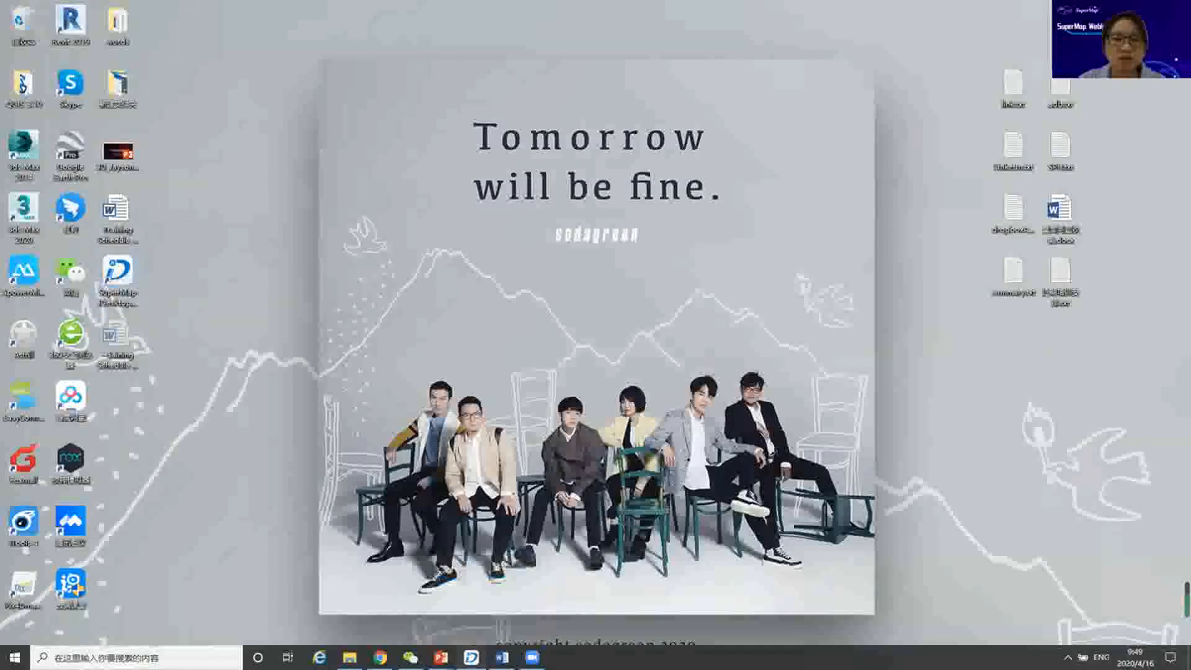
# Switch to SuperMap iDesktop and review the data-processing, 3D data and analysis commands.
pyautogui.click(471, 657)
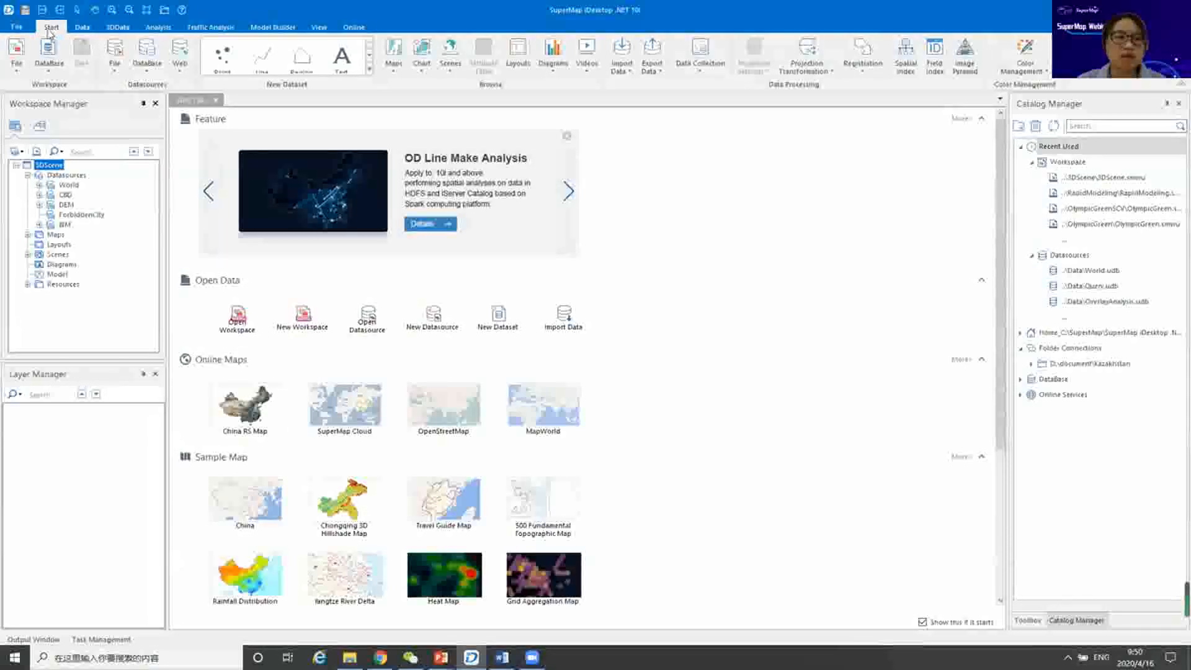
pyautogui.click(82, 28)
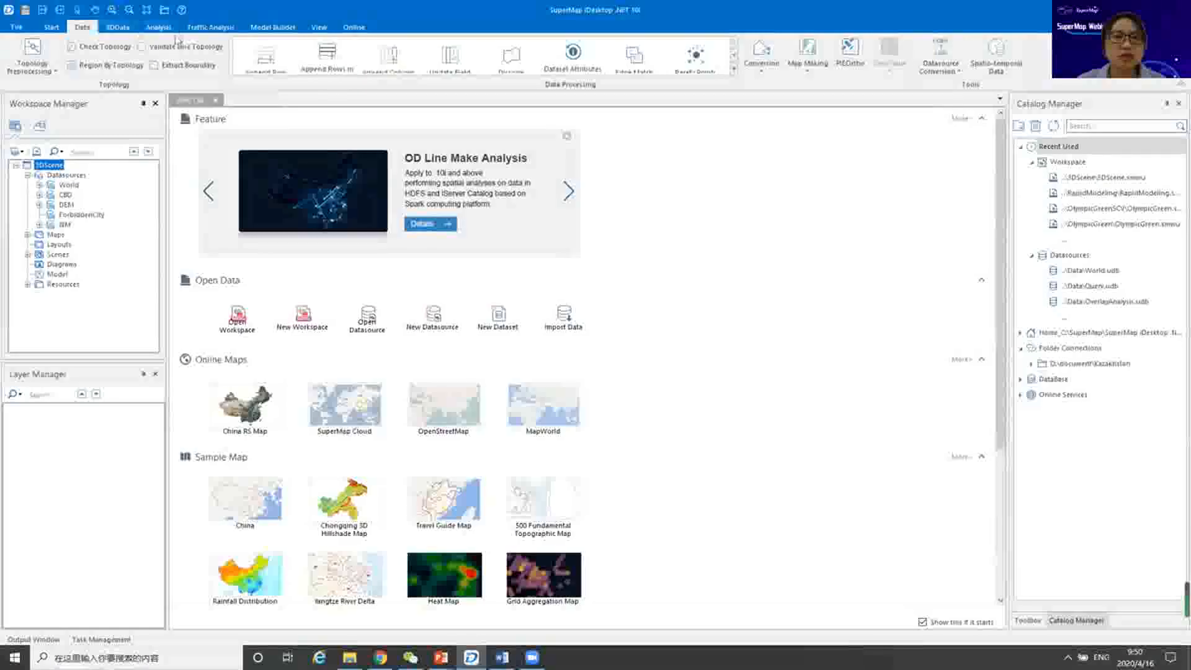
pyautogui.click(121, 28)
pyautogui.click(158, 28)
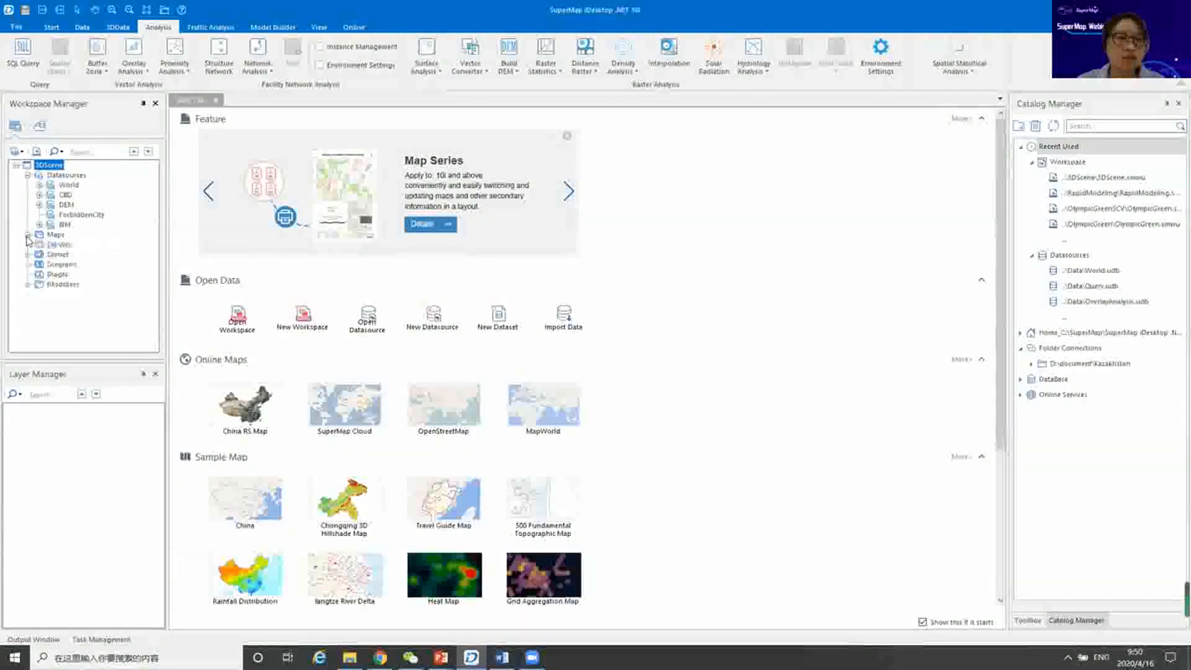
# Close the 3DScene workspace and open the China sample map from the start page.
pyautogui.rightClick(55, 165)
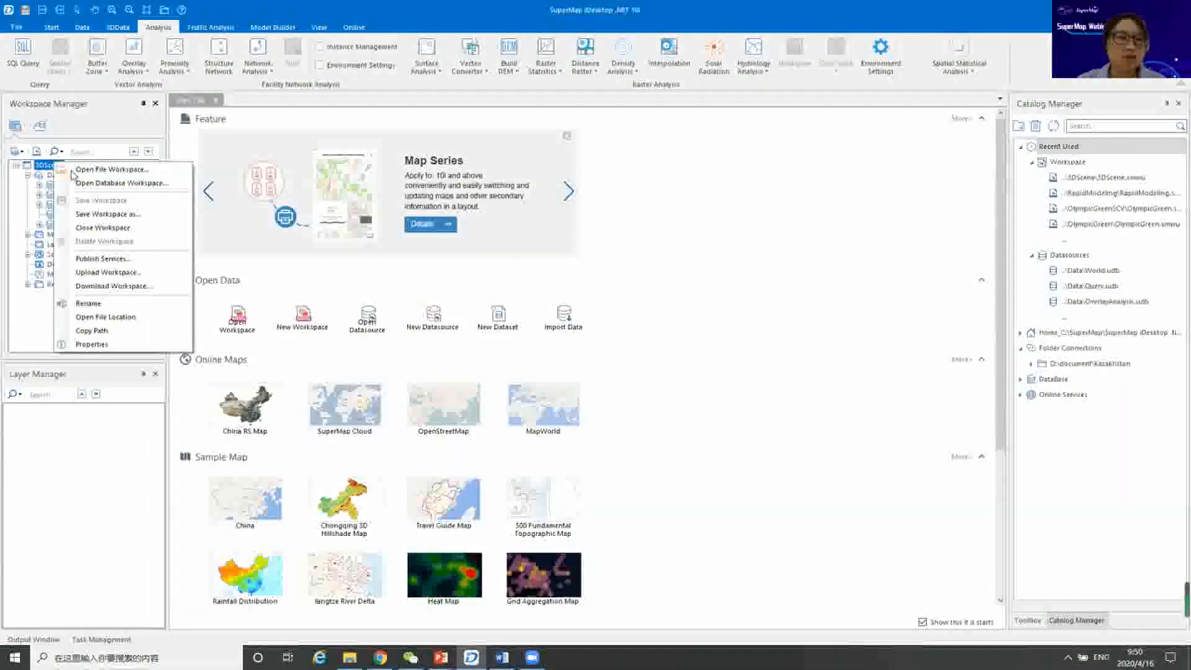
pyautogui.click(90, 228)
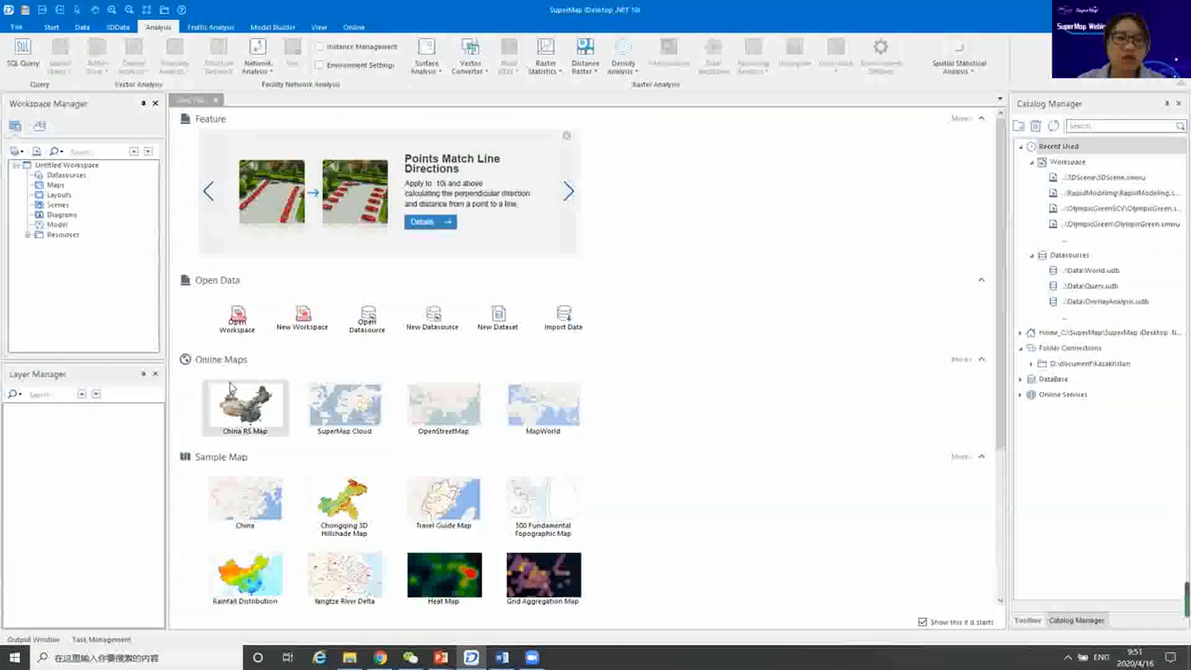
pyautogui.scroll(-1, 258, 458)
pyautogui.scroll(-1, 259, 458)
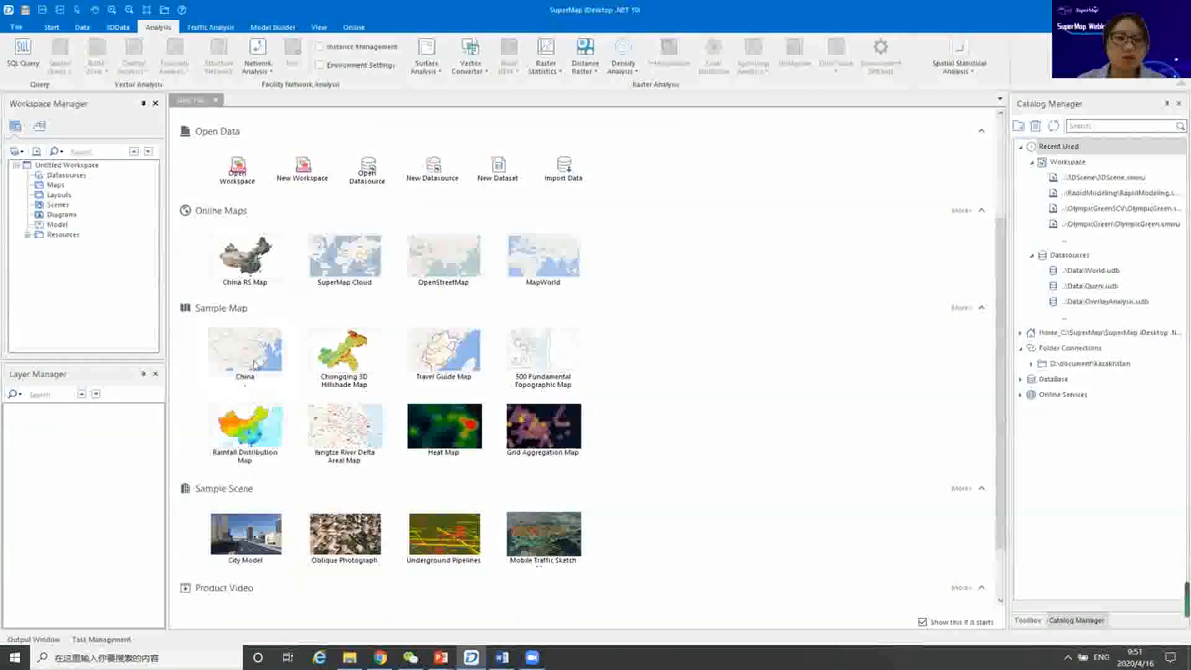
pyautogui.click(233, 356)
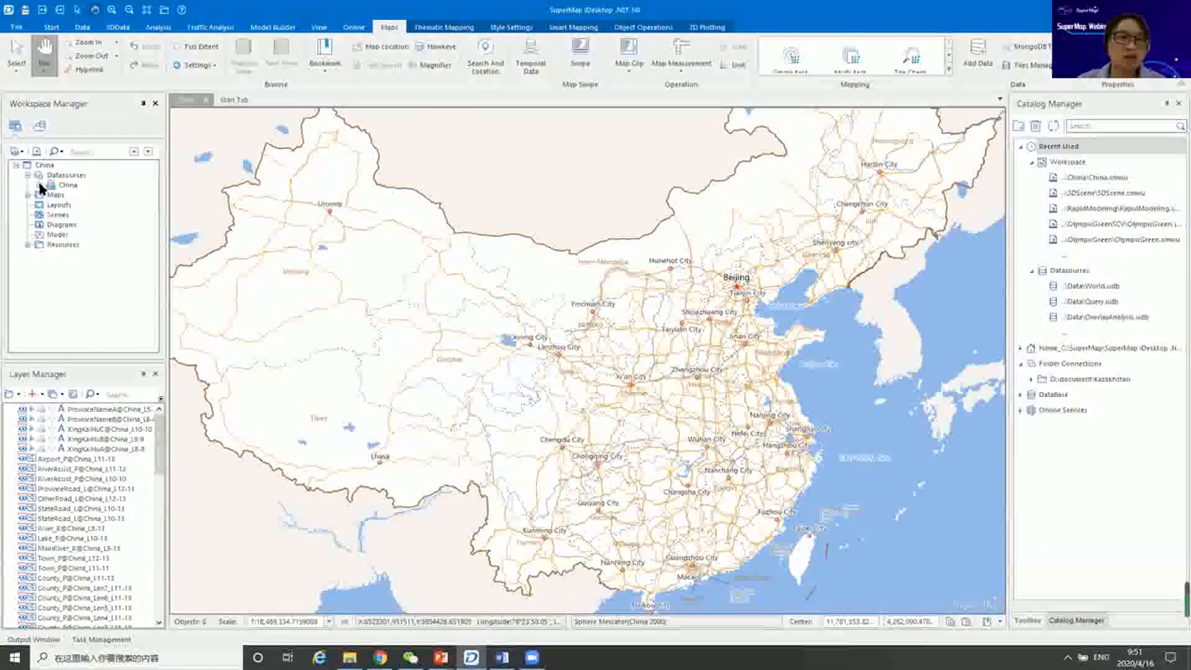
# Examine the China datasource, the map's layer list and the China map itself.
pyautogui.click(39, 186)
pyautogui.click(39, 166)
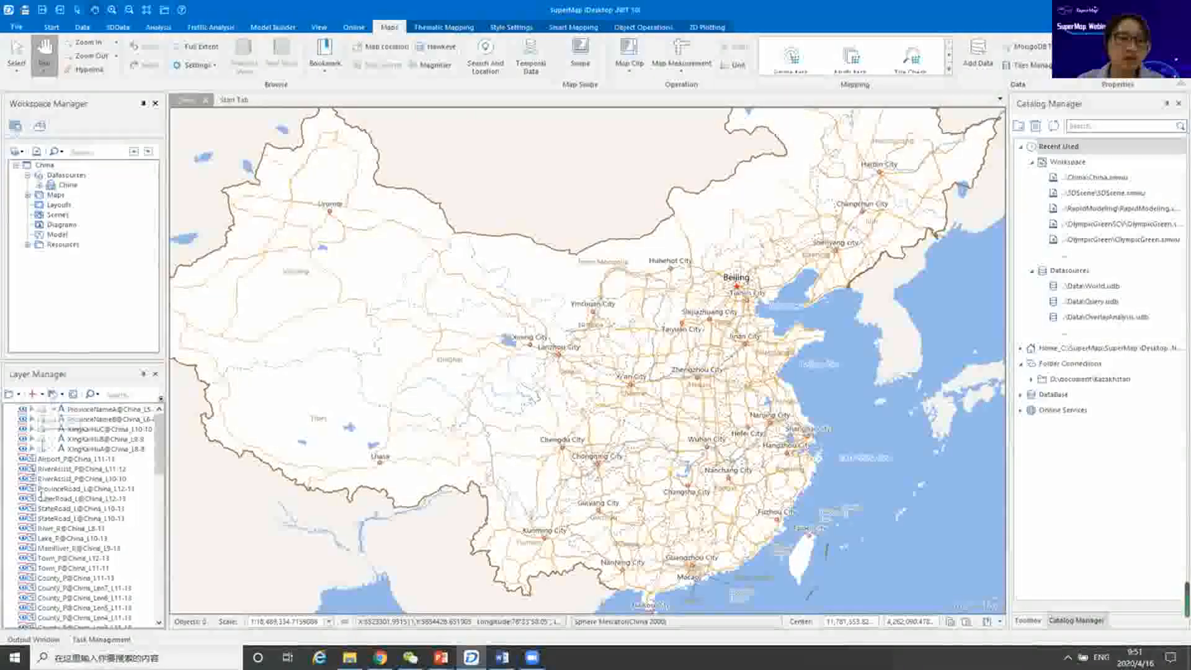
pyautogui.moveTo(128, 519); pyautogui.dragTo(129, 529)
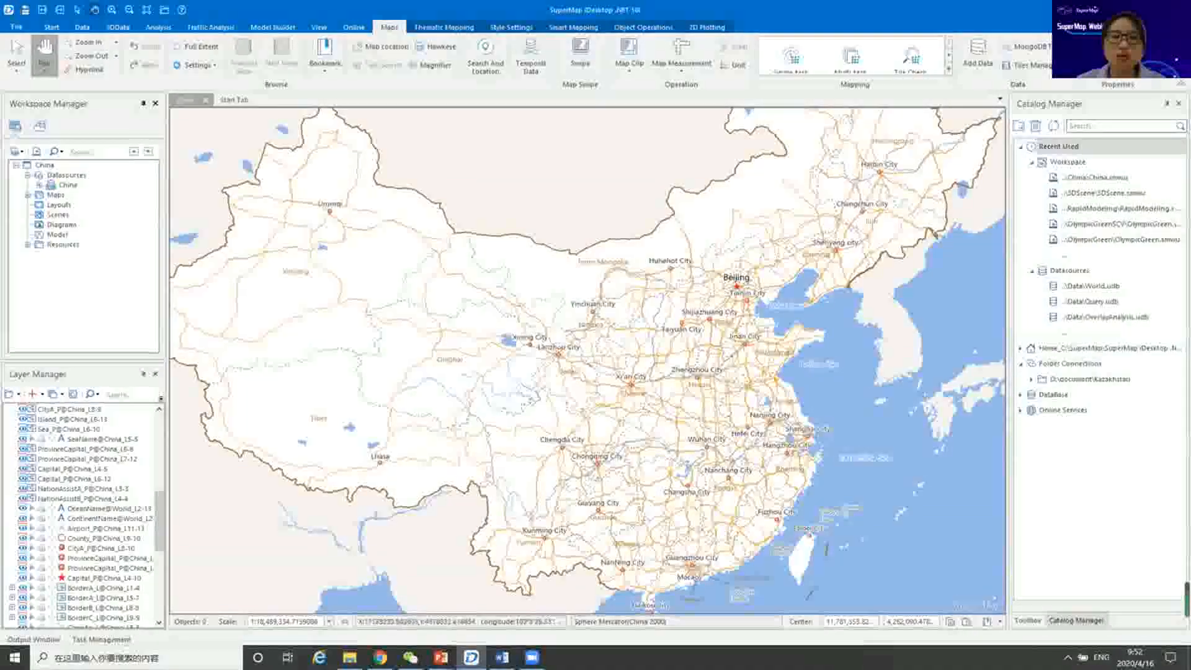
pyautogui.moveTo(689, 294); pyautogui.dragTo(687, 313)
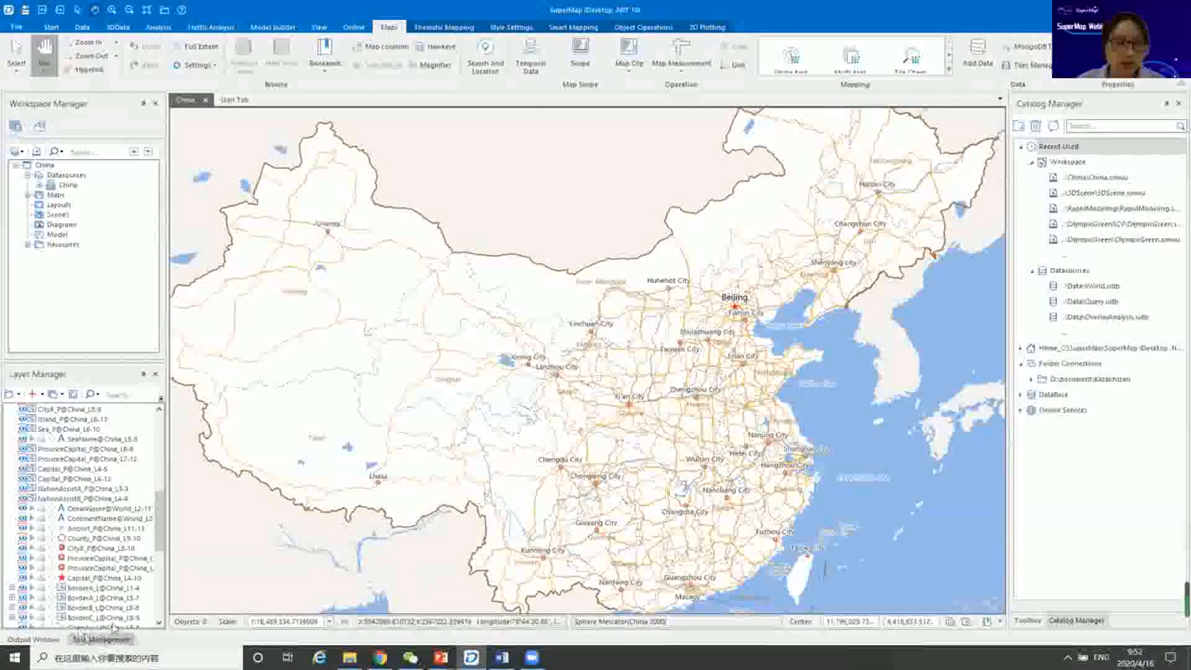
# View the output log messages and the task management list.
pyautogui.click(37, 639)
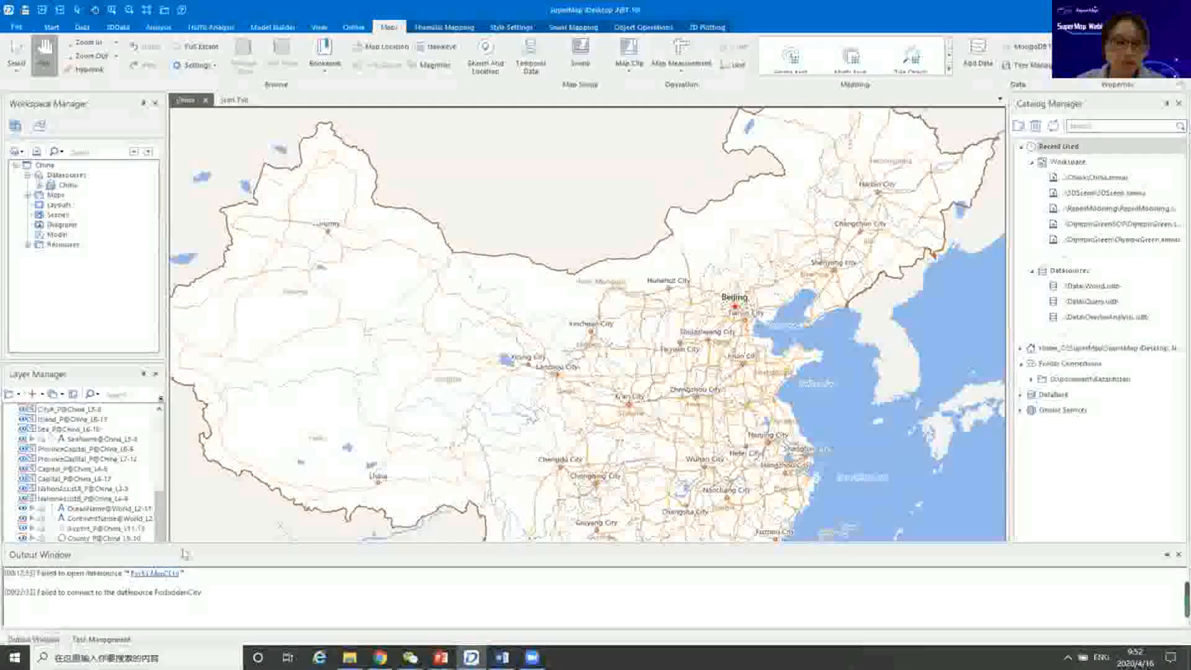
pyautogui.click(31, 639)
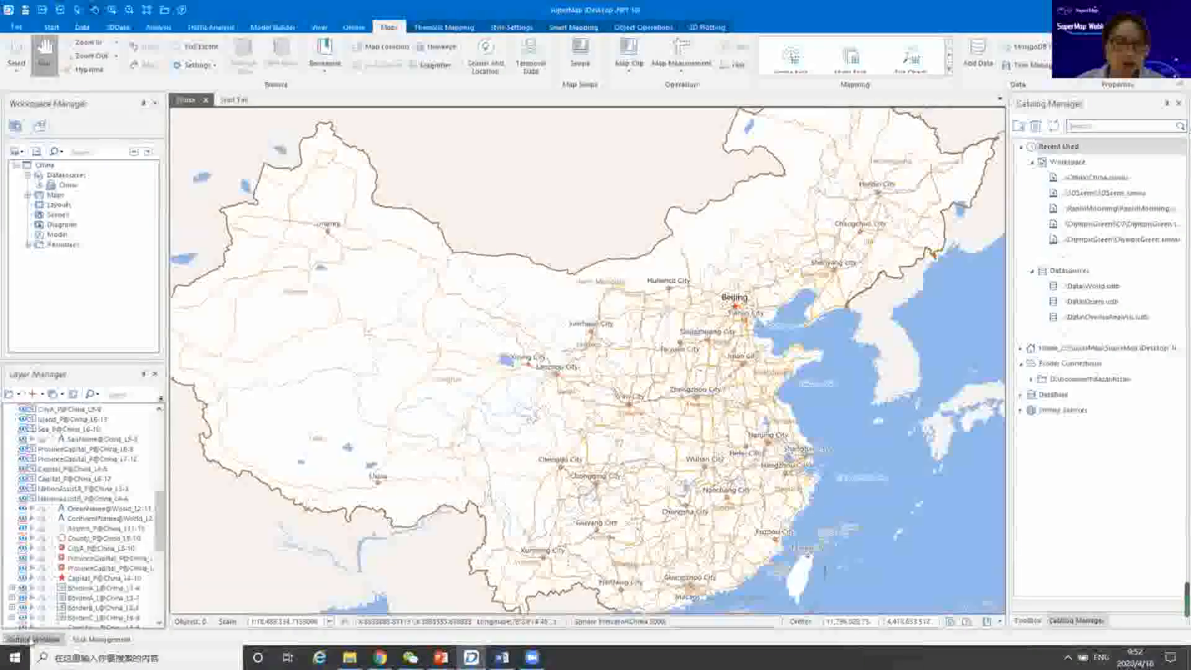
pyautogui.moveTo(31, 641)
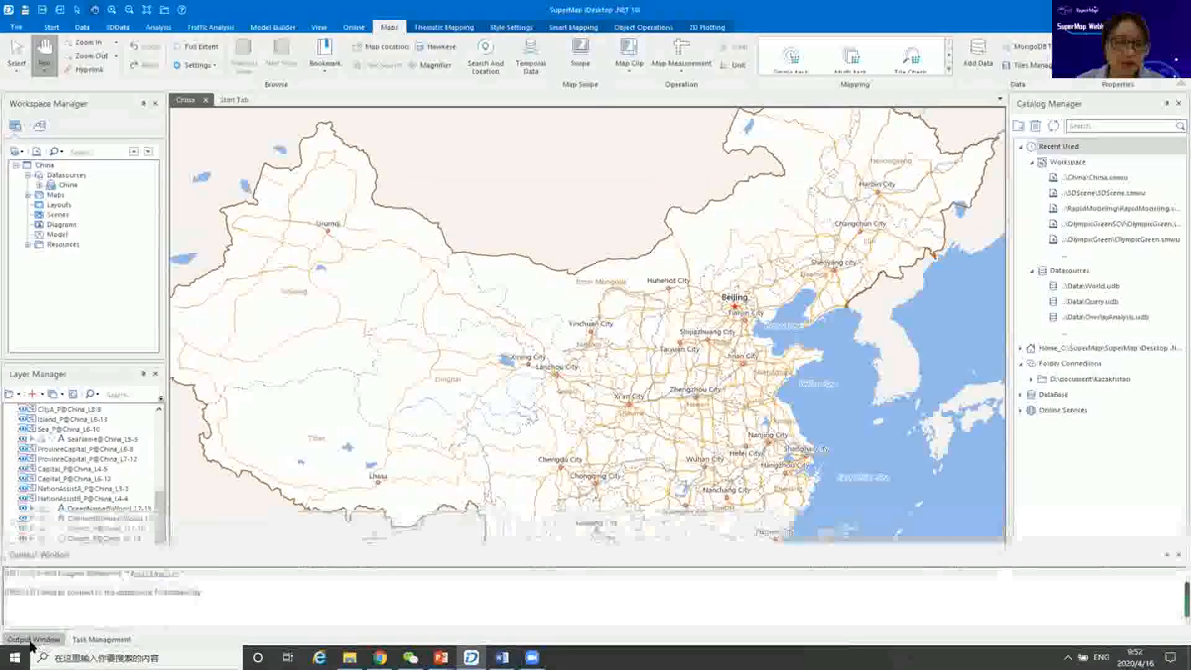
pyautogui.click(69, 603)
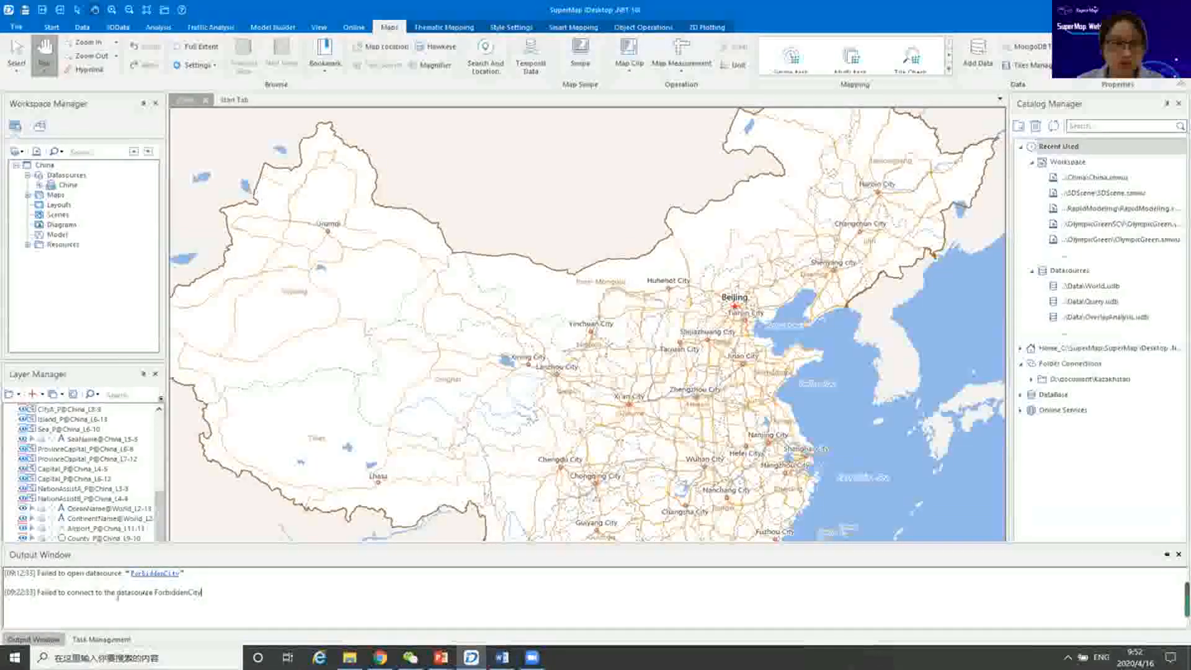
pyautogui.click(101, 639)
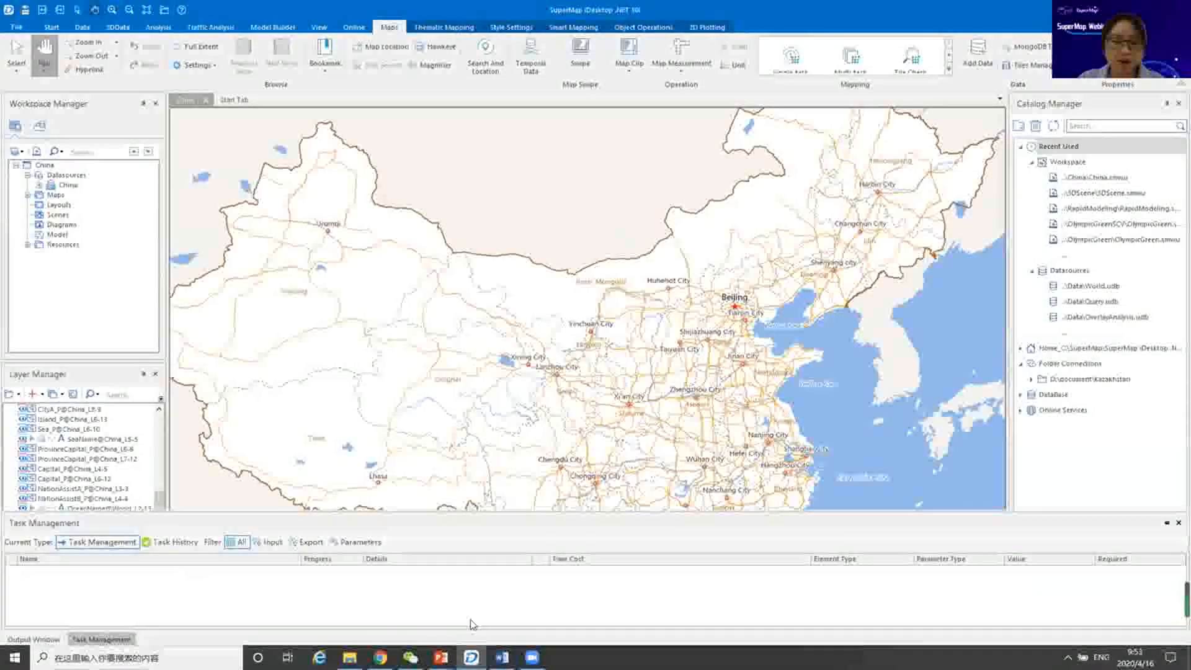
# Switch to the PowerPoint presentation, start the slide show at the SuperMap iDesktop Interface slide and advance to SuperMap GIS Data Organization.
pyautogui.moveTo(441, 657)
pyautogui.click(499, 621)
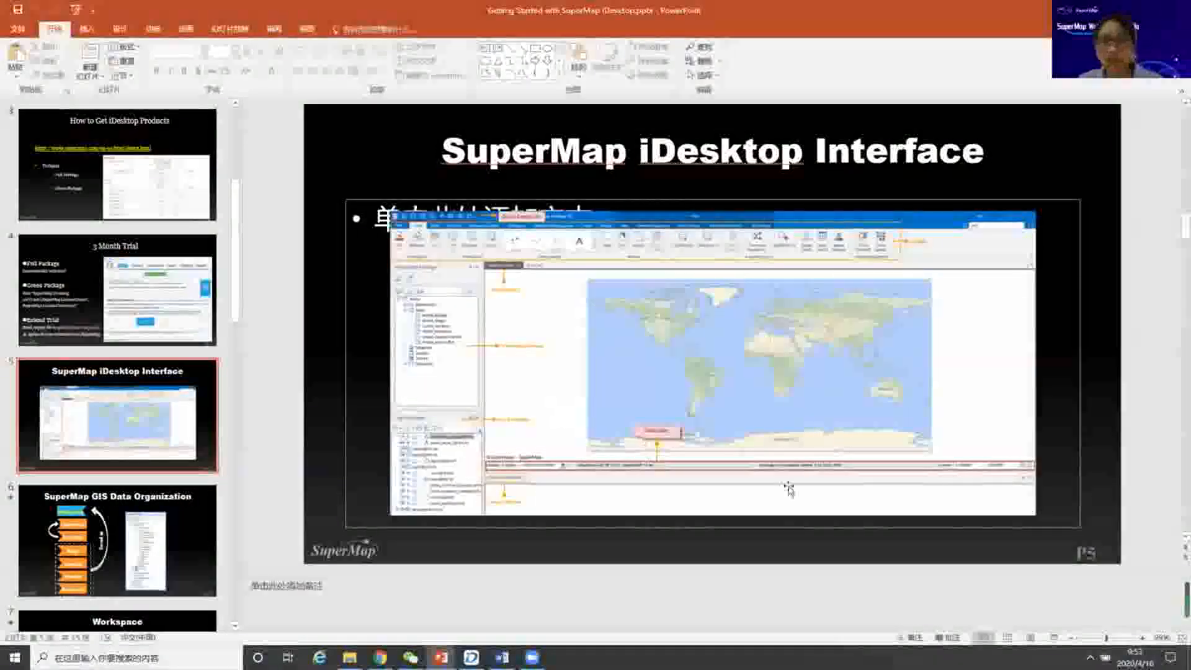
pyautogui.click(1054, 638)
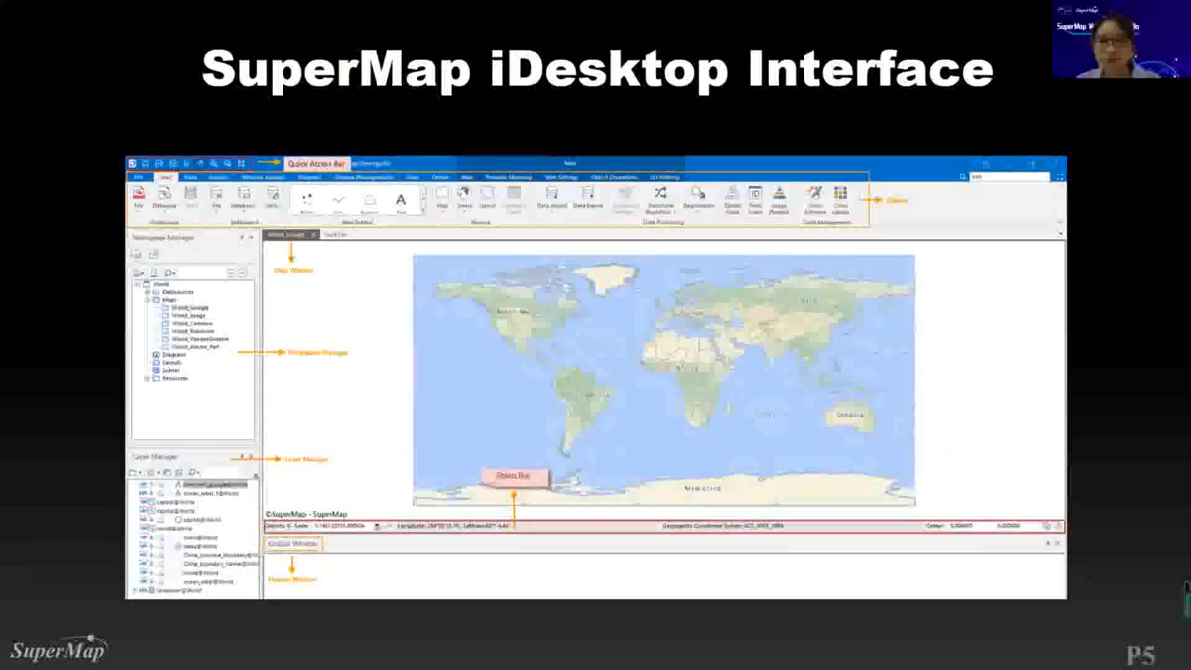
pyautogui.press('Right')
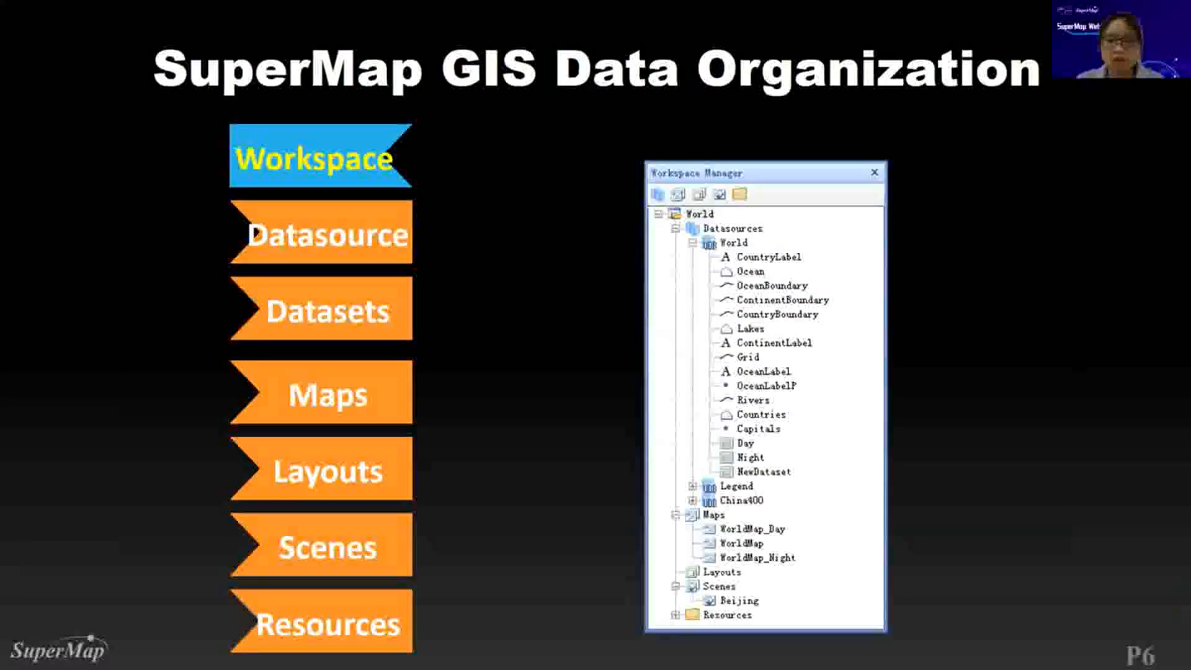
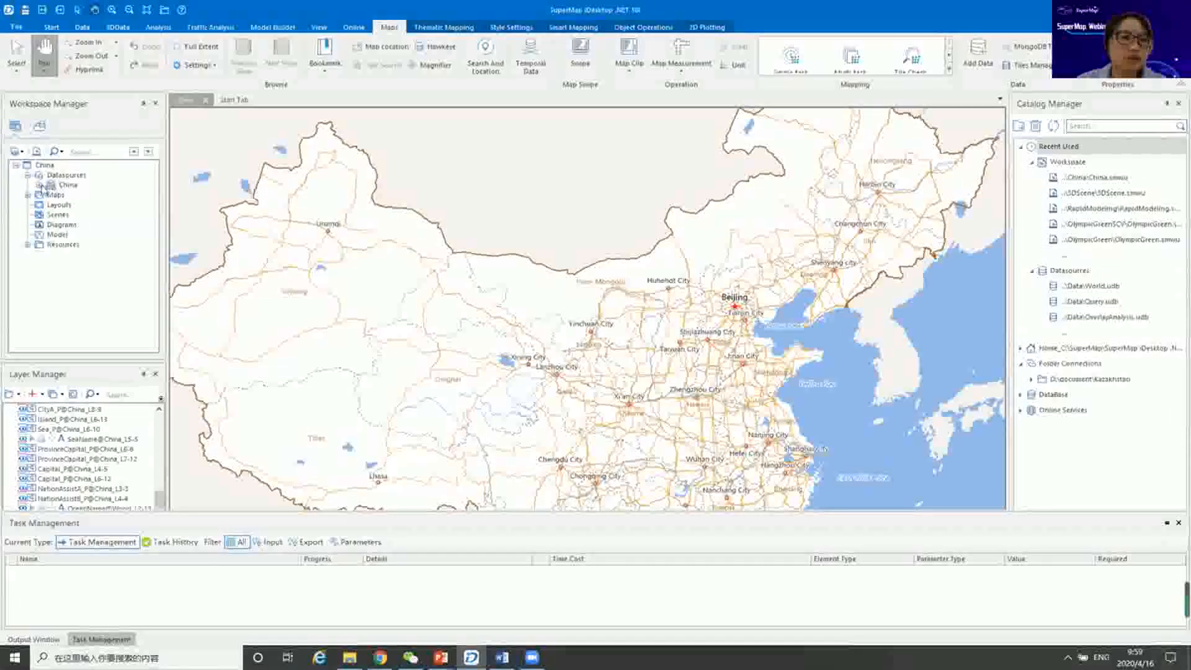
# Expand the China datasource in the workspace tree and look through its datasets down to the list of maps.
pyautogui.click(41, 185)
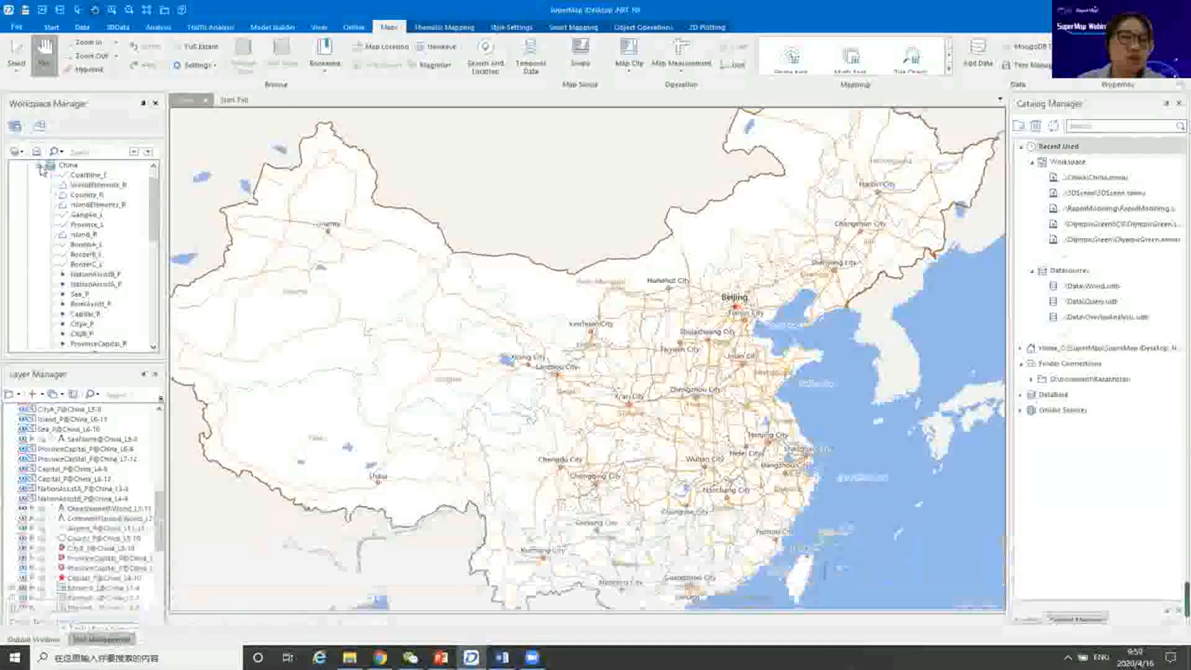
pyautogui.click(40, 166)
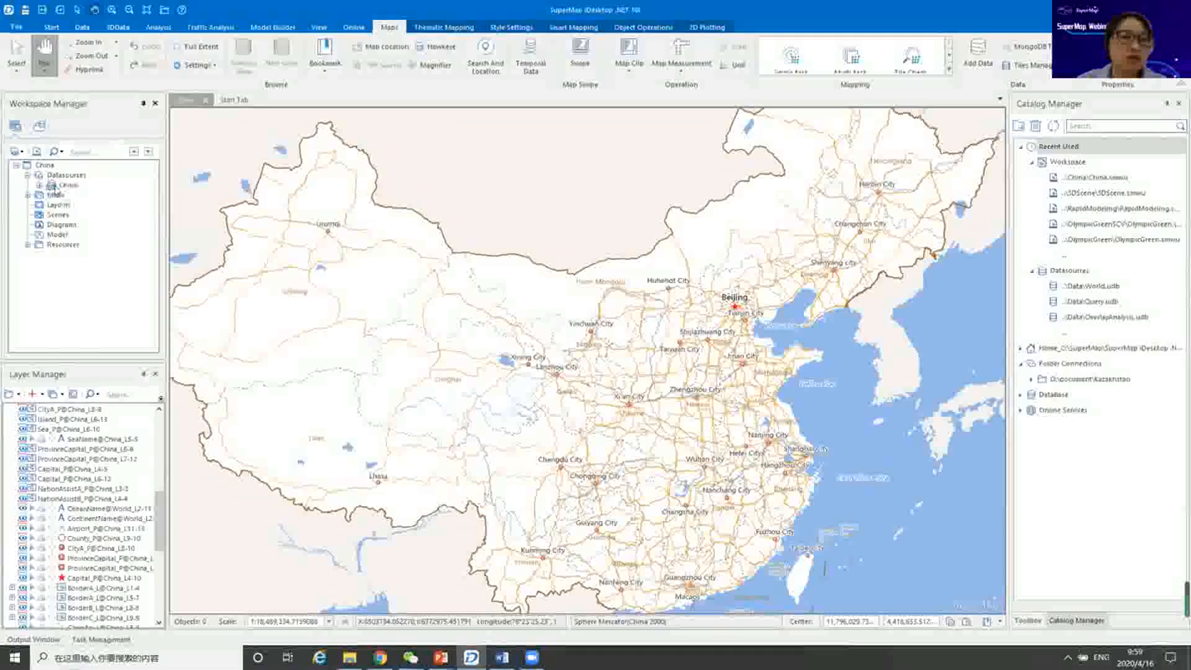
pyautogui.click(39, 185)
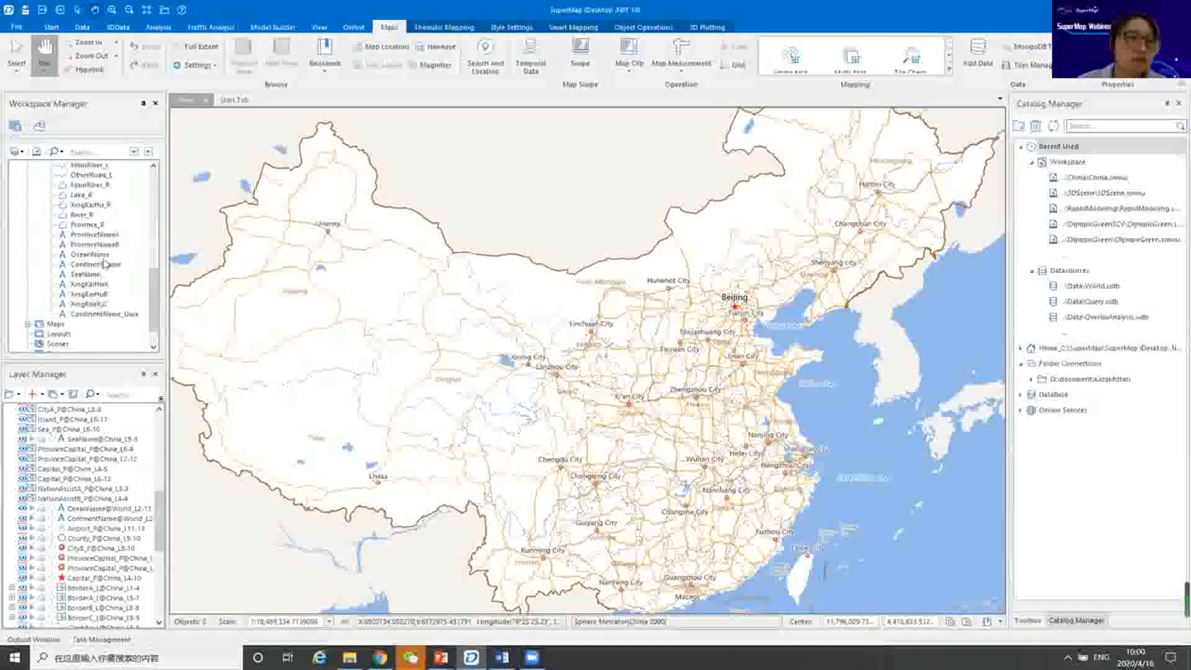
pyautogui.moveTo(151, 297); pyautogui.dragTo(152, 310)
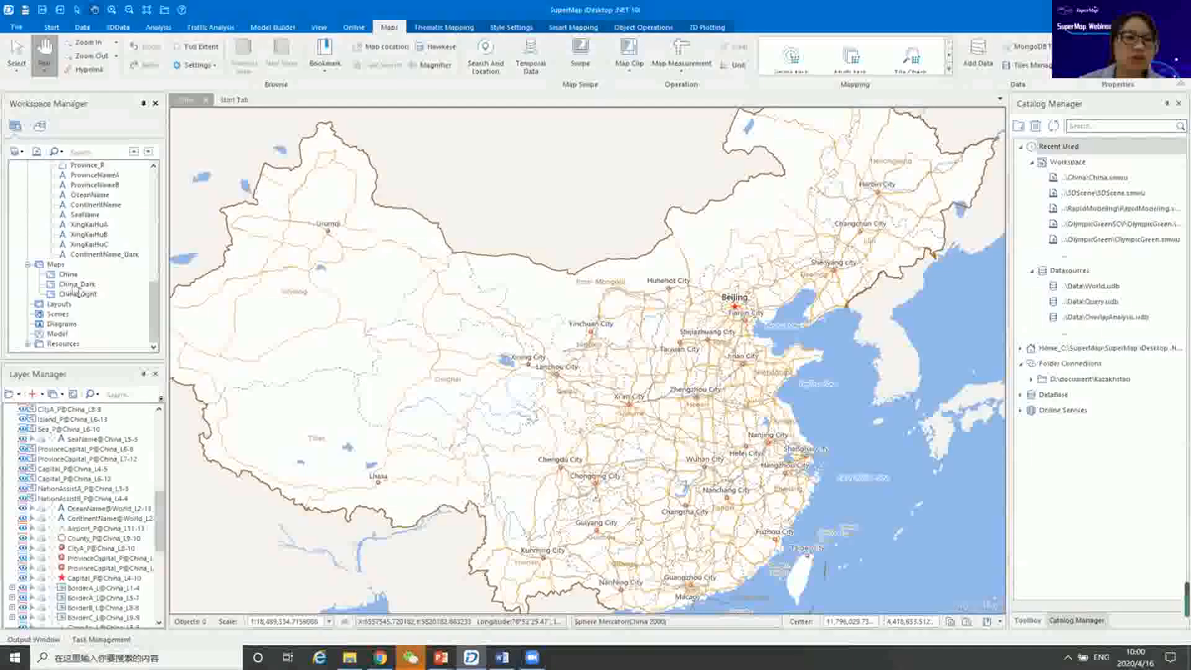
# Open the China_Dark map, bring China's cities into view and look through its layers.
pyautogui.doubleClick(76, 285)
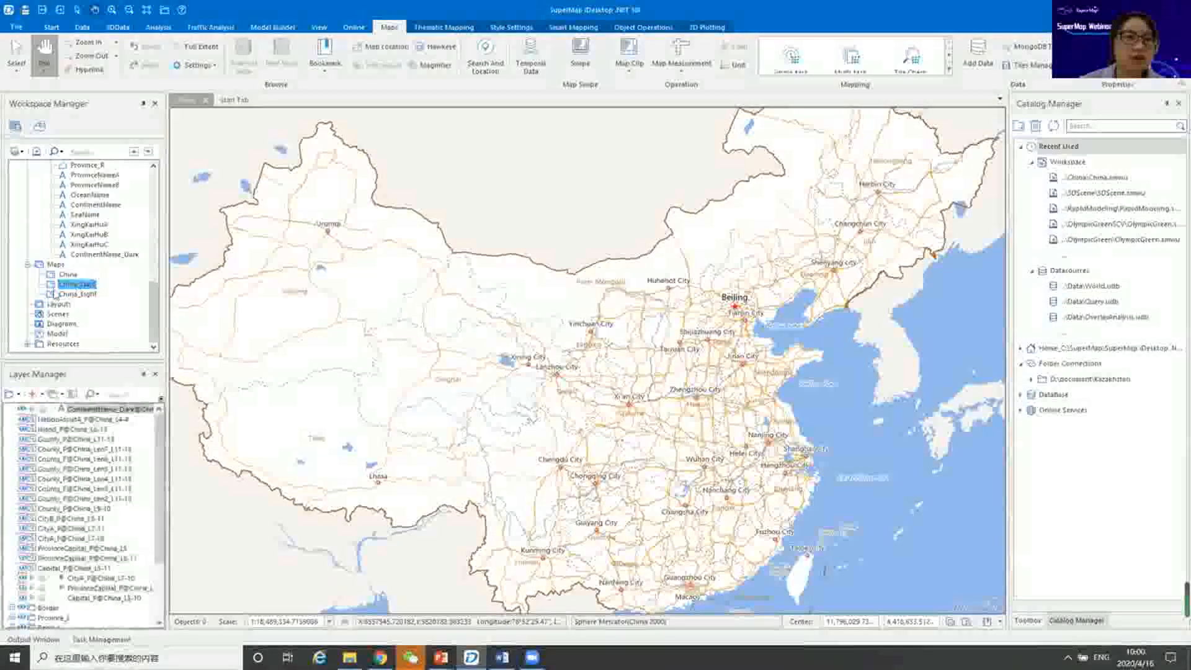
pyautogui.scroll(5, 604, 369)
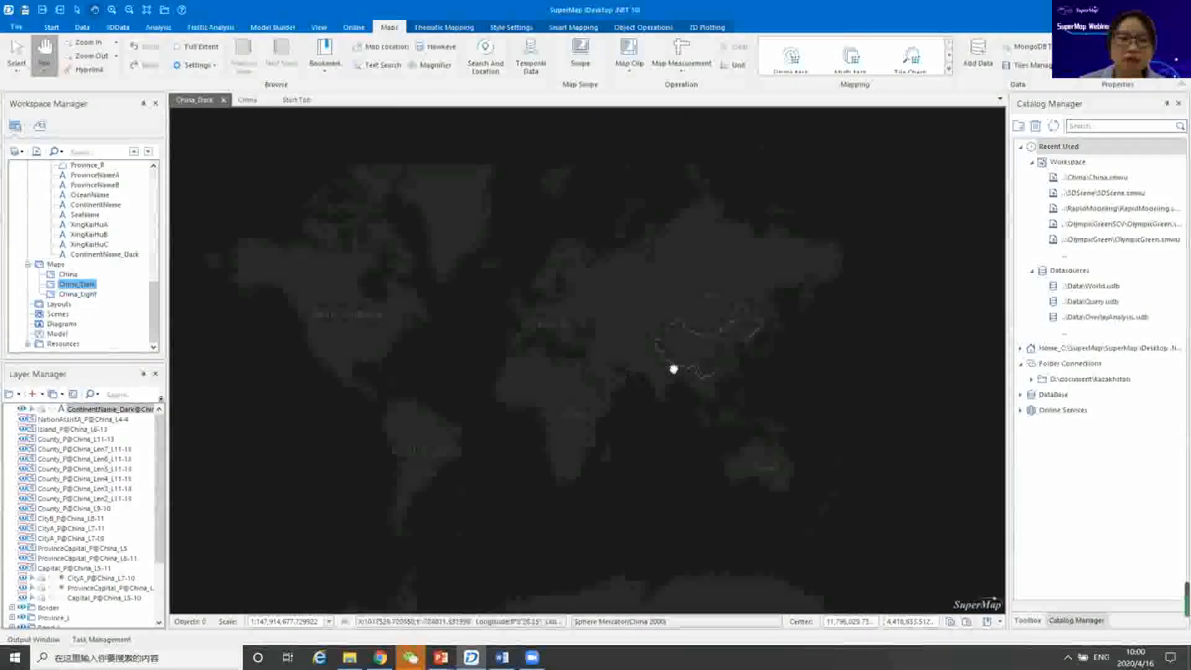
pyautogui.moveTo(782, 335); pyautogui.dragTo(656, 375)
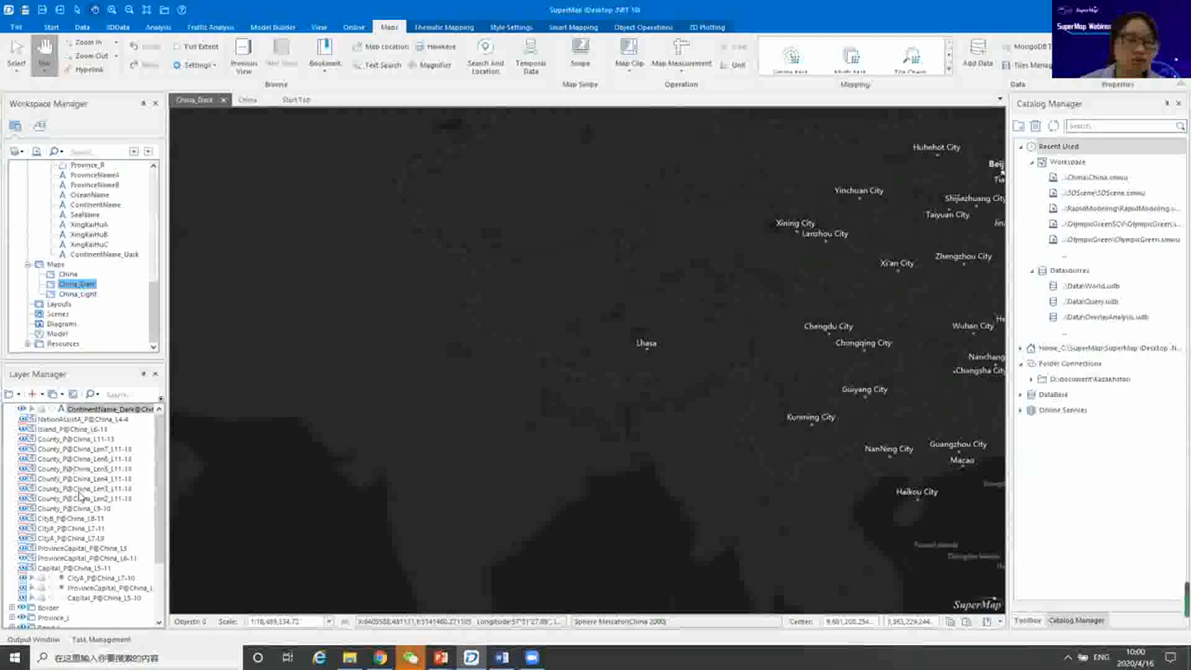
pyautogui.scroll(-1, 79, 497)
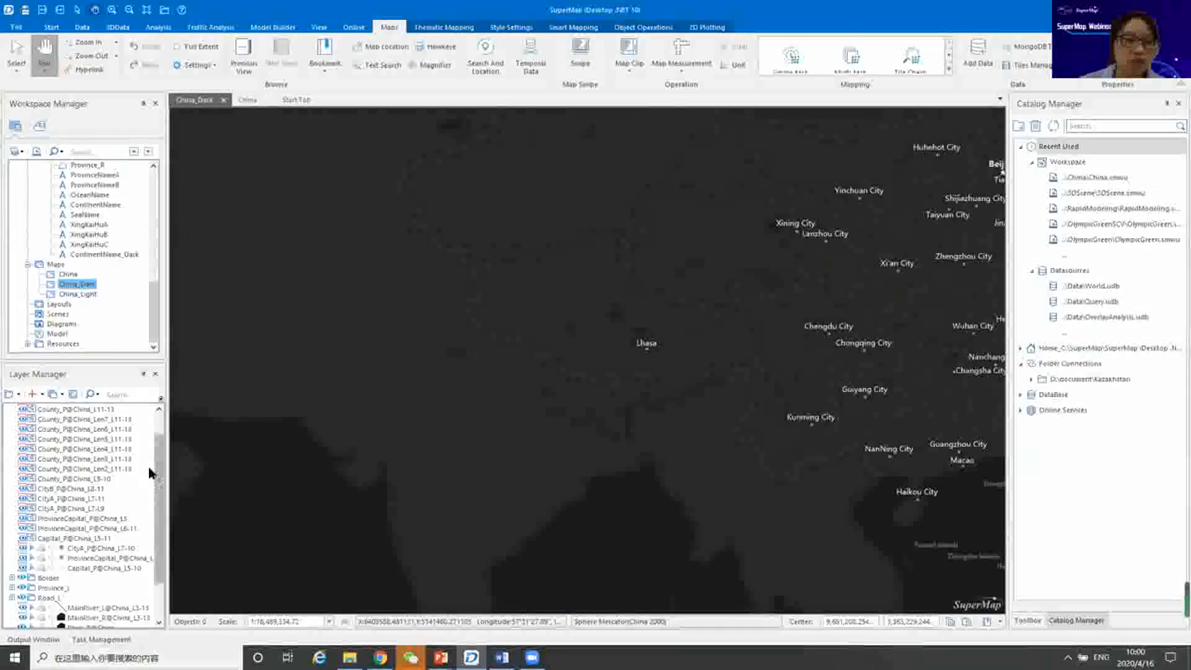
pyautogui.scroll(1, 151, 473)
pyautogui.moveTo(702, 354); pyautogui.dragTo(404, 359)
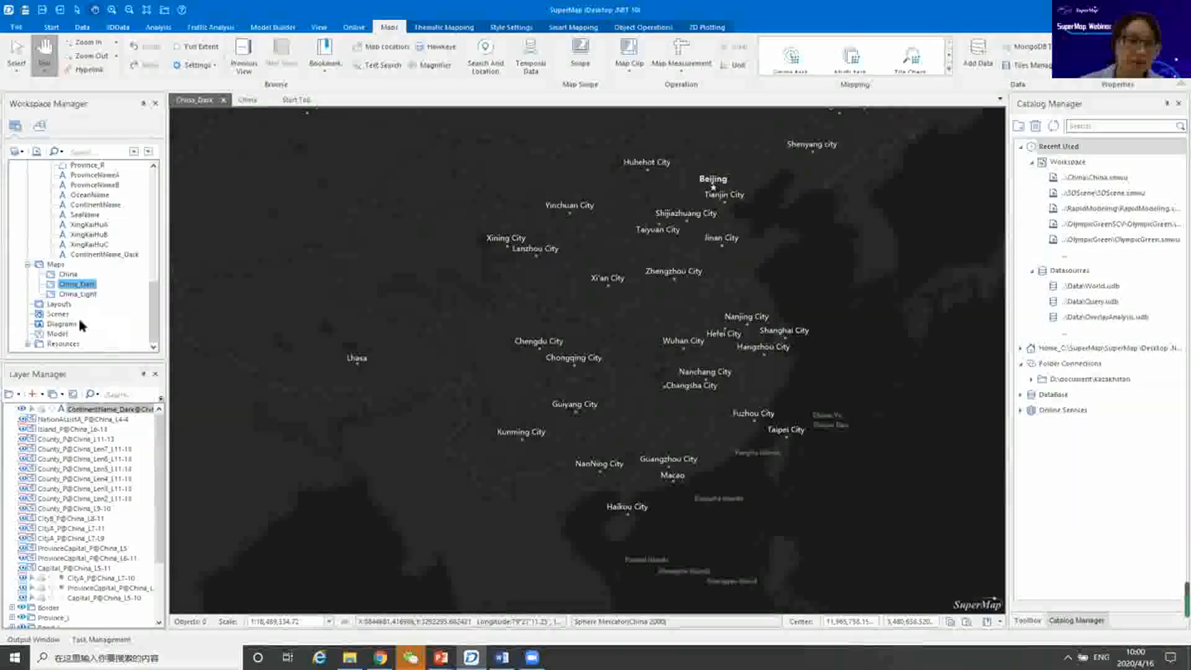
# Expand the workspace's Resources and open the Marker Symbol Library.
pyautogui.click(62, 304)
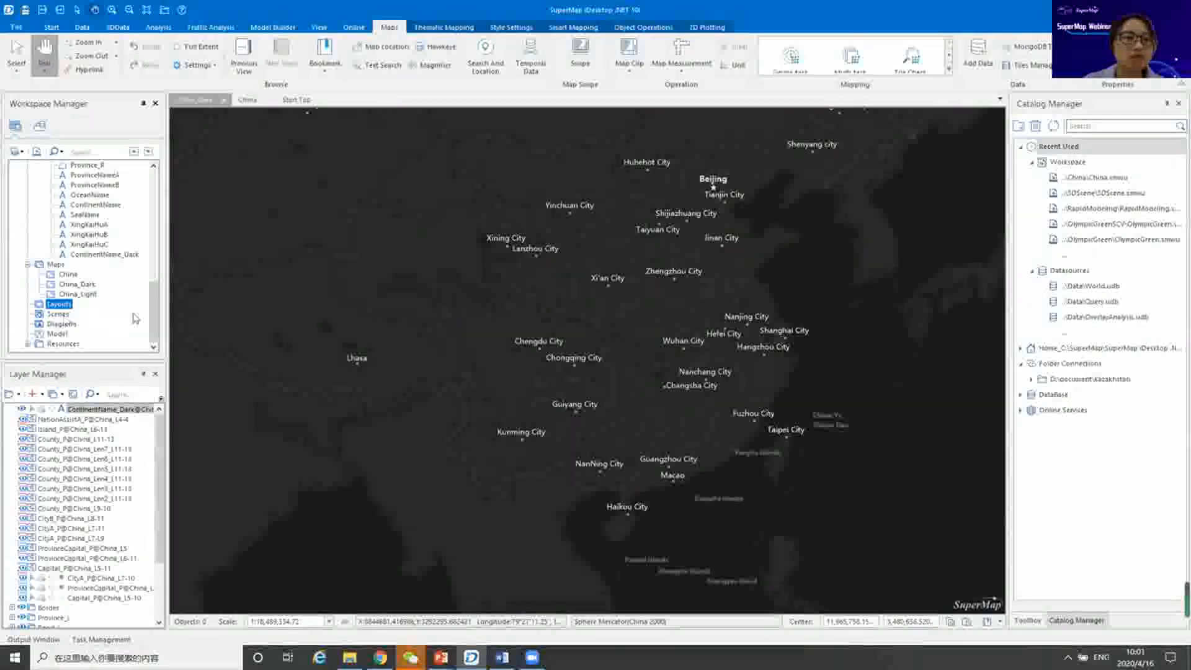
pyautogui.click(27, 344)
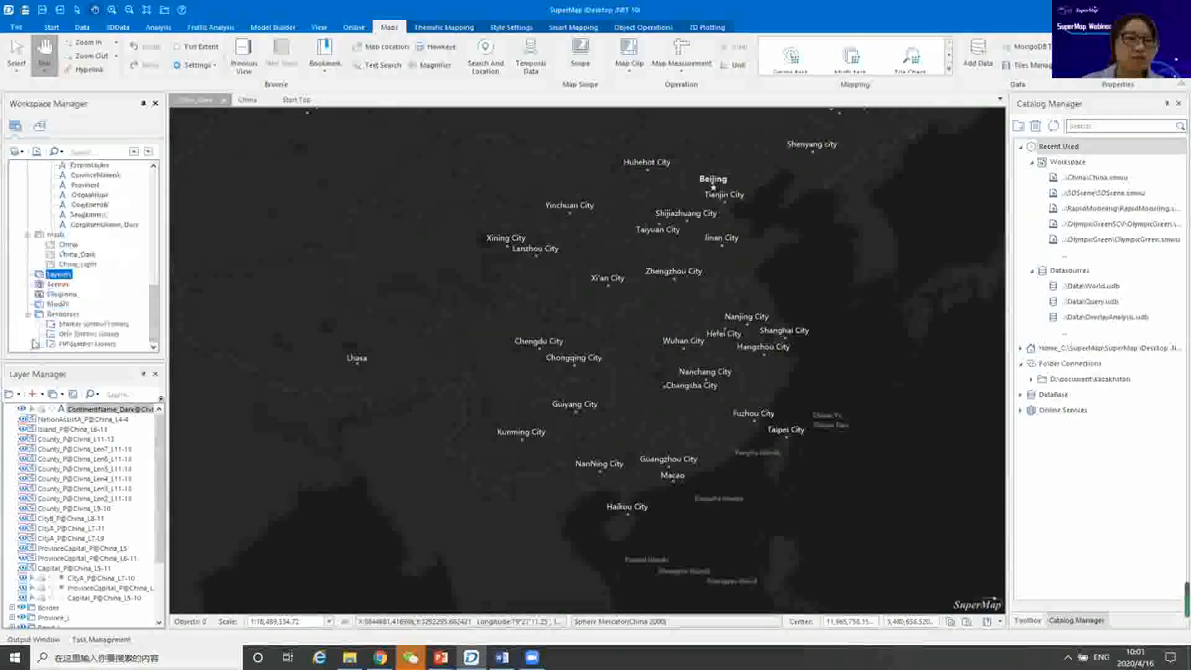
pyautogui.click(85, 325)
pyautogui.doubleClick(85, 324)
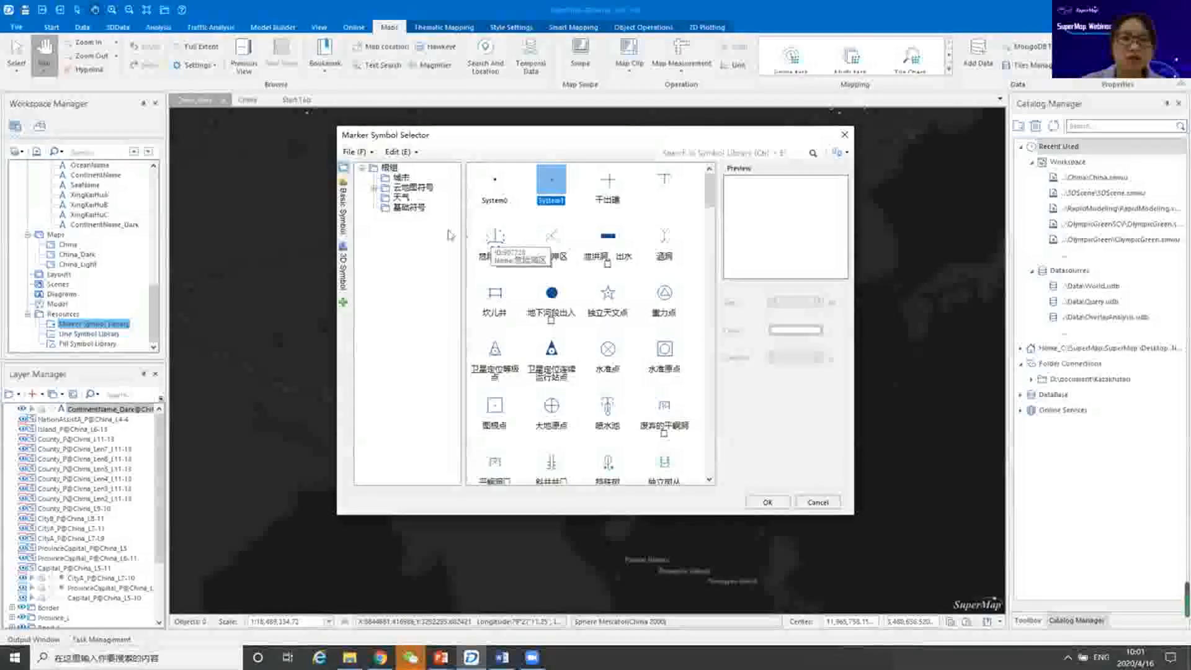
# Browse the marker symbols in the basic symbol group and in MarkerLibrary's Weather and Population groups, including the outline width symbols, and close the selector.
pyautogui.click(410, 209)
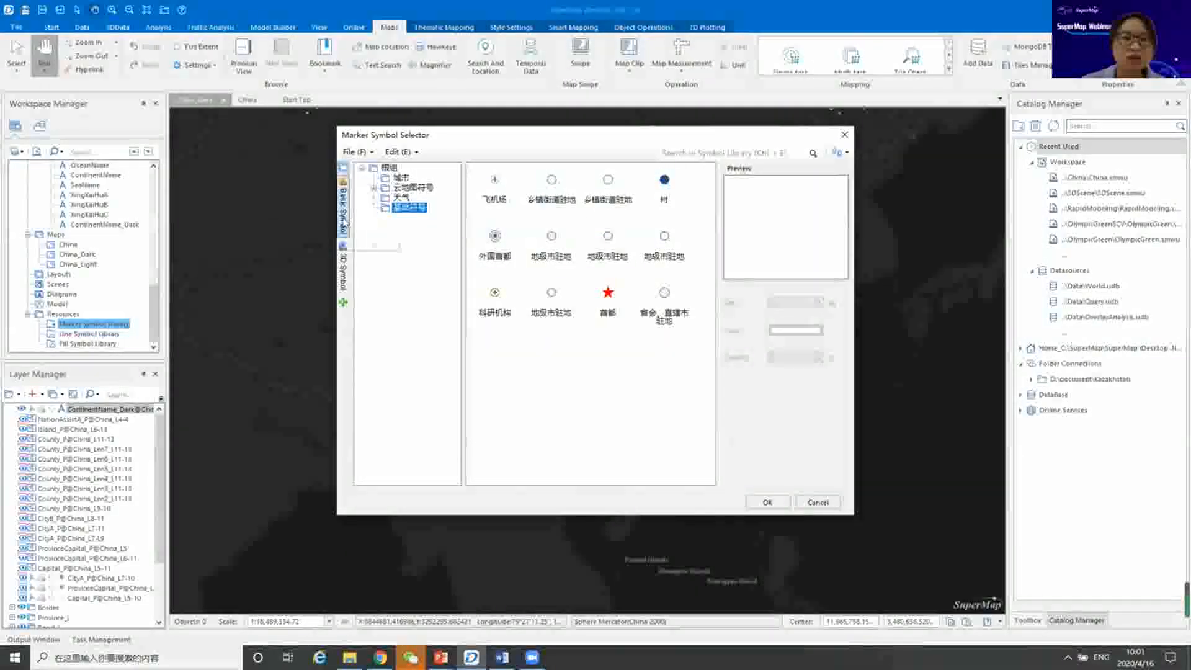
pyautogui.click(343, 228)
pyautogui.click(374, 179)
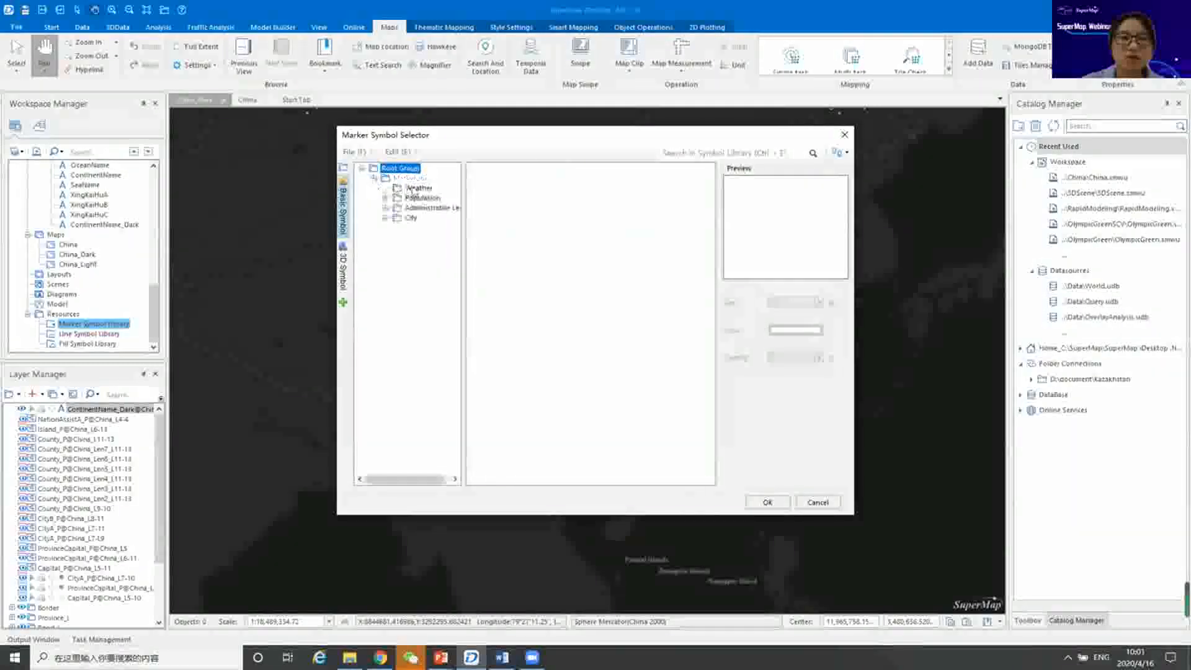
pyautogui.click(418, 188)
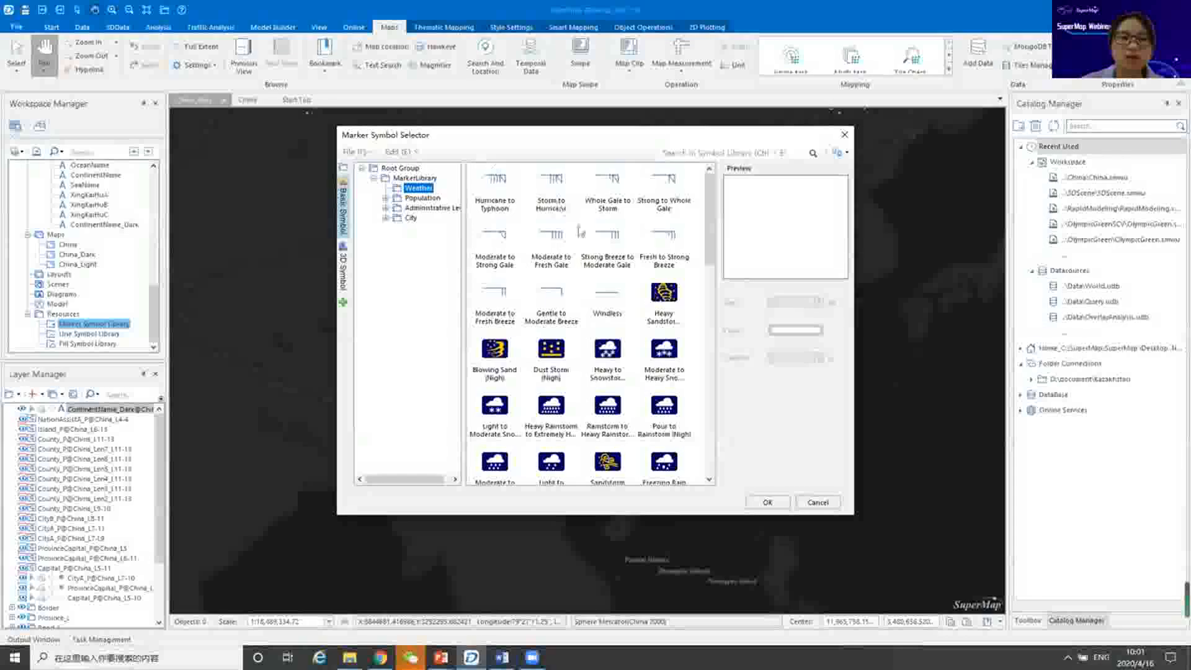
pyautogui.click(425, 198)
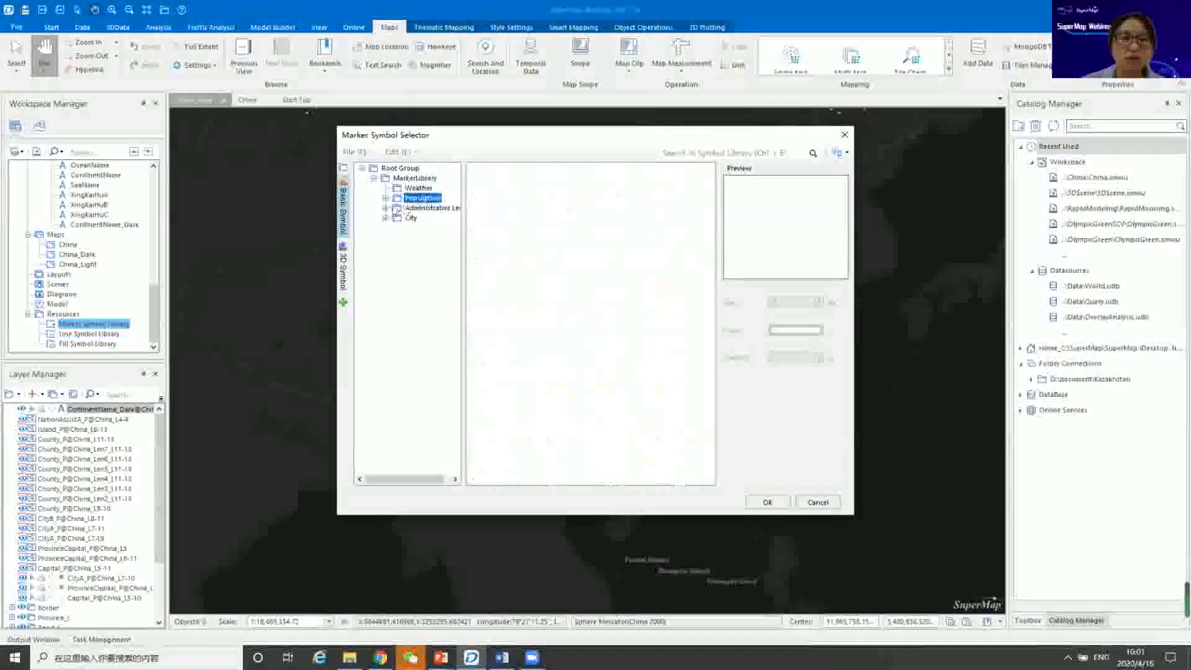
pyautogui.click(385, 198)
pyautogui.click(437, 208)
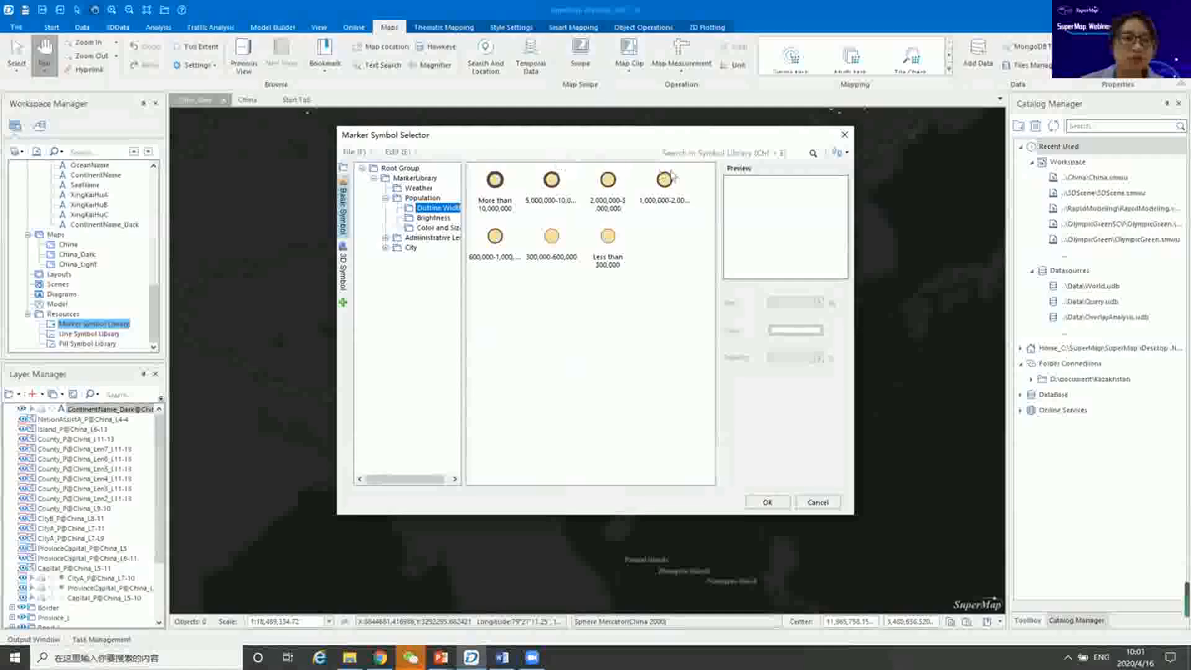
pyautogui.click(844, 134)
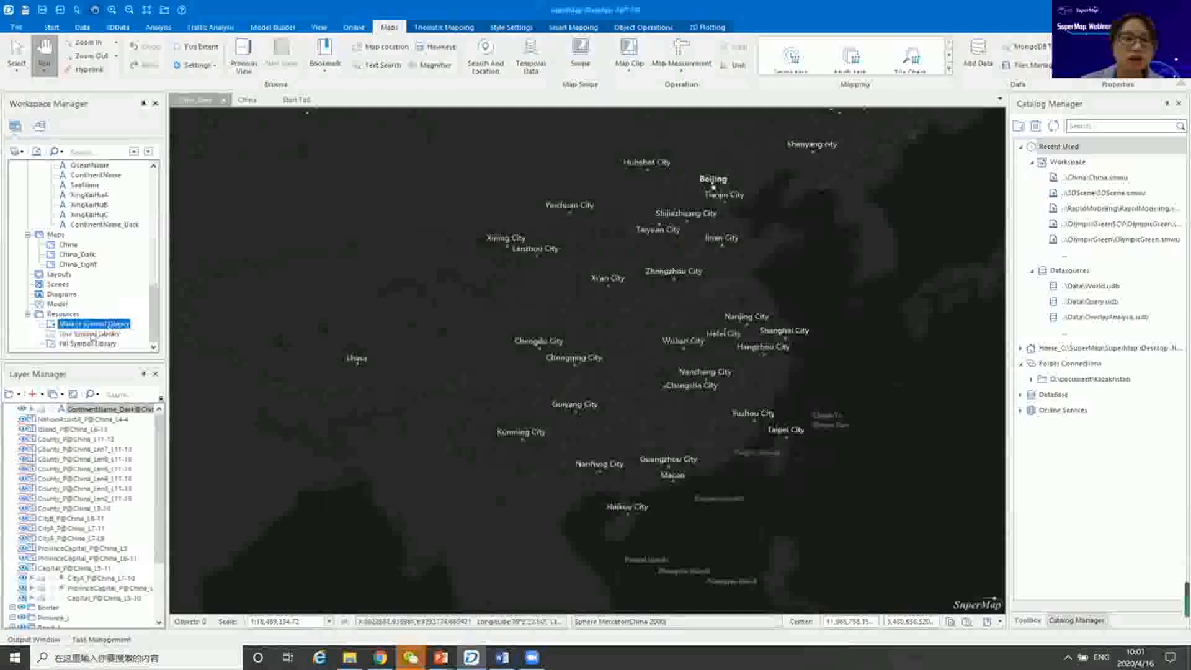
# Open the Fill Symbol Library, view the Crayon Colors group under FillLibrary and close the selector.
pyautogui.doubleClick(82, 344)
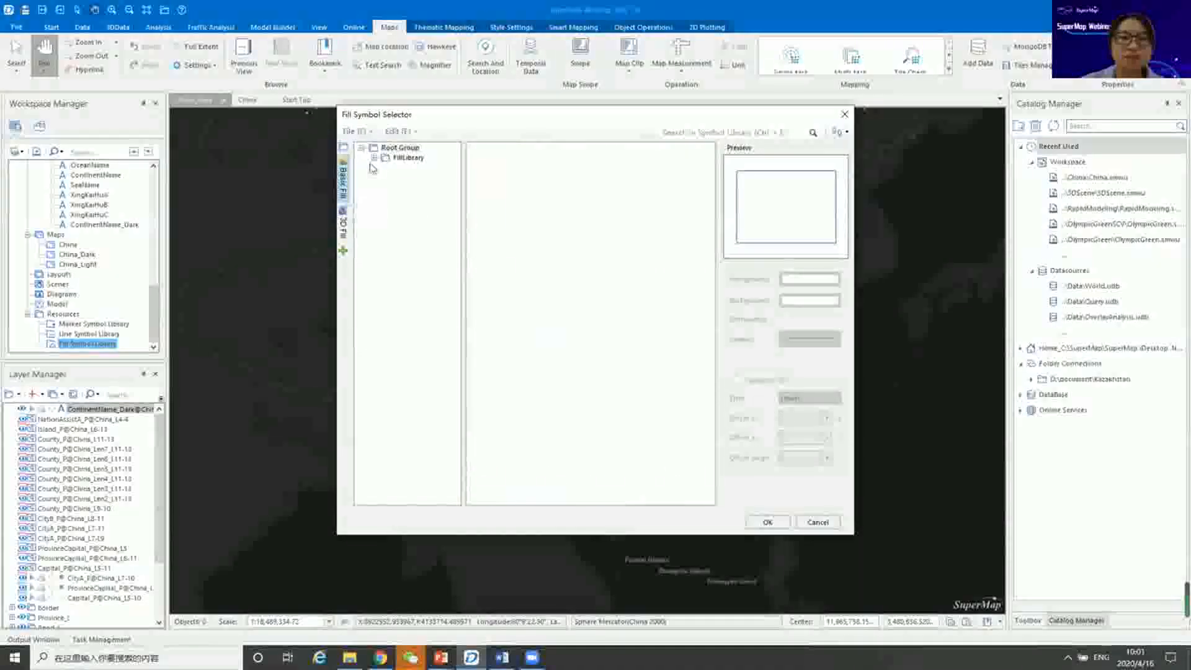
pyautogui.click(425, 168)
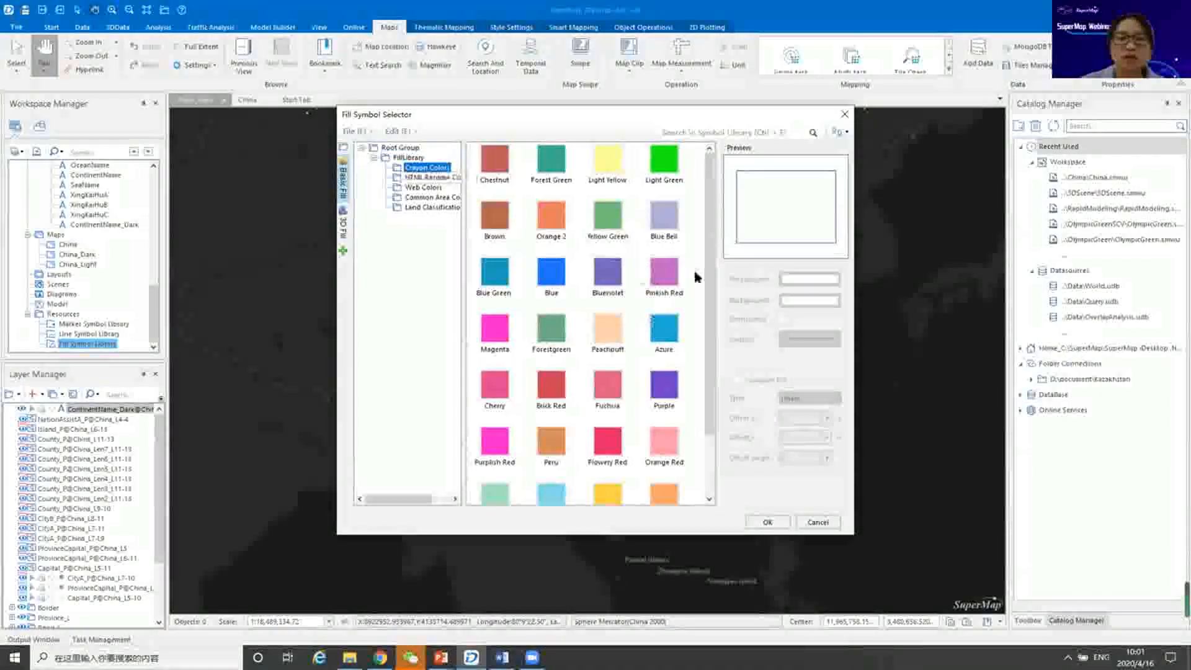
pyautogui.click(845, 114)
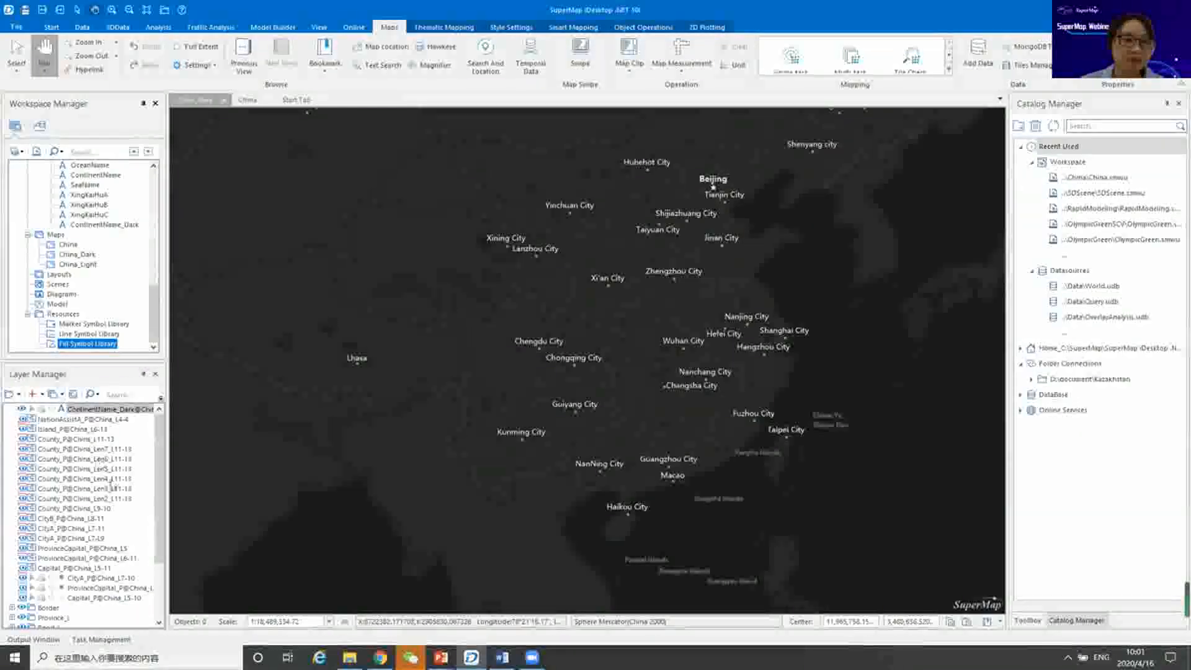
# Hide and reshow the River_R@China layer, and locate its source dataset River_R in the China datasource.
pyautogui.click(58, 421)
pyautogui.scroll(-3, 58, 434)
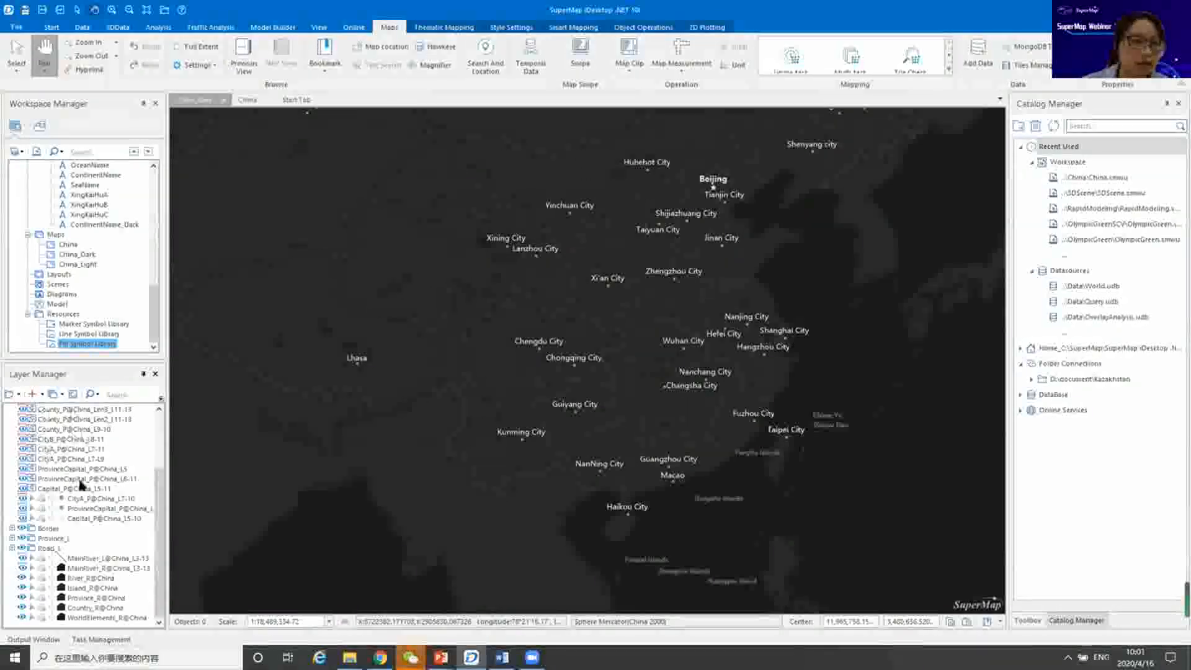
pyautogui.moveTo(155, 304); pyautogui.dragTo(160, 181)
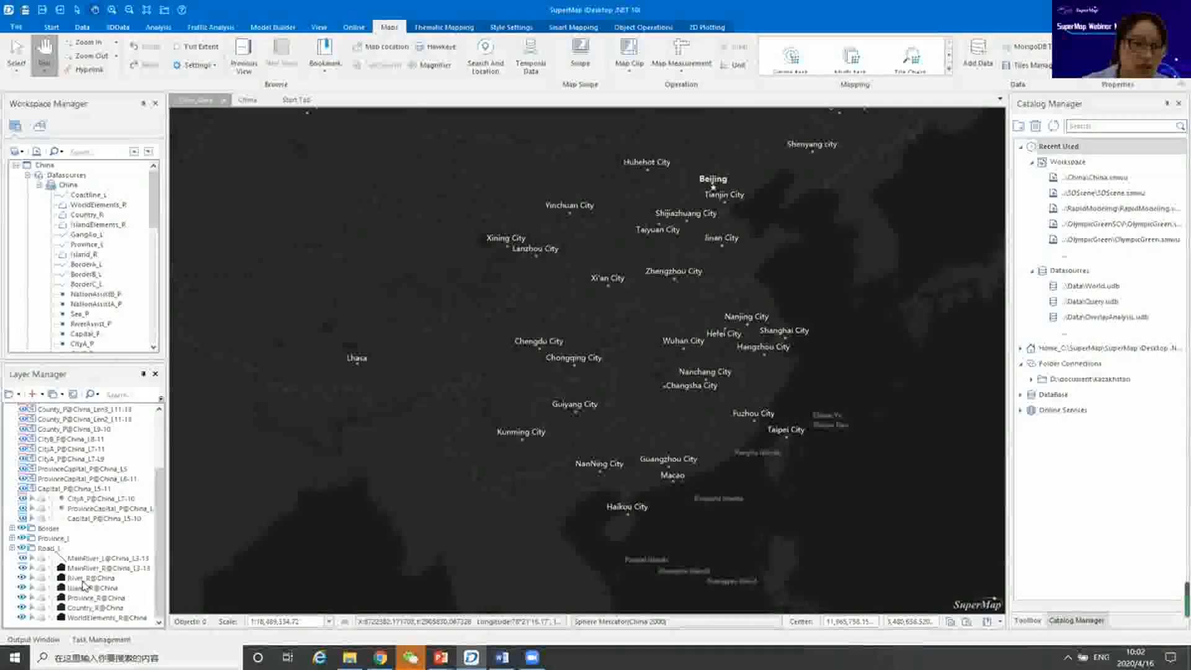
pyautogui.click(82, 579)
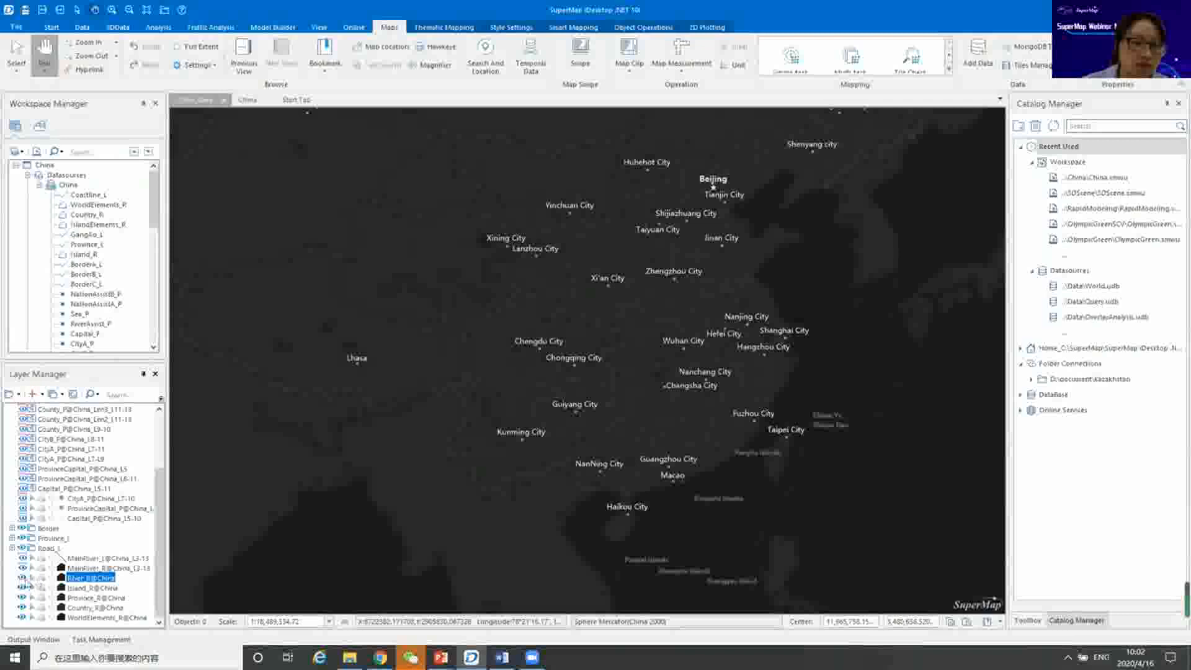
pyautogui.click(21, 578)
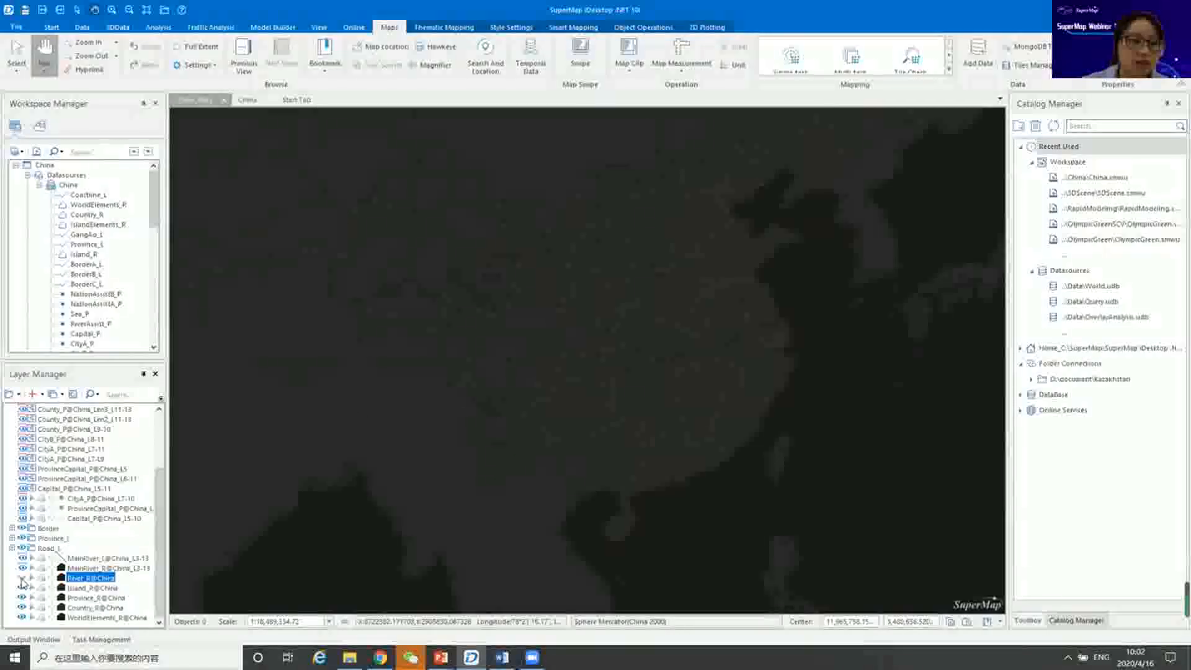
pyautogui.click(21, 578)
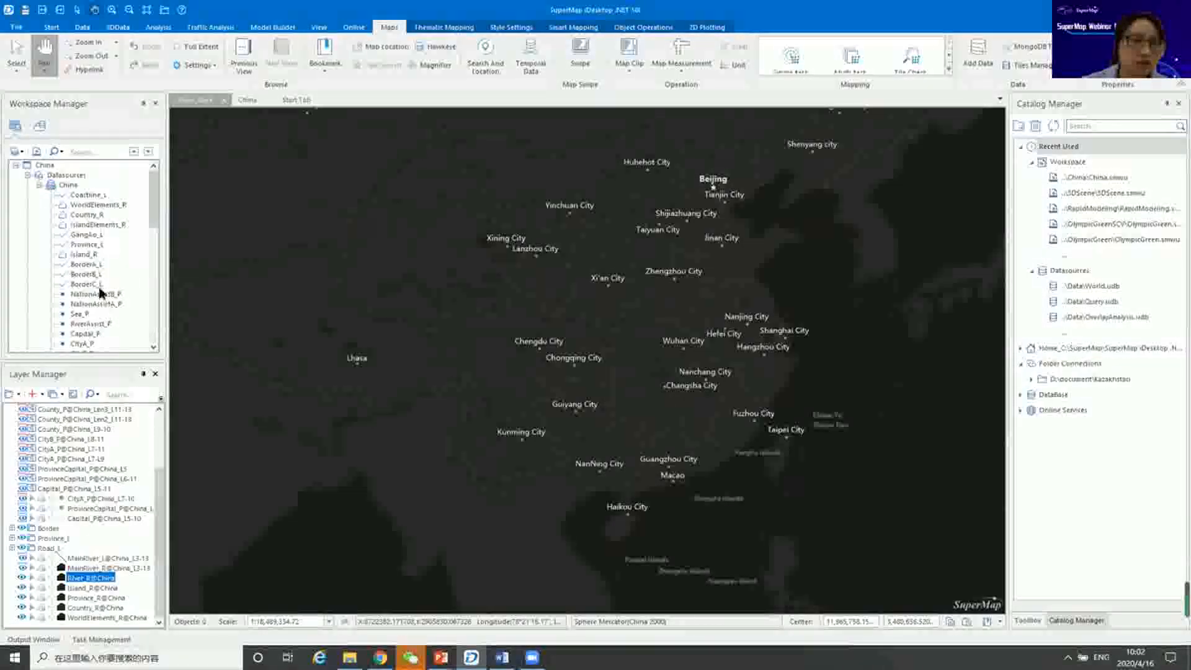
pyautogui.moveTo(154, 188); pyautogui.dragTo(153, 257)
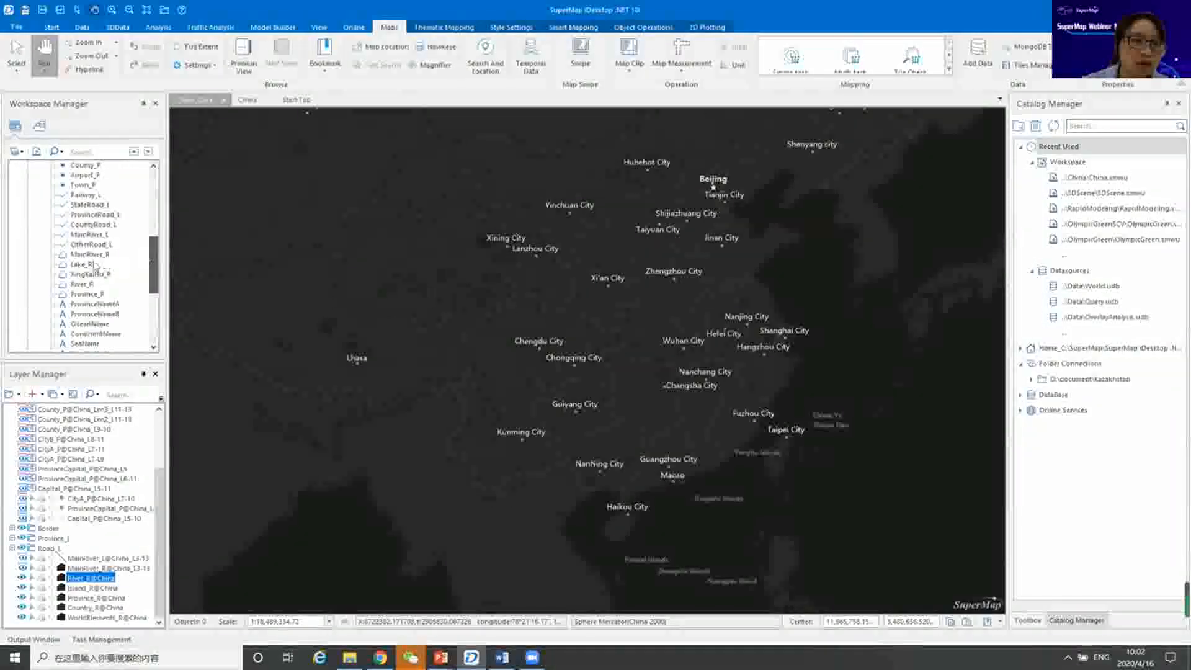
pyautogui.click(81, 284)
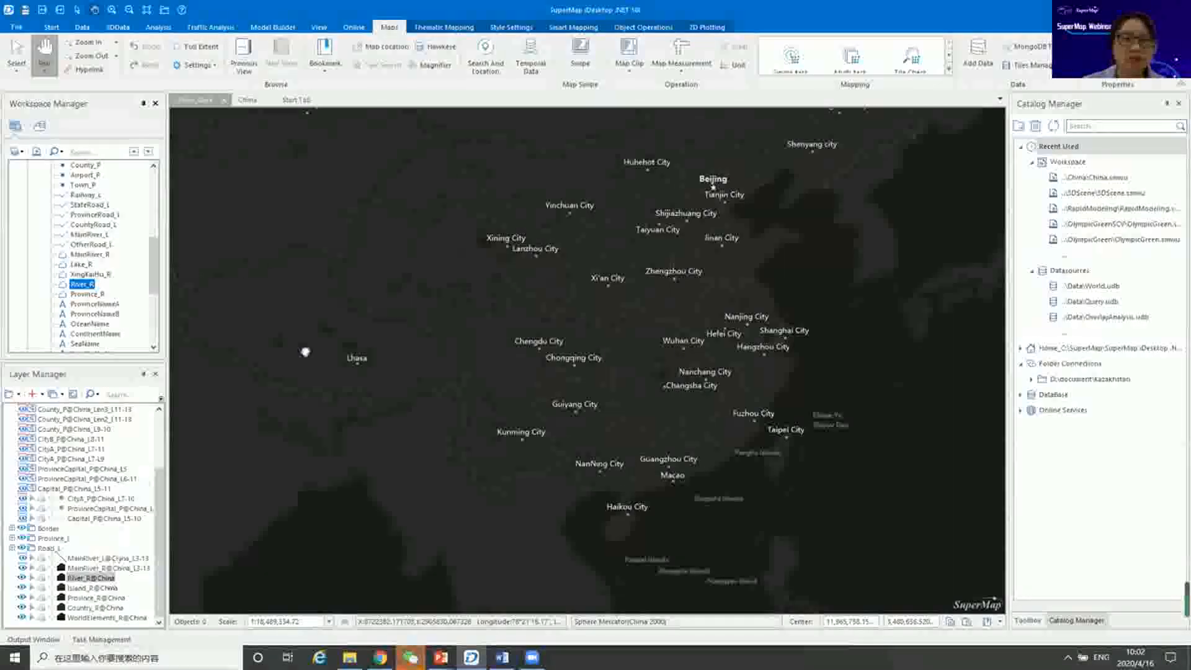
# Switch to File Explorer, open Import & Export Data.pptx from the 1-2 Import & Export Data folder and present it up to the Course Overview slide.
pyautogui.moveTo(349, 658)
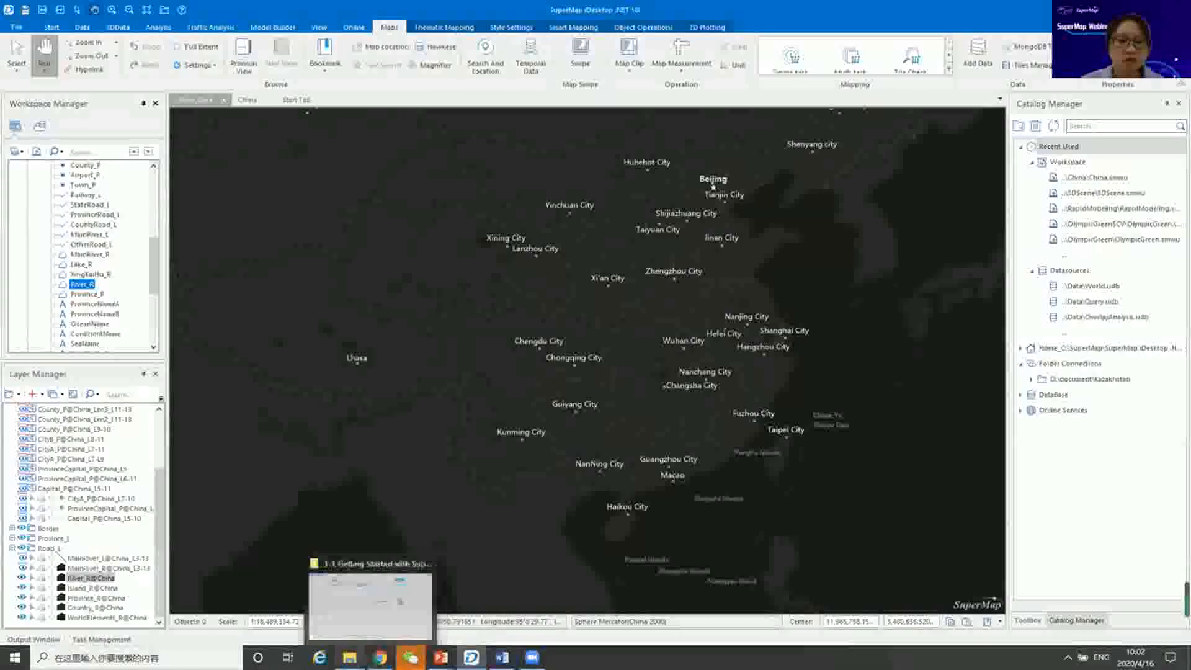
pyautogui.click(366, 596)
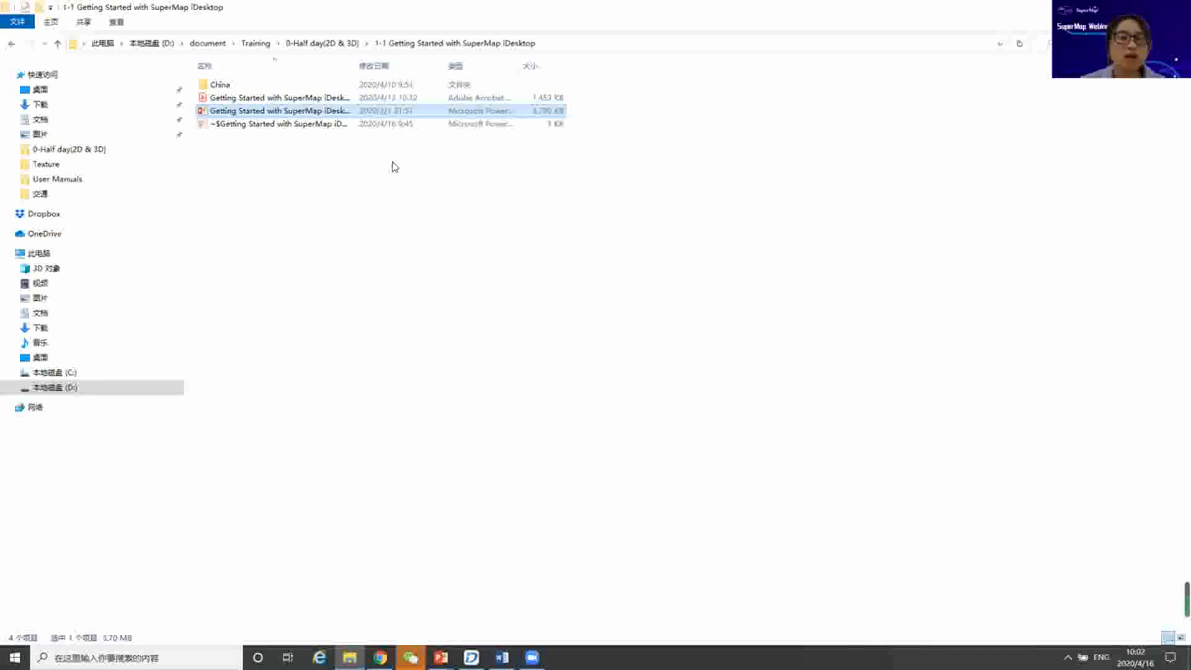
pyautogui.click(323, 44)
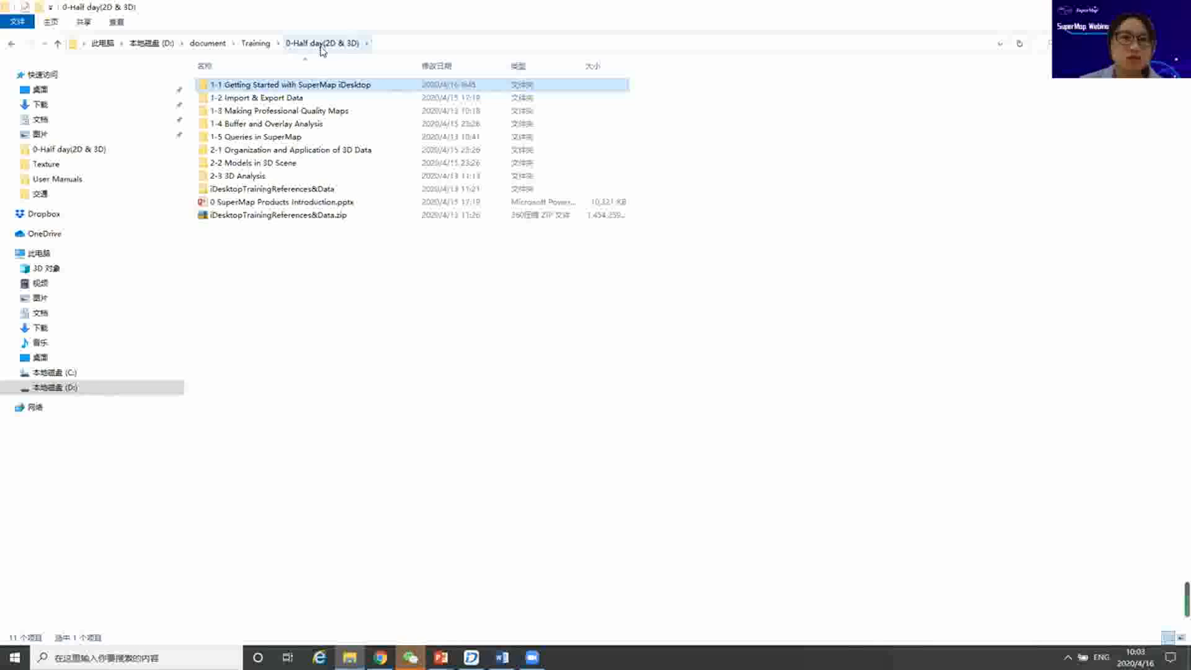
pyautogui.doubleClick(247, 101)
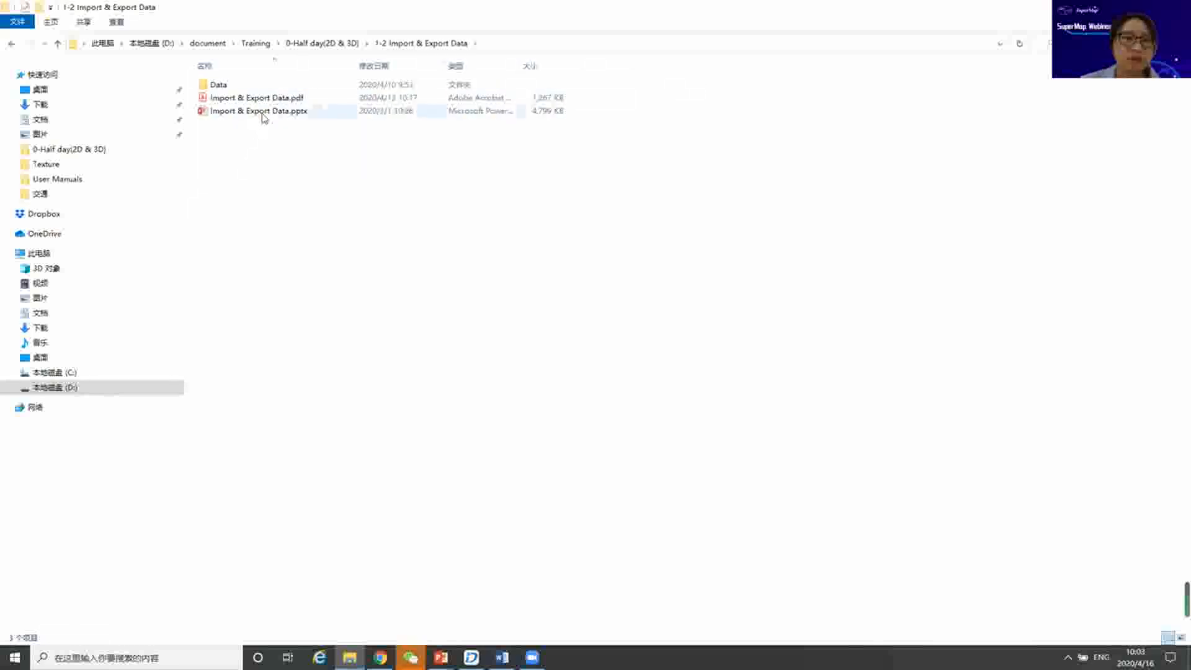
pyautogui.doubleClick(263, 111)
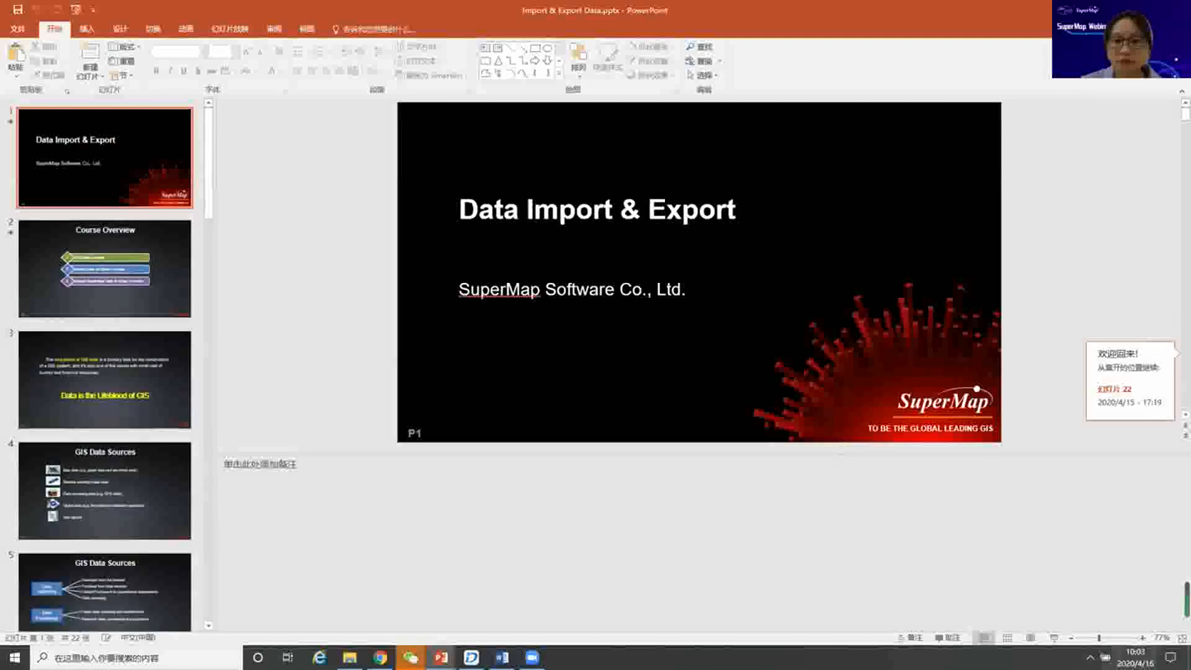
pyautogui.click(1054, 637)
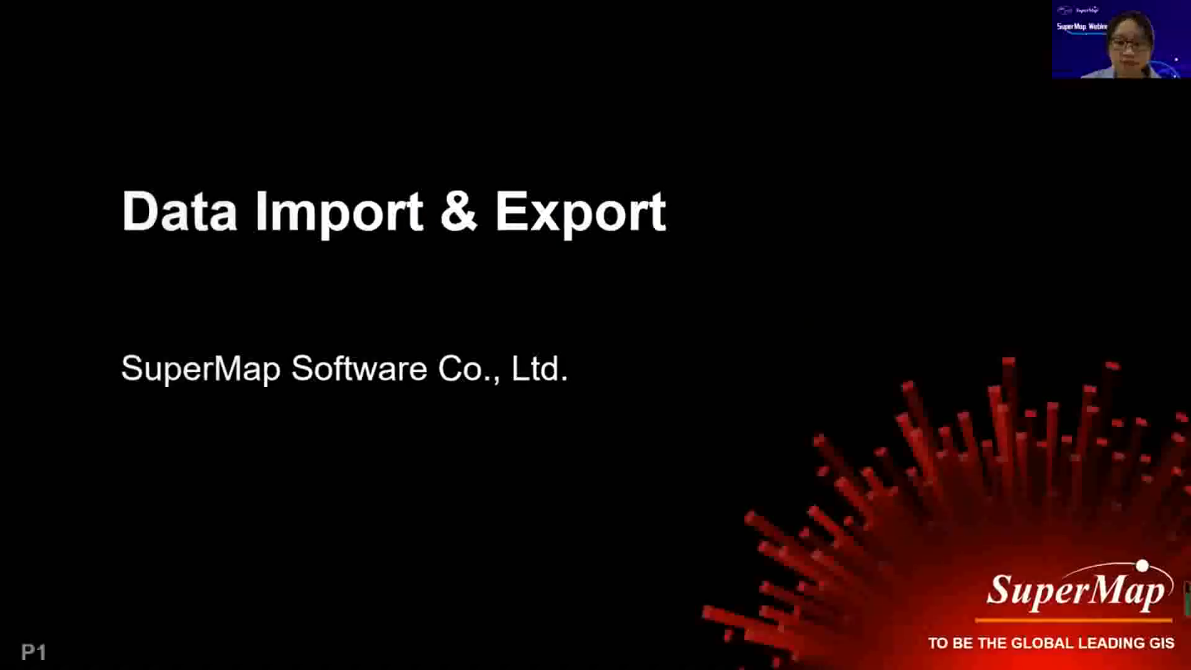
pyautogui.press('Right')
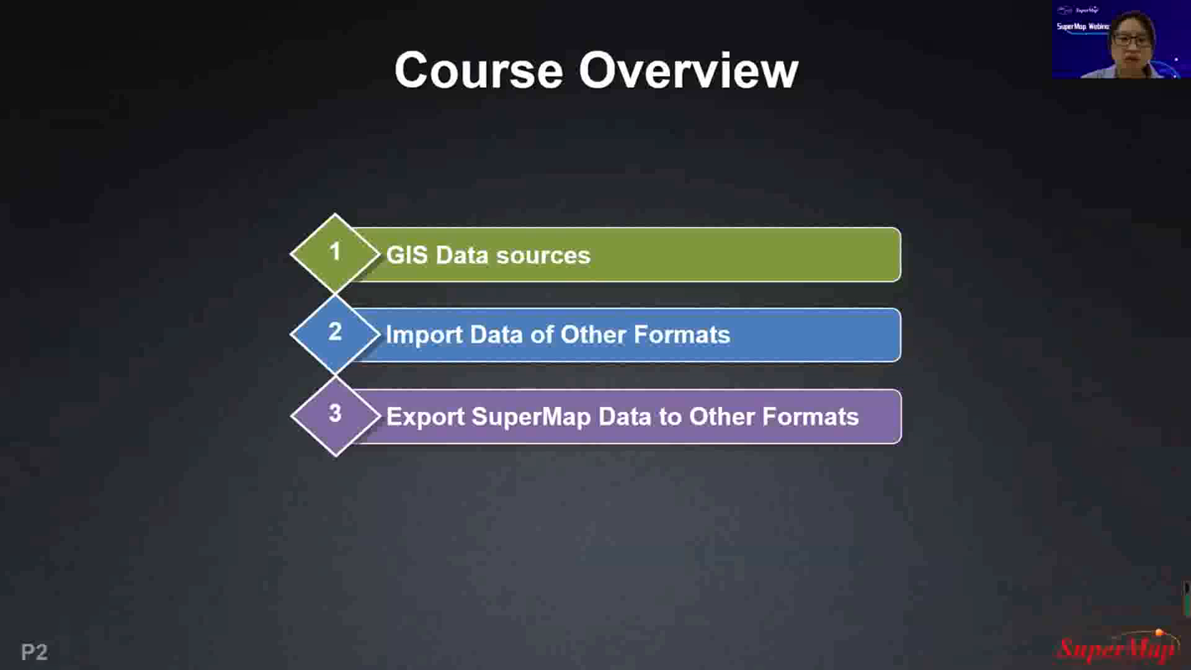
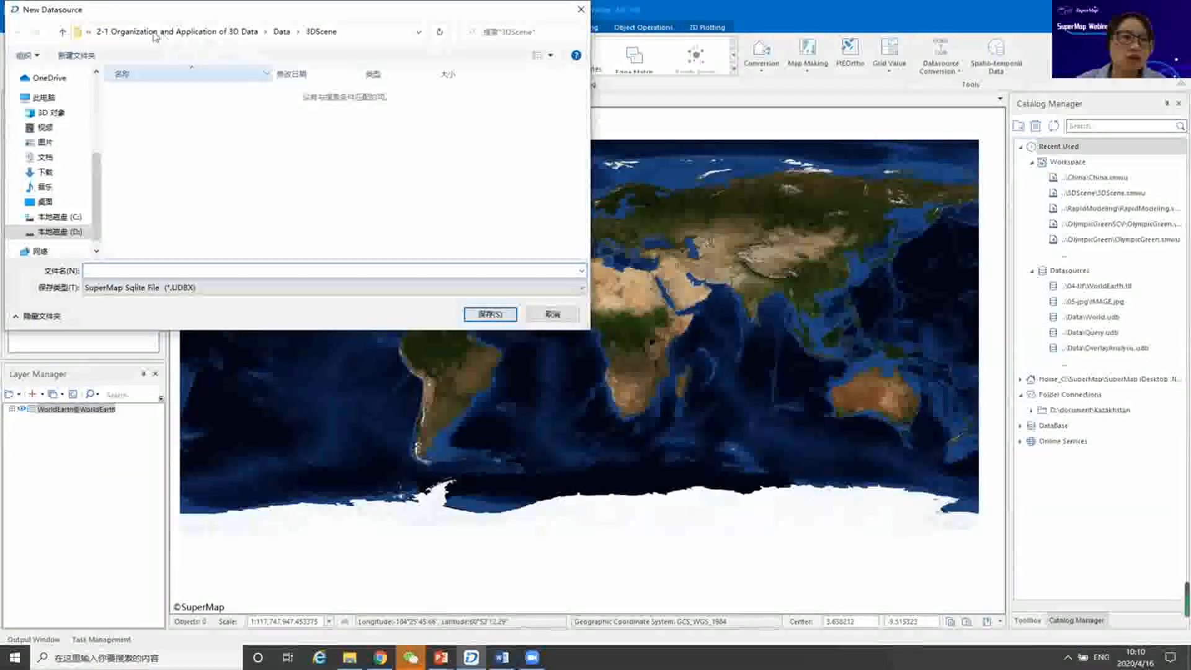
# Save the new datasource as test in SuperMap Sqlite (UDBX) format in the Data folder of 1-2 Import & Export Data.
pyautogui.click(159, 34)
pyautogui.click(146, 34)
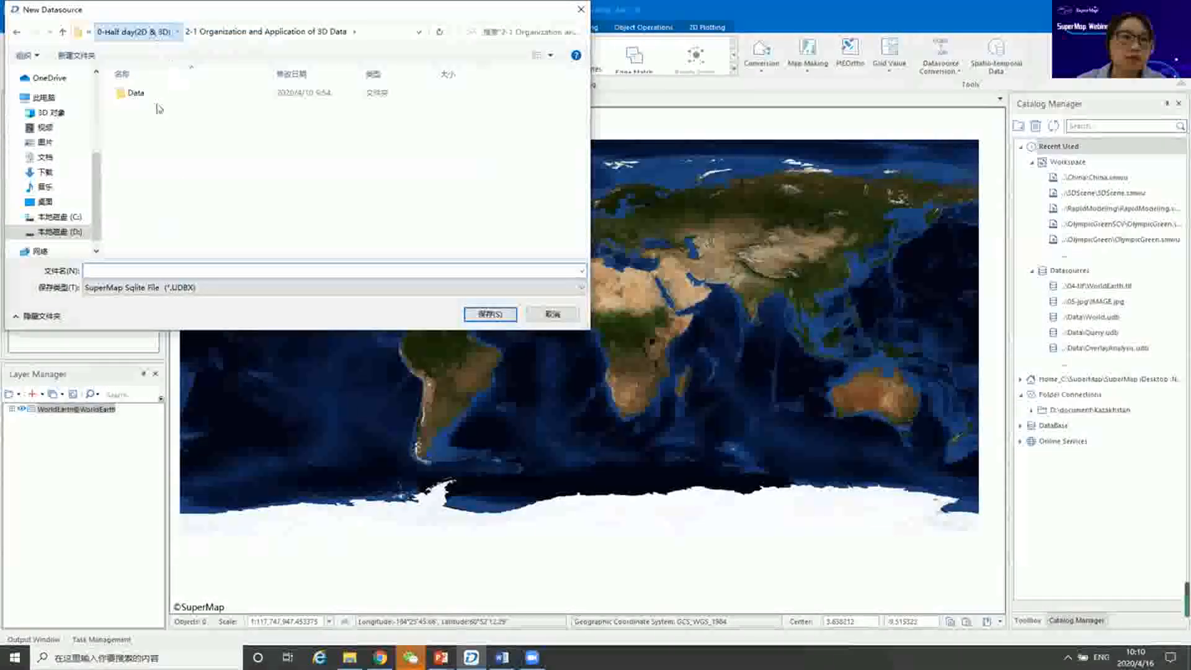
pyautogui.doubleClick(152, 103)
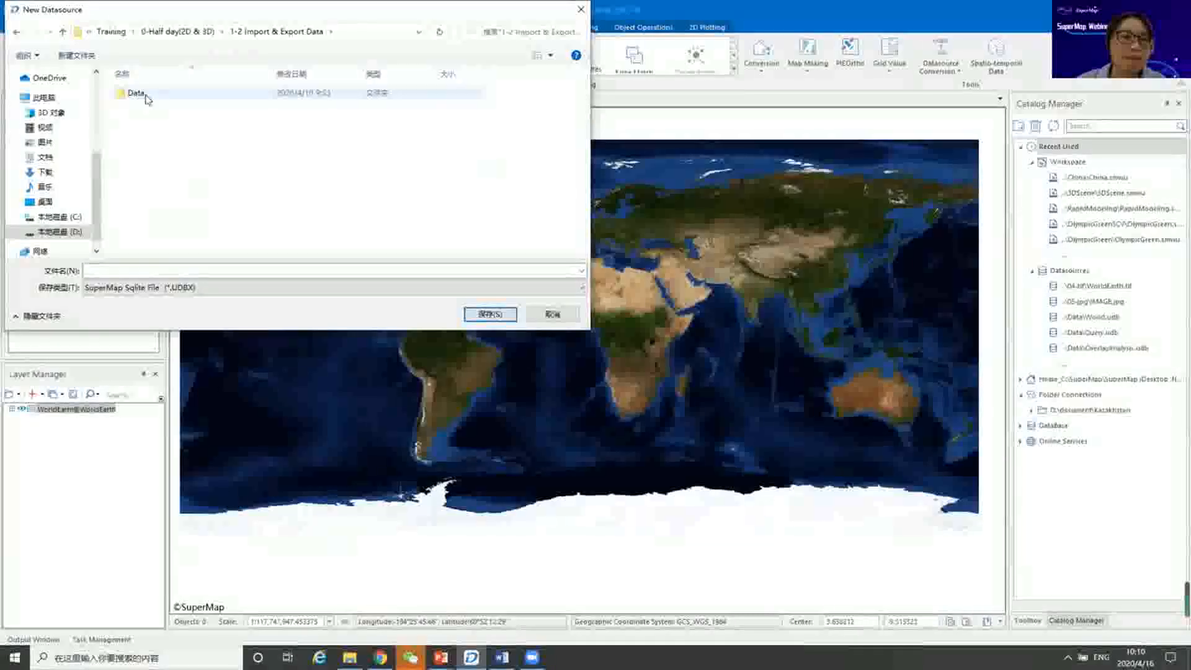
pyautogui.doubleClick(135, 94)
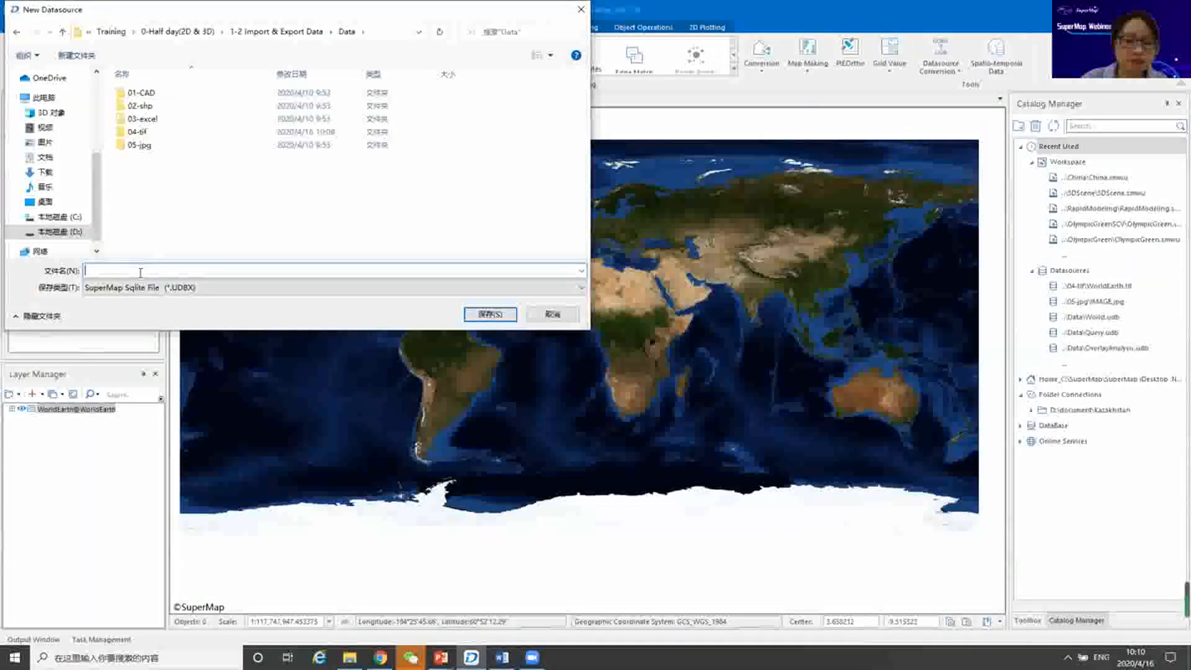
pyautogui.write('test')
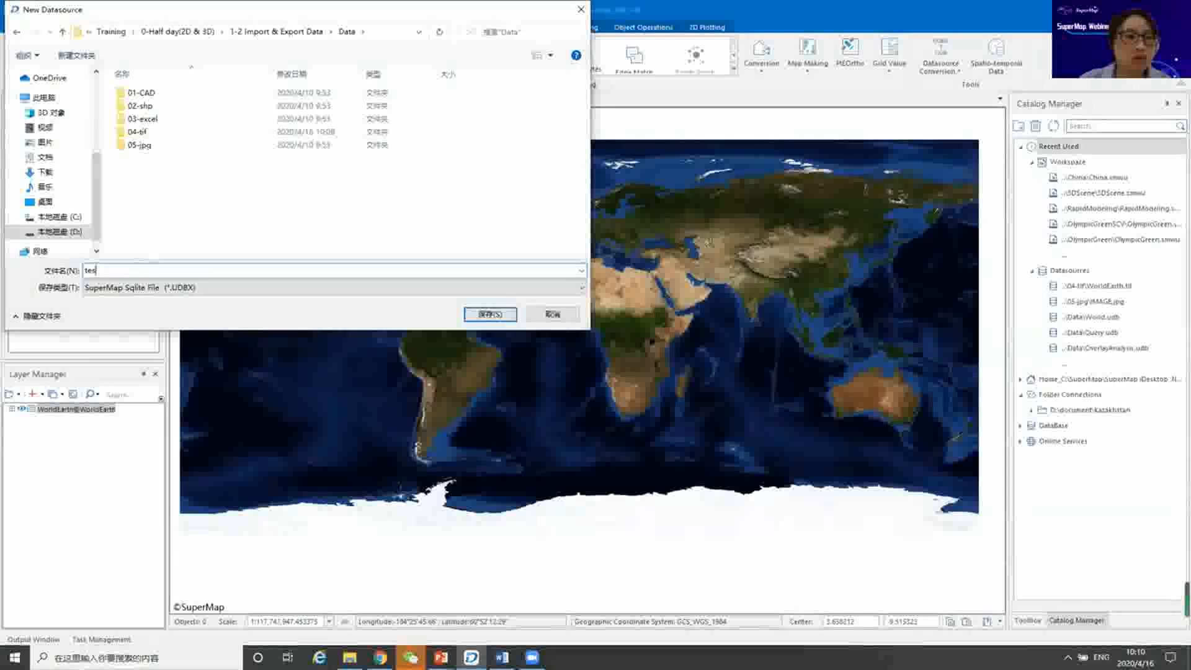
pyautogui.click(186, 289)
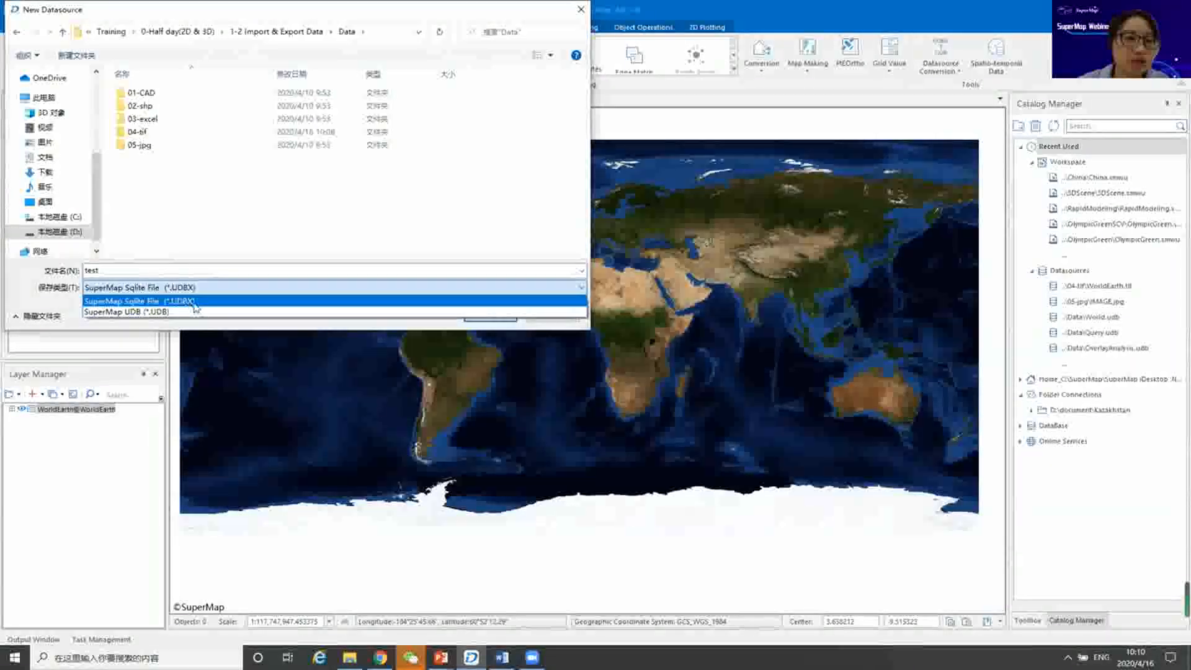
pyautogui.click(181, 301)
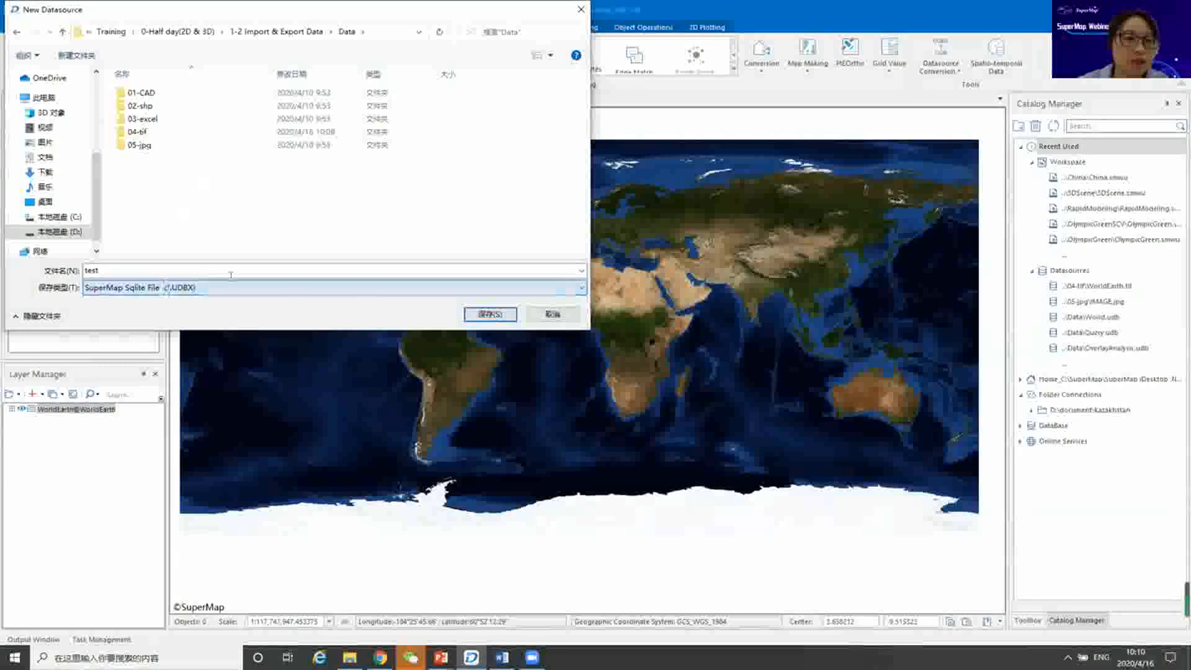
pyautogui.click(487, 317)
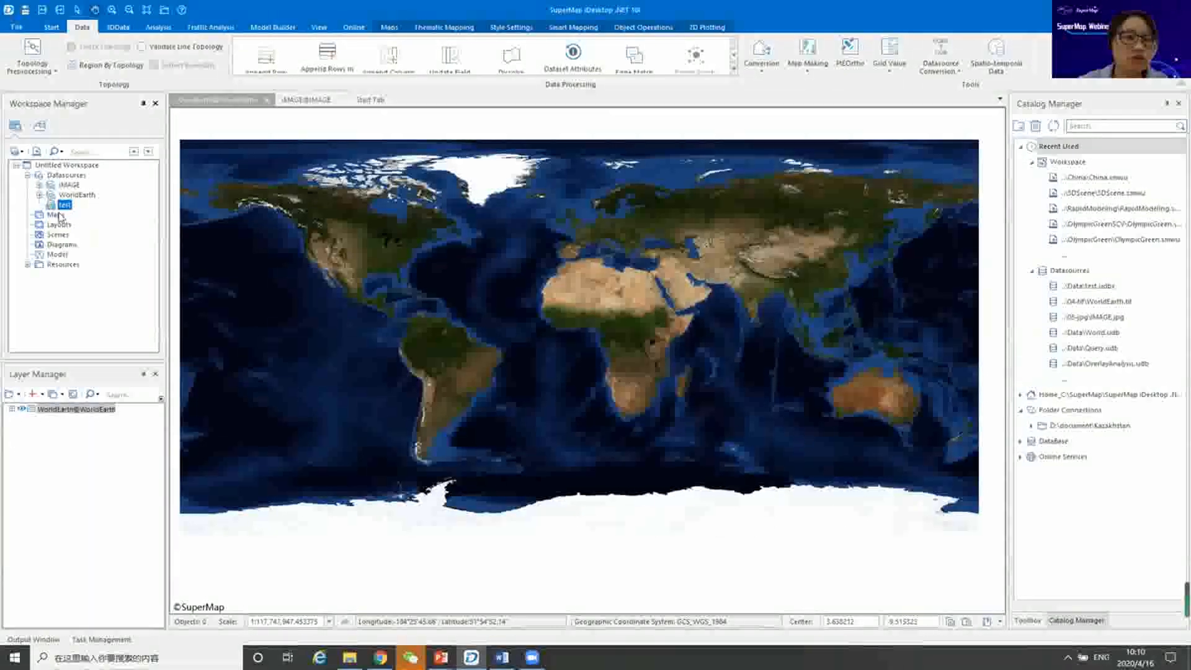
# Start a dataset import into the test datasource and add LightingPlan.dwg from the 01-CAD folder as the source file.
pyautogui.rightClick(65, 207)
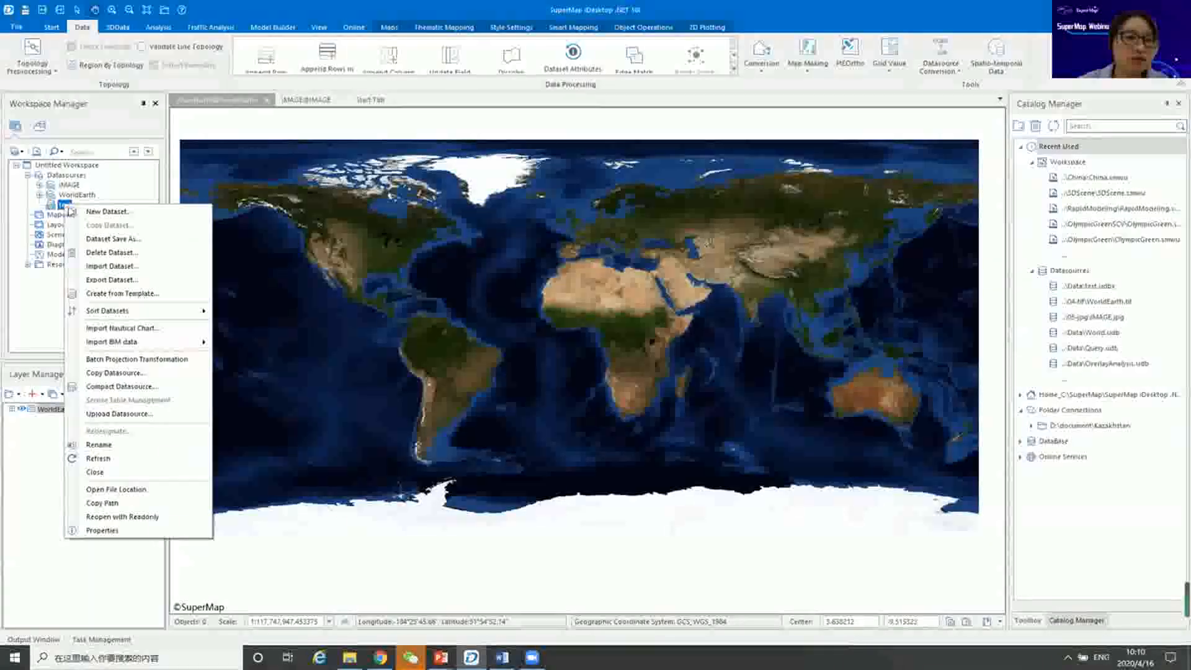
pyautogui.click(112, 266)
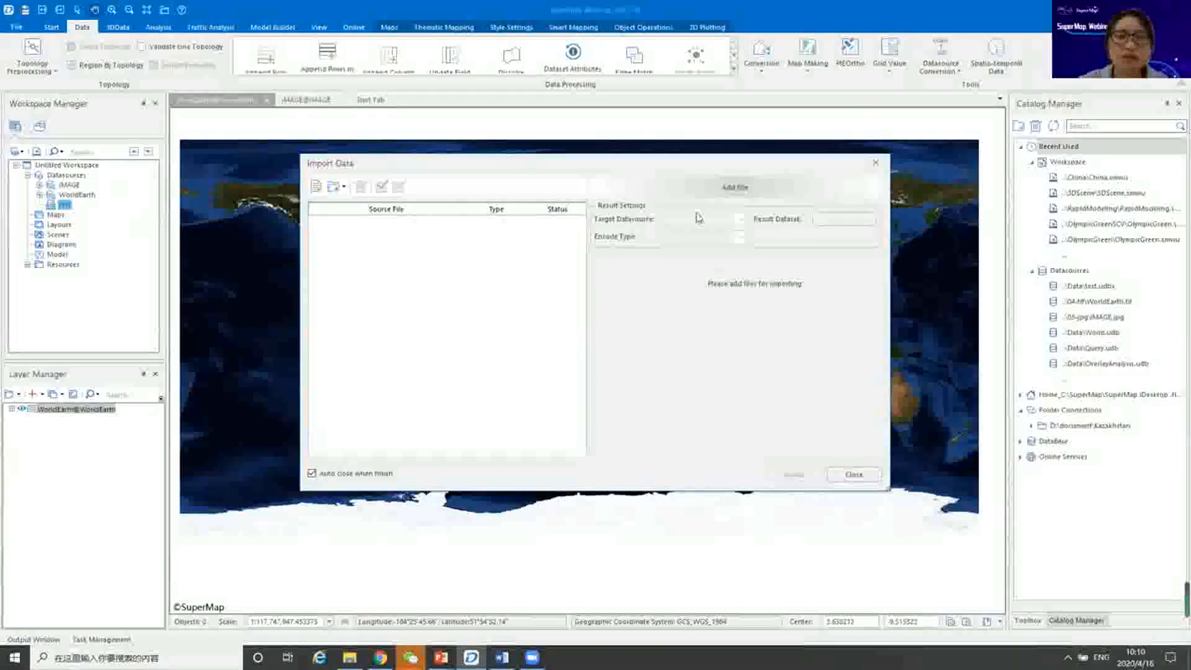
pyautogui.click(318, 189)
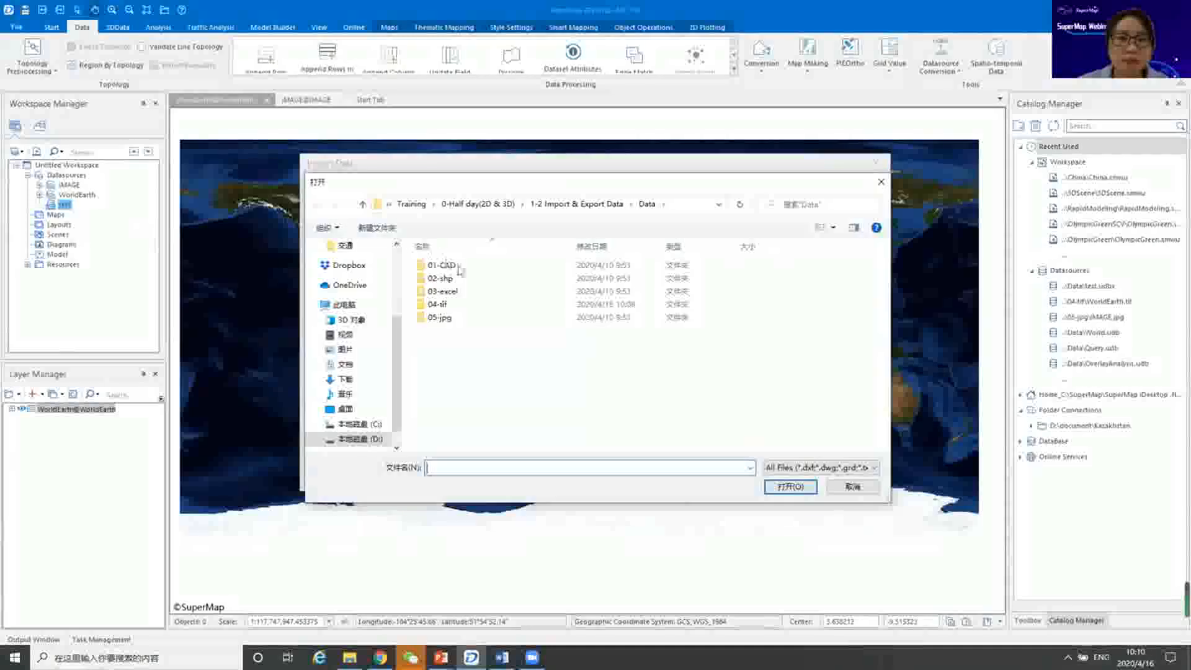
pyautogui.doubleClick(443, 265)
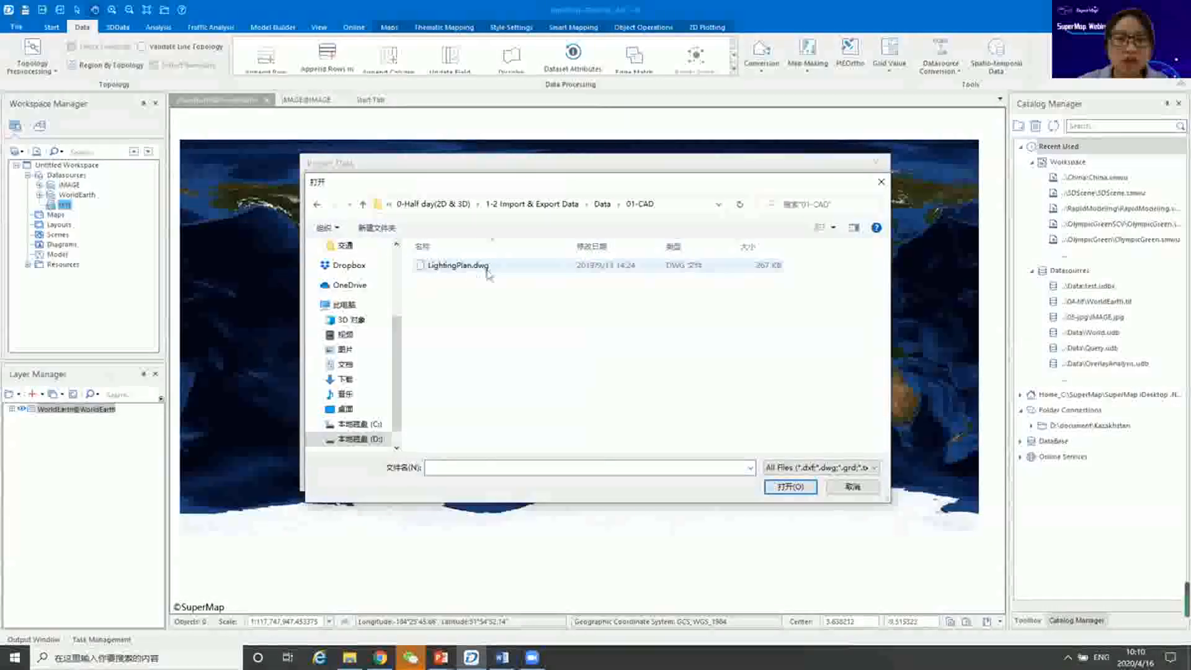
pyautogui.click(459, 268)
pyautogui.click(785, 487)
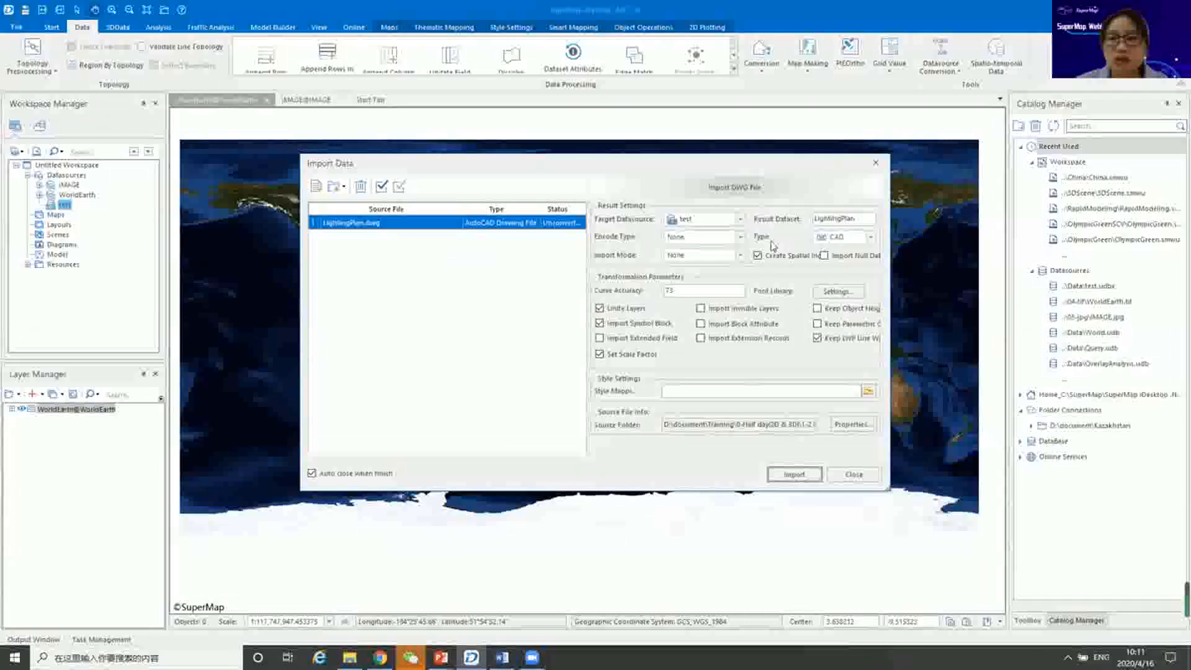
# Import LightingPlan.dwg with the result type CAD and open the resulting LightingPlan dataset in a map.
pyautogui.click(871, 237)
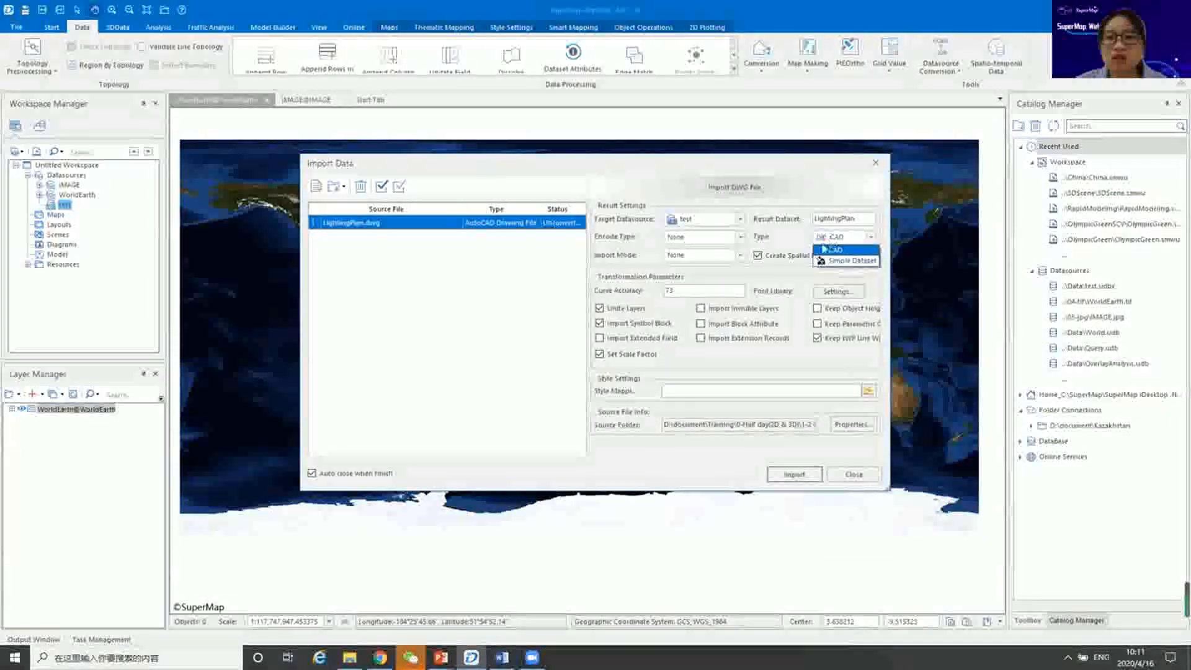
pyautogui.click(825, 249)
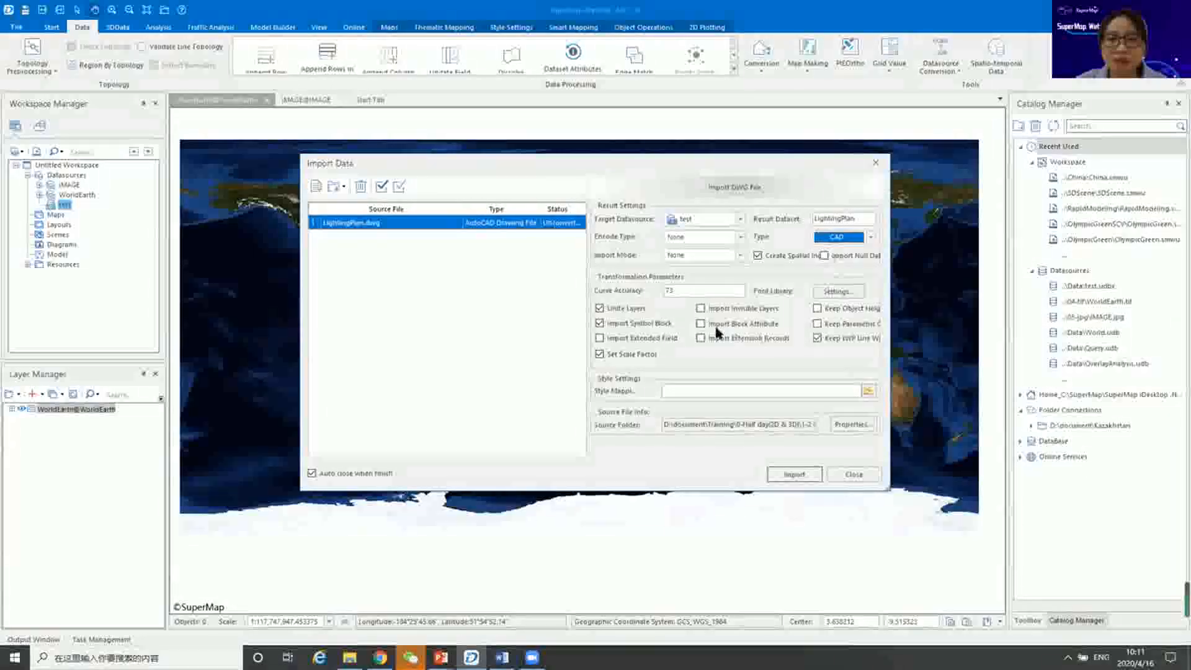
pyautogui.click(793, 475)
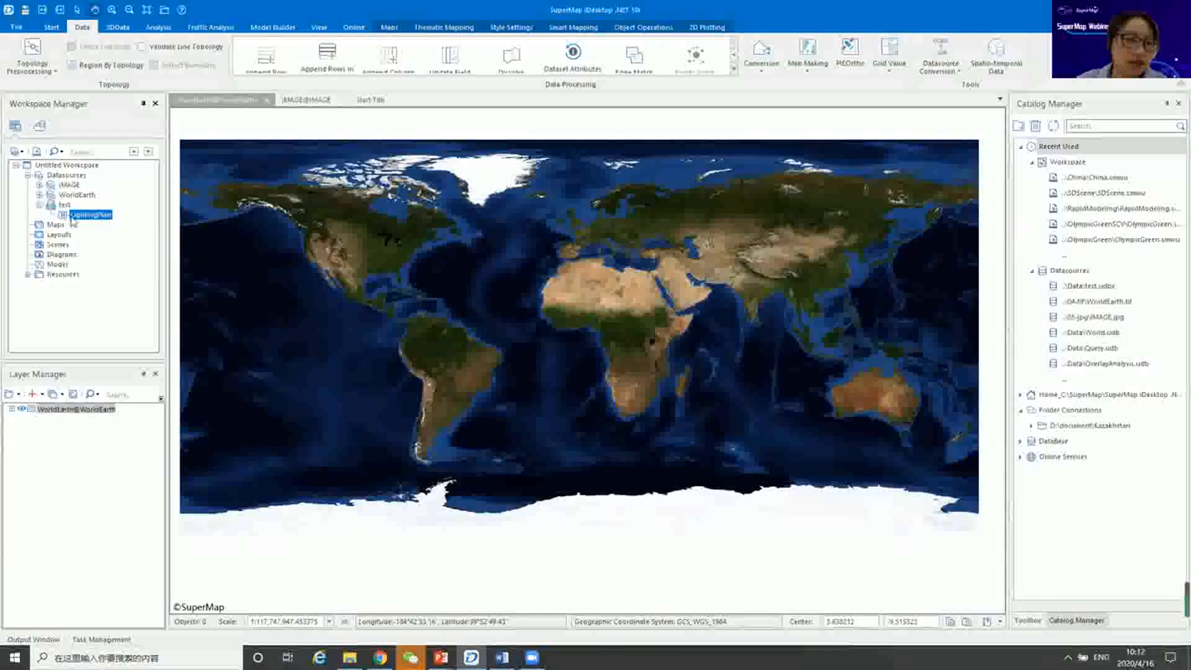
pyautogui.doubleClick(92, 215)
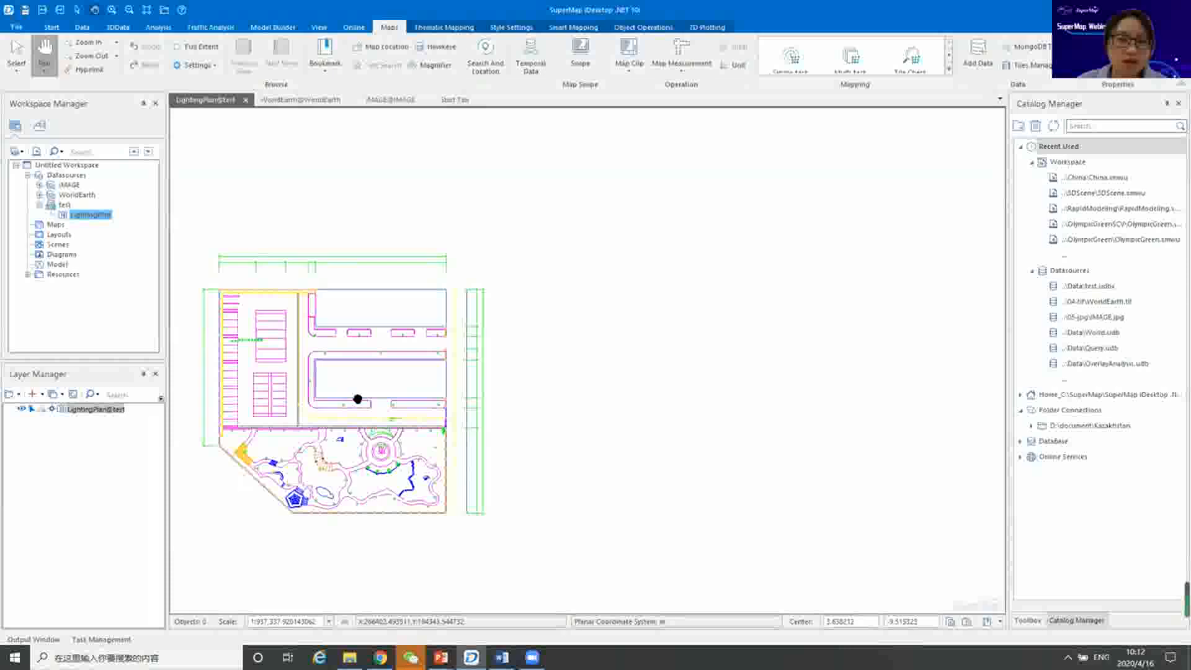
# Set up another AutoCAD import into the test datasource with LightingPlan.dwg from the 01-CAD folder as the source file.
pyautogui.click(64, 205)
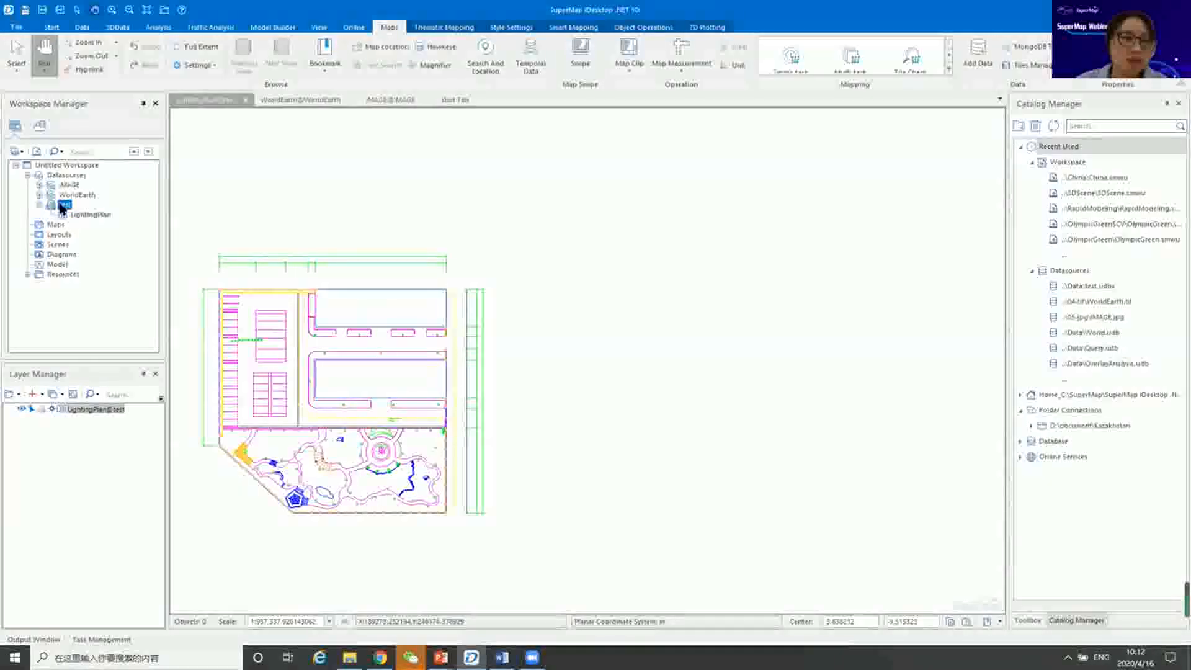
pyautogui.click(52, 28)
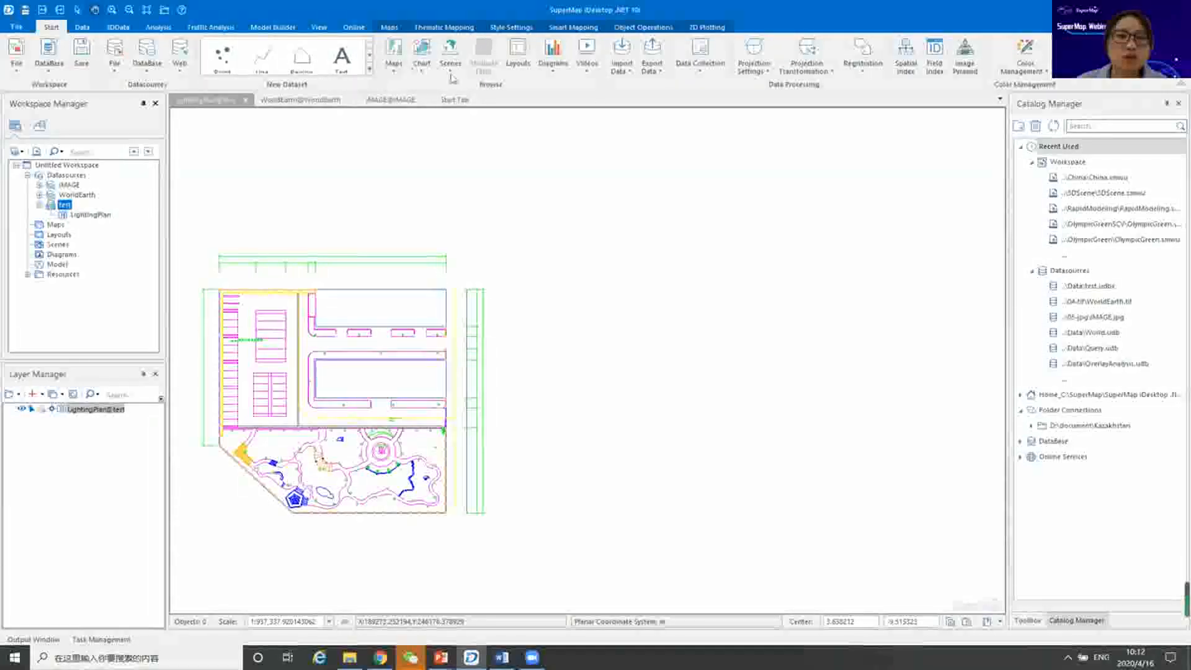
pyautogui.click(630, 75)
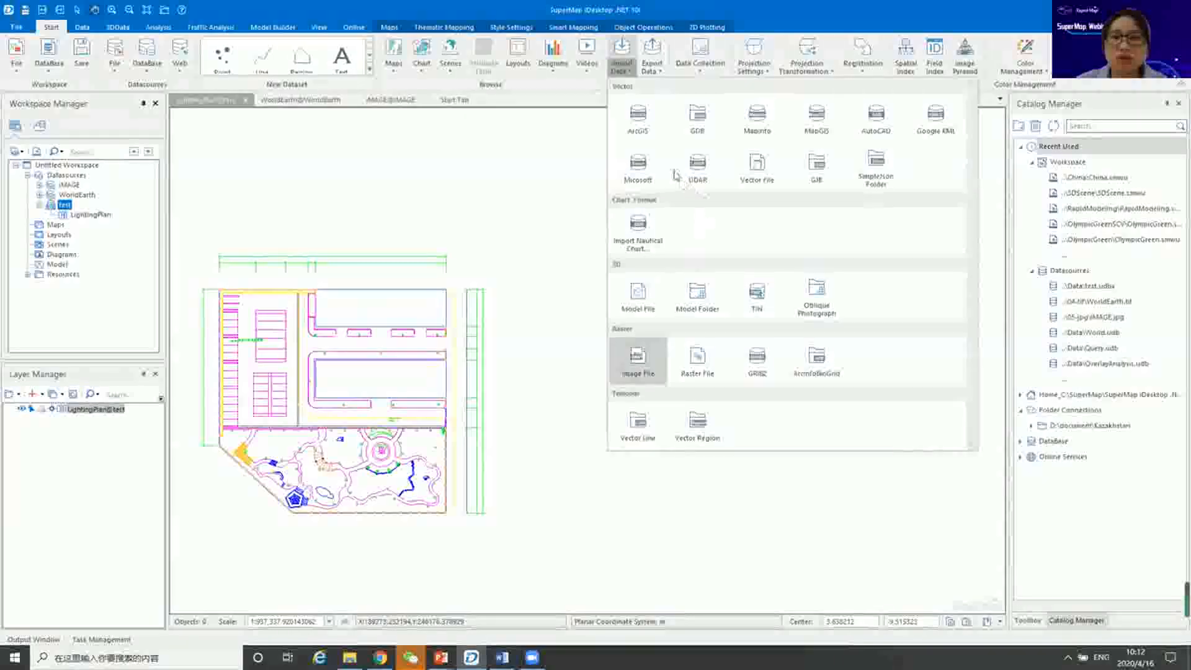
pyautogui.click(885, 120)
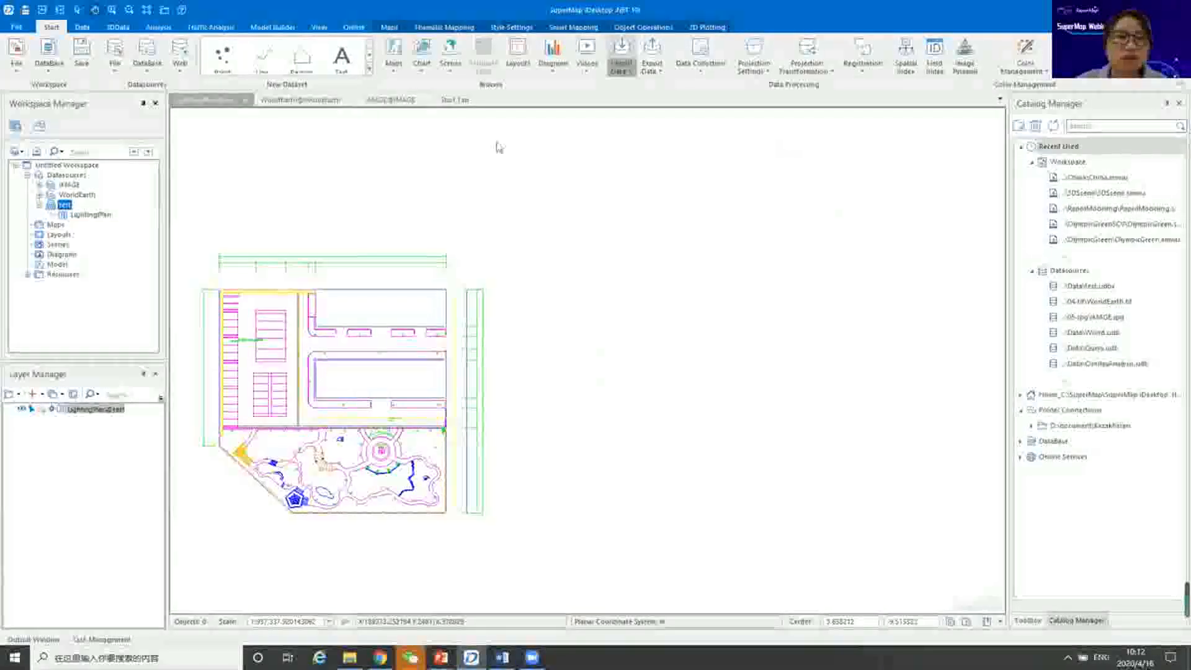
pyautogui.click(169, 94)
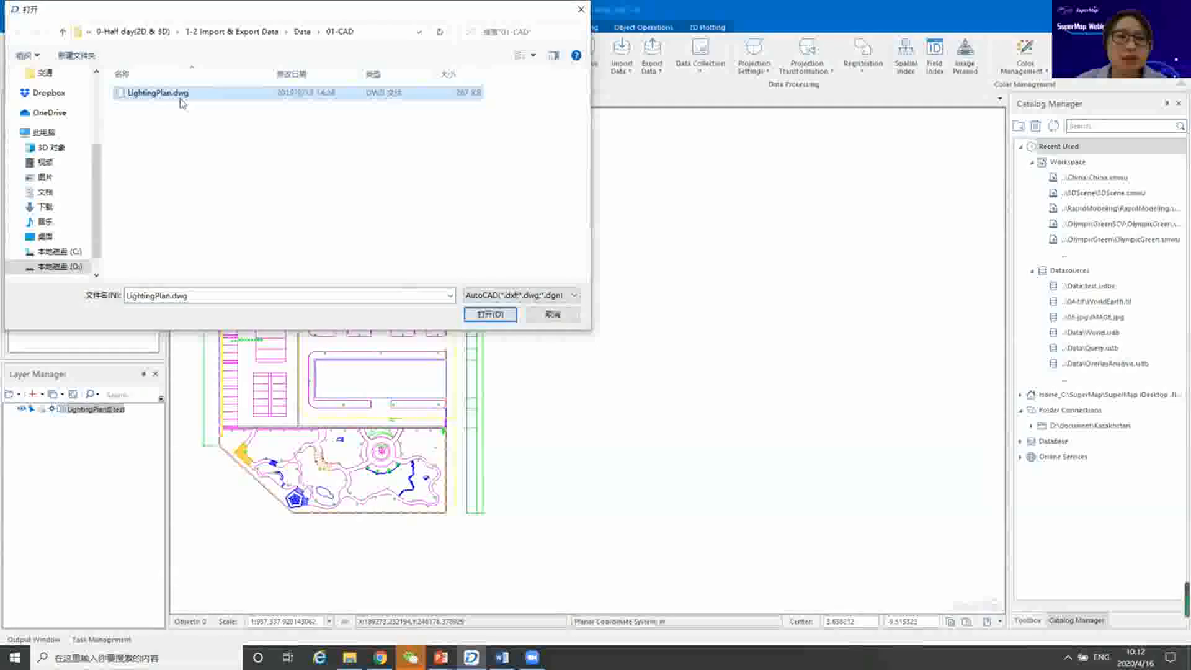
pyautogui.click(481, 315)
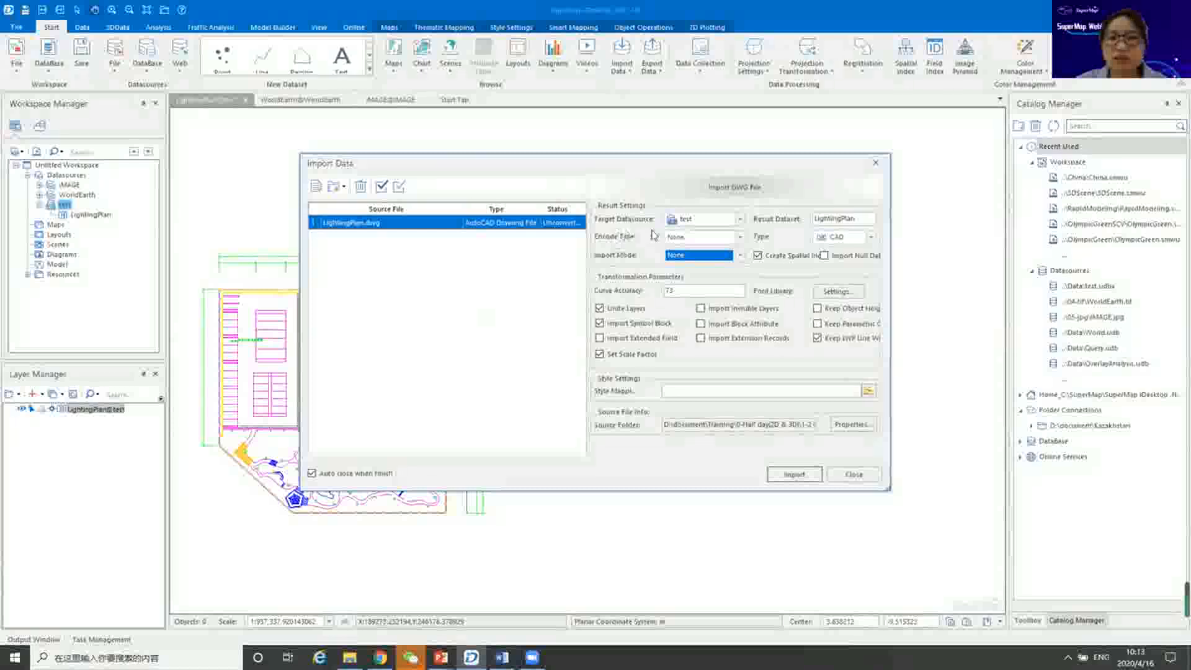
# Set the result type to Simple Dataset and import LightingPlan.dwg into the test datasource.
pyautogui.click(871, 239)
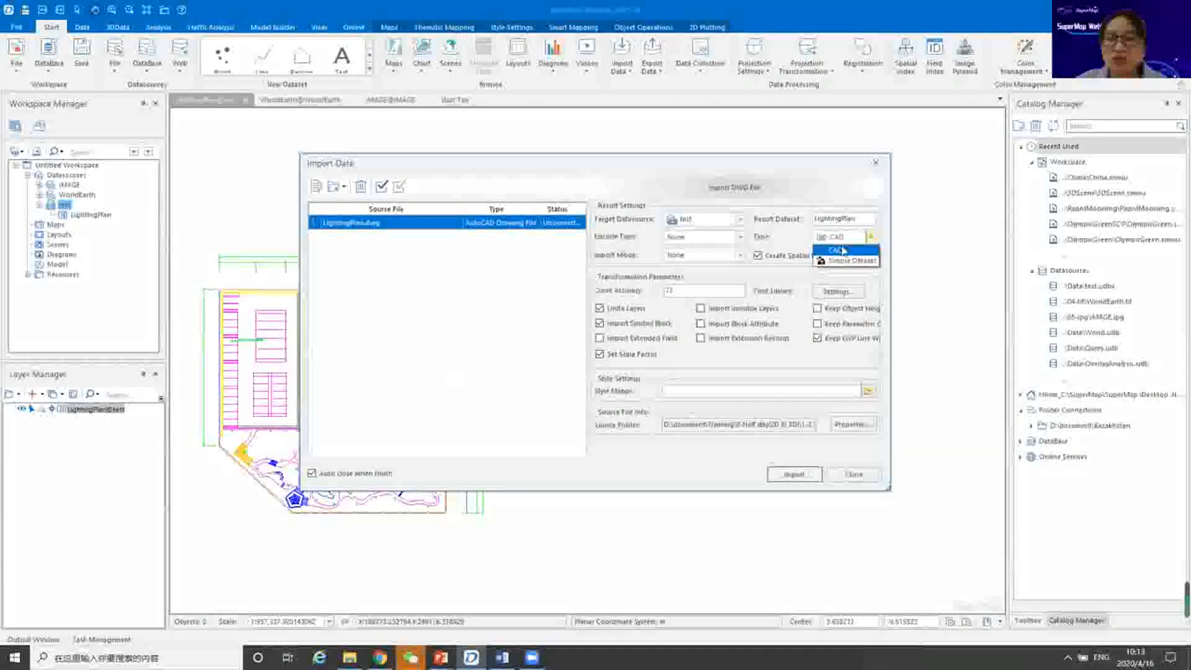
pyautogui.press('Down')
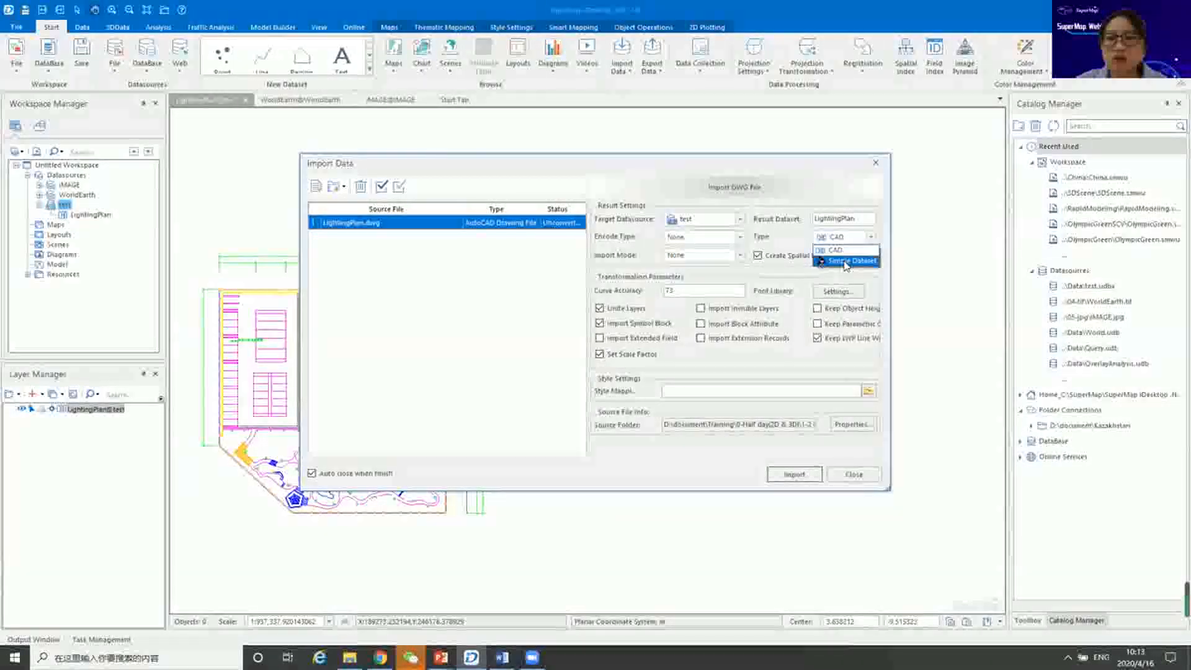
pyautogui.click(849, 260)
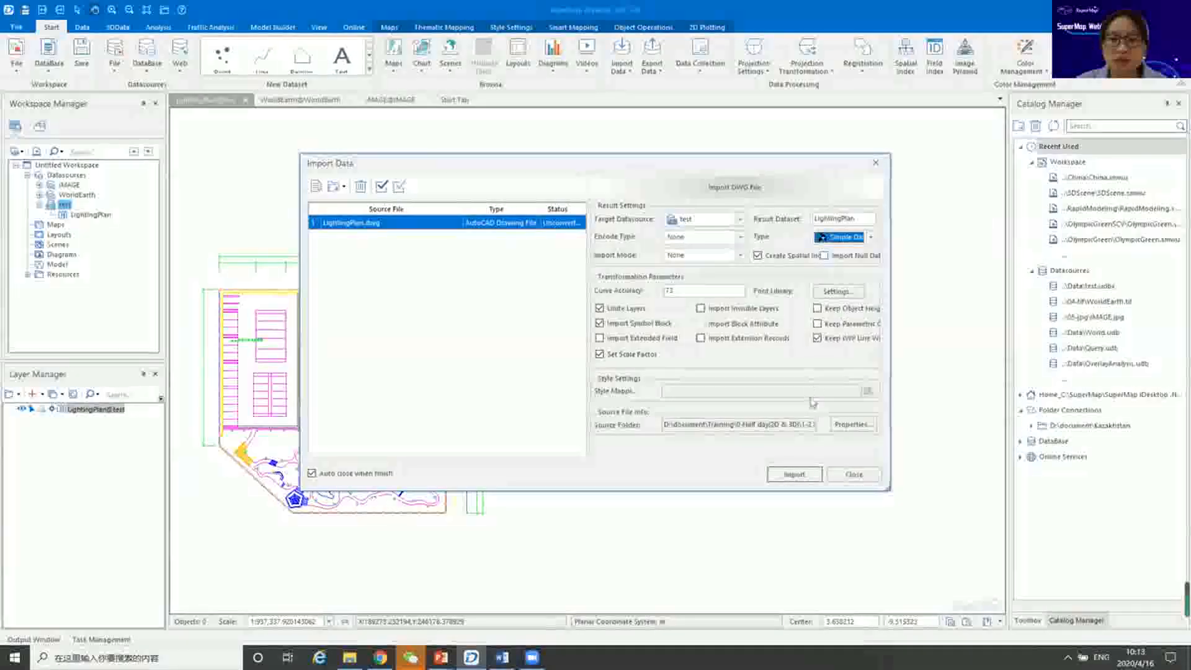
pyautogui.click(795, 475)
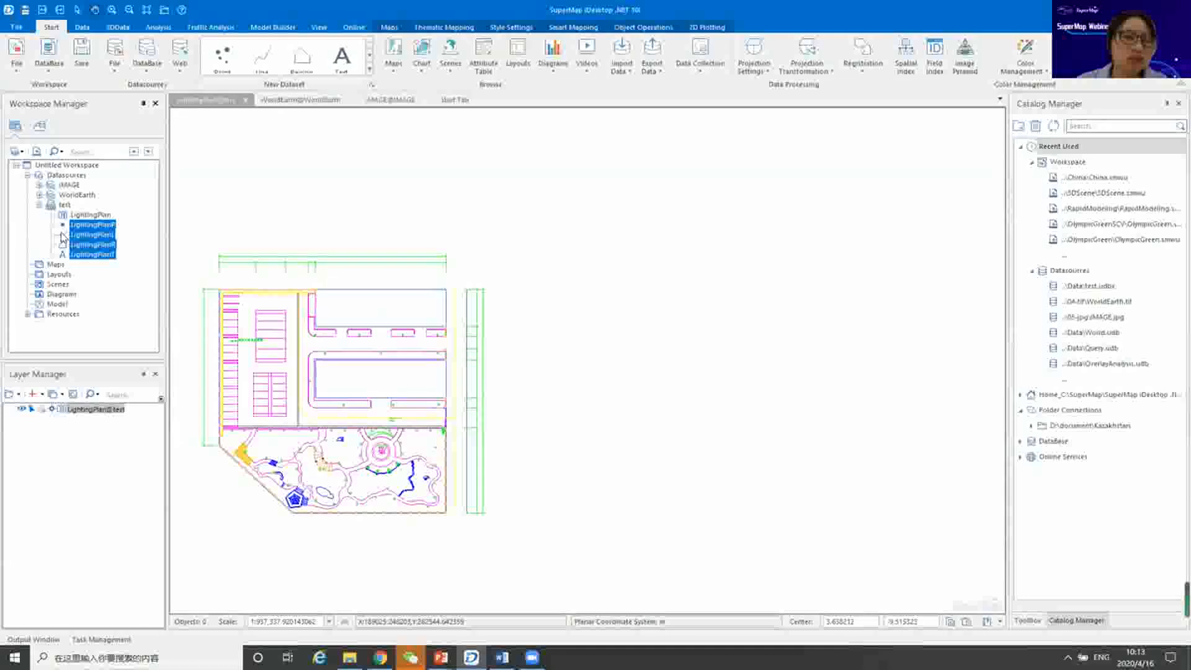
# Add the imported LightingPlan point, line, region and text datasets together to a new map.
pyautogui.keyDown('shift'); pyautogui.click(91, 245); pyautogui.keyUp('shift')
pyautogui.rightClick(92, 245)
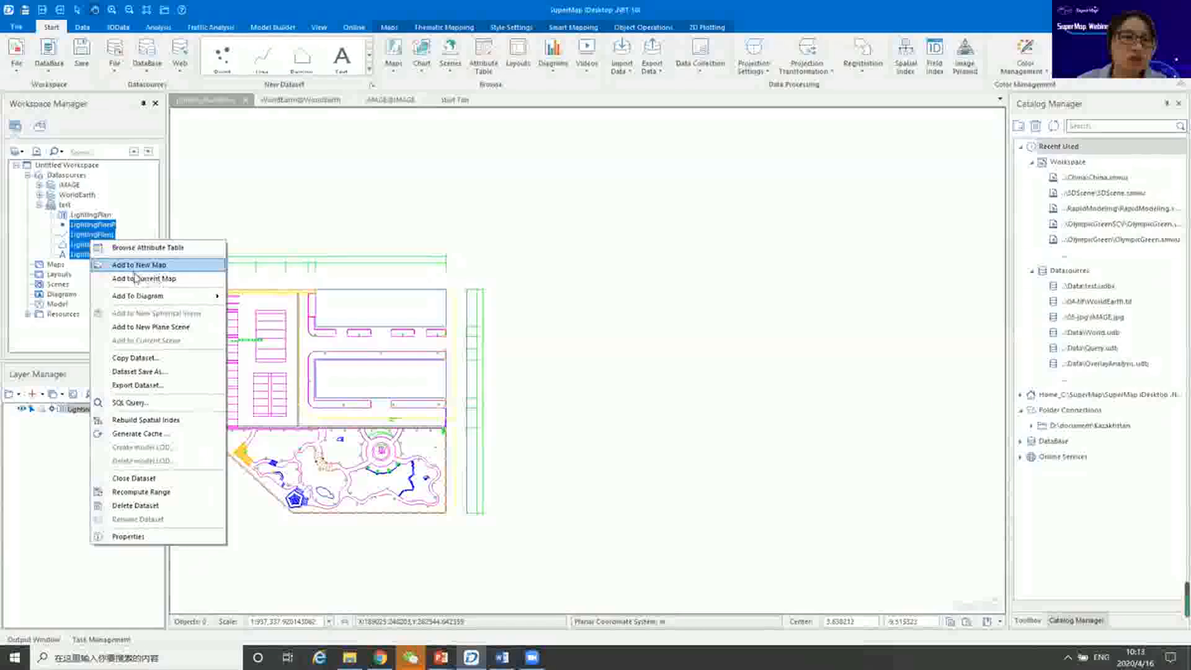
pyautogui.click(149, 265)
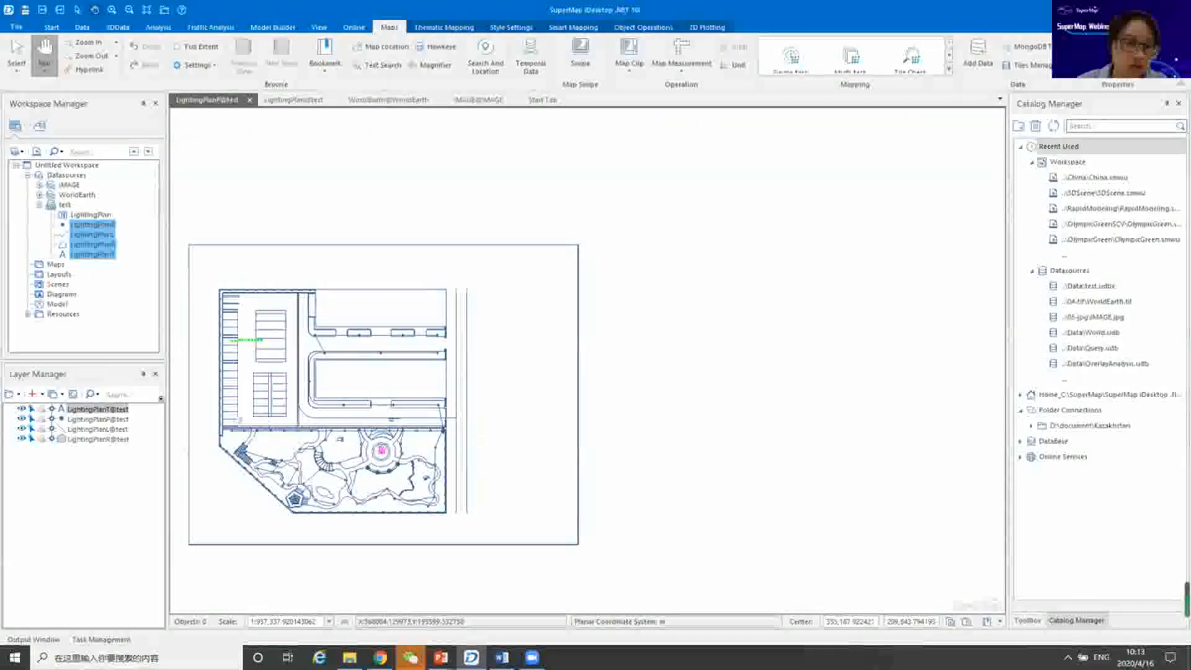
# Toggle the LightingPlan text, point, line and region layers to examine each, leaving point and line hidden, and compare with the LightingPlan@test map.
pyautogui.click(23, 441)
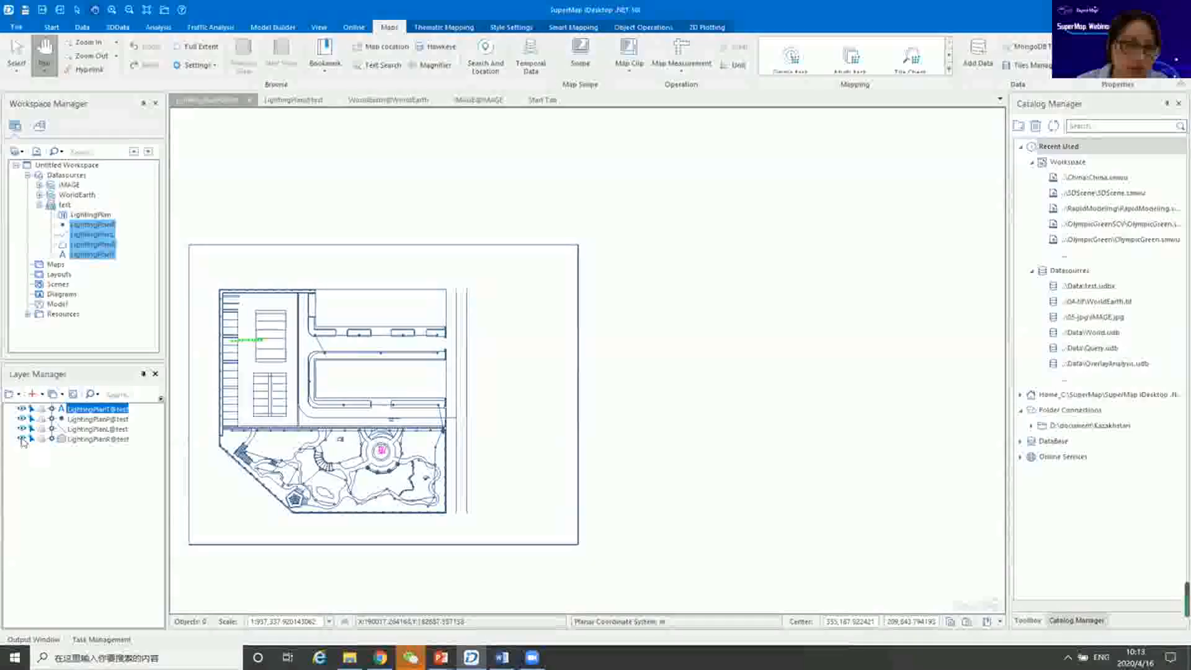
pyautogui.click(23, 441)
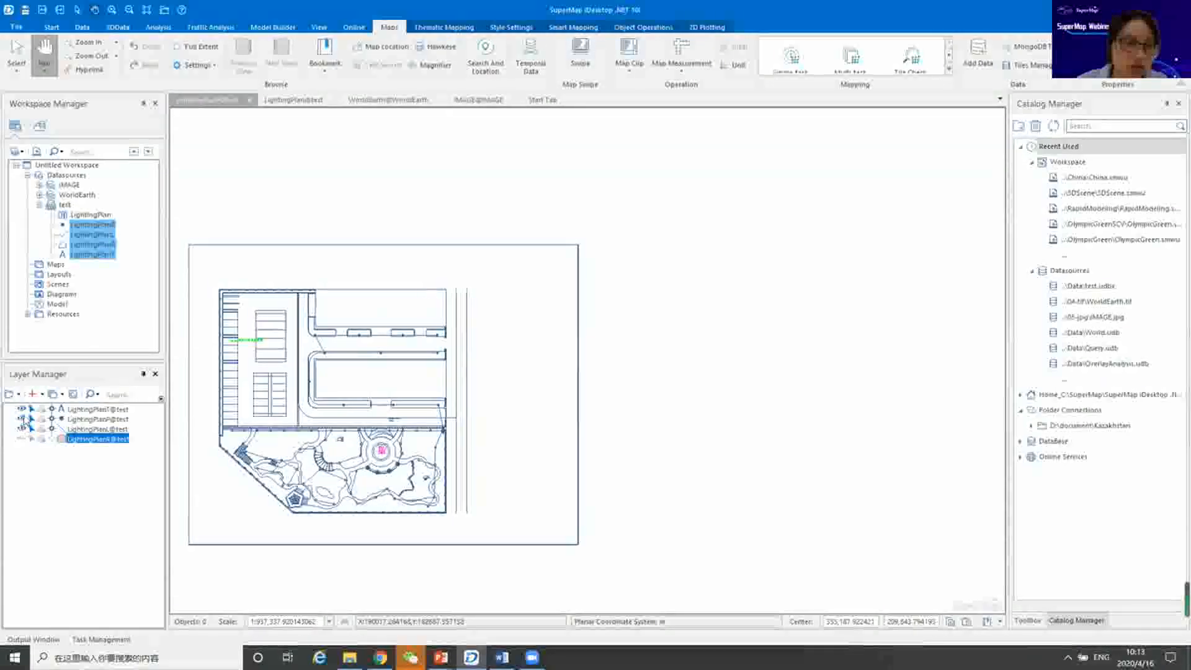
pyautogui.click(22, 410)
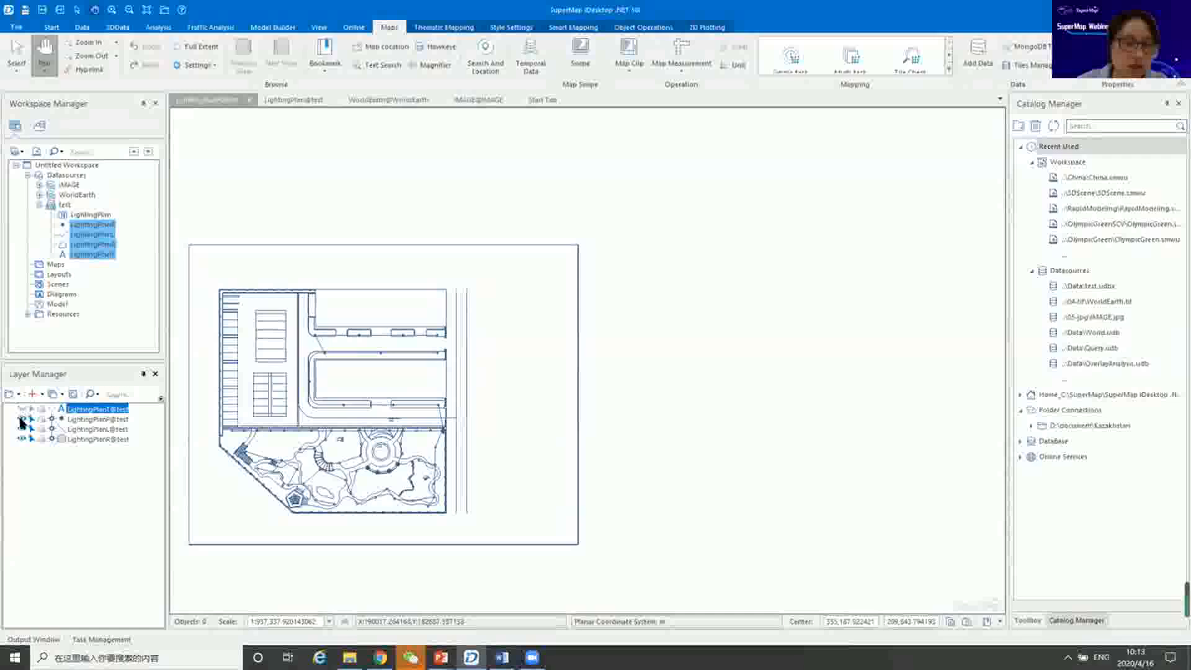
pyautogui.click(22, 421)
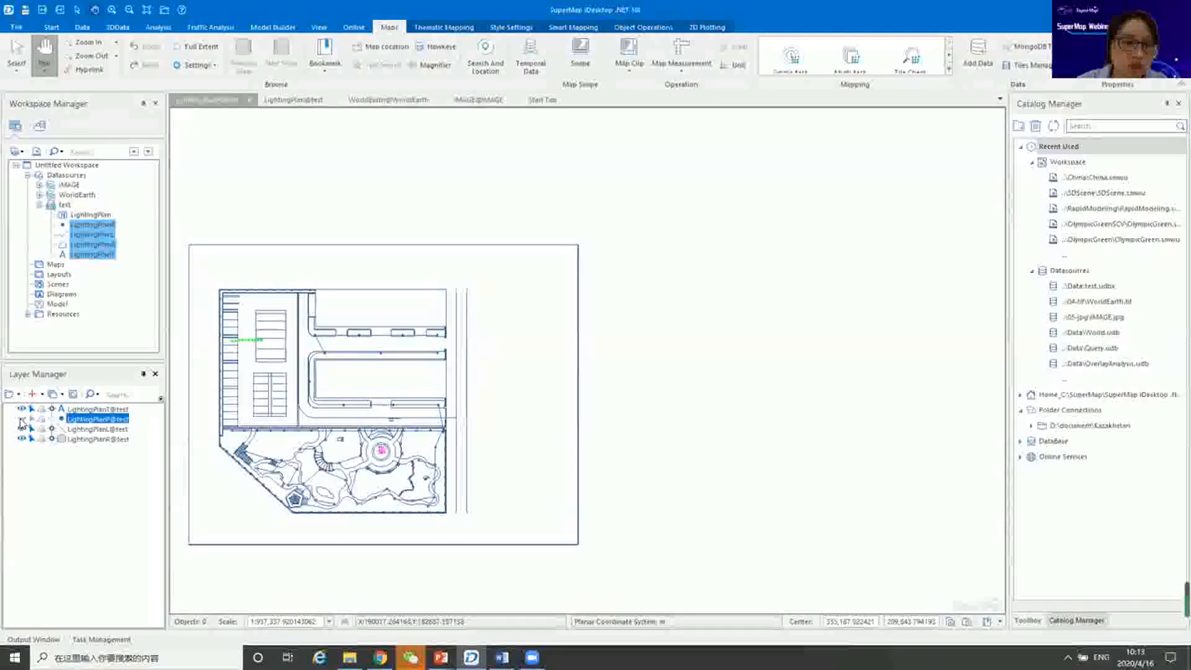
pyautogui.click(22, 429)
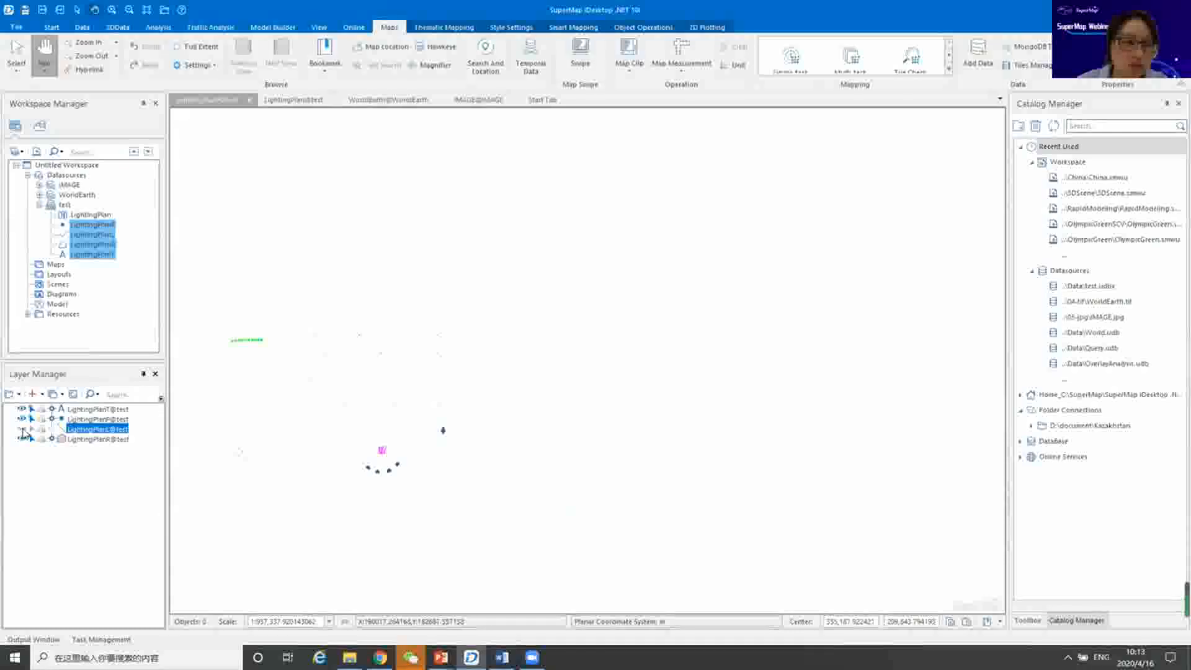
pyautogui.click(23, 429)
pyautogui.click(23, 429)
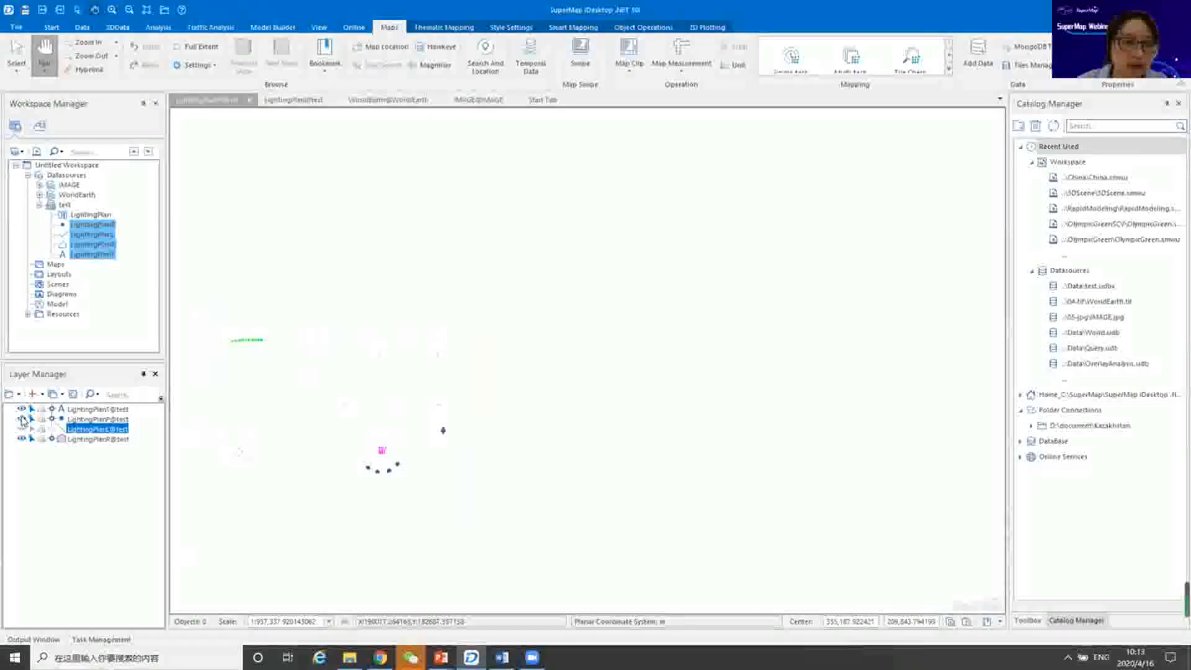
pyautogui.click(23, 420)
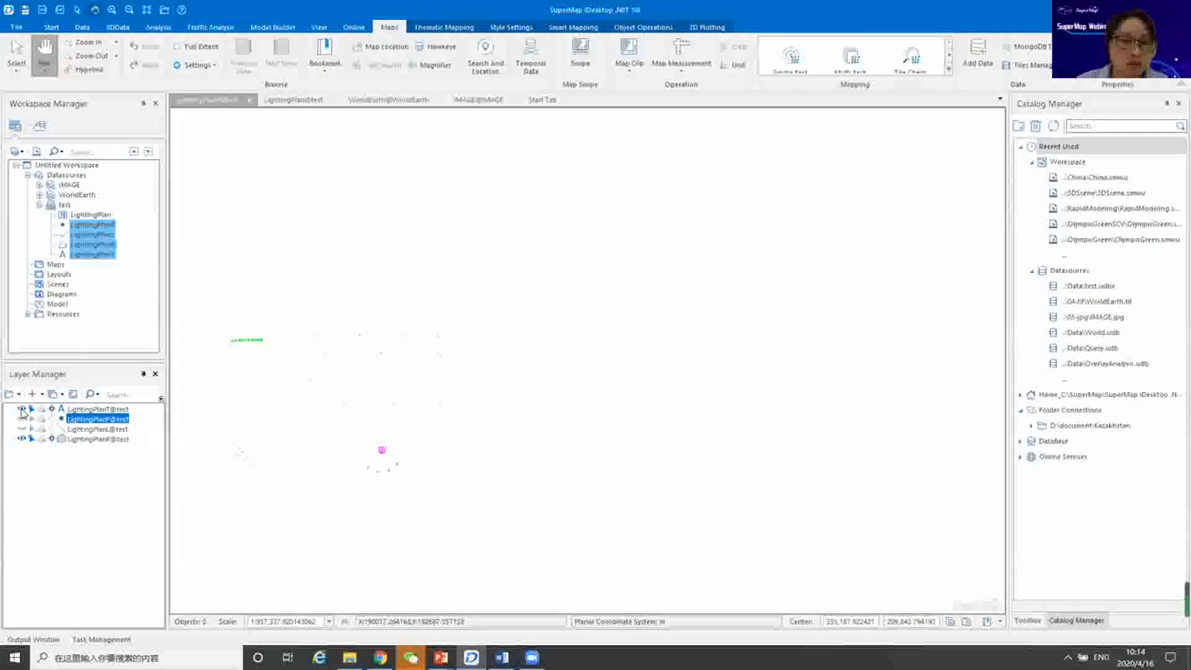
pyautogui.click(22, 410)
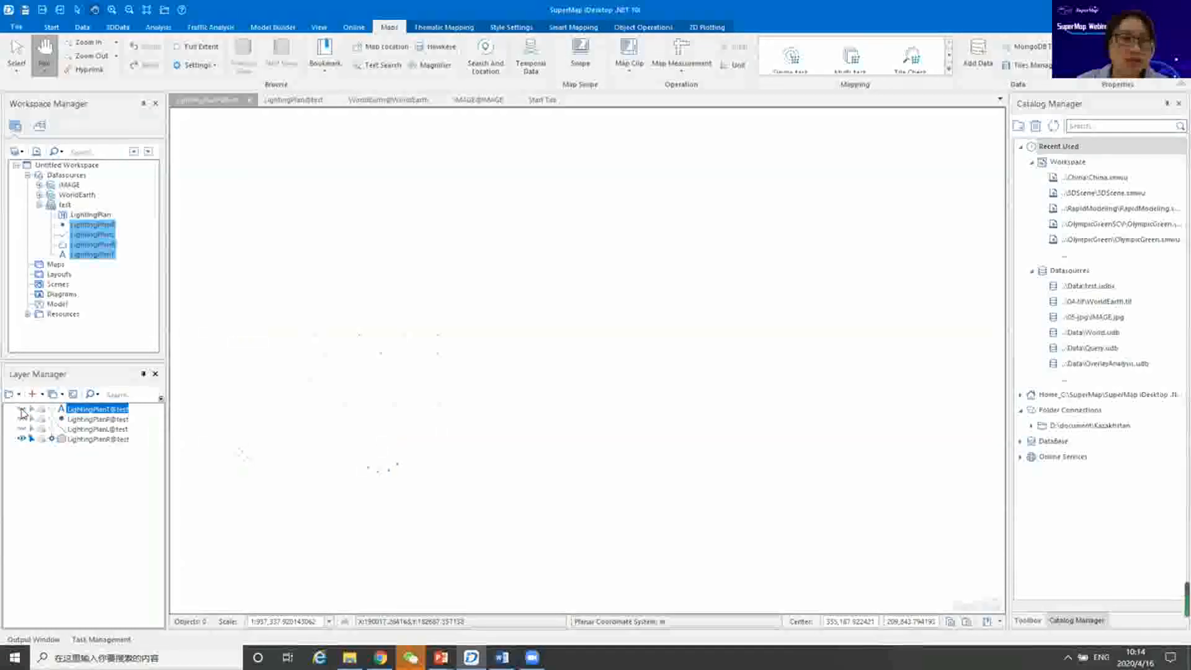
pyautogui.click(293, 99)
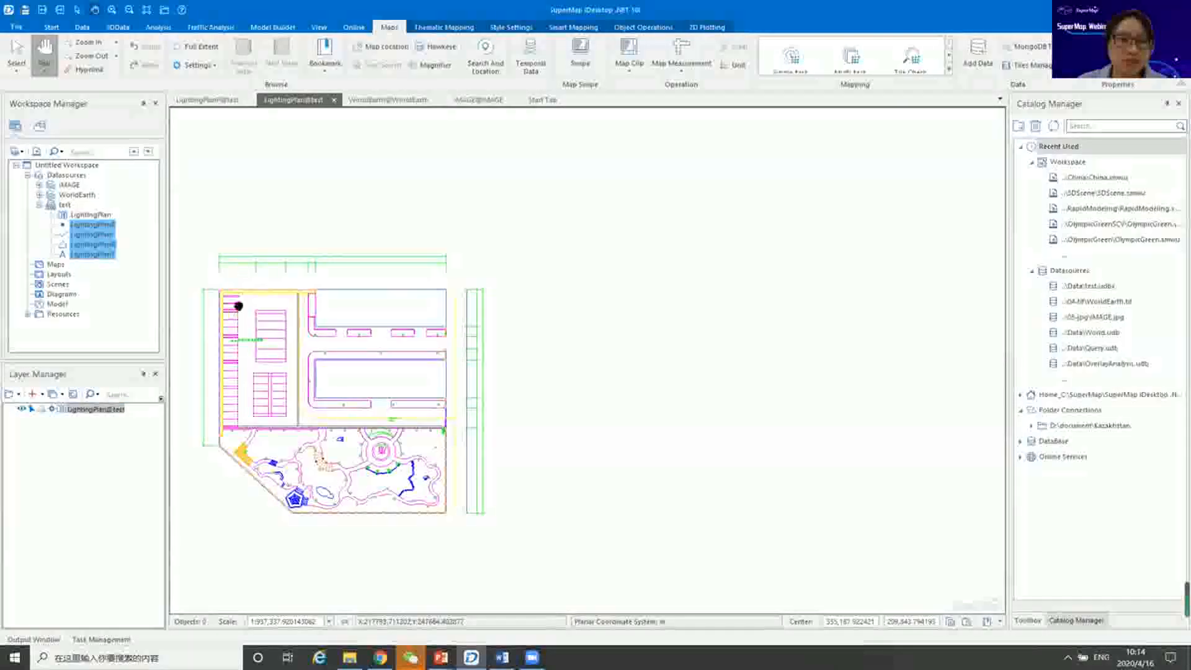
pyautogui.click(210, 101)
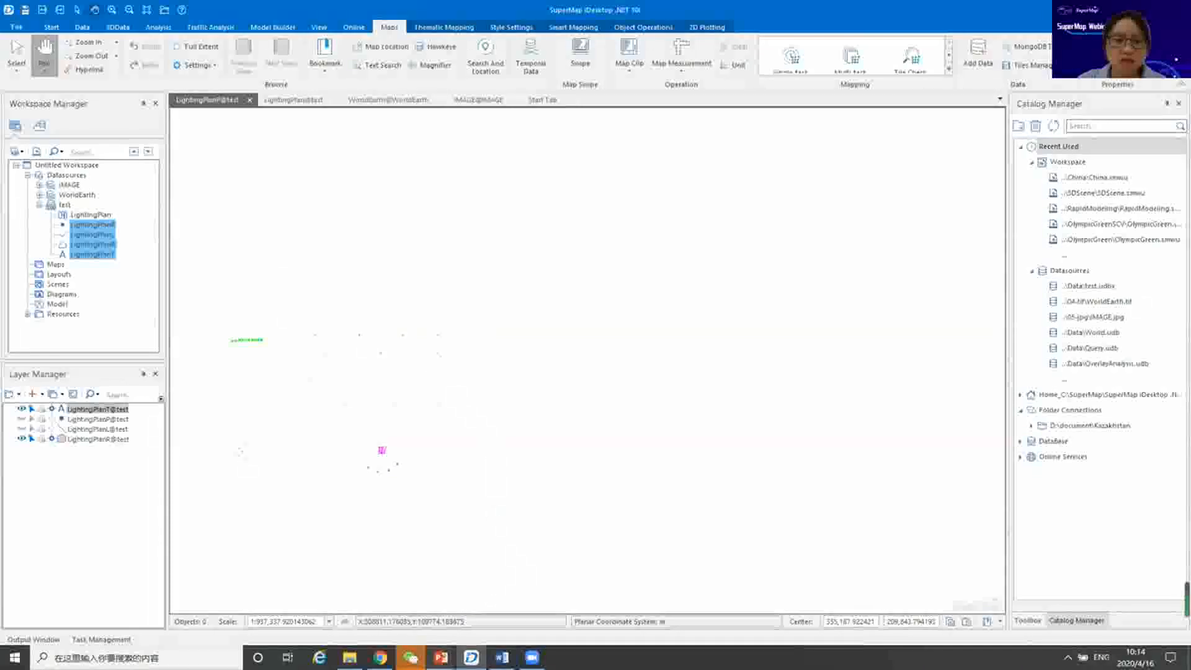
# Switch to PowerPoint and present Import & Export Data from the Exercise slide to the CAD Format comparison of import results.
pyautogui.click(441, 657)
pyautogui.click(585, 621)
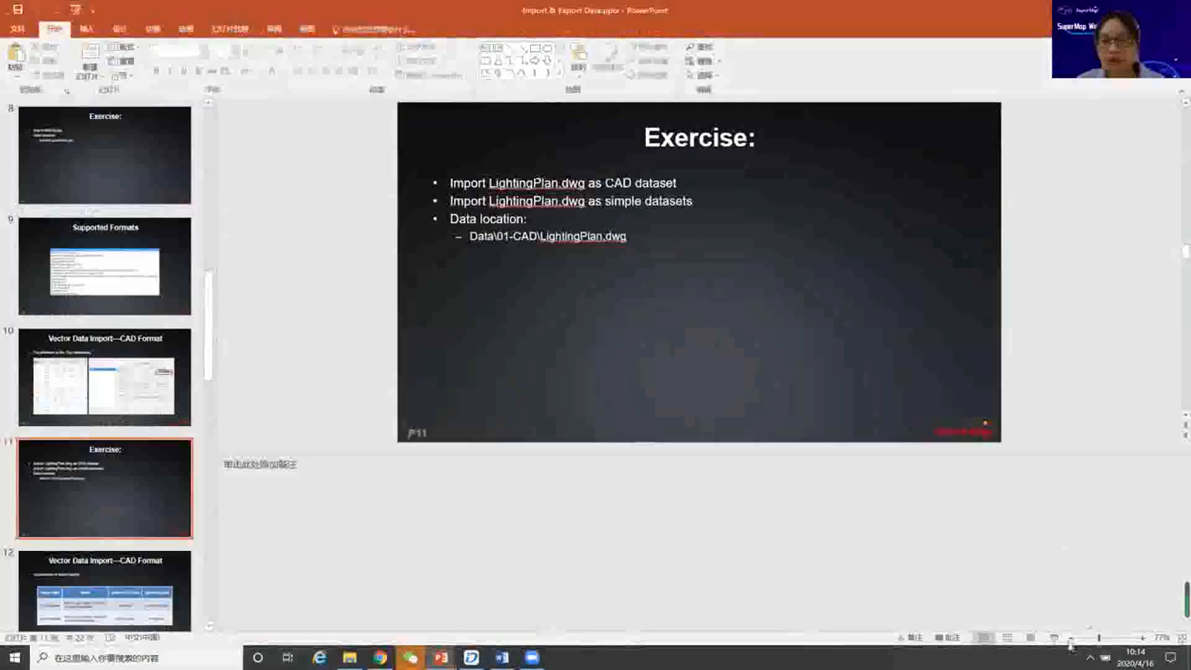
pyautogui.click(1054, 638)
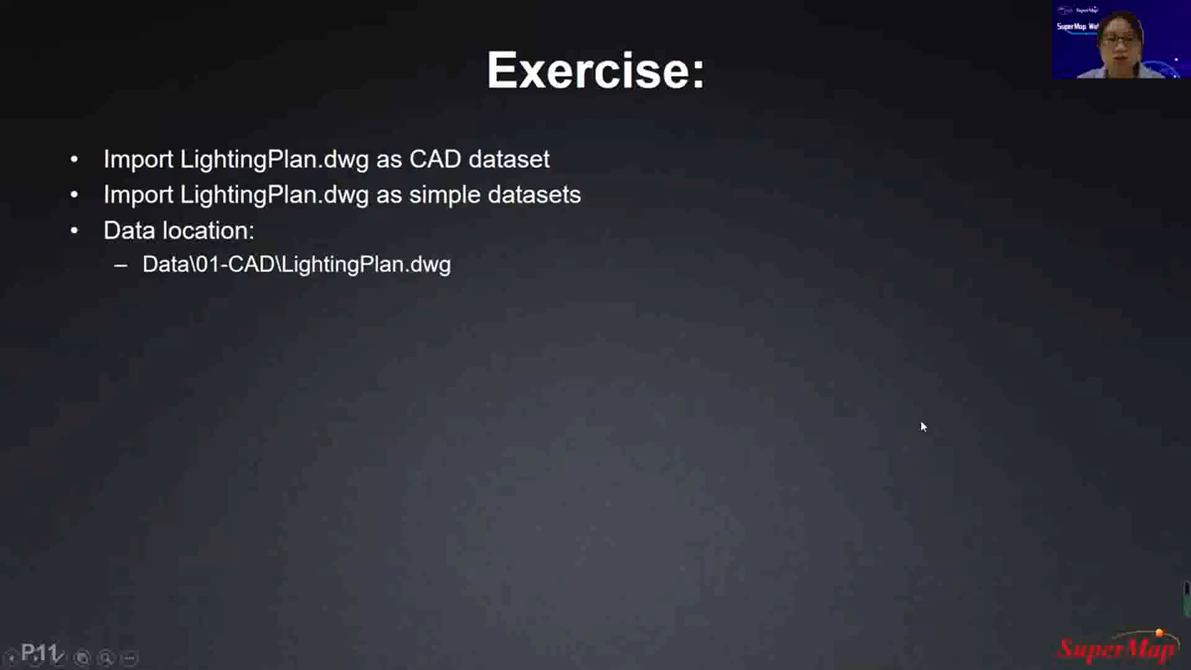
pyautogui.click(914, 422)
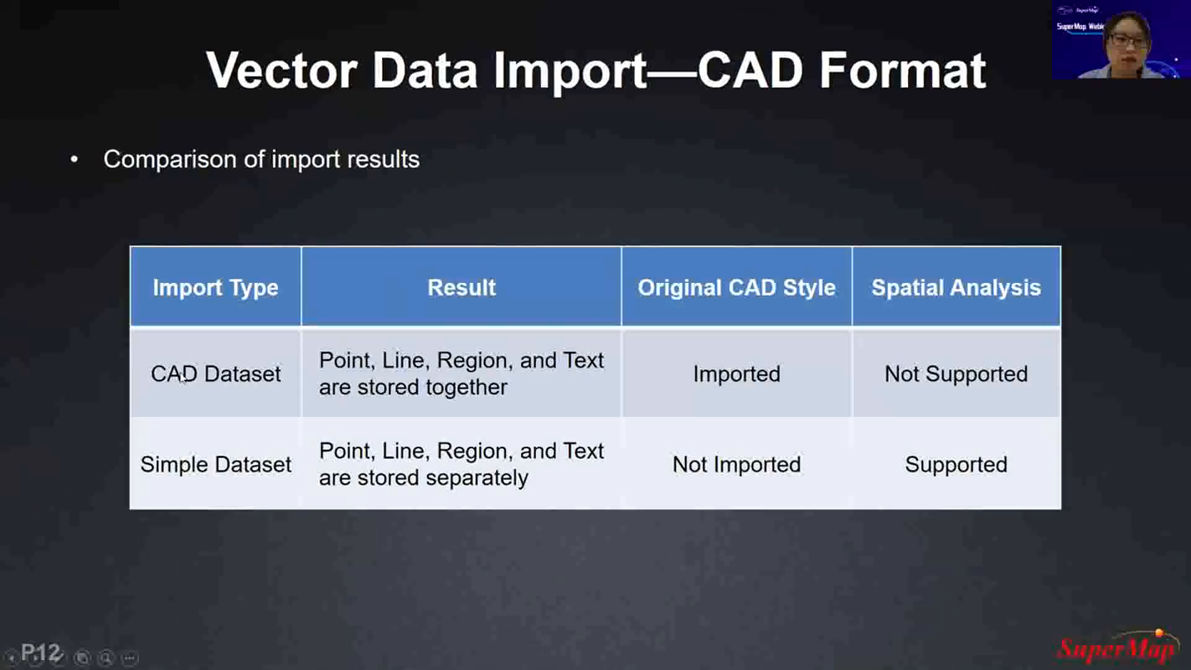
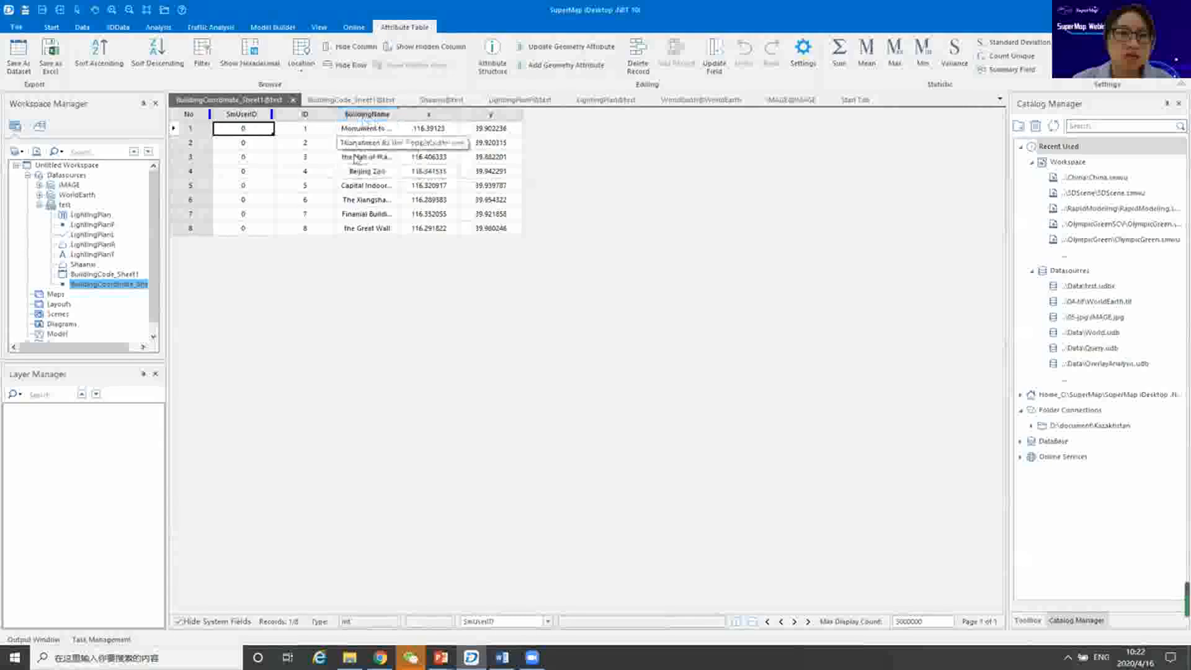
# Append the BuildingCode field from BuildingCode_Sheet1 to the BuildingCoordinate_Sheet1 dataset, joining both on BuildingName.
pyautogui.click(332, 100)
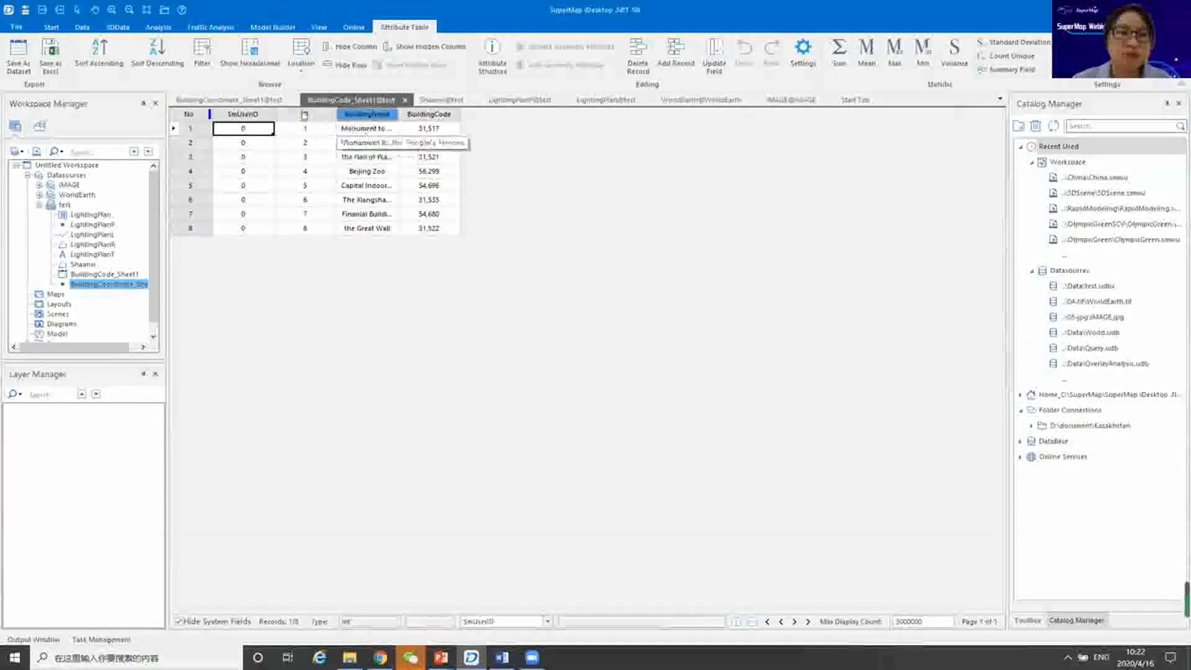
pyautogui.click(229, 100)
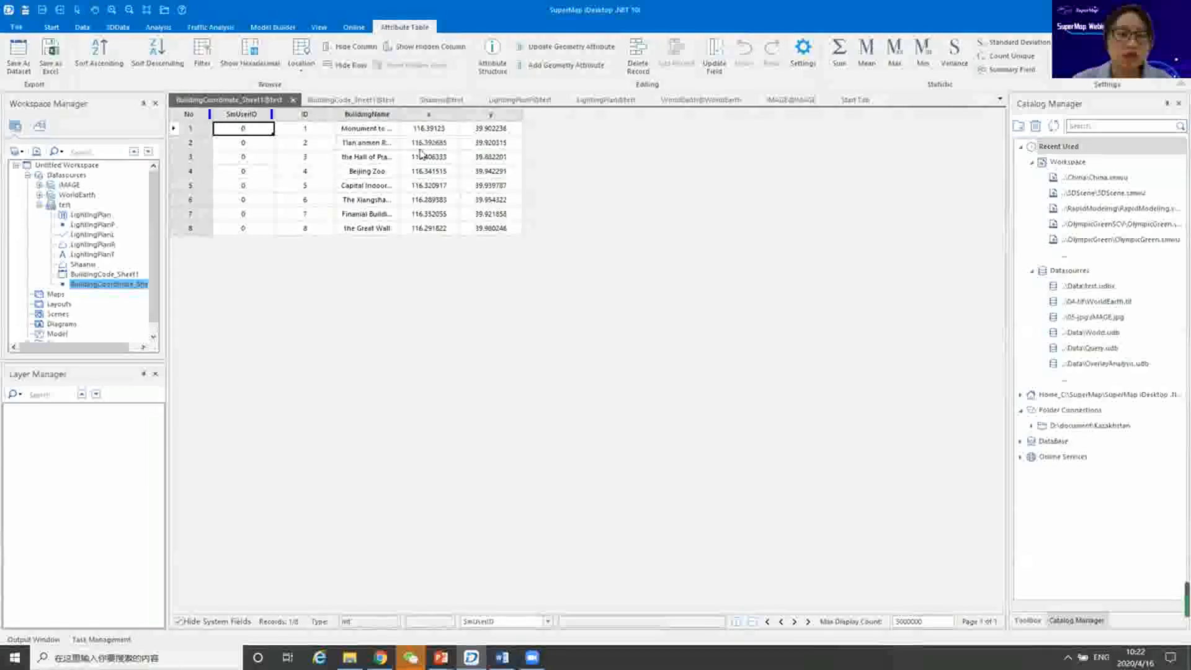
pyautogui.click(82, 27)
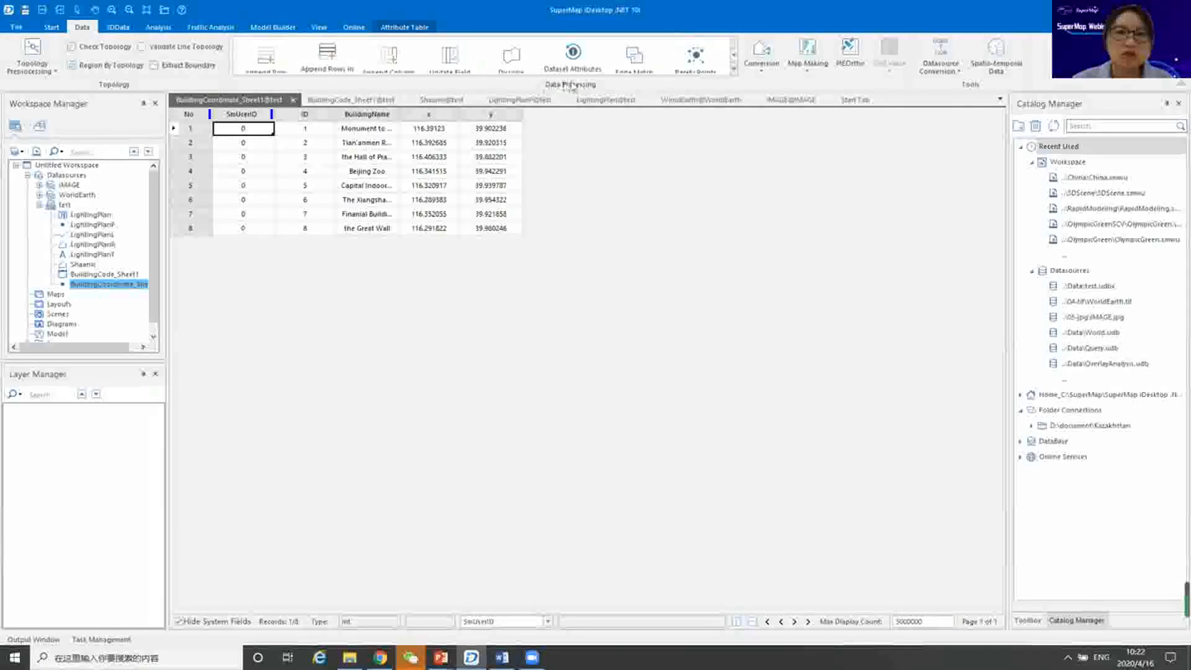
pyautogui.click(735, 70)
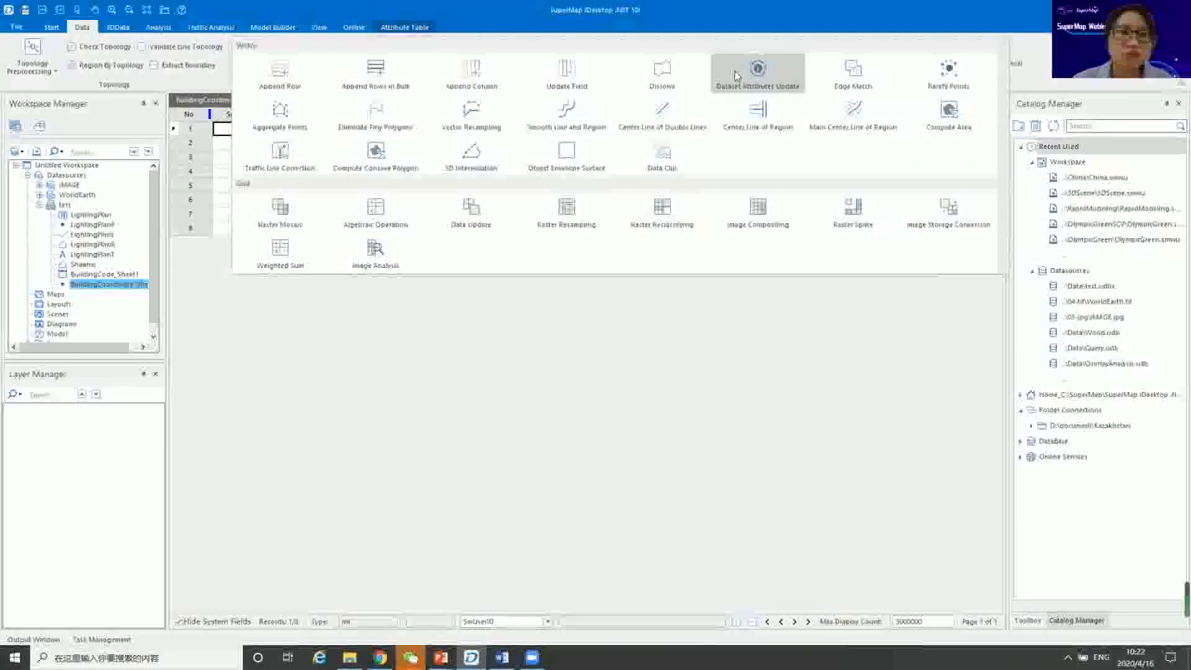
pyautogui.click(478, 82)
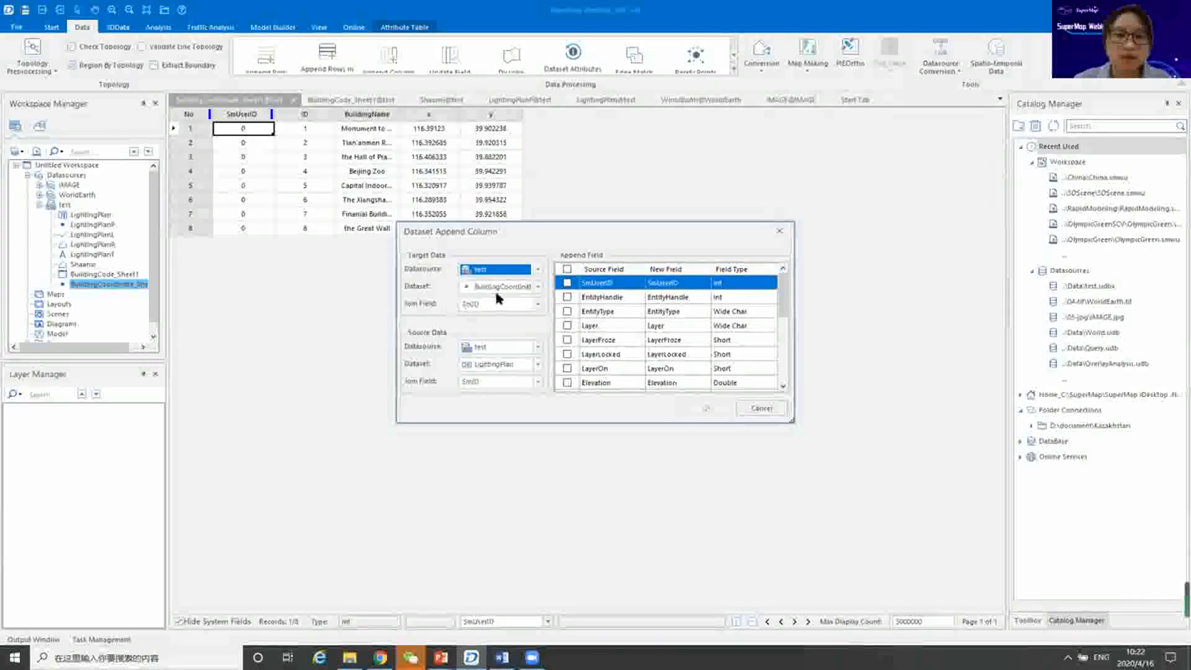
pyautogui.click(537, 304)
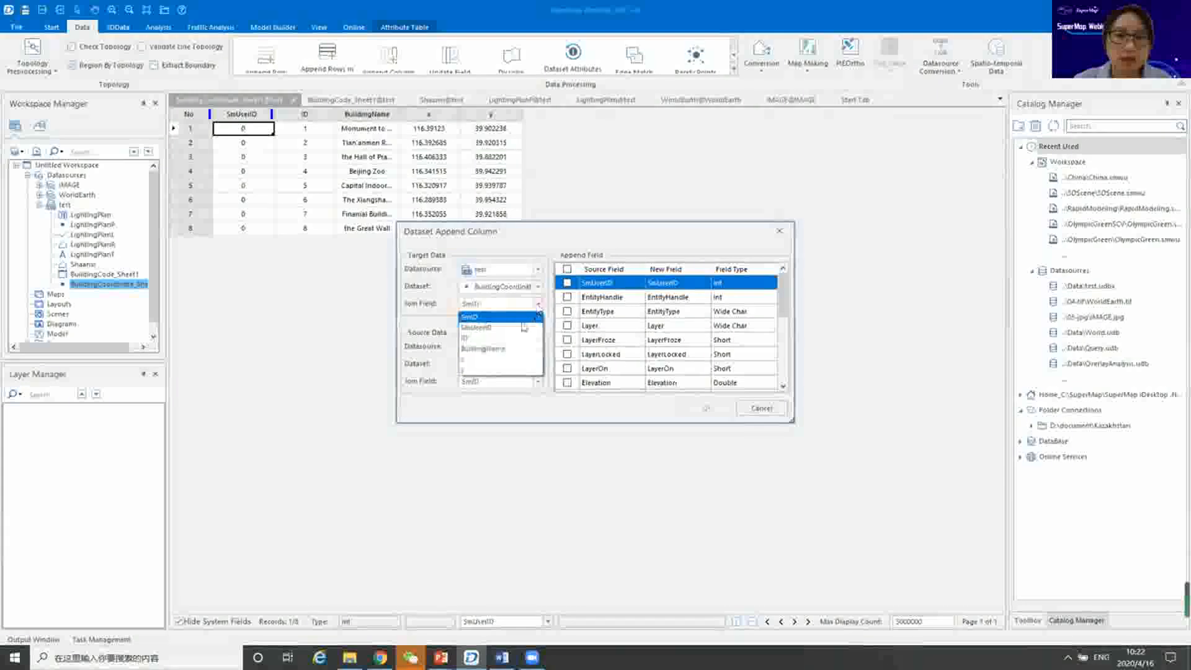
pyautogui.click(501, 349)
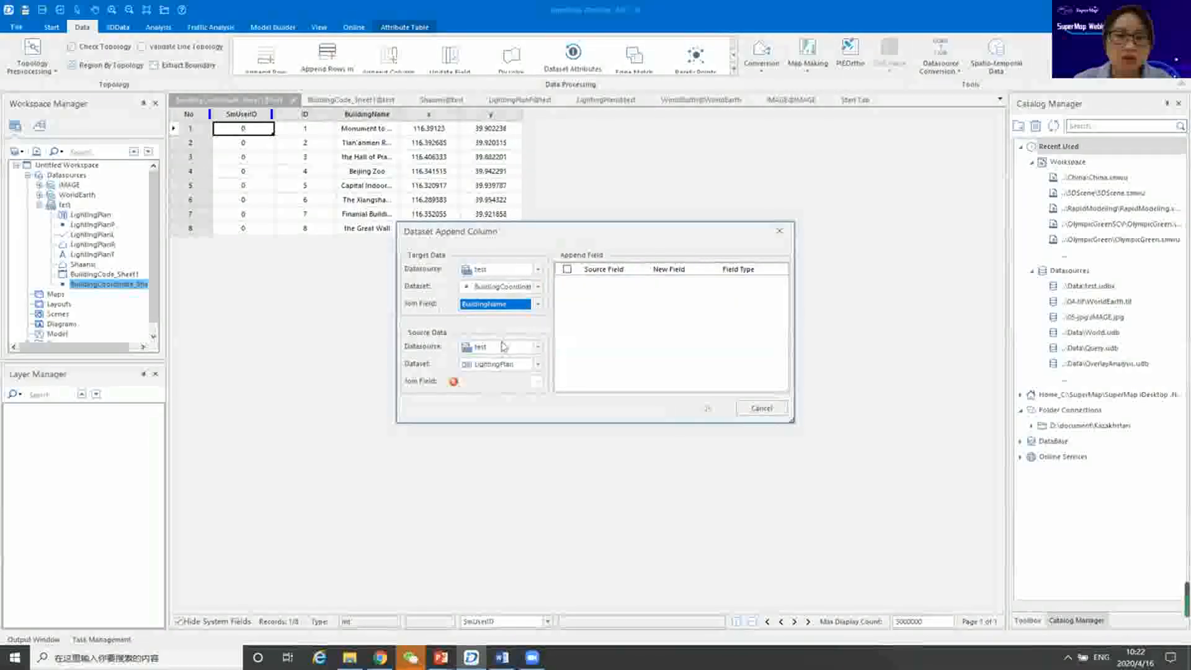
pyautogui.click(537, 364)
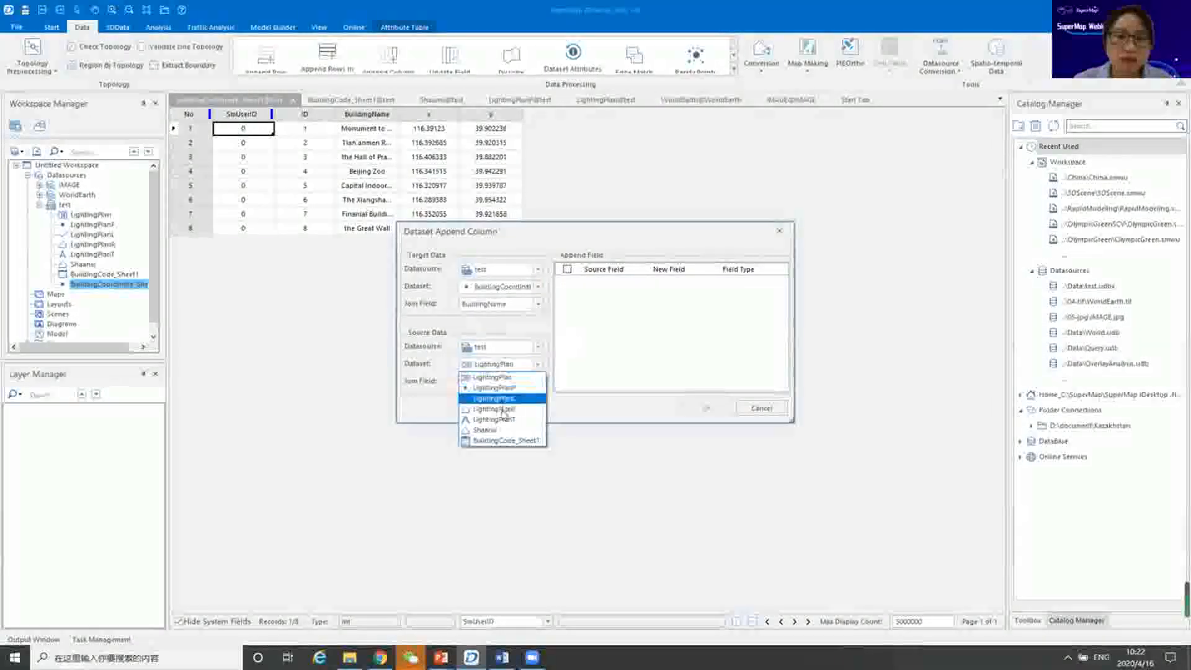
pyautogui.click(498, 441)
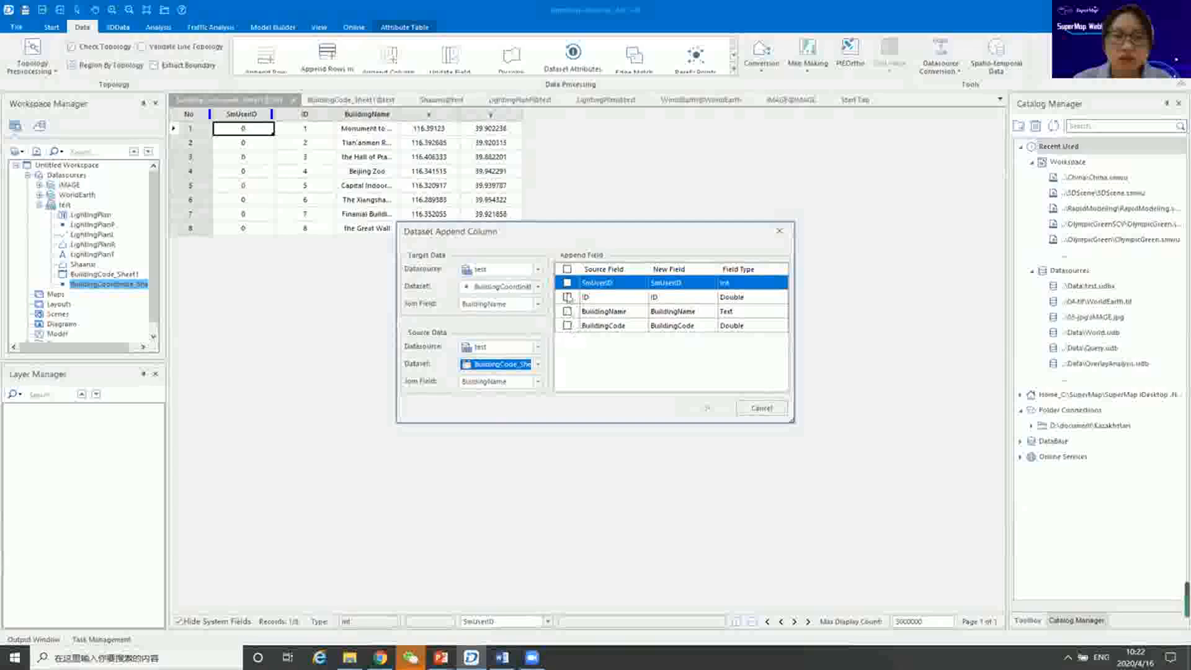
pyautogui.click(567, 326)
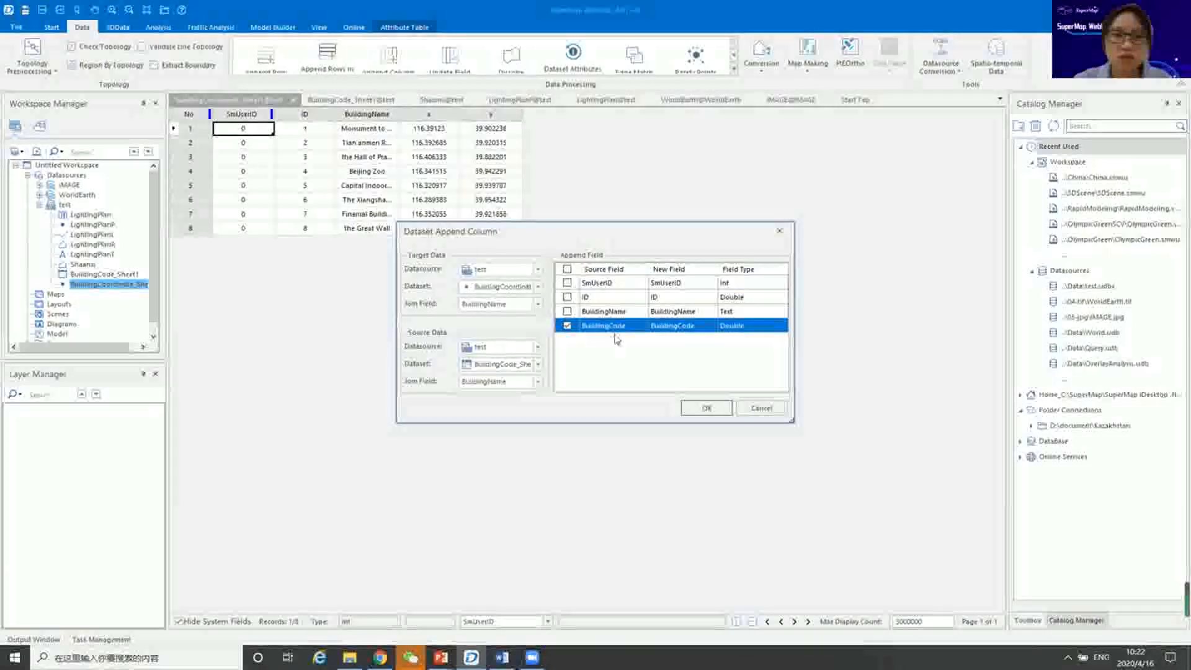
pyautogui.click(706, 410)
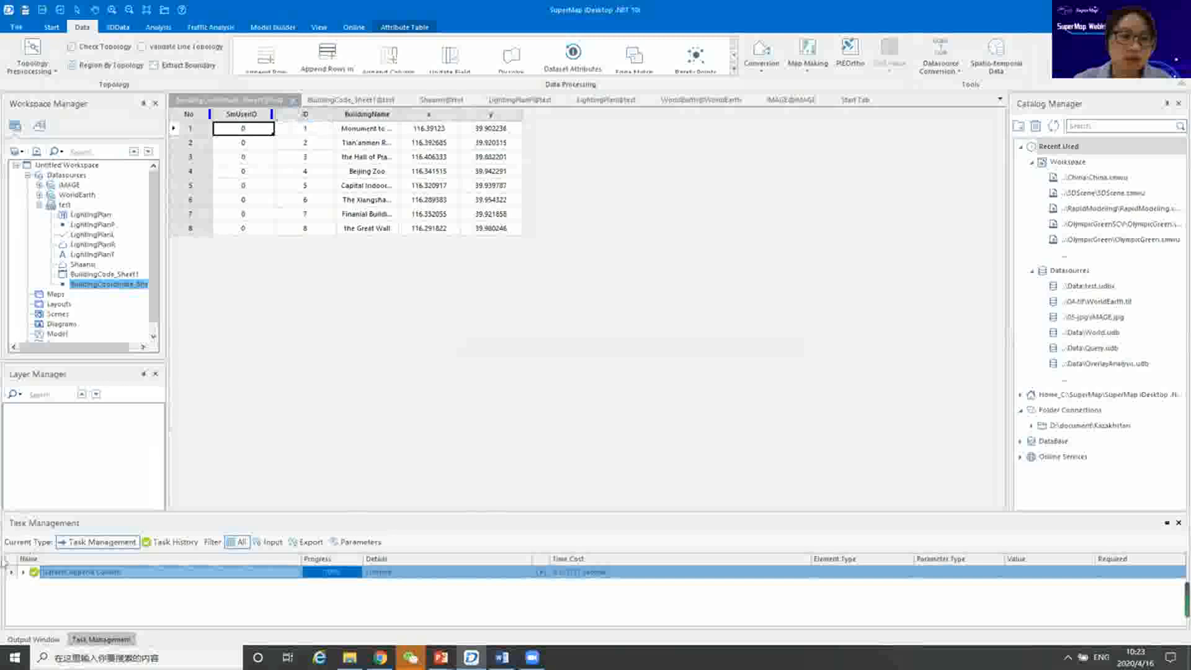
# Close and reopen the BuildingCoordinate_Sheet1 attribute table to check its columns.
pyautogui.click(293, 100)
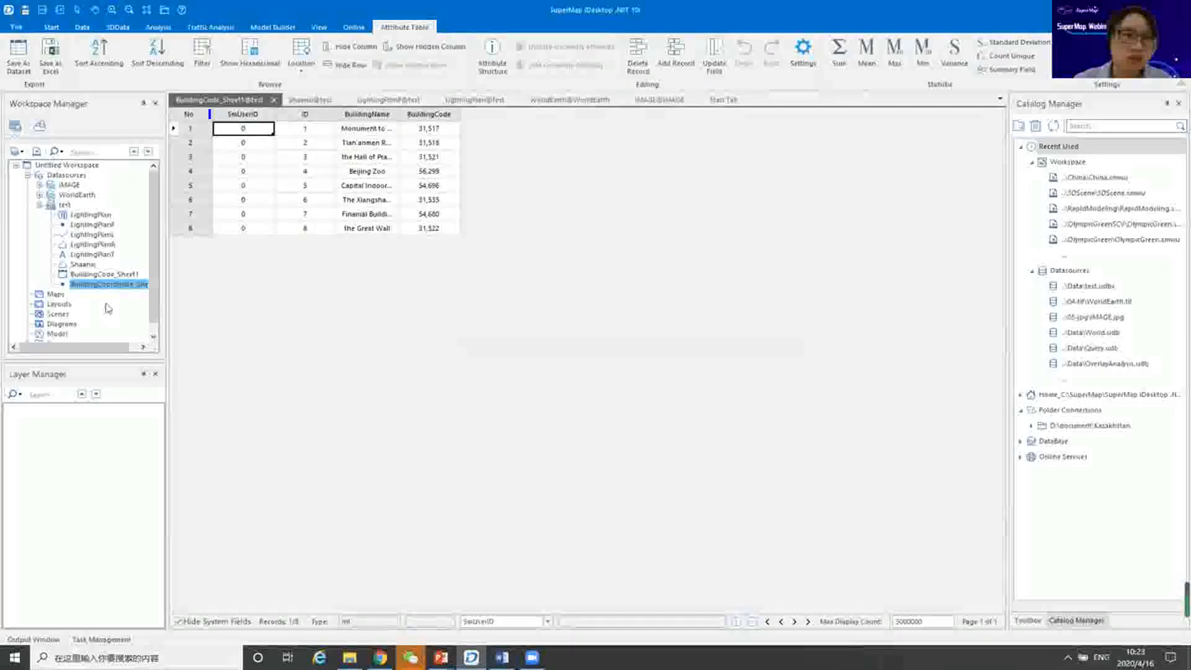
pyautogui.rightClick(95, 291)
pyautogui.click(124, 296)
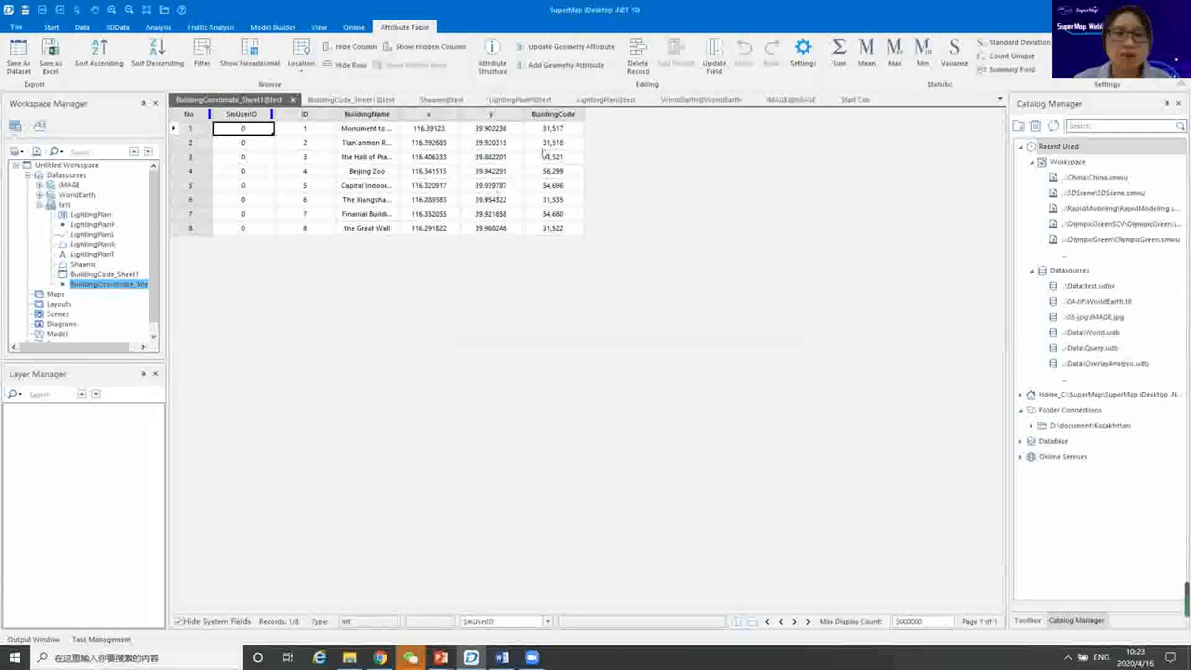
# Open BuildingCoordinate_Sheet1 in a map and create a uniform label thematic map from its layer.
pyautogui.doubleClick(100, 286)
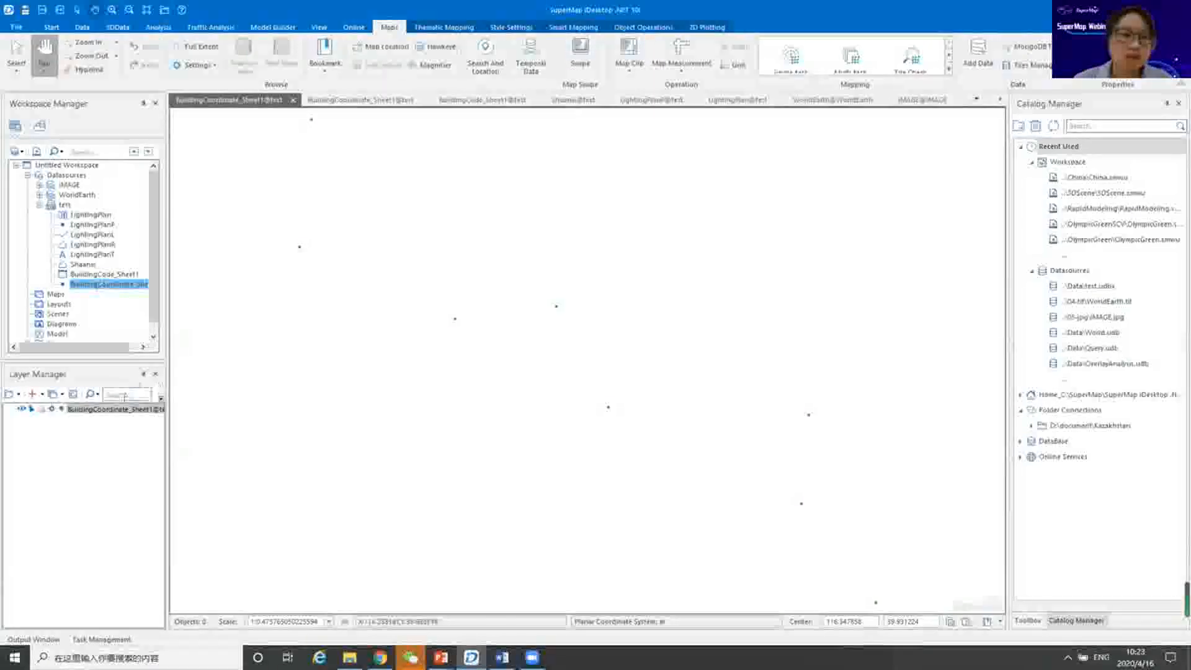
pyautogui.rightClick(104, 409)
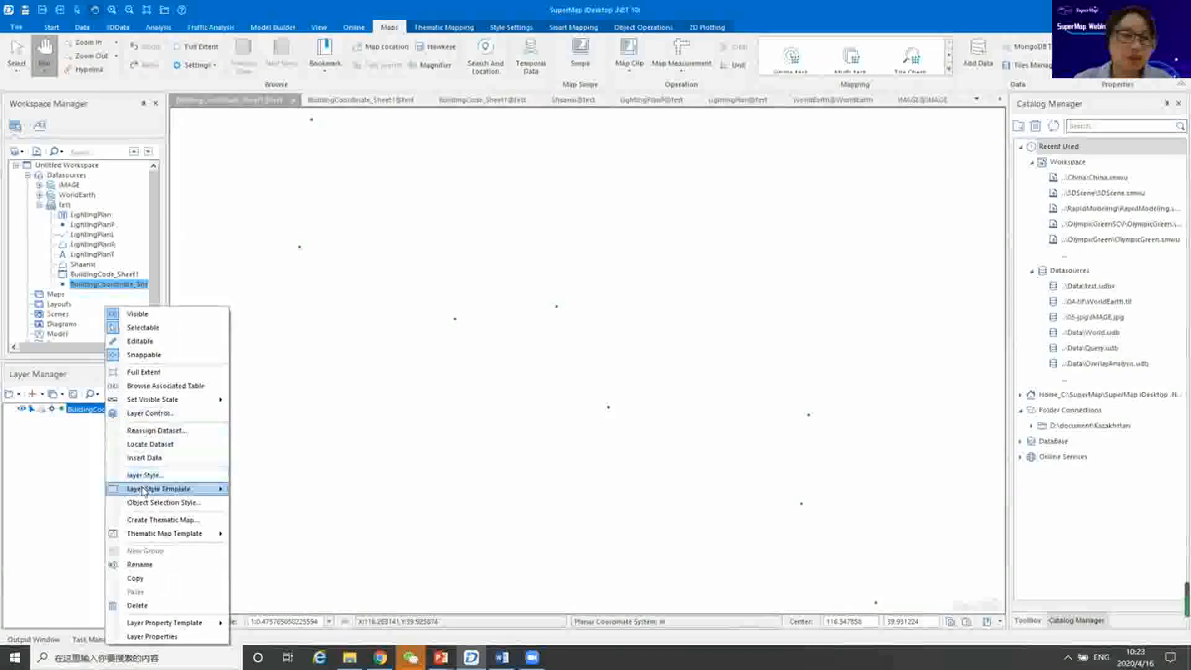
pyautogui.click(159, 520)
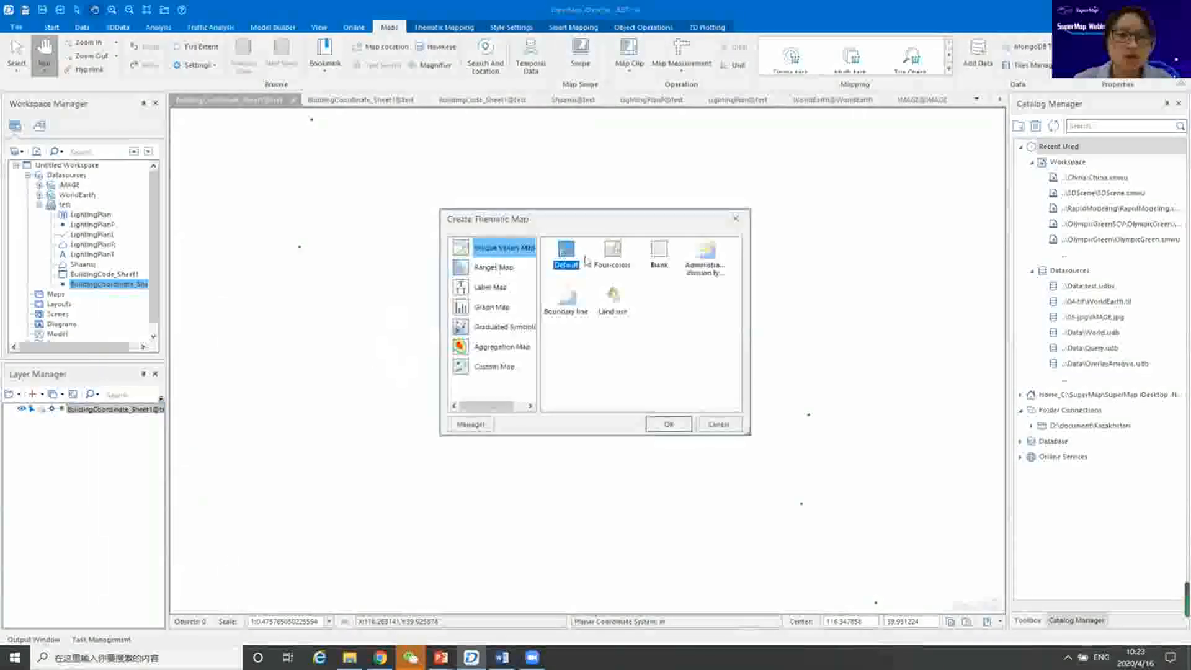
pyautogui.click(485, 289)
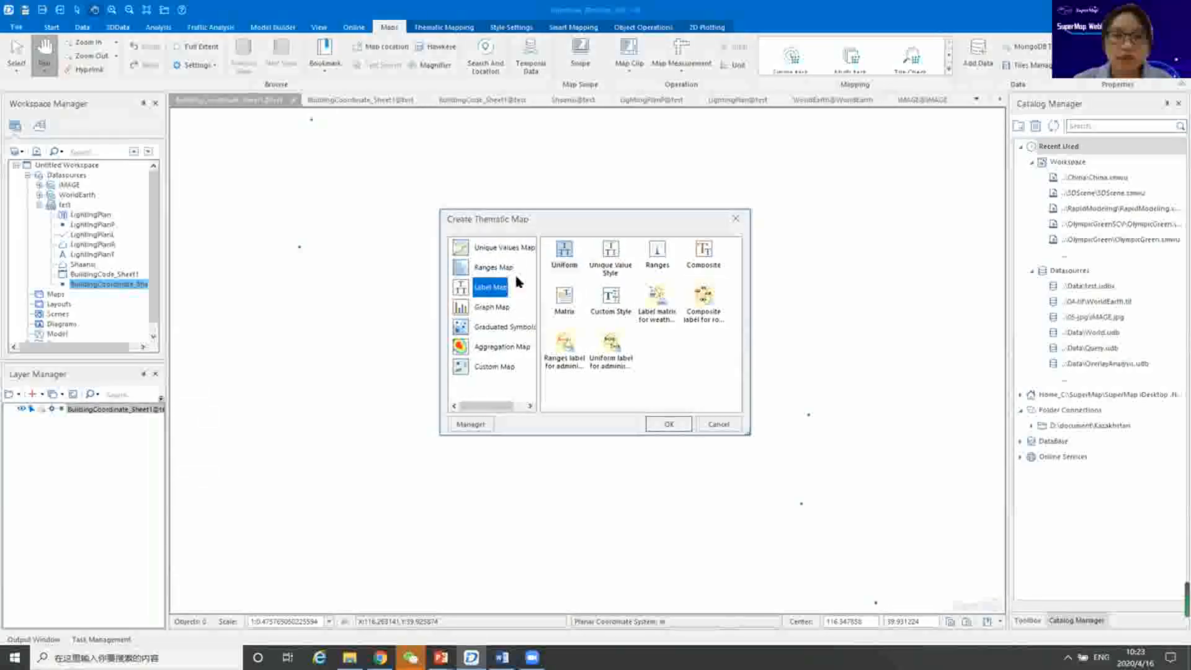
pyautogui.click(670, 422)
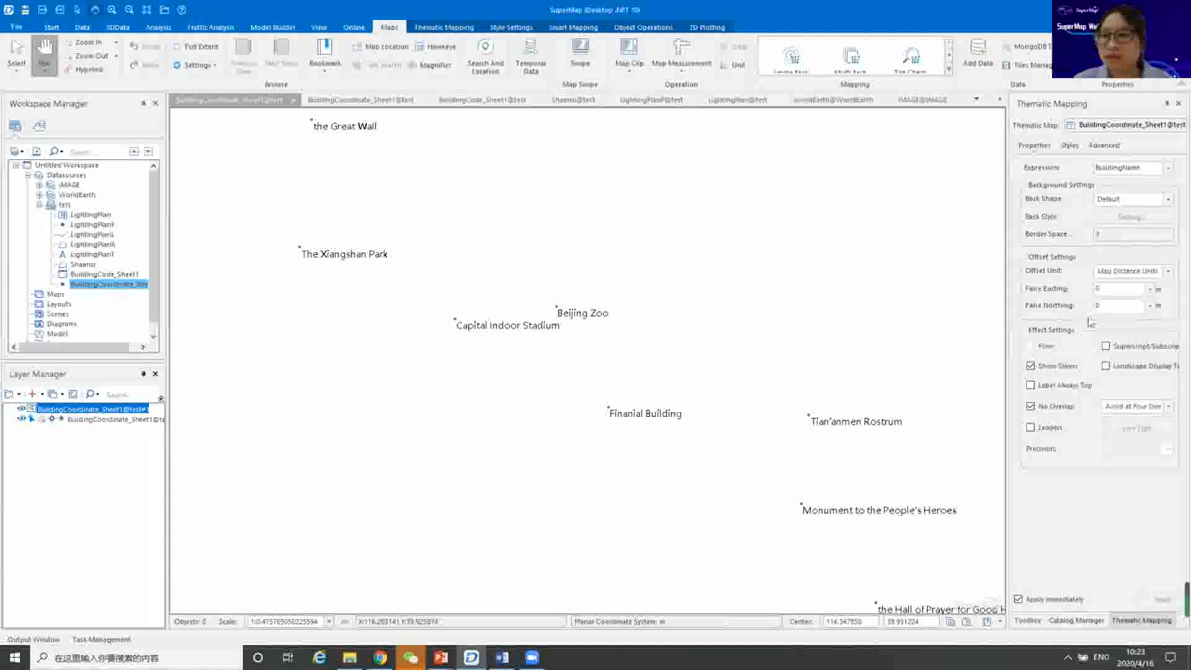
# Set the label expression of the thematic map to BuildingCode.
pyautogui.click(1167, 167)
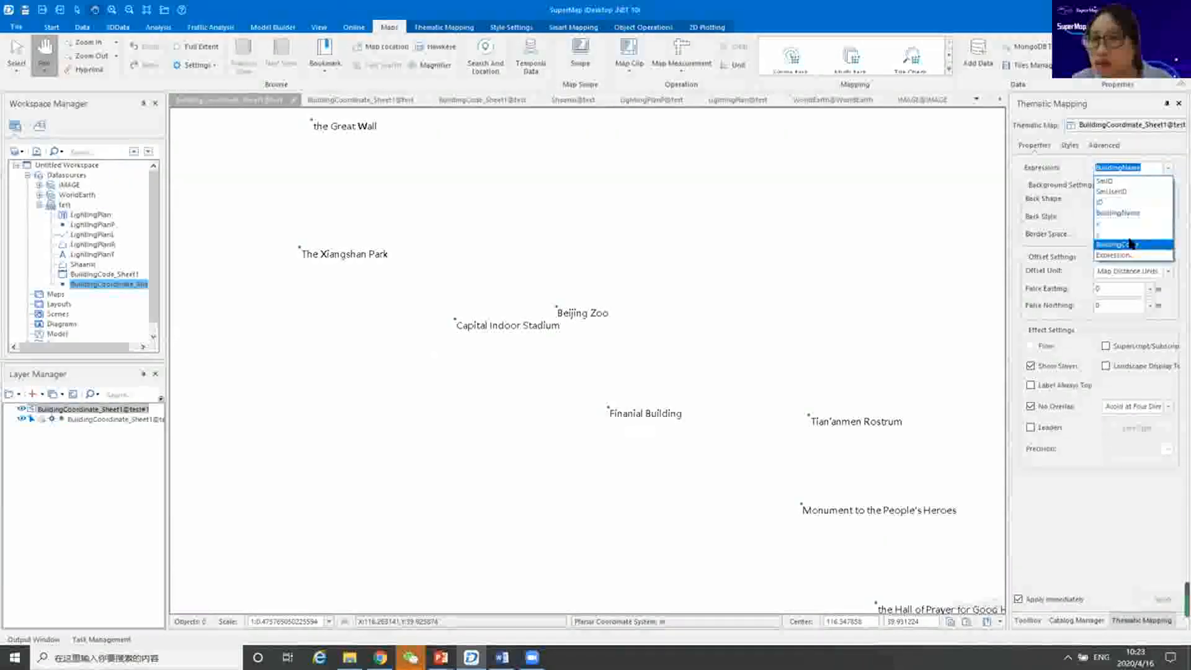
pyautogui.click(1124, 244)
pyautogui.scroll(-2, 675, 355)
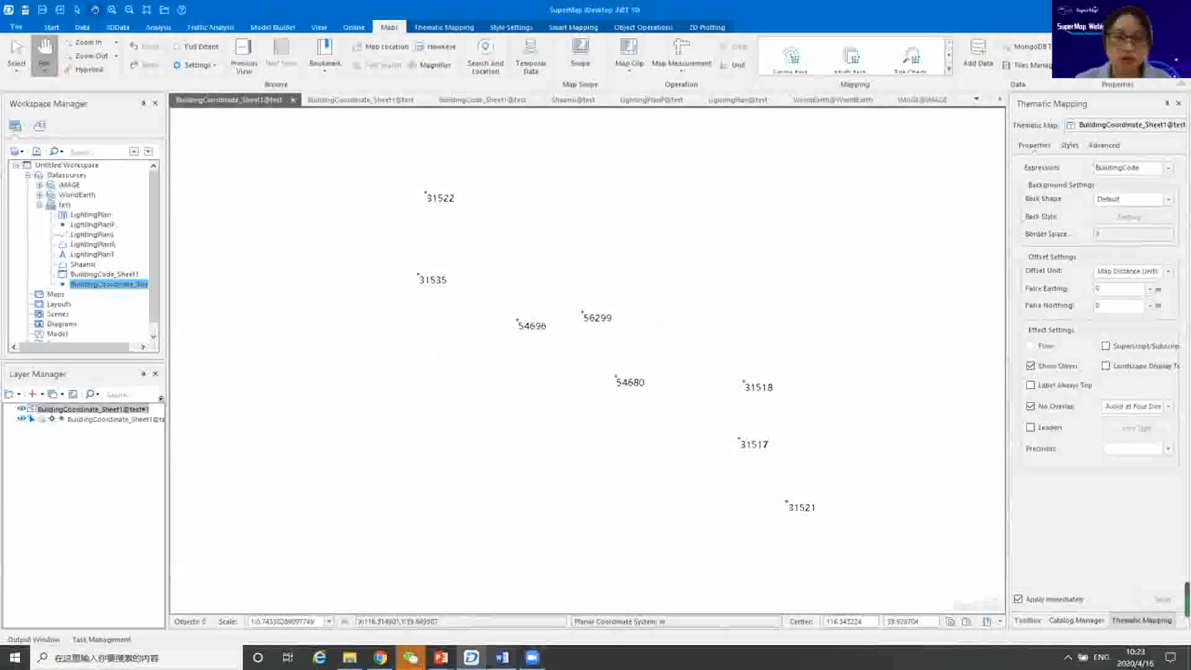
# Switch to PowerPoint and present Import & Export Data from the building Exercise slide through Raster Data Import to the WorldEarth.tif Exercise slide.
pyautogui.moveTo(476, 645)
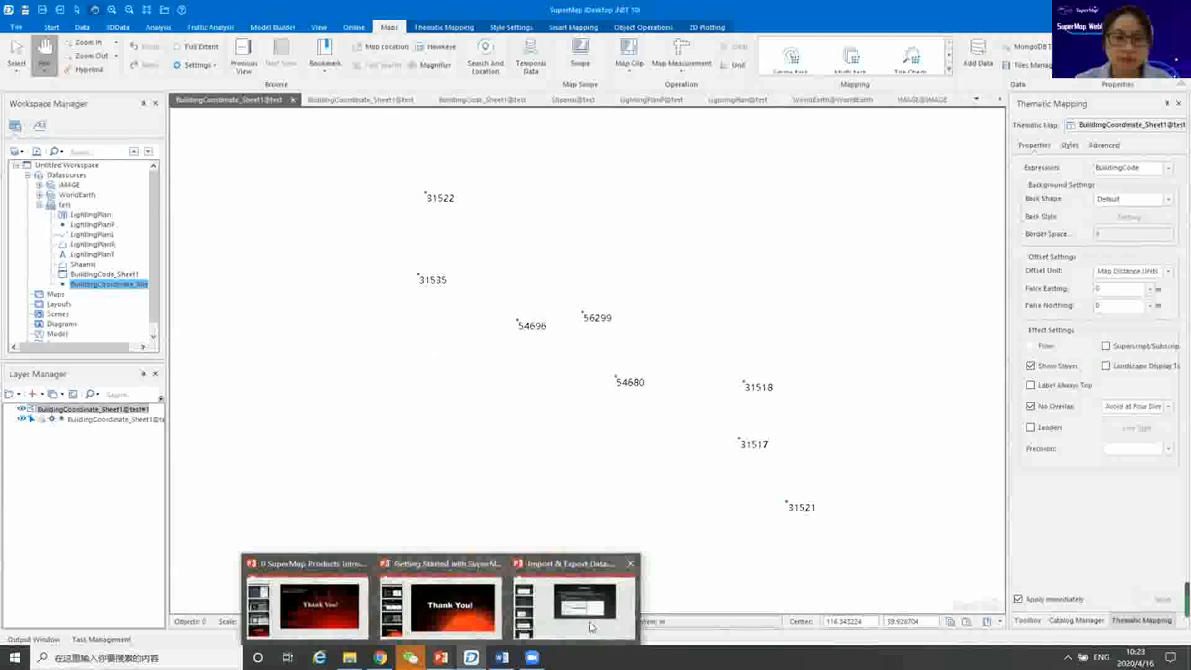
pyautogui.click(571, 605)
pyautogui.click(1054, 639)
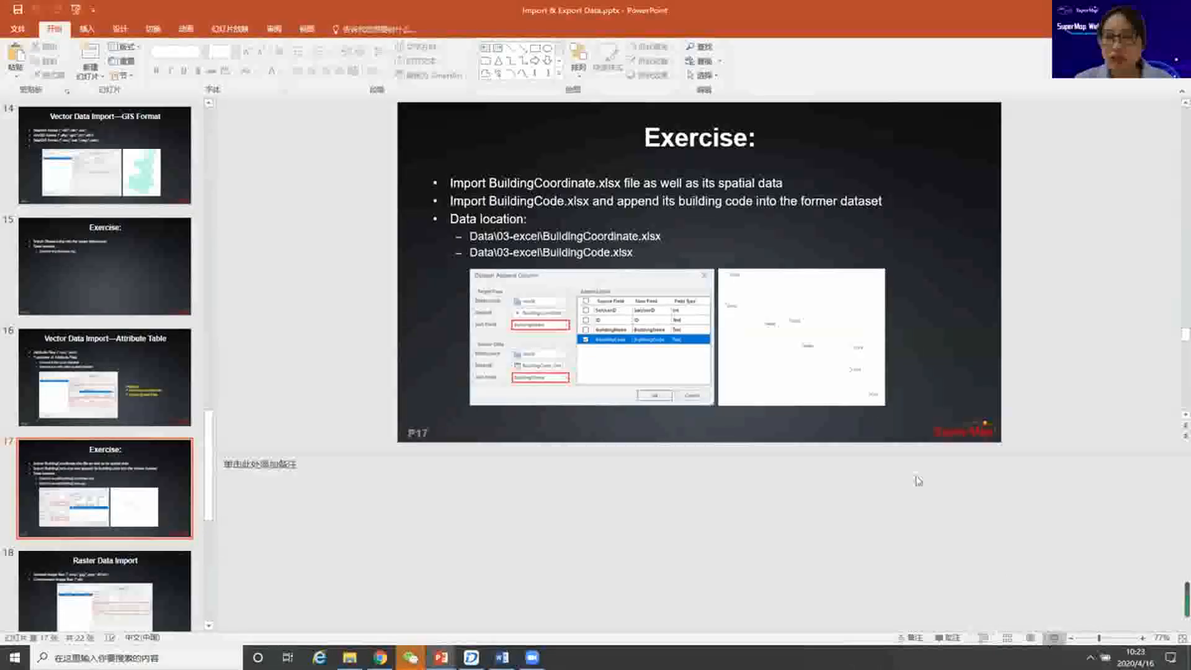
pyautogui.click(884, 420)
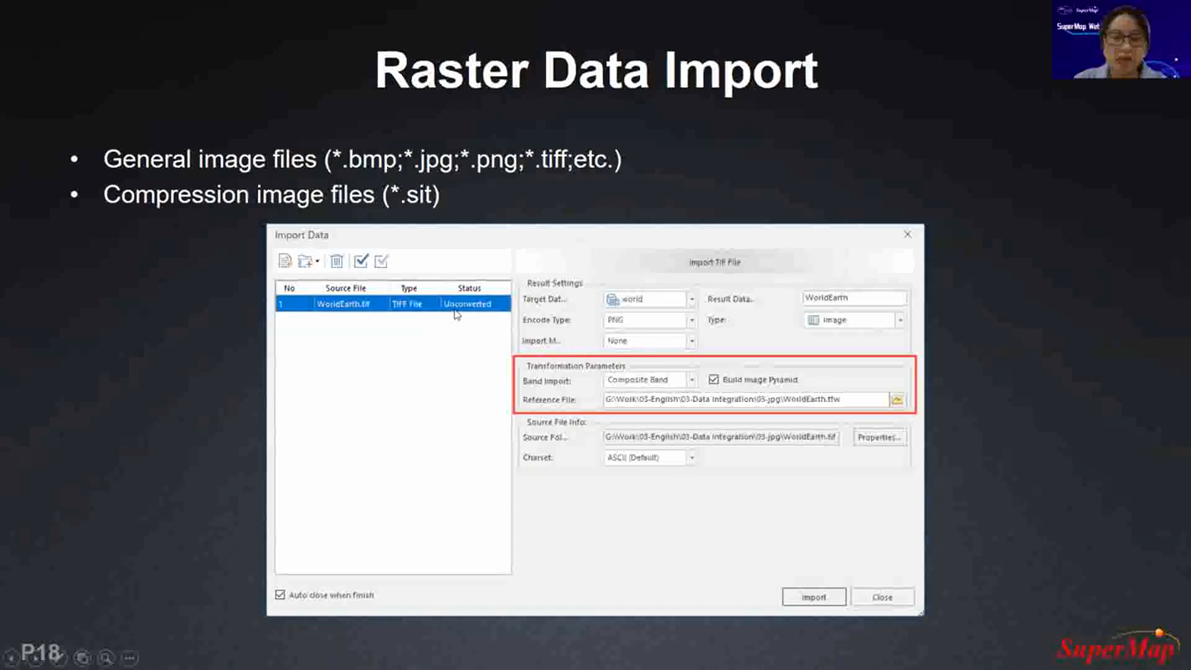
pyautogui.press('Right')
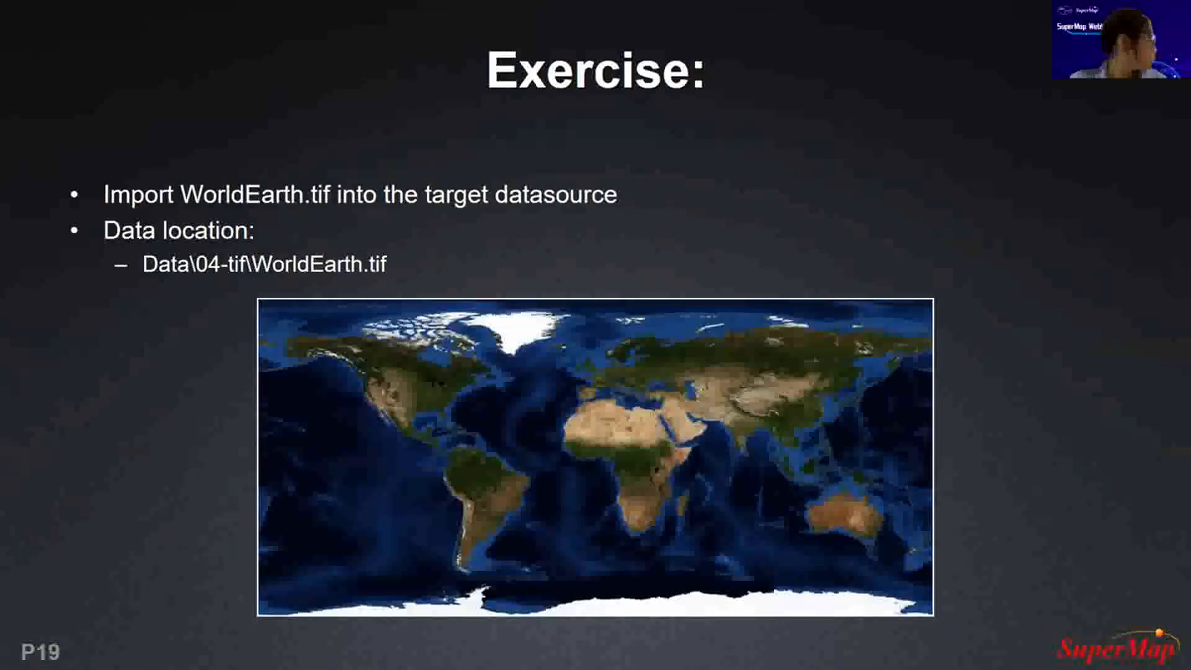
pyautogui.press('Escape')
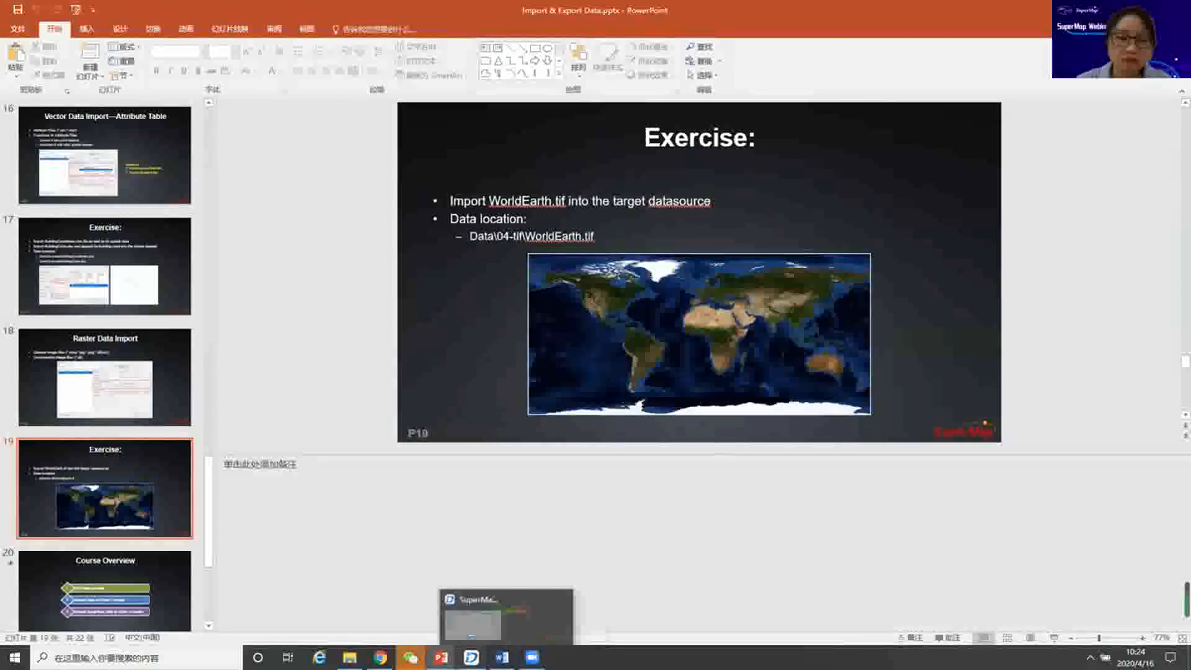
# Switch back to SuperMap iDesktop and add WorldEarth.tif from the 04-tif folder to a data import for the test datasource.
pyautogui.moveTo(473, 656)
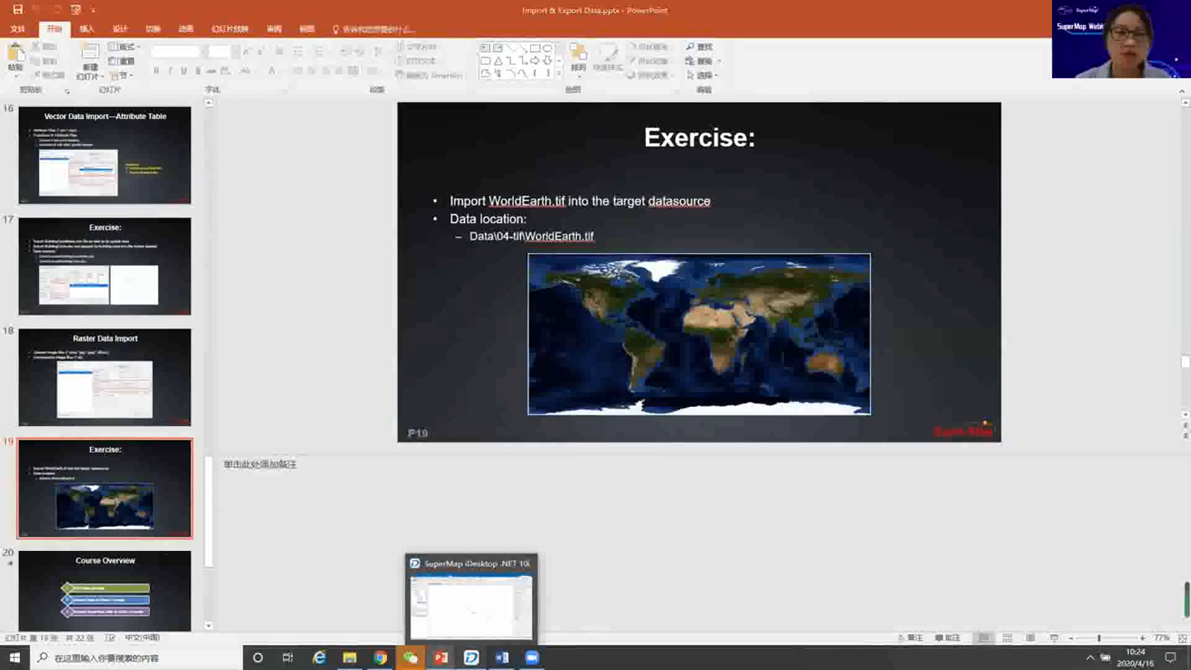
pyautogui.click(472, 657)
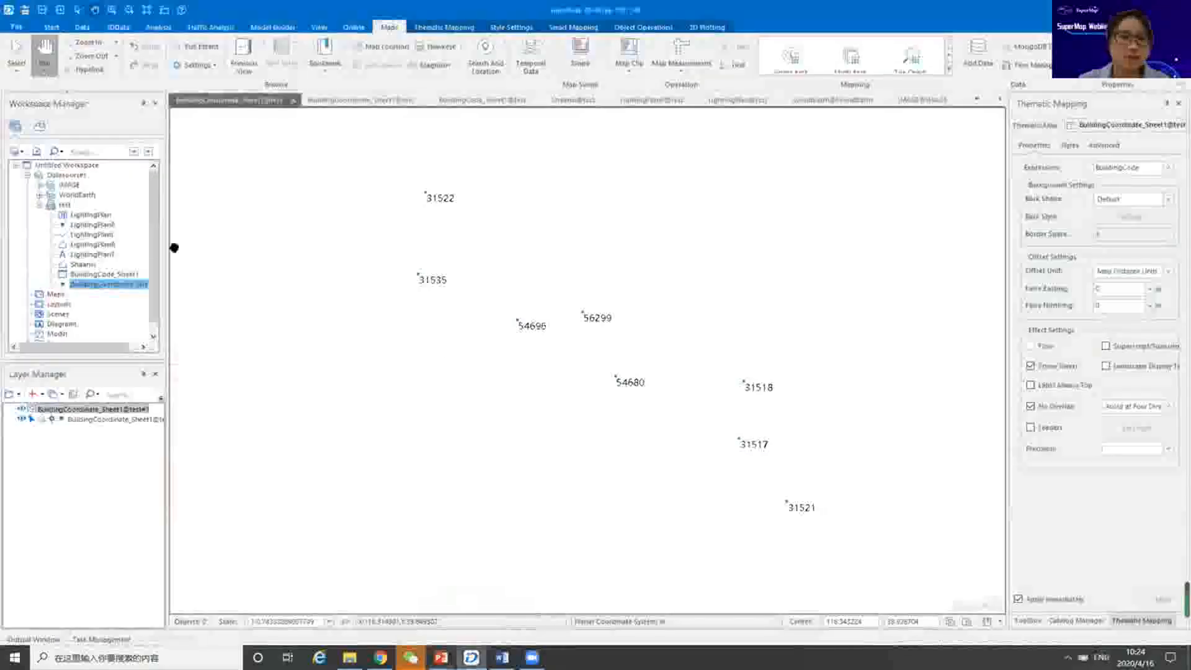
pyautogui.rightClick(64, 206)
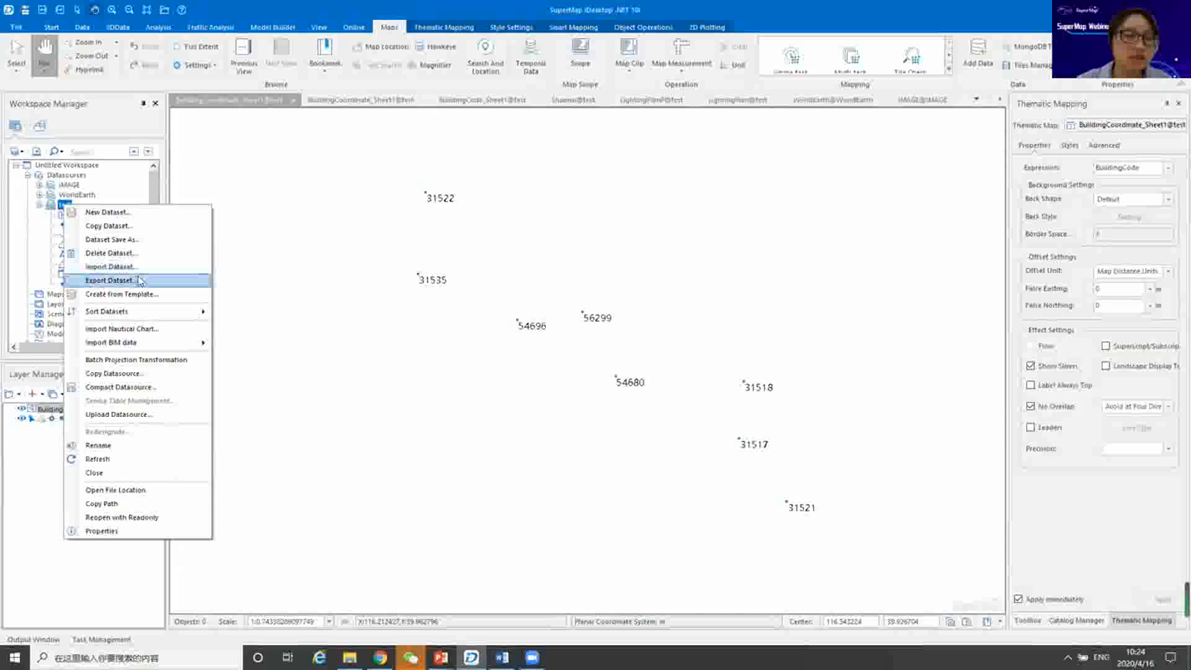
pyautogui.click(103, 268)
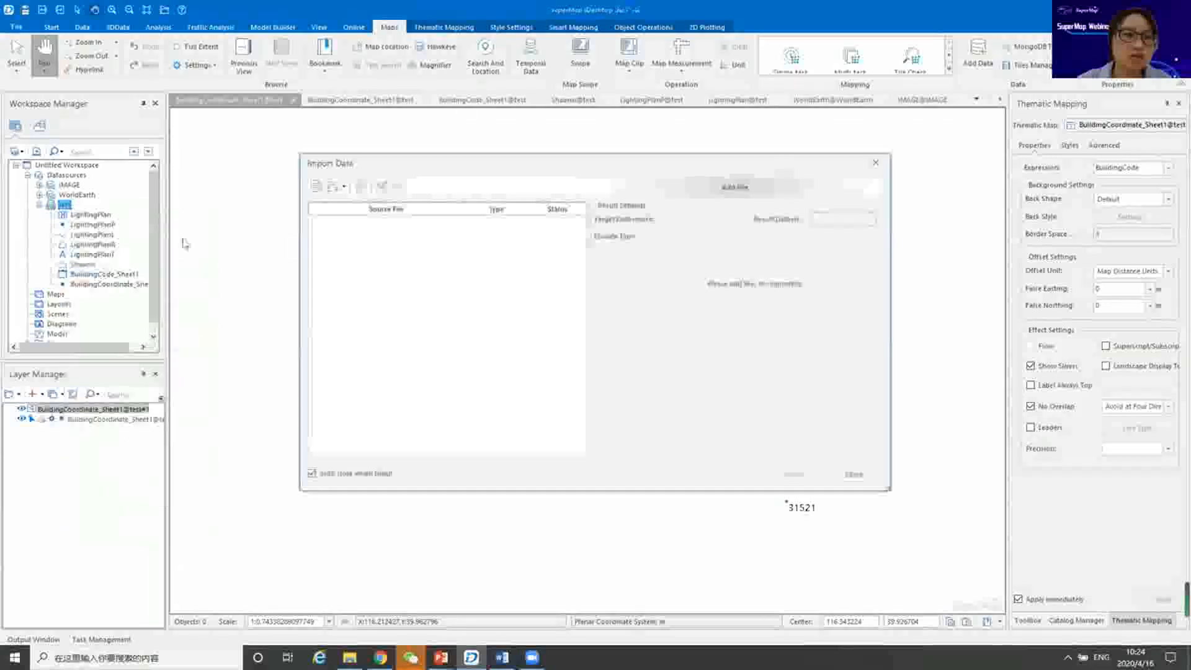
pyautogui.click(317, 188)
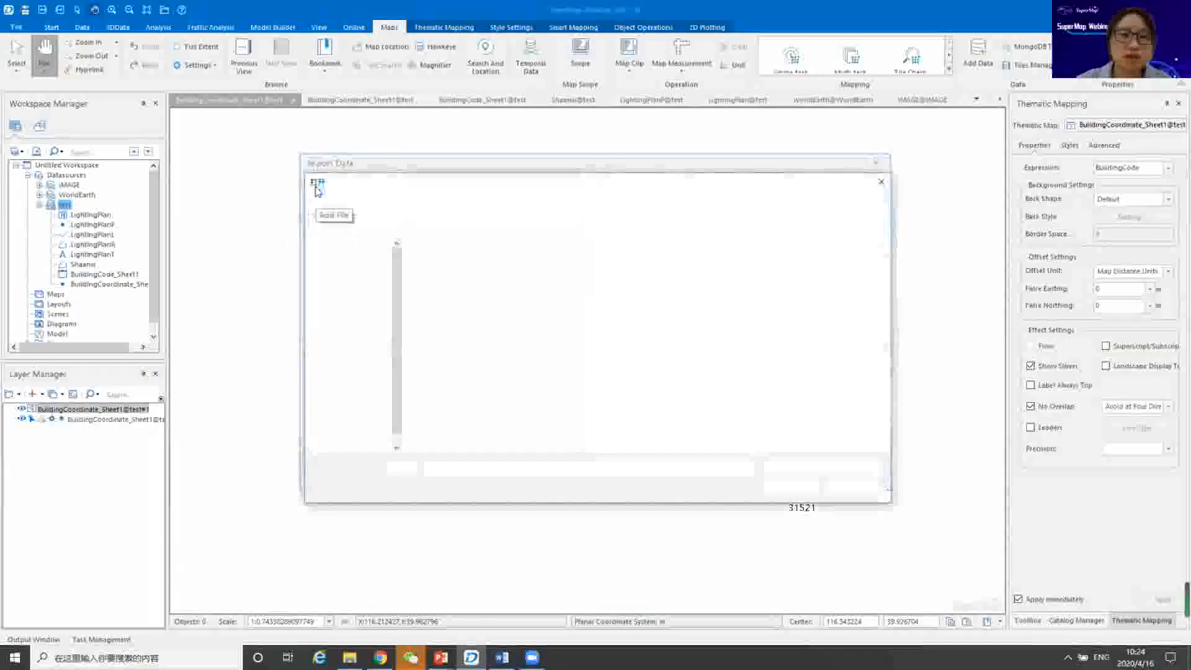
pyautogui.click(603, 204)
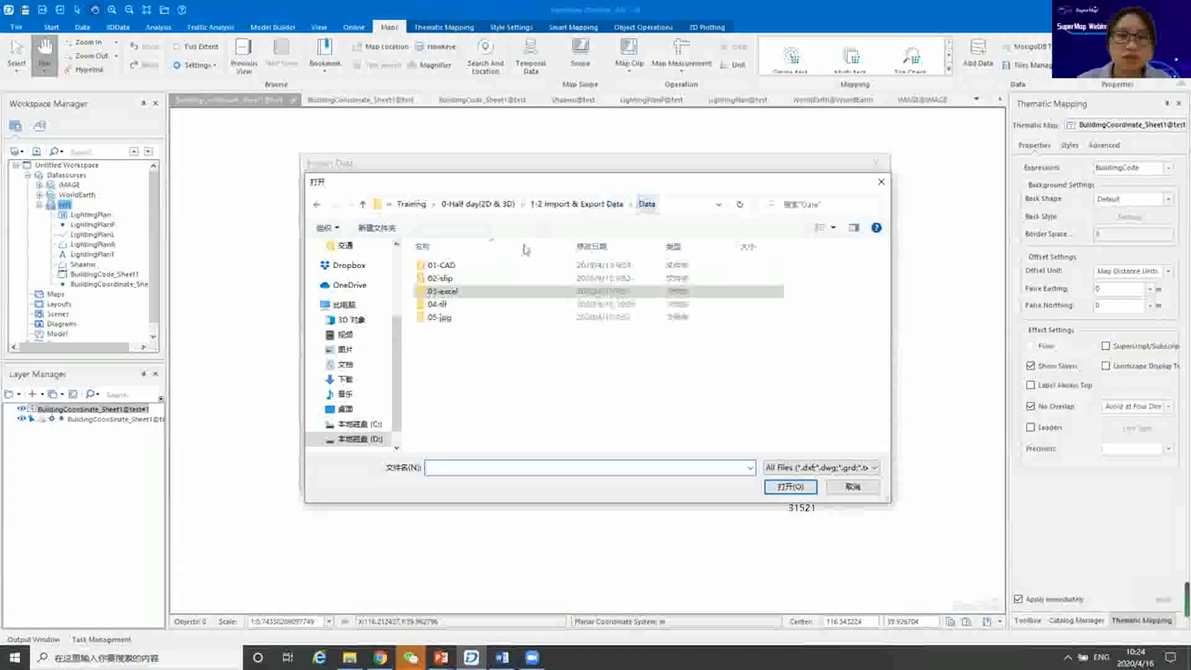
pyautogui.doubleClick(439, 306)
pyautogui.doubleClick(442, 292)
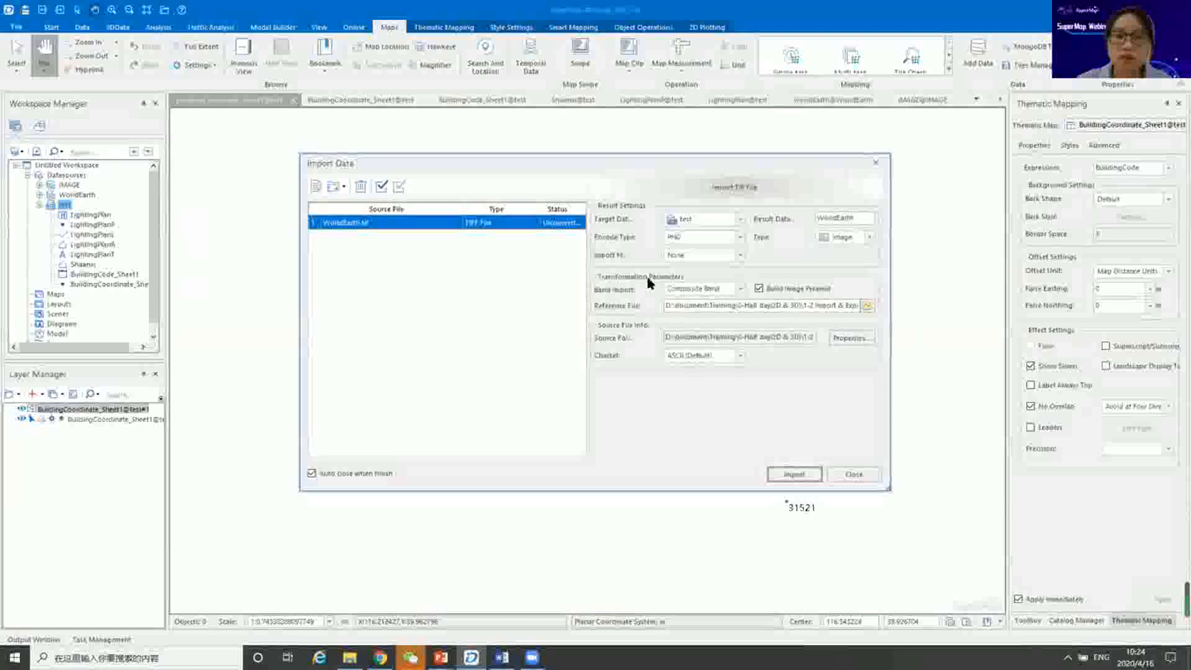
# Choose Image as the result type and import WorldEarth.tif into the test datasource.
pyautogui.click(871, 237)
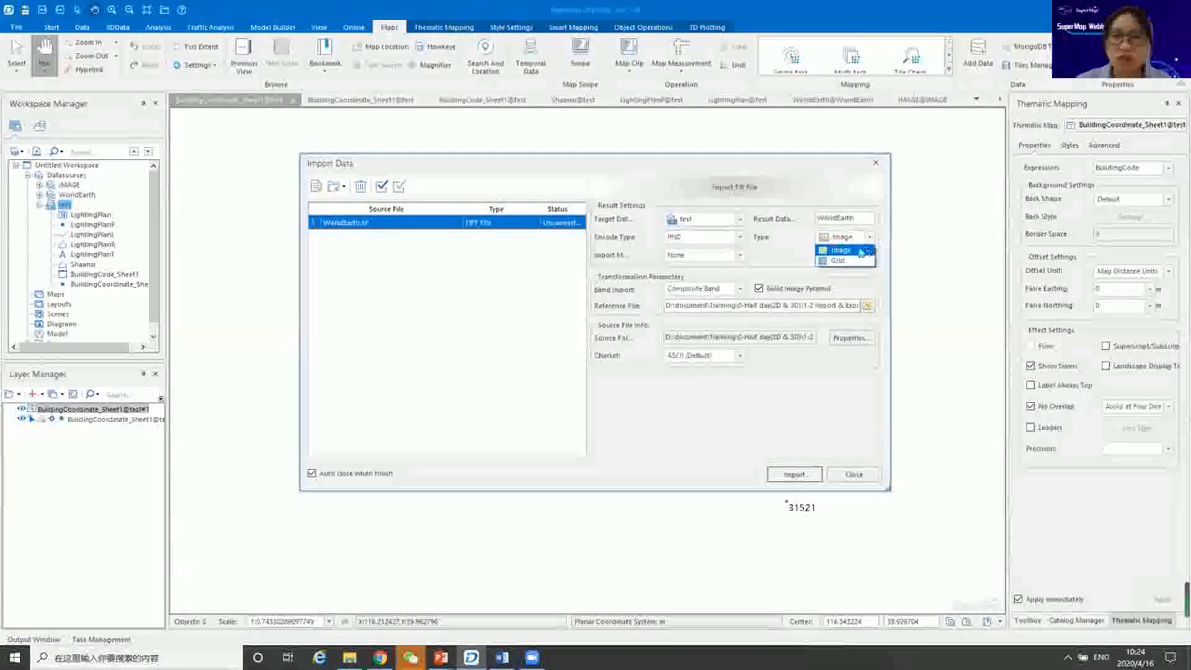
pyautogui.click(808, 243)
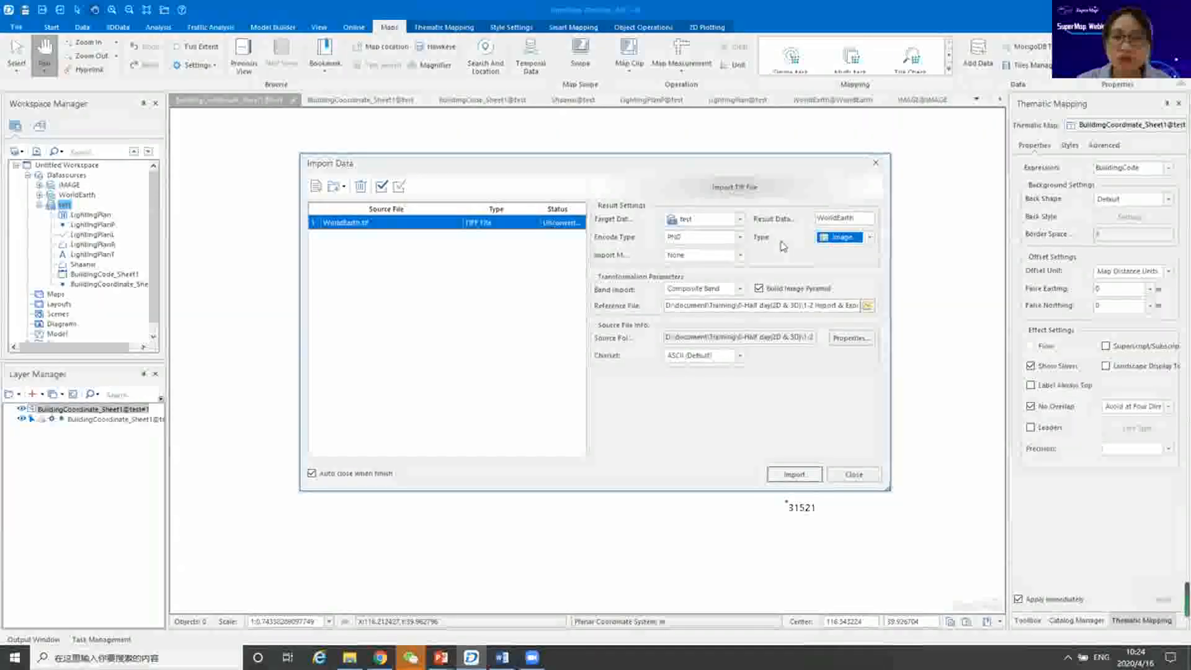
pyautogui.click(794, 475)
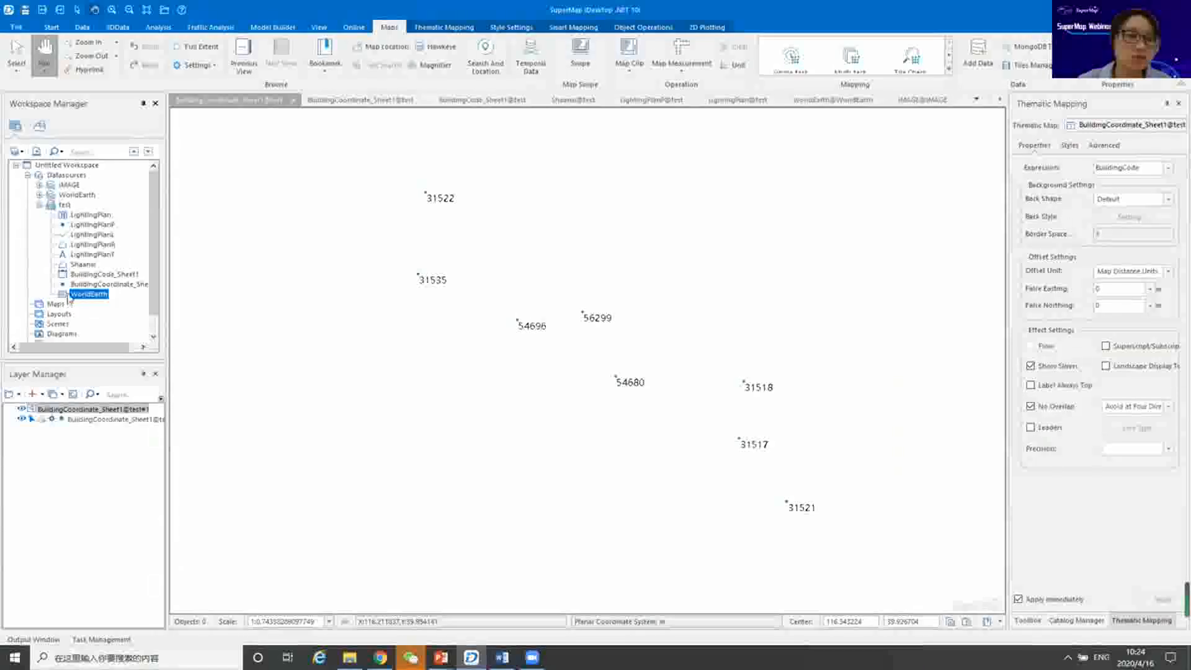
# Open the WorldEarth dataset of the test datasource in a map and check the imported image.
pyautogui.doubleClick(87, 294)
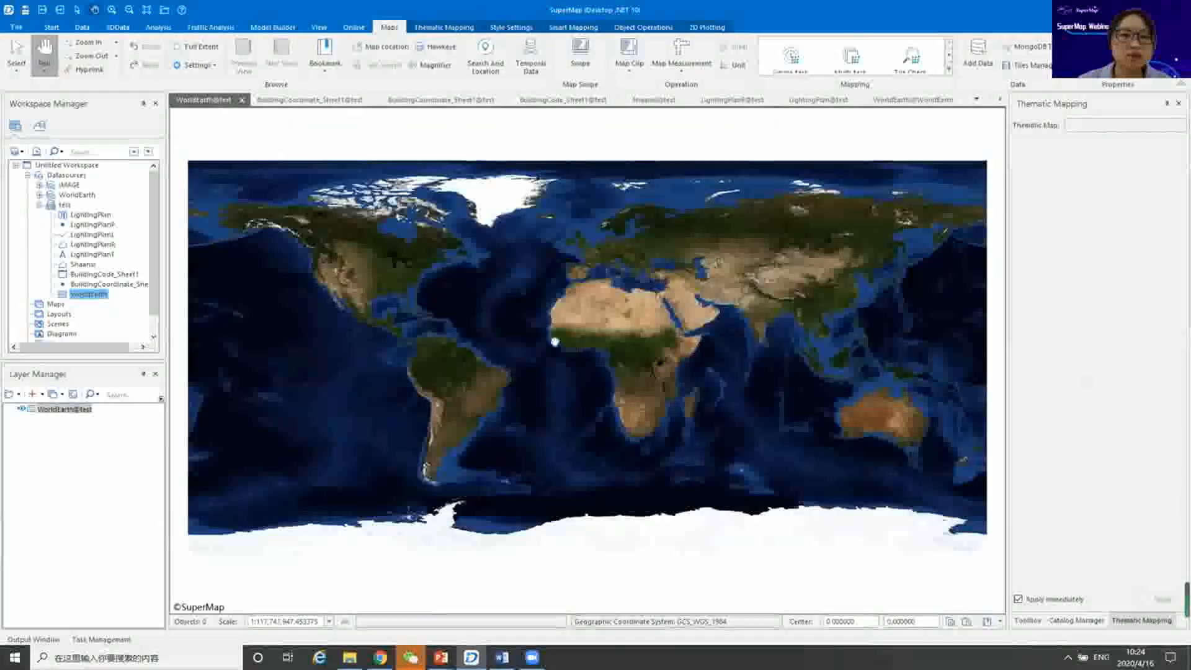
pyautogui.moveTo(355, 322); pyautogui.dragTo(284, 304)
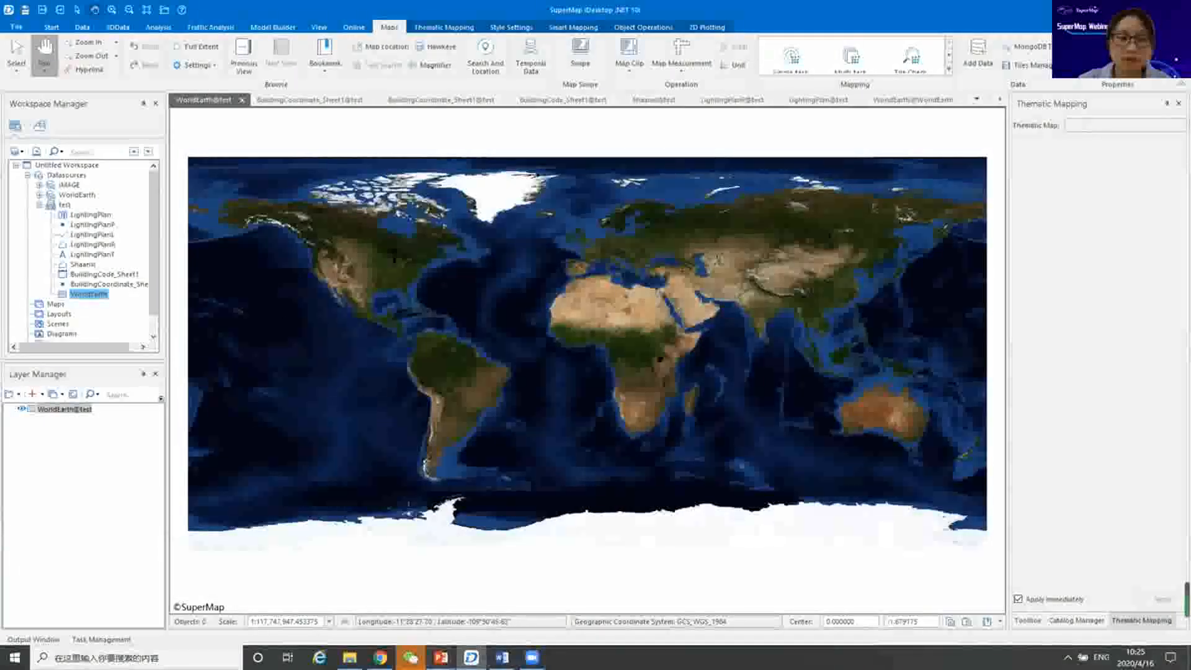
# Switch to PowerPoint and present Import & Export Data from the WorldEarth.tif Exercise slide to the Course Overview slide.
pyautogui.moveTo(441, 658)
pyautogui.click(546, 620)
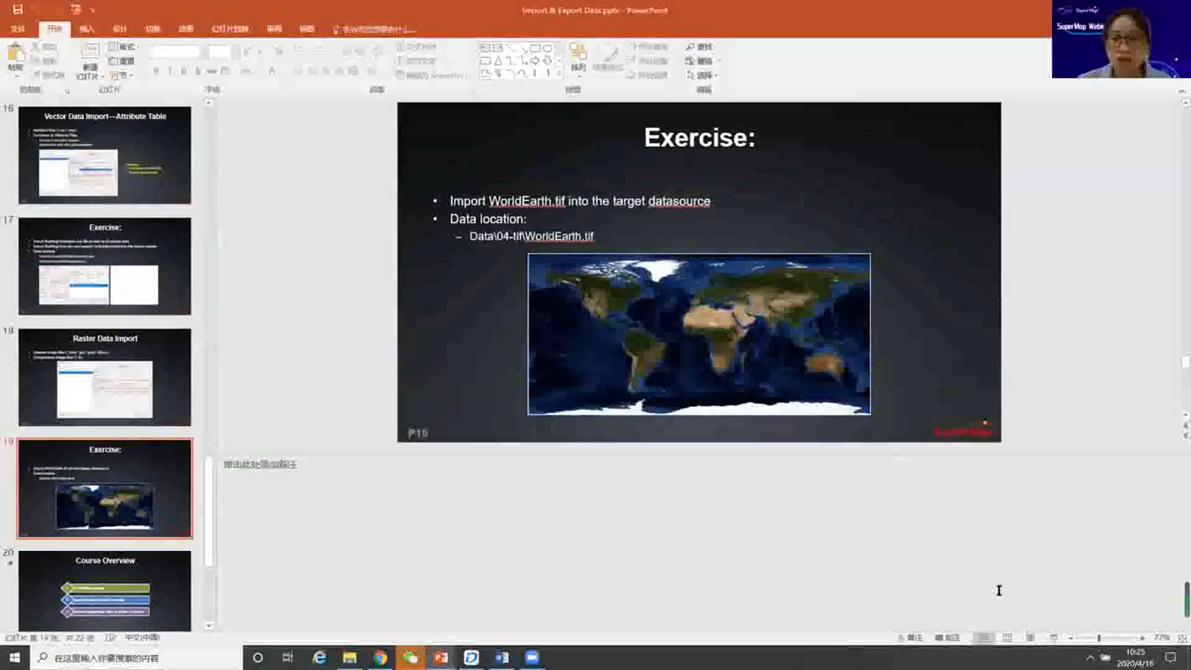
pyautogui.click(1054, 638)
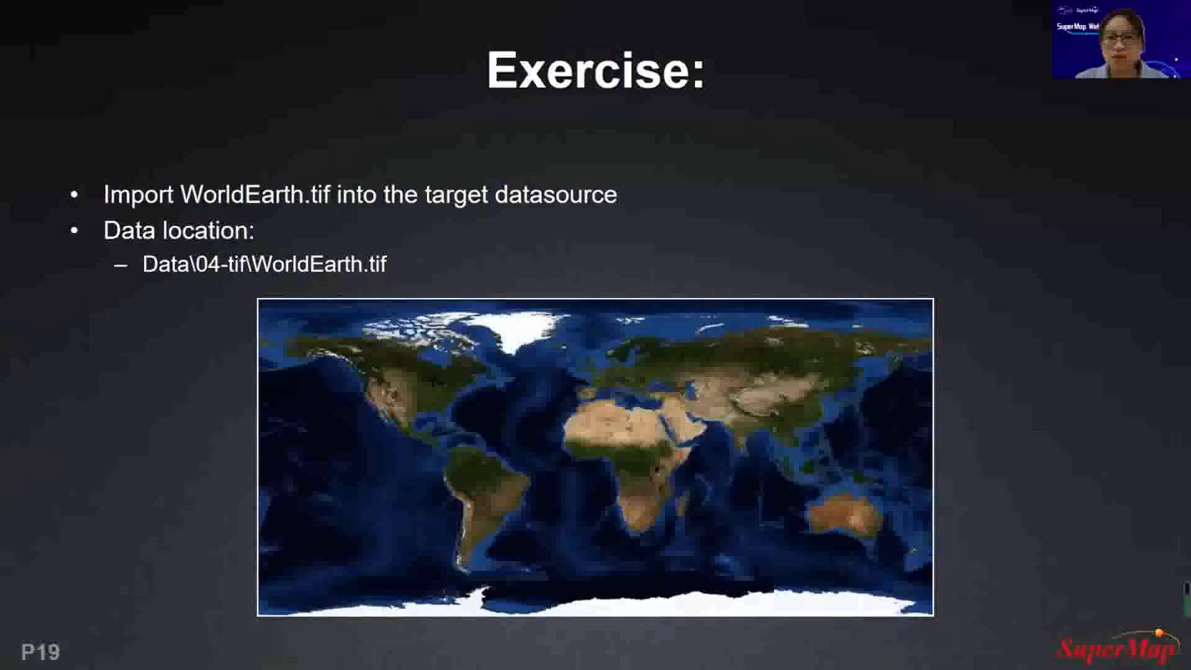
pyautogui.press('Right')
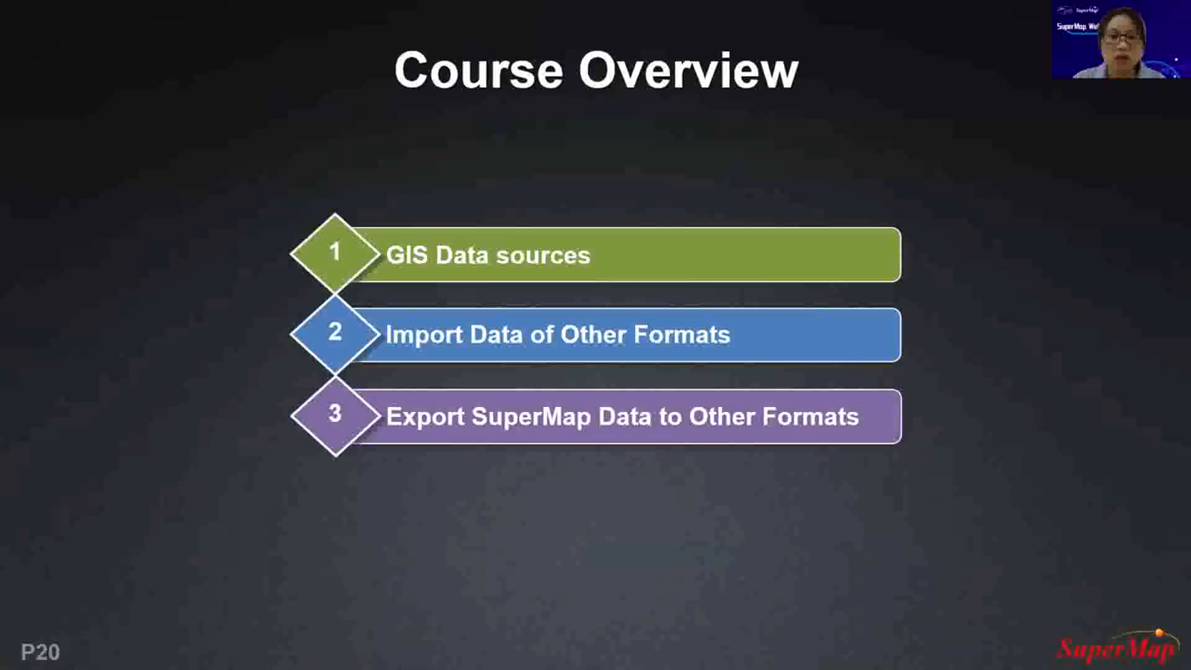
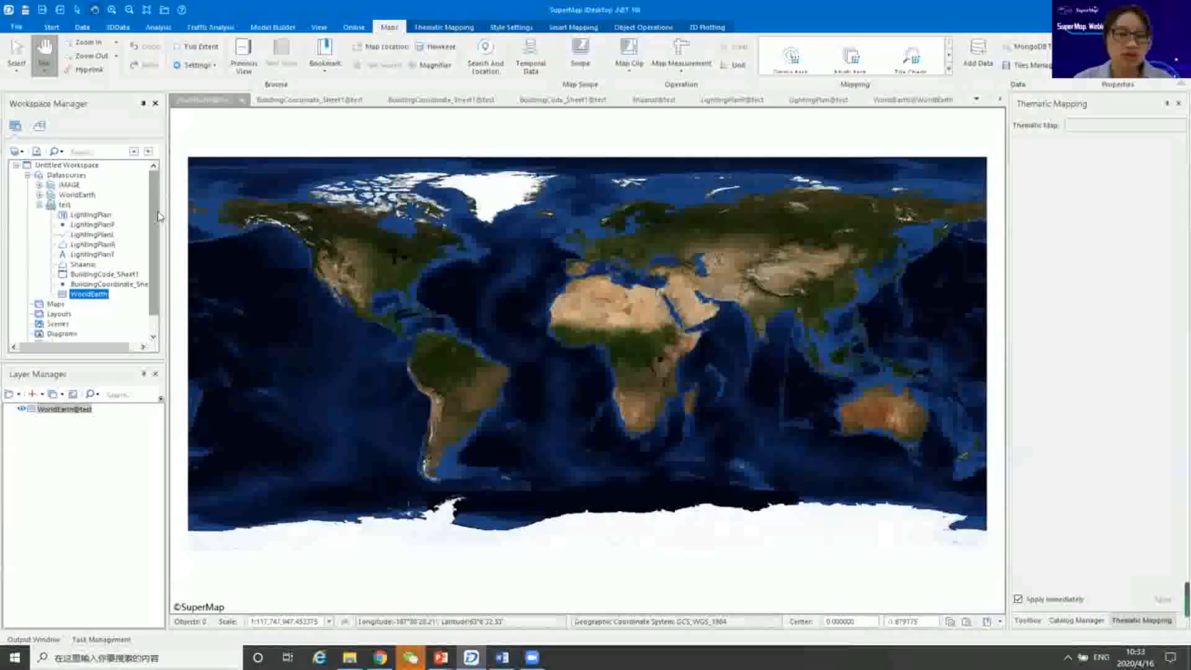
# Switch back to SuperMap iDesktop and close the untitled workspace without saving its changes.
pyautogui.doubleClick(22, 167)
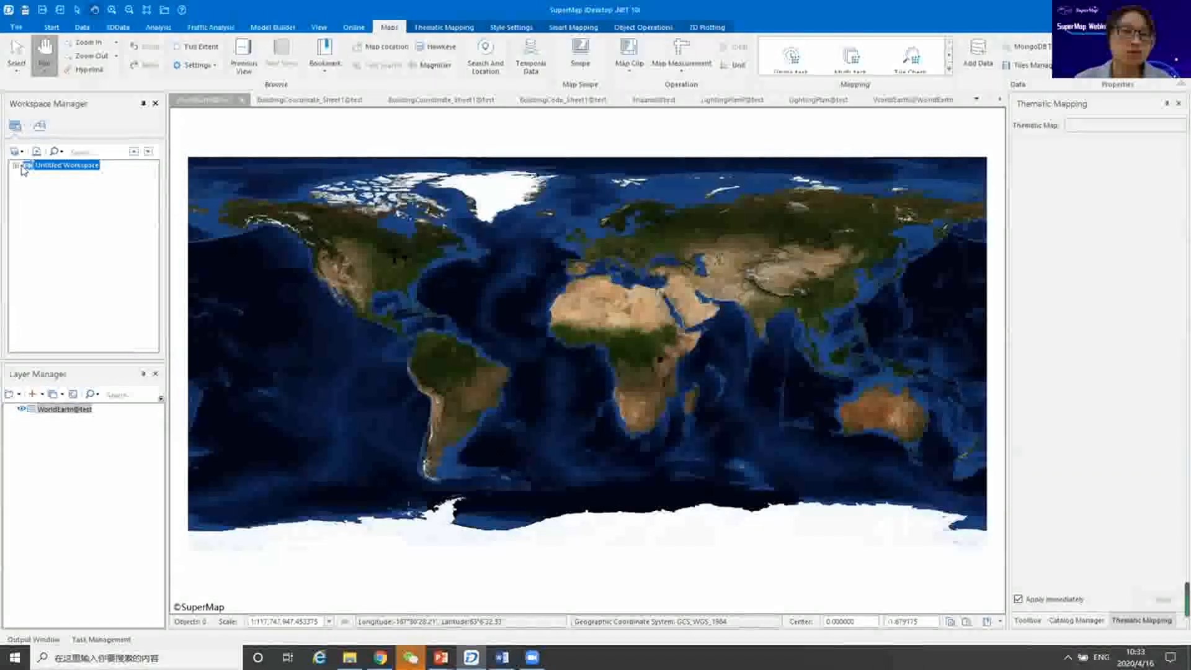
pyautogui.click(16, 166)
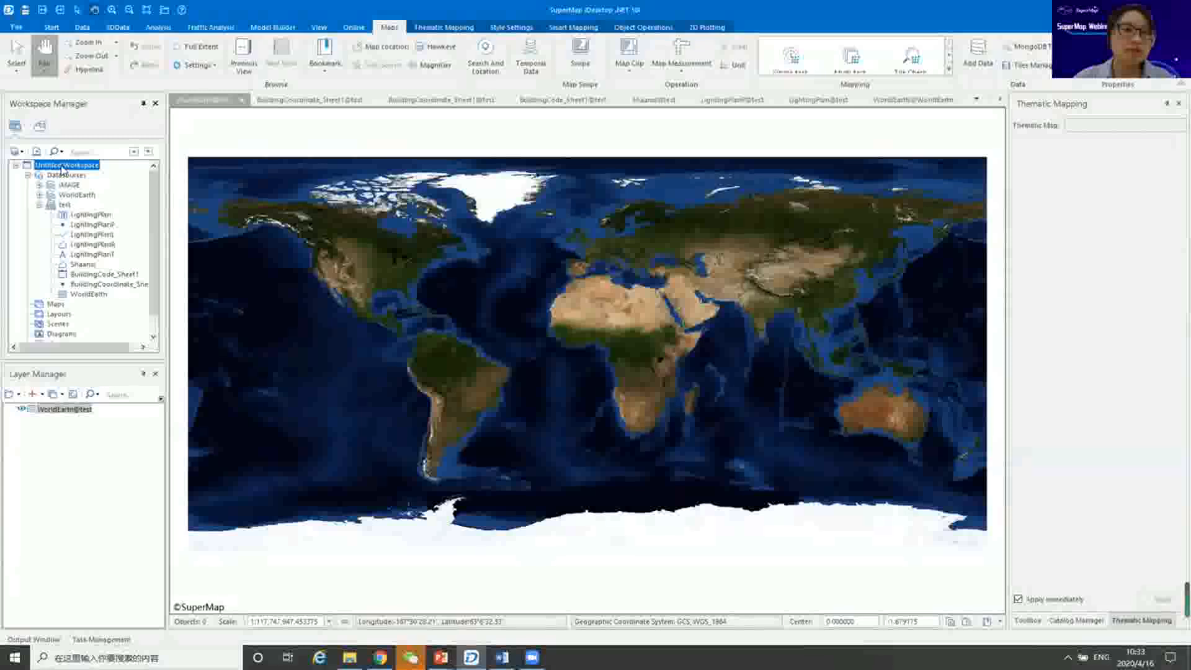
pyautogui.rightClick(62, 166)
pyautogui.click(115, 232)
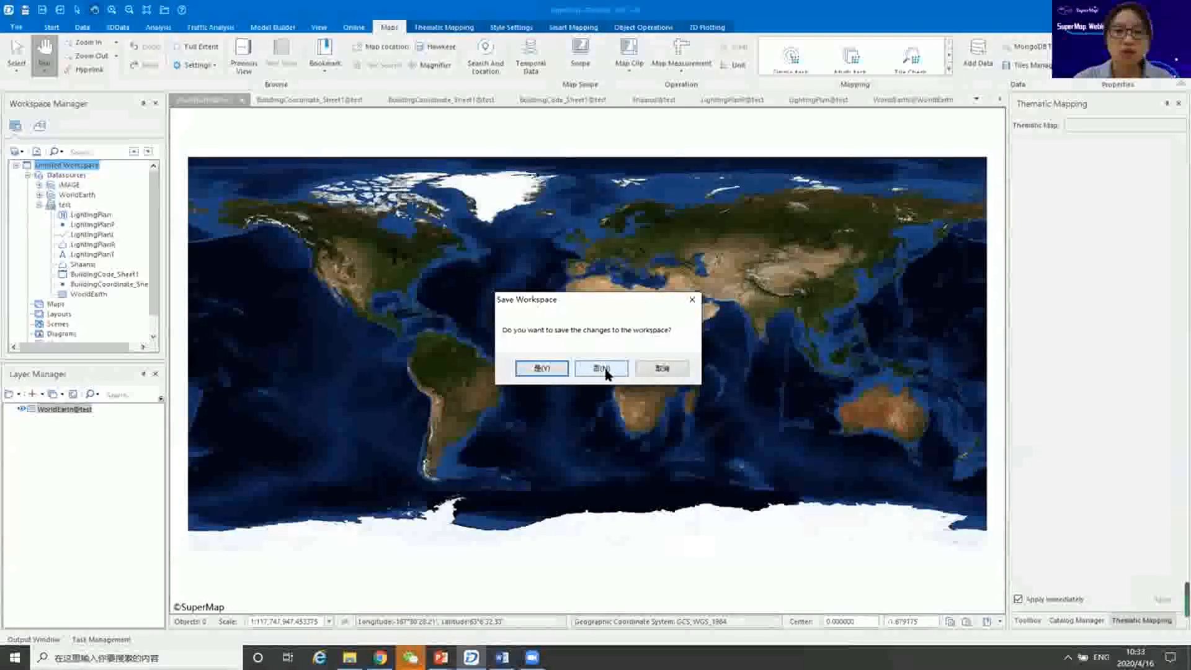
pyautogui.click(604, 369)
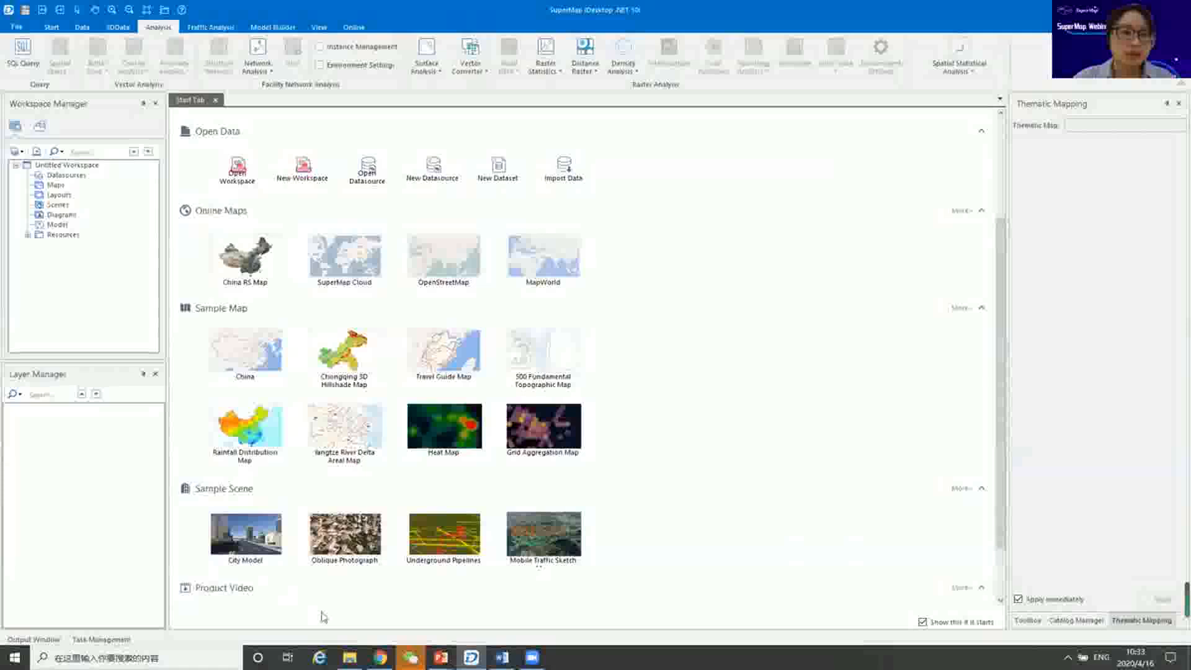
# Switch to File Explorer, view the Data folder of 1-3 Making Professional Quality Maps, and return to SuperMap iDesktop.
pyautogui.click(349, 657)
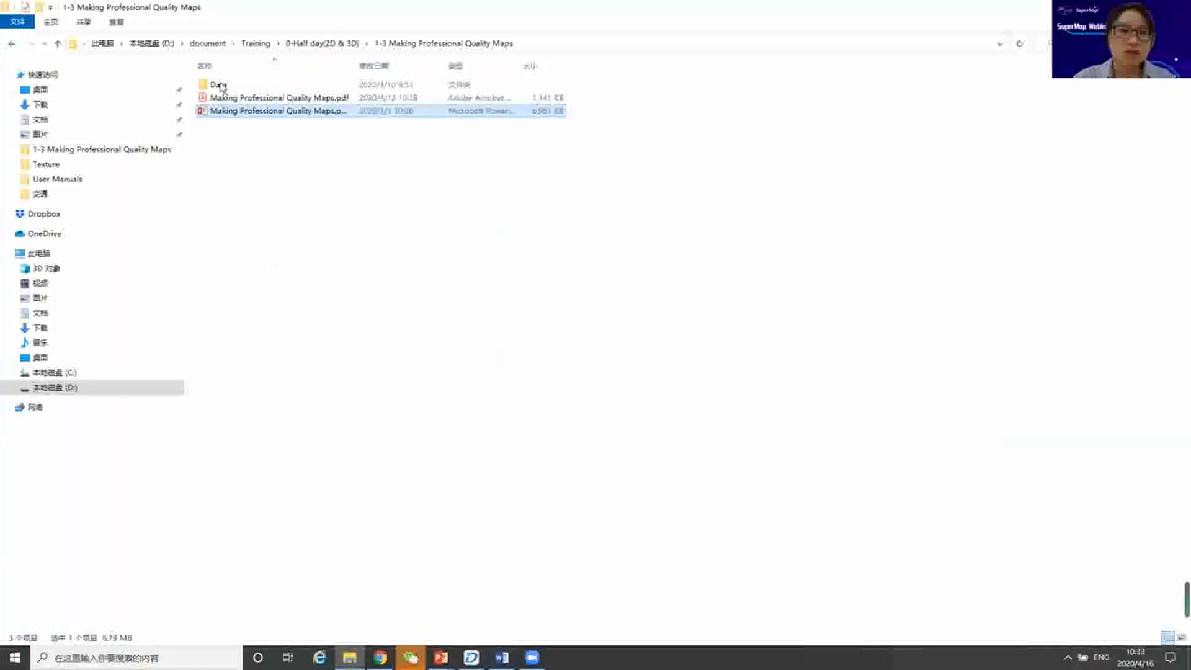
pyautogui.click(219, 85)
pyautogui.press('Return')
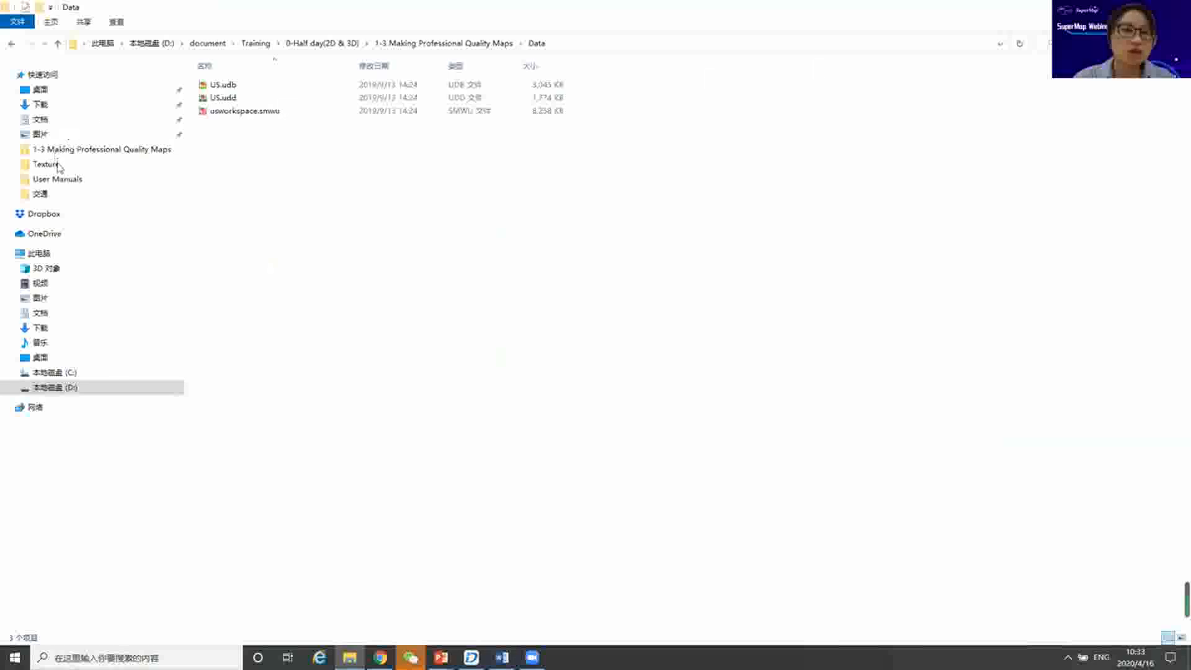
pyautogui.hotkey('alt', 'Tab')
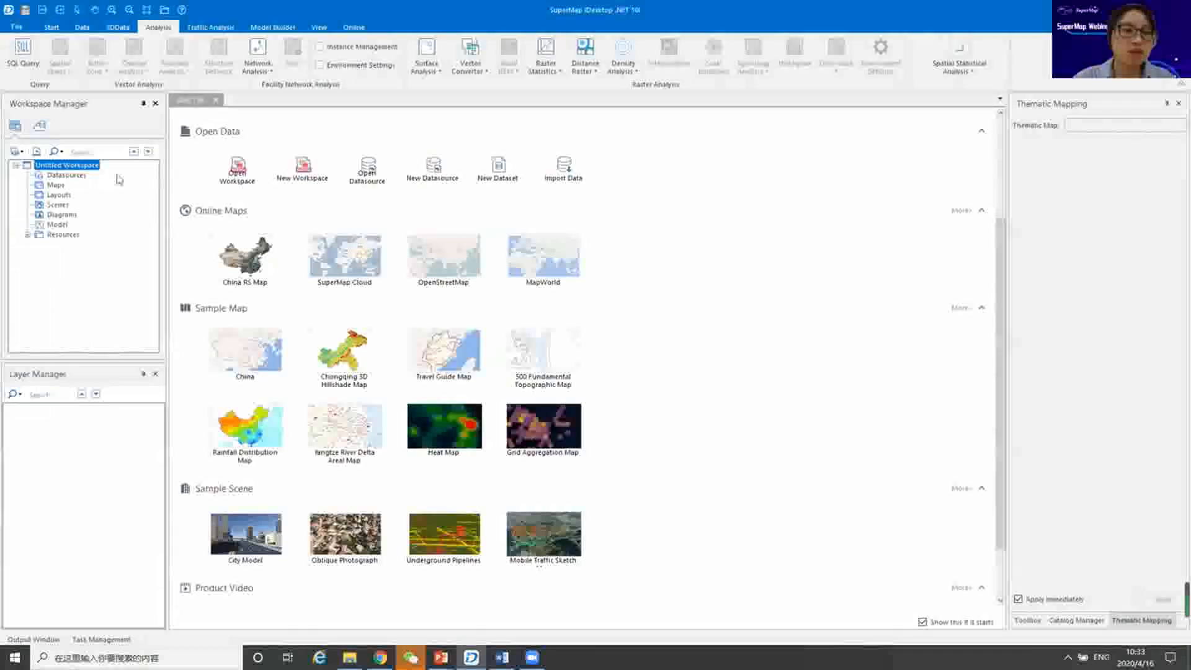
# Open the file workspace usworkspace.smwu from the Data folder of 1-3 Making Professional Quality Maps.
pyautogui.rightClick(119, 180)
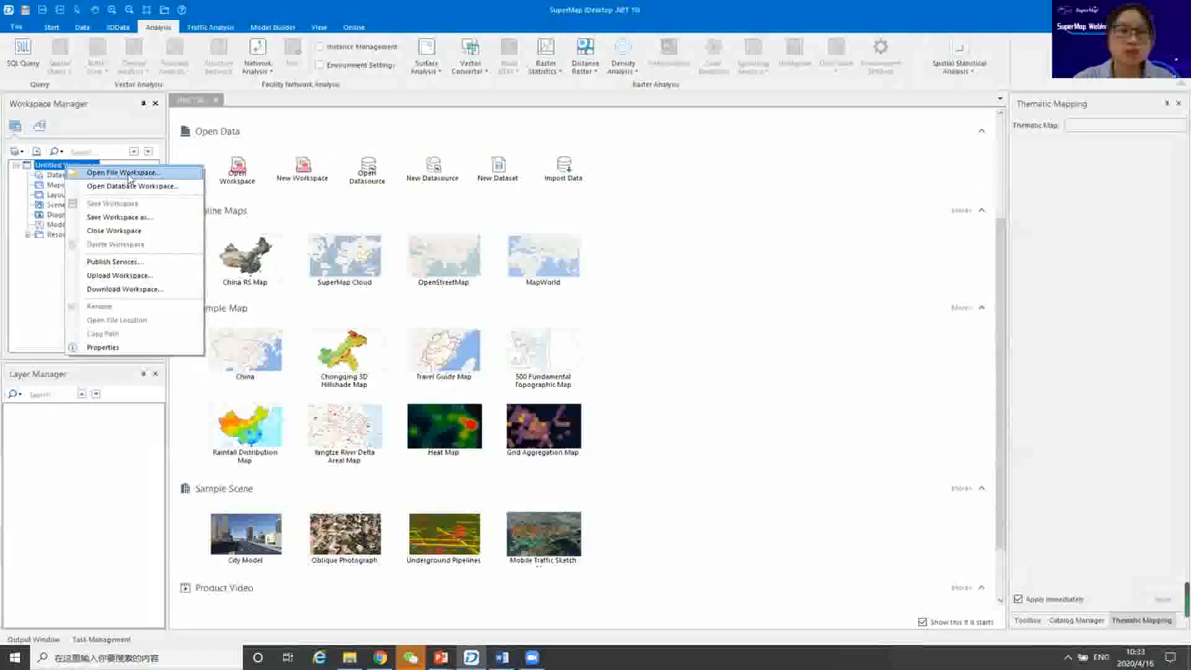
pyautogui.click(129, 177)
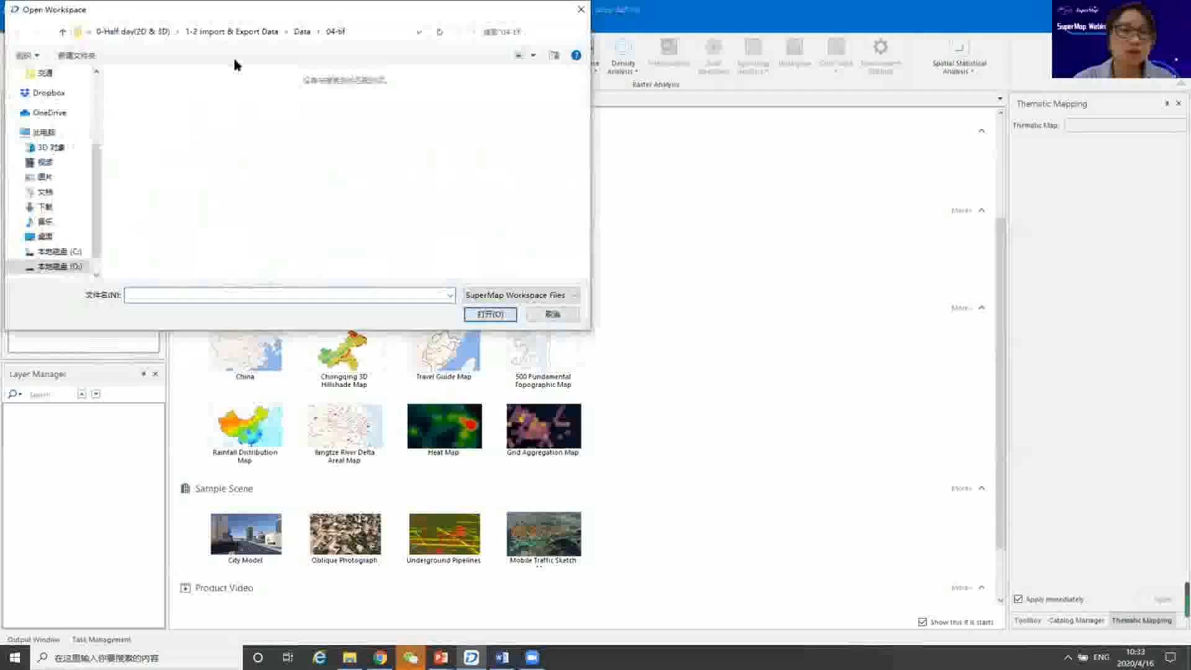
pyautogui.click(304, 34)
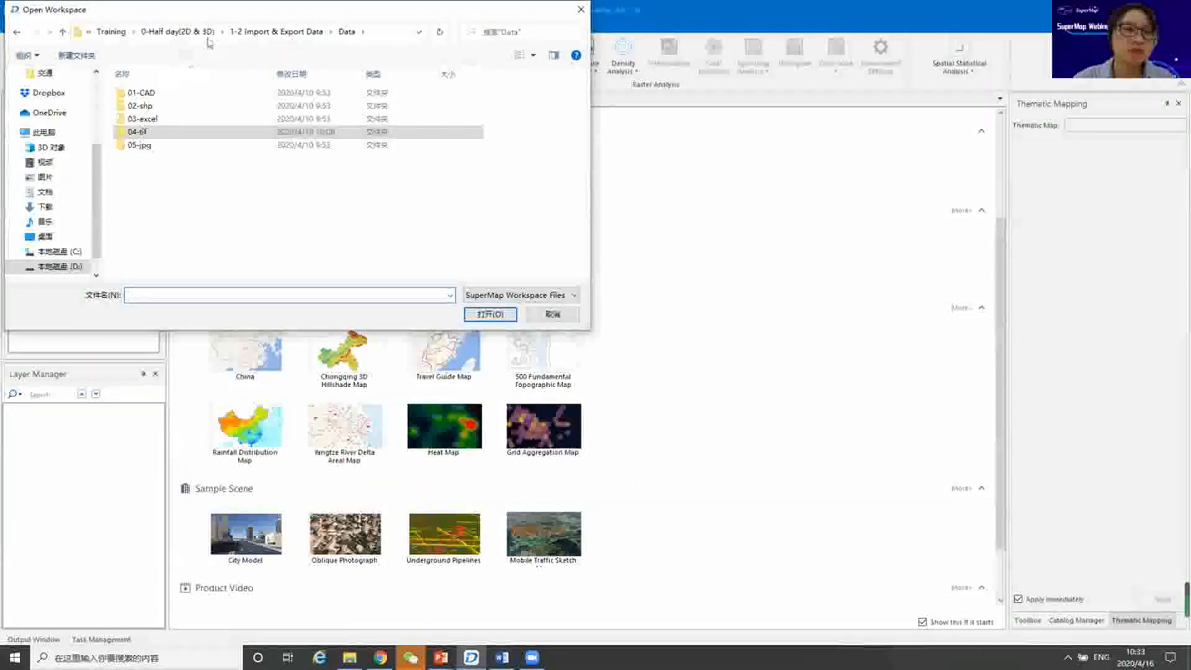
pyautogui.click(181, 32)
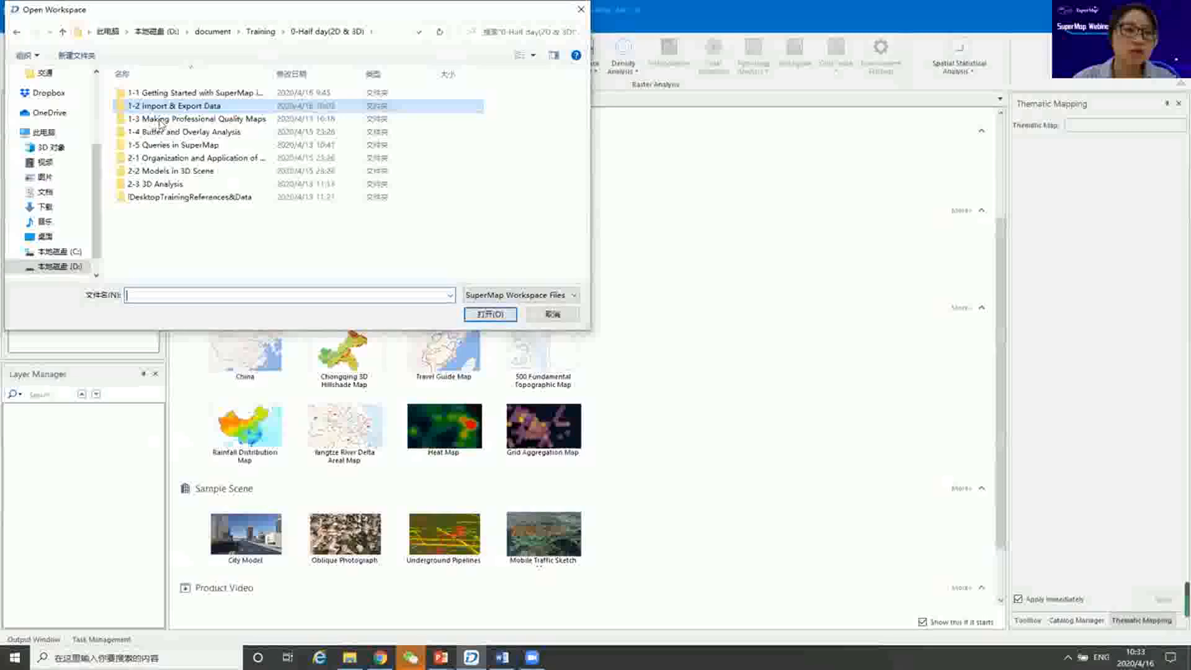
pyautogui.doubleClick(159, 118)
pyautogui.doubleClick(136, 94)
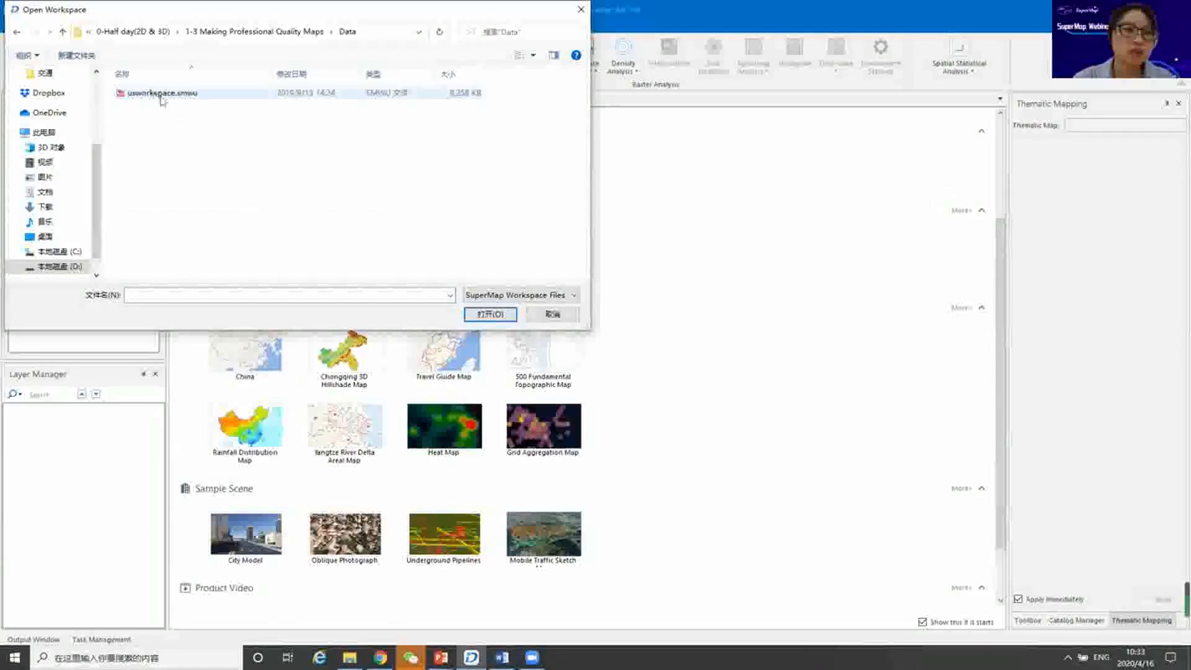
pyautogui.click(159, 94)
pyautogui.doubleClick(159, 94)
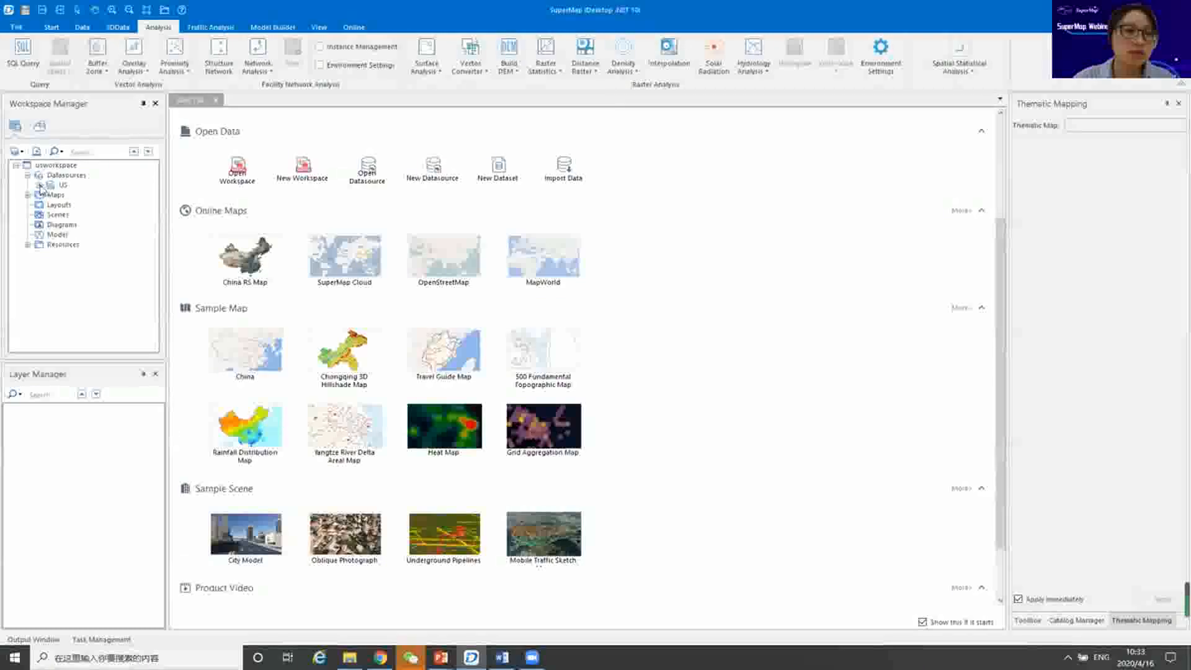
# Expand the US datasource and the workspace's maps, and open the us-popdensity-map.
pyautogui.click(39, 186)
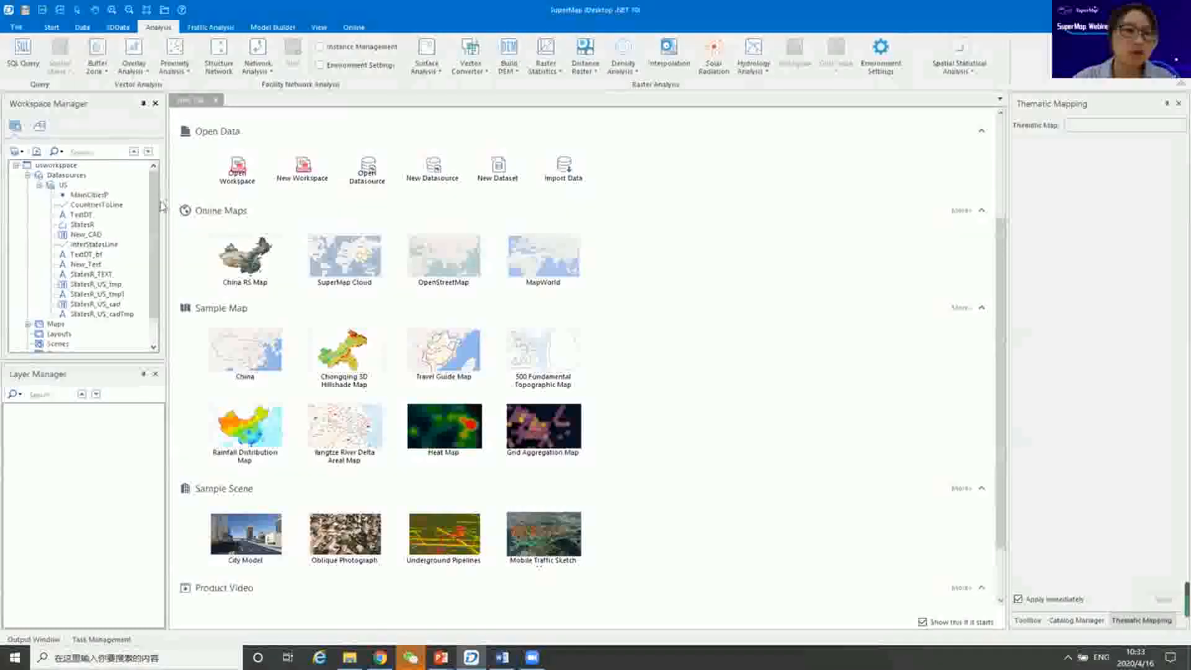
pyautogui.click(28, 323)
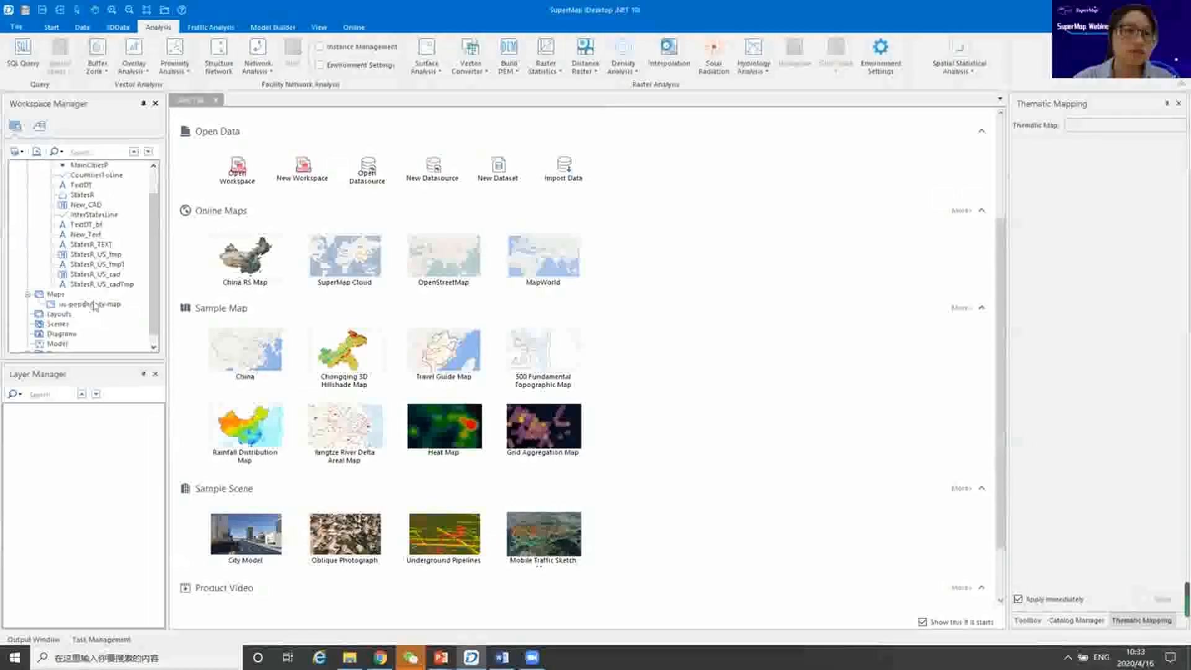
pyautogui.doubleClick(88, 303)
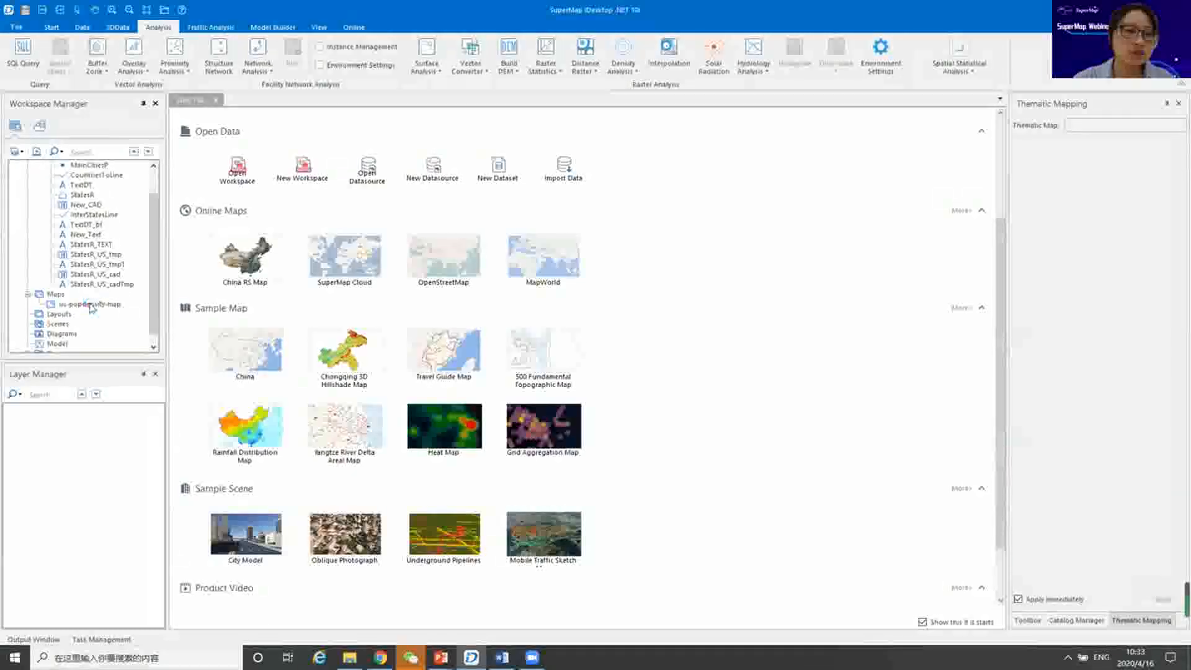
pyautogui.moveTo(583, 343); pyautogui.dragTo(585, 333)
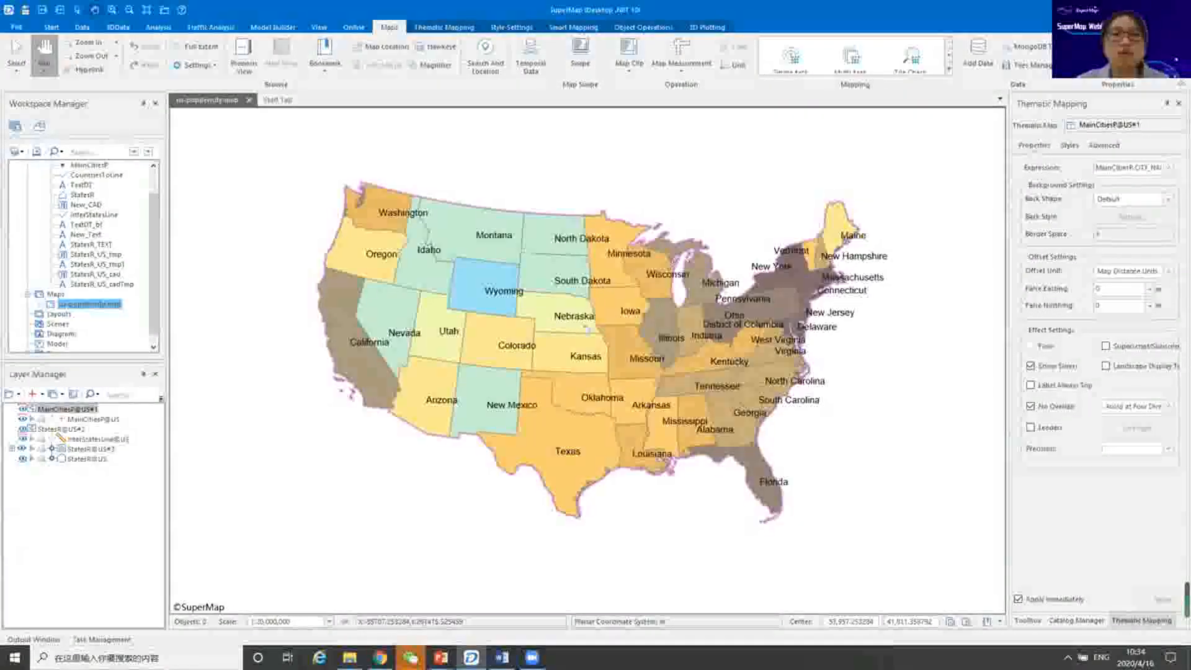
# Toggle the StatesR@US#2 label layer off and on to compare the map with and without state names.
pyautogui.click(23, 412)
pyautogui.click(23, 430)
pyautogui.click(22, 429)
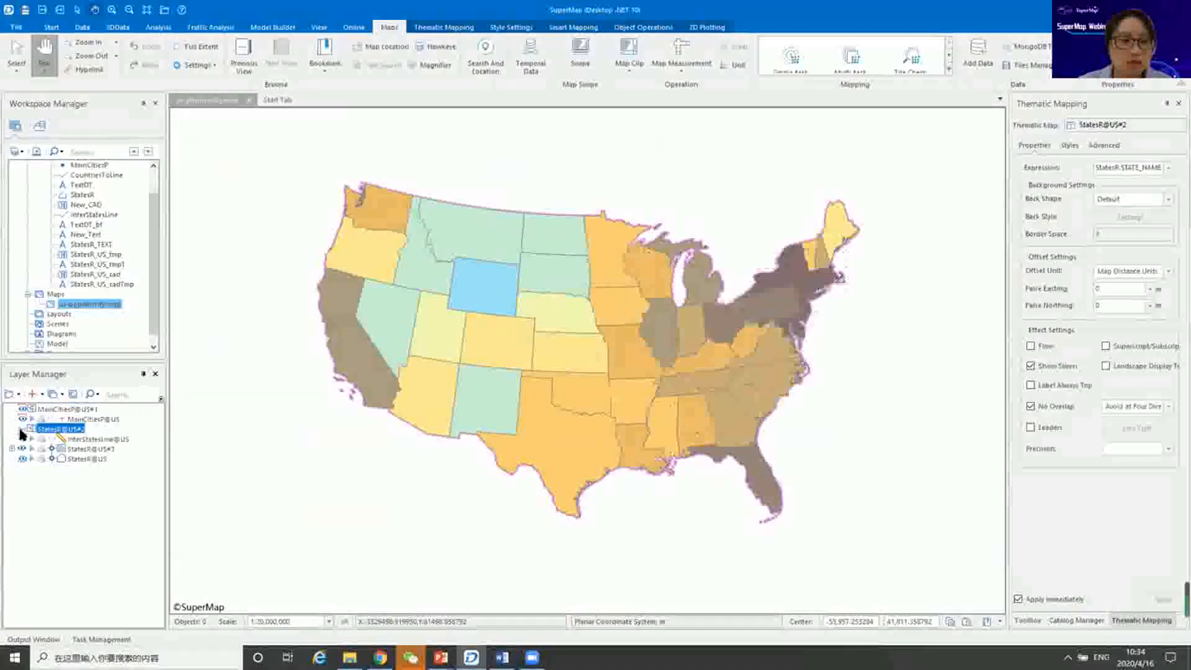
pyautogui.click(23, 429)
pyautogui.click(22, 429)
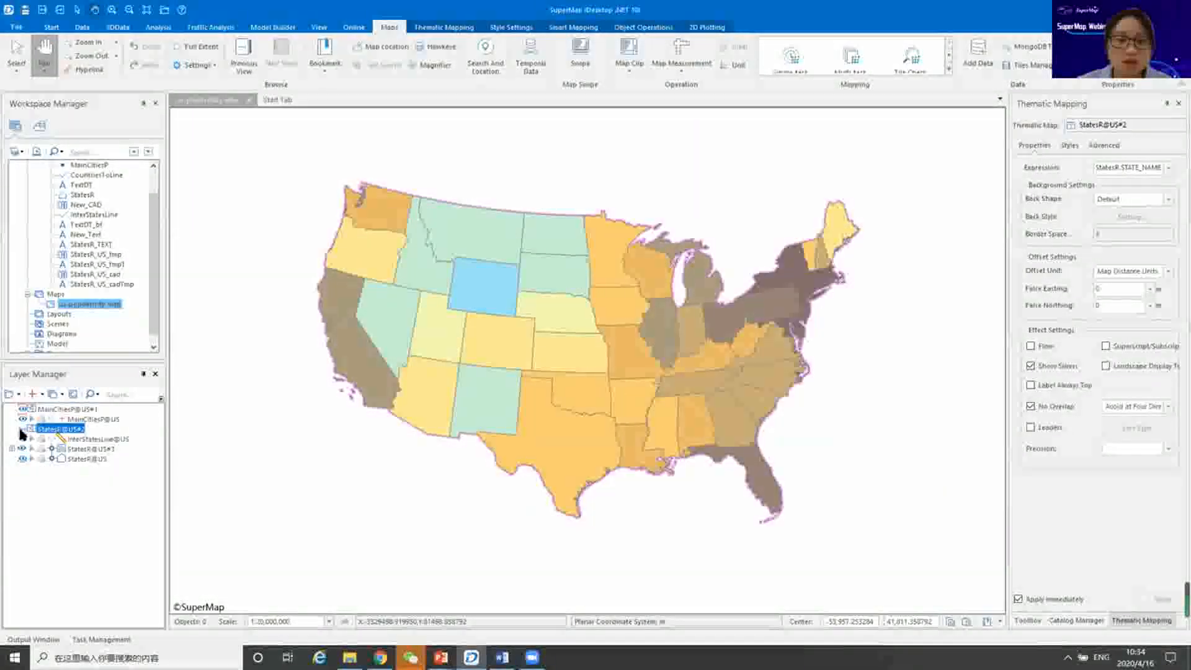
pyautogui.click(21, 430)
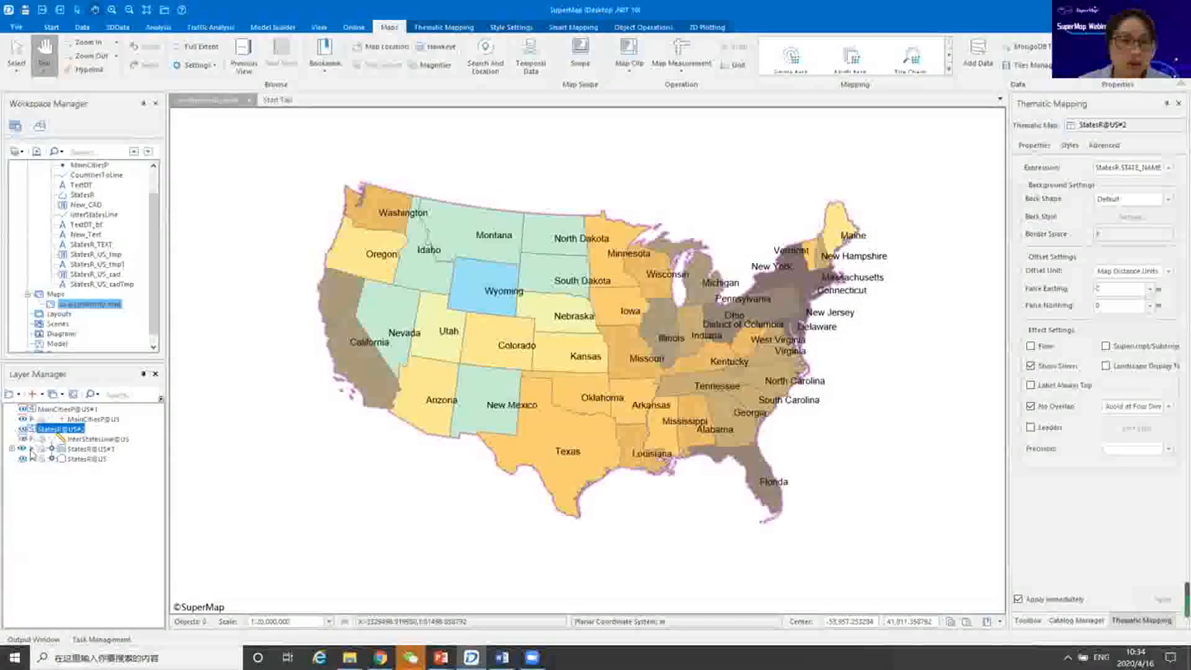
# Examine which roads and cities the population density map displays at larger scales, then return to the whole country.
pyautogui.scroll(1, 571, 363)
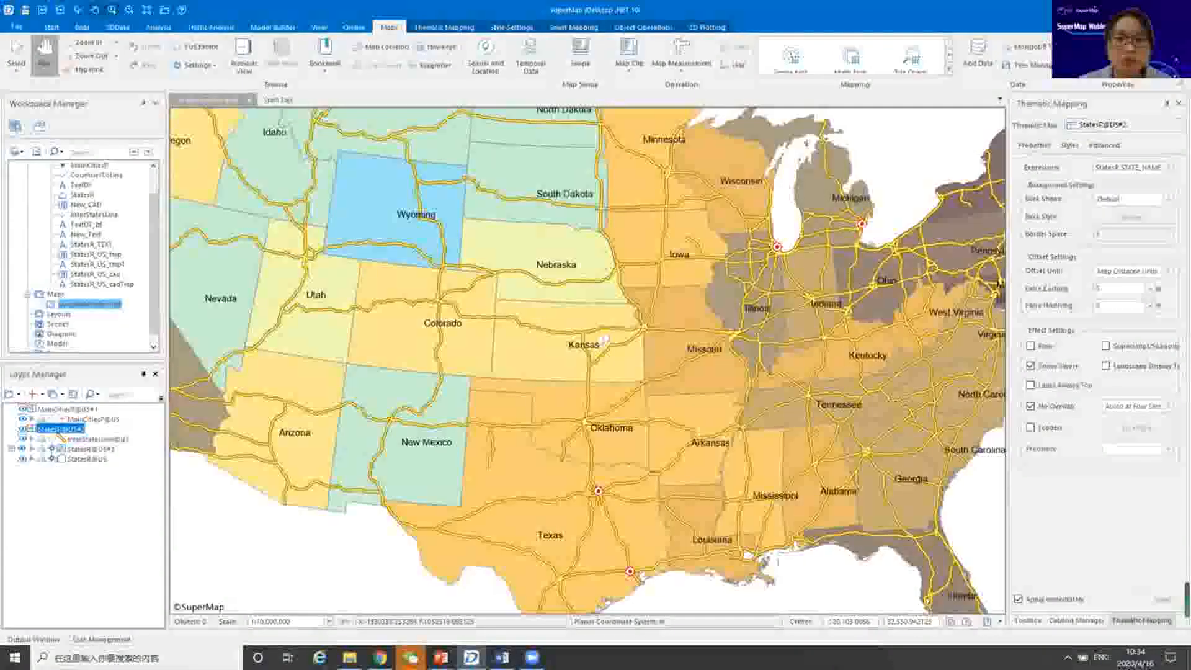
pyautogui.scroll(1, 564, 341)
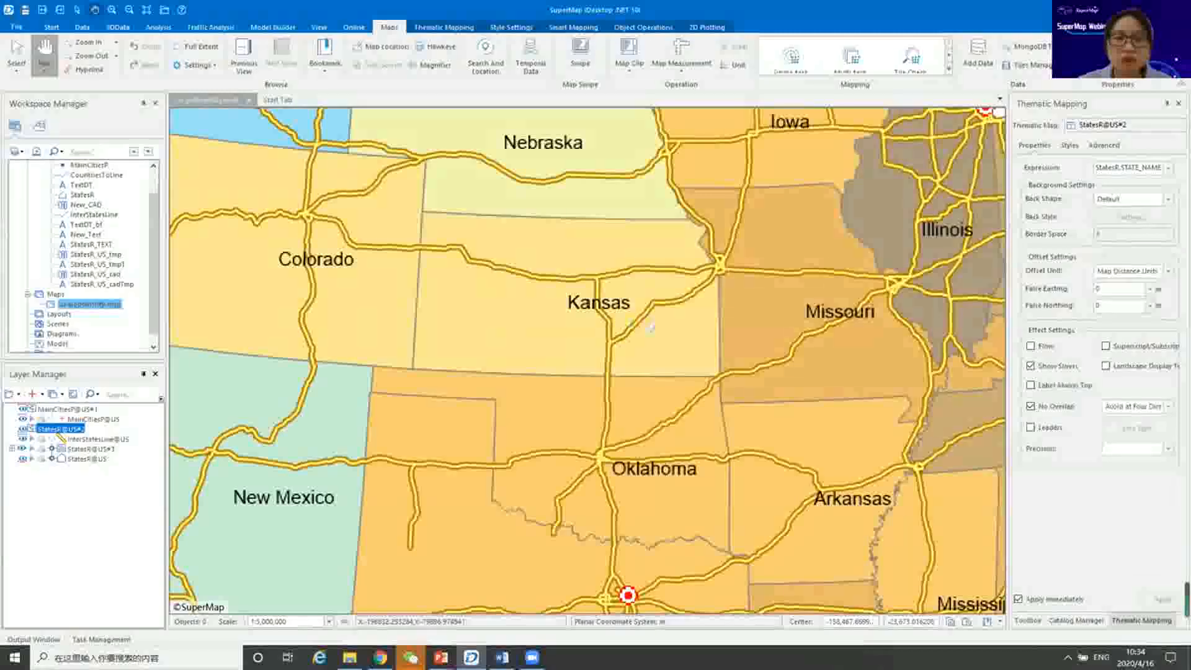
pyautogui.scroll(1, 634, 322)
pyautogui.scroll(-3, 639, 303)
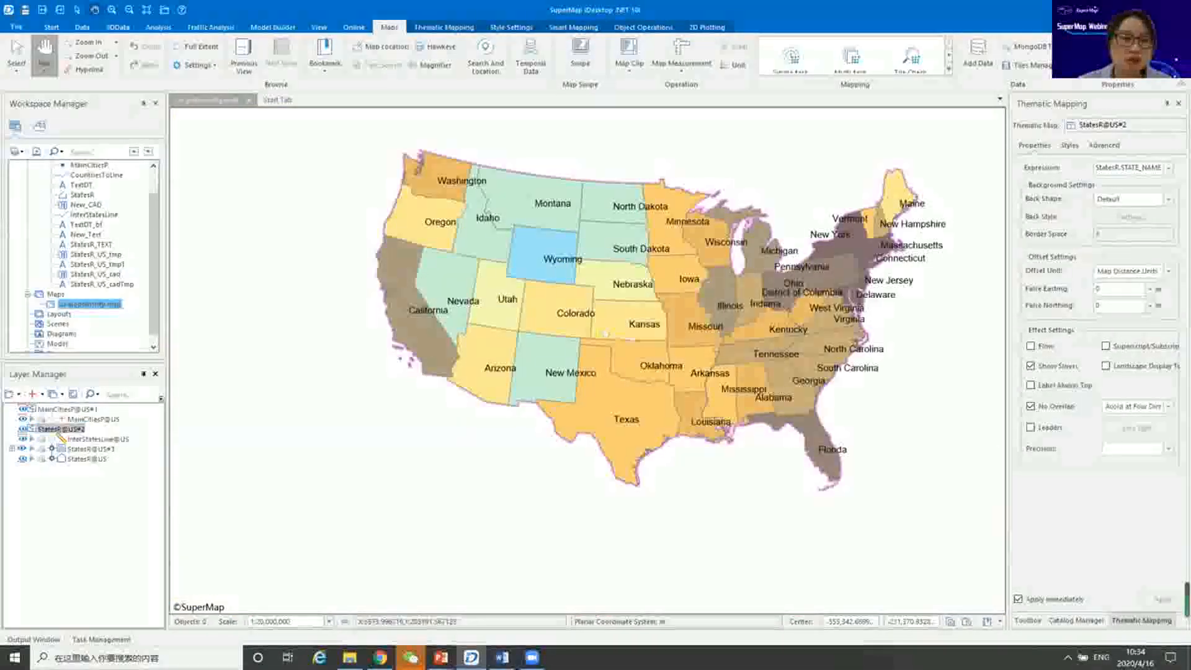
pyautogui.moveTo(649, 309); pyautogui.dragTo(599, 330)
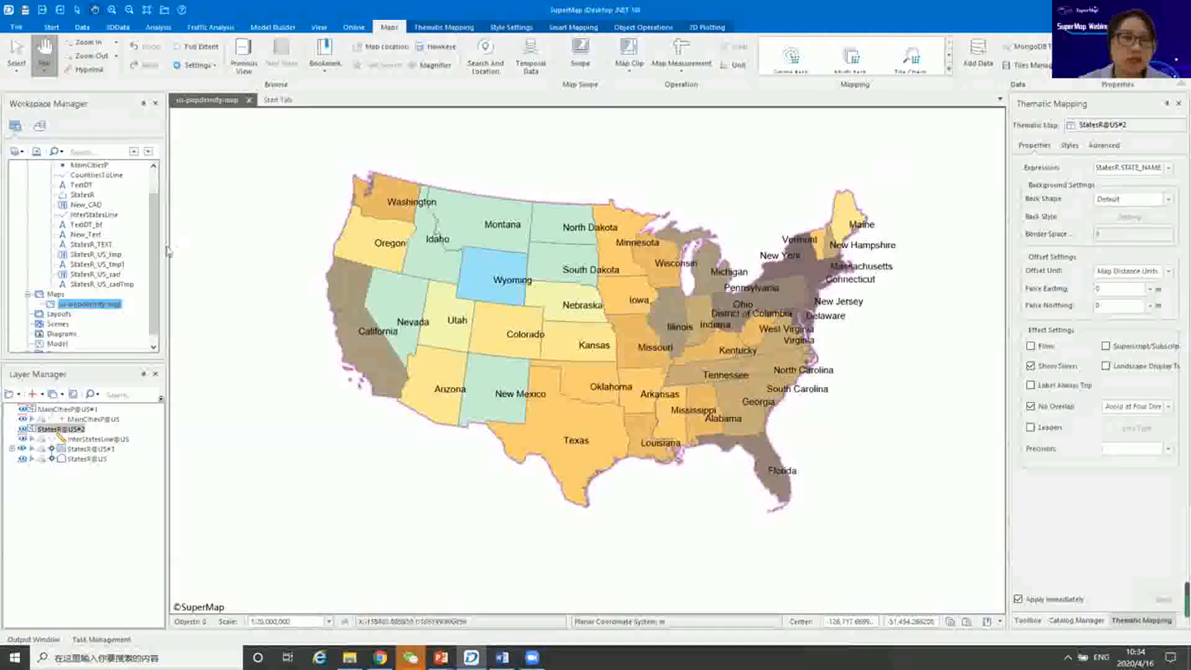
# Add the StatesR, MainCitiesP and InterStatesLine datasets of the US datasource together to a new map.
pyautogui.scroll(1, 154, 219)
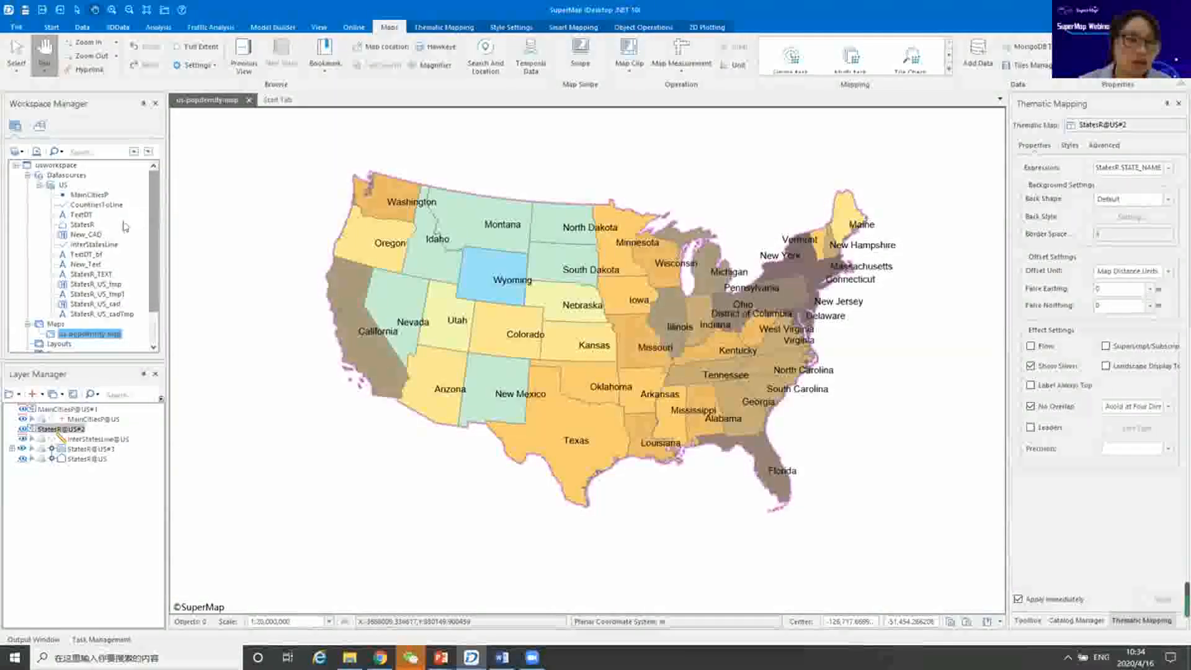
pyautogui.click(85, 226)
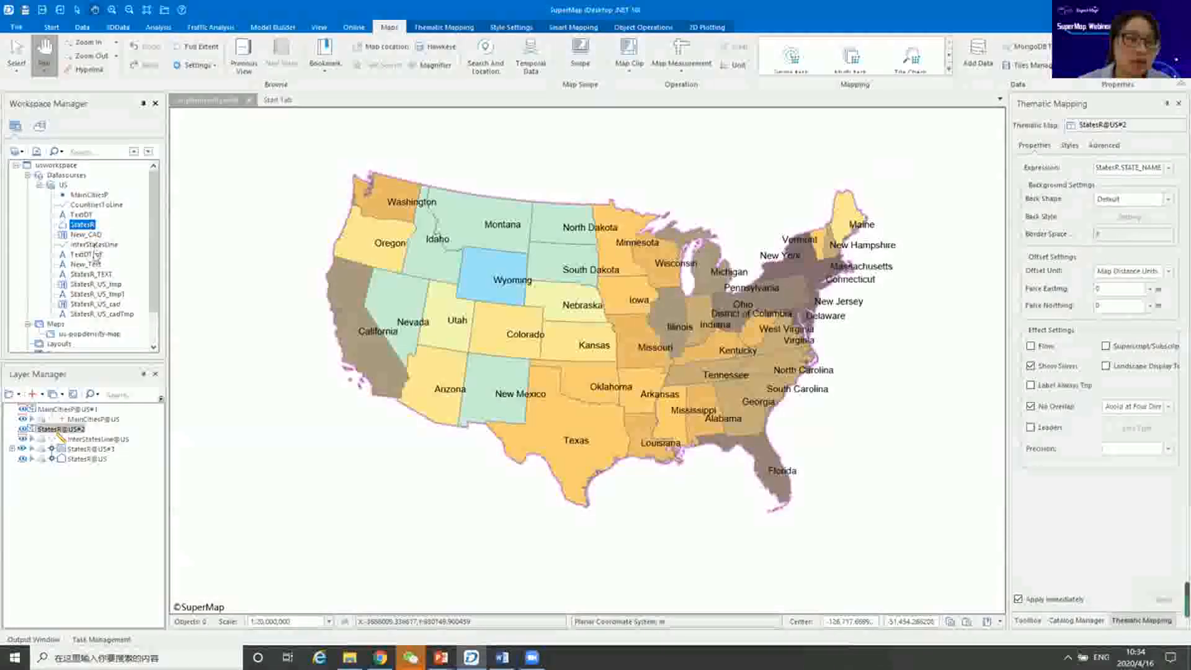
pyautogui.keyDown('ctrl'); pyautogui.click(93, 195); pyautogui.keyUp('ctrl')
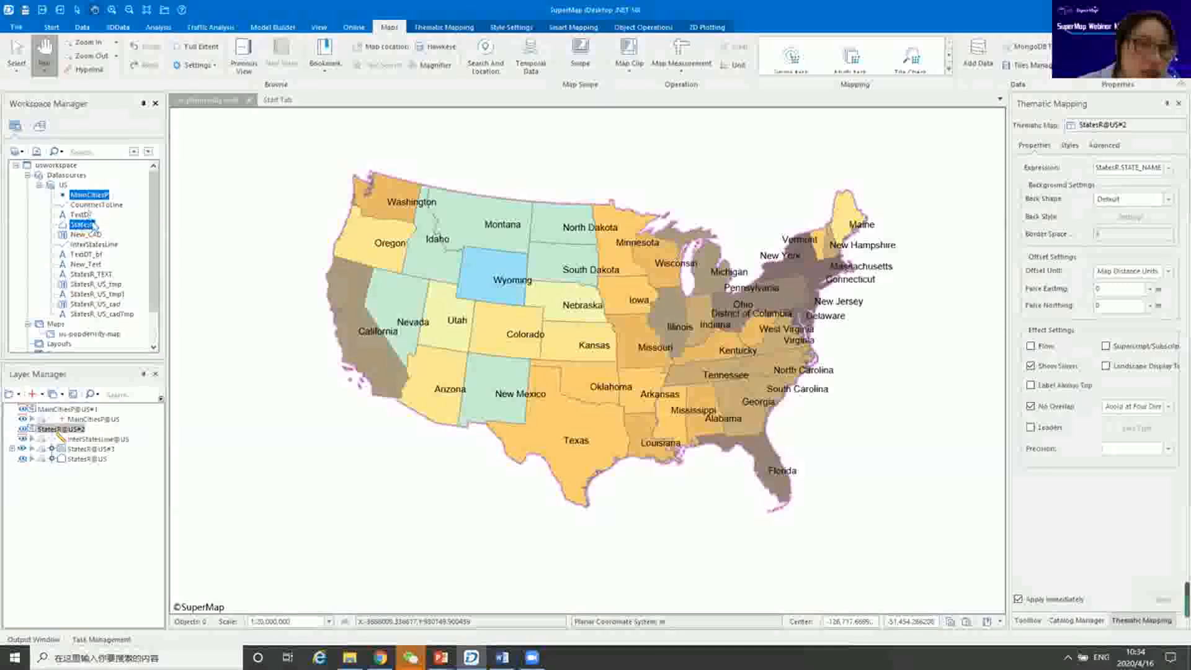
pyautogui.keyDown('ctrl'); pyautogui.click(94, 244); pyautogui.keyUp('ctrl')
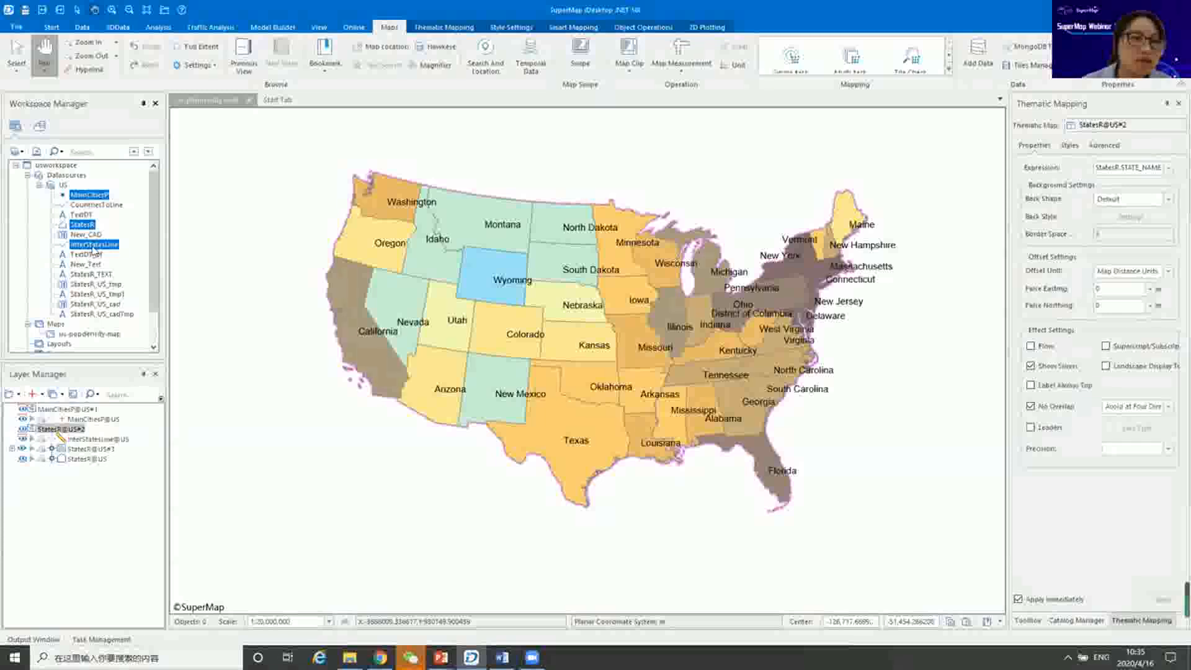
pyautogui.rightClick(93, 248)
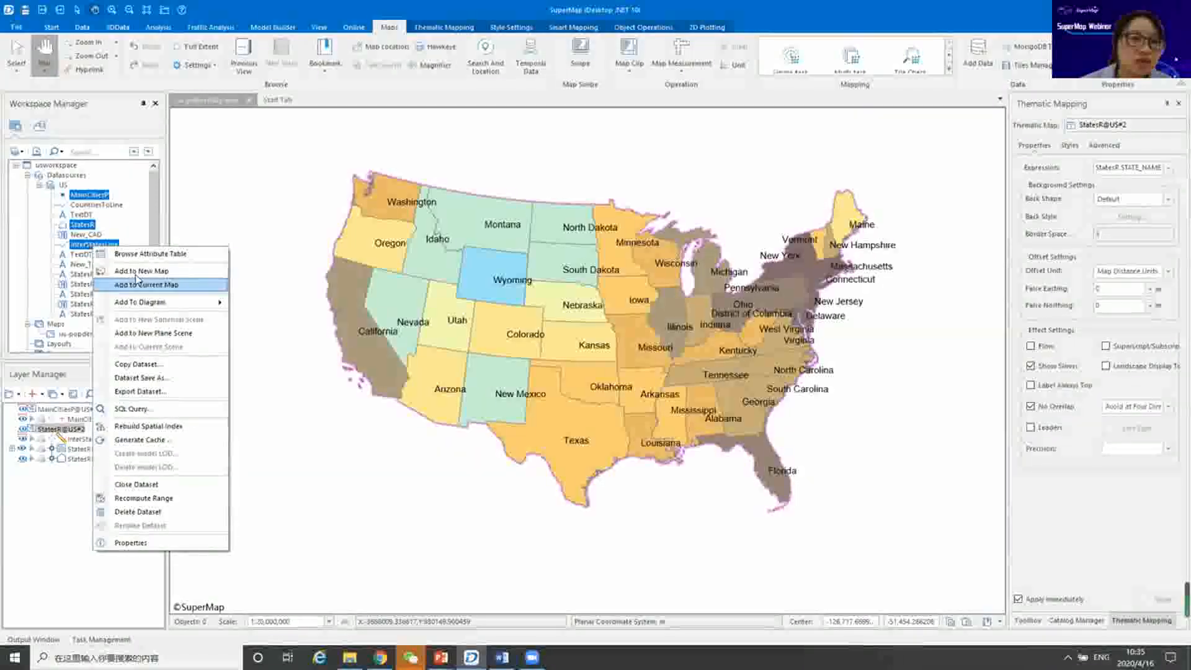
pyautogui.click(144, 276)
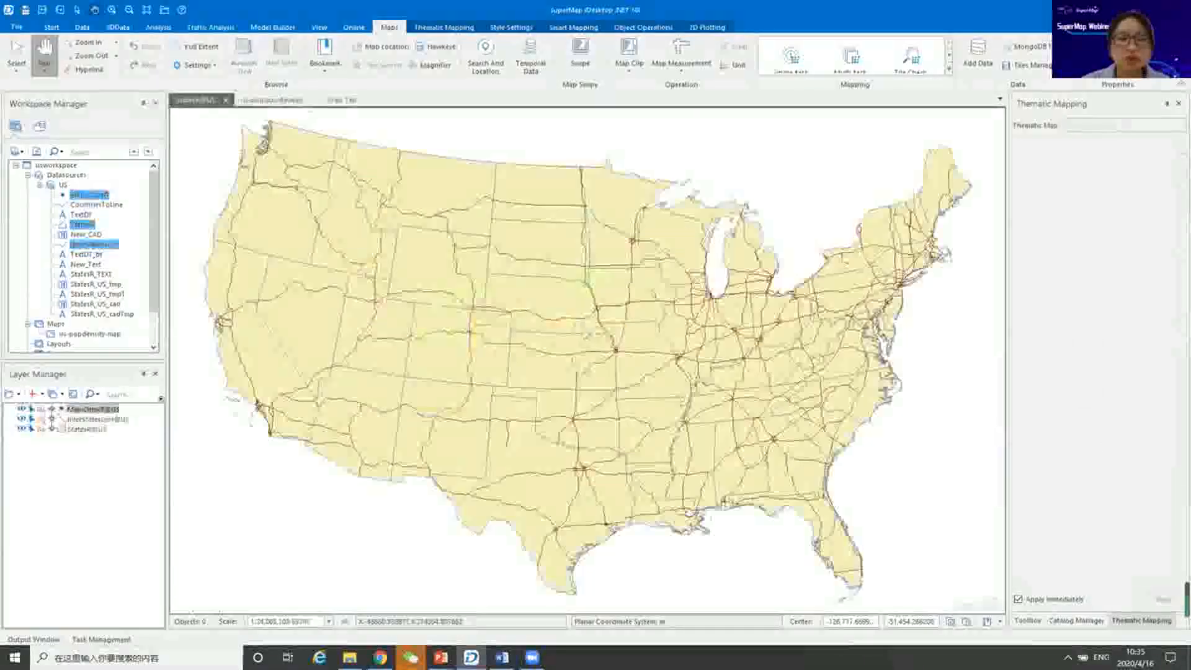
pyautogui.moveTo(583, 333)
pyautogui.mouseDown()
pyautogui.moveTo(585, 348)
pyautogui.moveTo(583, 317)
pyautogui.mouseUp()
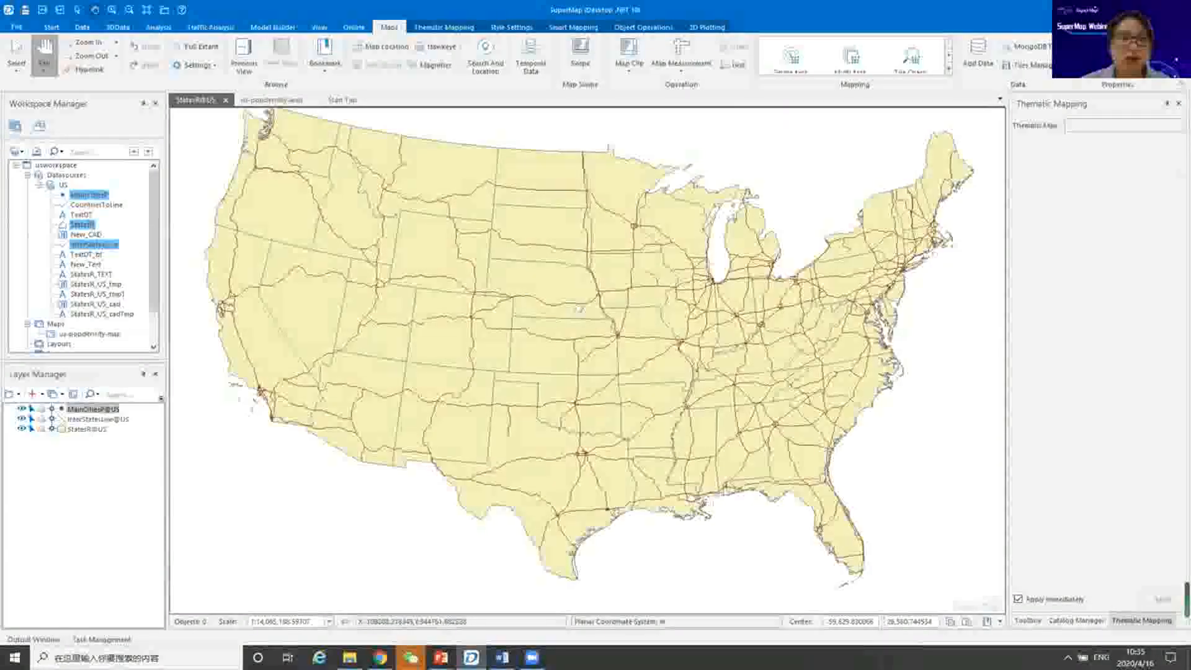
pyautogui.moveTo(525, 267)
pyautogui.mouseDown()
pyautogui.moveTo(529, 286)
pyautogui.moveTo(525, 275)
pyautogui.mouseUp()
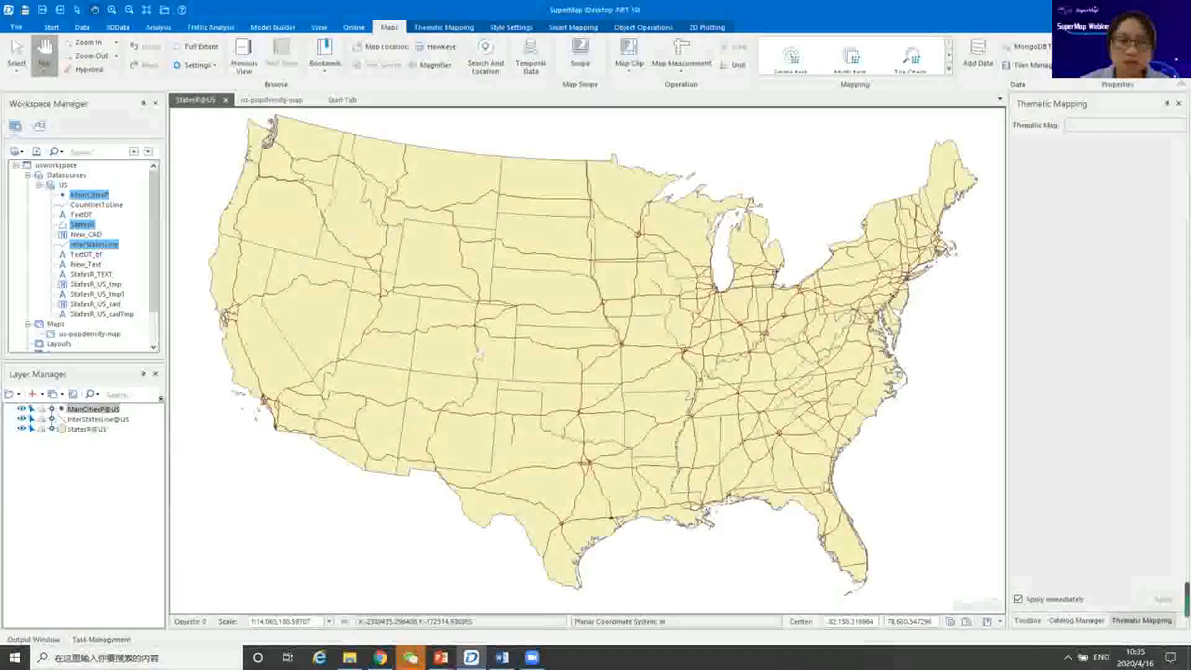
# Open the layer style settings of InterStatesLine@US and apply line symbol 44 to the roads.
pyautogui.click(72, 421)
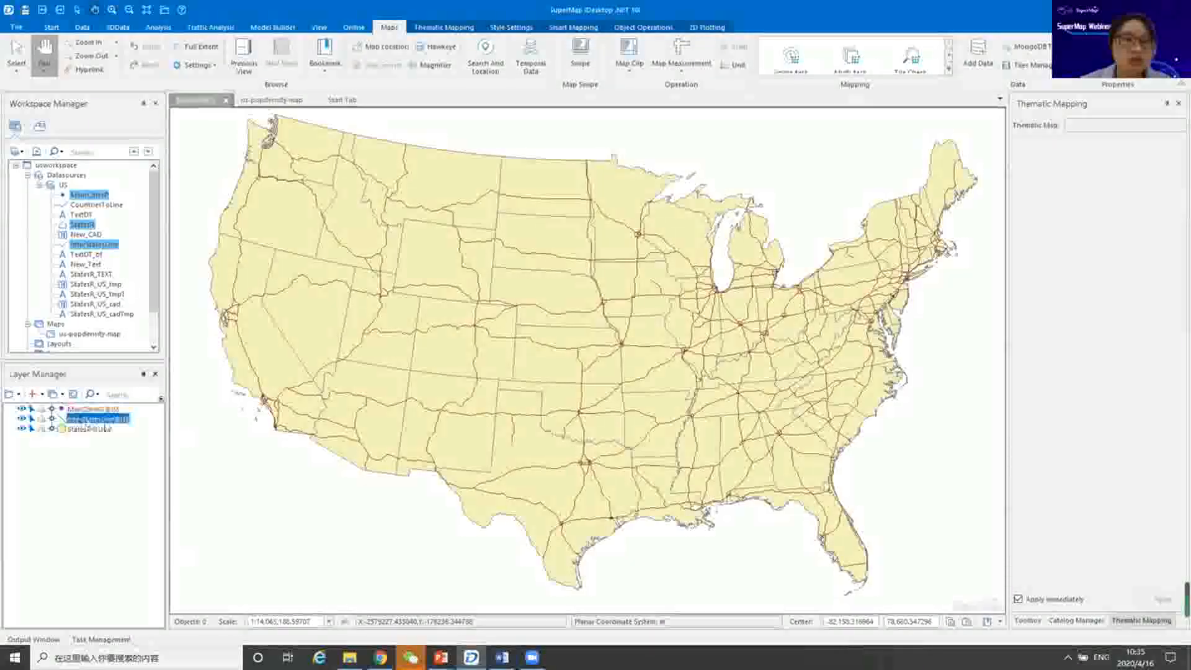
pyautogui.rightClick(80, 424)
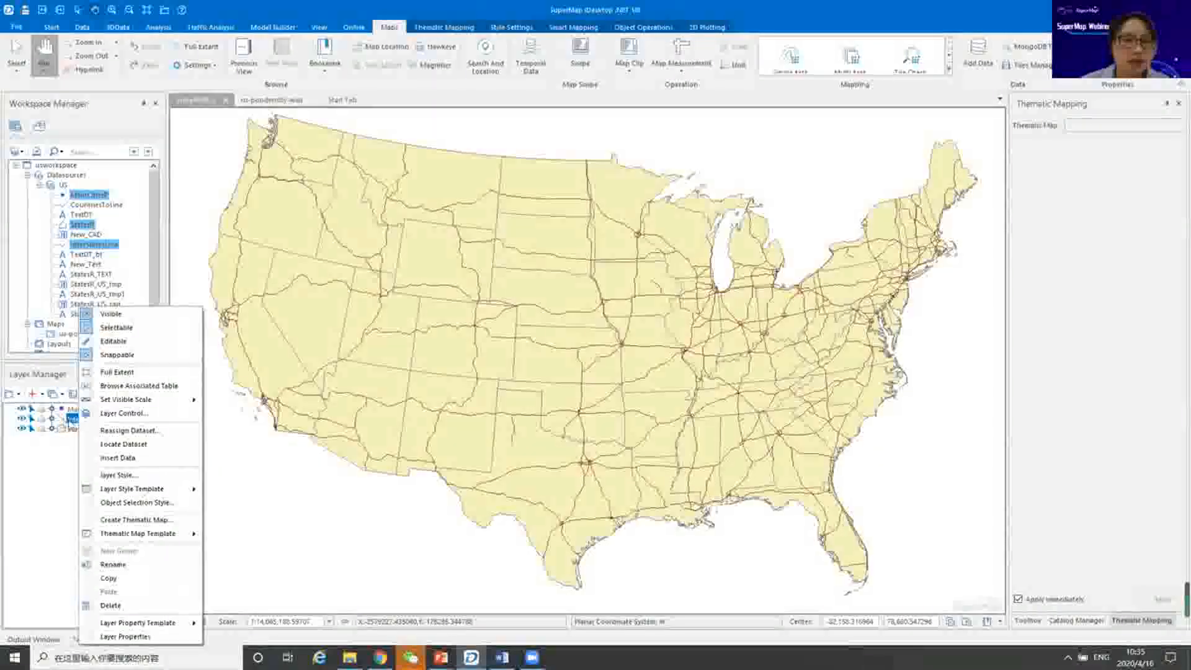
pyautogui.click(119, 476)
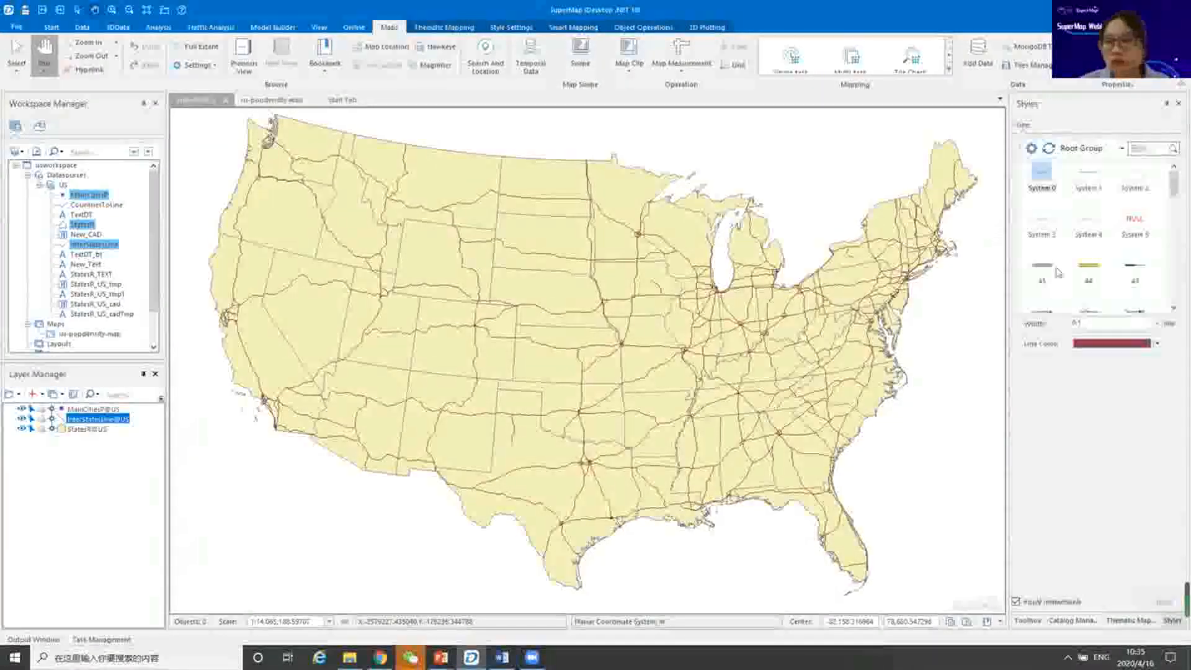
pyautogui.scroll(-3, 1175, 215)
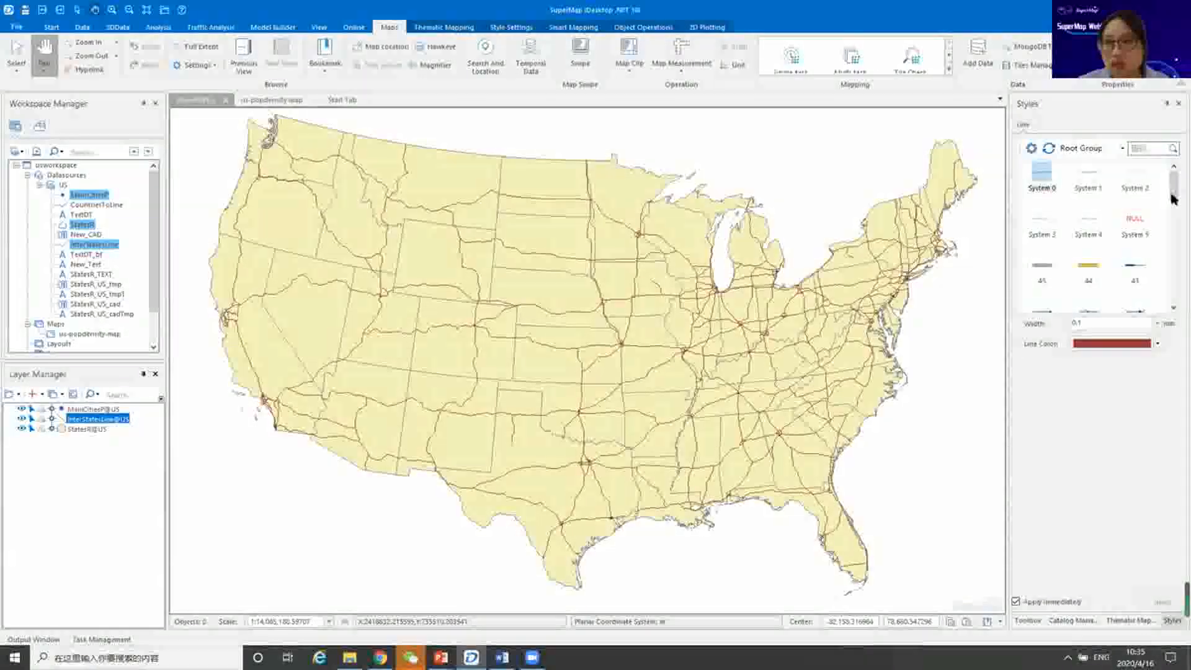
pyautogui.moveTo(1171, 283); pyautogui.dragTo(1172, 177)
pyautogui.click(1089, 239)
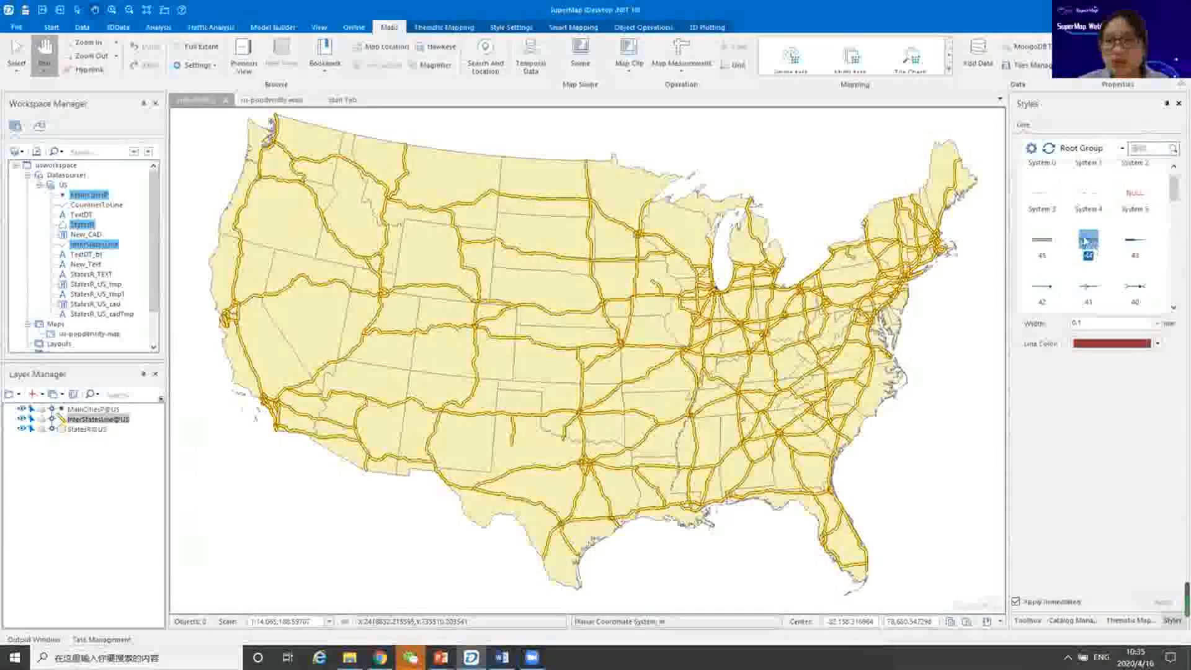
# Open the Line Symbol Selector and look through the Transportation line symbols for each scale group, from 1:250000 to 1:500.
pyautogui.click(1032, 150)
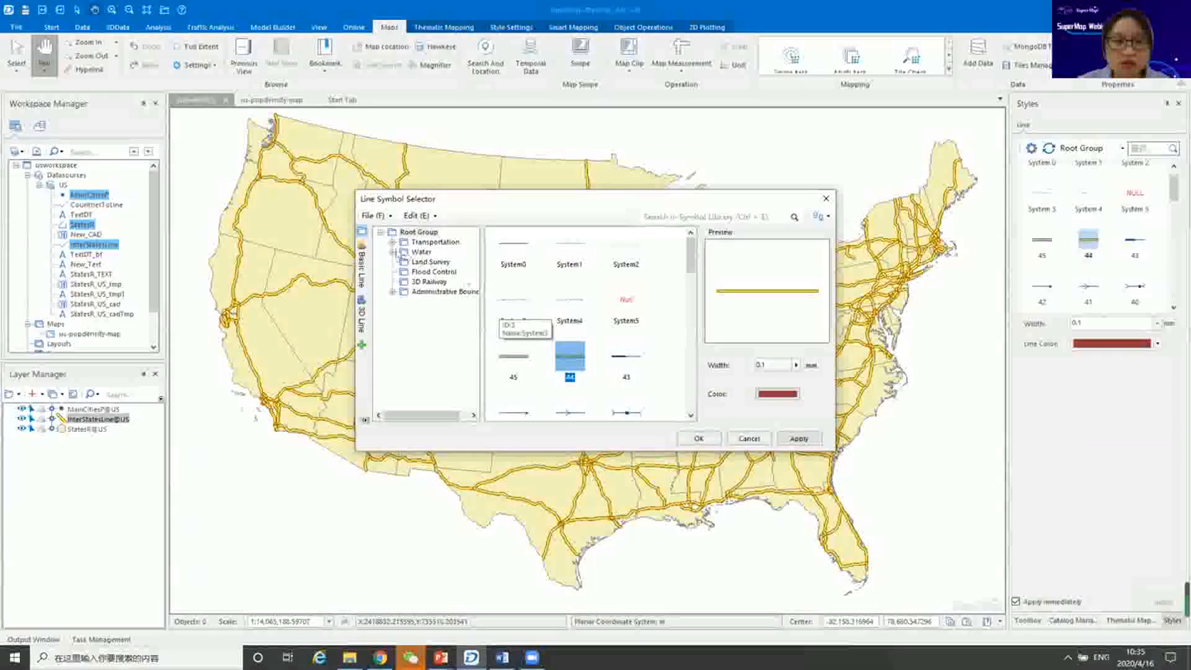
pyautogui.click(393, 242)
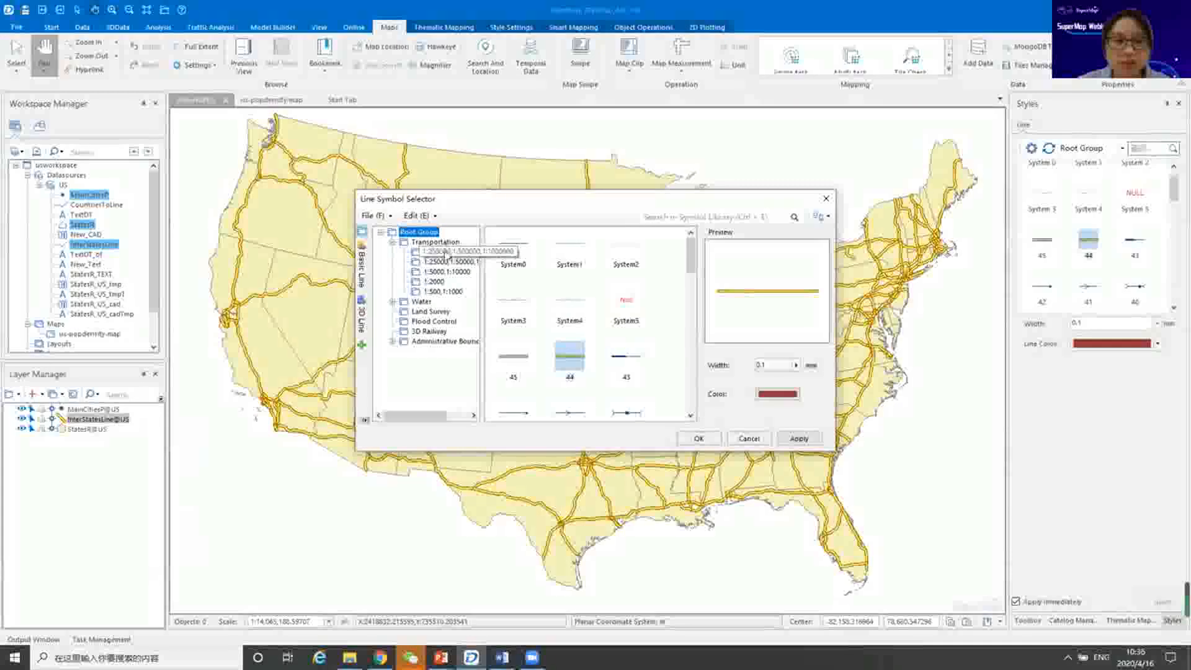
pyautogui.click(434, 251)
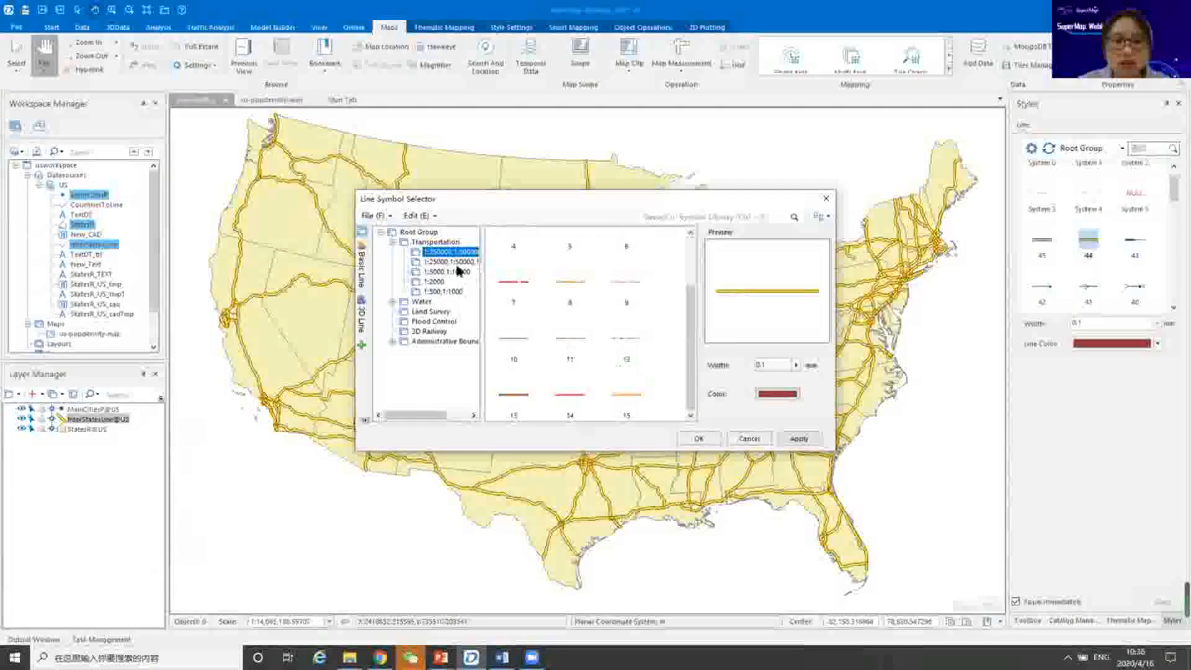
pyautogui.click(450, 261)
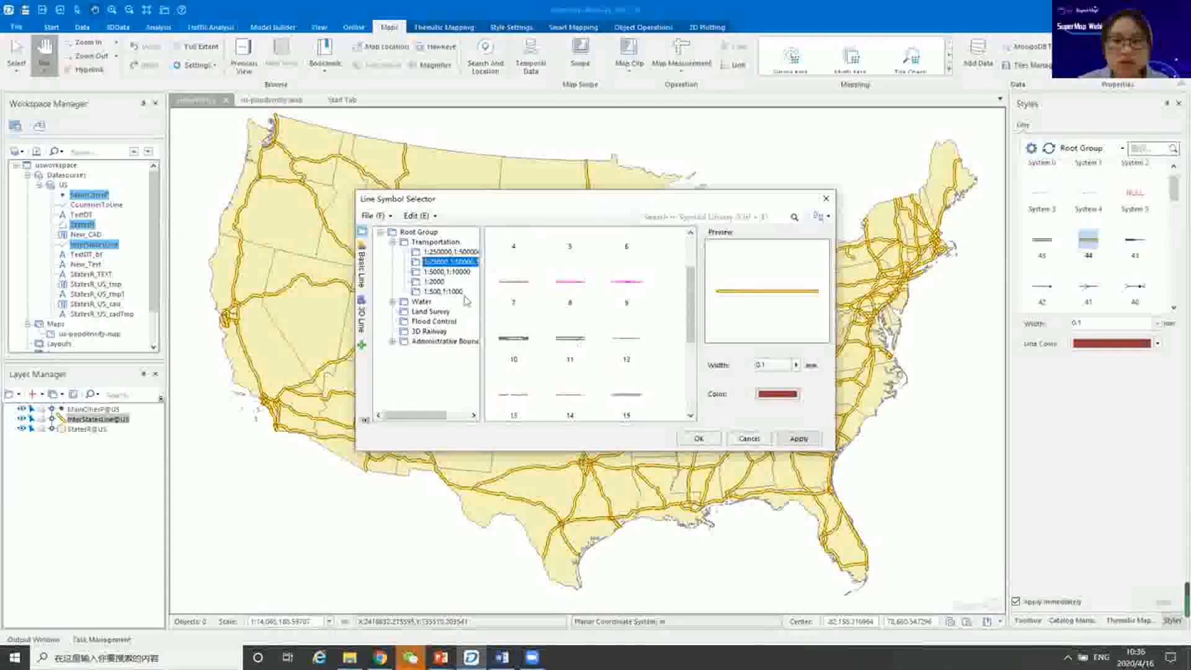
pyautogui.click(442, 272)
pyautogui.click(434, 282)
pyautogui.click(439, 292)
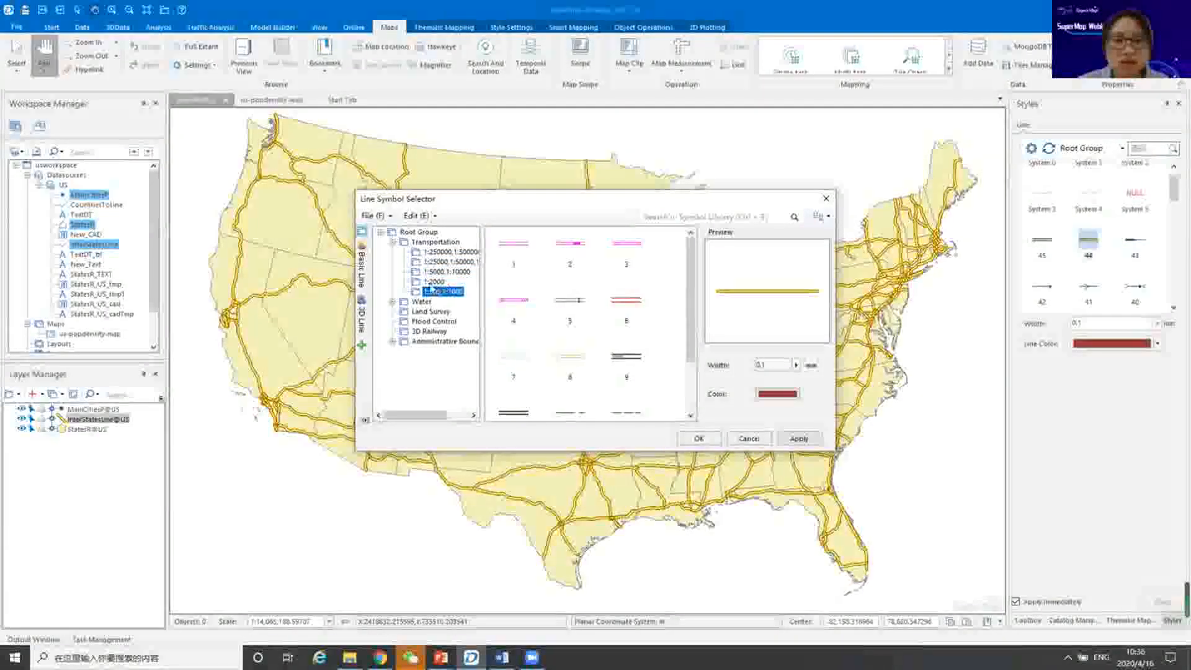
pyautogui.click(439, 251)
# Look through the First Class and Second Class road symbols in the LineLibrary of the Basic Line library.
pyautogui.click(364, 273)
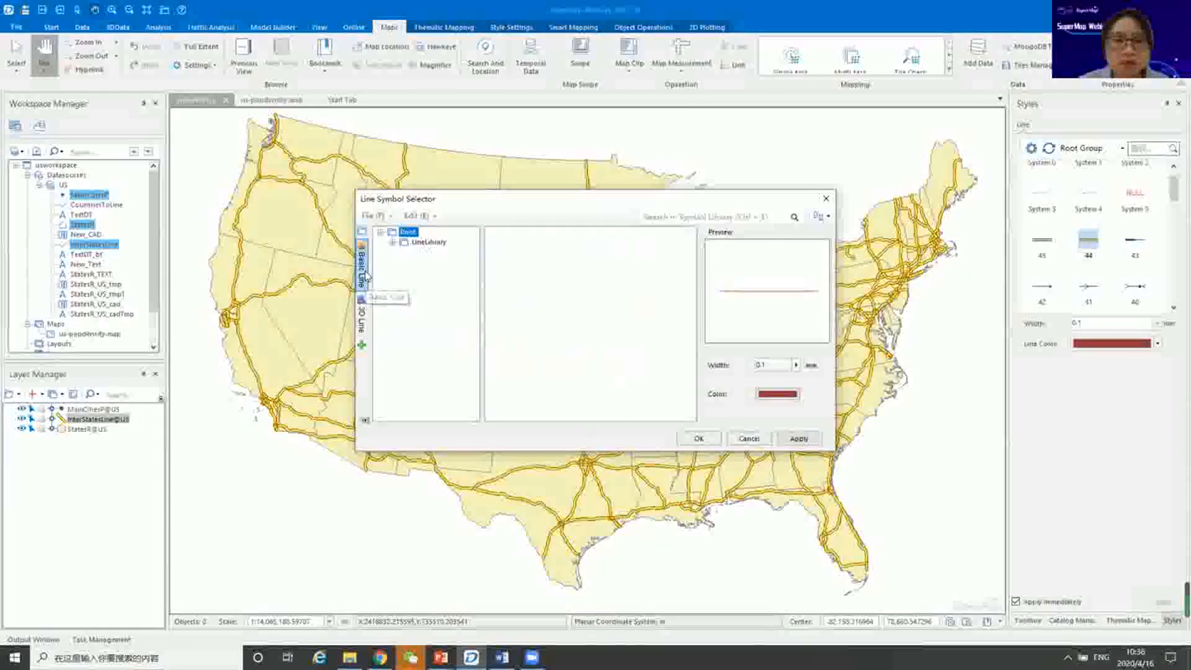
pyautogui.click(392, 242)
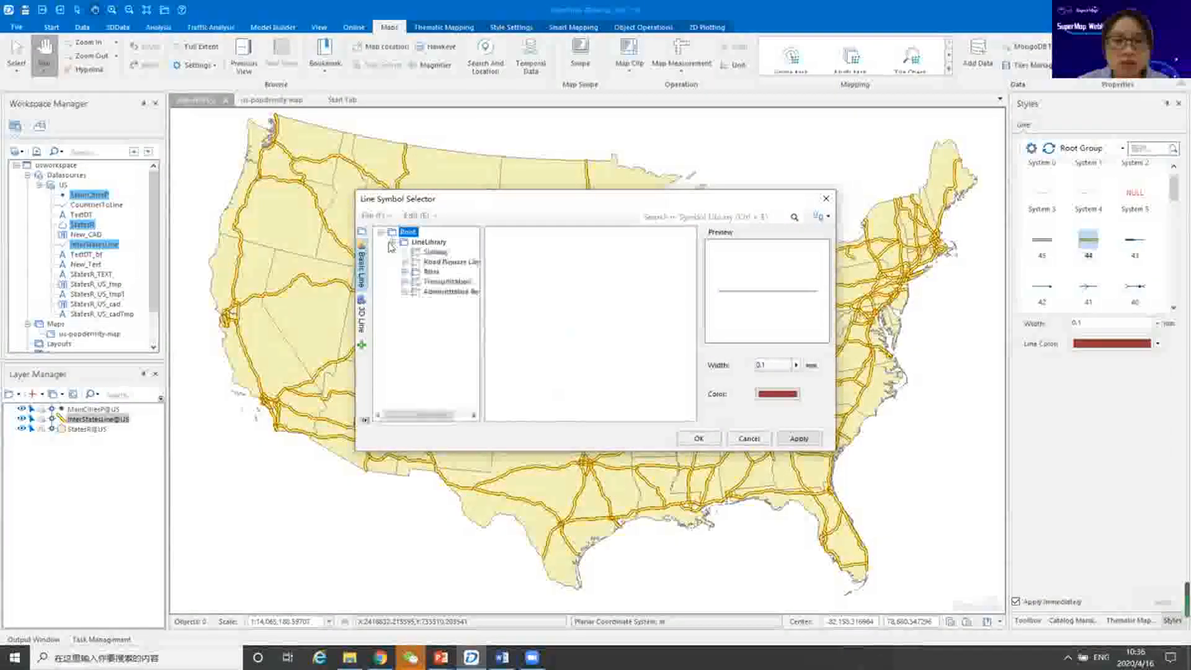
pyautogui.click(438, 262)
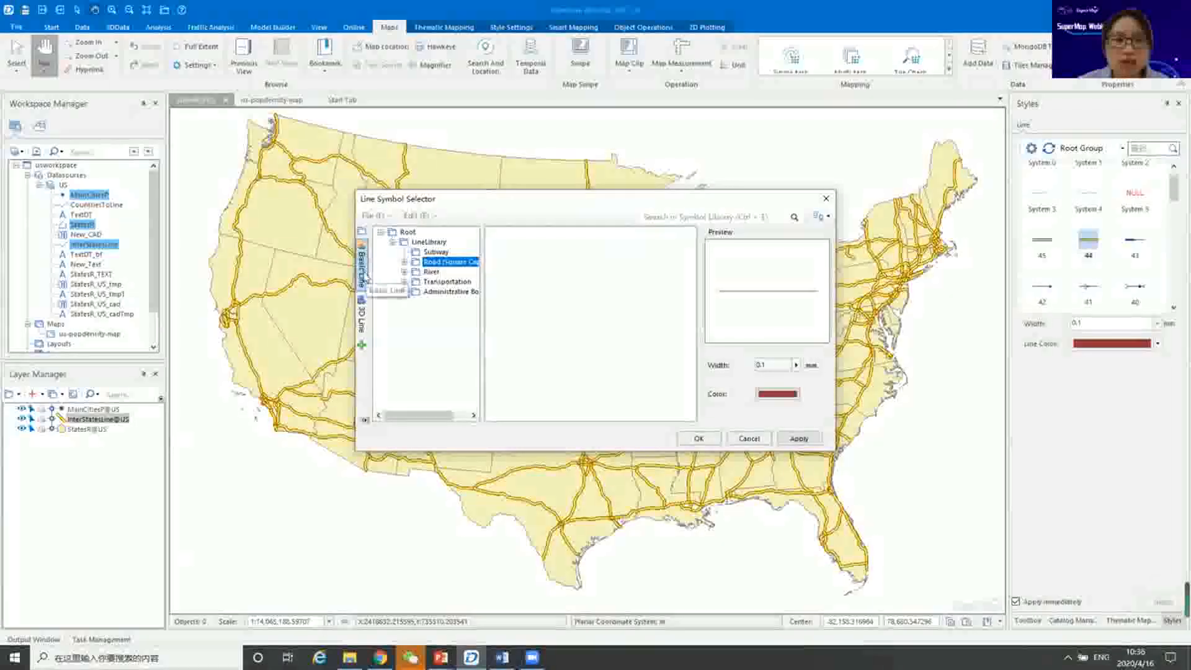
pyautogui.click(404, 261)
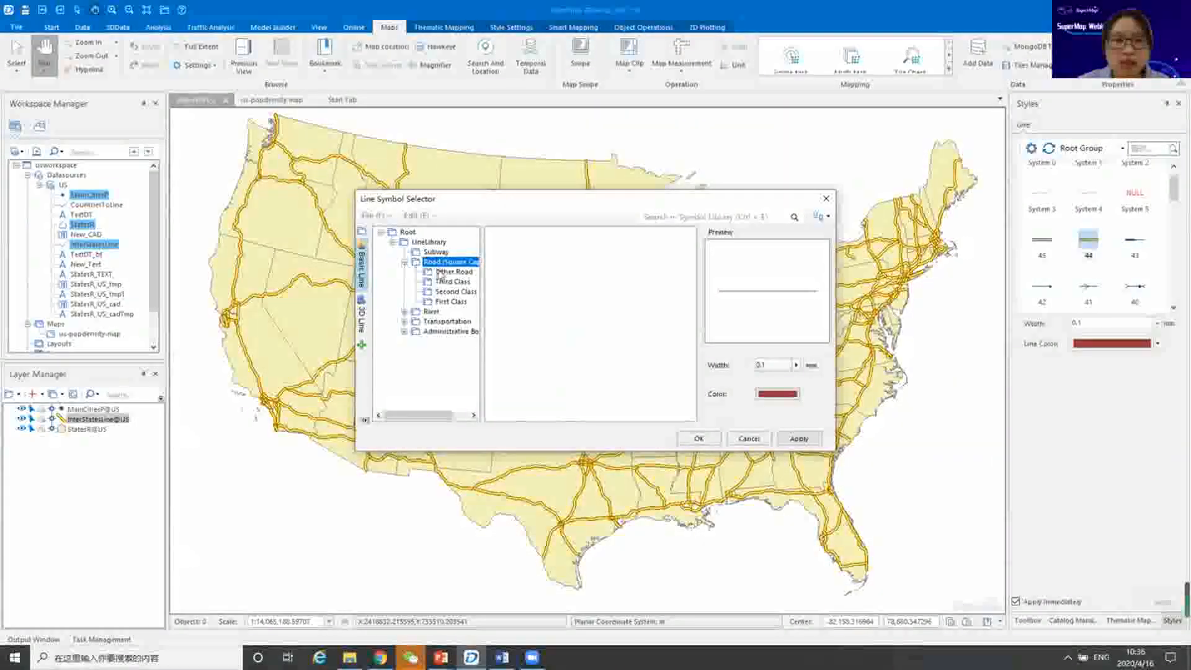
pyautogui.click(452, 301)
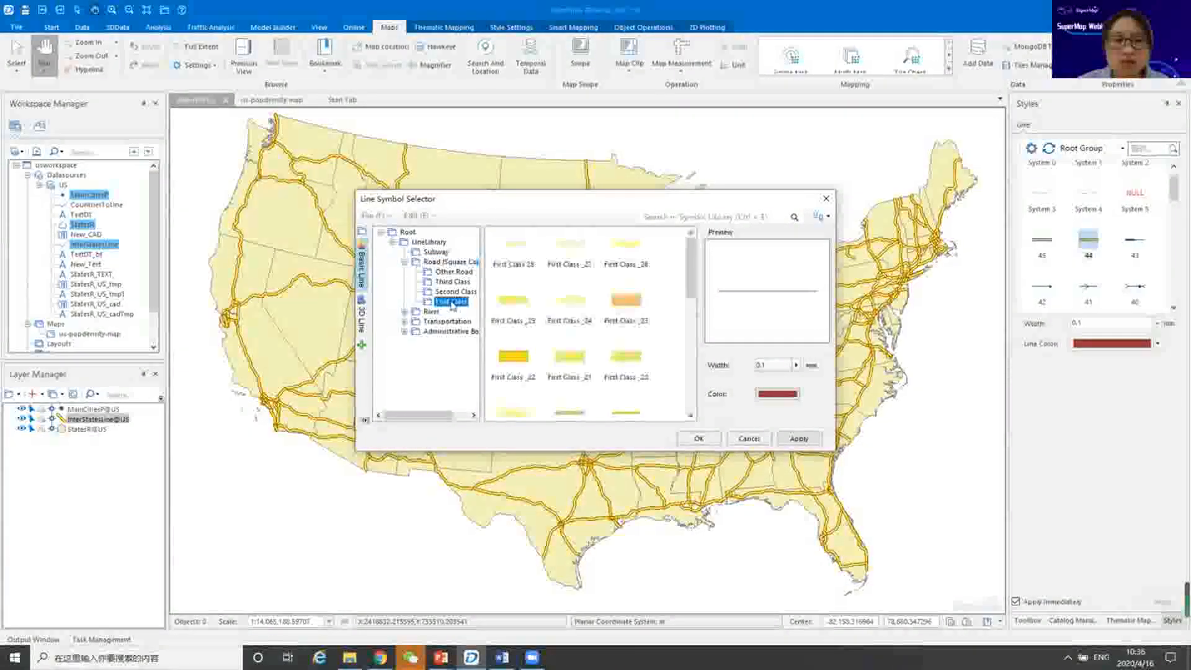
pyautogui.click(456, 291)
pyautogui.scroll(-3, 598, 313)
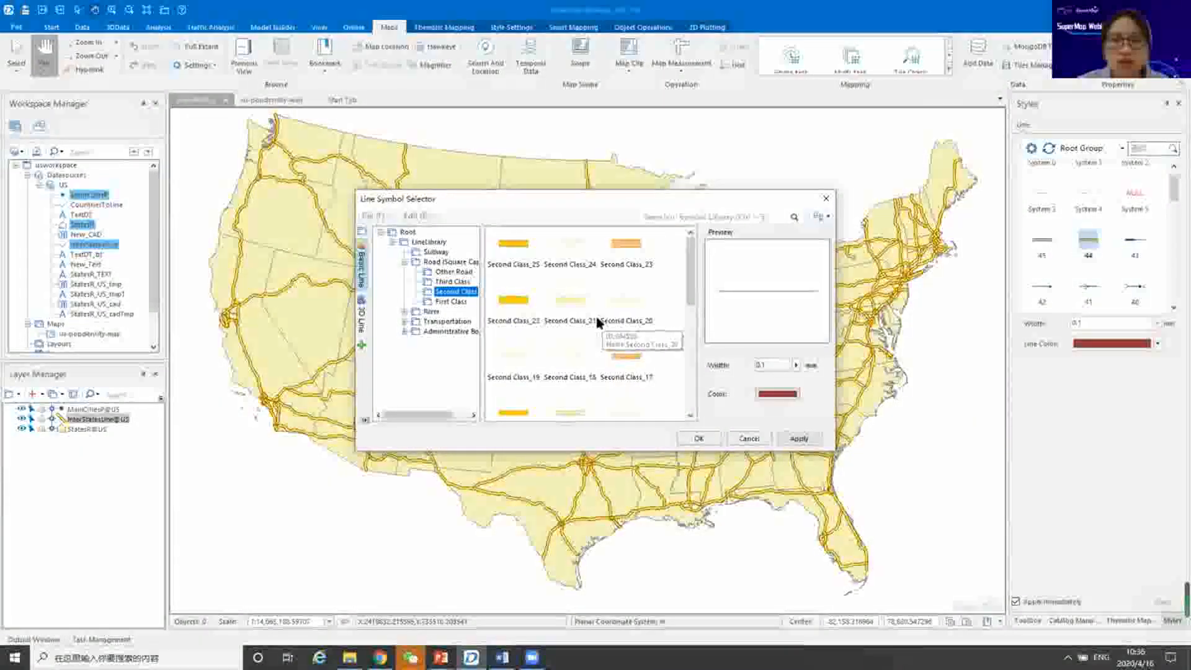
pyautogui.scroll(-1, 597, 329)
# Try the First Class_11 and First Class_2 road symbols on the interstate lines.
pyautogui.click(456, 303)
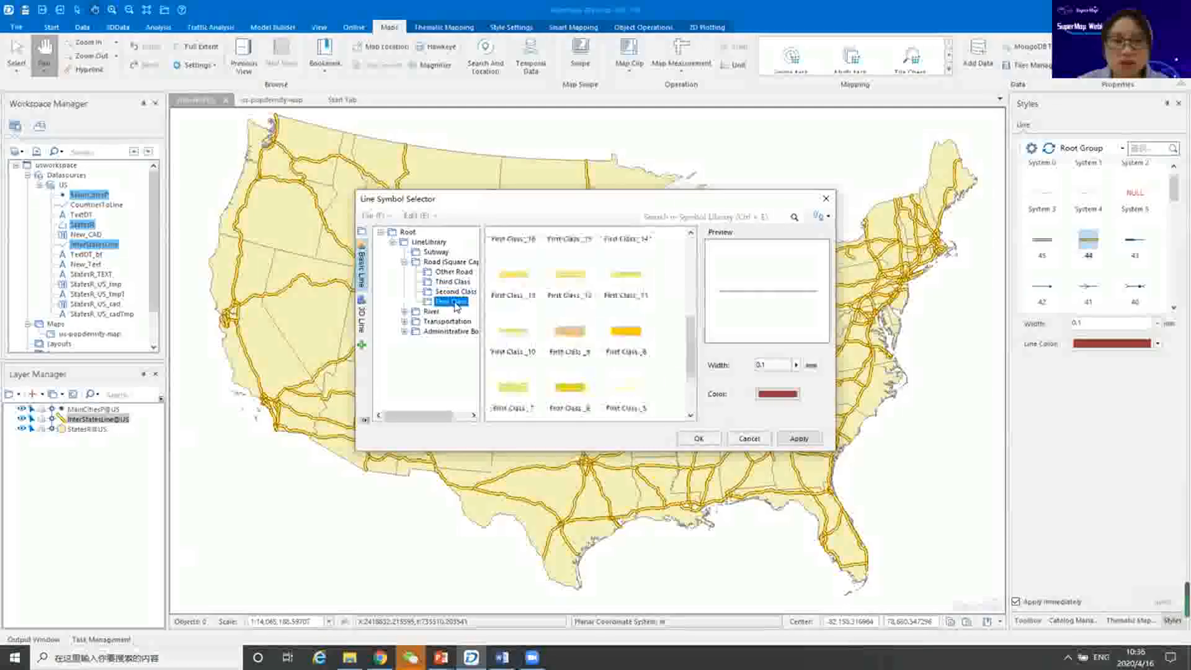
pyautogui.click(626, 275)
pyautogui.click(800, 439)
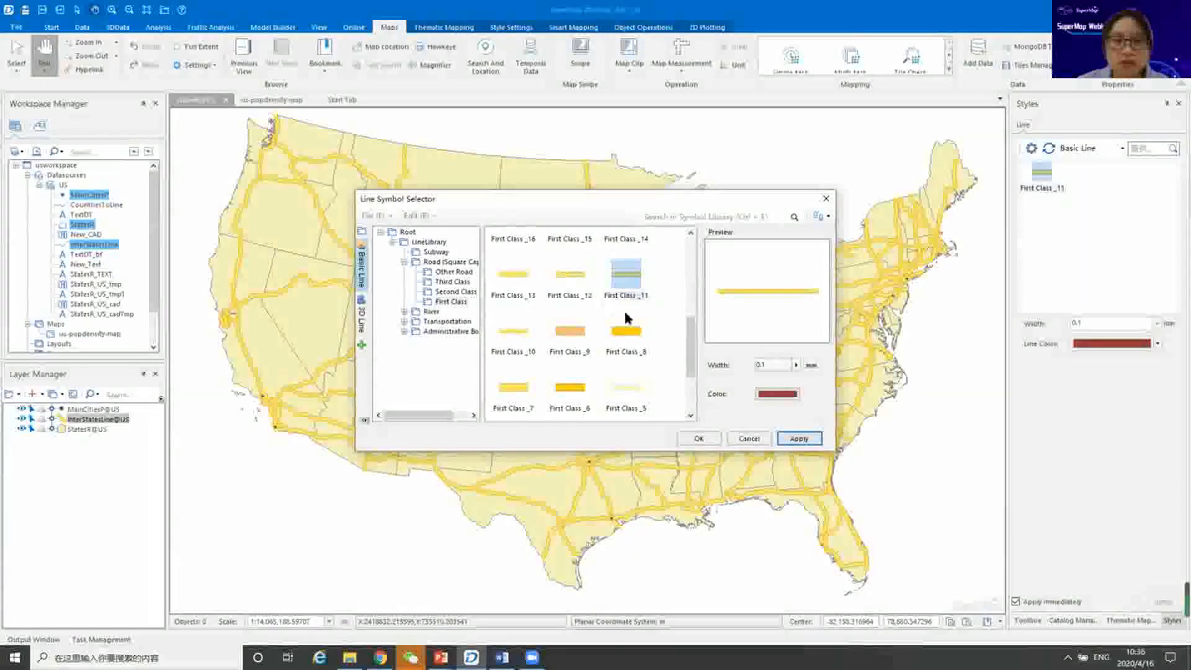
pyautogui.scroll(-3, 639, 302)
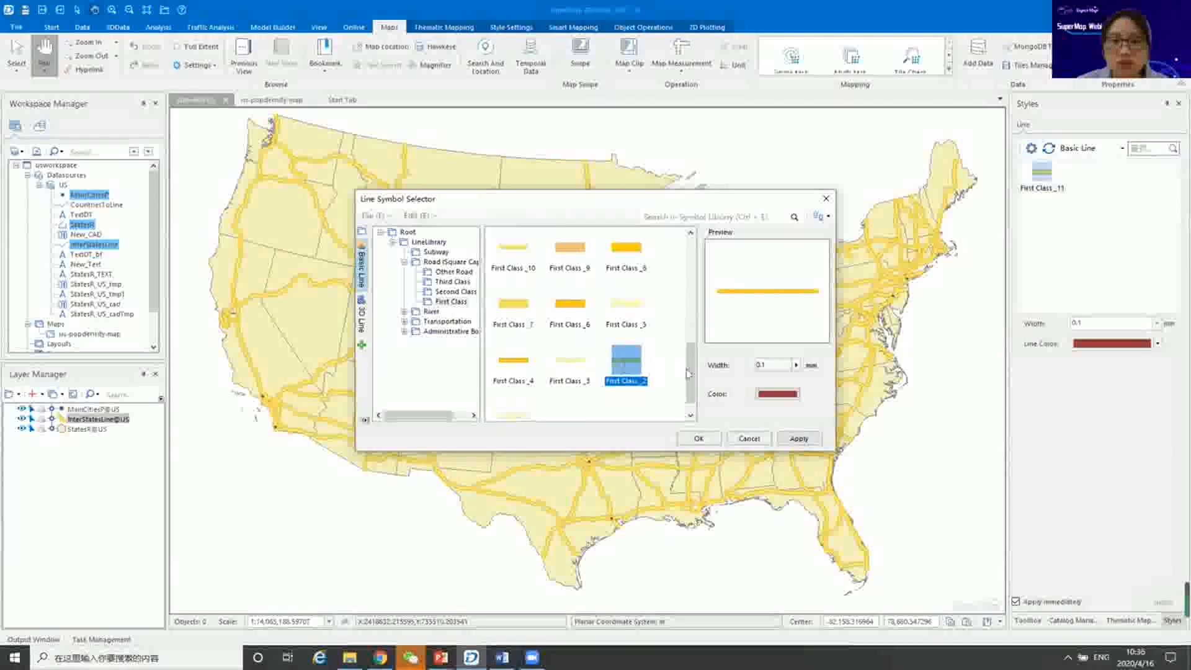
pyautogui.click(800, 439)
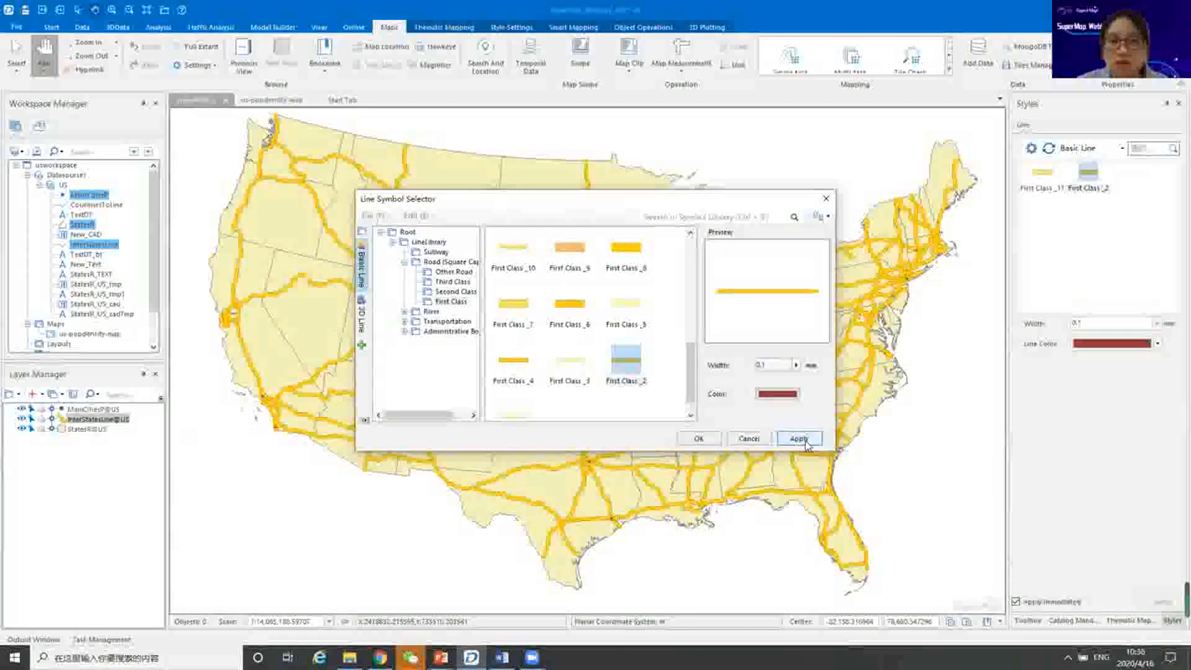
# Compare the Second Class road symbols and apply Second Class_16 to the interstate lines.
pyautogui.scroll(-1, 631, 385)
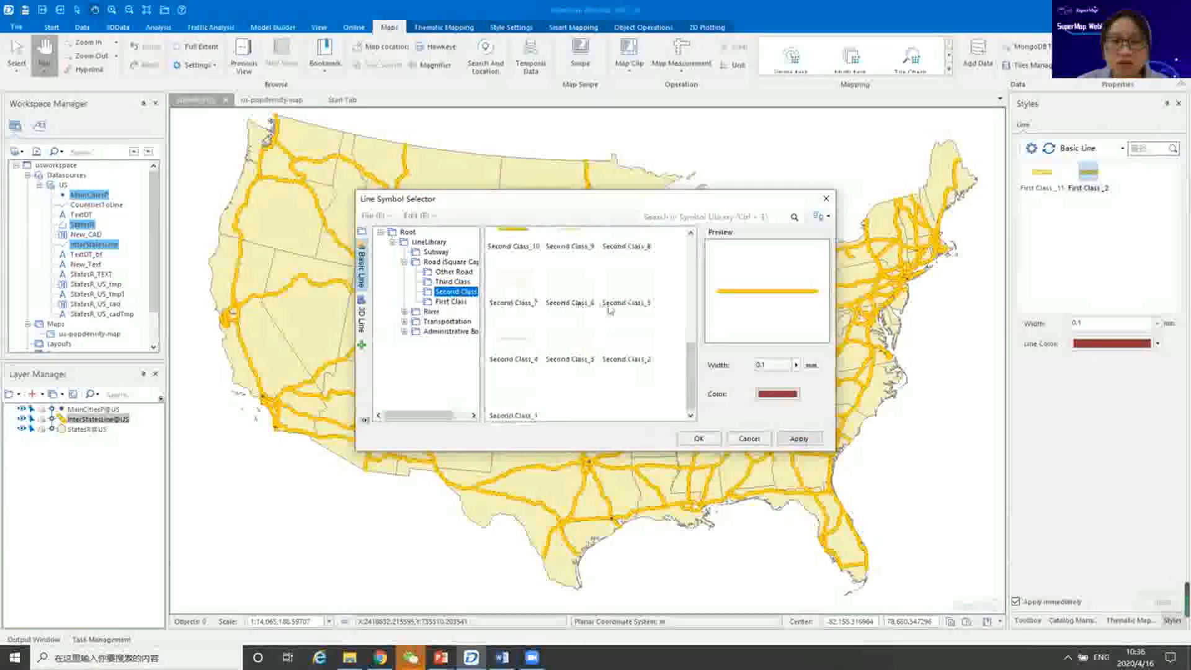
pyautogui.scroll(4, 610, 310)
pyautogui.click(625, 310)
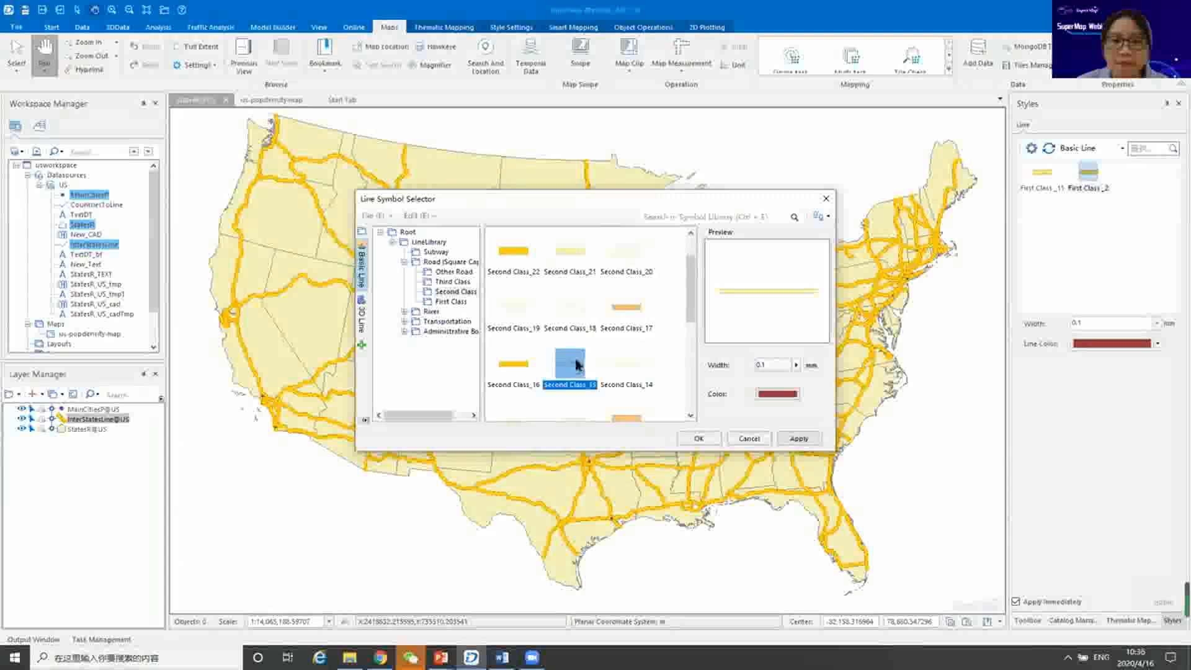
pyautogui.scroll(-3, 568, 366)
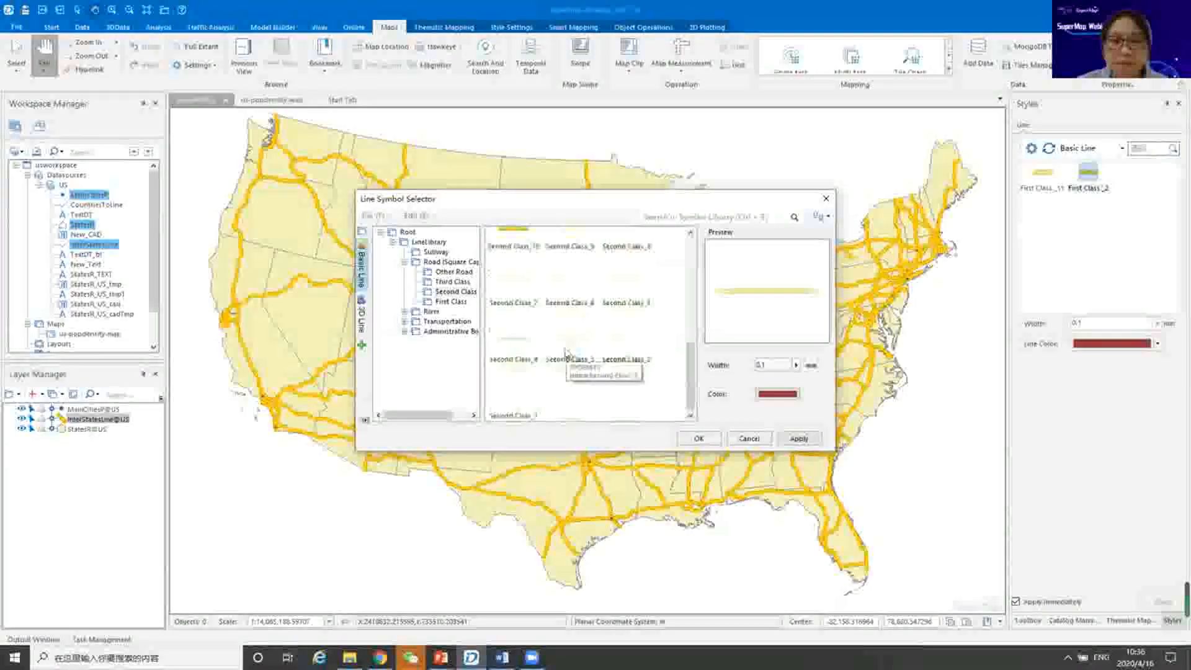
pyautogui.scroll(3, 532, 321)
pyautogui.click(513, 363)
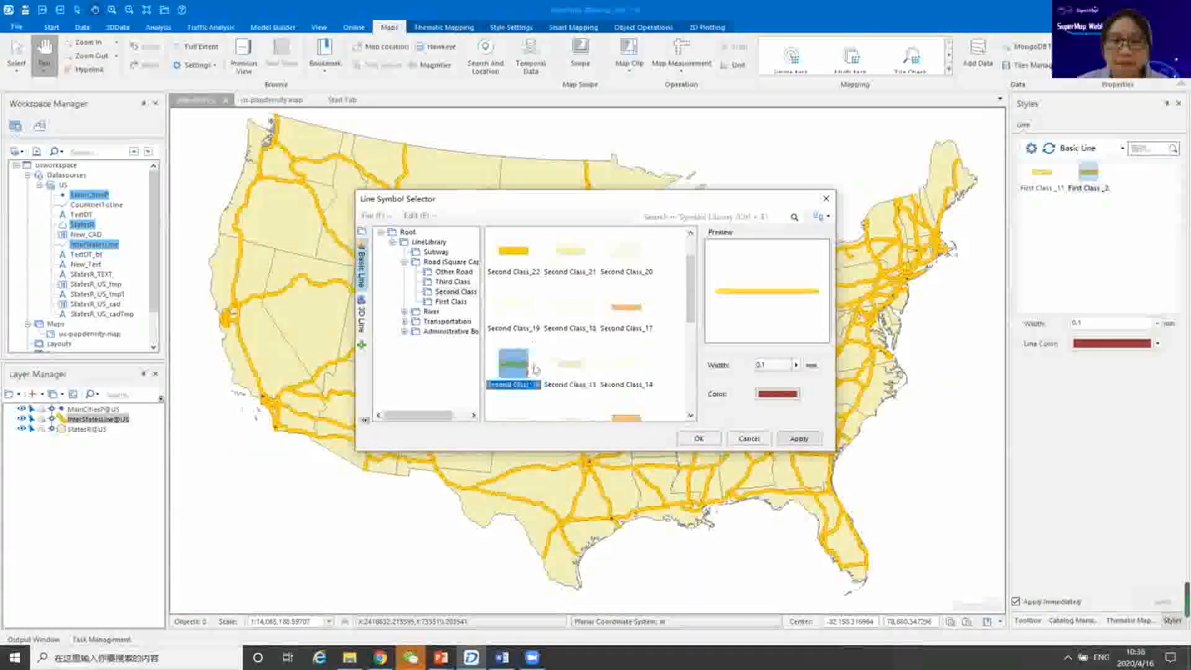
pyautogui.click(800, 438)
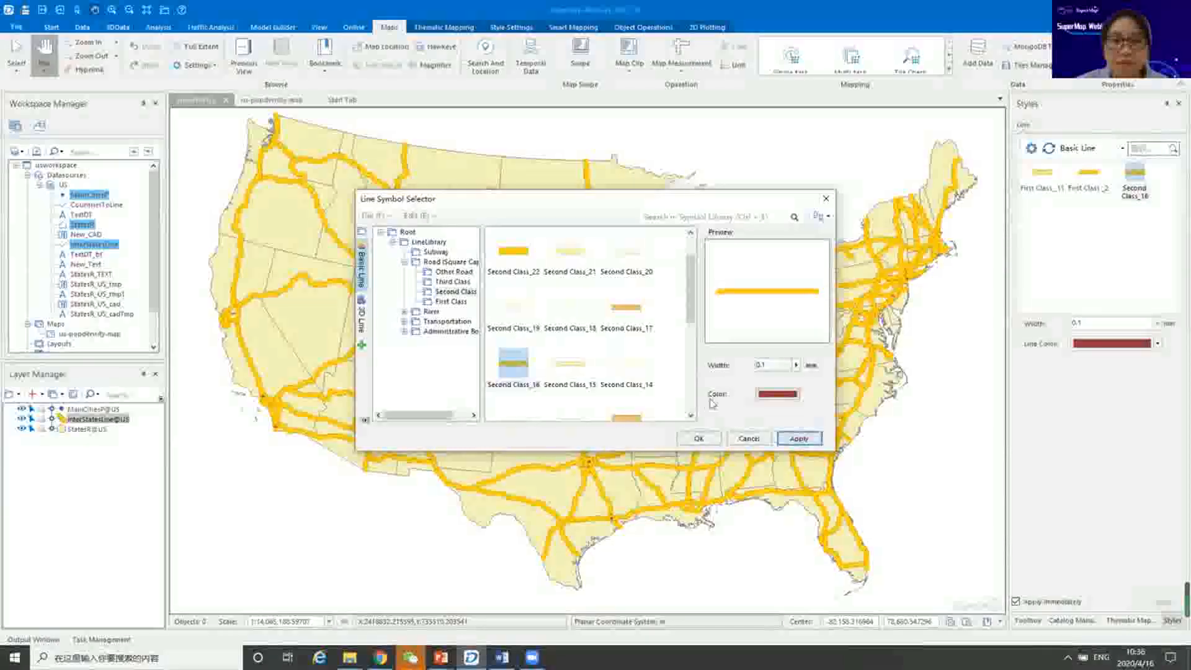
pyautogui.click(699, 439)
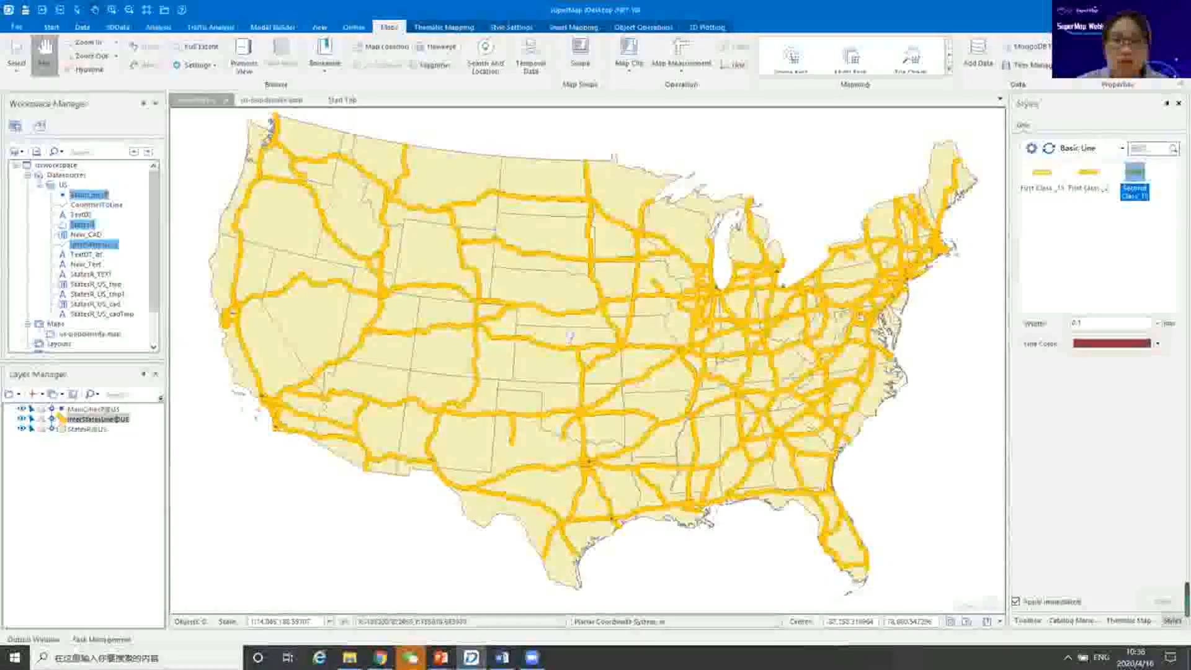
pyautogui.scroll(2, 561, 282)
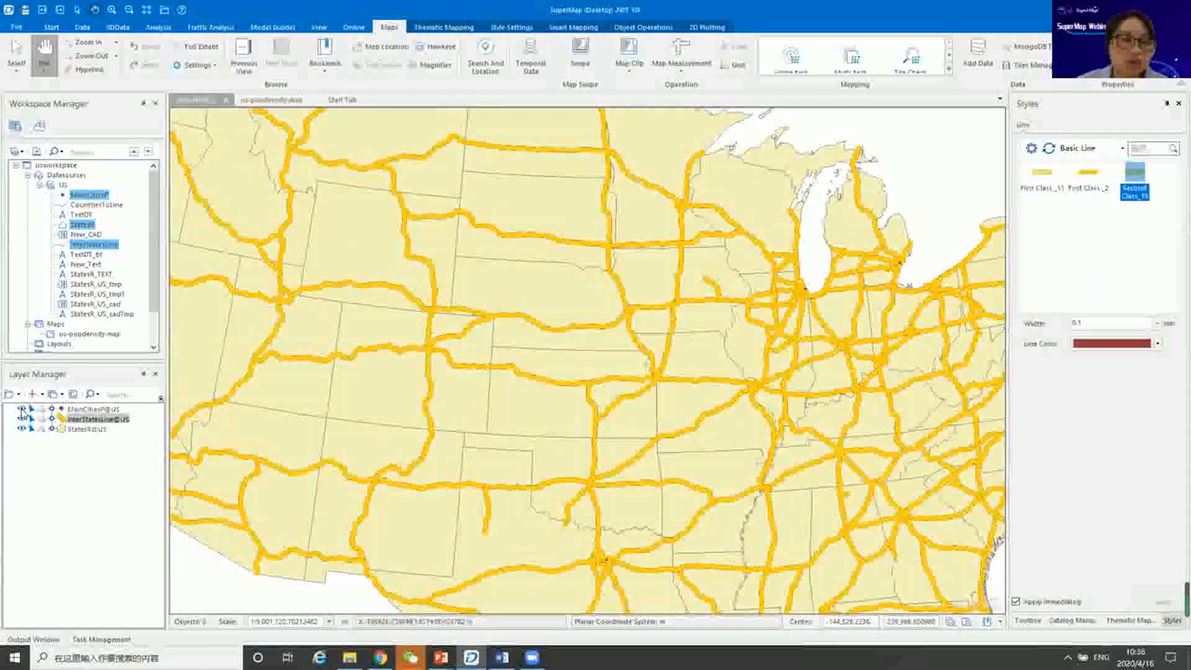
# Hide the MainCitiesP layer and switch the StatesR layer off and back on to view the interstate lines alone.
pyautogui.click(22, 429)
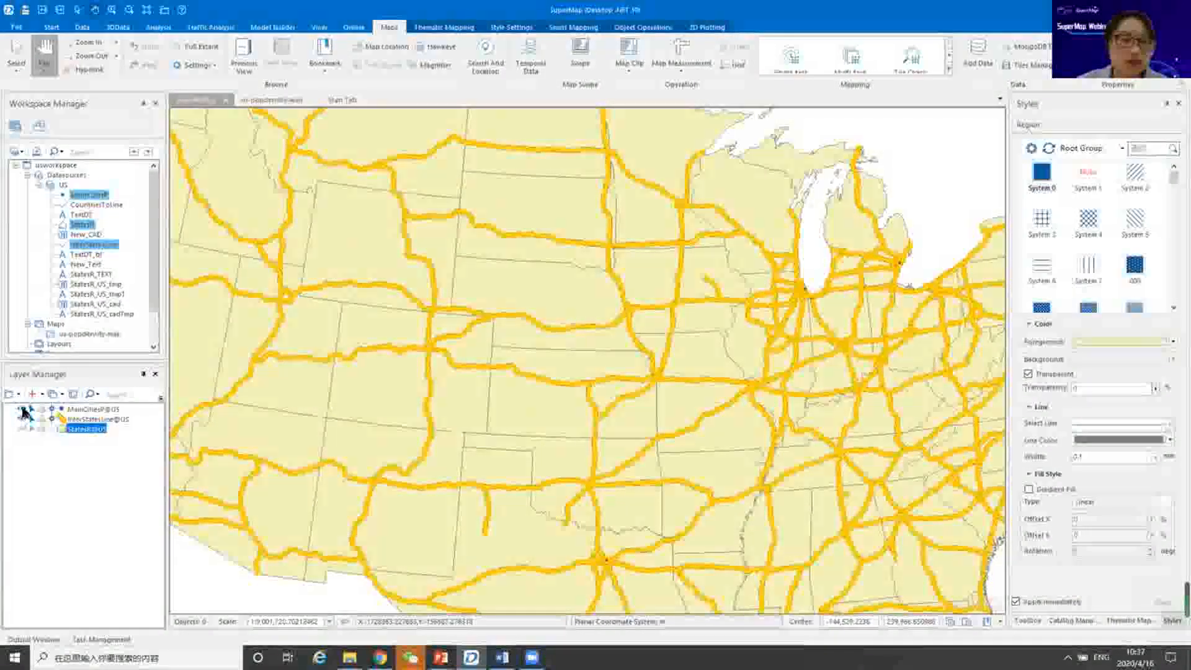
pyautogui.click(21, 429)
pyautogui.click(22, 409)
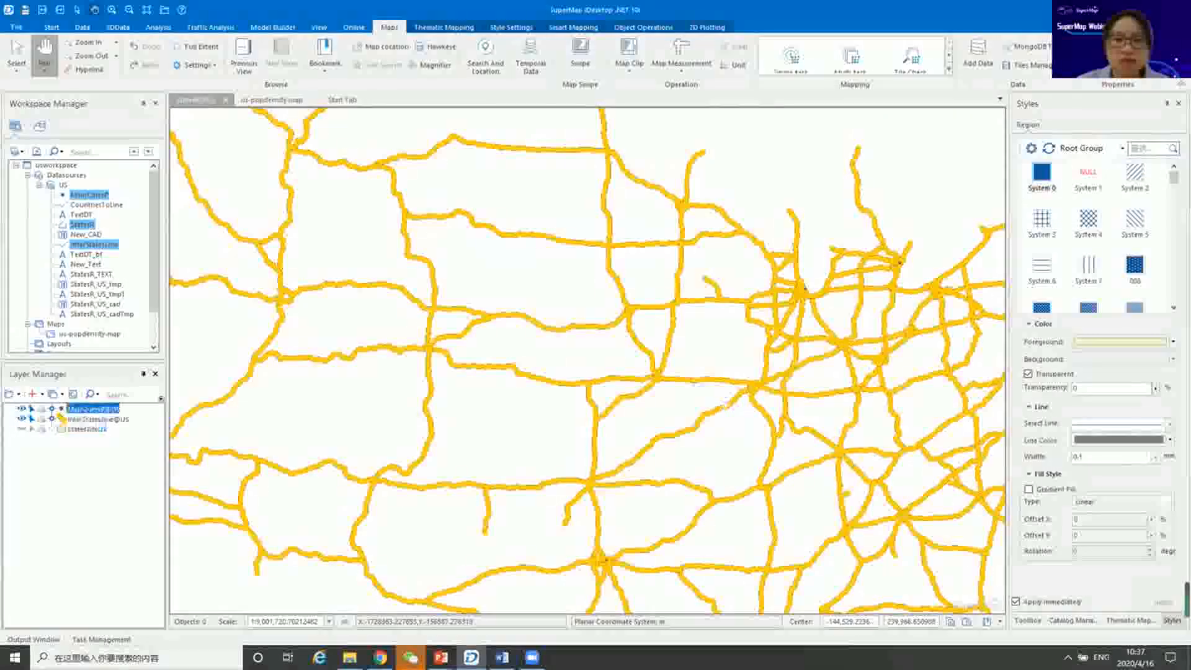
pyautogui.moveTo(724, 408); pyautogui.dragTo(642, 335)
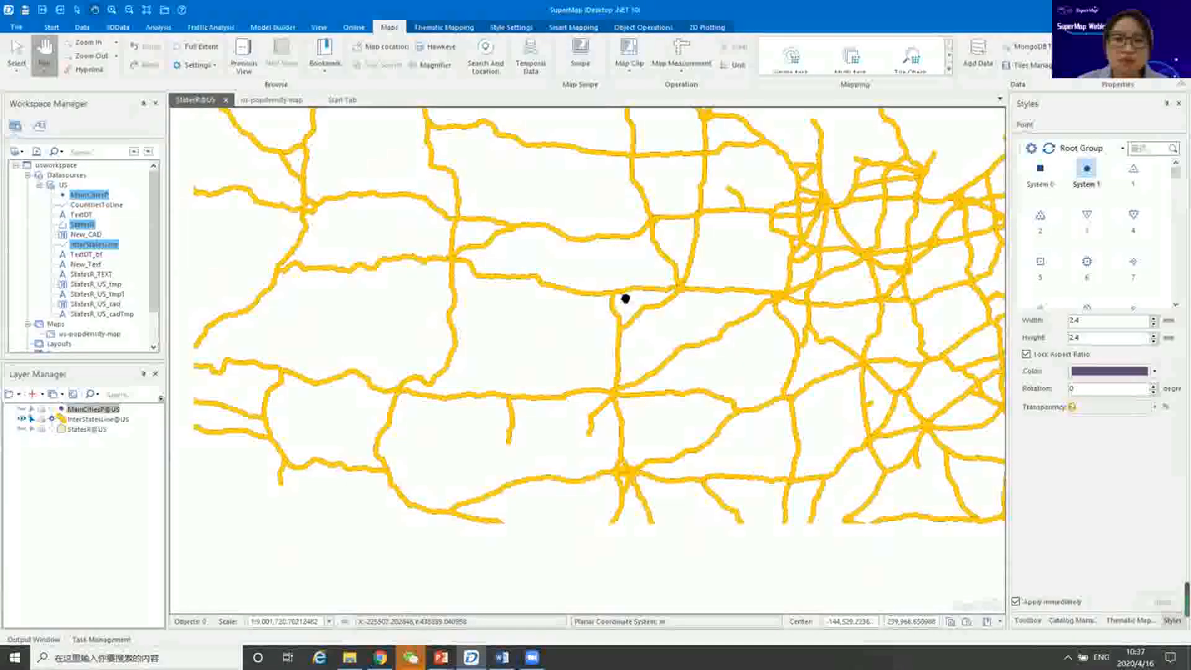
pyautogui.scroll(-3, 644, 334)
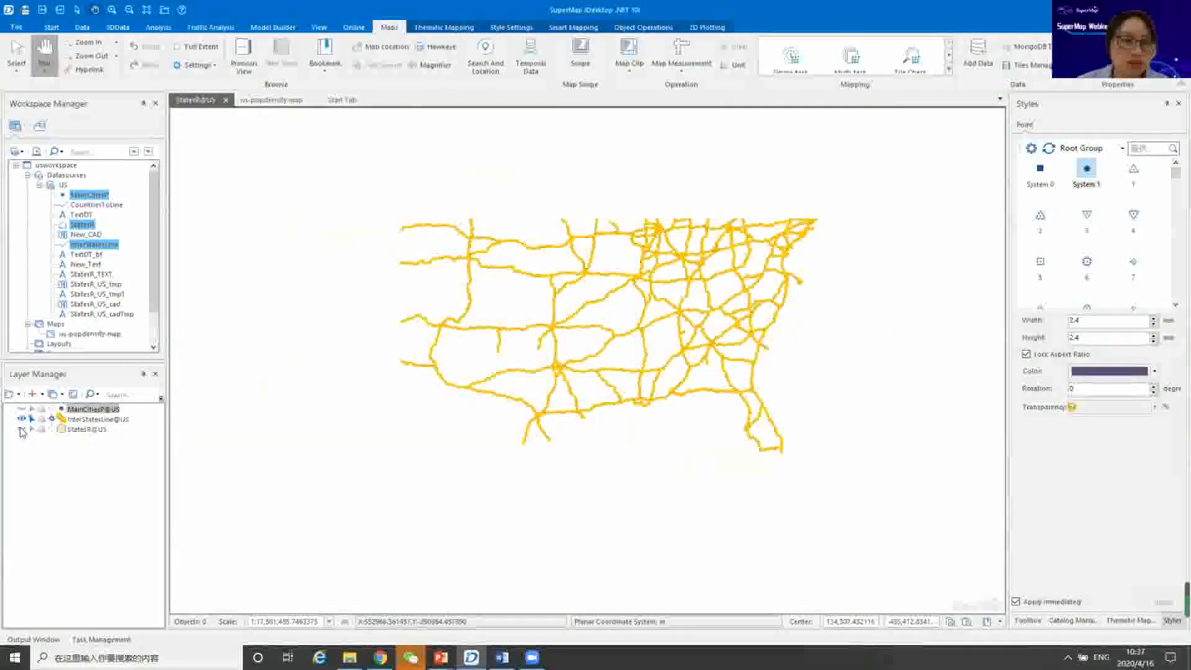
pyautogui.click(21, 429)
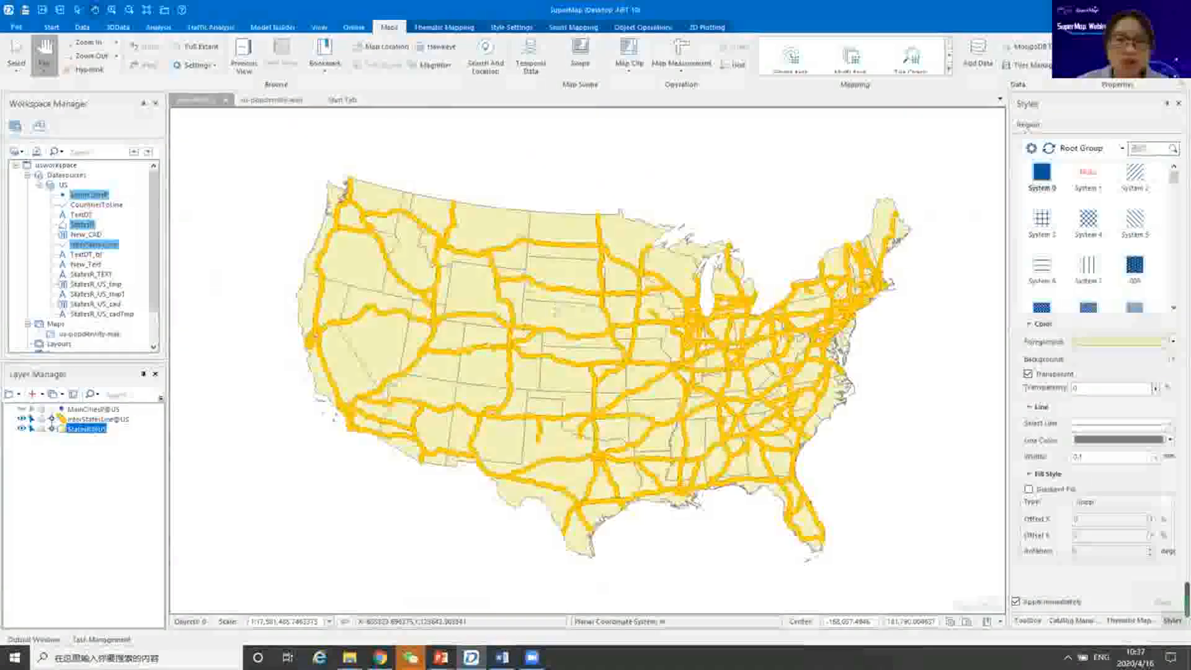
# Create a unique values thematic map from the StatesR layer using the Default template.
pyautogui.rightClick(93, 437)
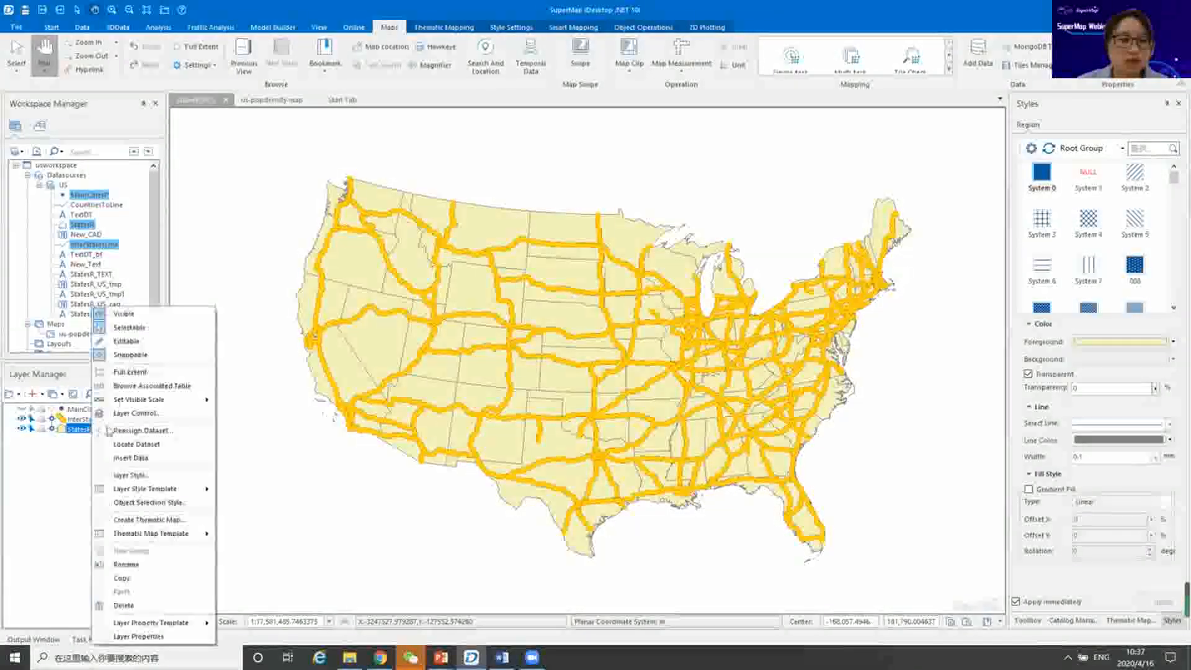
pyautogui.click(136, 520)
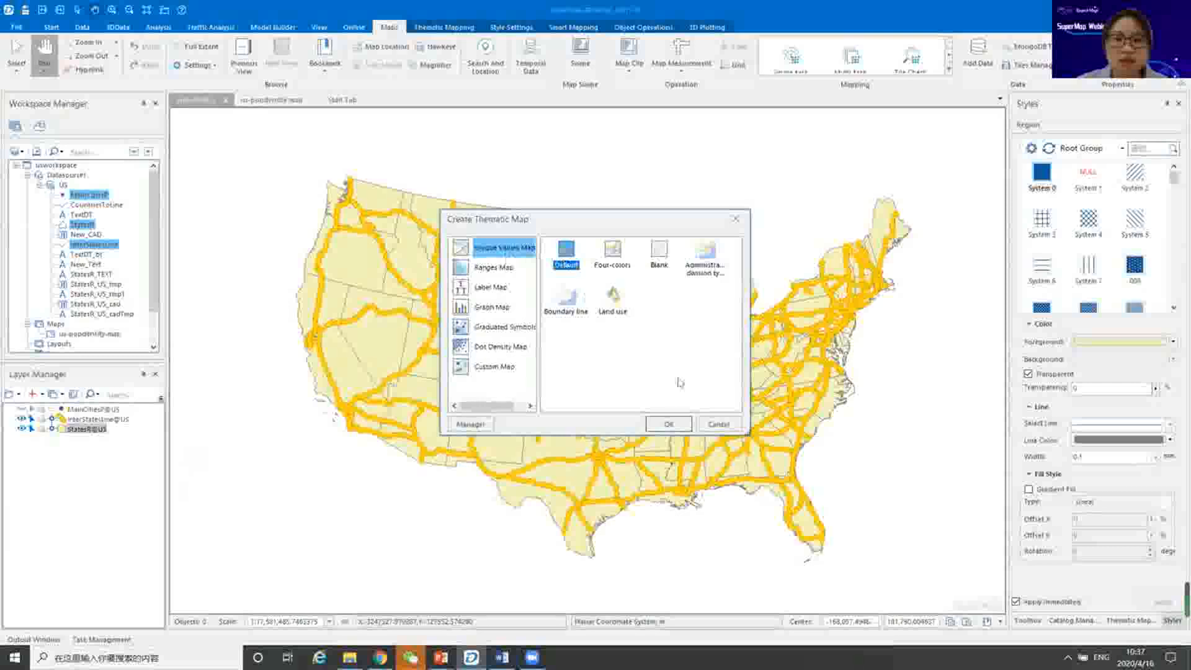
pyautogui.click(674, 425)
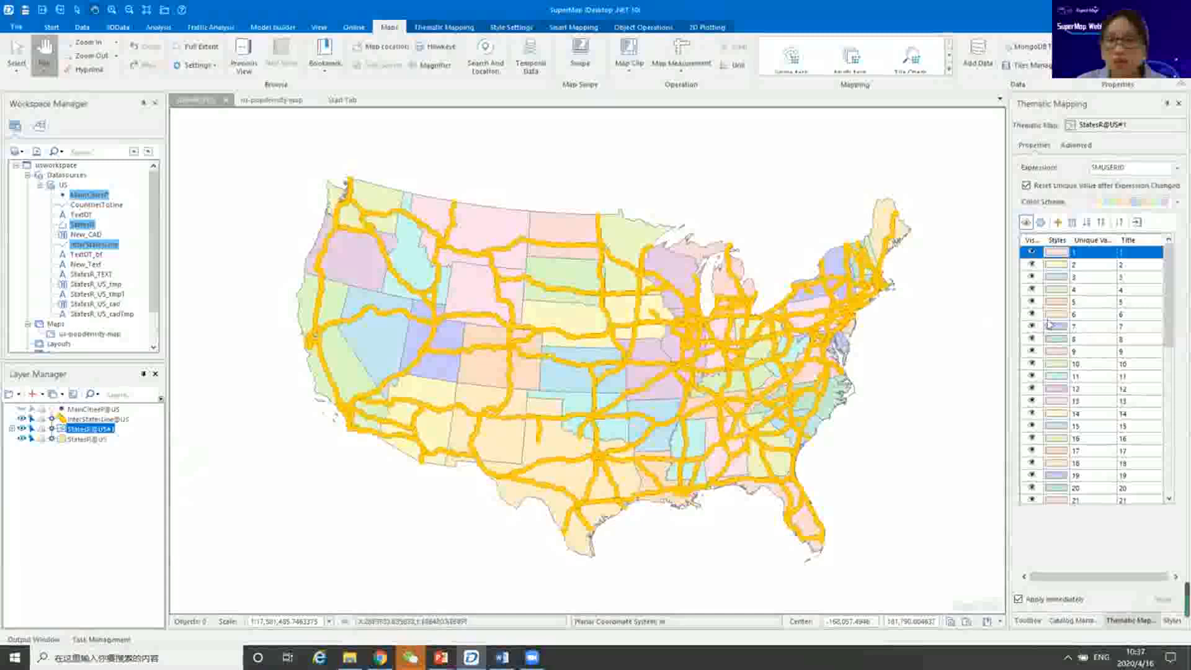
pyautogui.moveTo(1170, 304); pyautogui.dragTo(1162, 261)
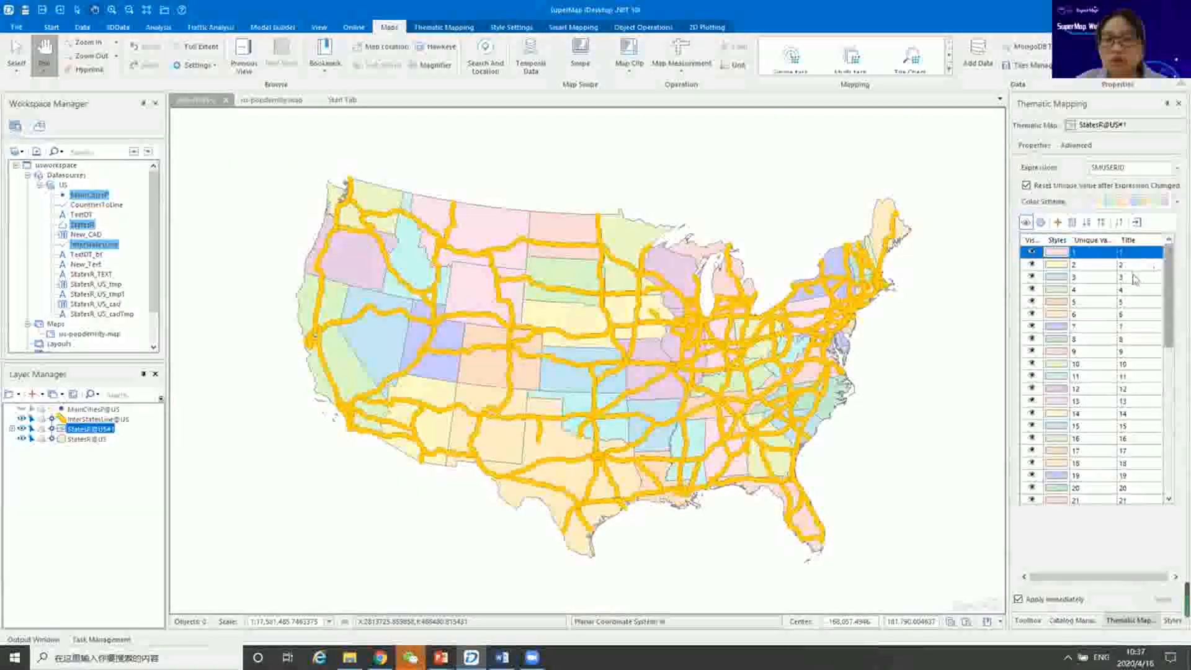
# Open the SQL Expression editor for the thematic map and look up the expression on PowerPoint's "Create thematic map layer" slide.
pyautogui.click(1174, 170)
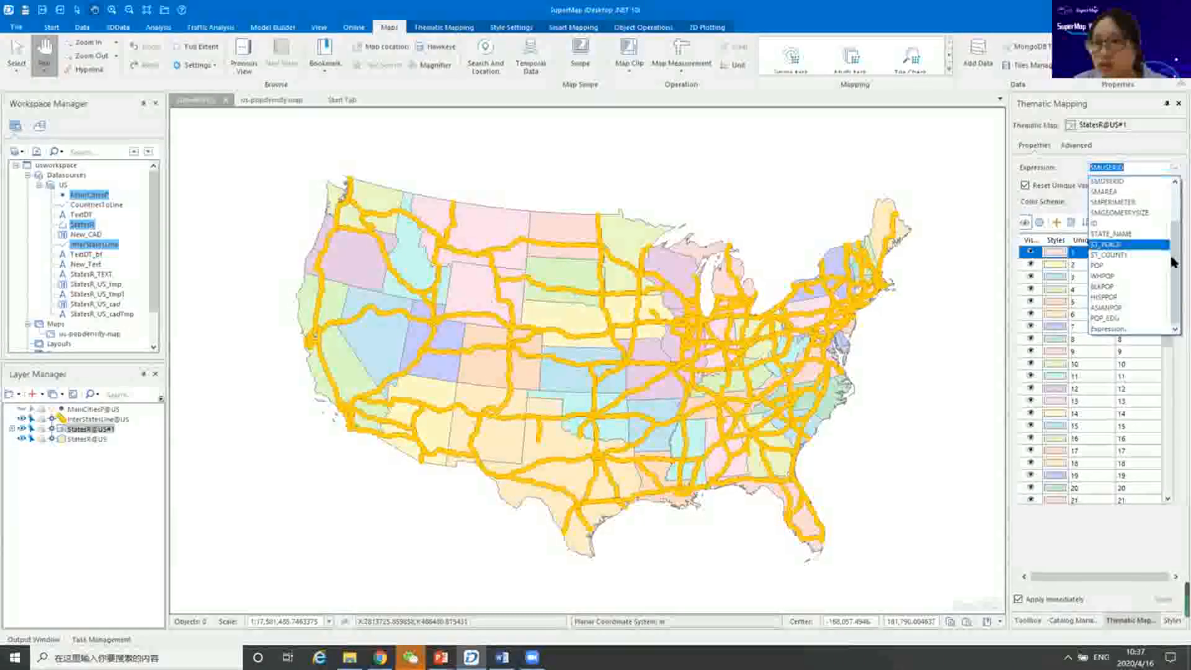
pyautogui.click(1109, 329)
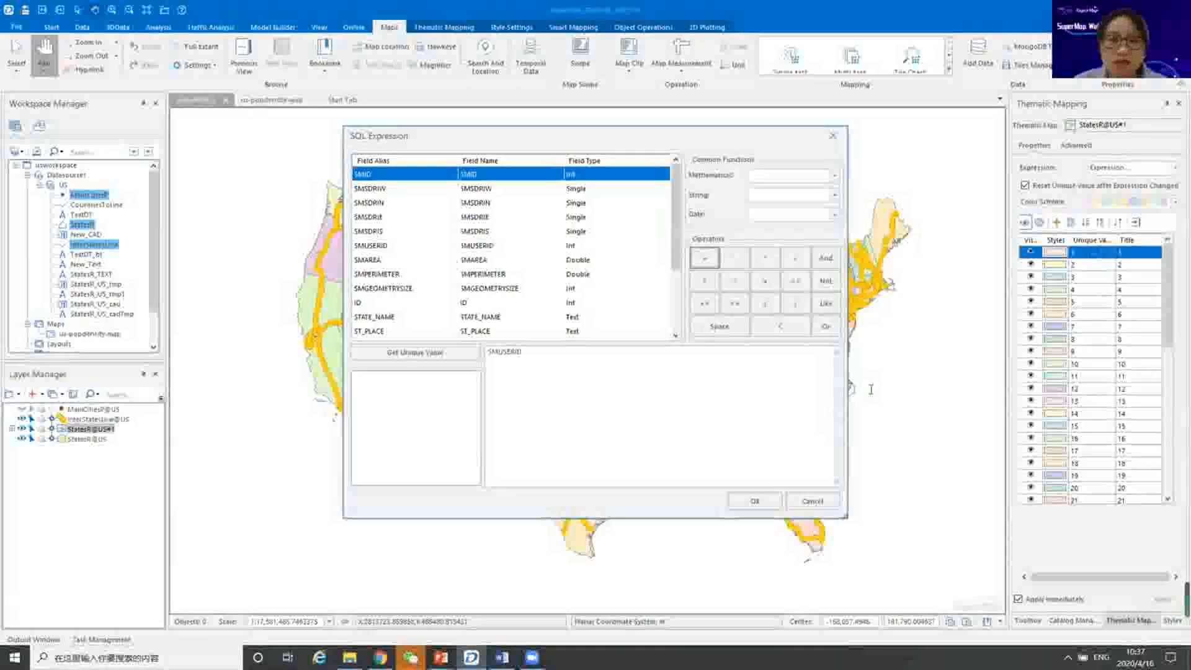
pyautogui.click(440, 656)
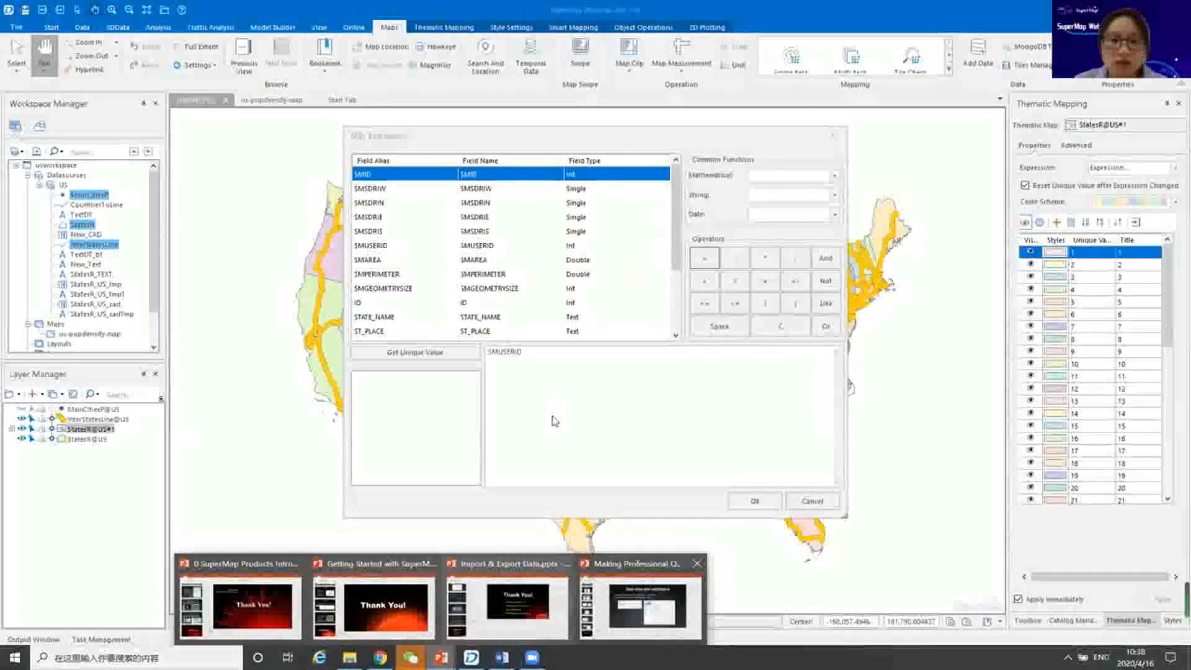
pyautogui.scroll(2, 554, 420)
pyautogui.scroll(1, 554, 419)
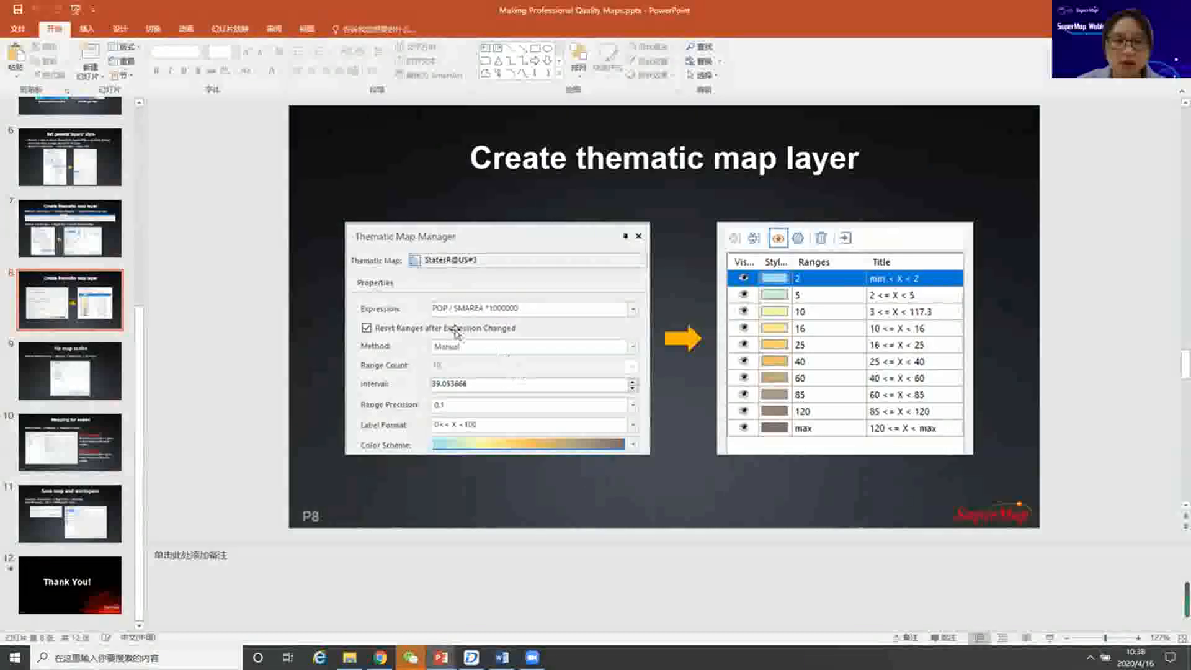
pyautogui.moveTo(532, 657)
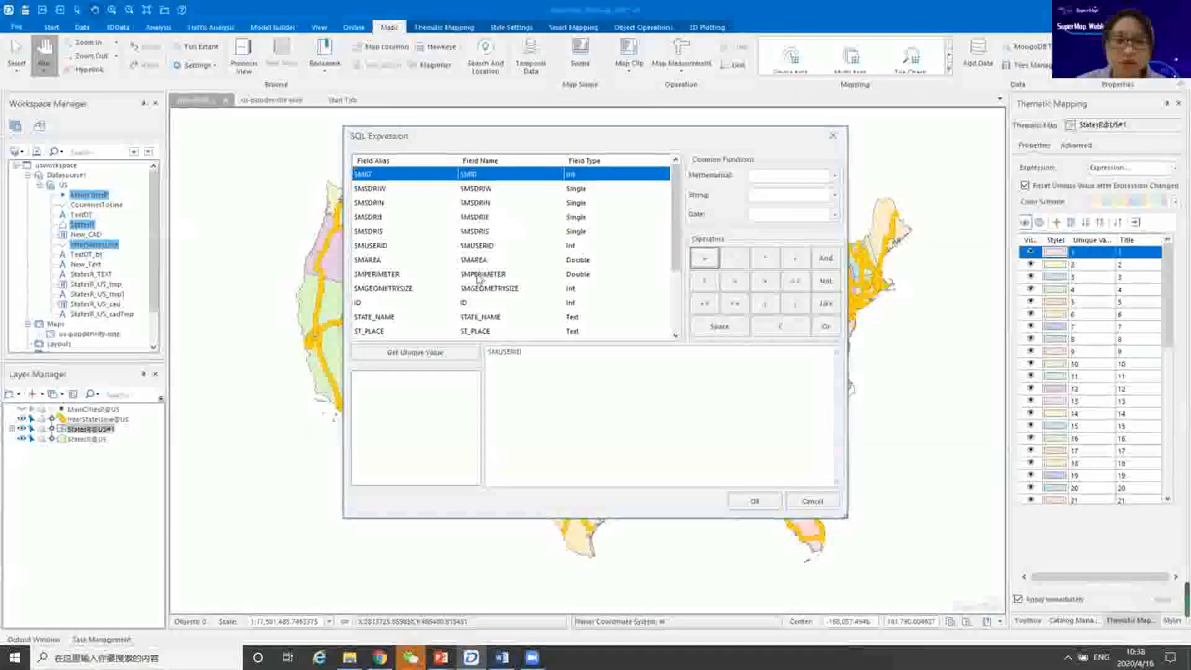
# Clear the existing SQL expression and begin a new one with the POP field and a division operator.
pyautogui.scroll(-2, 477, 277)
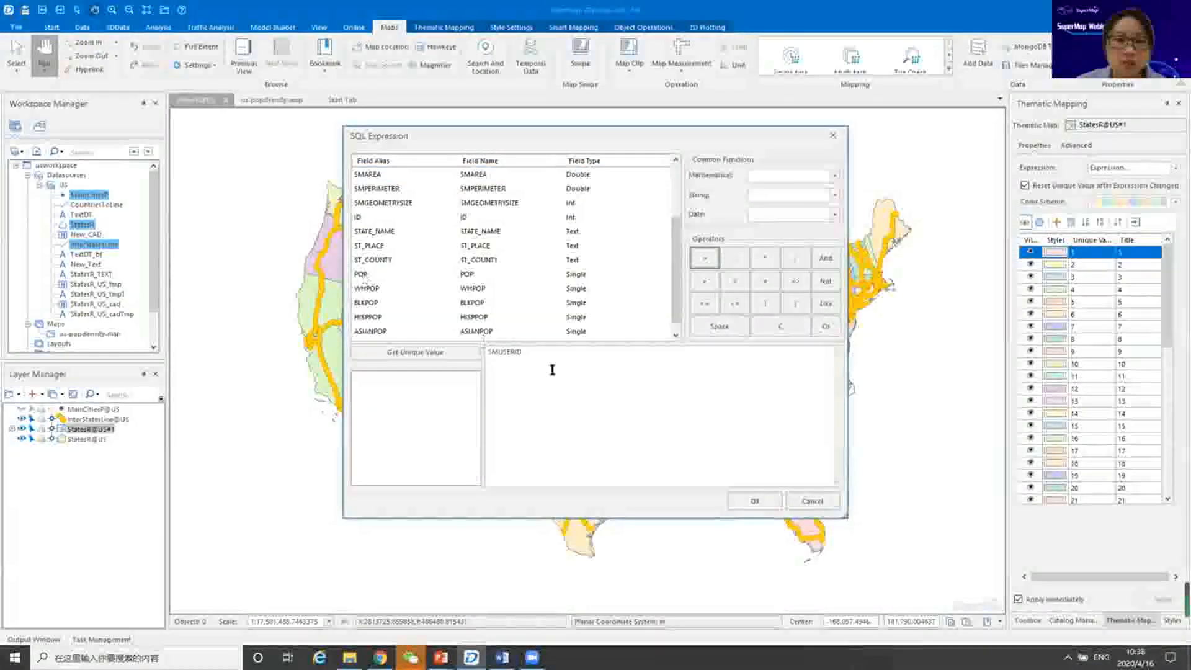
pyautogui.doubleClick(510, 360)
pyautogui.press('Delete')
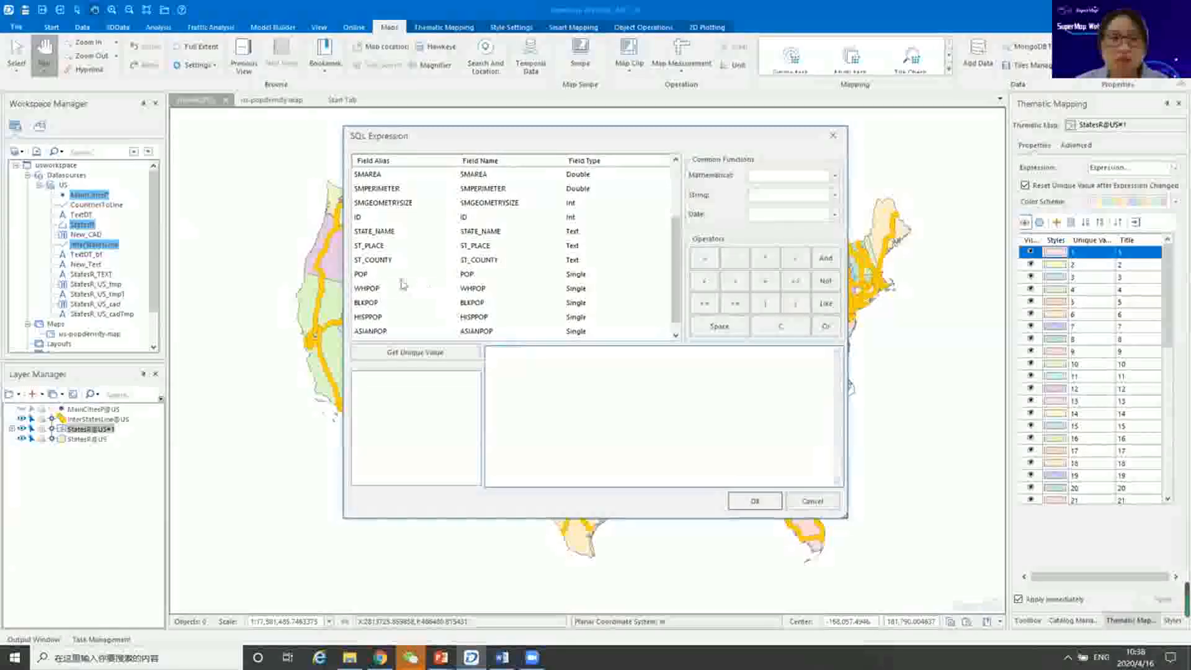
pyautogui.doubleClick(362, 274)
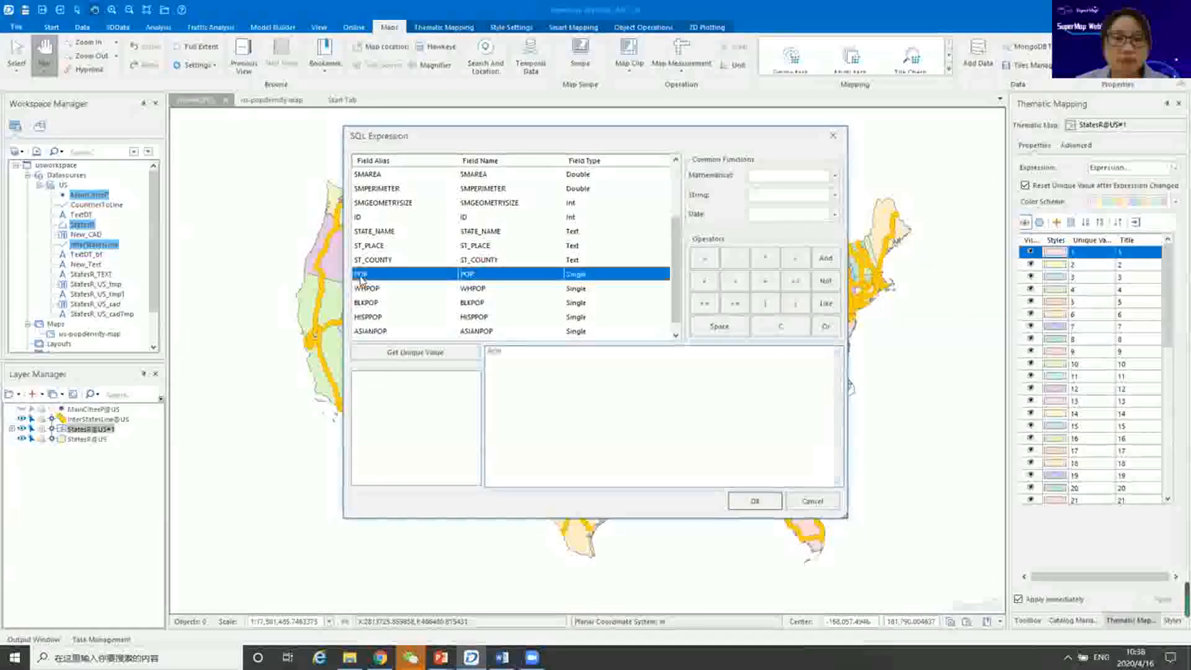
pyautogui.scroll(1, 401, 310)
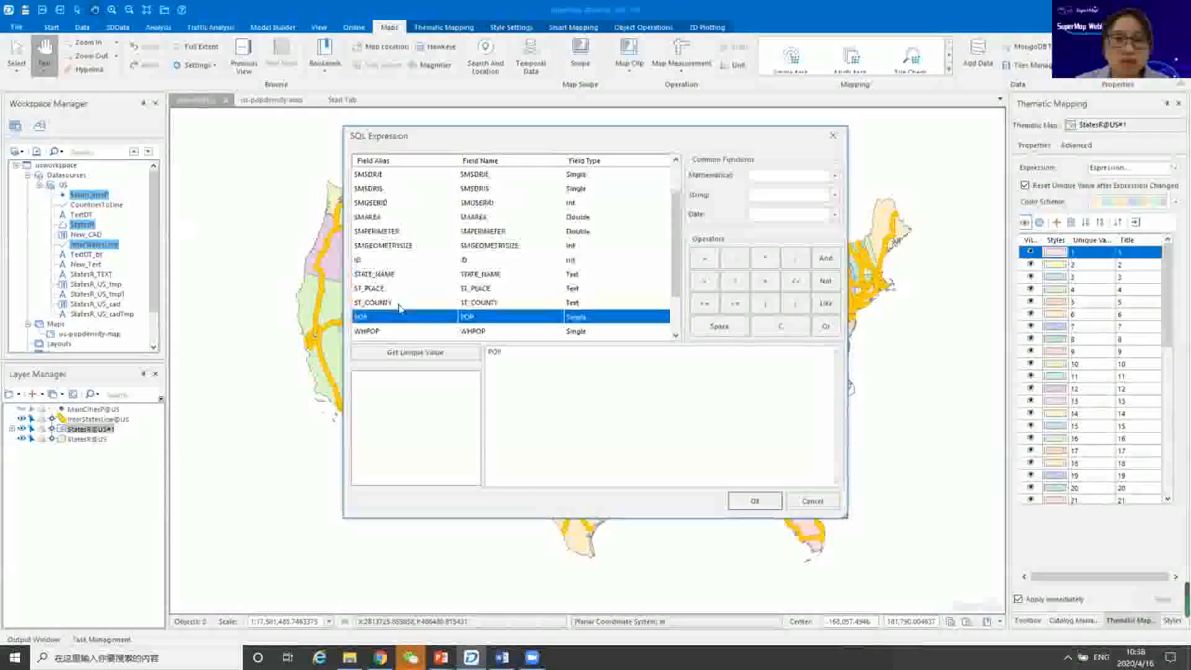
pyautogui.scroll(1, 770, 304)
pyautogui.click(798, 261)
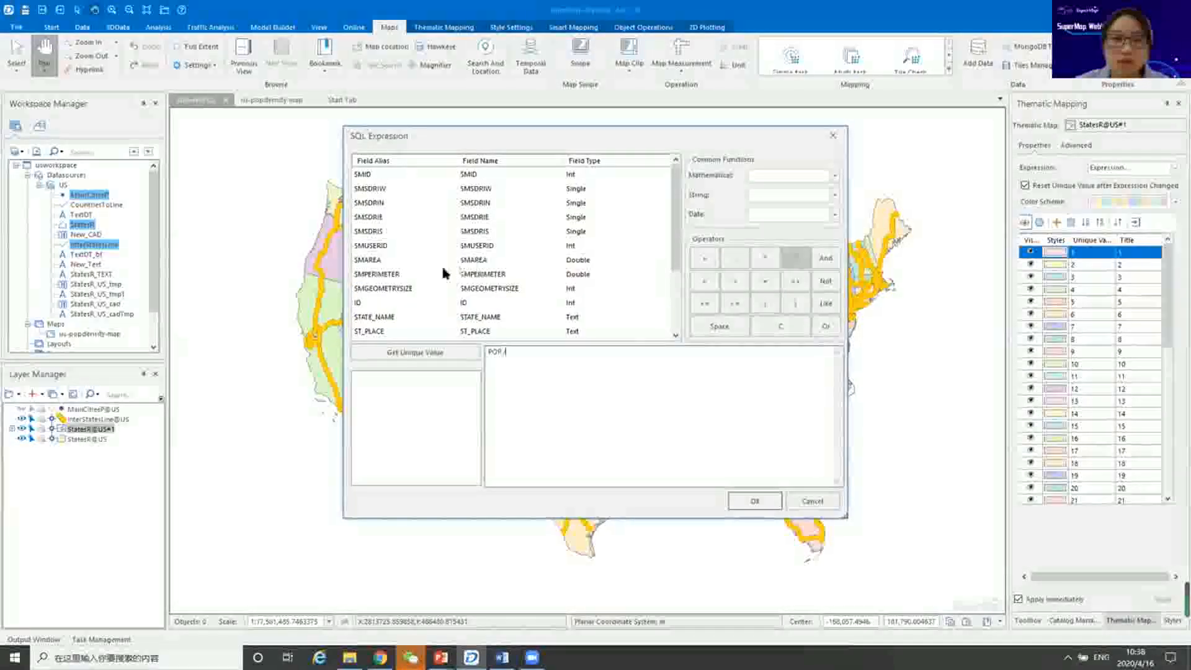
# Complete the expression as POP / SMAREA * 1000000, checking it against the PowerPoint slide, and apply it to the thematic map.
pyautogui.scroll(-2, 393, 268)
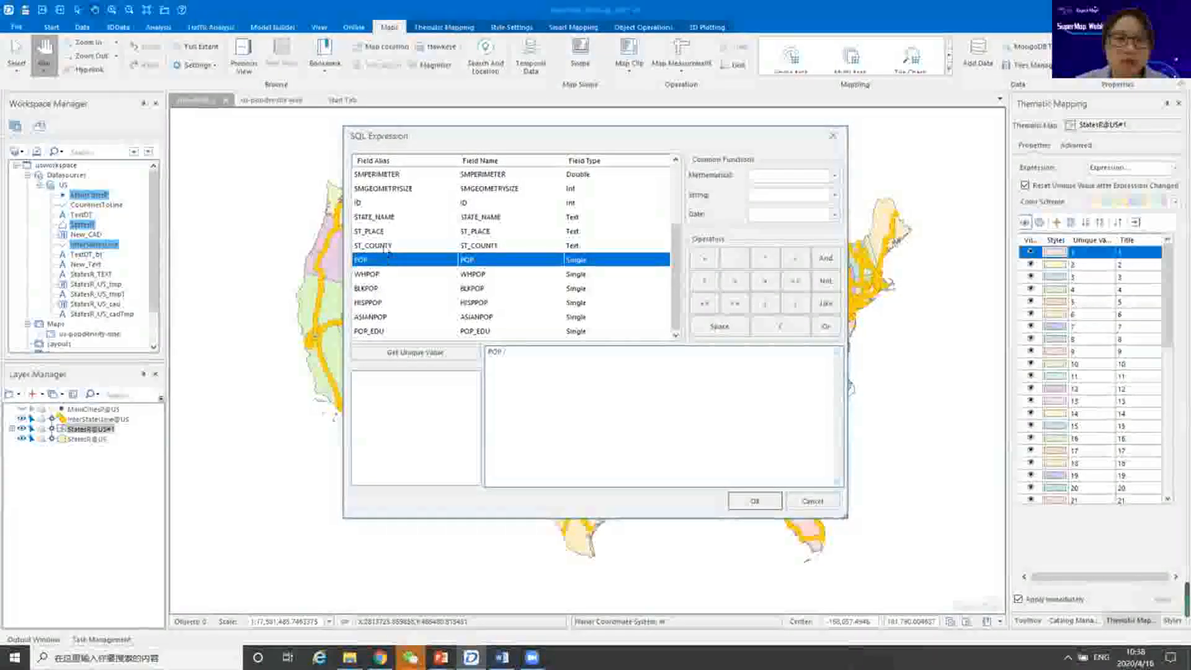
pyautogui.scroll(2, 378, 254)
pyautogui.doubleClick(374, 246)
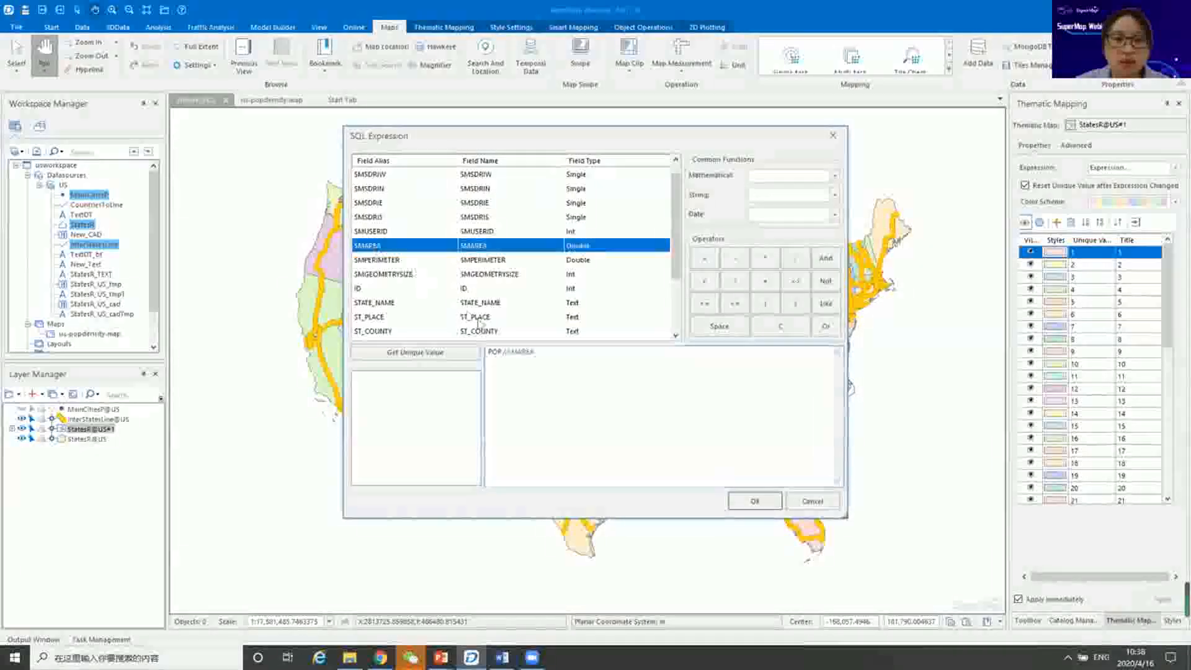
pyautogui.click(765, 257)
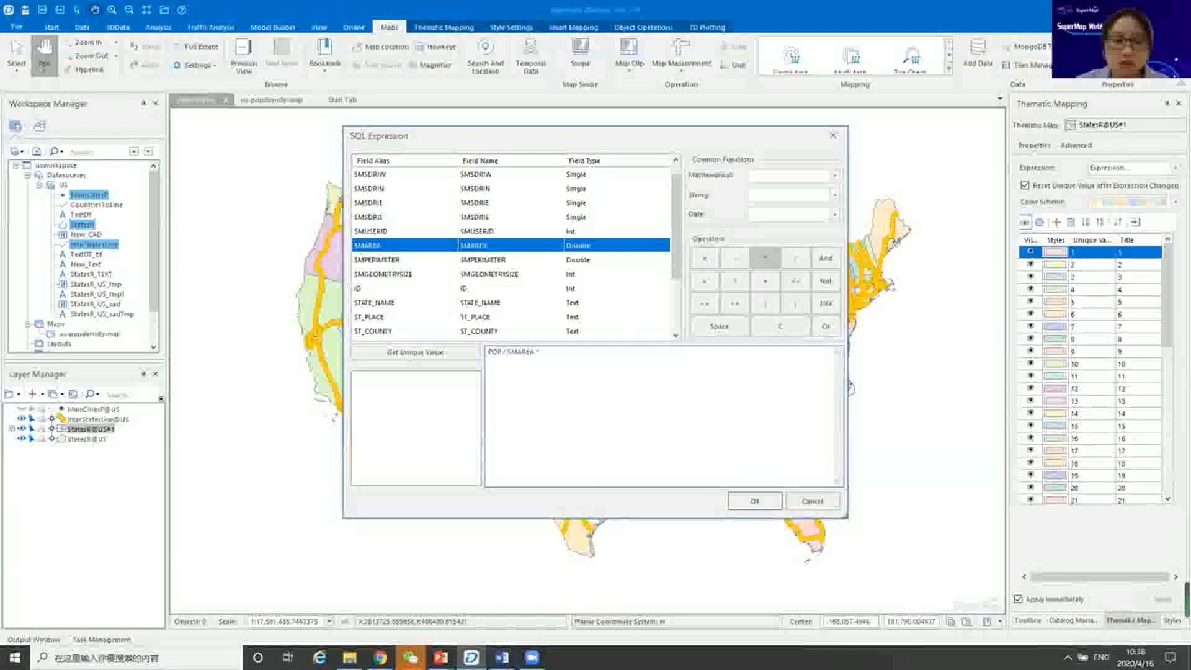
pyautogui.click(440, 658)
pyautogui.click(645, 614)
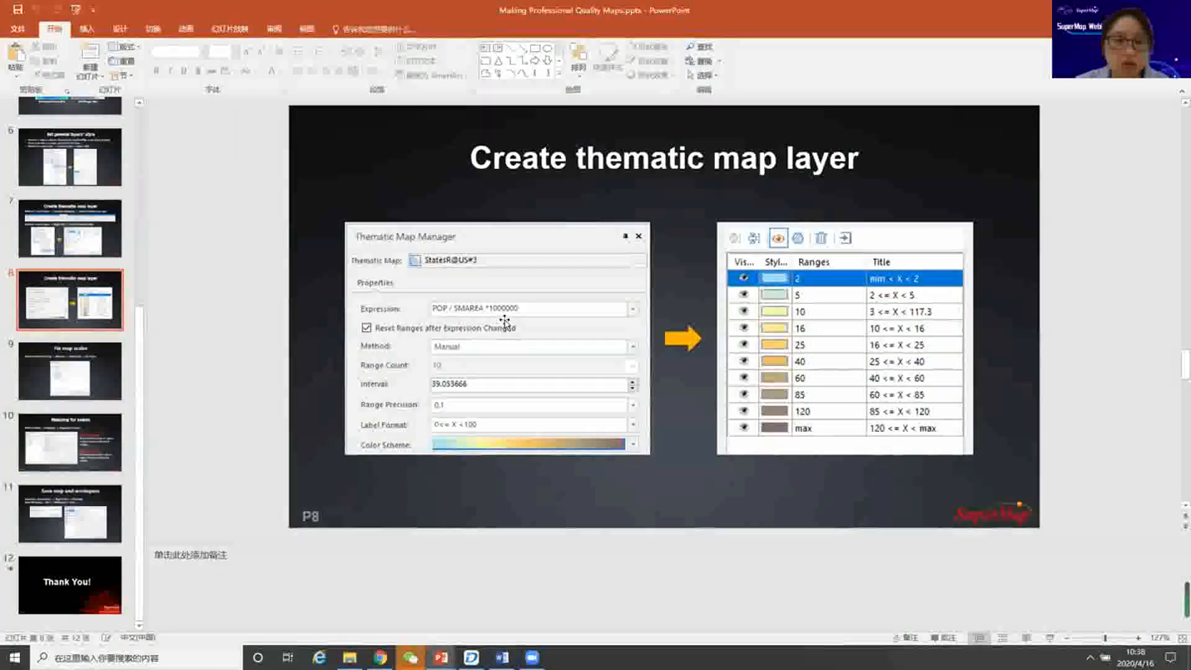
pyautogui.hotkey('alt', 'Tab')
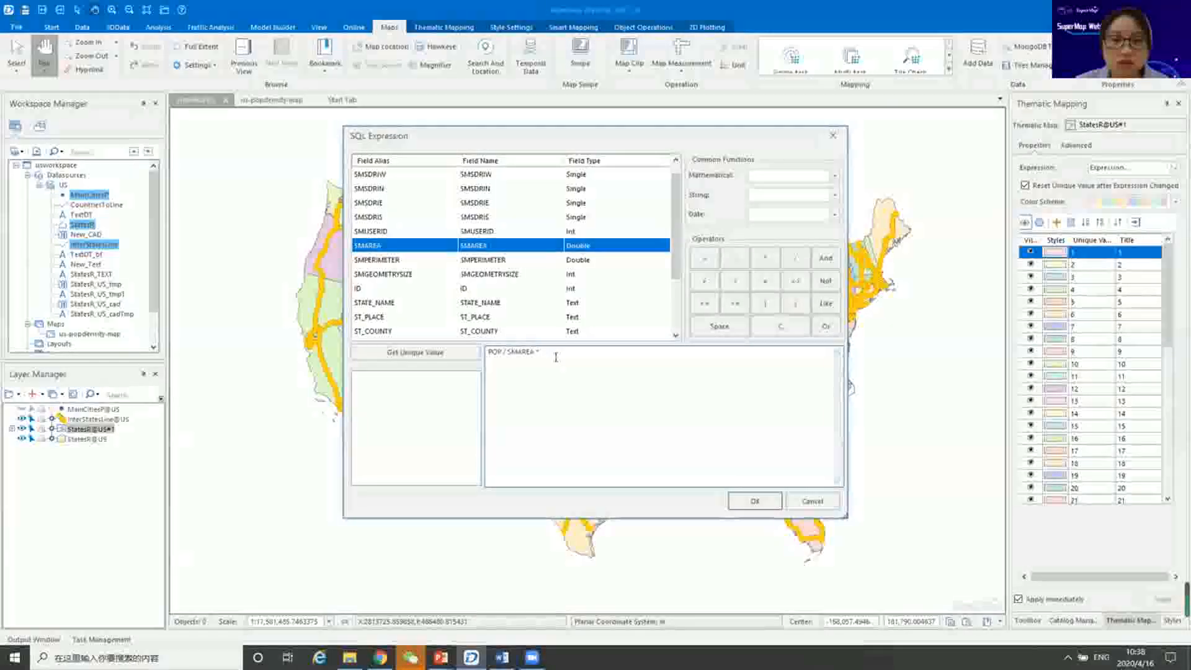
pyautogui.write('1000000')
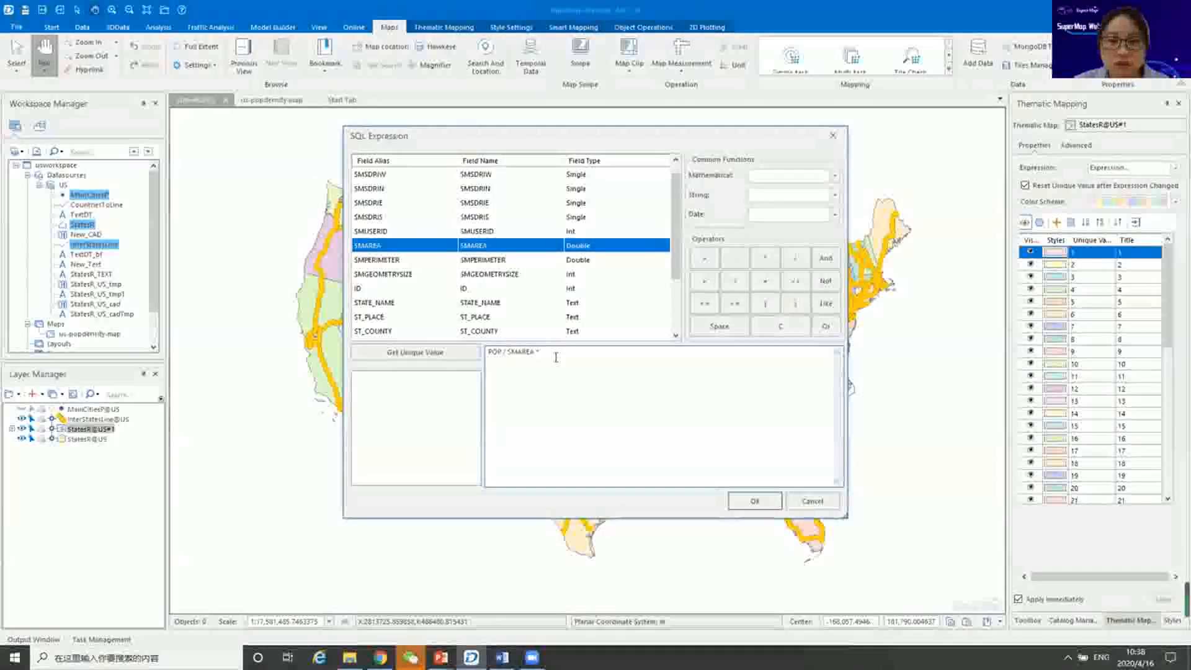
pyautogui.click(762, 500)
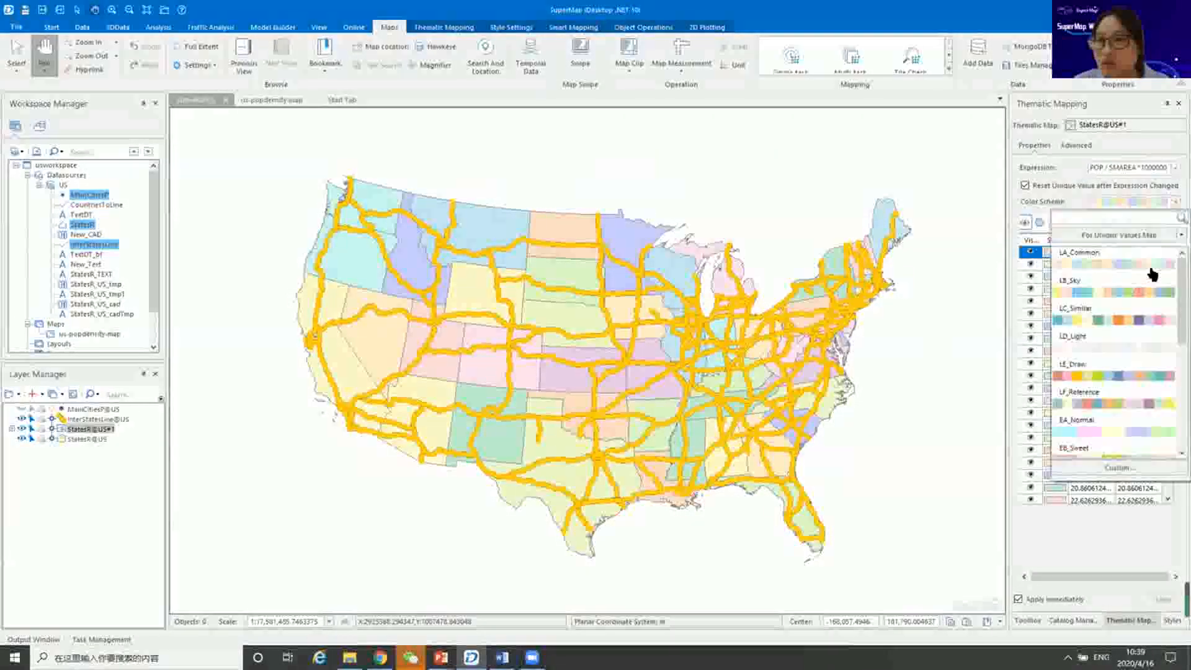
# Try the LC_Similar and DD_Warm color schemes on the states thematic map.
pyautogui.click(1140, 323)
pyautogui.click(1068, 658)
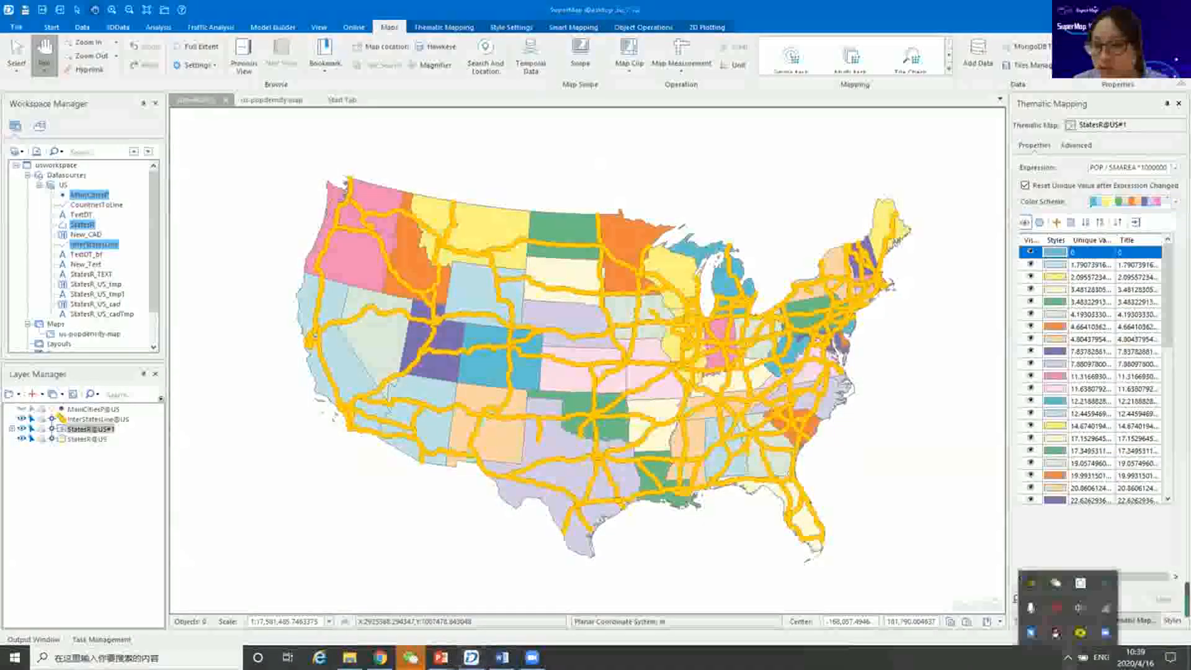
pyautogui.moveTo(873, 411); pyautogui.dragTo(837, 420)
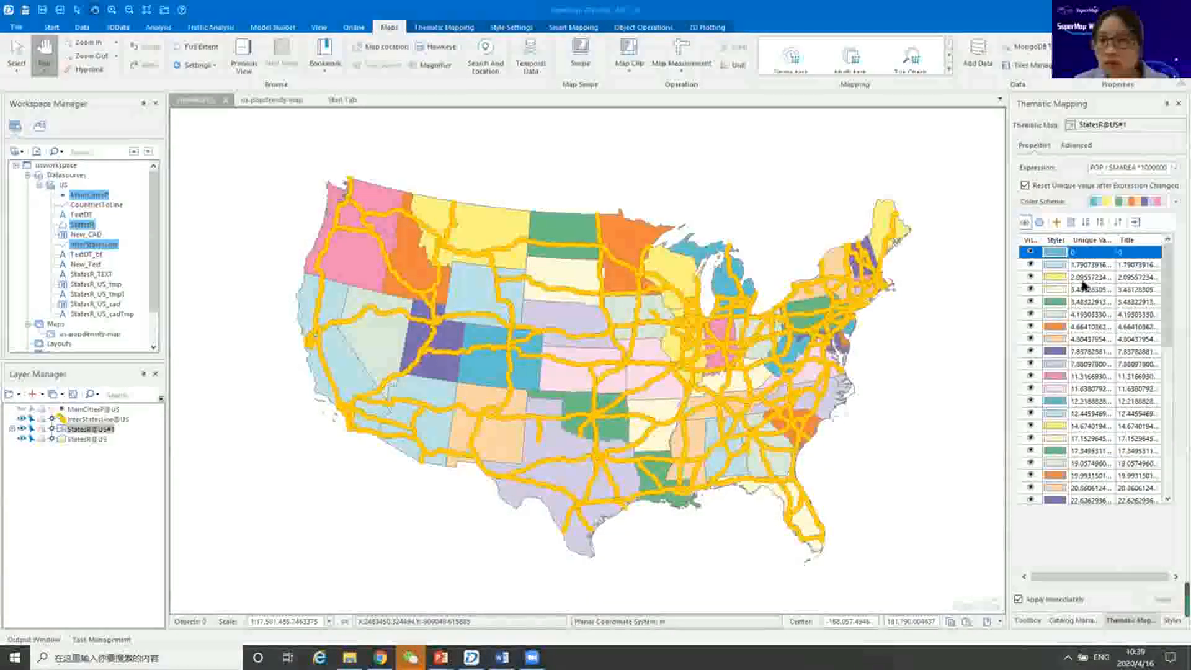
pyautogui.click(1175, 203)
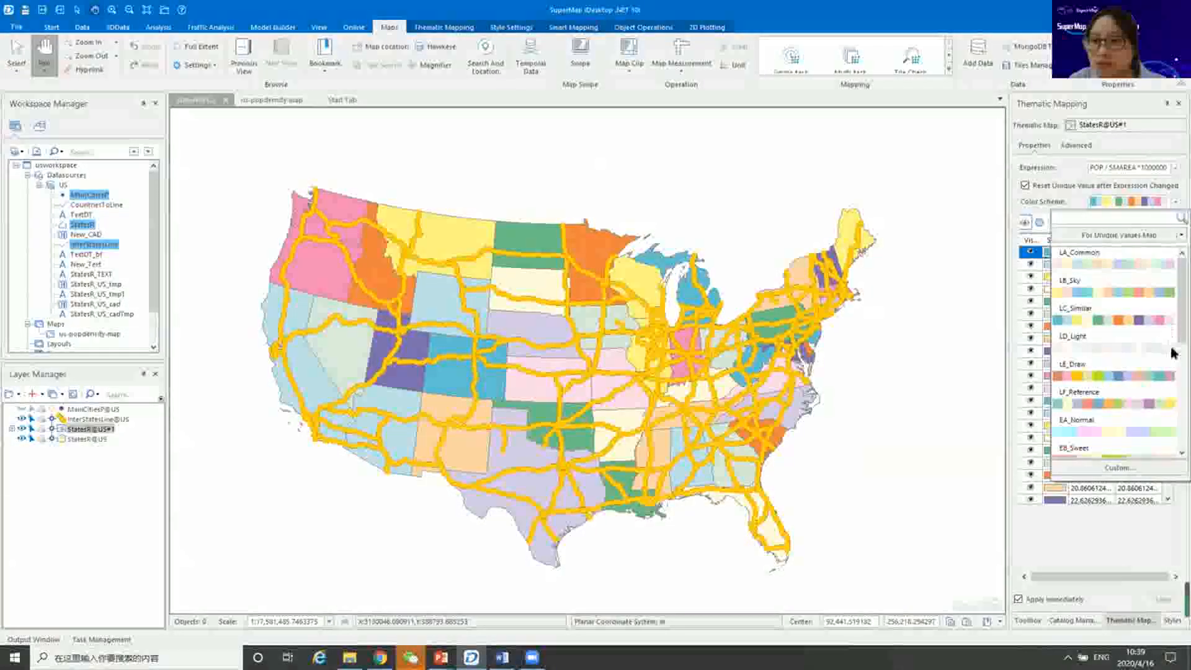
pyautogui.scroll(-5, 1171, 411)
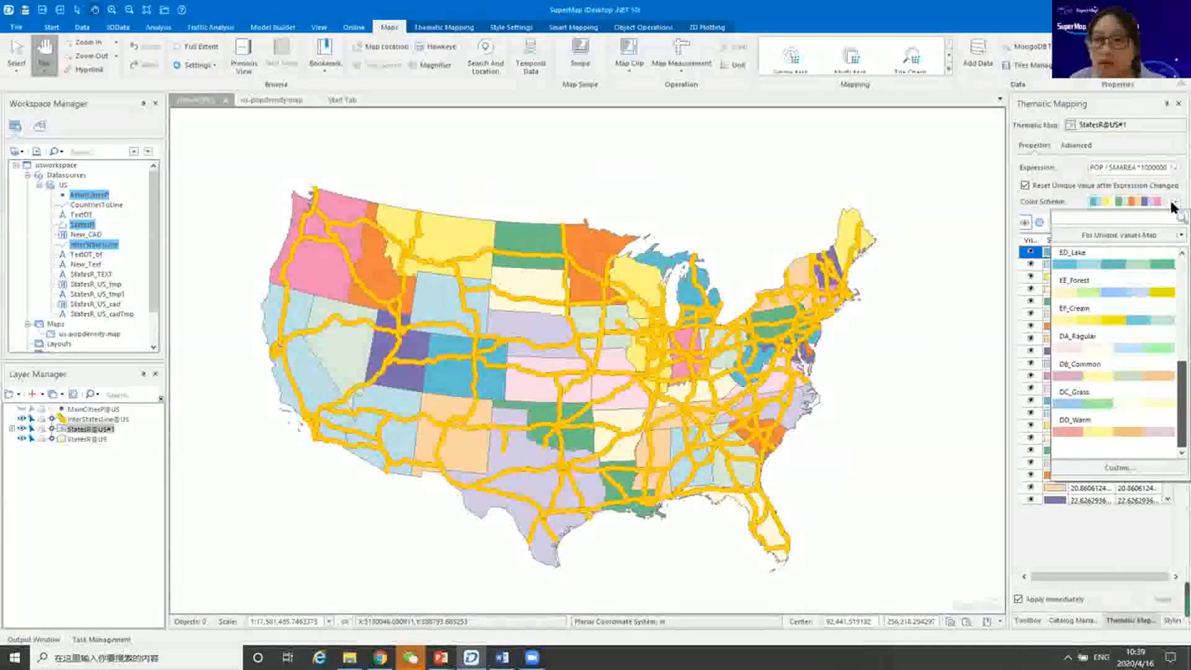
pyautogui.click(1114, 426)
# Switch the color scheme group to For Ranges Map and apply the ZF_Blues scheme to the states thematic map.
pyautogui.click(1174, 202)
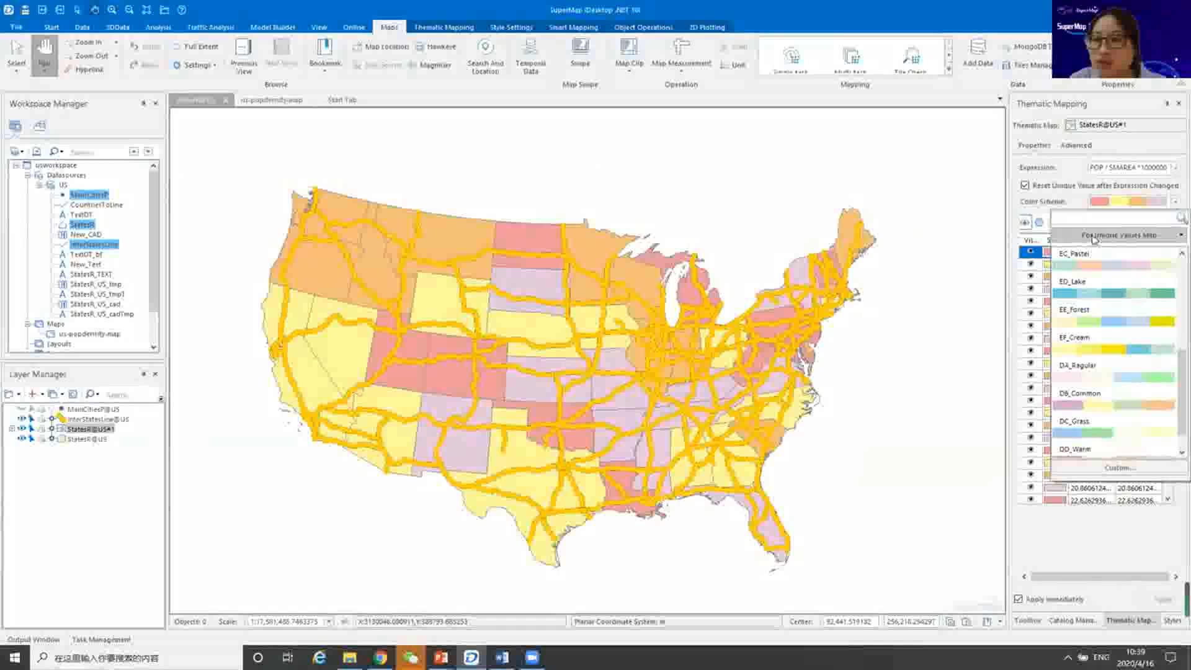
pyautogui.click(1173, 237)
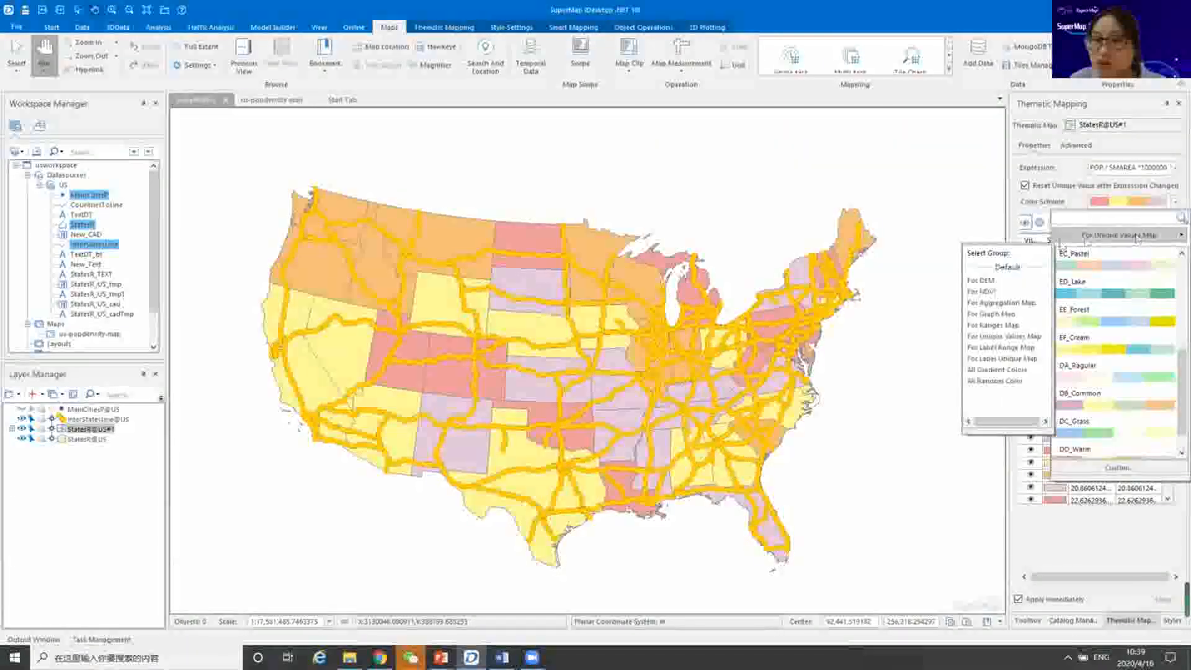
pyautogui.click(1008, 325)
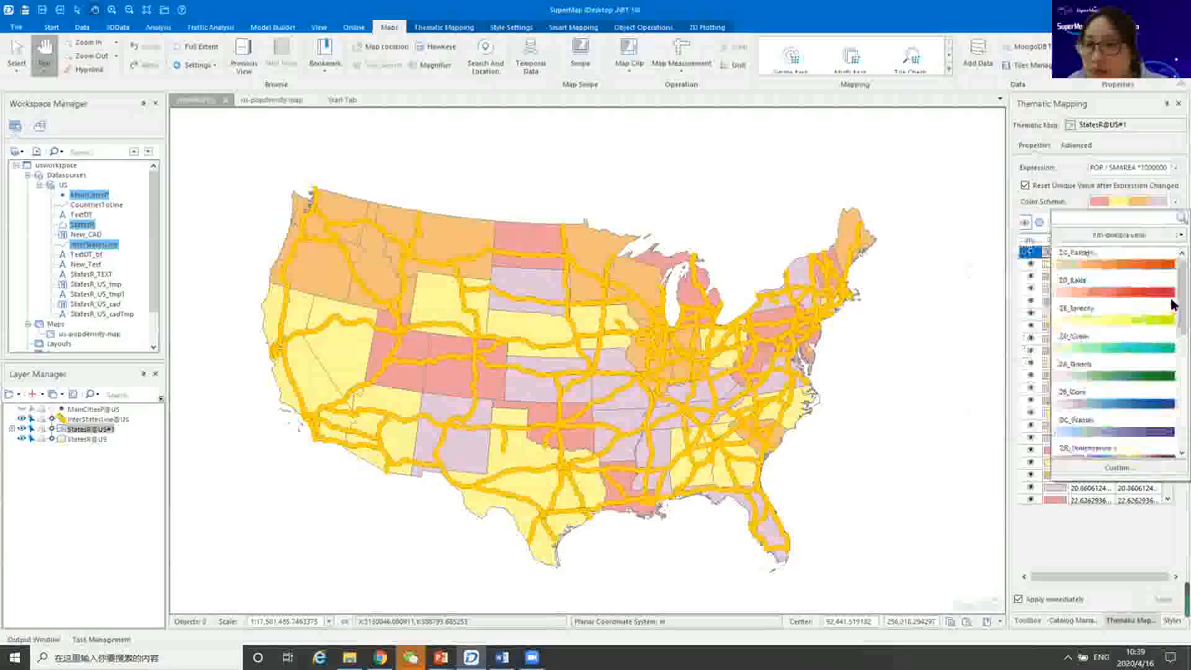
pyautogui.moveTo(1173, 343); pyautogui.dragTo(1173, 413)
pyautogui.scroll(5, 1174, 411)
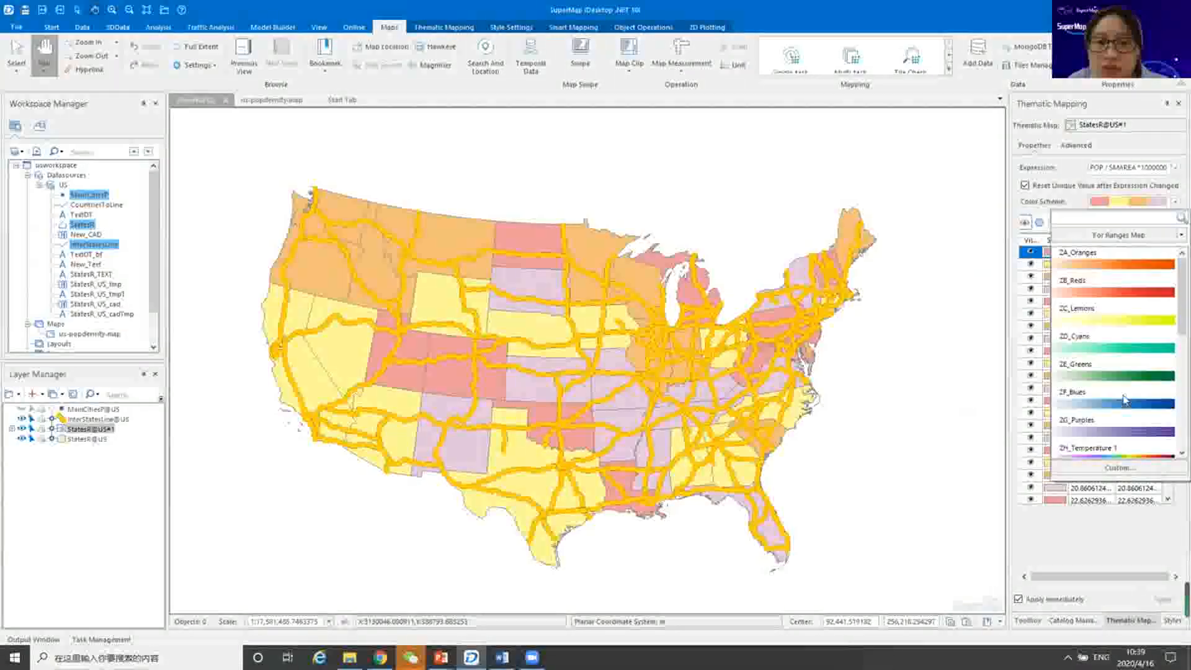
pyautogui.click(1166, 312)
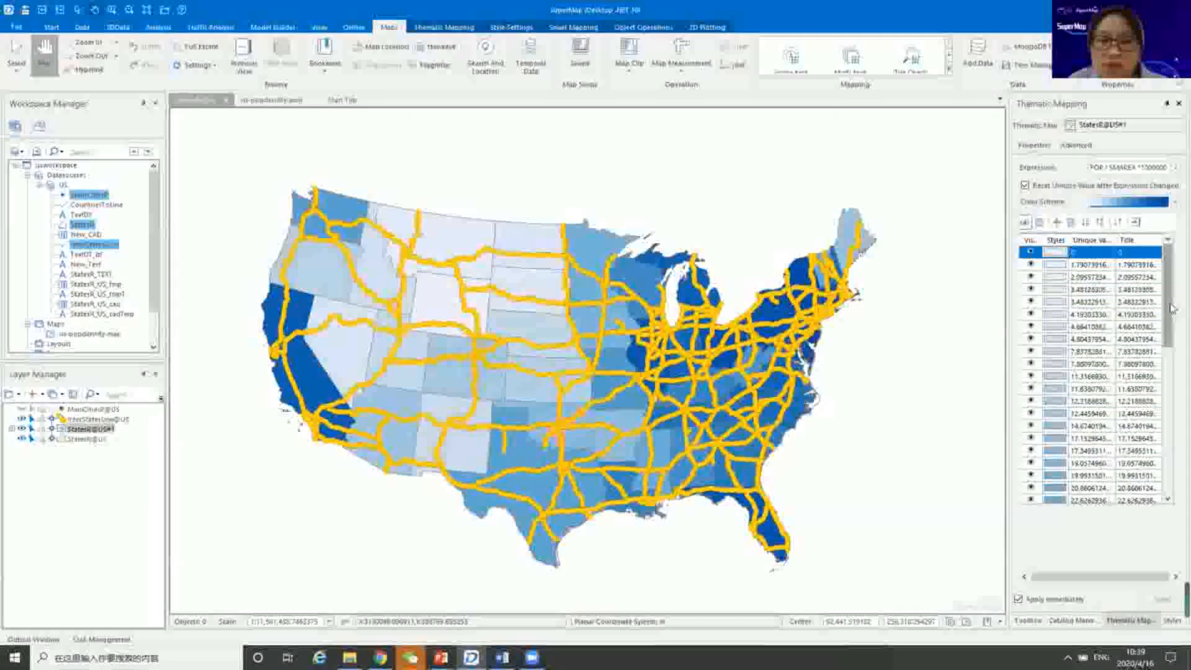
pyautogui.click(1103, 266)
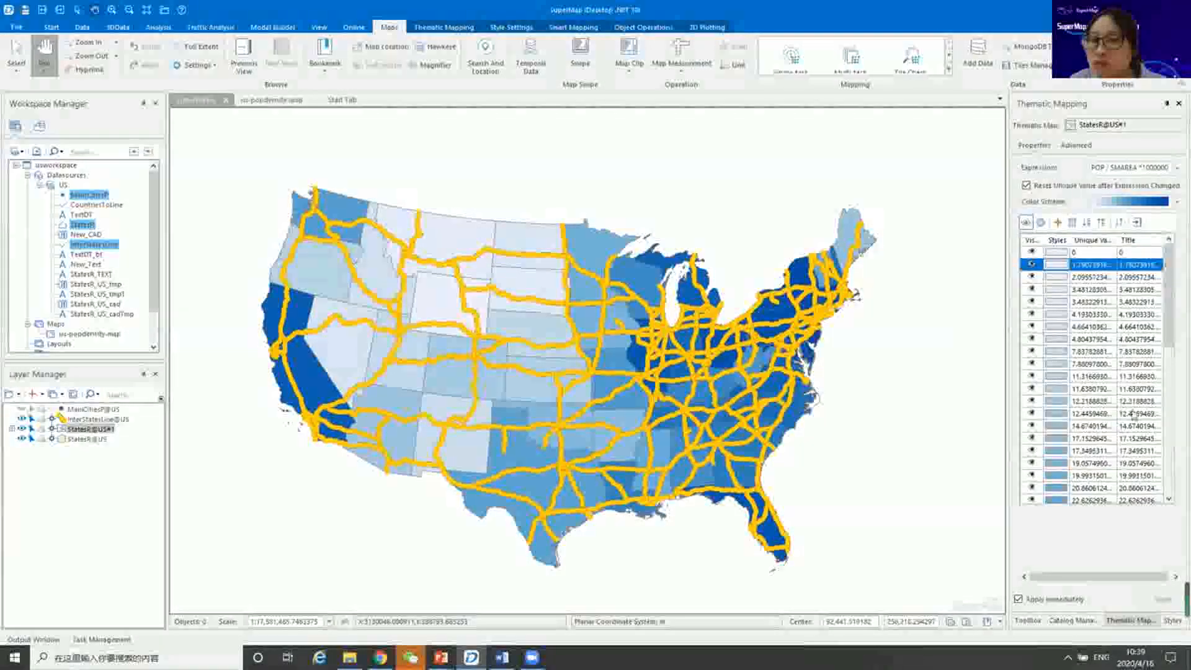
pyautogui.moveTo(669, 368); pyautogui.dragTo(670, 352)
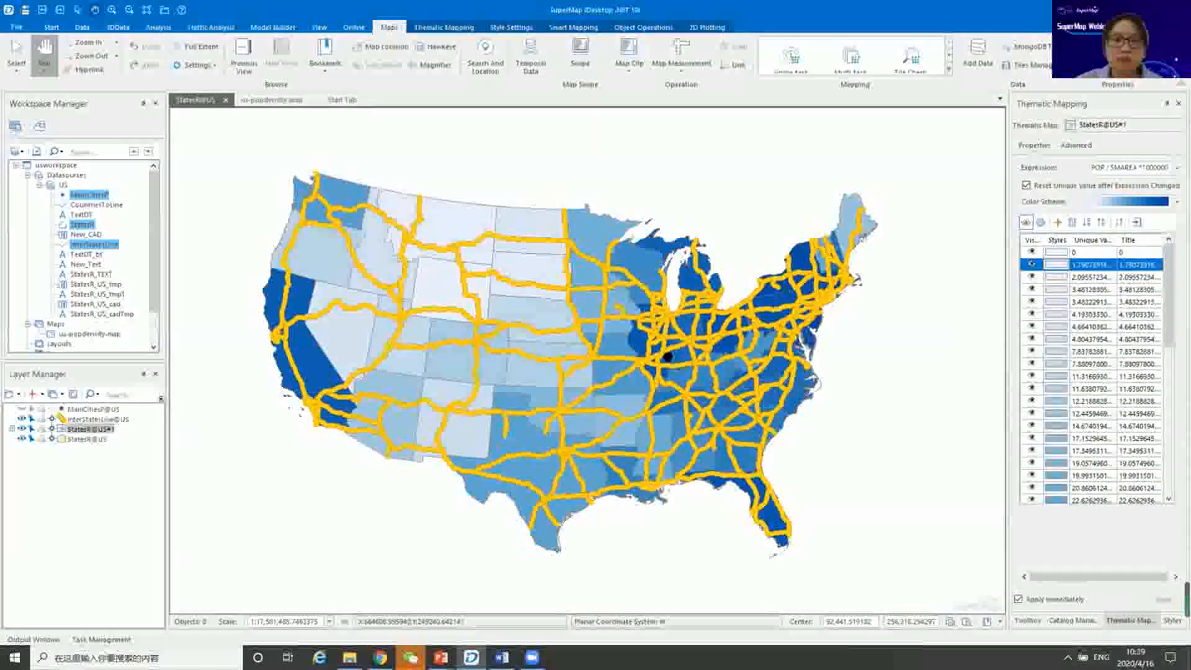
pyautogui.scroll(1, 543, 326)
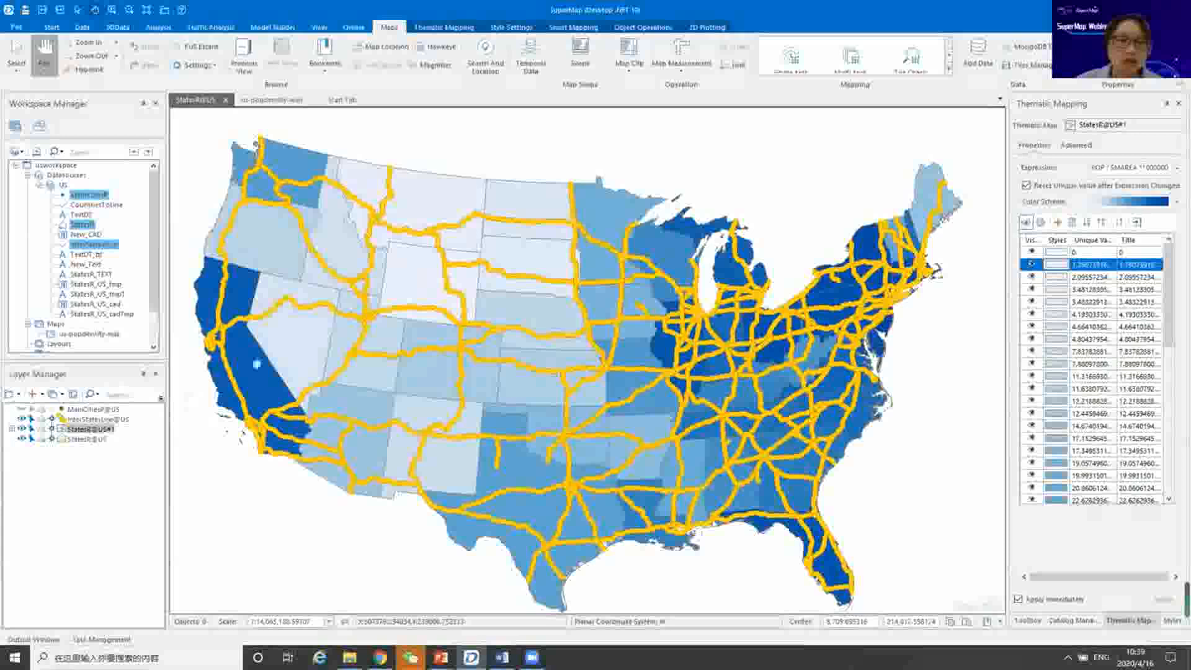
pyautogui.moveTo(255, 361); pyautogui.dragTo(253, 345)
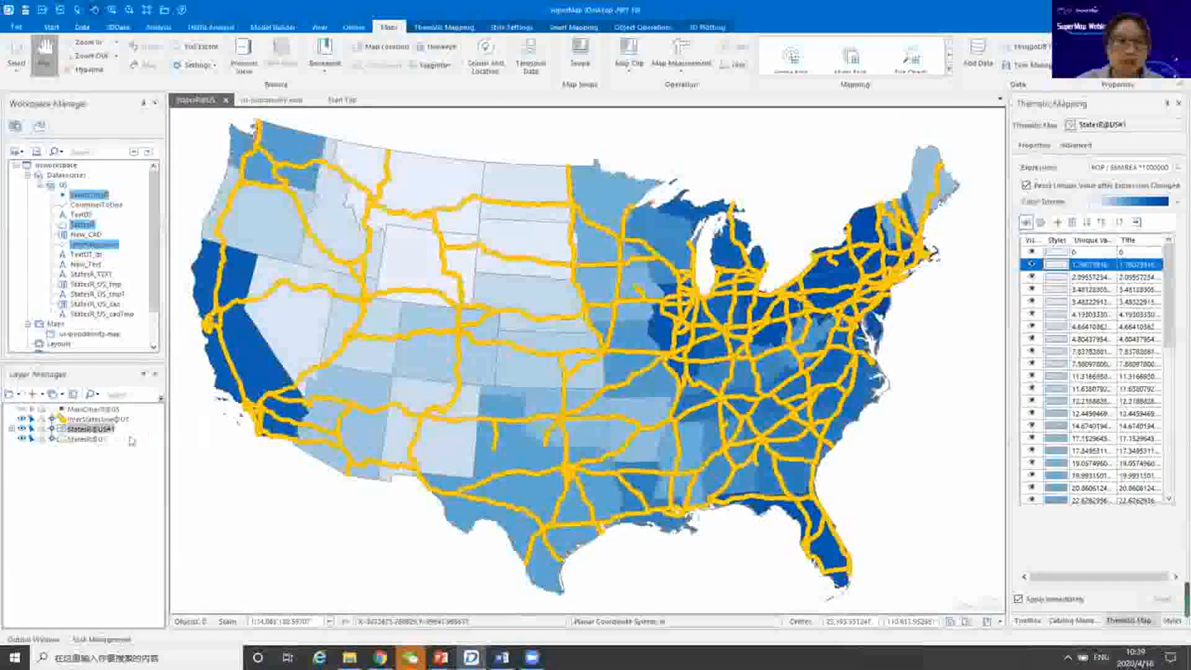
# Create a label thematic map on the StatesR layer using STATE_NAME as the label expression.
pyautogui.click(82, 440)
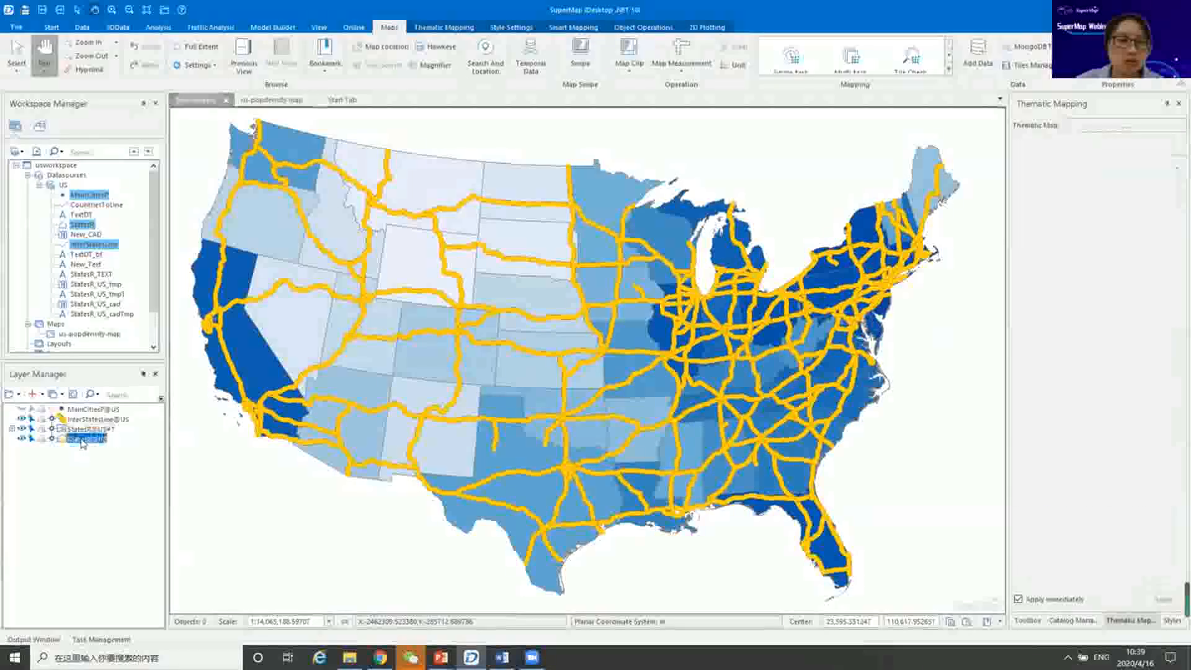
pyautogui.rightClick(83, 442)
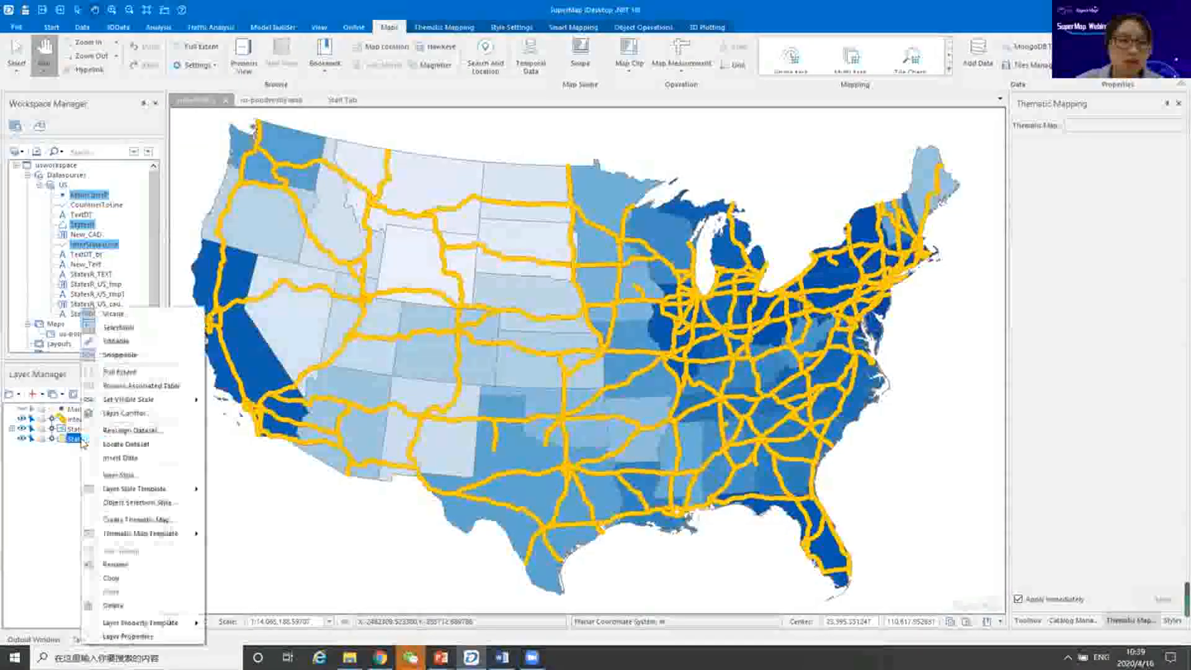
pyautogui.click(138, 519)
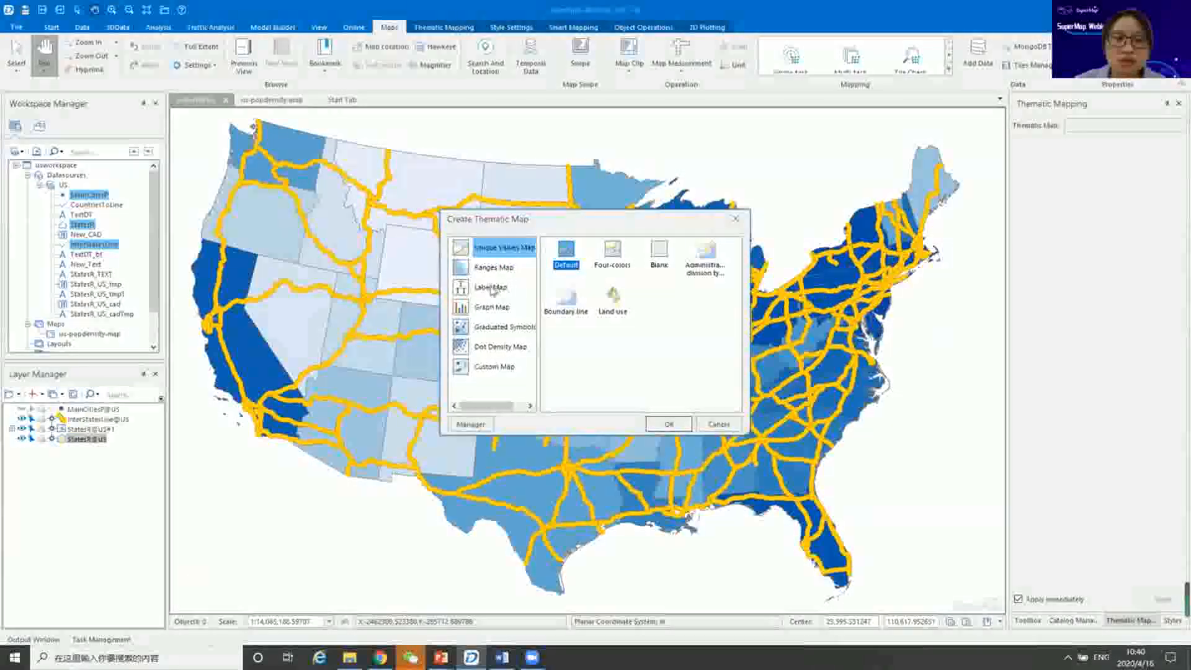
pyautogui.click(665, 425)
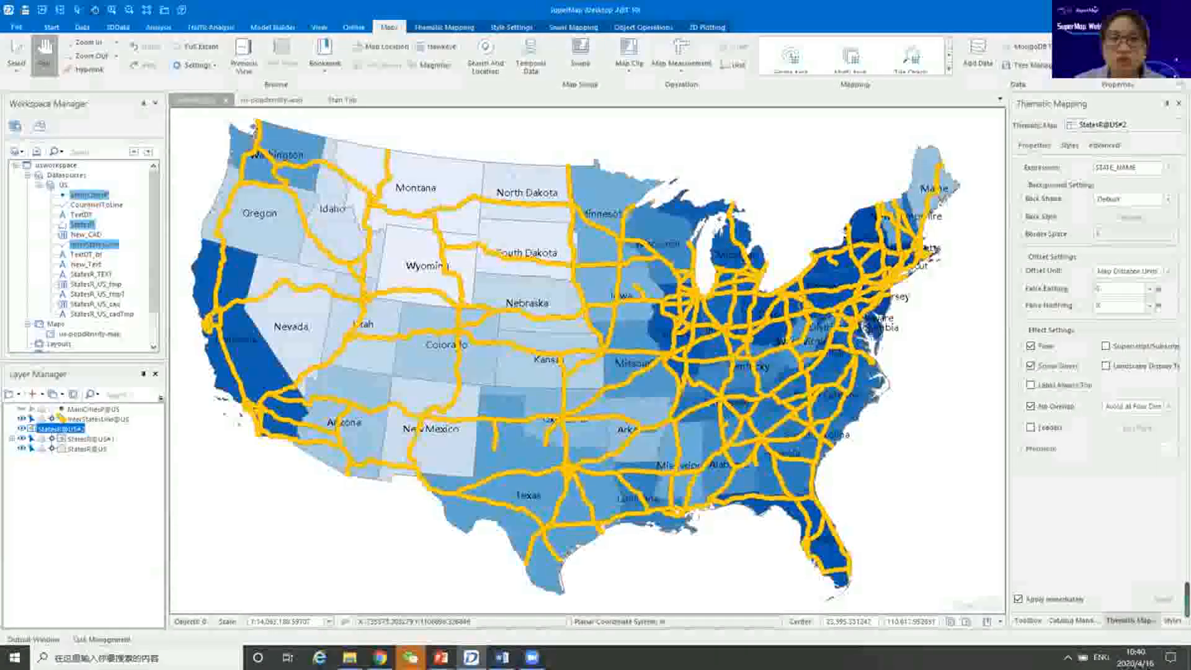
# Try orange, off-white and dark blue text colors on the state name labels.
pyautogui.click(1069, 145)
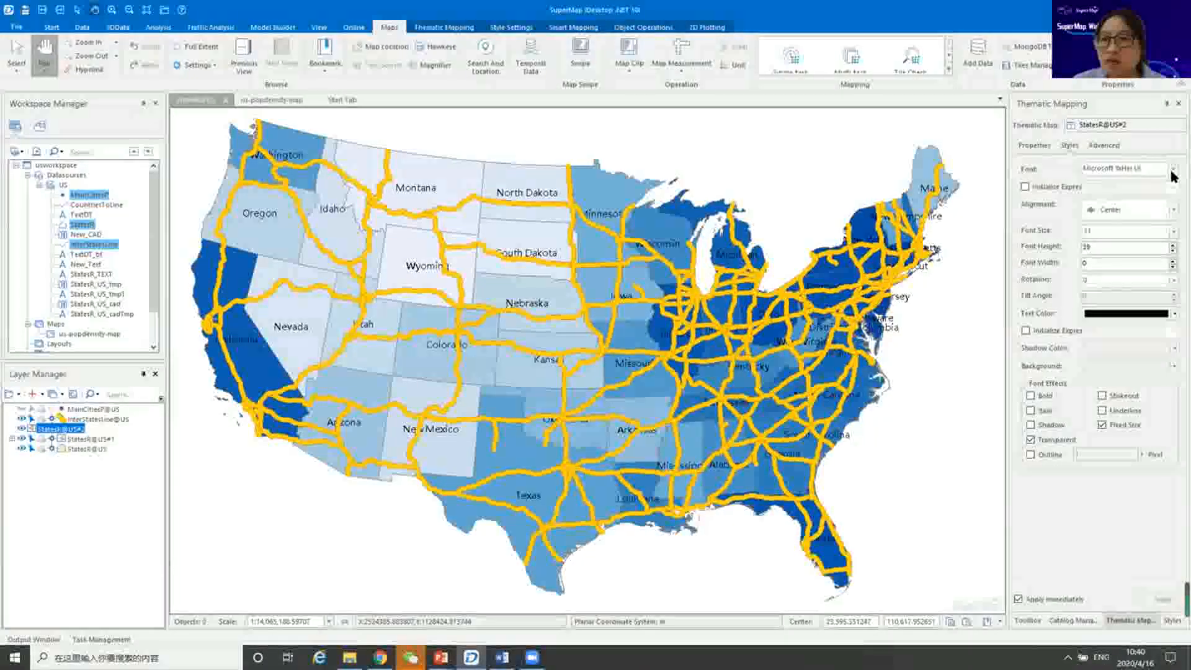
pyautogui.click(1112, 170)
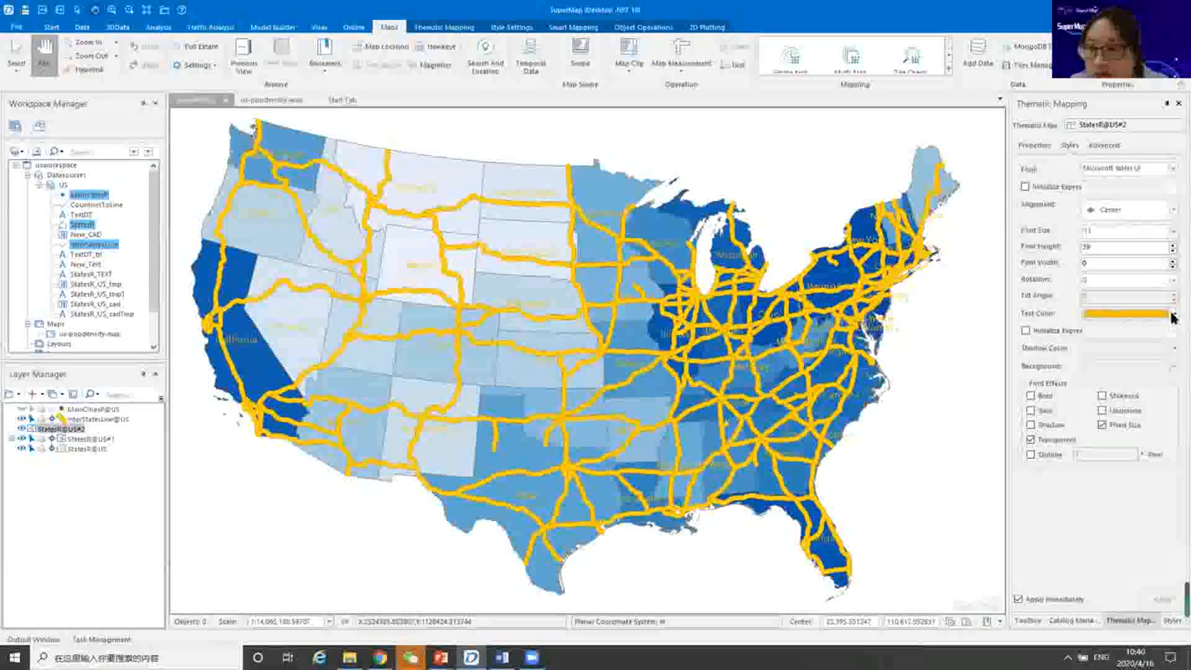
pyautogui.click(1077, 411)
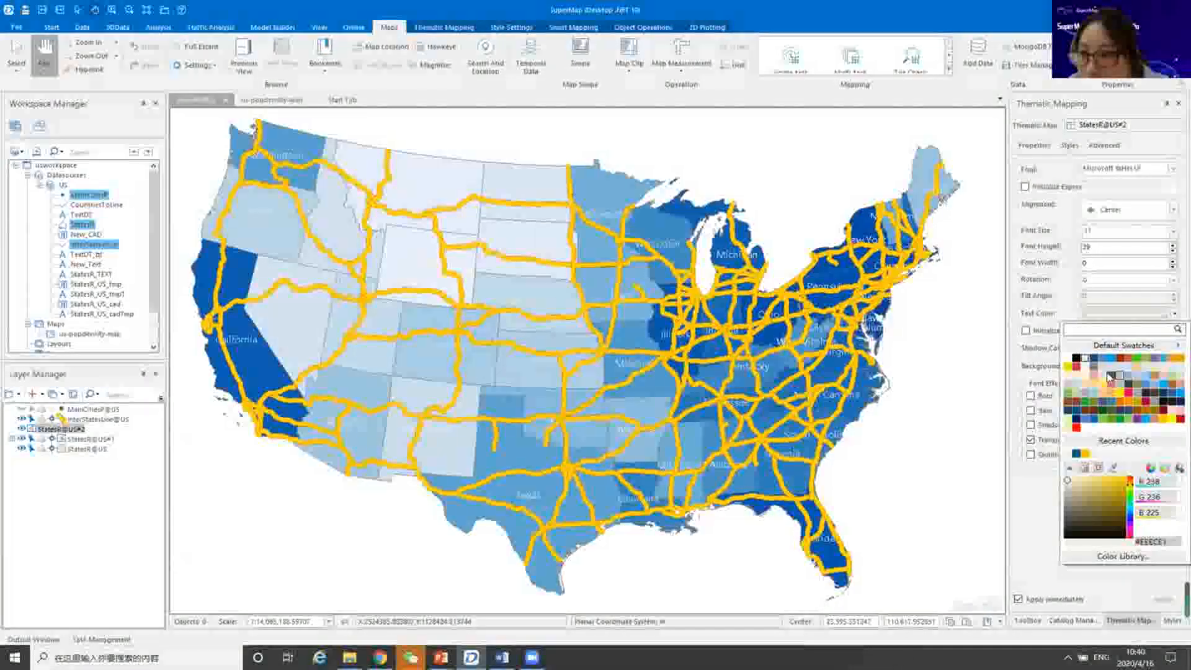
pyautogui.click(1067, 415)
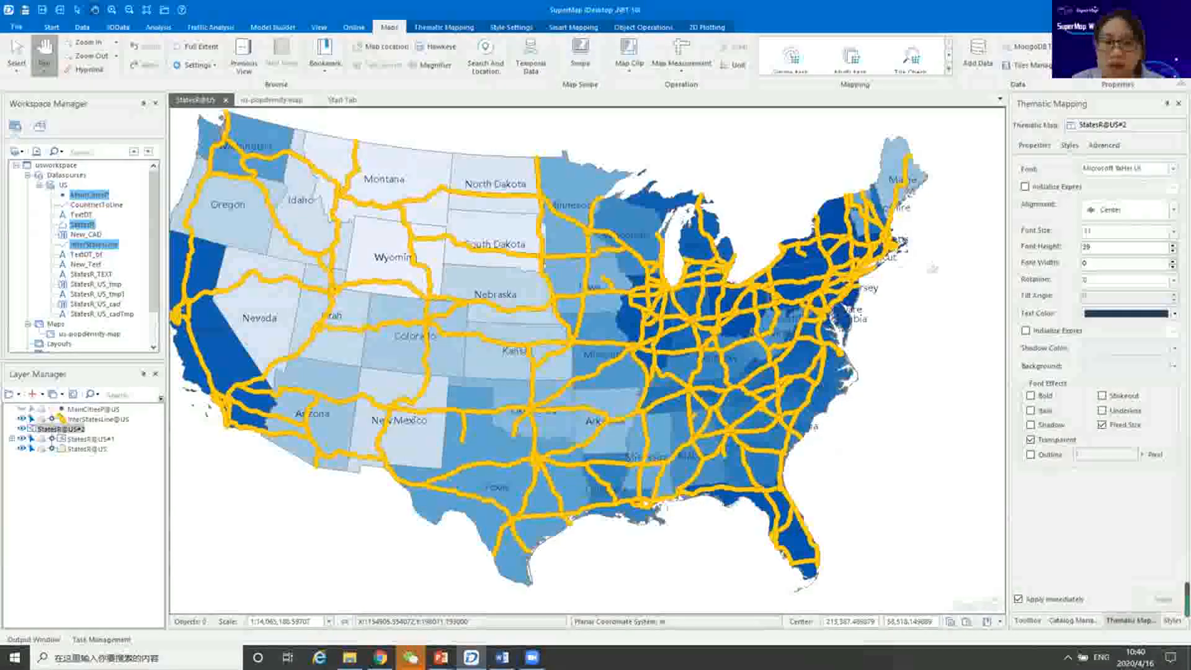
# Switch the population density map's color scheme group to For Ranges Map and apply the ZR_Altitude 3 scheme.
pyautogui.moveTo(603, 352); pyautogui.dragTo(675, 334)
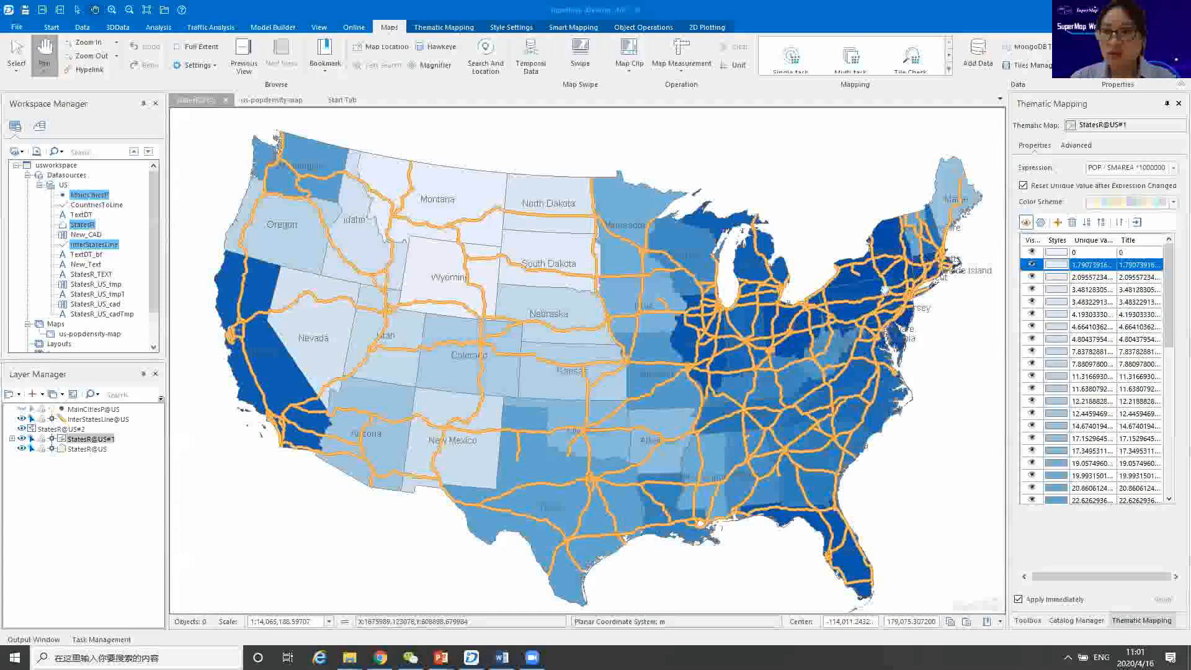
pyautogui.click(1173, 203)
pyautogui.scroll(-5, 1164, 329)
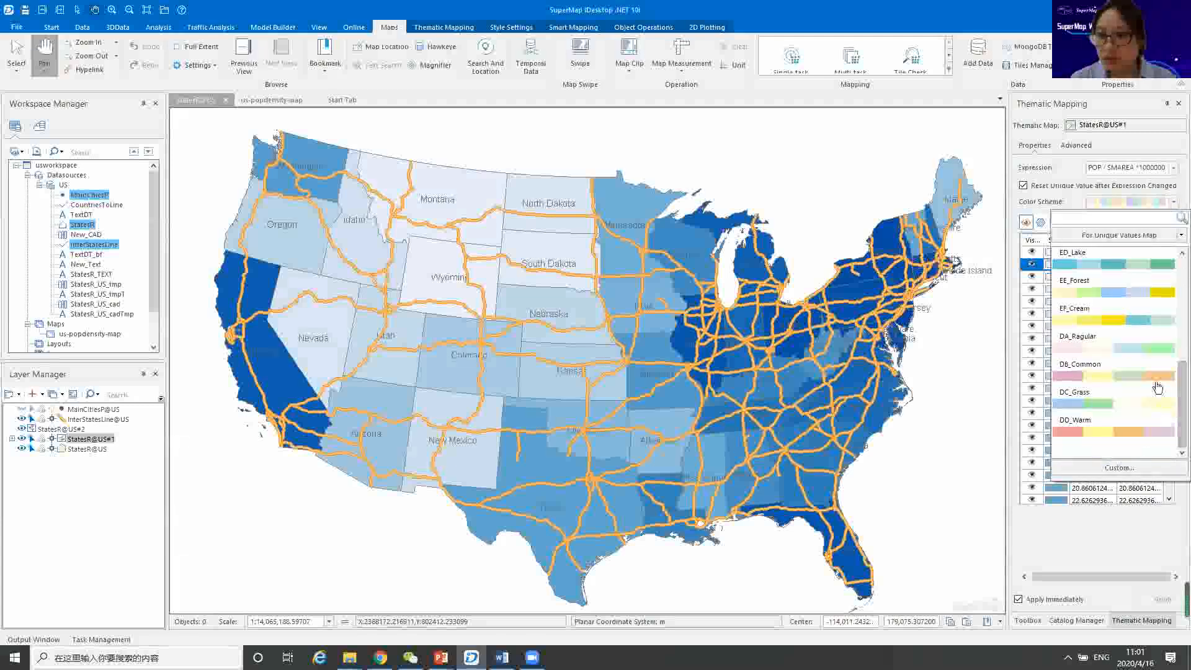
pyautogui.click(1166, 235)
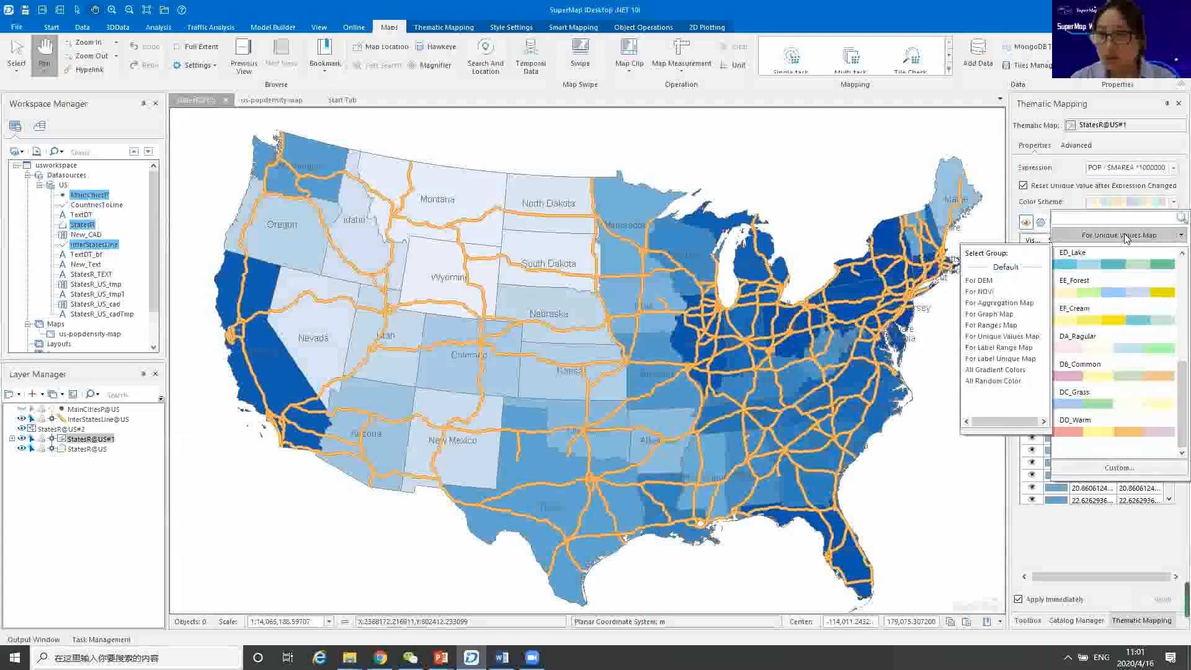
pyautogui.click(992, 325)
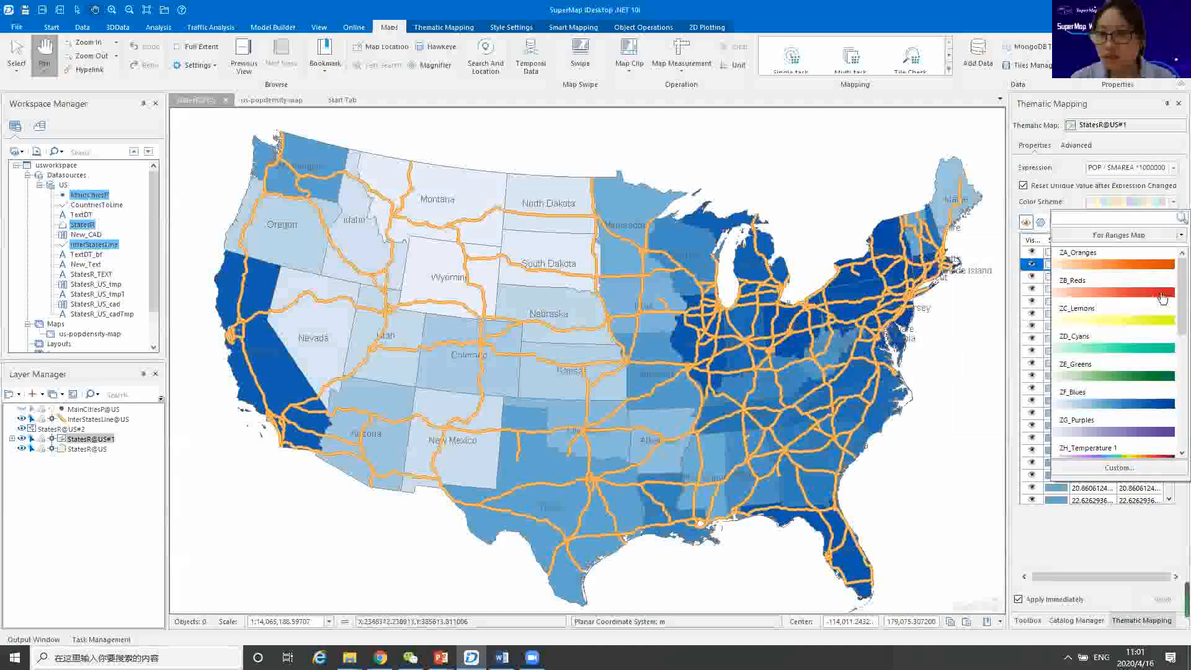
pyautogui.scroll(-4, 1171, 275)
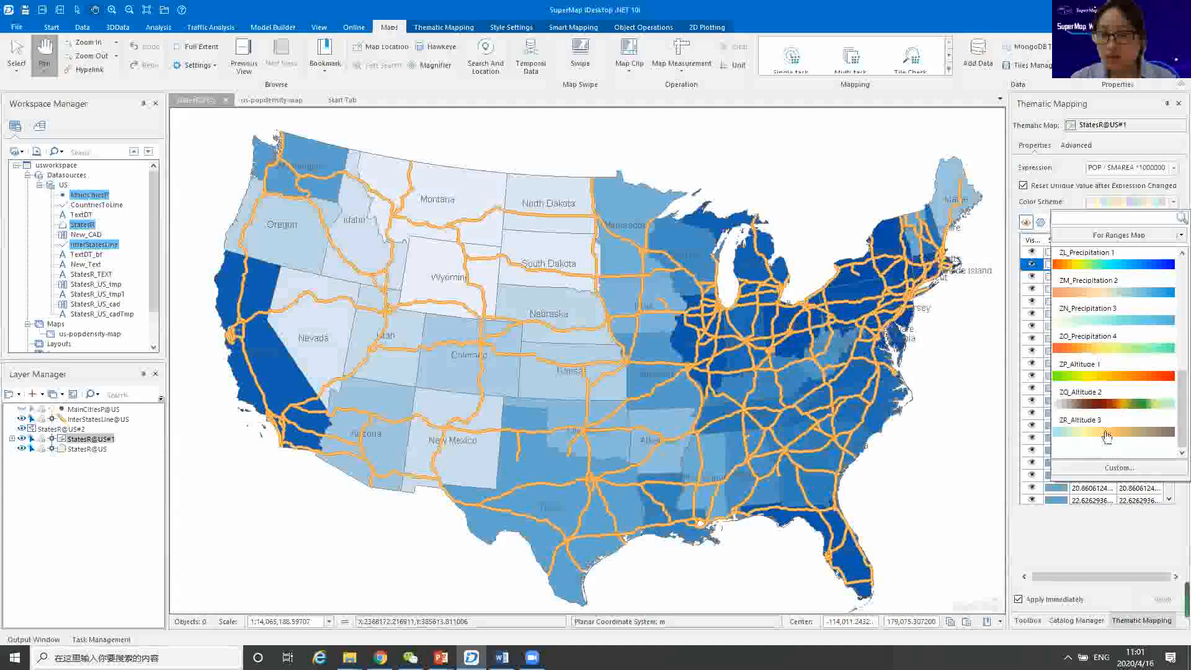
pyautogui.click(1107, 435)
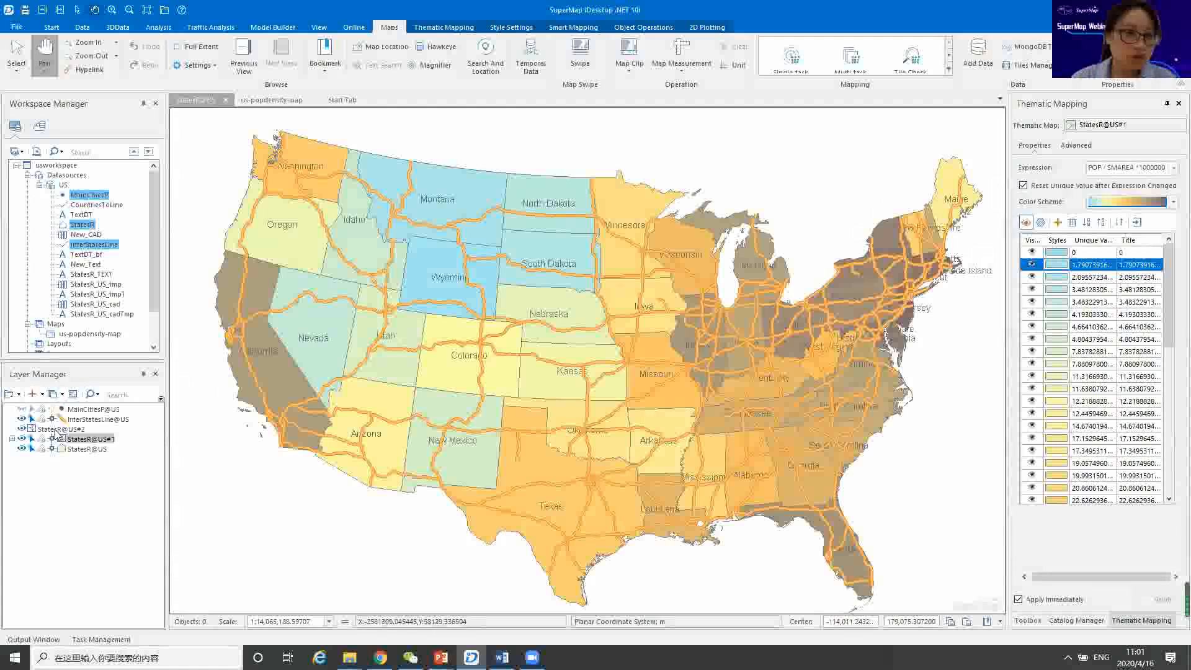
# Change the text color of the state name labels to near-black.
pyautogui.click(57, 429)
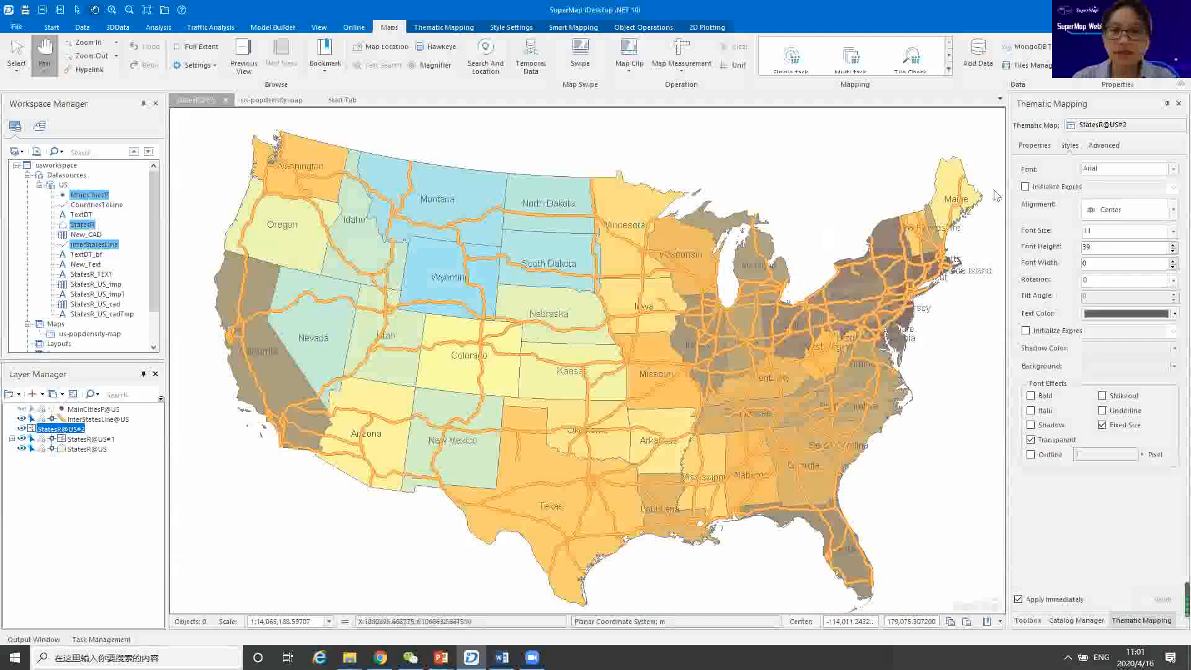
pyautogui.click(1175, 313)
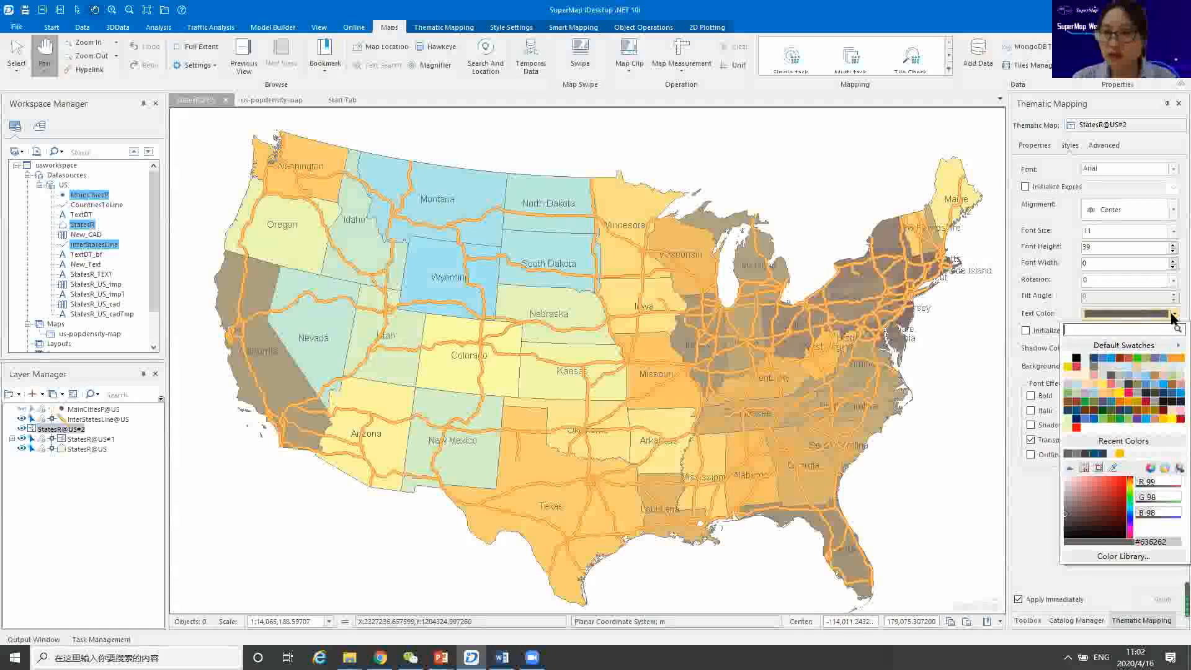
pyautogui.click(1143, 394)
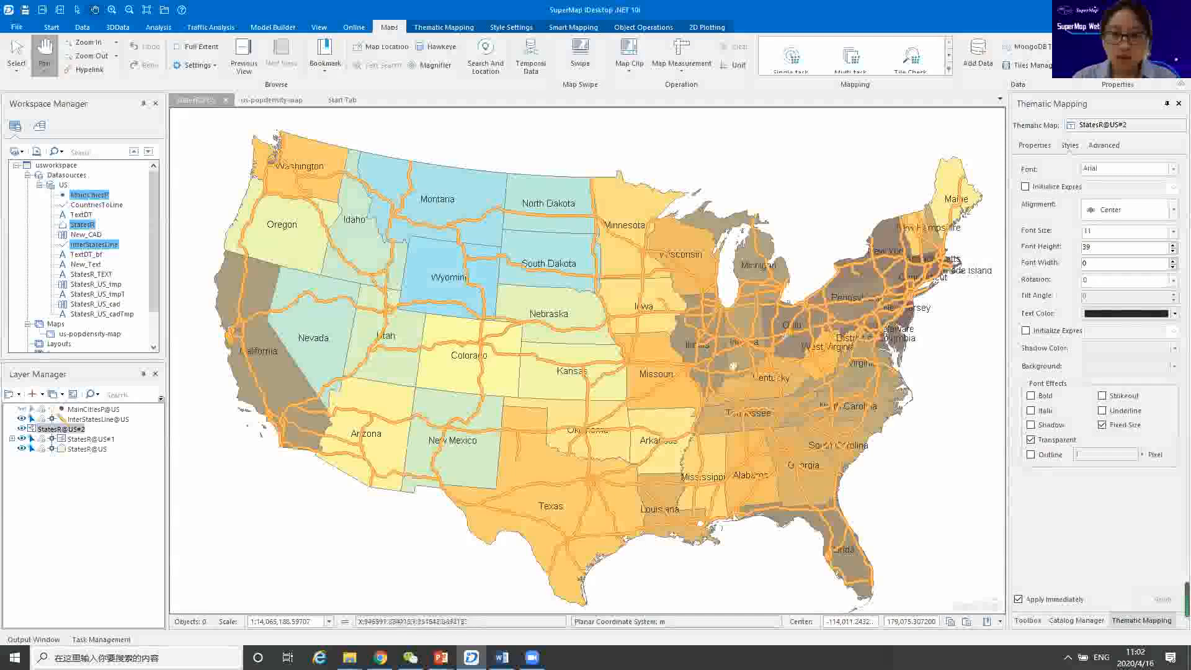
# Restyle the InterStatesLine layer, trying the Loop_2 line symbol before applying First Class _11, and keep its line width.
pyautogui.click(73, 420)
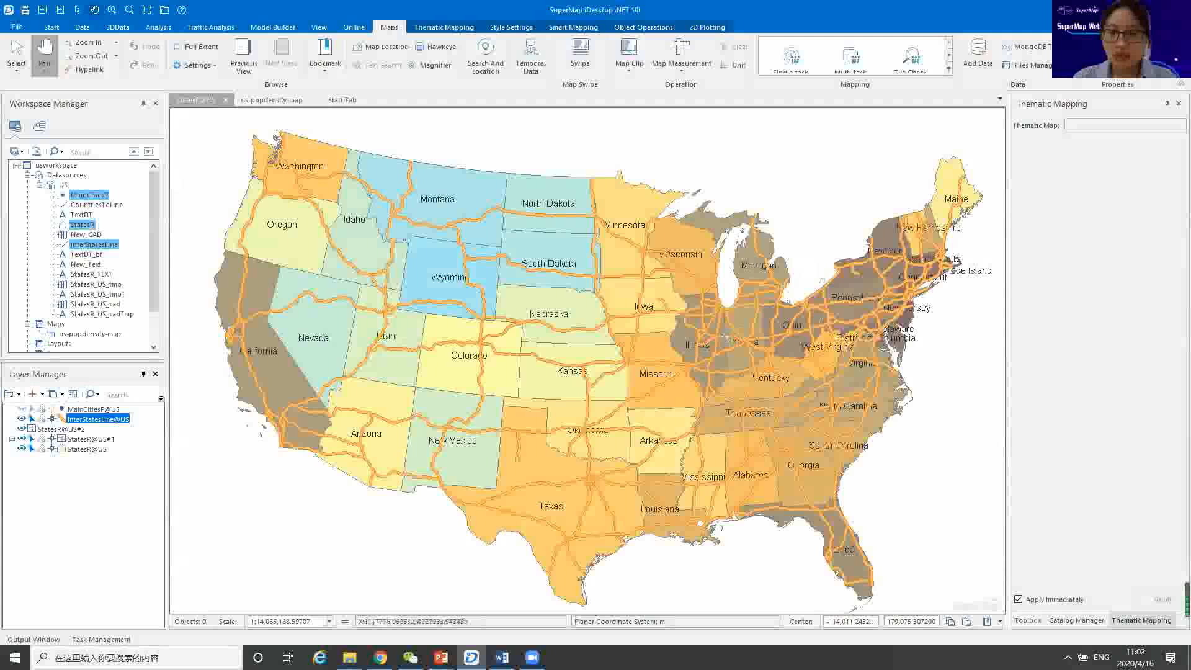
pyautogui.rightClick(90, 420)
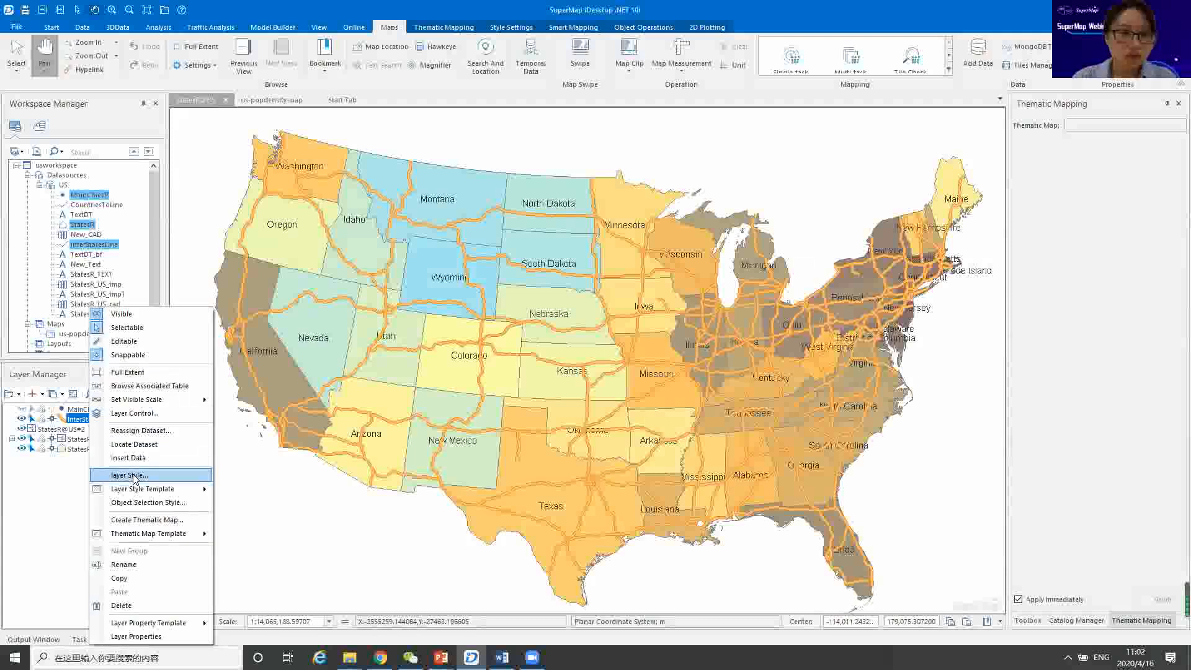
pyautogui.click(131, 476)
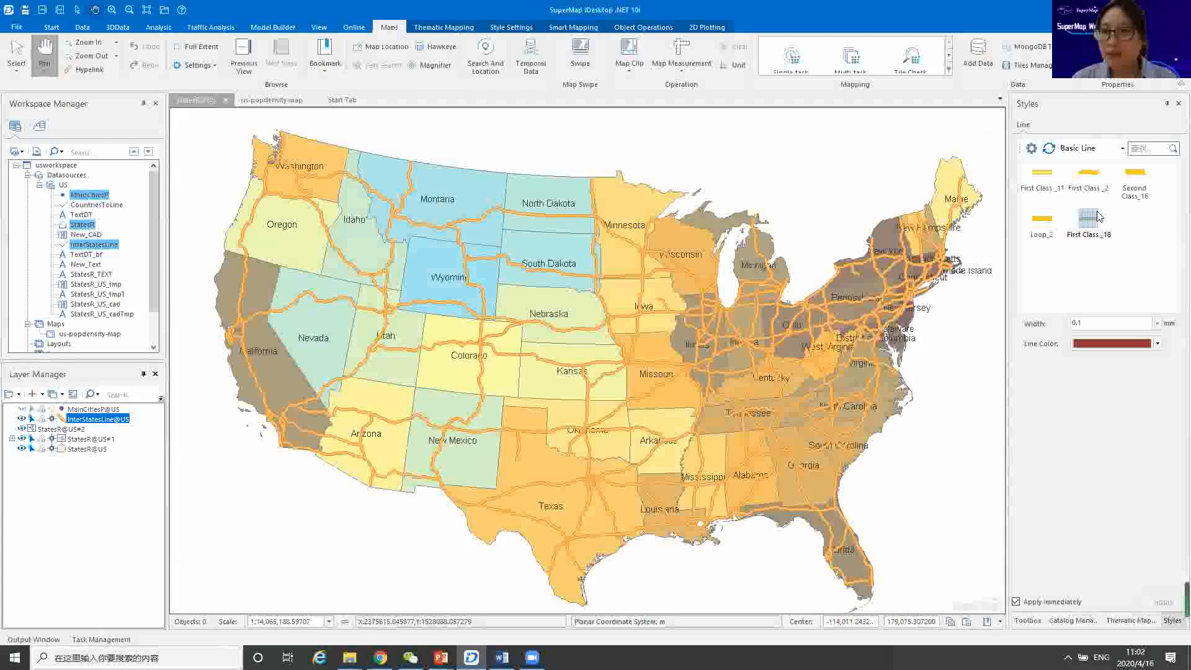
pyautogui.click(1043, 222)
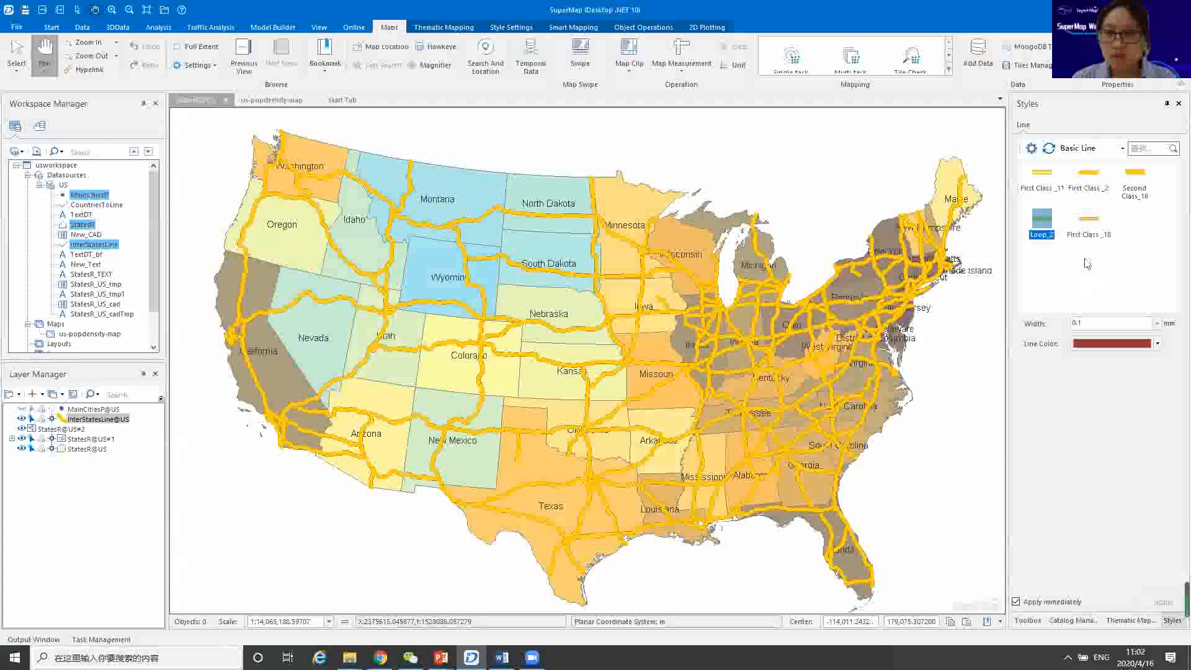
pyautogui.click(1047, 181)
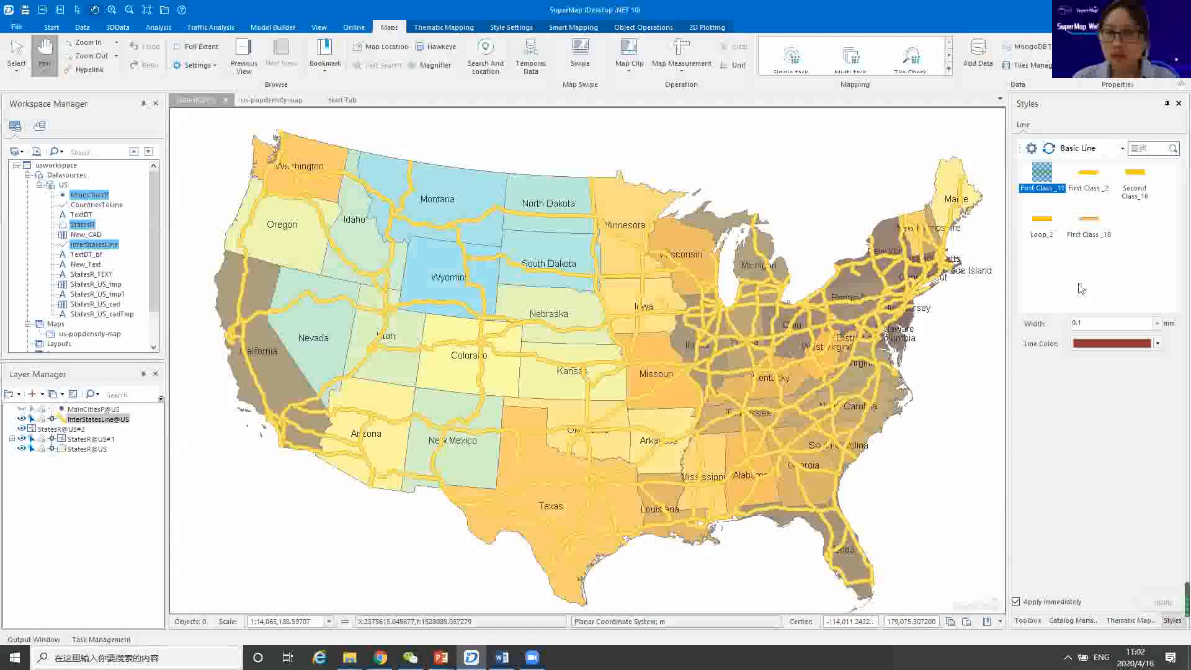
pyautogui.click(1158, 323)
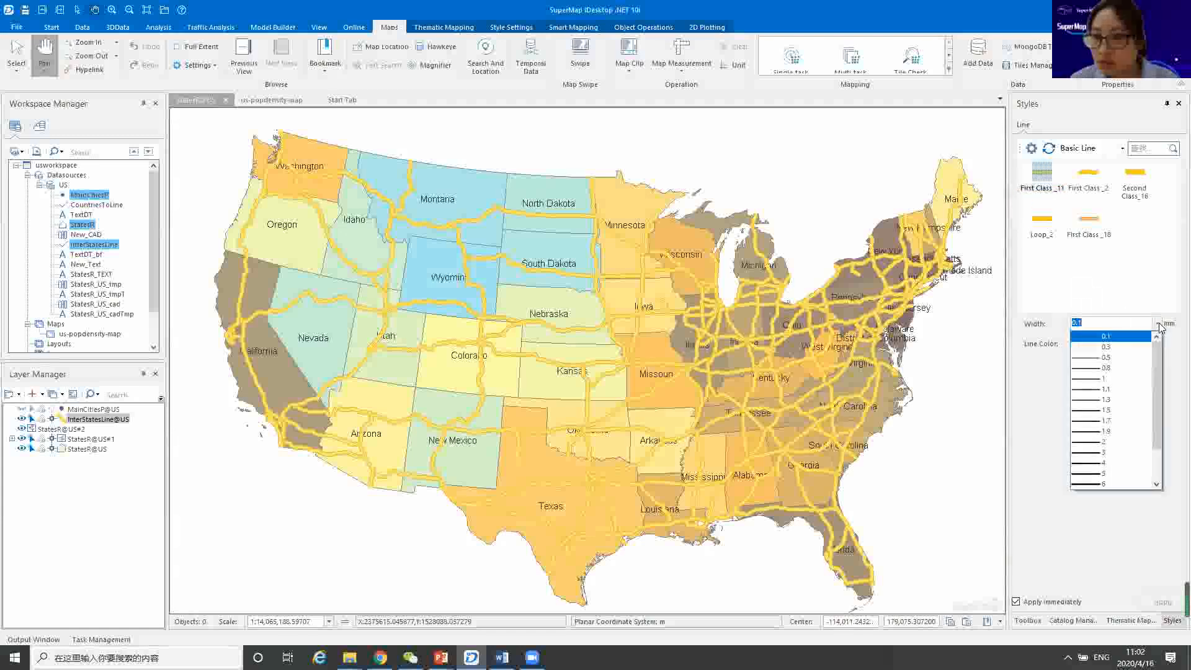
pyautogui.click(1160, 325)
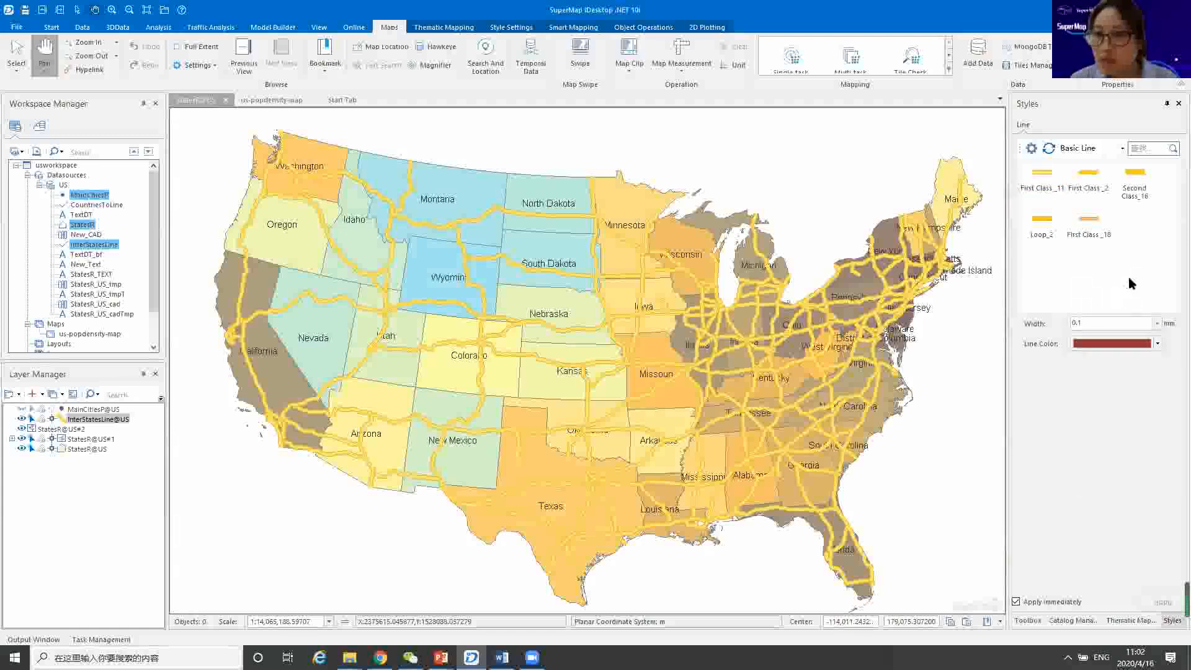
pyautogui.moveTo(648, 429); pyautogui.dragTo(648, 433)
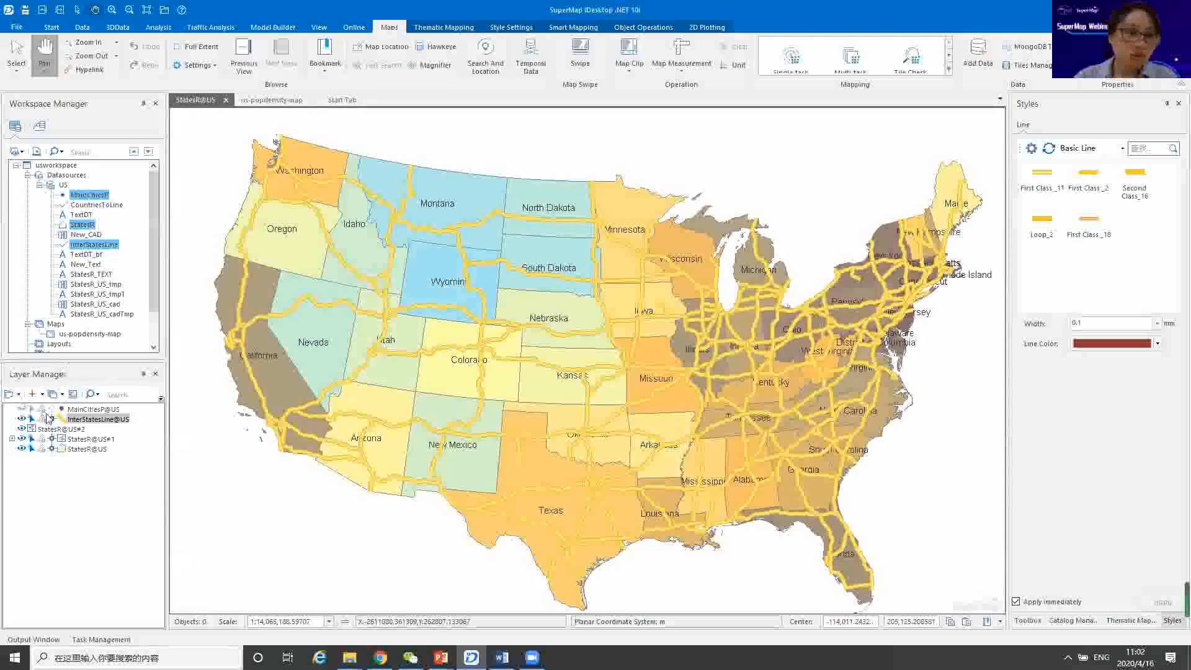
# Make the MainCitiesP layer visible and open its layer style.
pyautogui.click(21, 411)
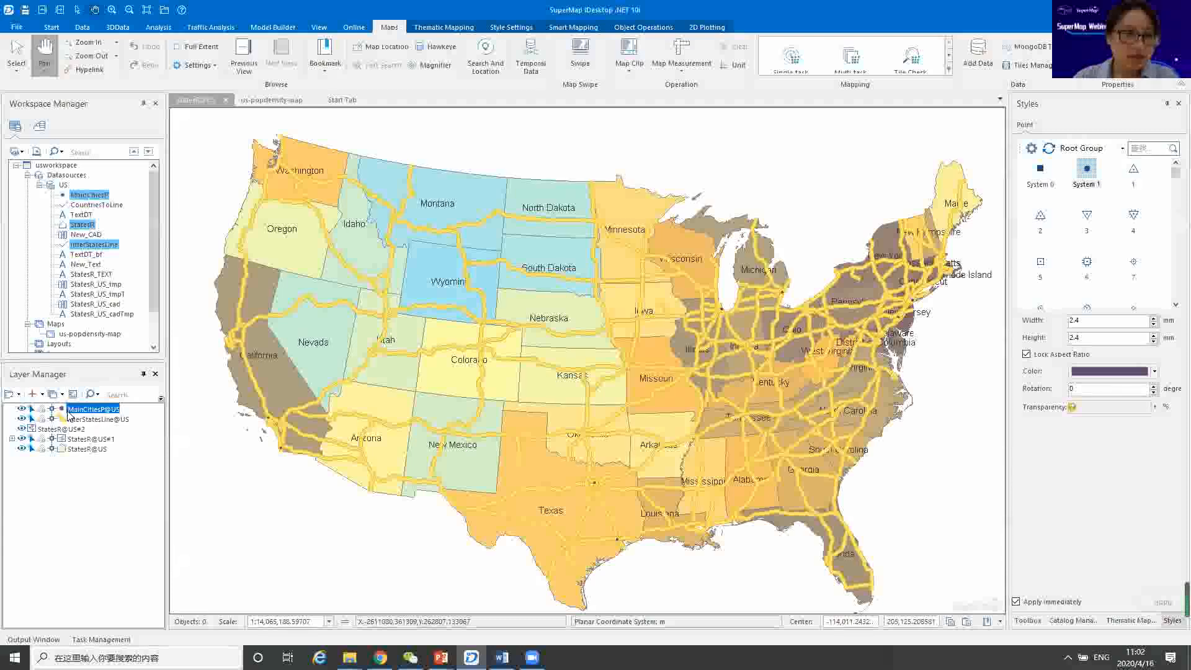
pyautogui.rightClick(96, 412)
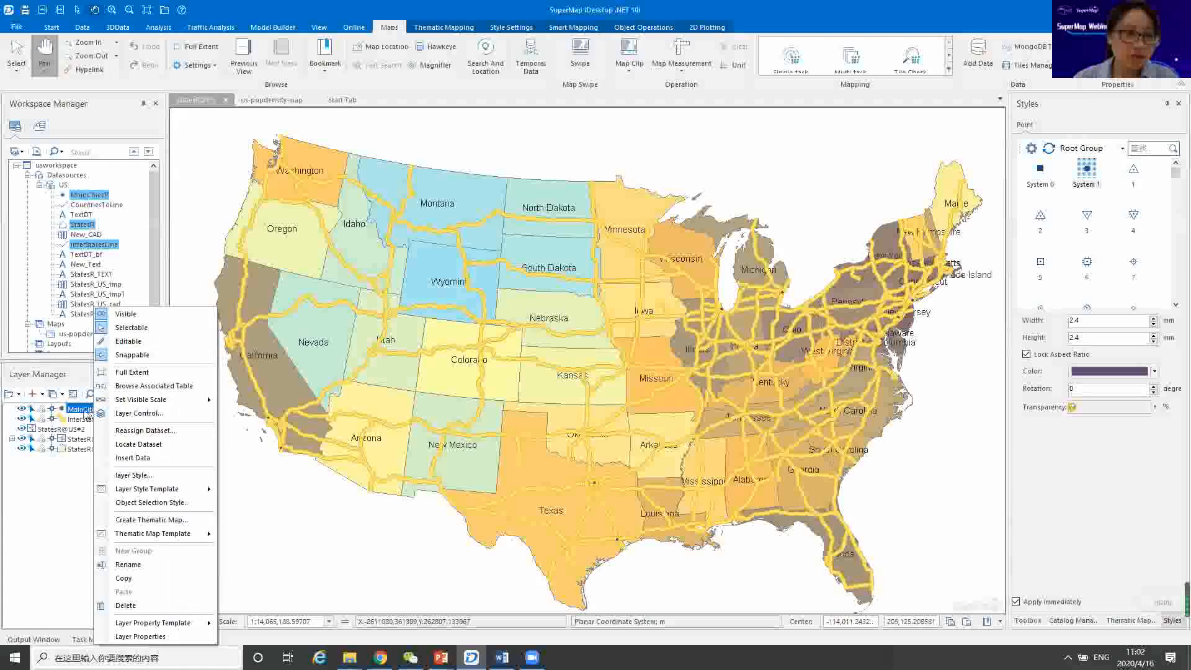
pyautogui.click(123, 476)
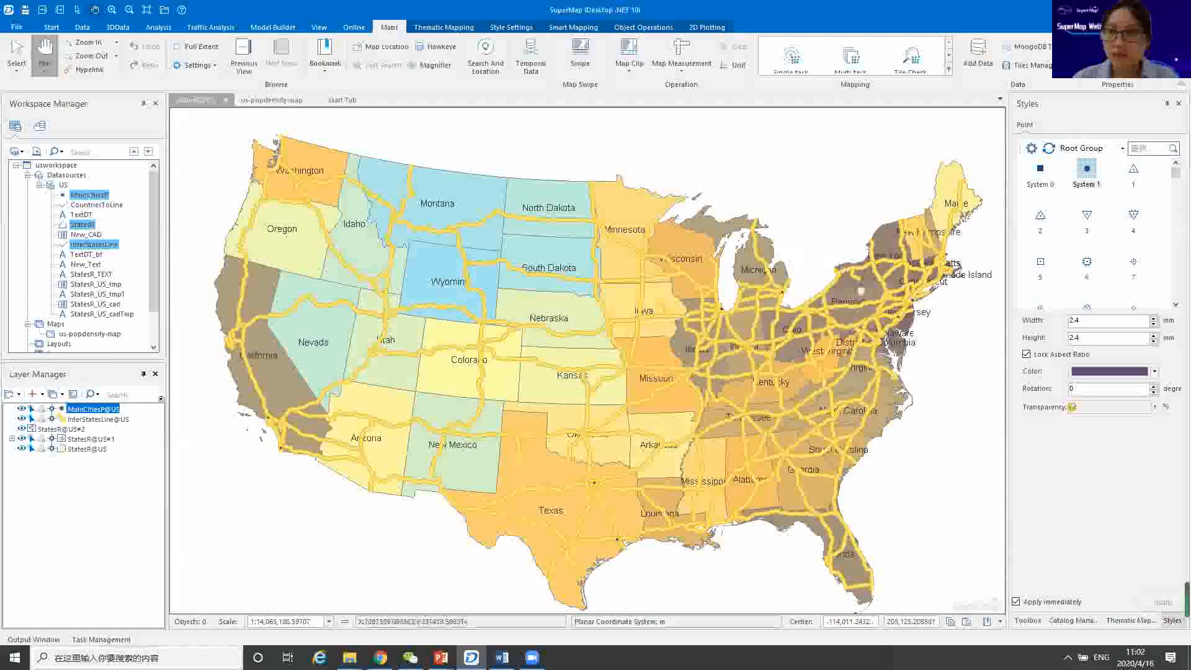
# Open the marker symbol selector for the MainCitiesP layer and show the Other symbols in MarkerLibrary's City group.
pyautogui.moveTo(1175, 183); pyautogui.dragTo(1175, 291)
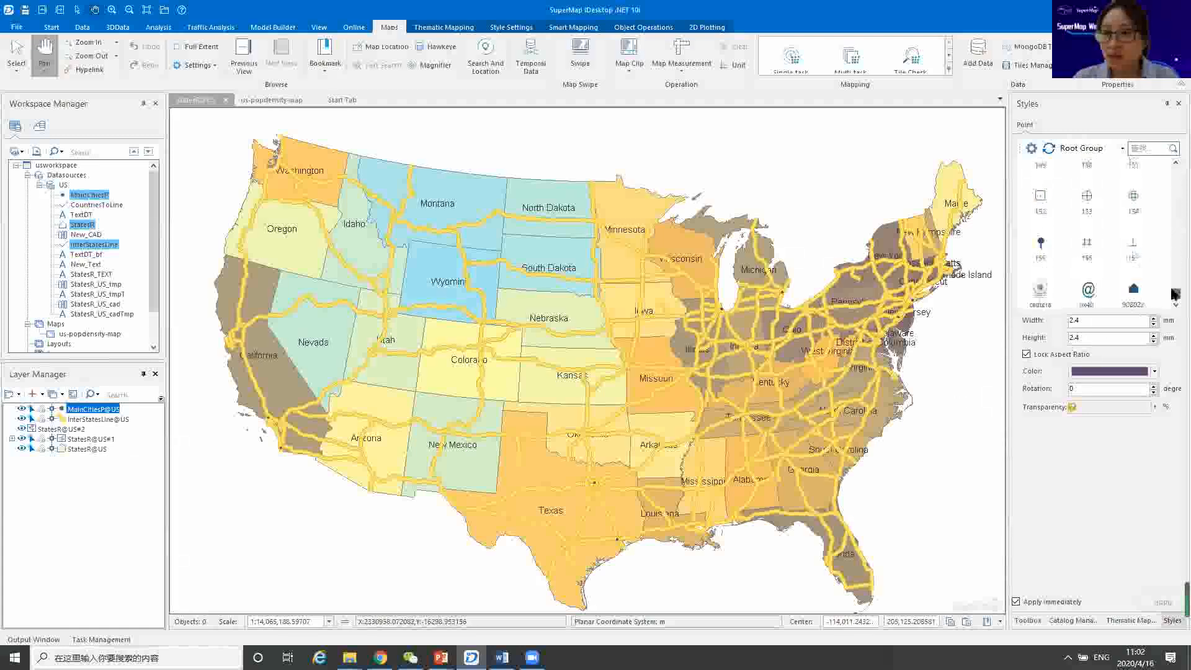
pyautogui.click(1032, 149)
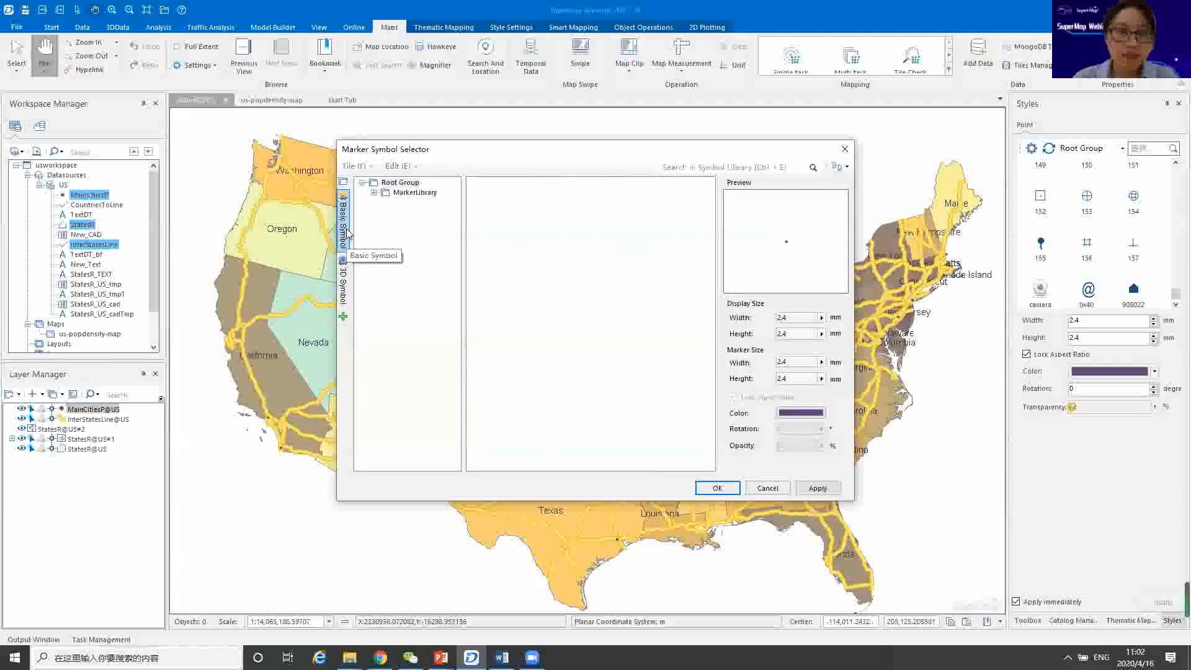
pyautogui.click(375, 193)
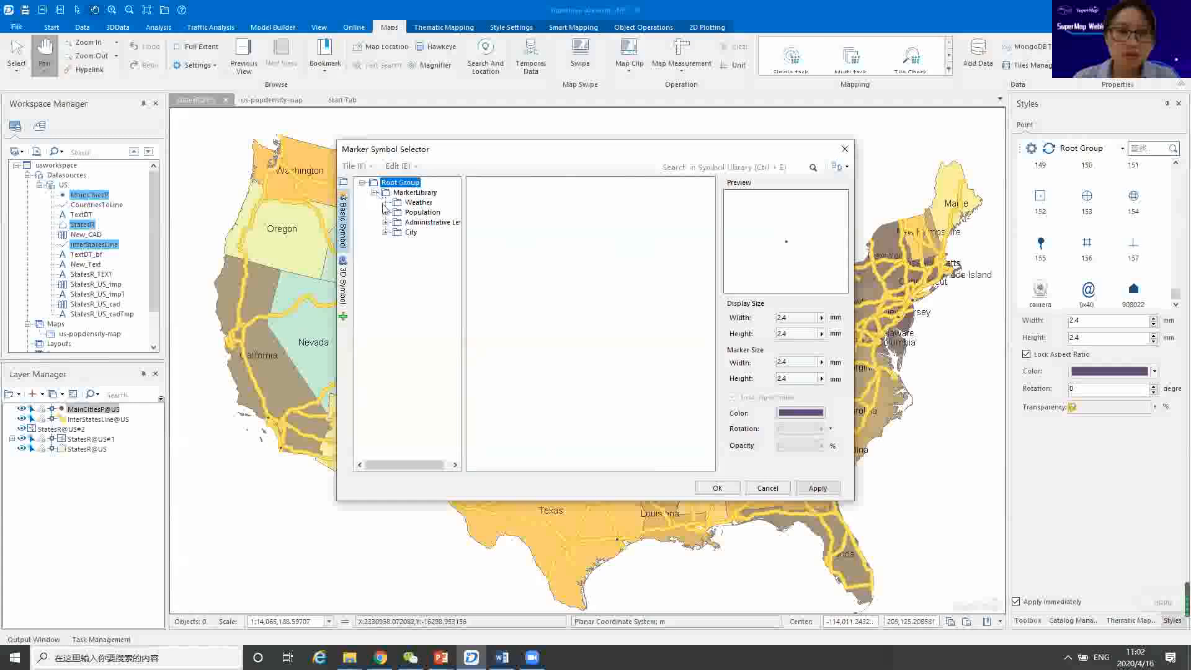
pyautogui.click(386, 232)
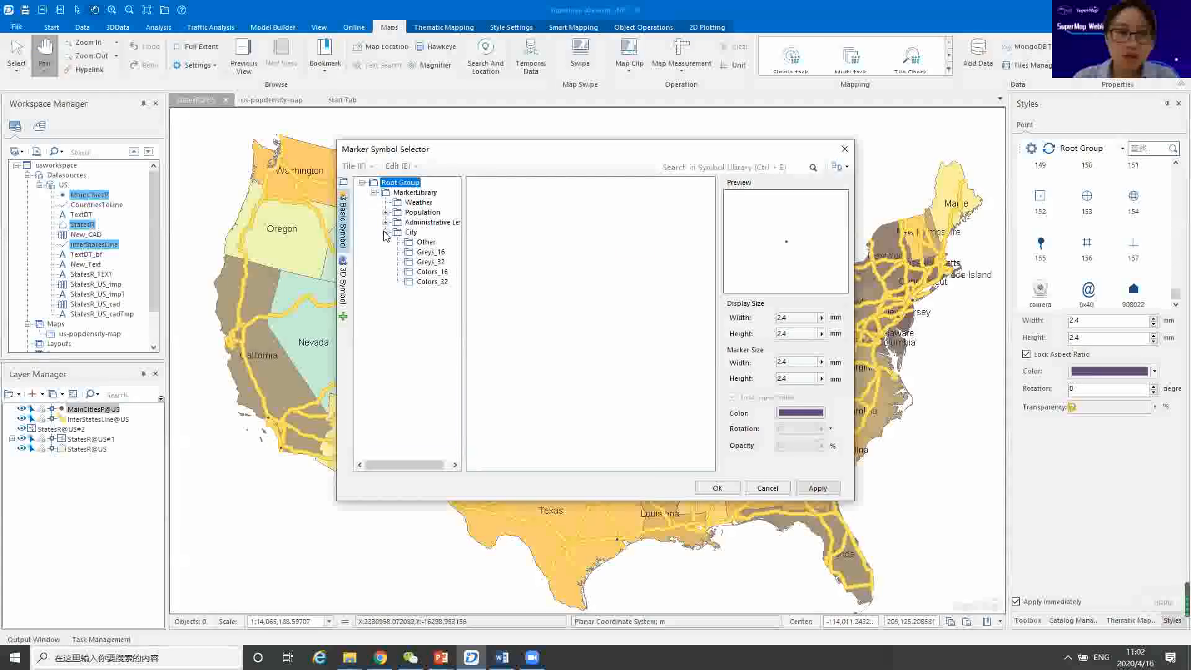
pyautogui.click(426, 242)
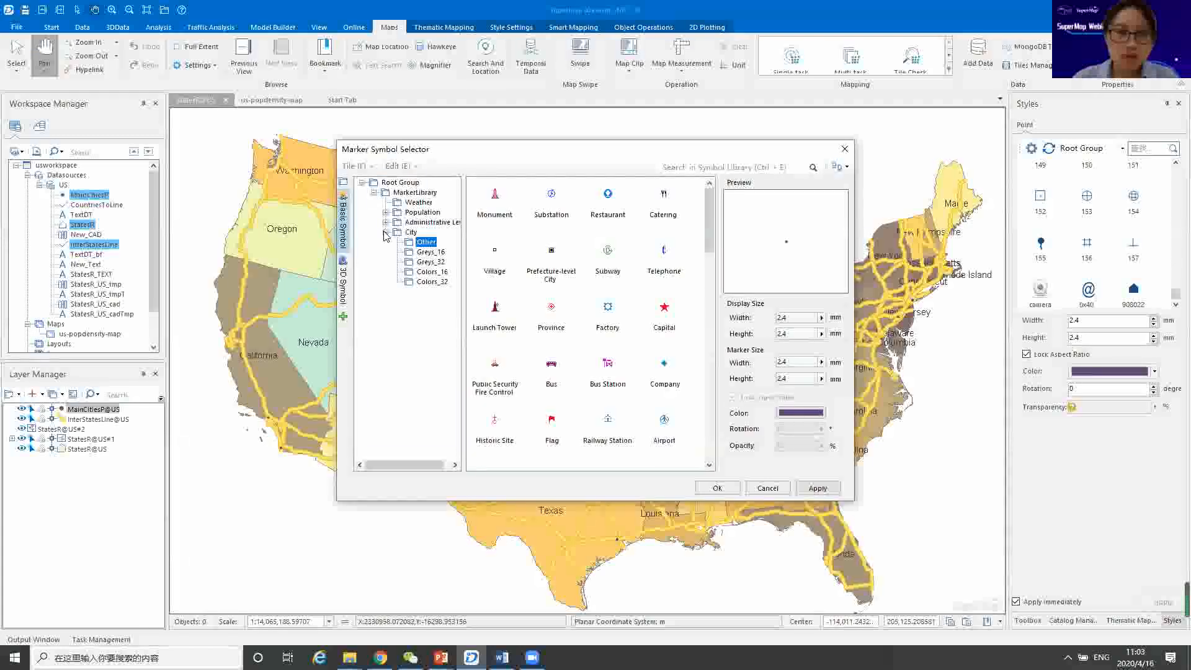
# Browse the City group's Colors_16 and Colors_32 symbols and try Circle 5 from Colors_32 on the city markers.
pyautogui.click(432, 281)
pyautogui.scroll(-3, 556, 323)
pyautogui.scroll(-3, 557, 323)
pyautogui.scroll(-3, 557, 323)
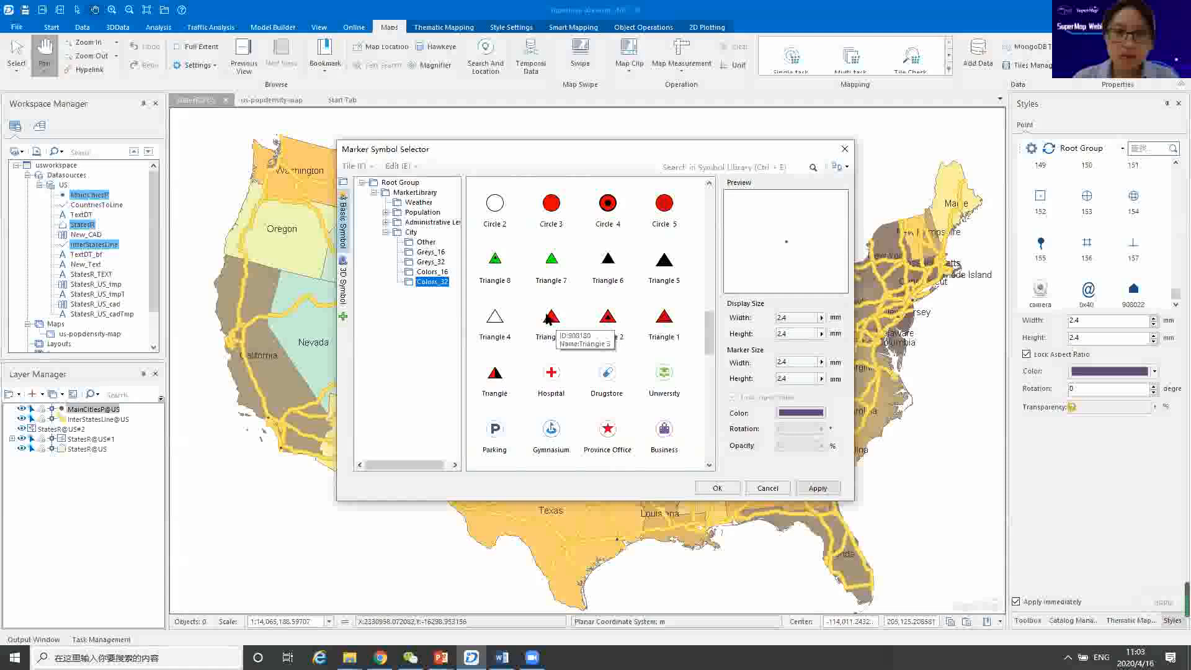
pyautogui.press('Up')
pyautogui.scroll(-5, 573, 329)
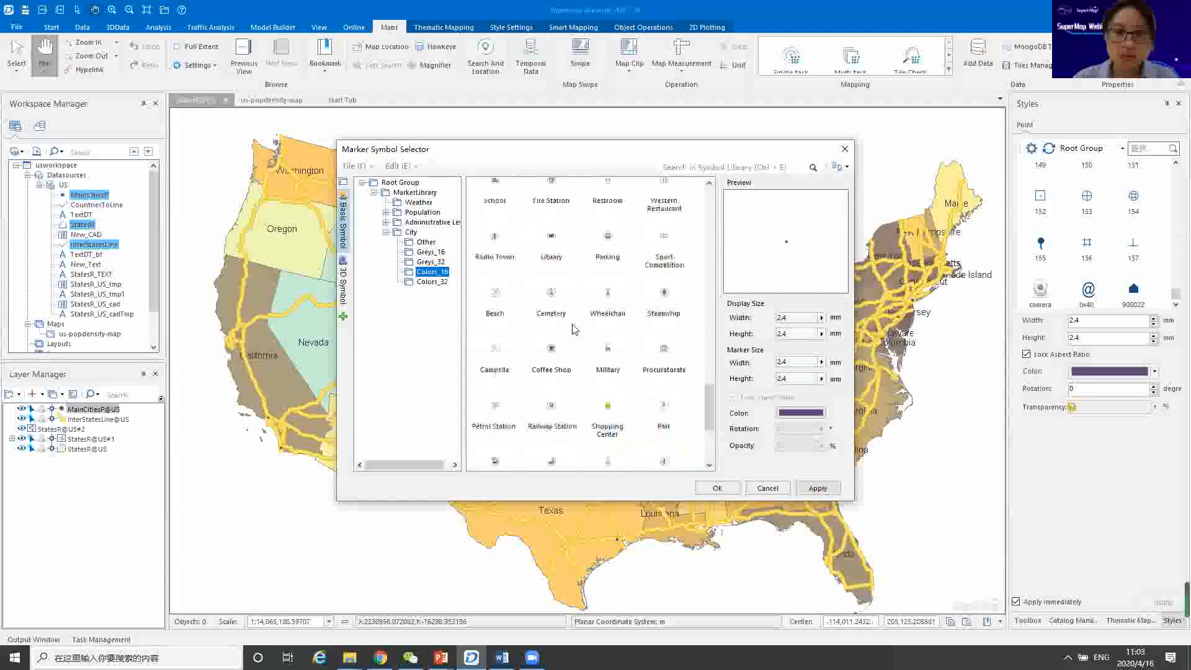
pyautogui.click(433, 282)
pyautogui.scroll(3, 608, 306)
pyautogui.scroll(8, 608, 306)
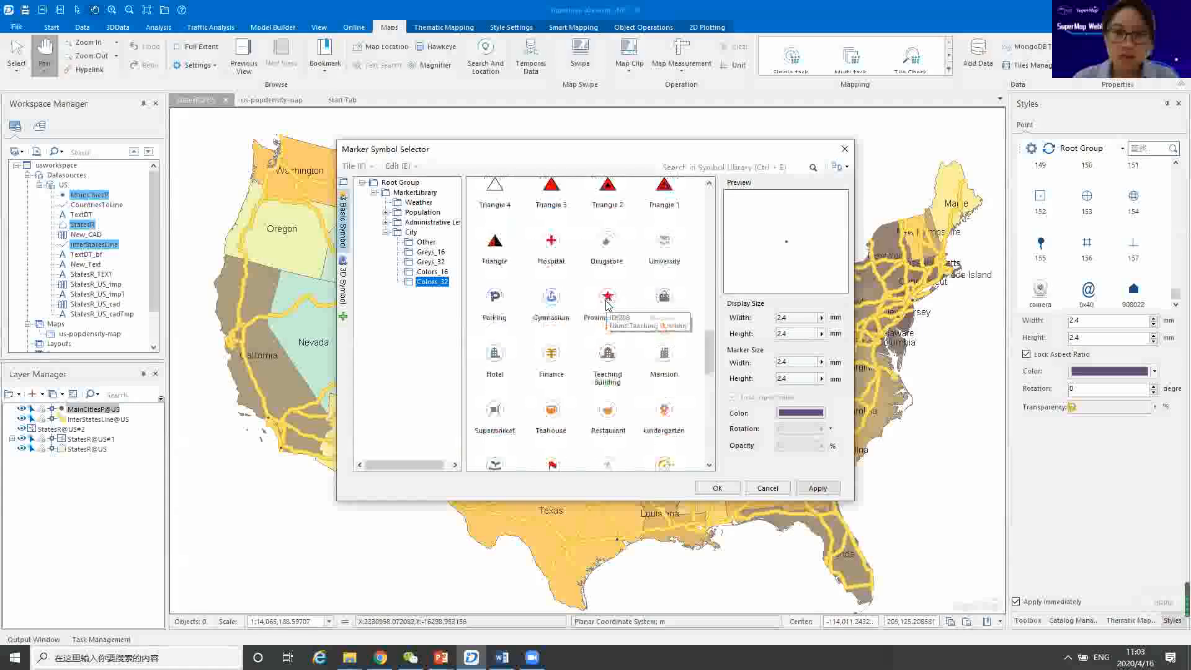
pyautogui.click(663, 323)
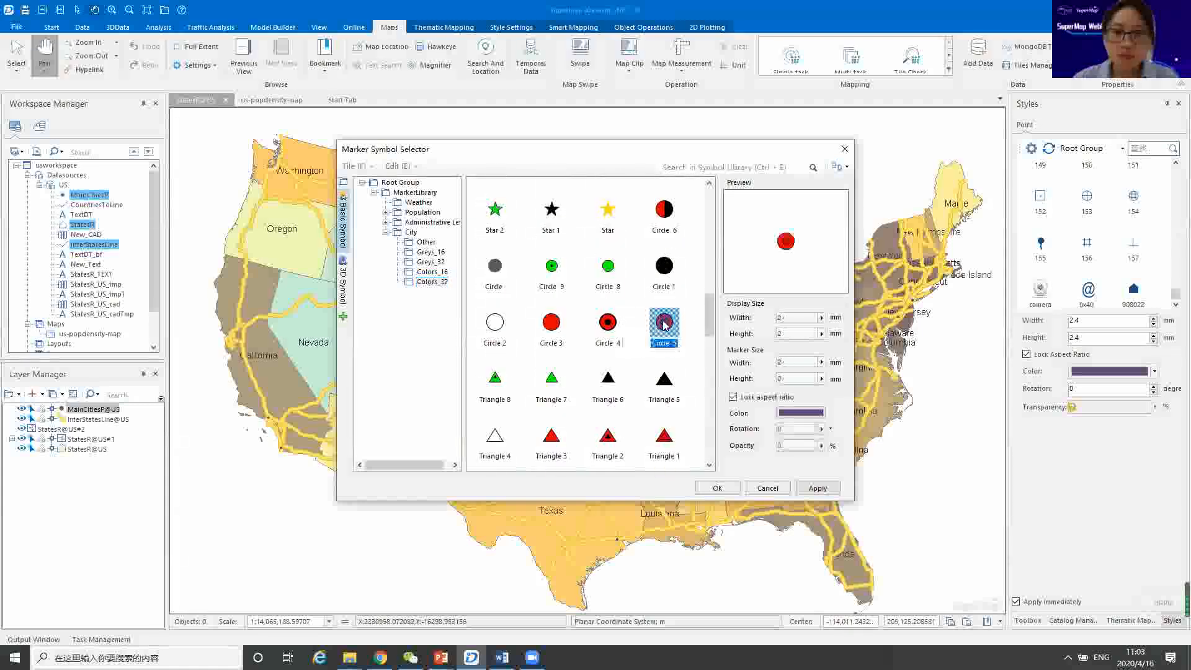
pyautogui.click(817, 488)
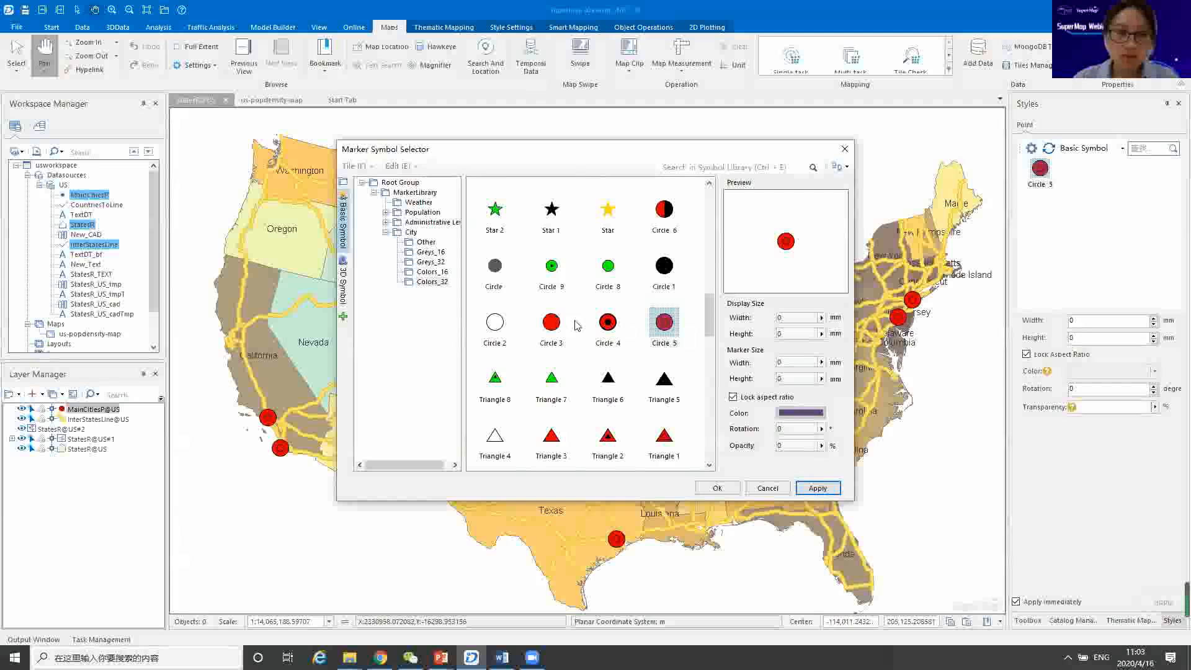
# Apply the Circle 9 symbol from Colors_32 to the MainCitiesP layer and accept the symbol choice.
pyautogui.scroll(2, 565, 341)
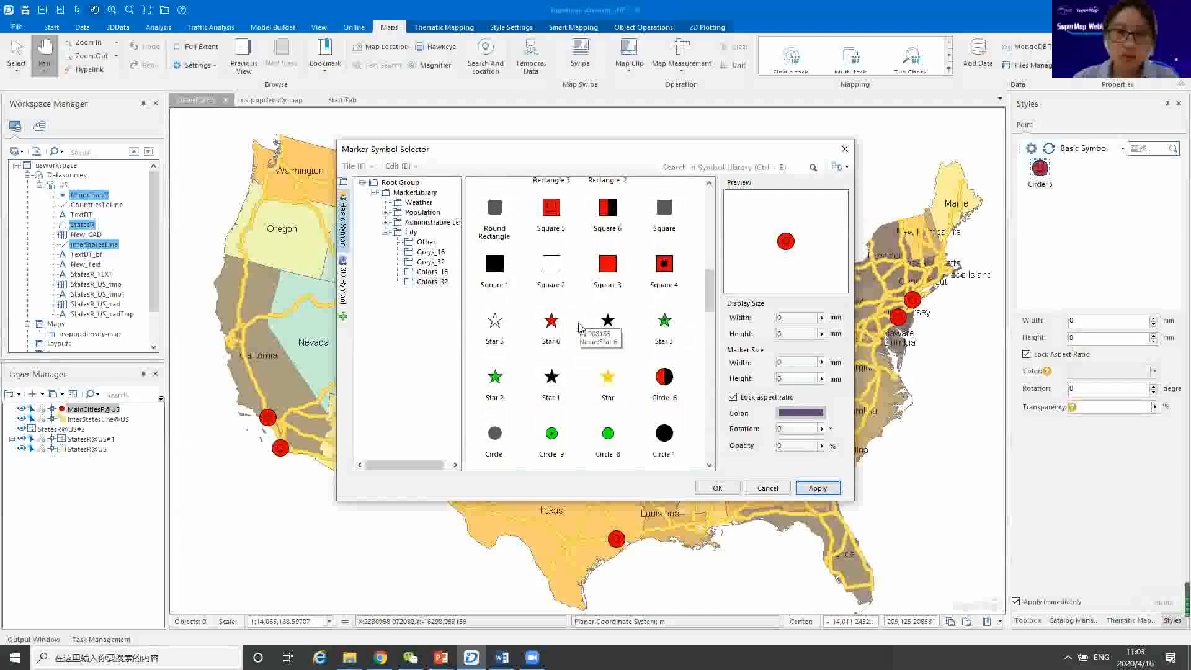
pyautogui.click(556, 356)
pyautogui.click(817, 487)
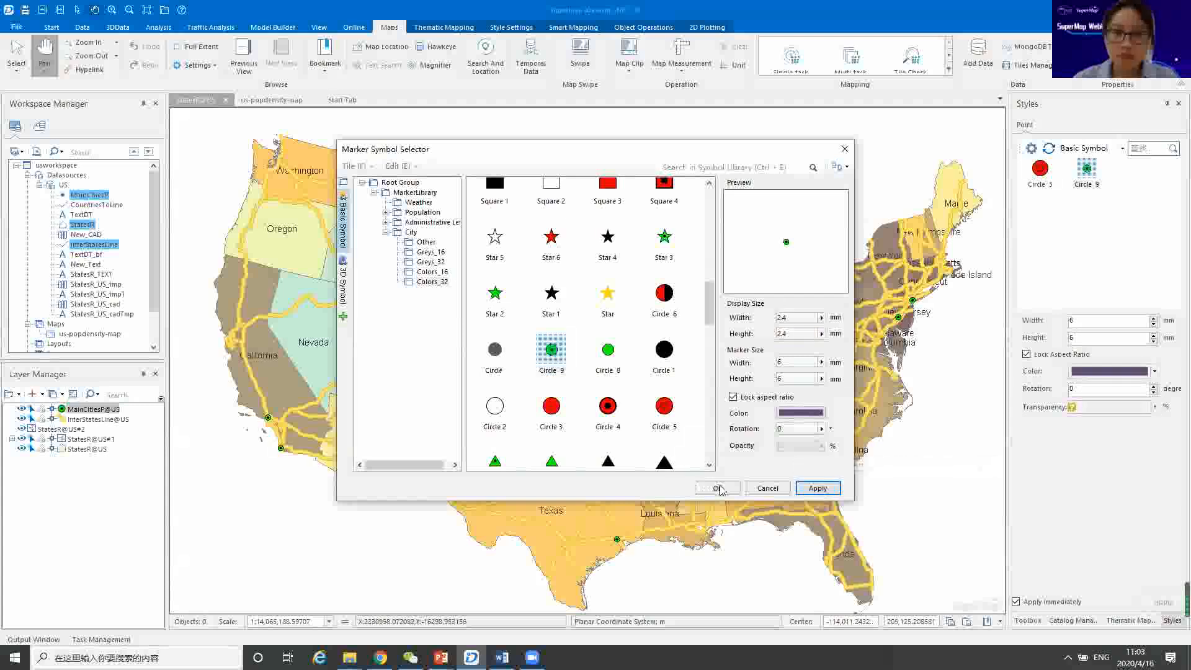
pyautogui.click(718, 488)
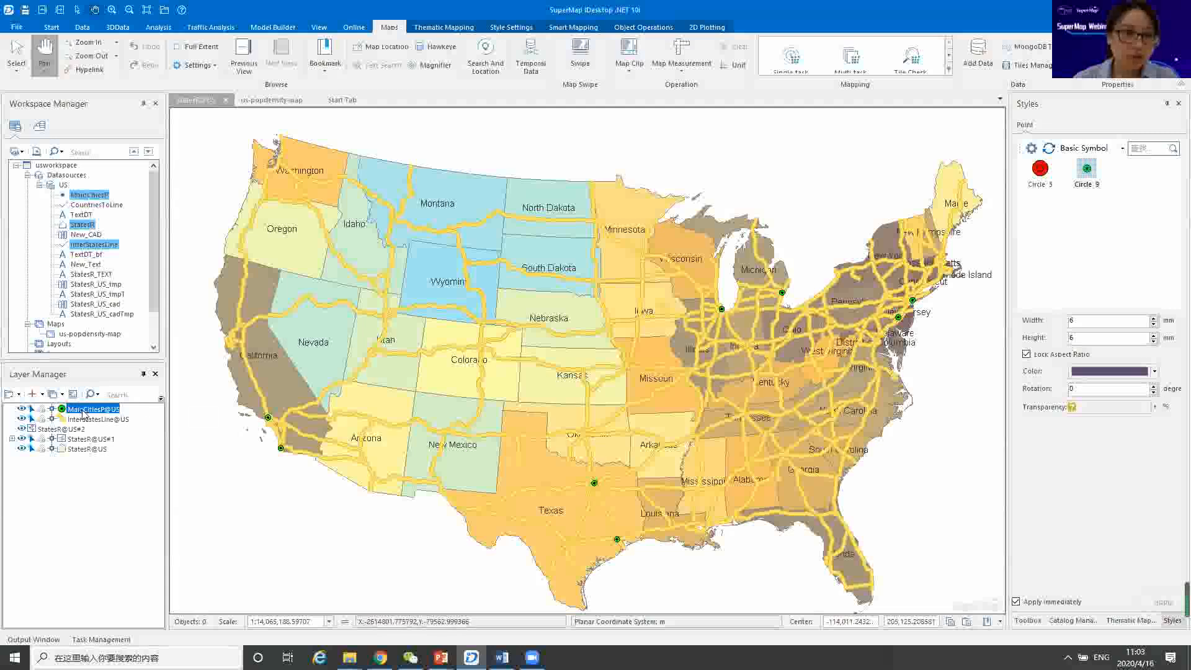
# Create a uniform label thematic map from the MainCitiesP layer and check that its label expression is CITY_NAME.
pyautogui.rightClick(85, 413)
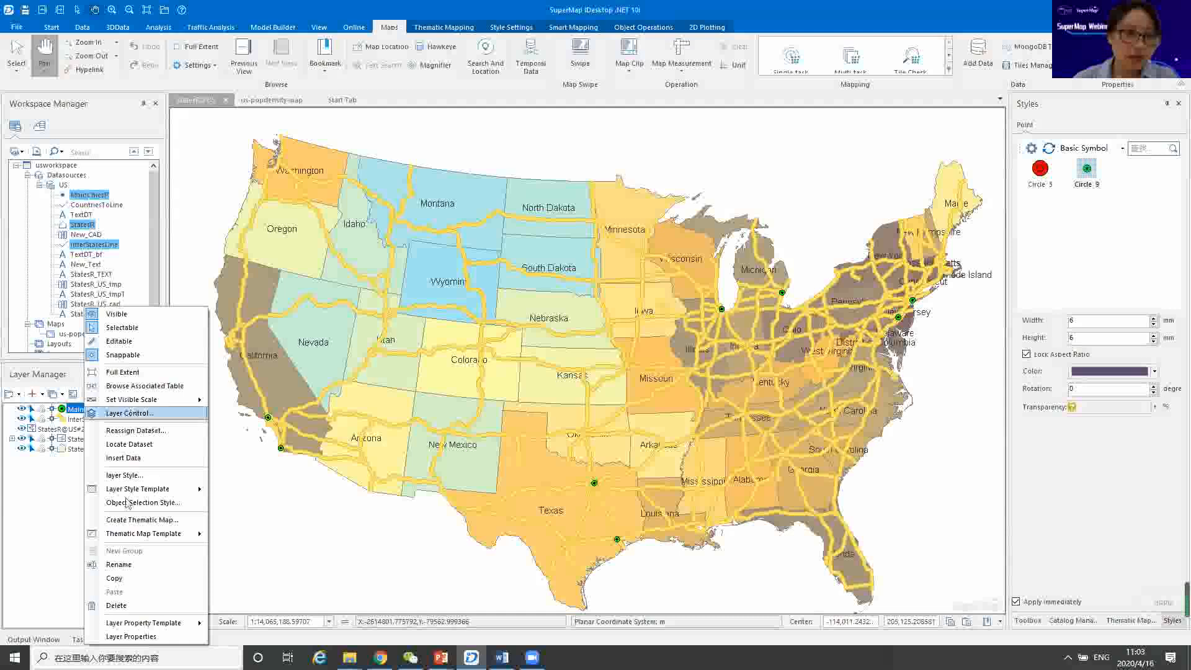
pyautogui.click(124, 520)
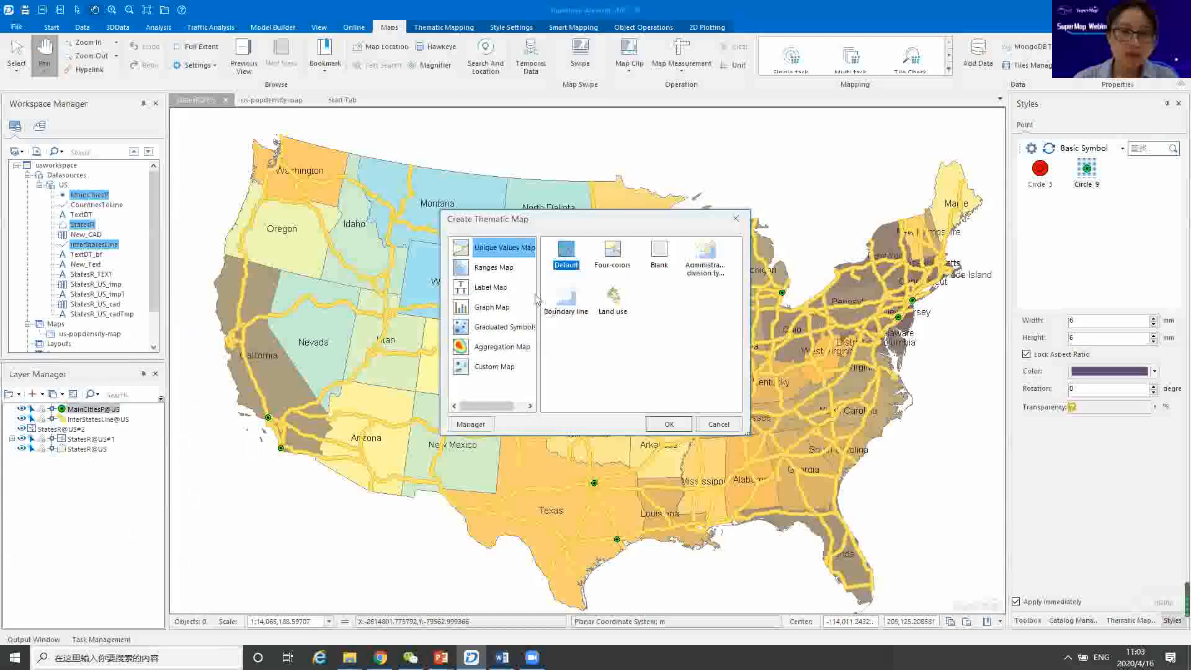
pyautogui.click(492, 288)
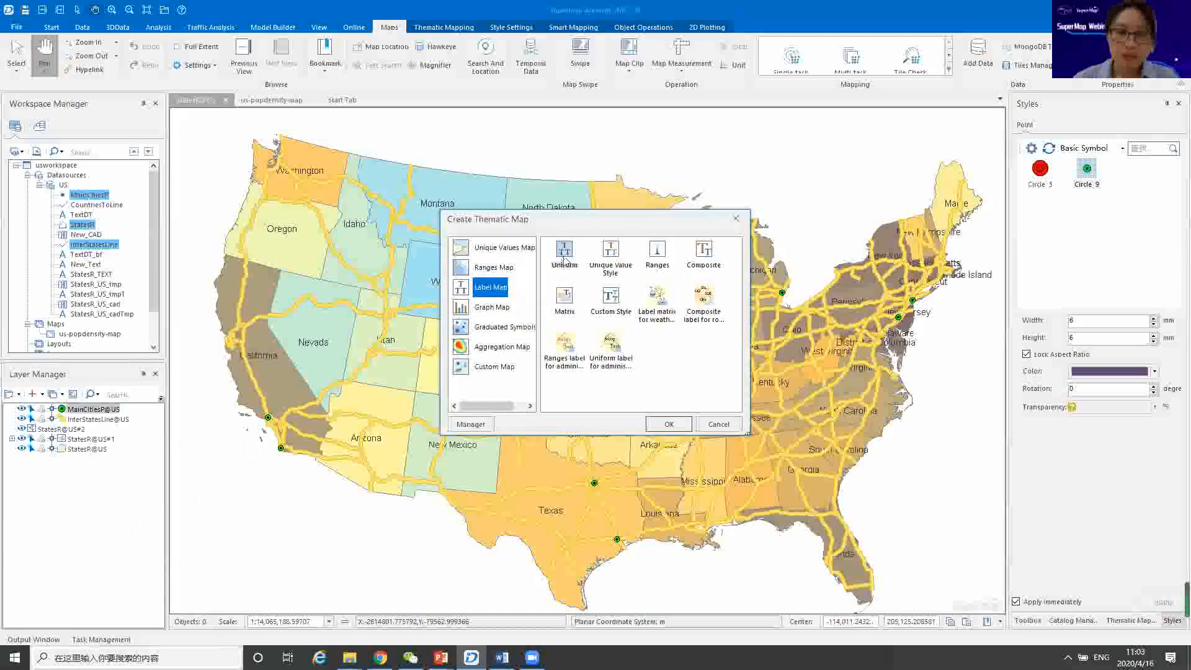
pyautogui.click(669, 425)
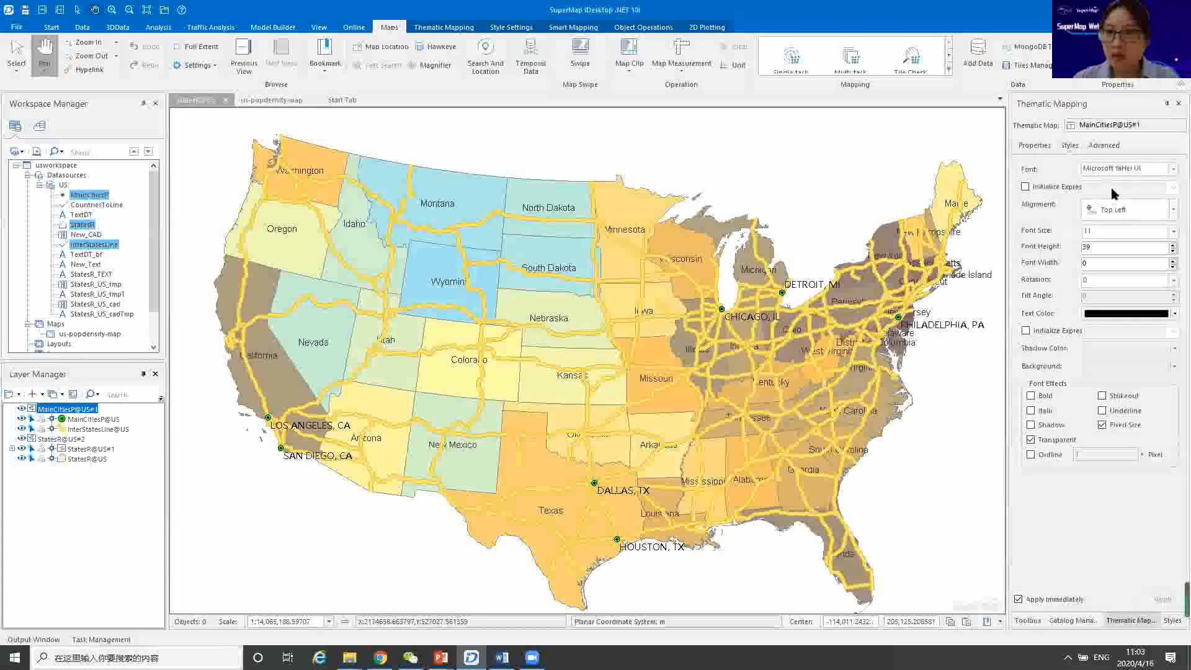
pyautogui.click(1035, 146)
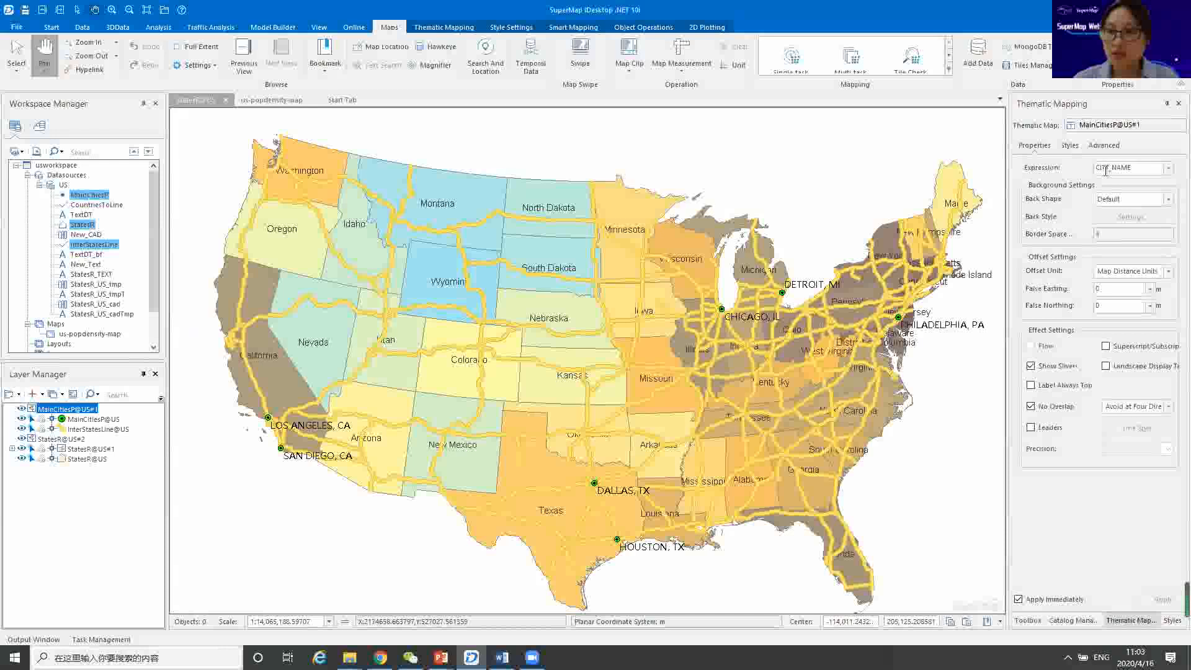
pyautogui.click(1168, 168)
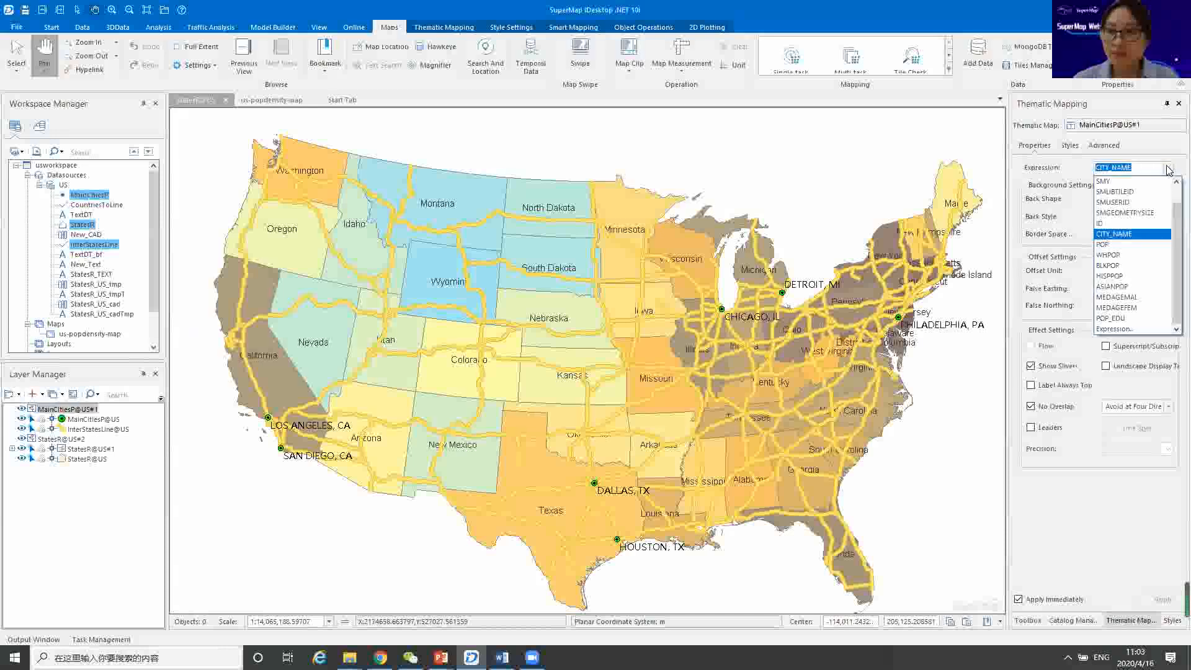
pyautogui.click(1168, 168)
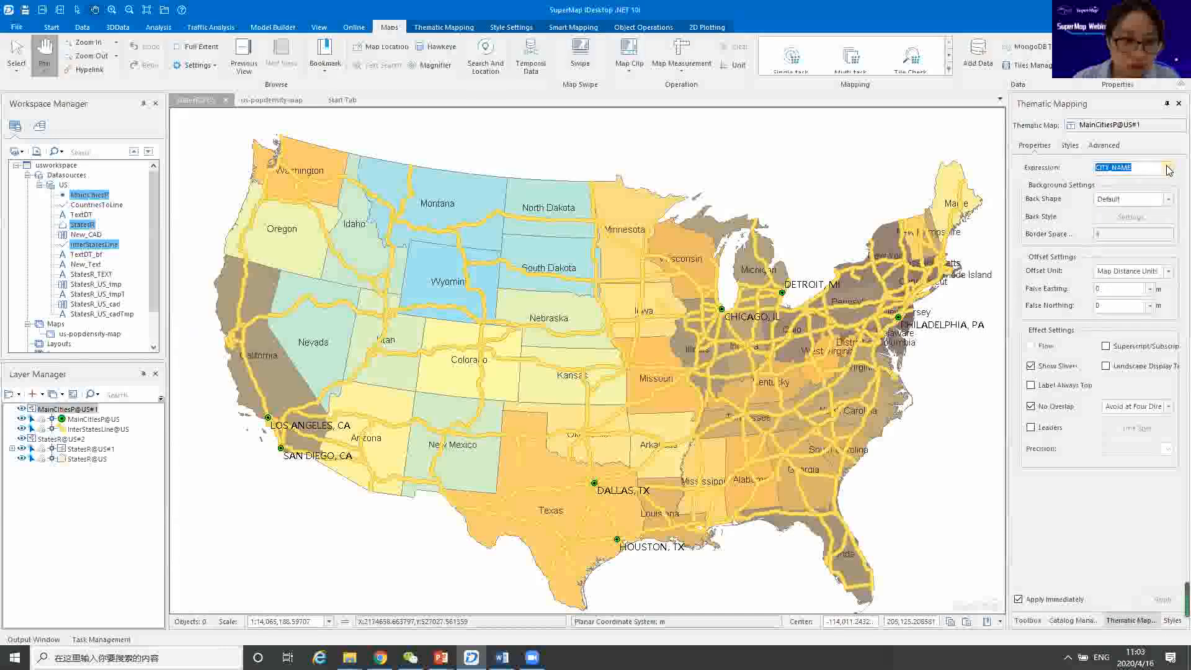
# Set the font of the city name labels to Arial and make the labels bold.
pyautogui.click(1070, 146)
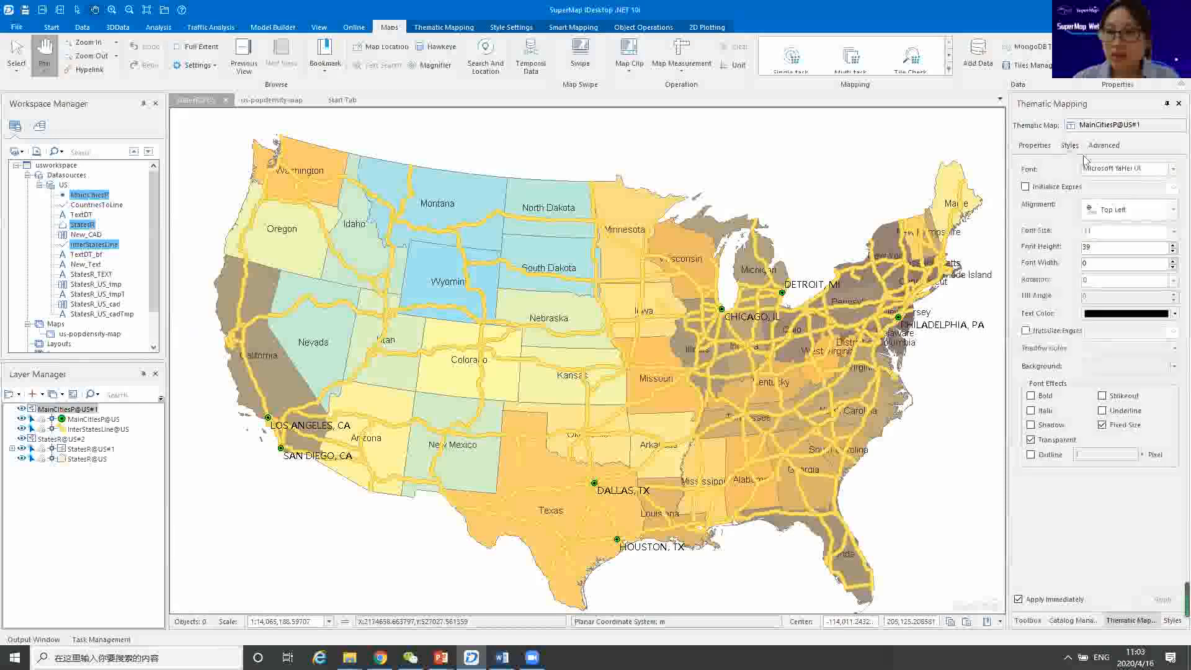
pyautogui.click(1172, 171)
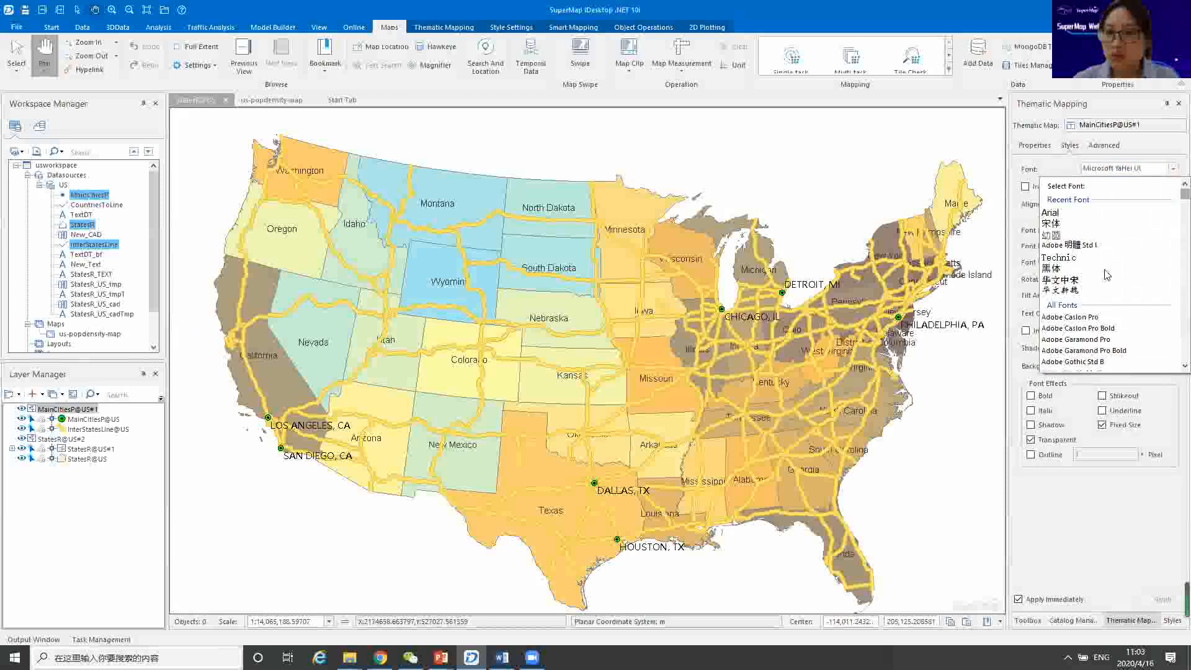
pyautogui.click(1053, 217)
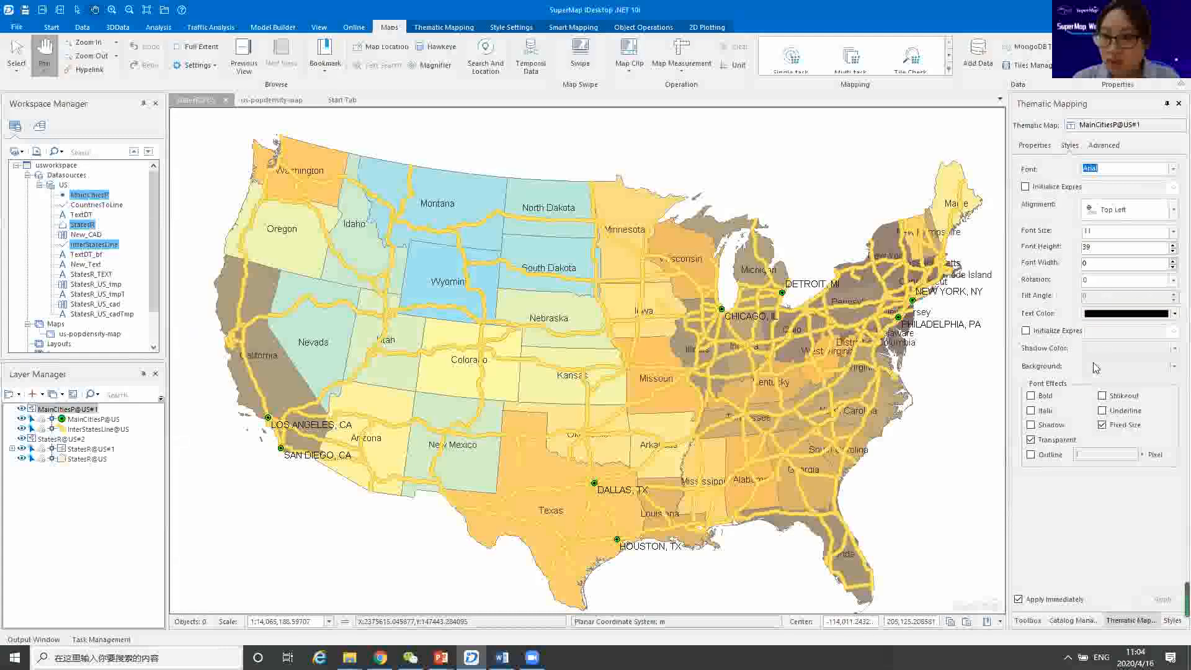
pyautogui.click(1031, 397)
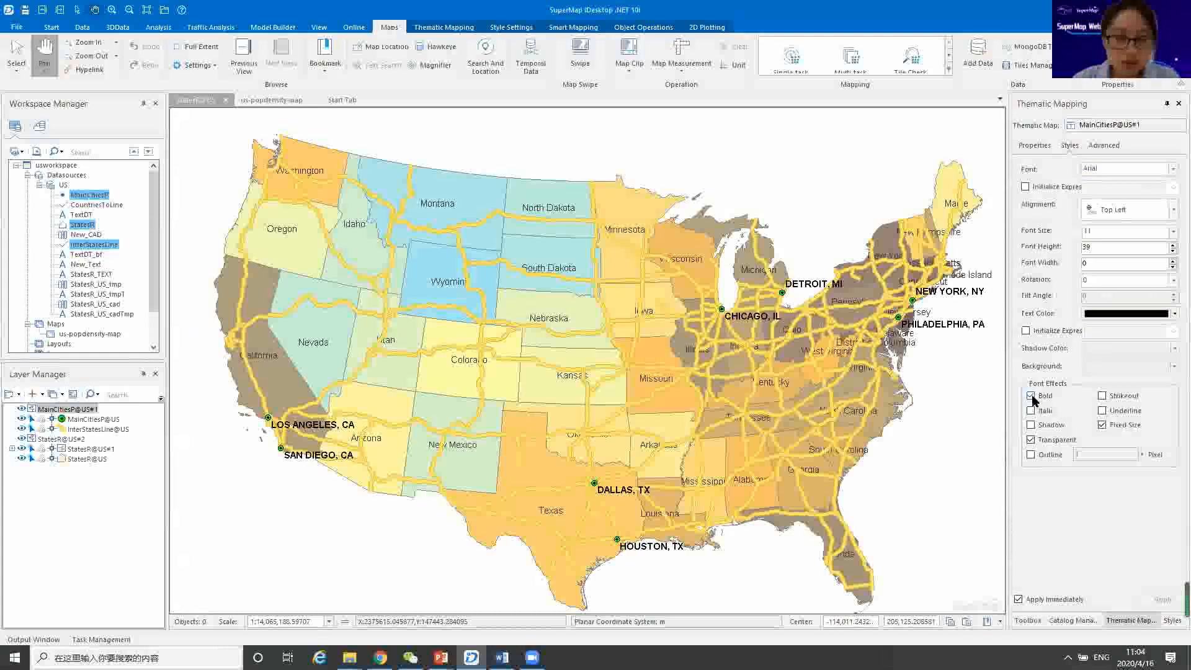
# Open the map's properties and bring up the Scale Manager from its bounds settings.
pyautogui.moveTo(797, 378); pyautogui.dragTo(864, 362)
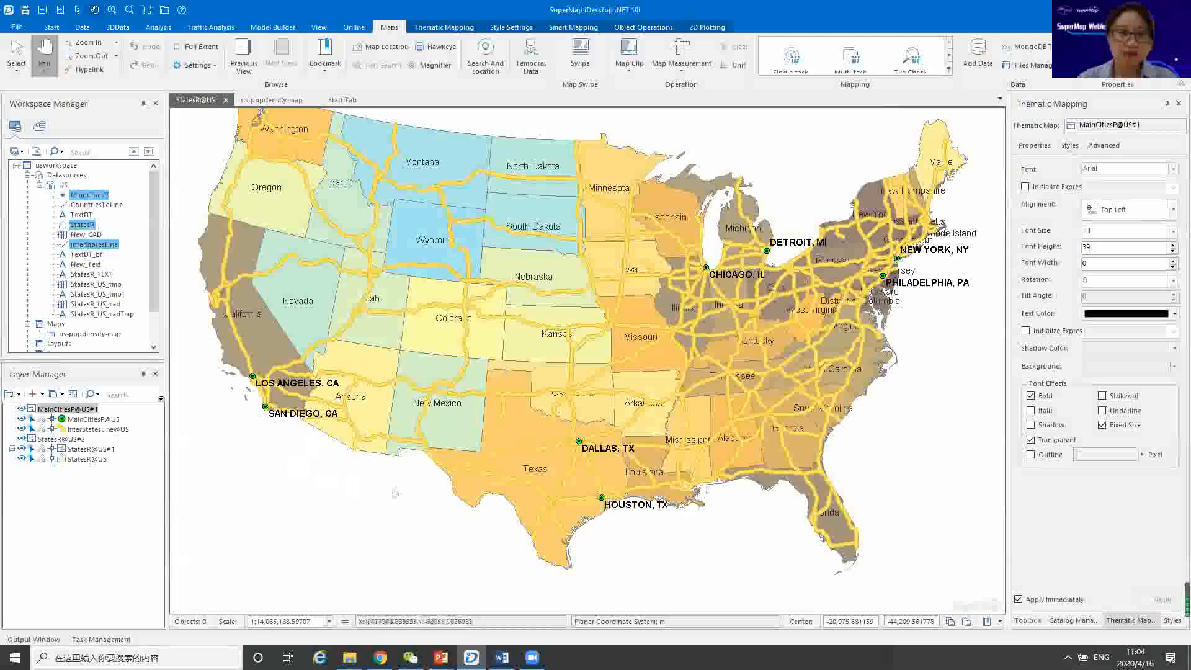
pyautogui.rightClick(332, 475)
pyautogui.rightClick(319, 459)
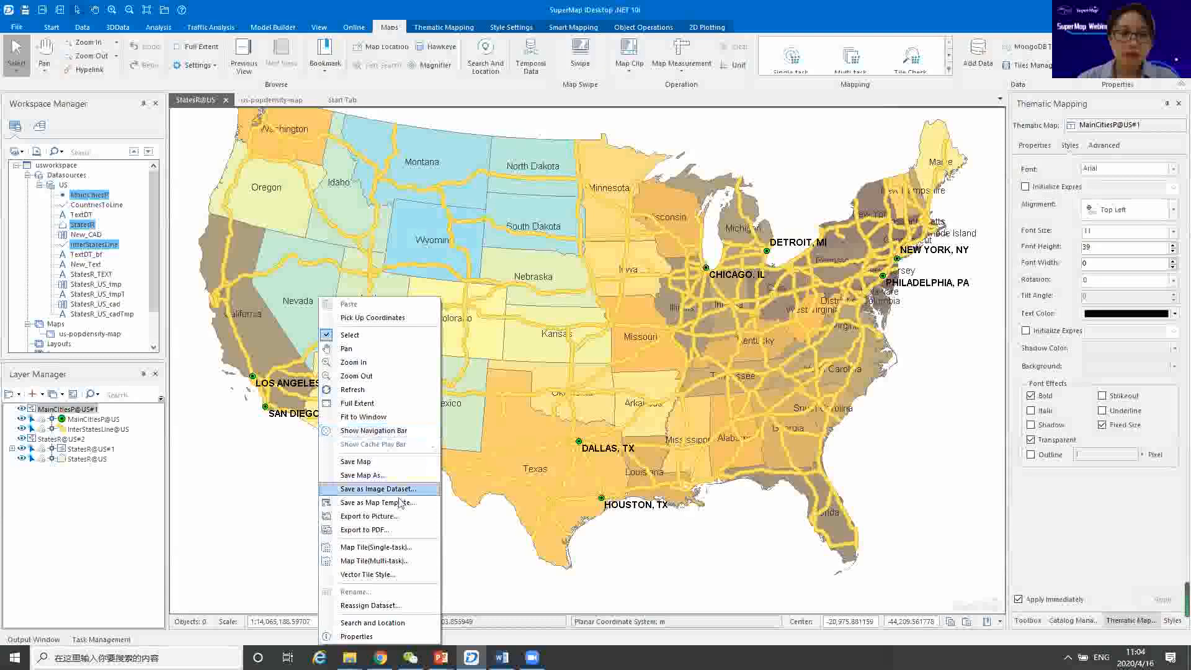
pyautogui.click(357, 637)
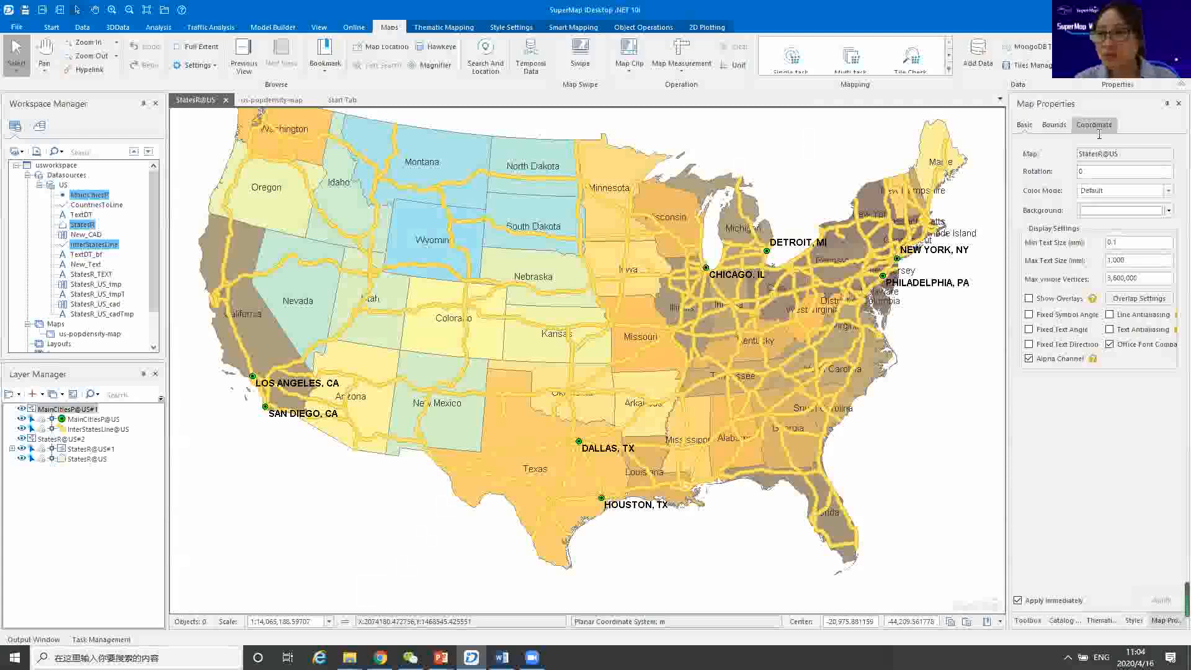
pyautogui.click(1056, 126)
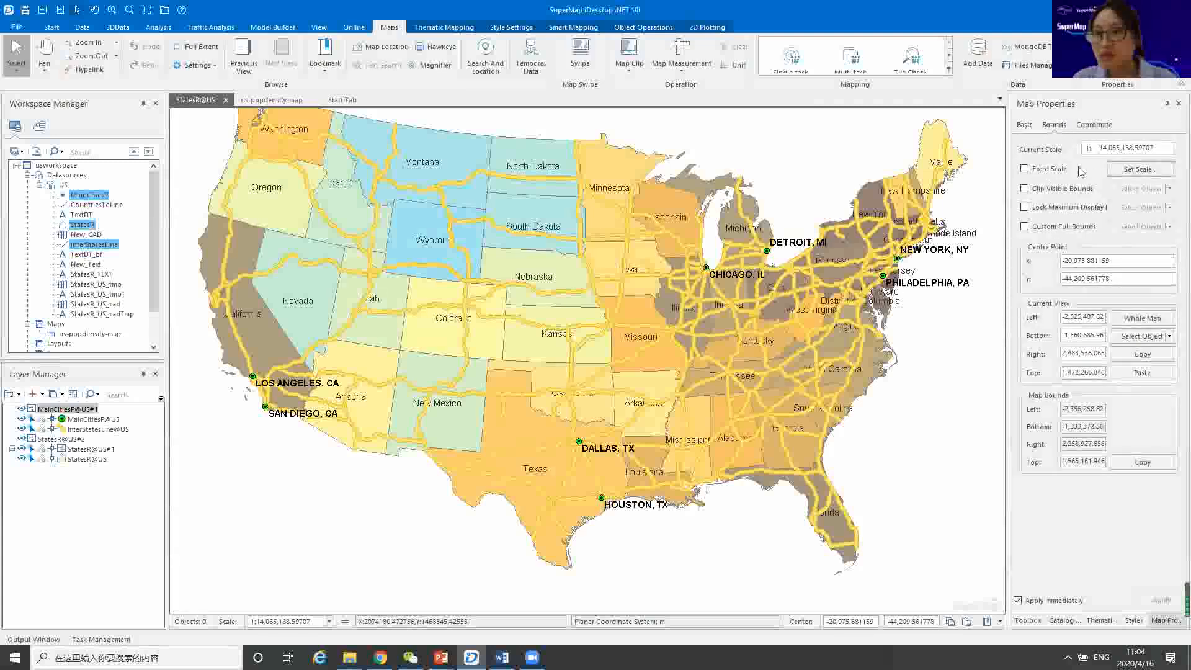
pyautogui.click(1137, 171)
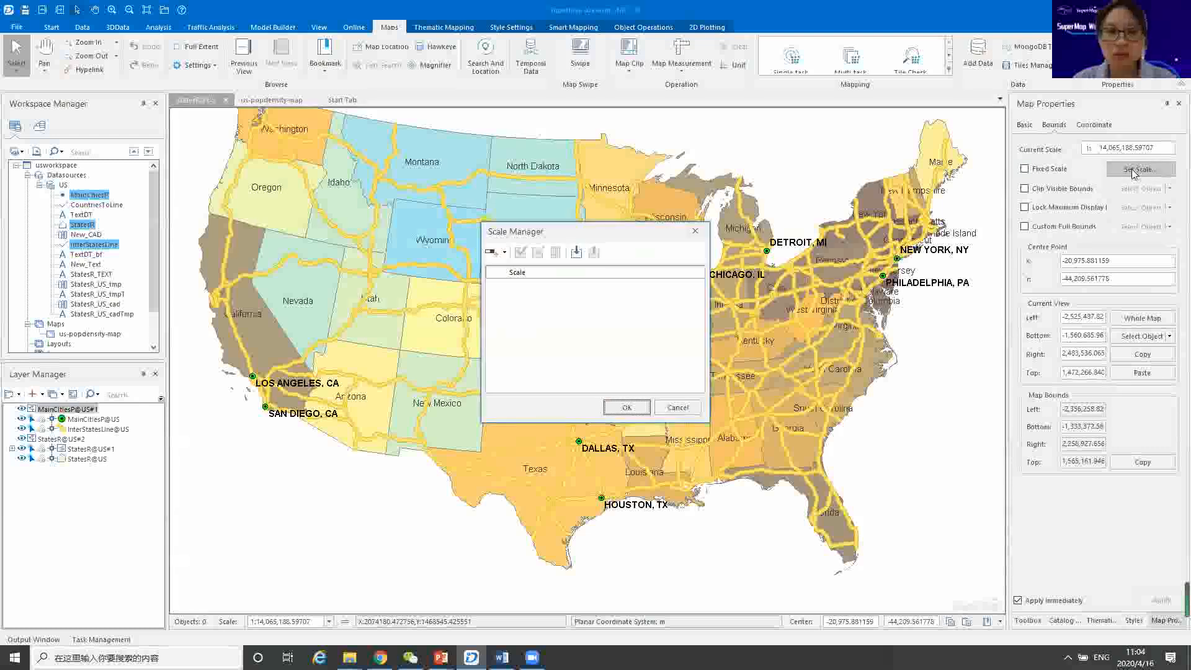
# Add three scale entries to the empty scale list in Scale Manager.
pyautogui.click(505, 253)
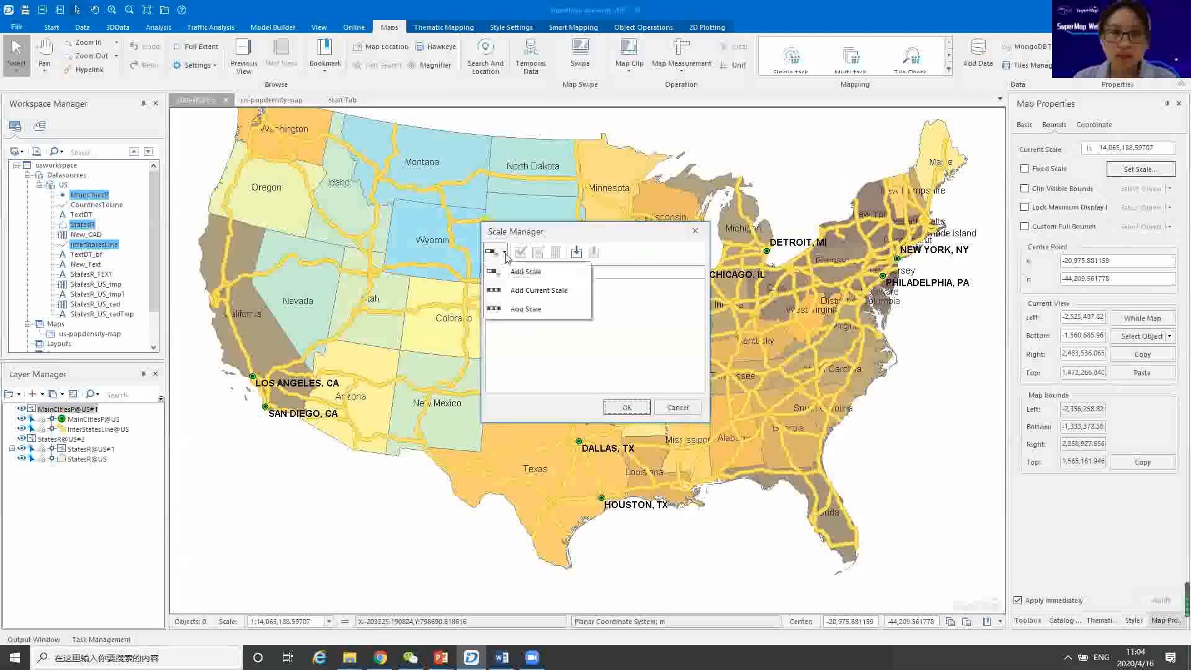
pyautogui.click(516, 272)
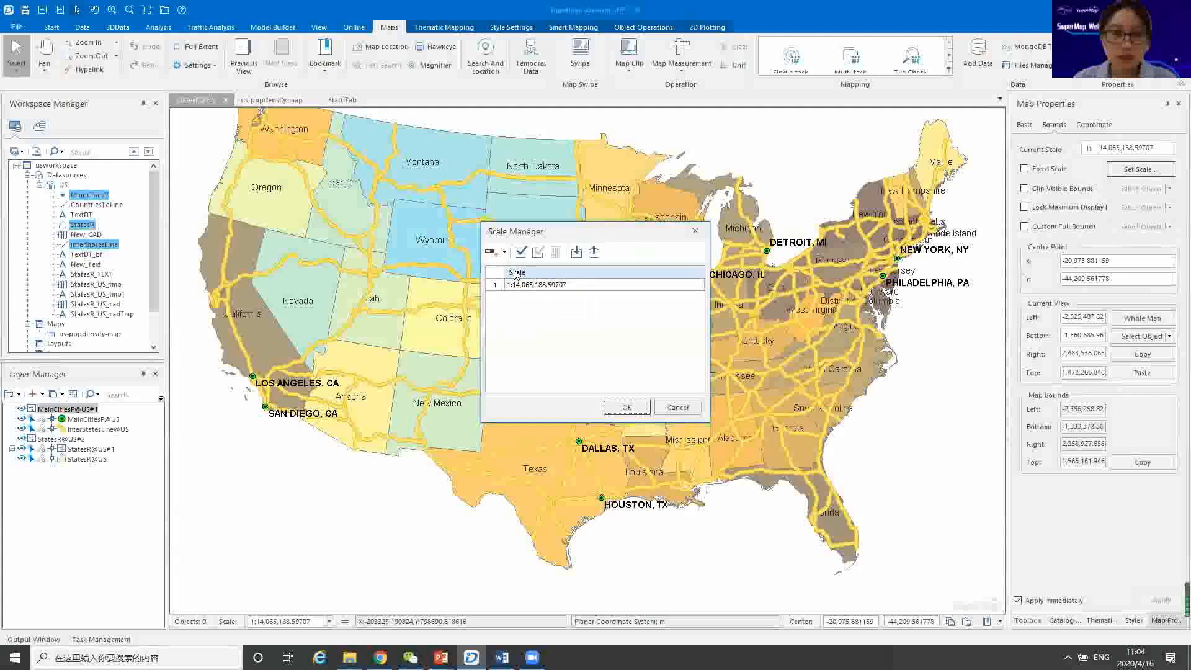
pyautogui.click(491, 253)
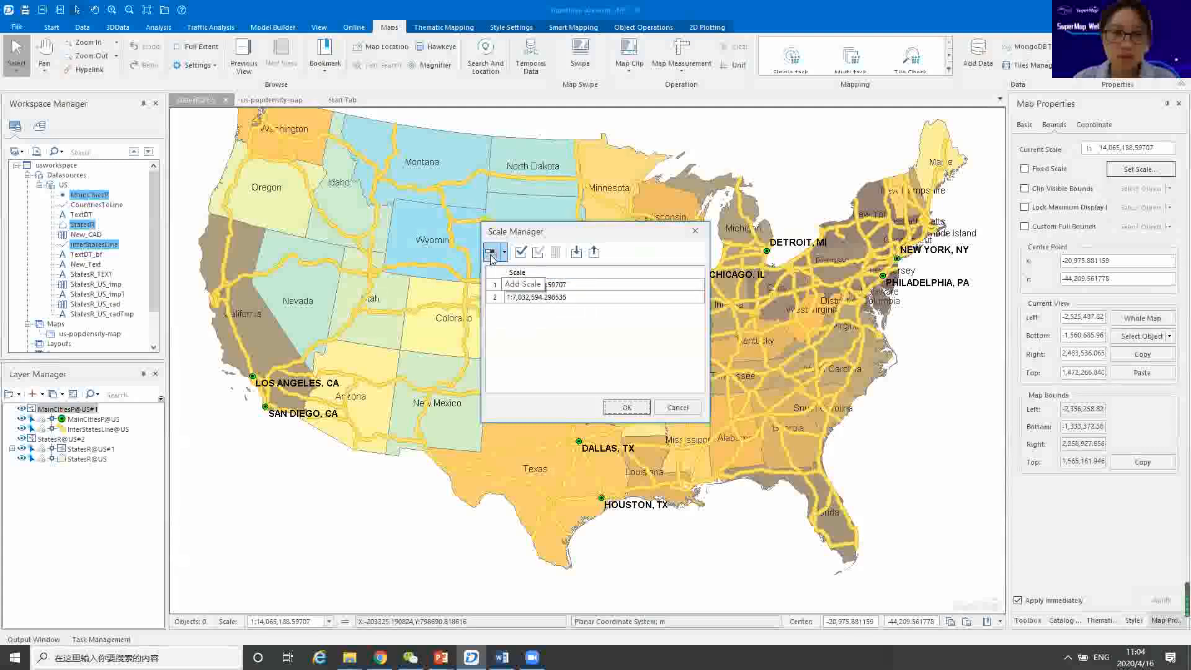
pyautogui.click(491, 253)
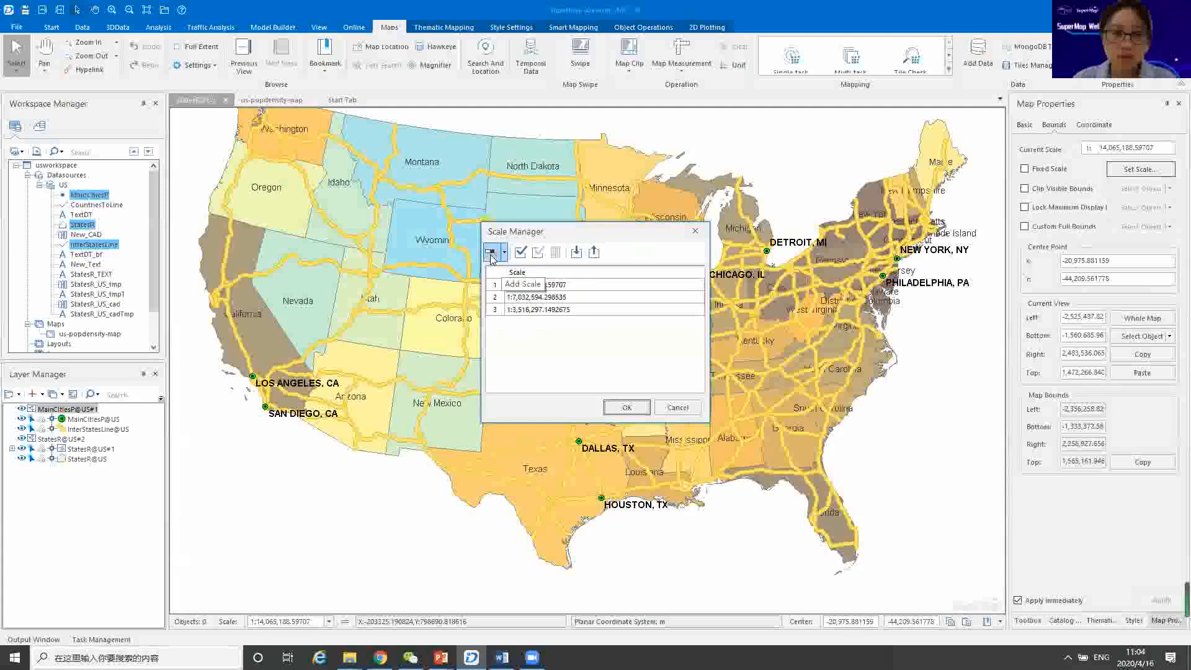
# Set the first scale in the list to 1:10,000,000.
pyautogui.click(569, 286)
pyautogui.click(568, 285)
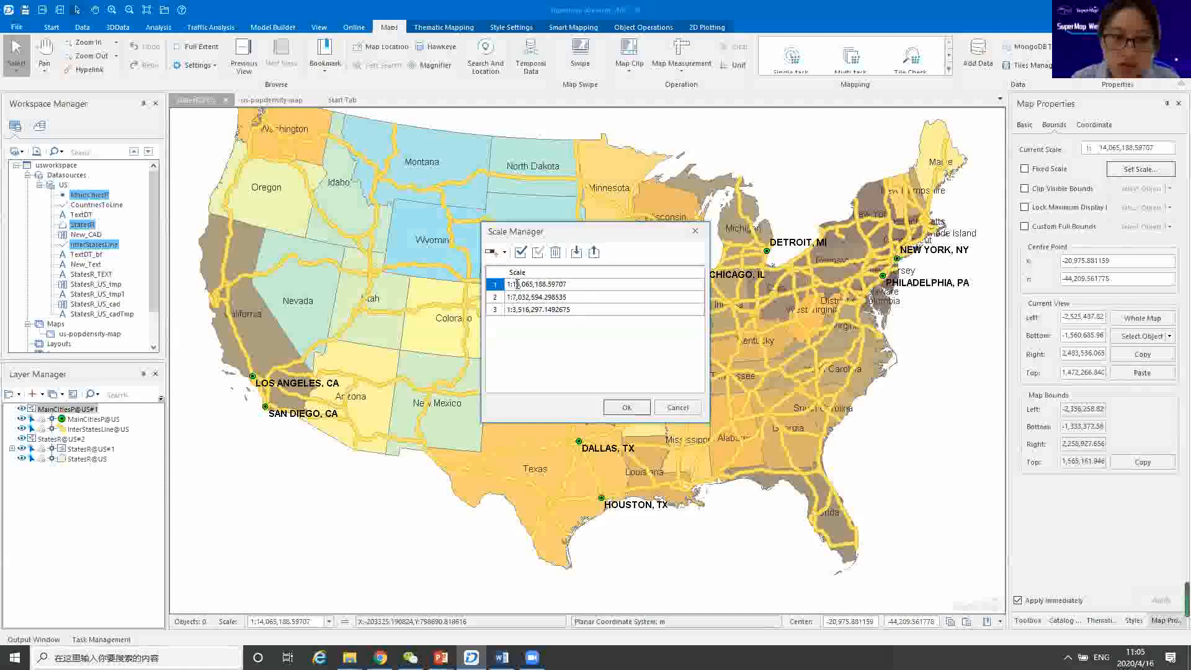
pyautogui.moveTo(518, 284); pyautogui.dragTo(595, 287)
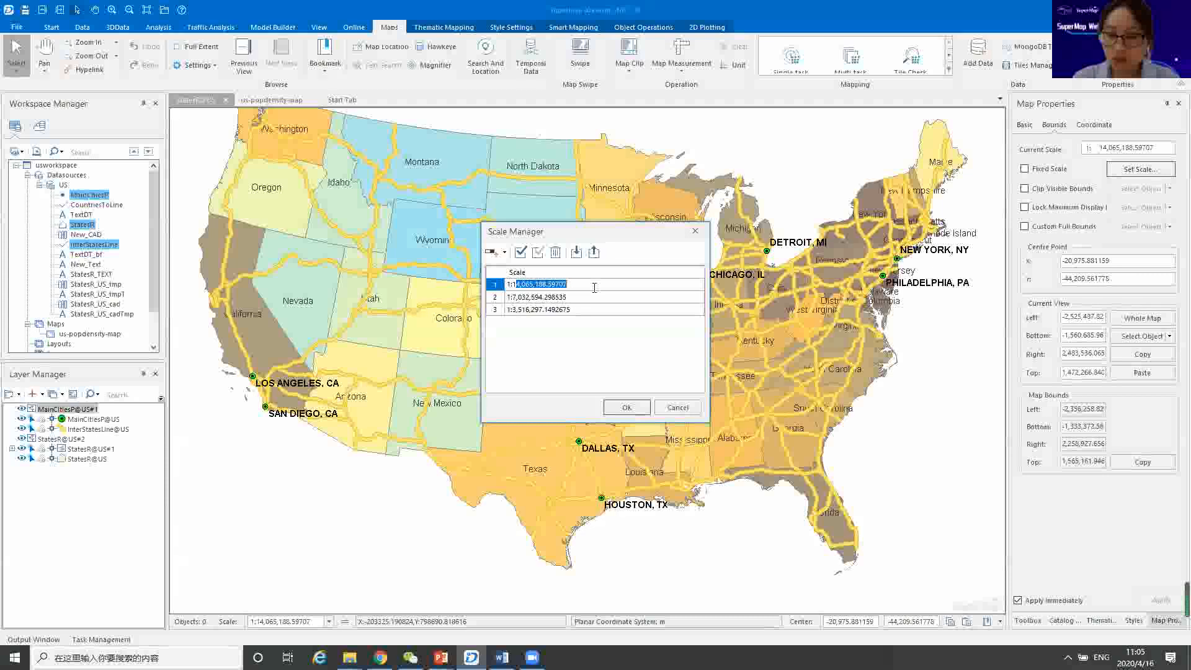
pyautogui.write('0000000')
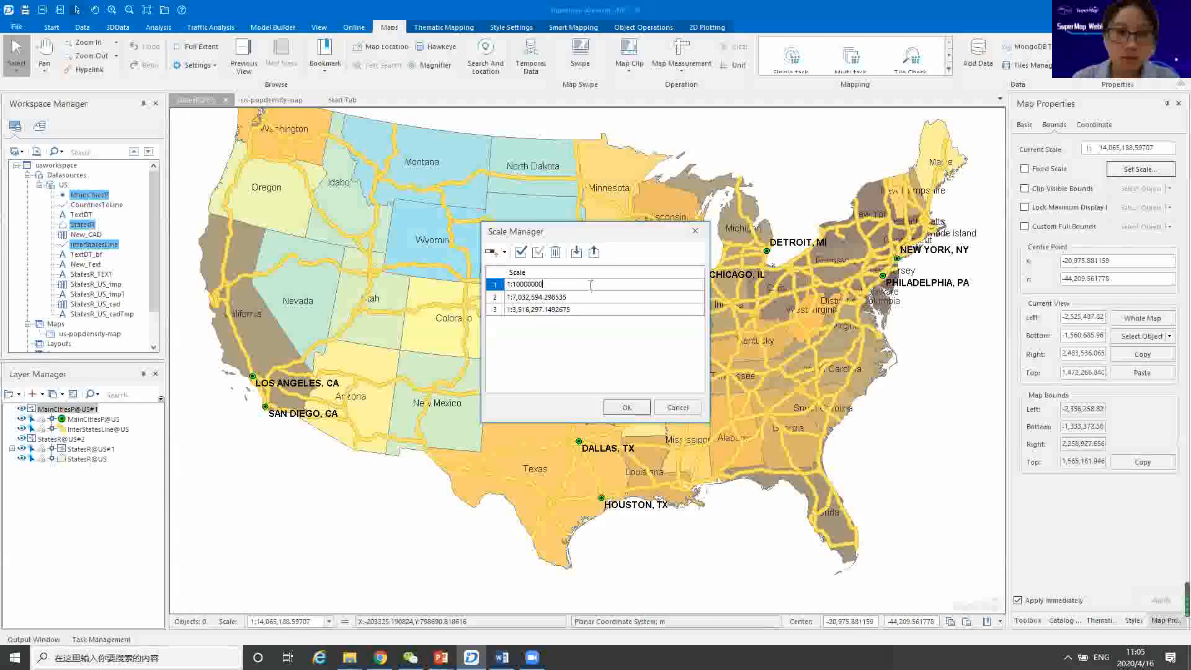
# Set the second scale in the list to 1:700,000.
pyautogui.doubleClick(528, 297)
pyautogui.click(521, 297)
pyautogui.moveTo(516, 297); pyautogui.dragTo(596, 306)
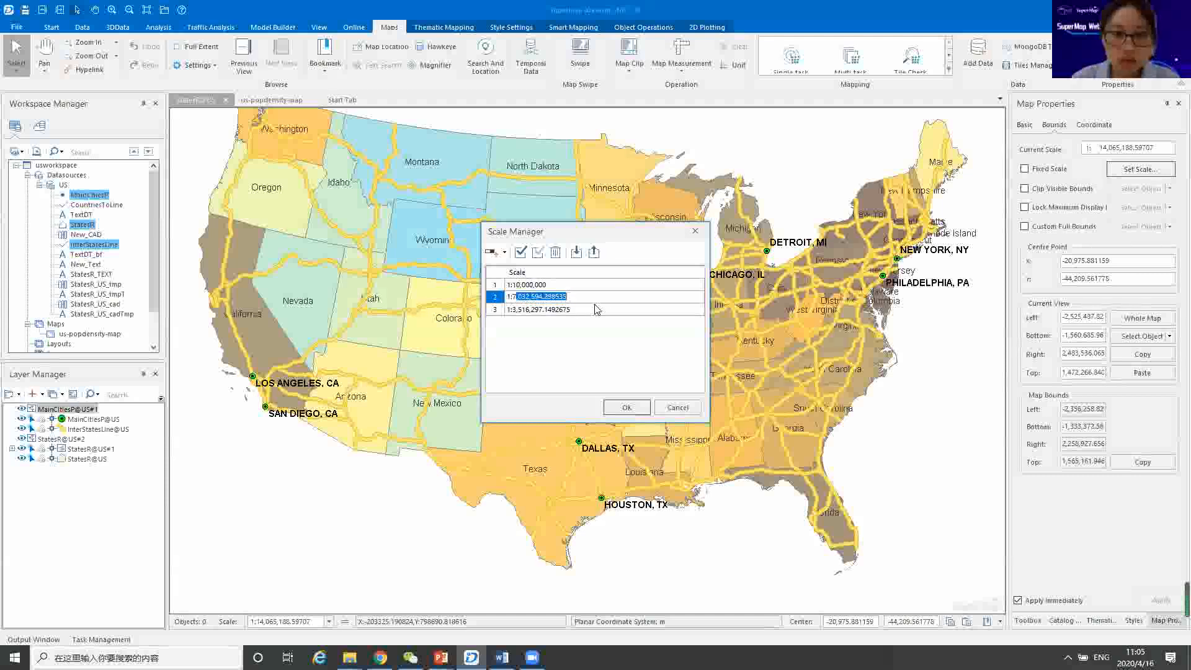
pyautogui.write('00000')
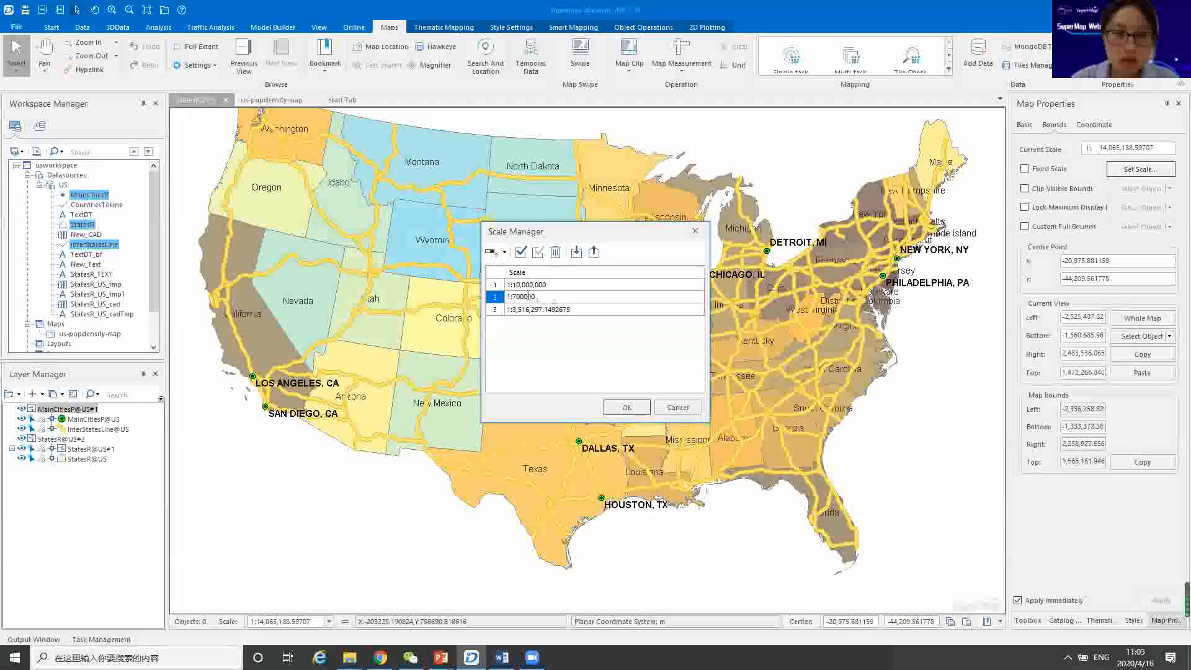
# Set the third scale in the list to 1:300,000 and apply the fixed scales to the map.
pyautogui.click(529, 310)
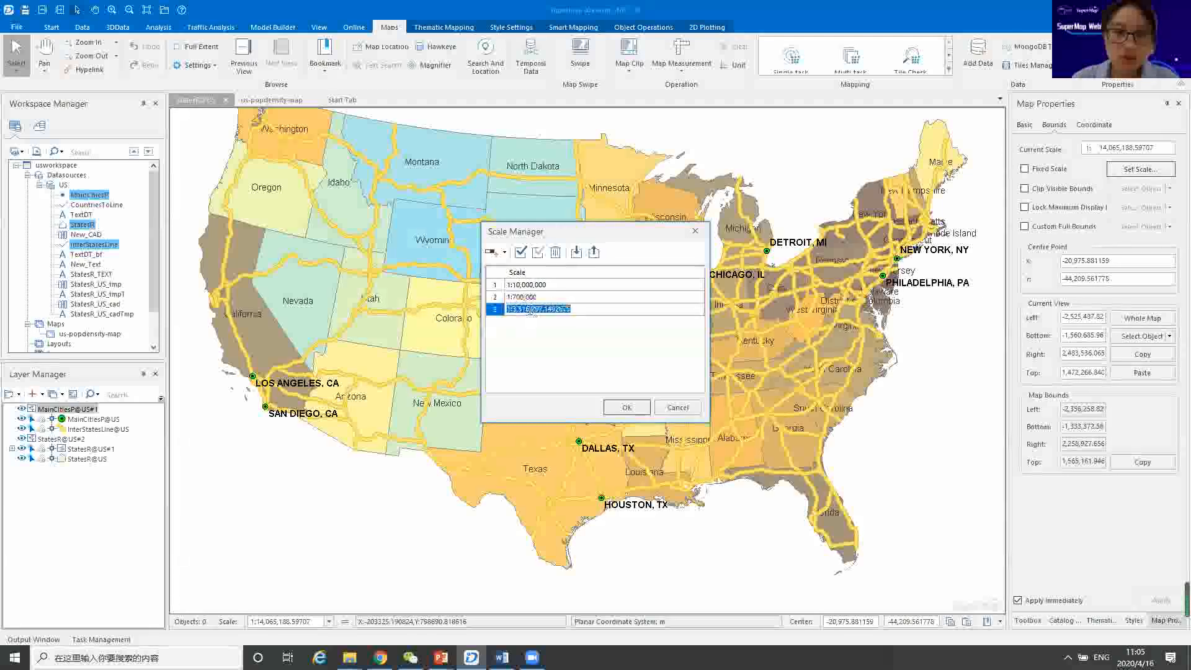
pyautogui.click(520, 309)
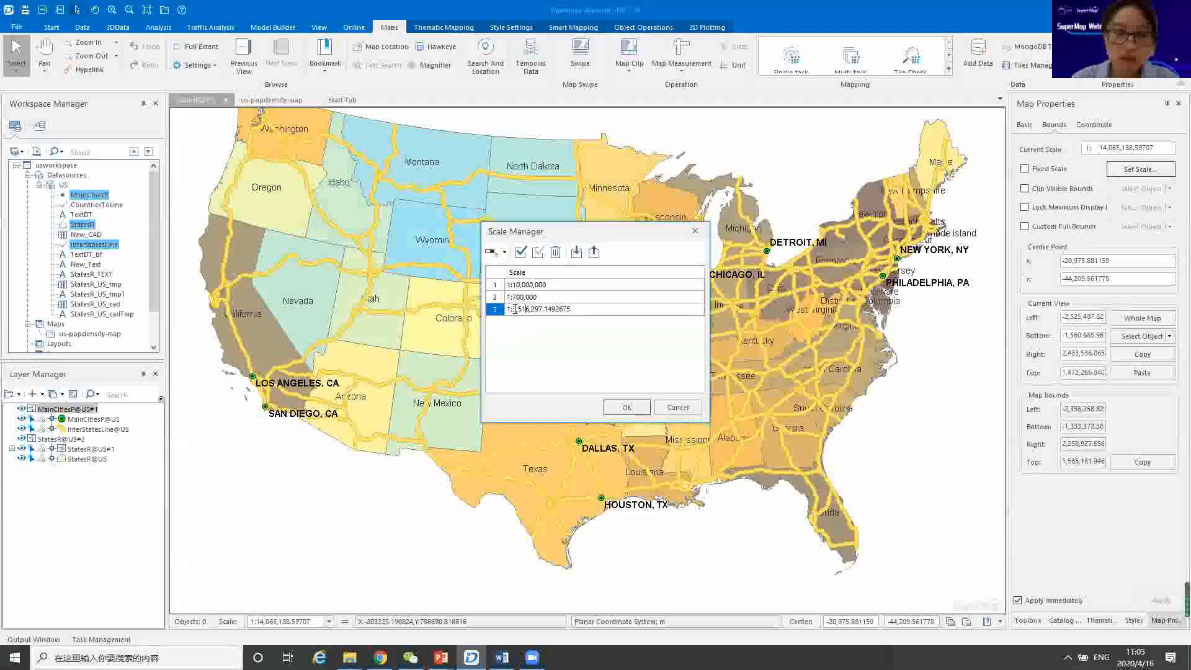
pyautogui.moveTo(515, 309); pyautogui.dragTo(586, 314)
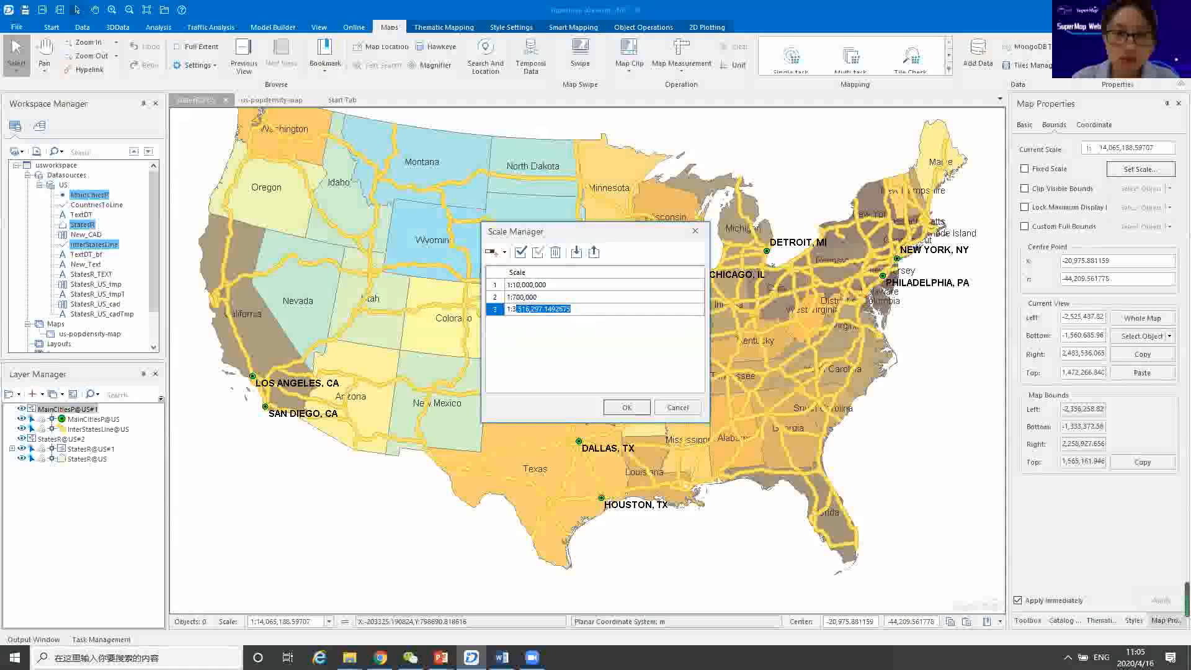
pyautogui.write('000')
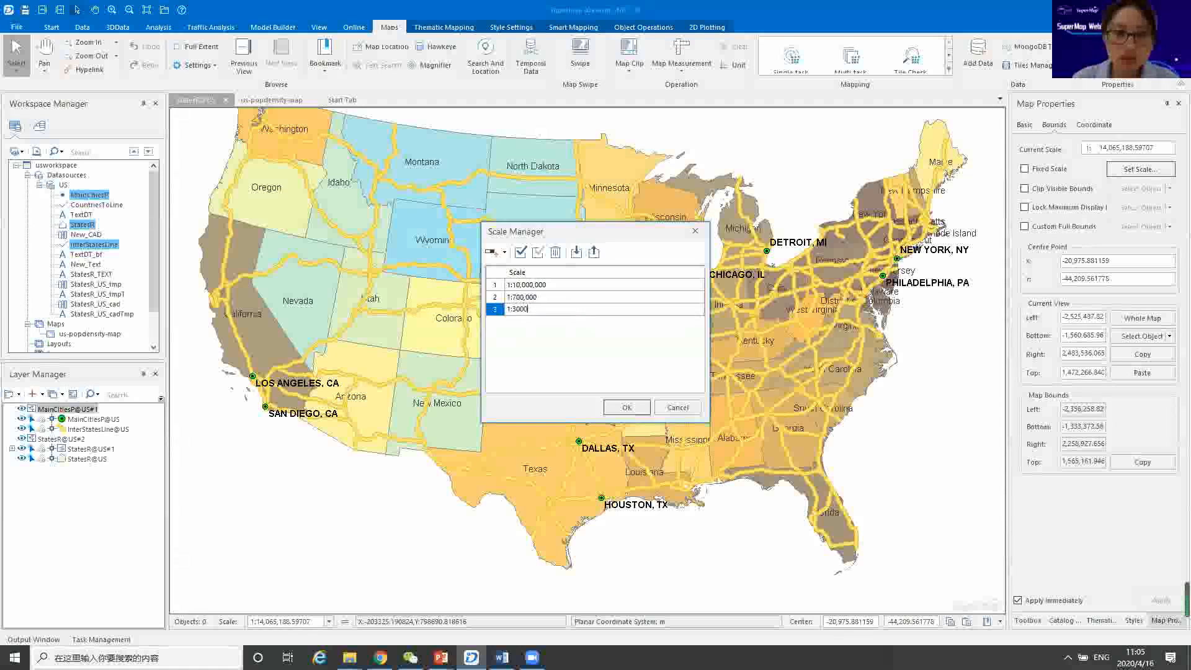
pyautogui.write('00')
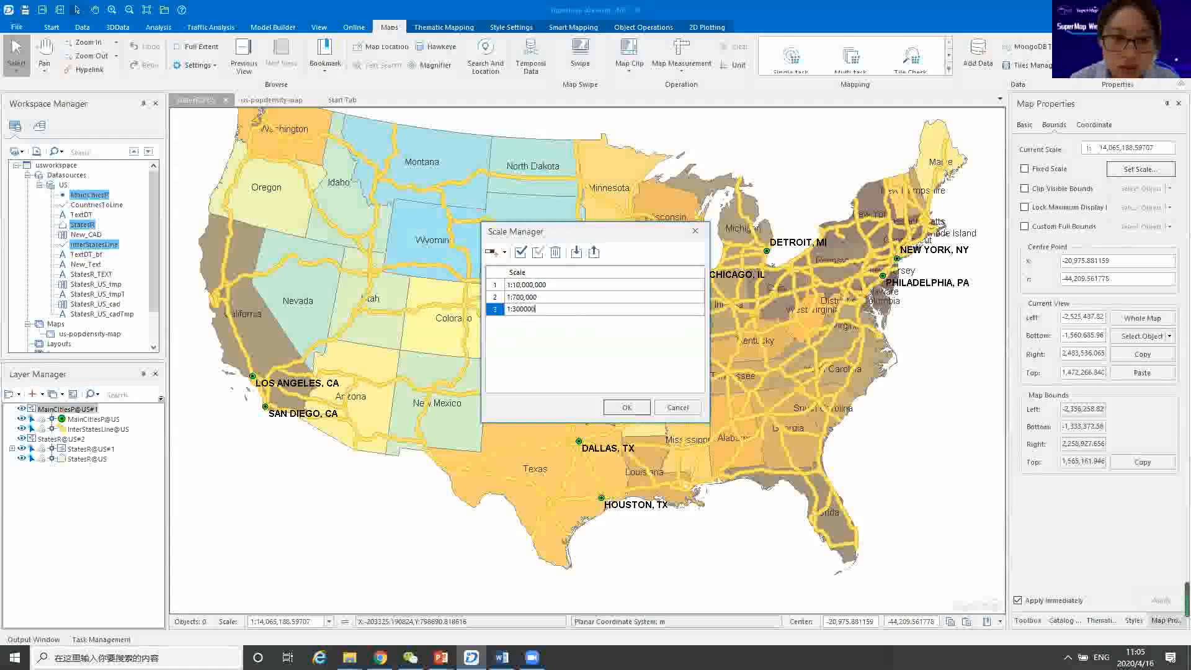
pyautogui.write('00')
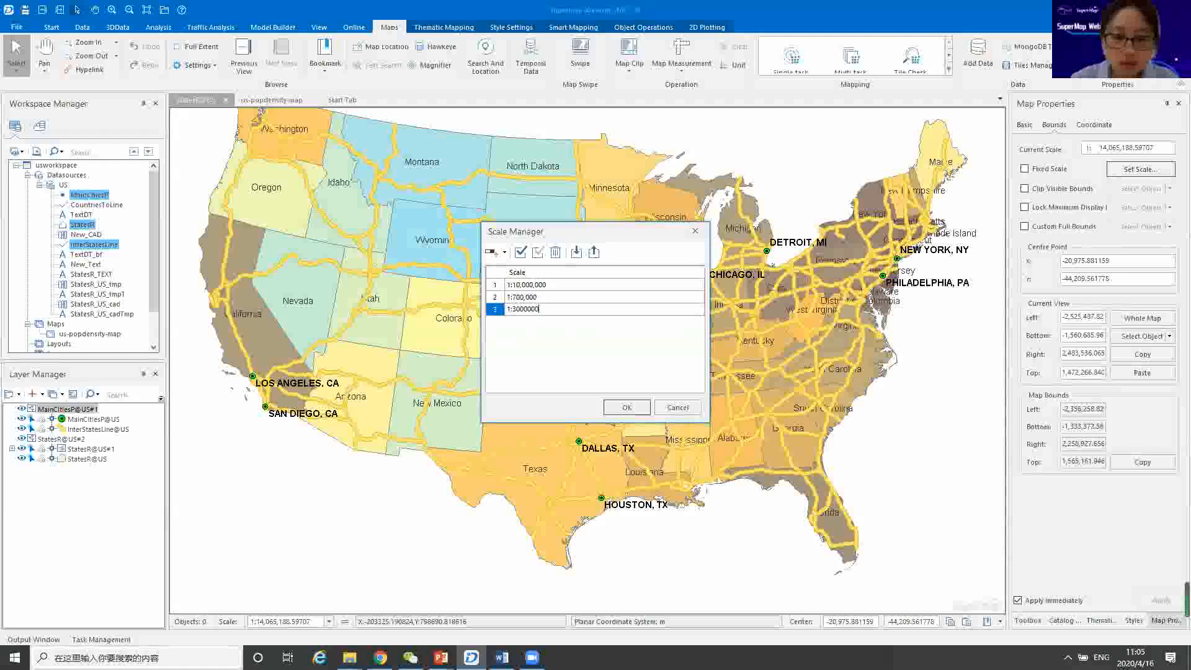
pyautogui.click(572, 298)
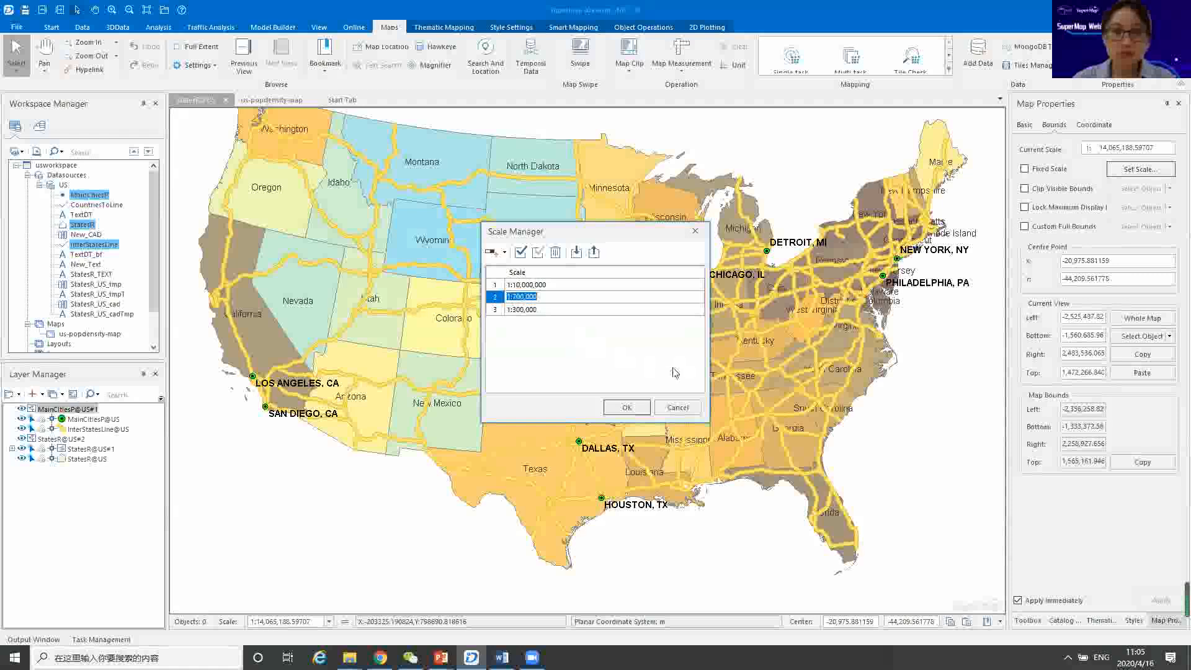
pyautogui.click(627, 407)
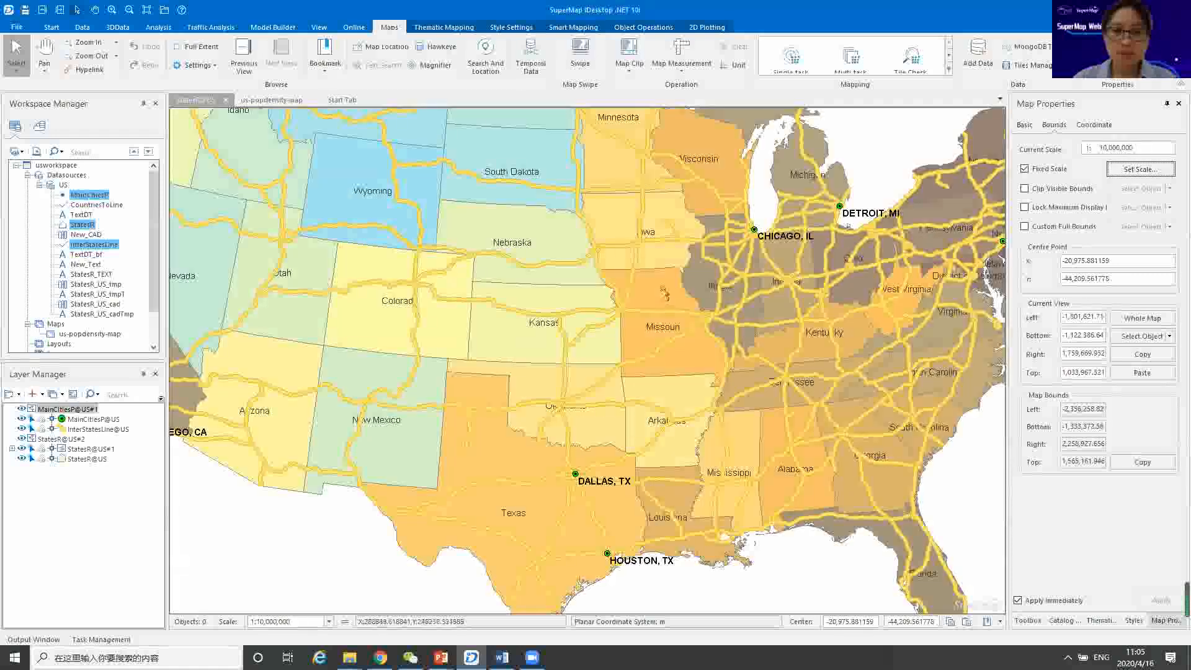
# Add a fourth fixed scale of 1:5,000,000 to the map's scale list and apply it.
pyautogui.scroll(1, 581, 308)
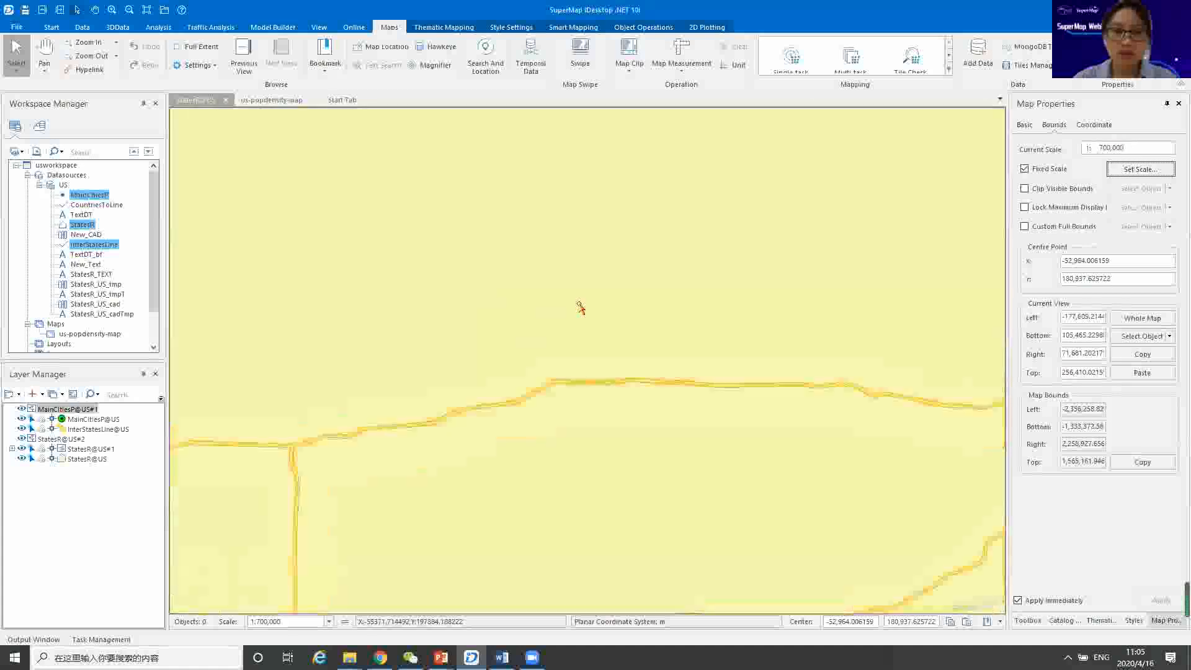
pyautogui.scroll(1, 589, 308)
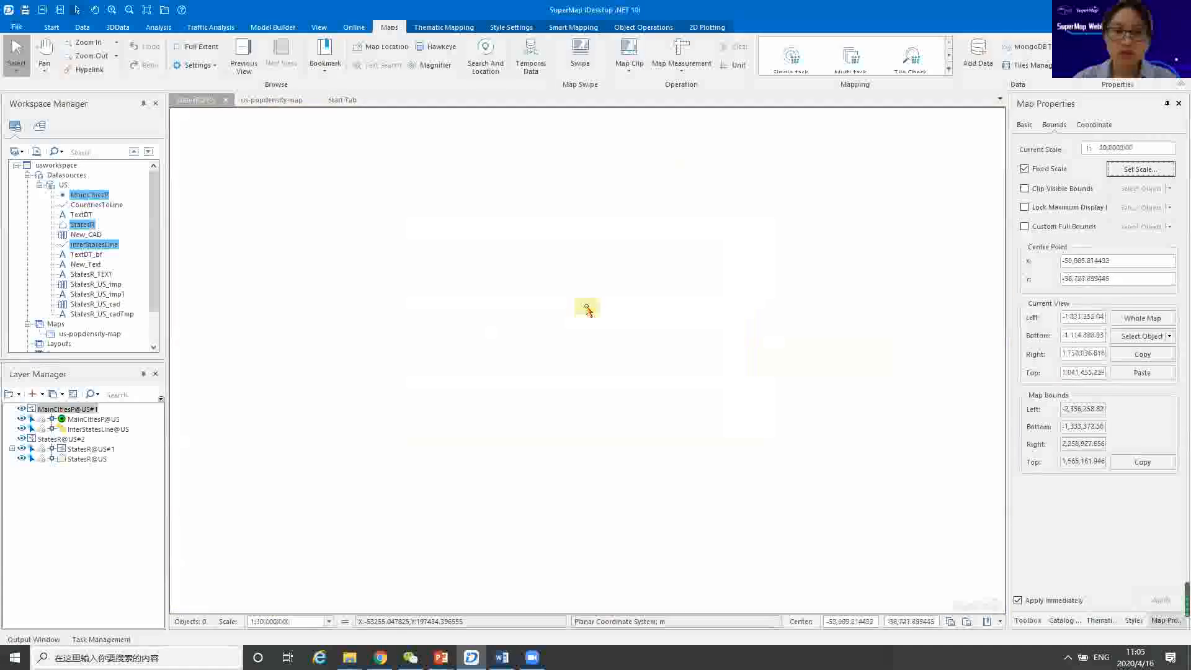
pyautogui.scroll(-2, 588, 310)
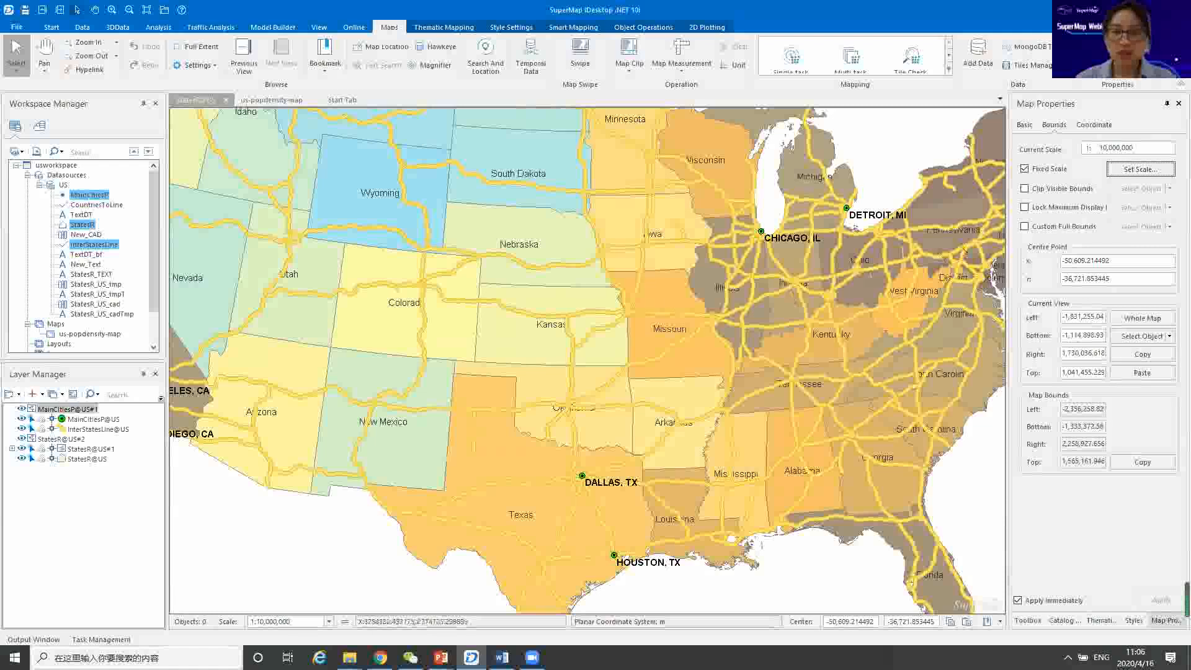
pyautogui.click(1140, 170)
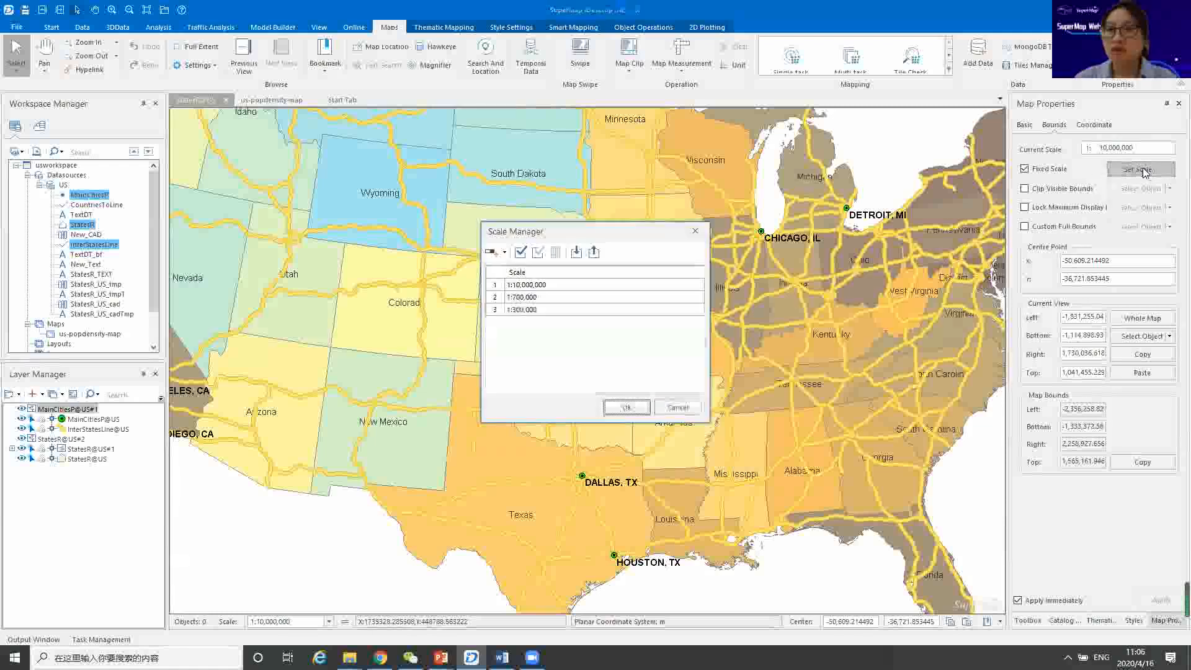
pyautogui.moveTo(616, 234); pyautogui.dragTo(599, 229)
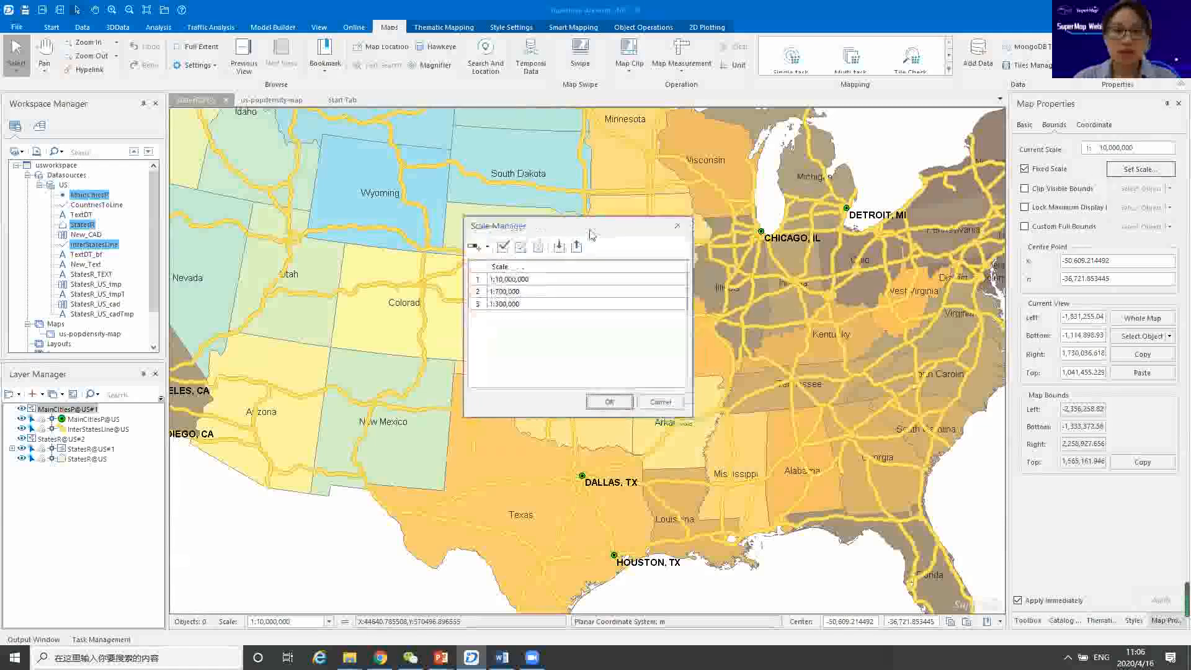
pyautogui.click(475, 253)
pyautogui.click(506, 317)
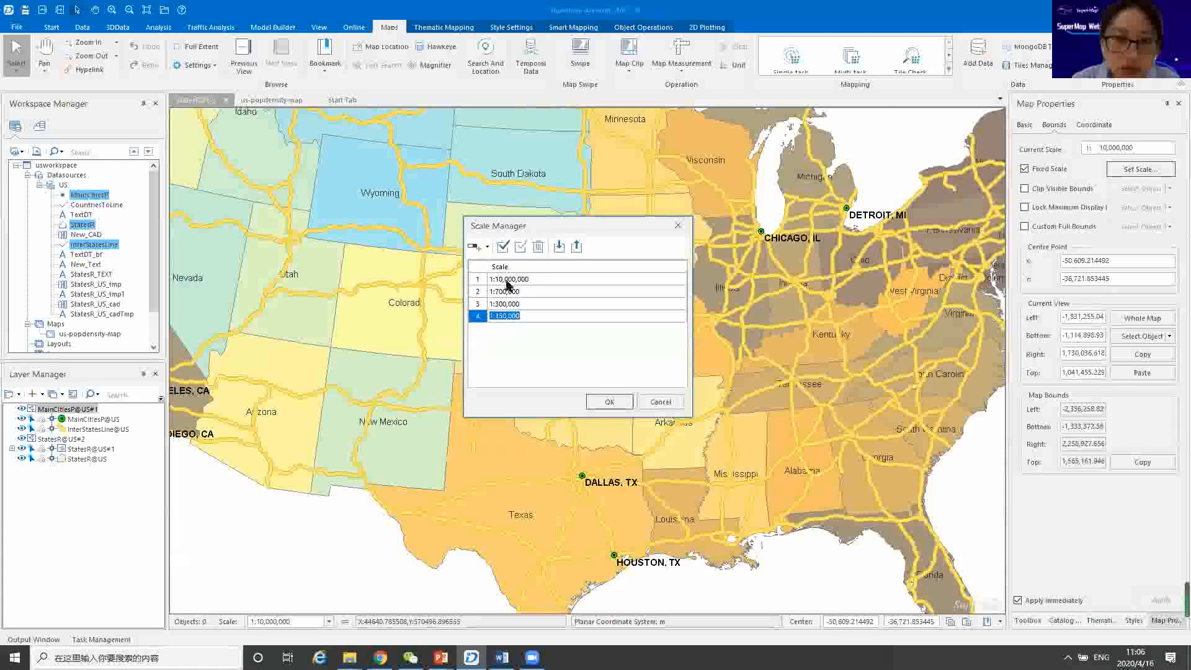
pyautogui.click(501, 316)
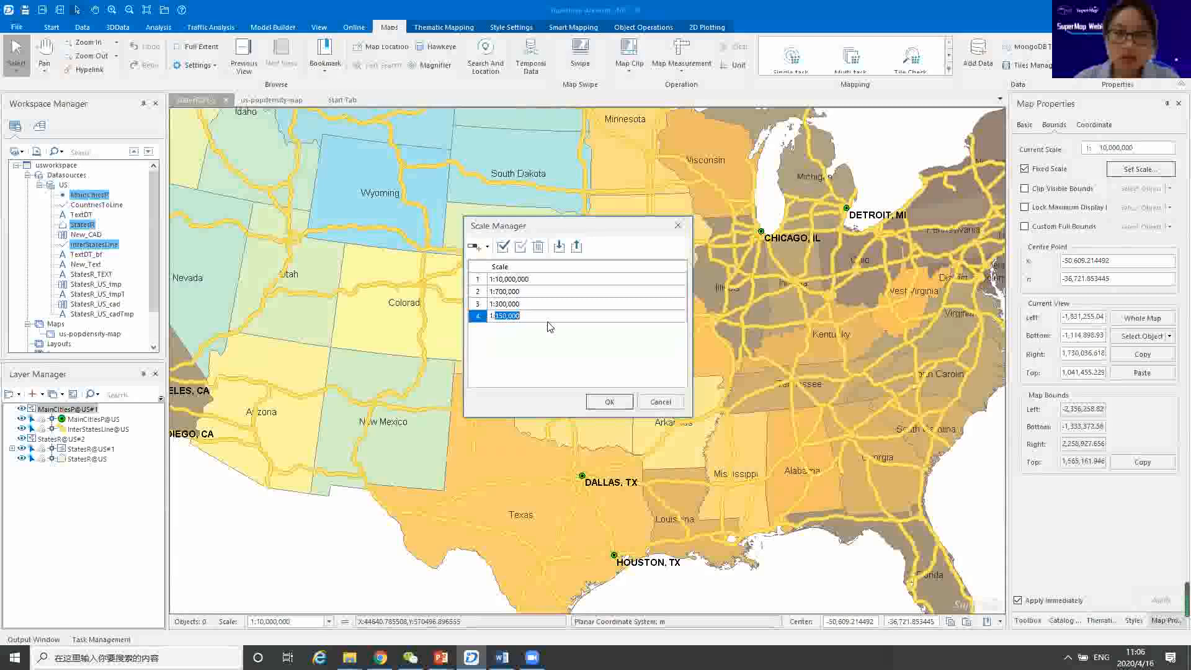
pyautogui.write('500')
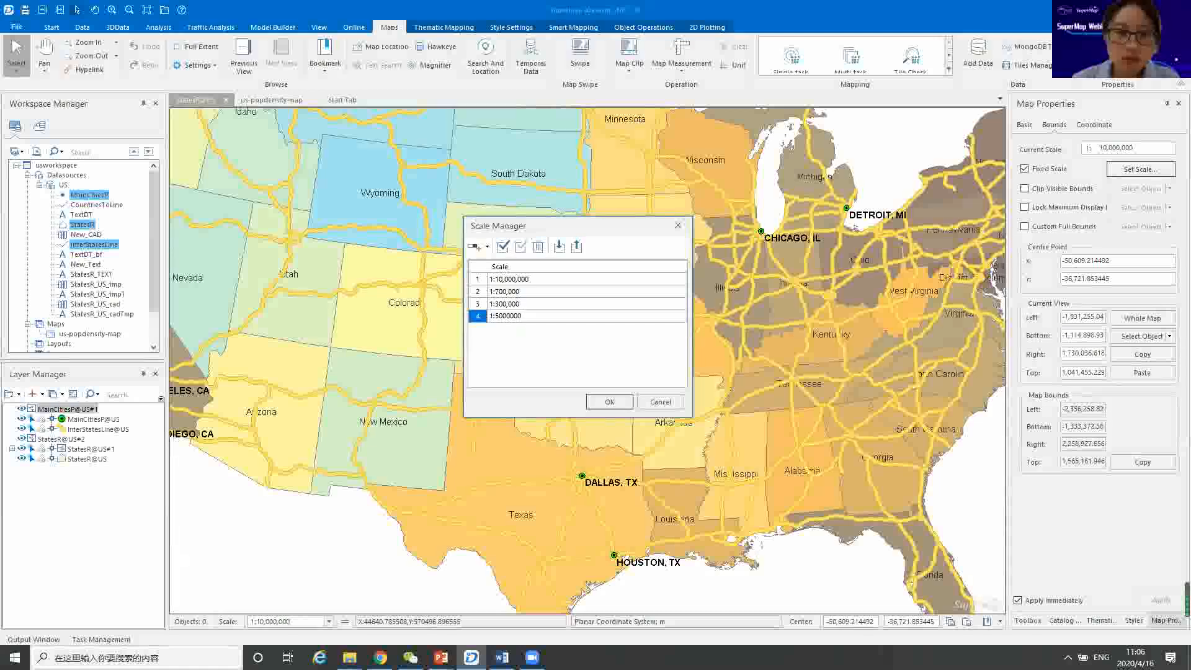
pyautogui.click(562, 303)
pyautogui.click(605, 401)
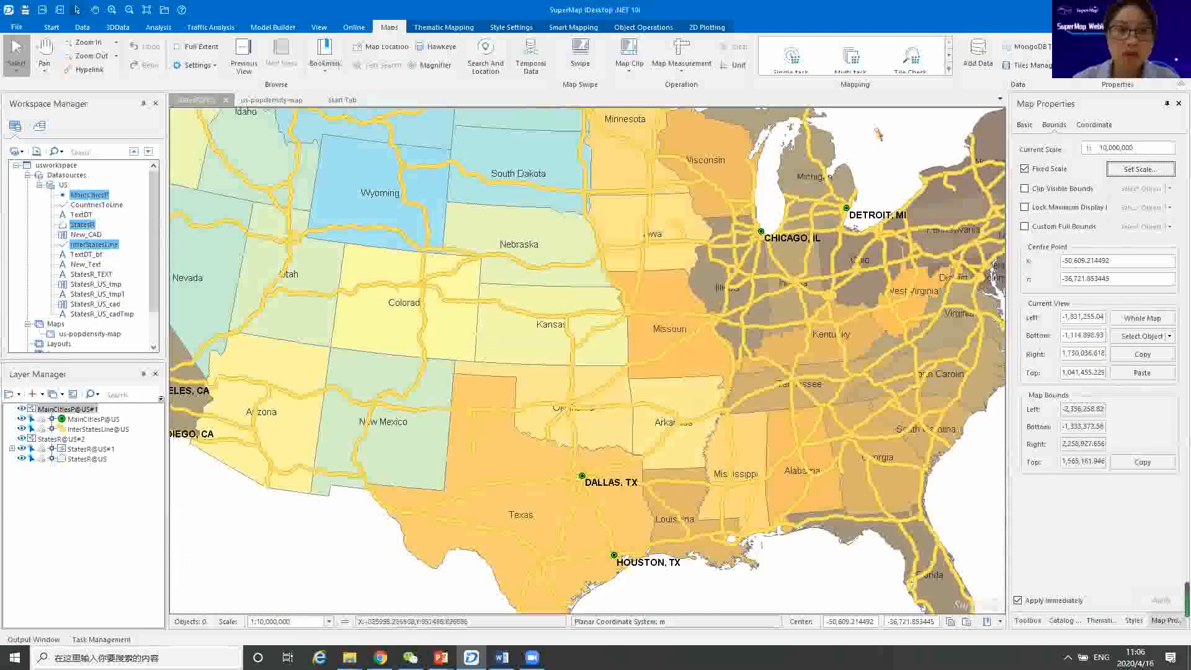
# Add a fifth fixed scale of 1:20,000,000 to the map's scale list and apply it.
pyautogui.click(1140, 169)
pyautogui.click(490, 252)
pyautogui.click(529, 335)
pyautogui.click(528, 334)
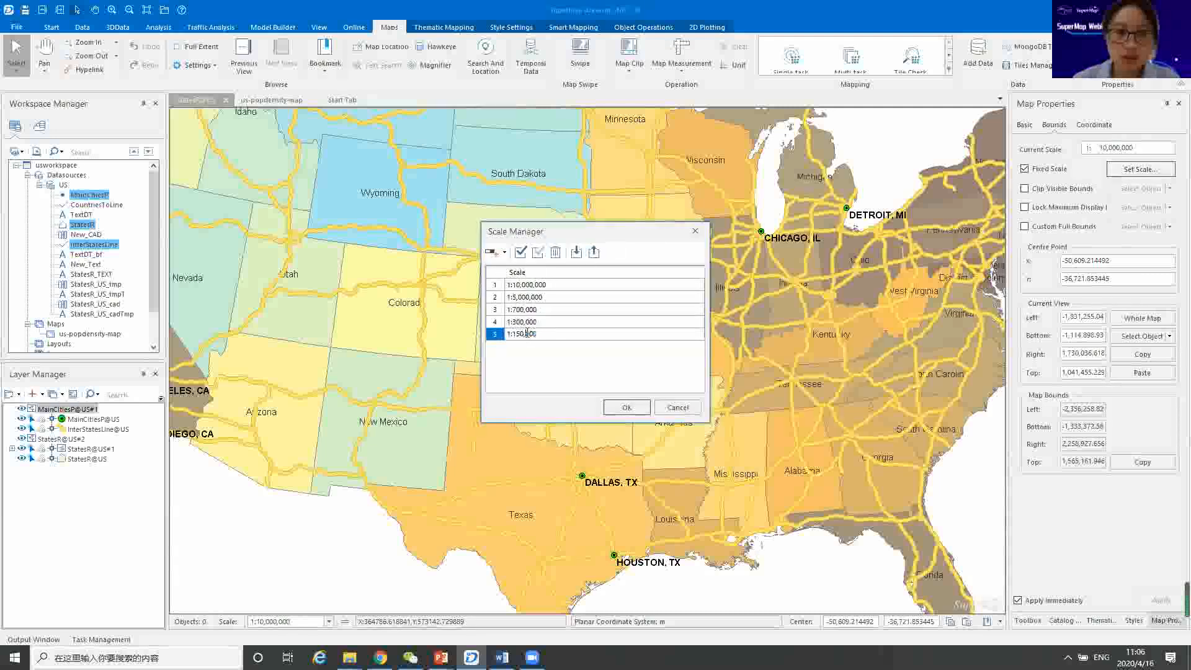
pyautogui.moveTo(514, 333); pyautogui.dragTo(545, 333)
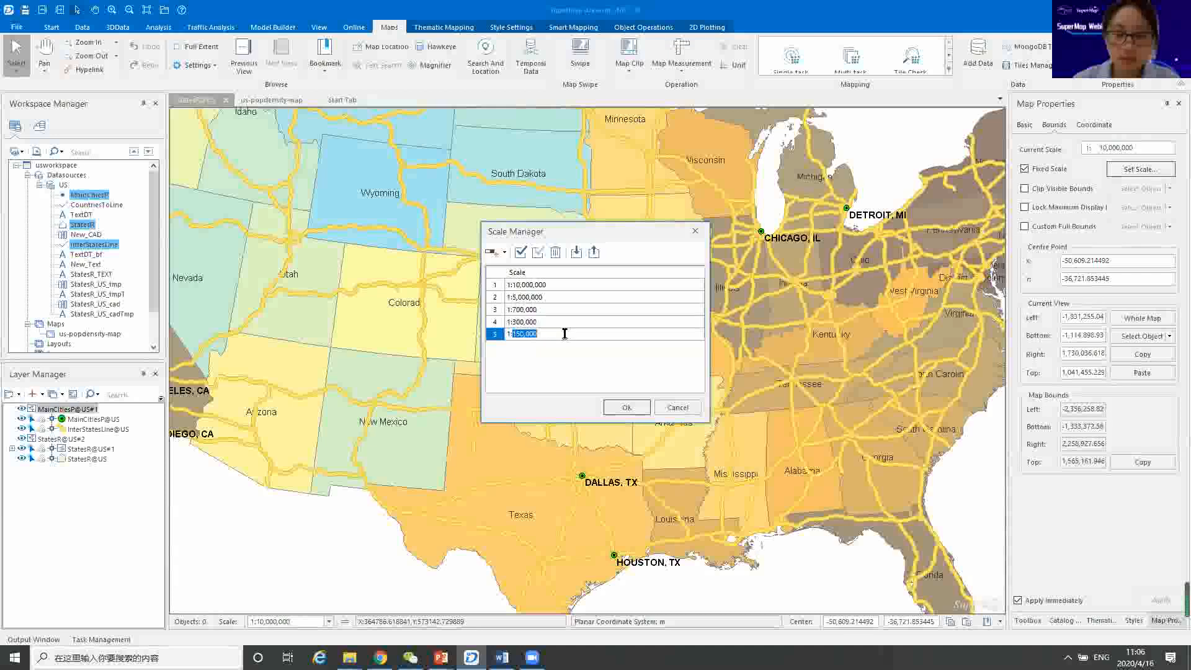
pyautogui.write('2')
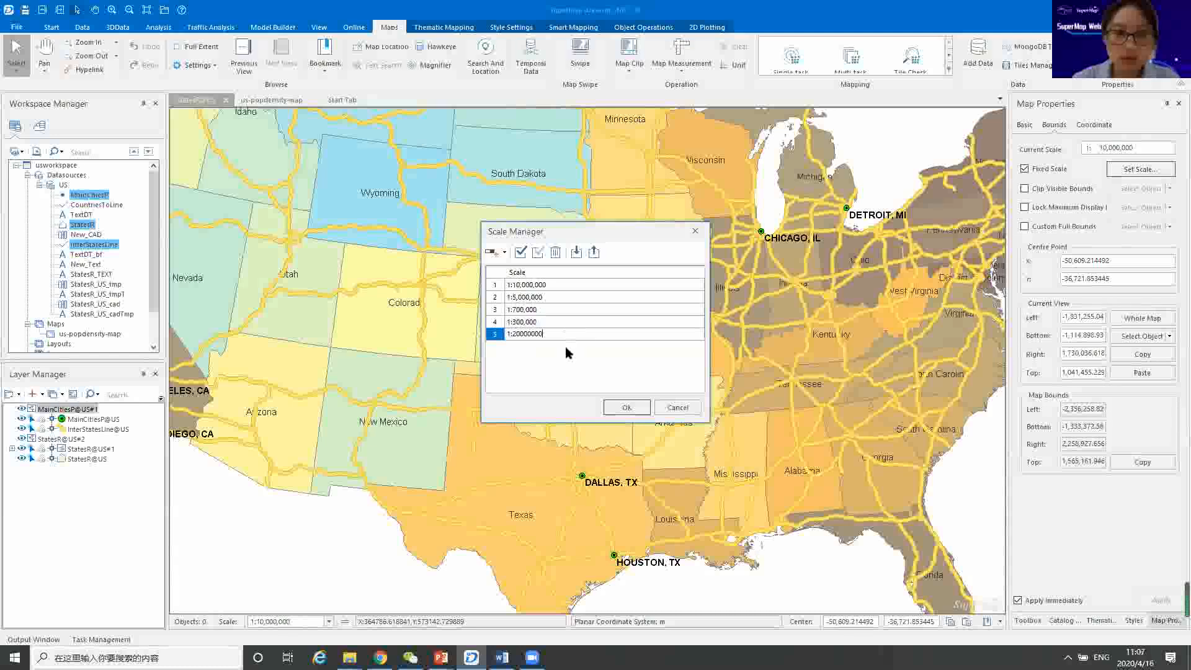
pyautogui.click(626, 407)
# Compare how the map displays at the fixed scales 1:20,000,000 and 1:10,000,000.
pyautogui.scroll(-1, 623, 367)
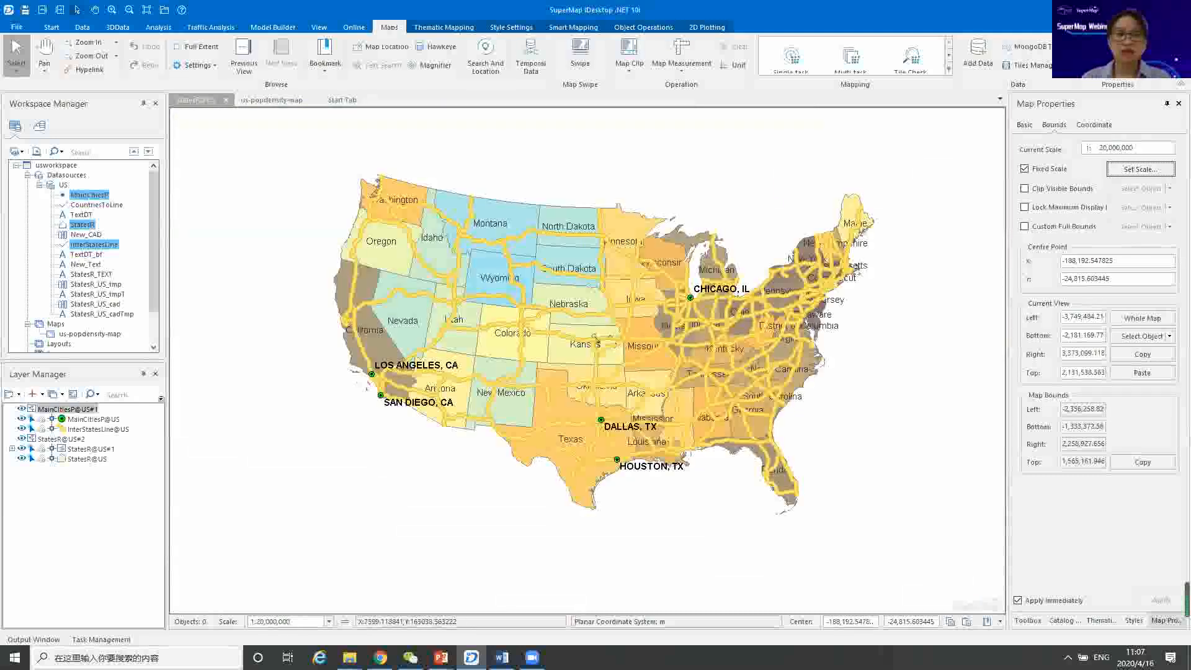
pyautogui.scroll(1, 595, 351)
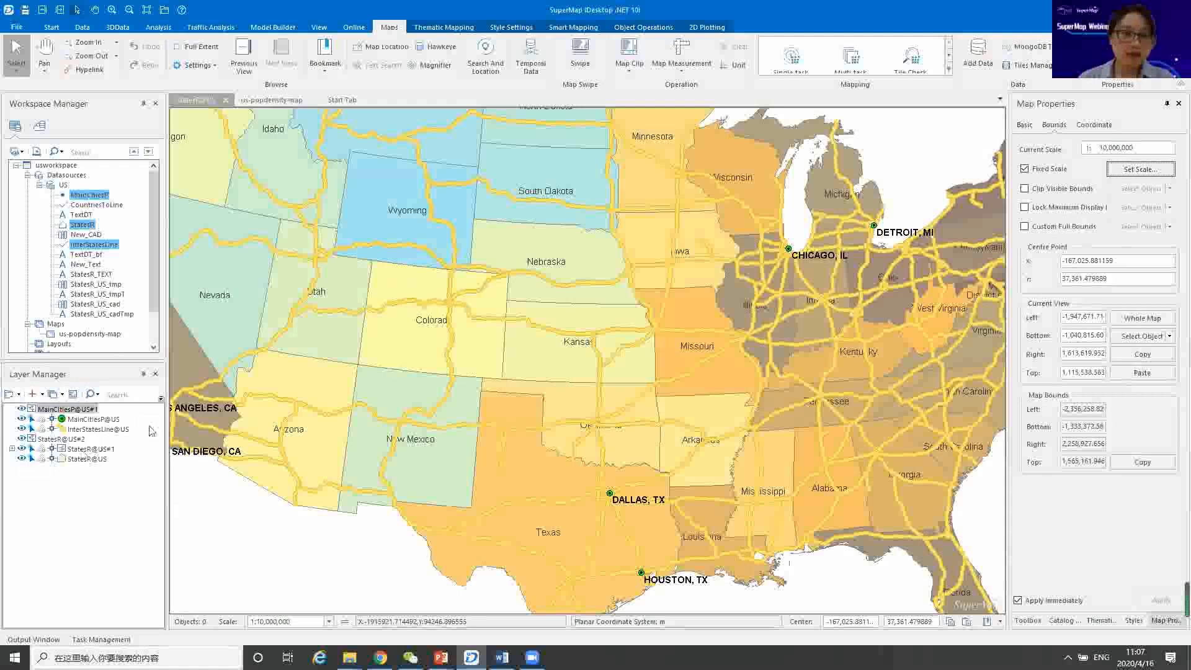
pyautogui.scroll(-1, 590, 335)
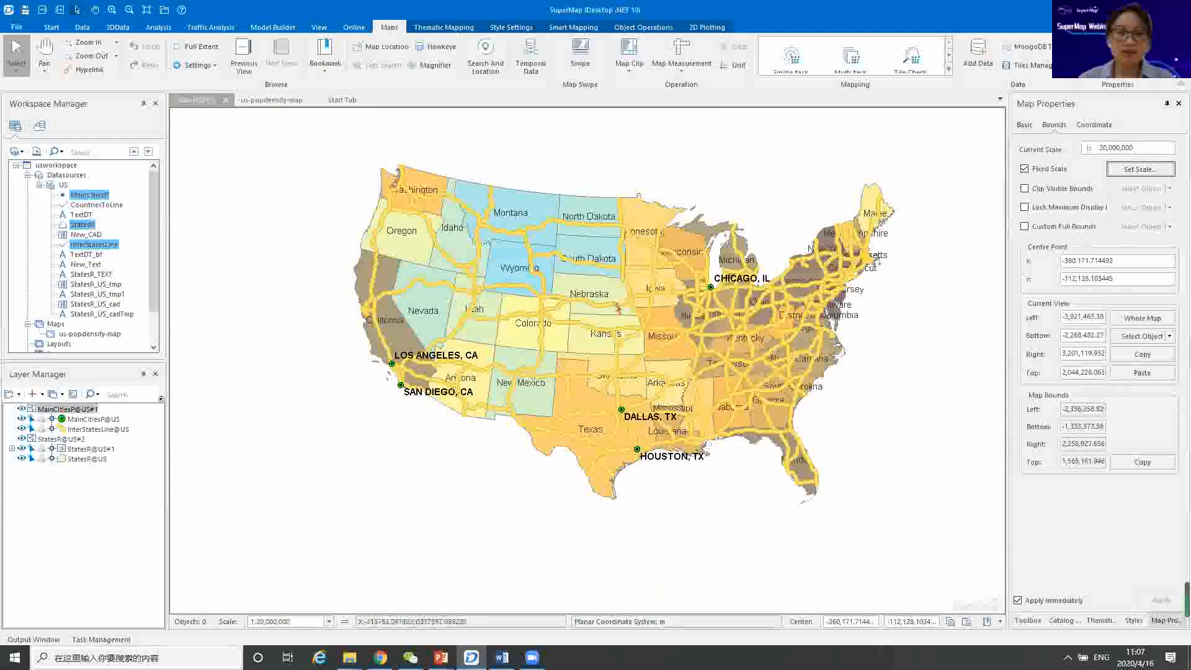
pyautogui.scroll(1, 604, 306)
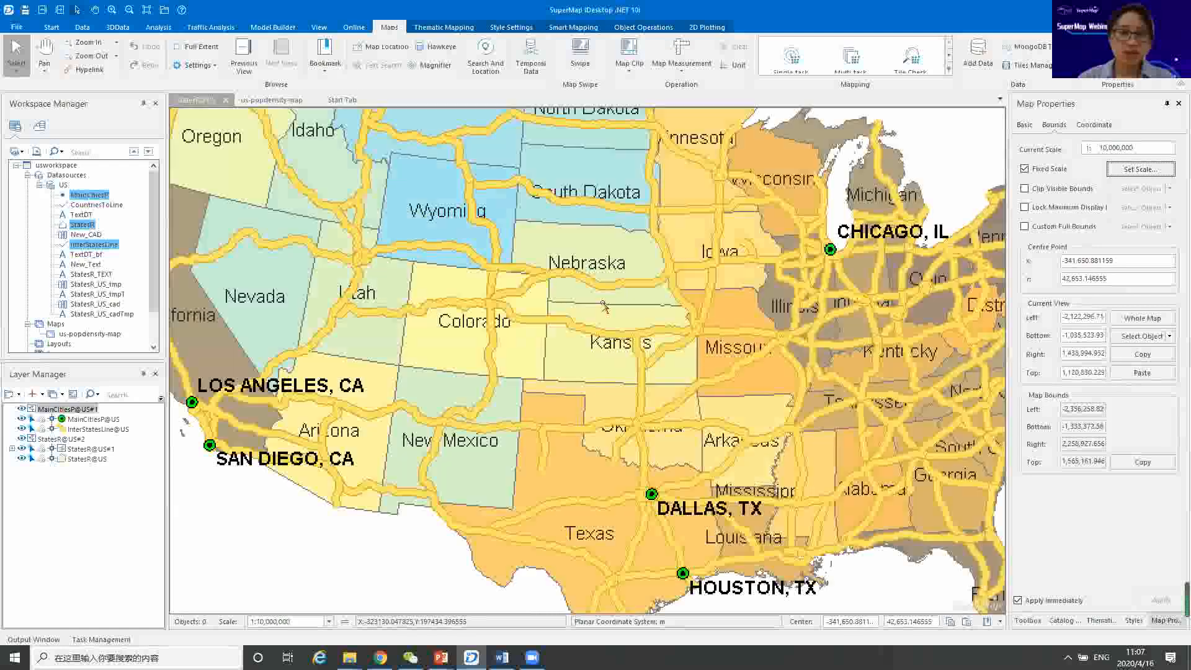
pyautogui.moveTo(581, 331); pyautogui.dragTo(549, 381)
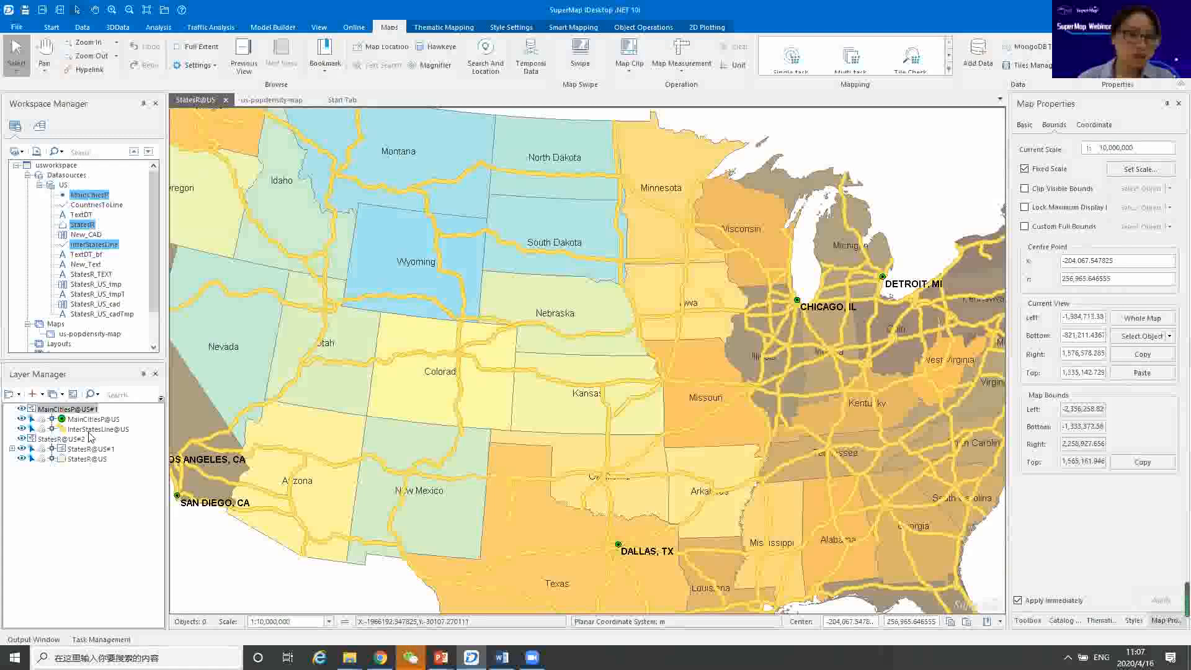
# Set the current scale of 1:10,000,000 as the minimum visible scale of the InterStatesLine@US layer.
pyautogui.click(75, 429)
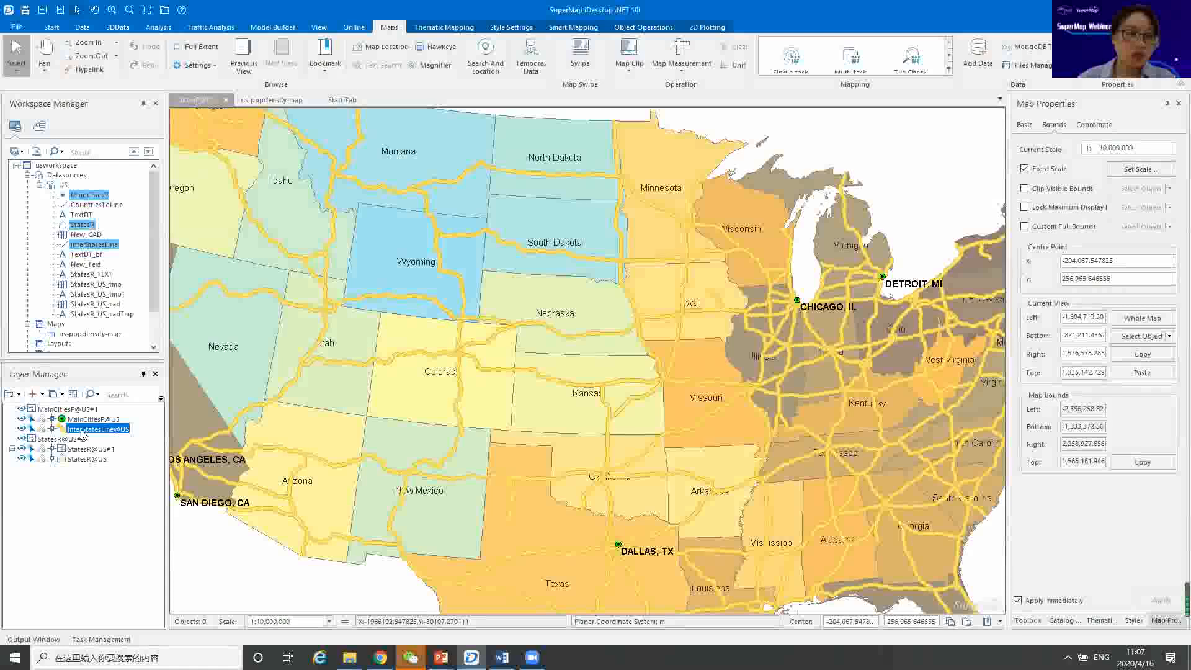
pyautogui.rightClick(82, 434)
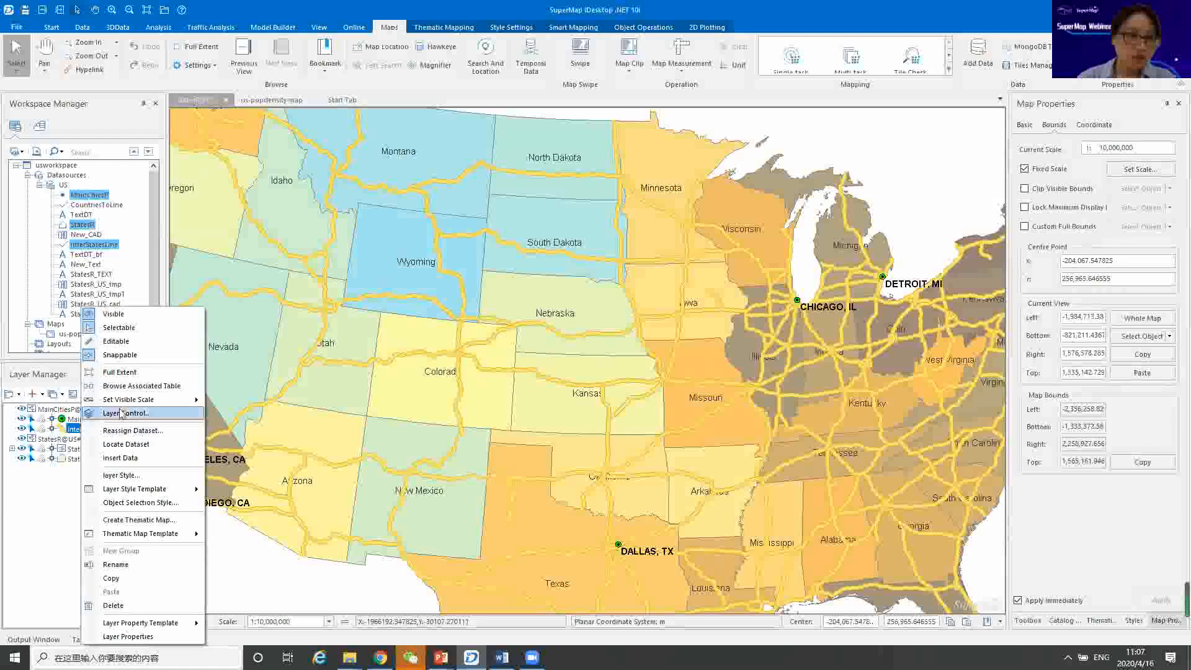
pyautogui.moveTo(143, 406)
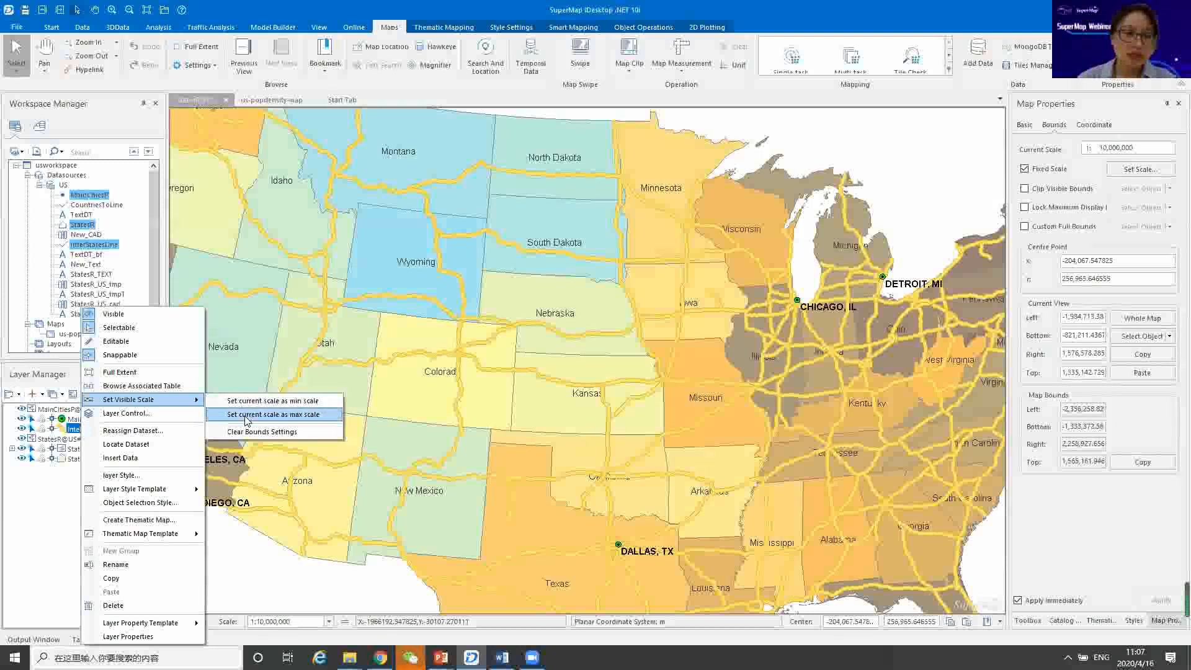
pyautogui.click(292, 402)
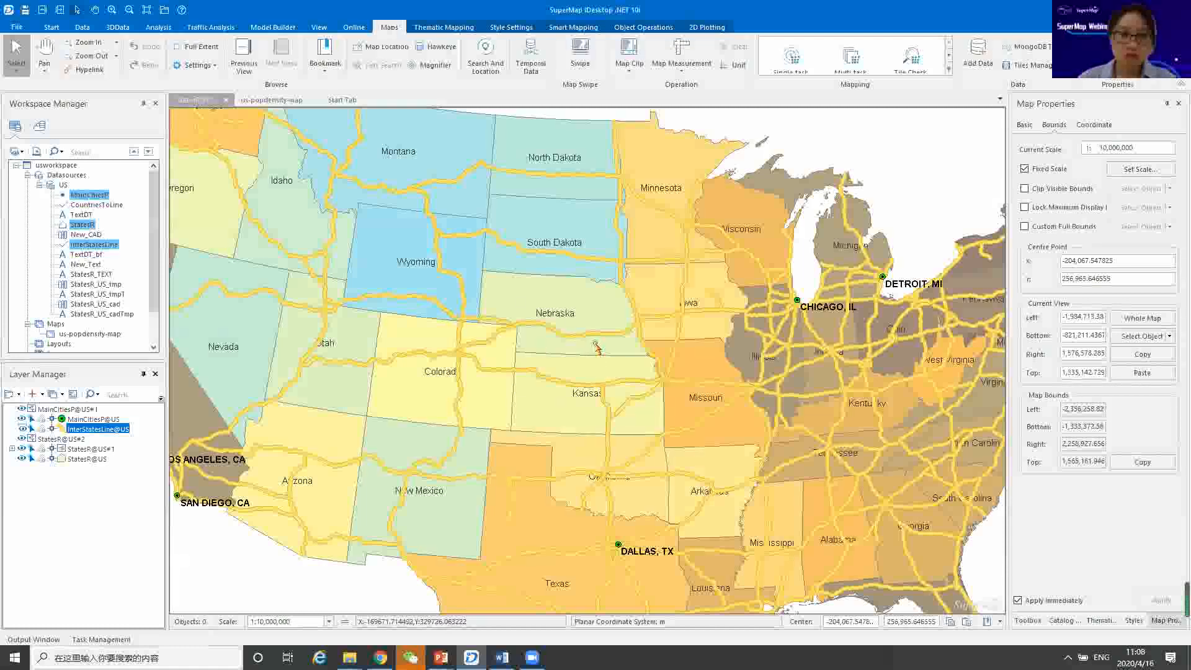
# Check the interstate layer's visibility at the fixed scales 1:20,000,000, 1:10,000,000 and 1:5,000,000.
pyautogui.scroll(-2, 597, 347)
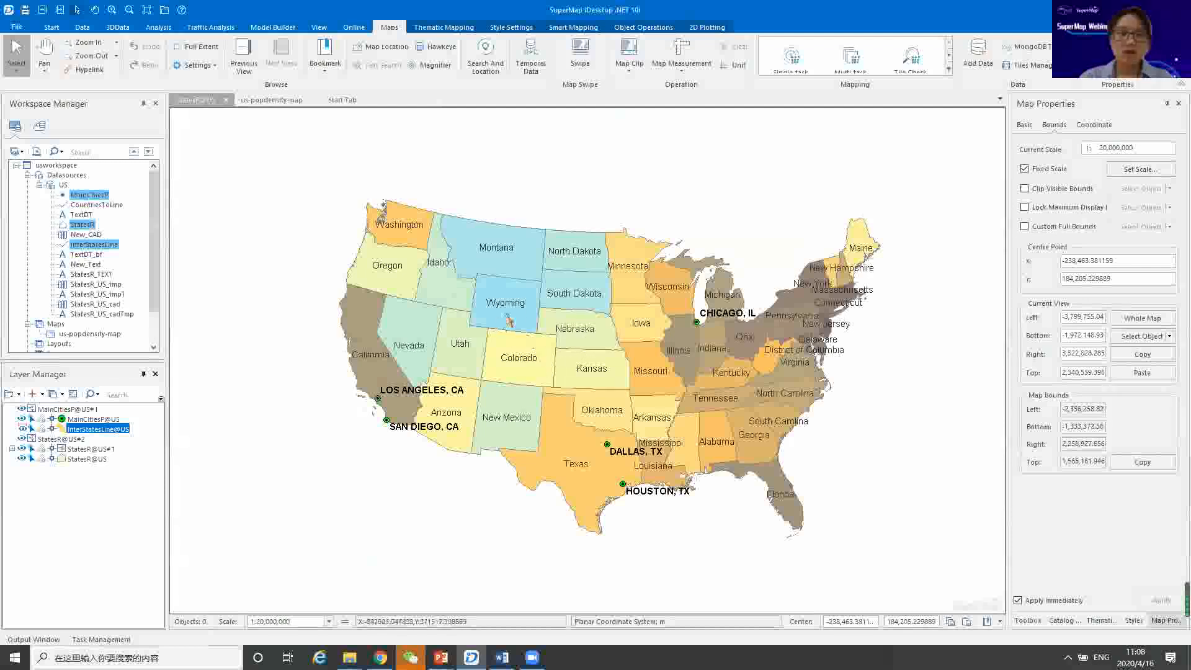
pyautogui.scroll(1, 576, 374)
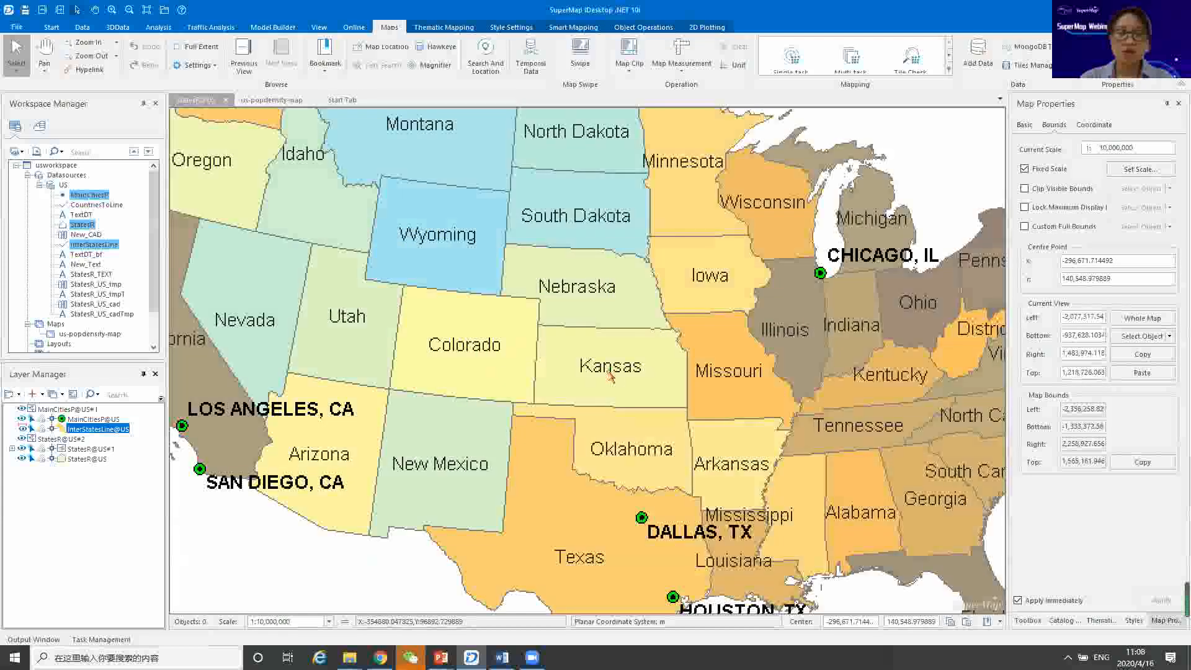
pyautogui.scroll(1, 610, 376)
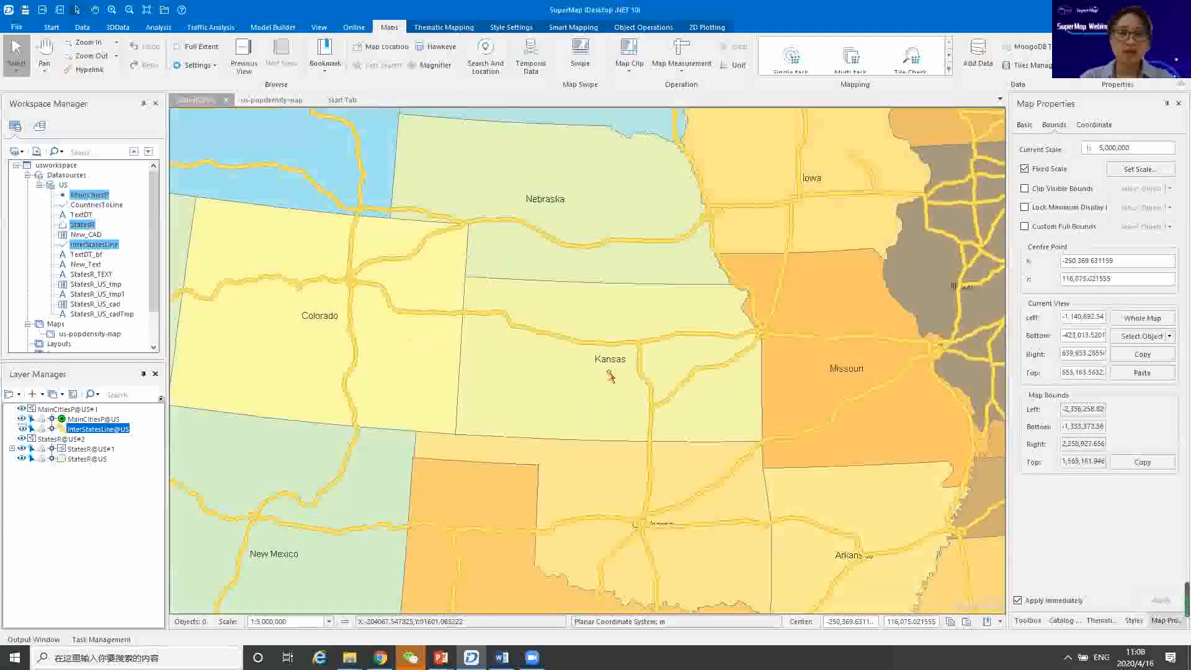
pyautogui.scroll(-1, 610, 375)
pyautogui.scroll(-1, 610, 375)
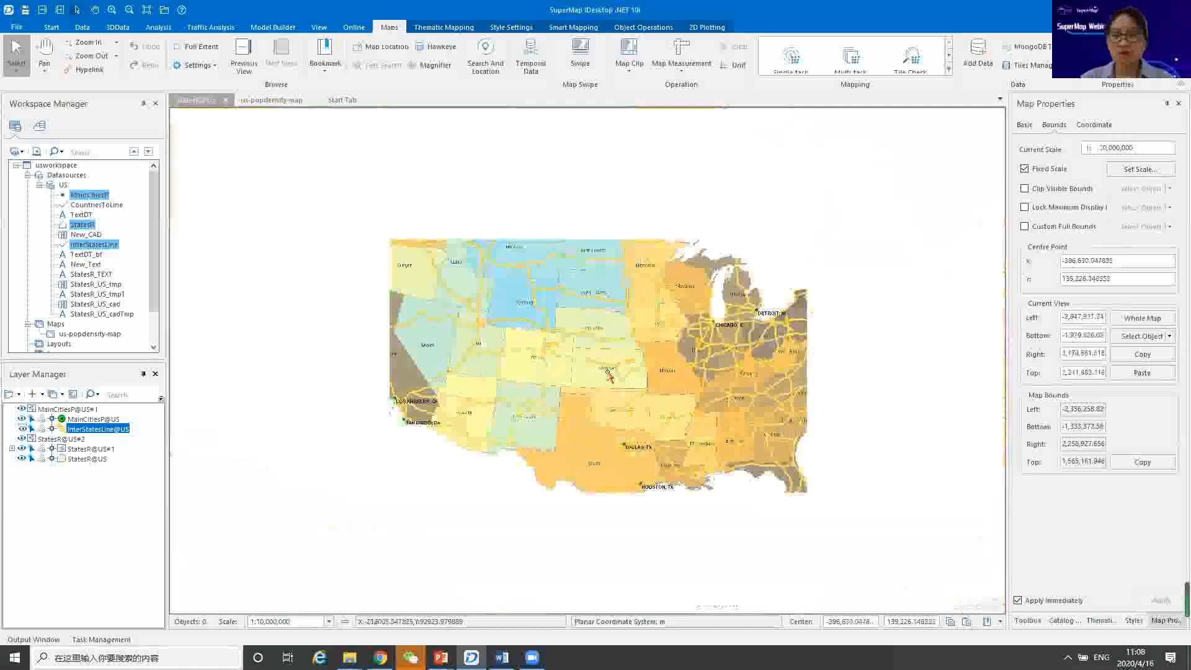
pyautogui.scroll(1, 575, 348)
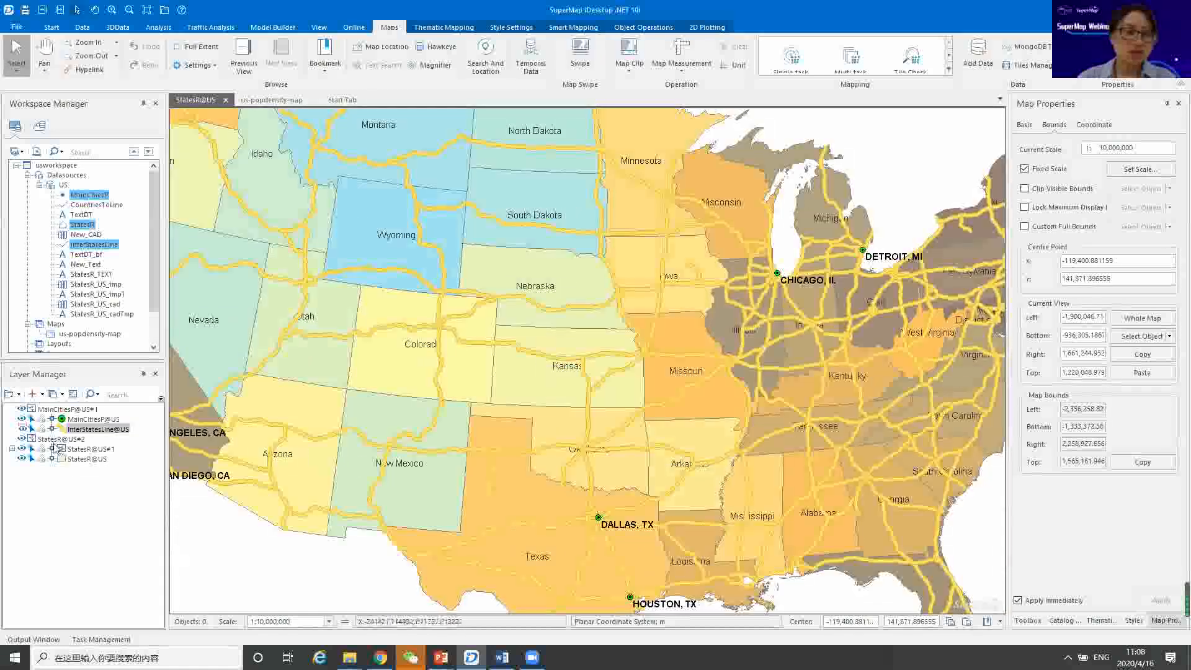
pyautogui.rightClick(85, 451)
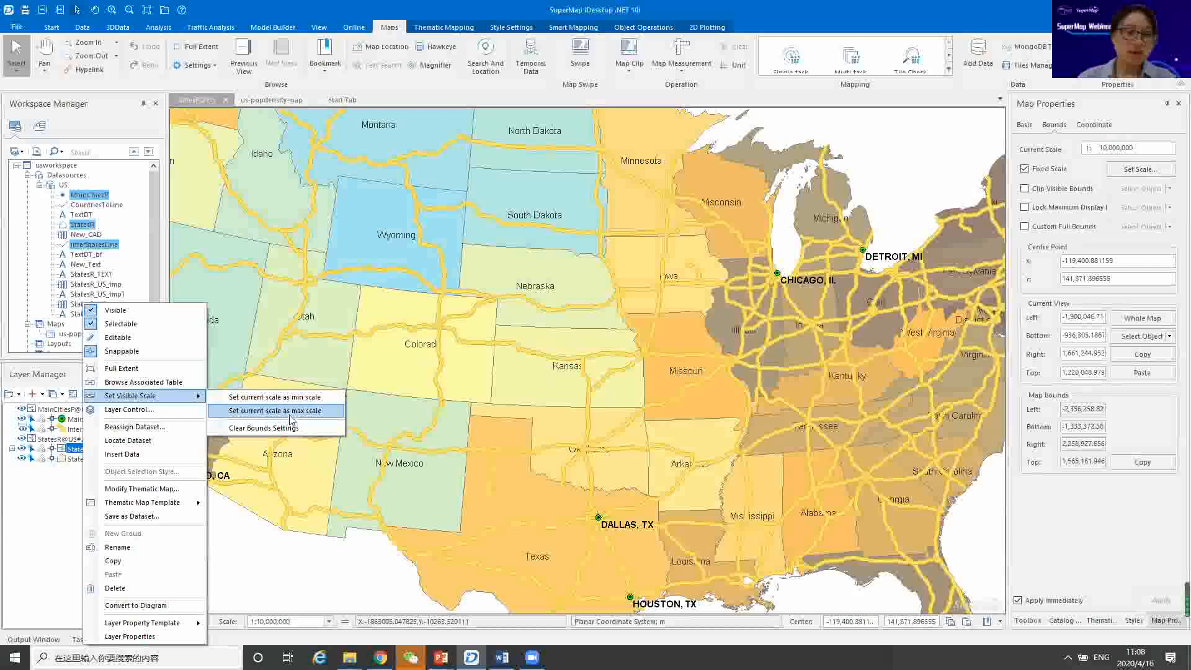
pyautogui.click(46, 493)
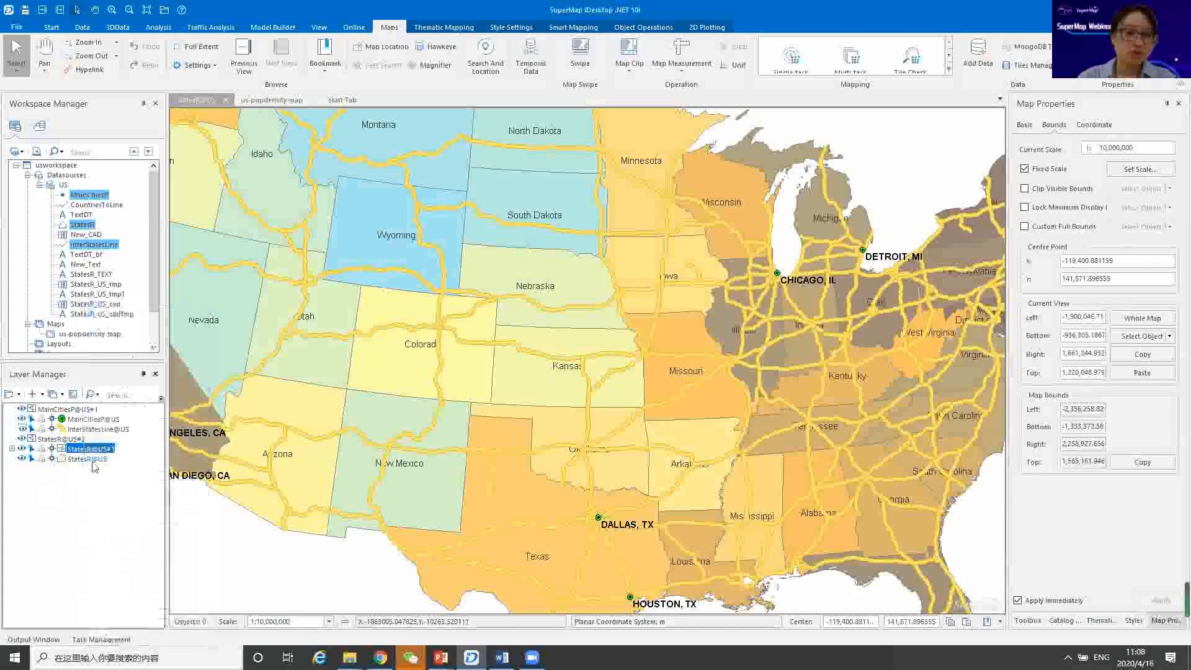
pyautogui.moveTo(366, 350); pyautogui.dragTo(425, 434)
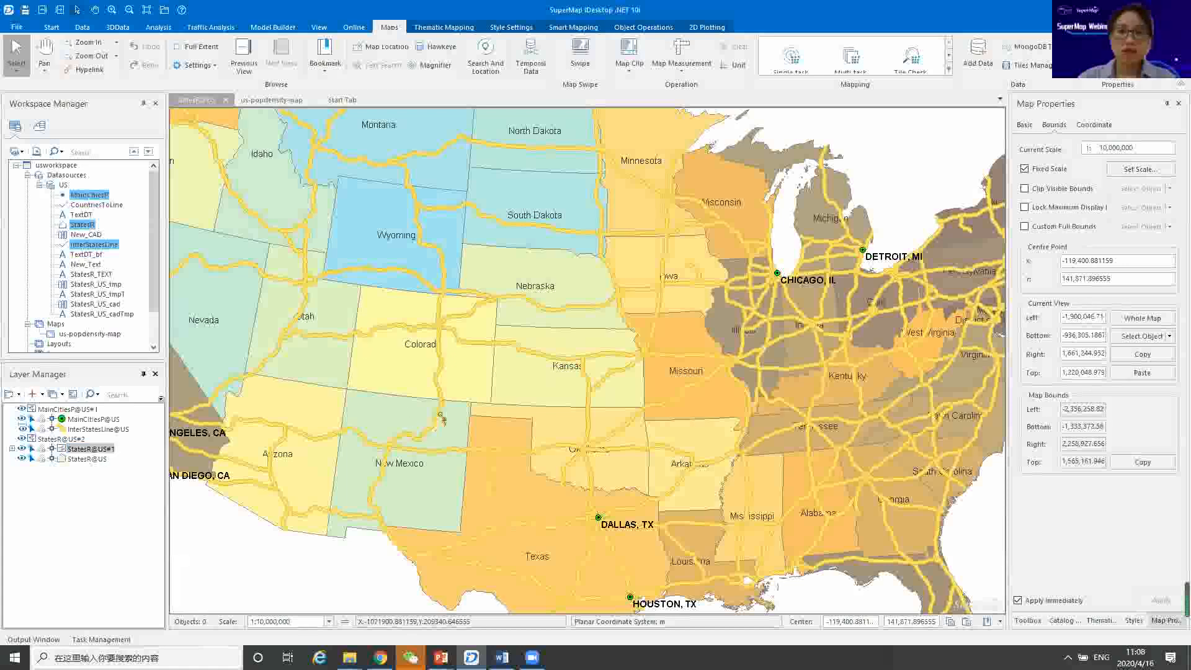
pyautogui.moveTo(614, 482); pyautogui.dragTo(562, 345)
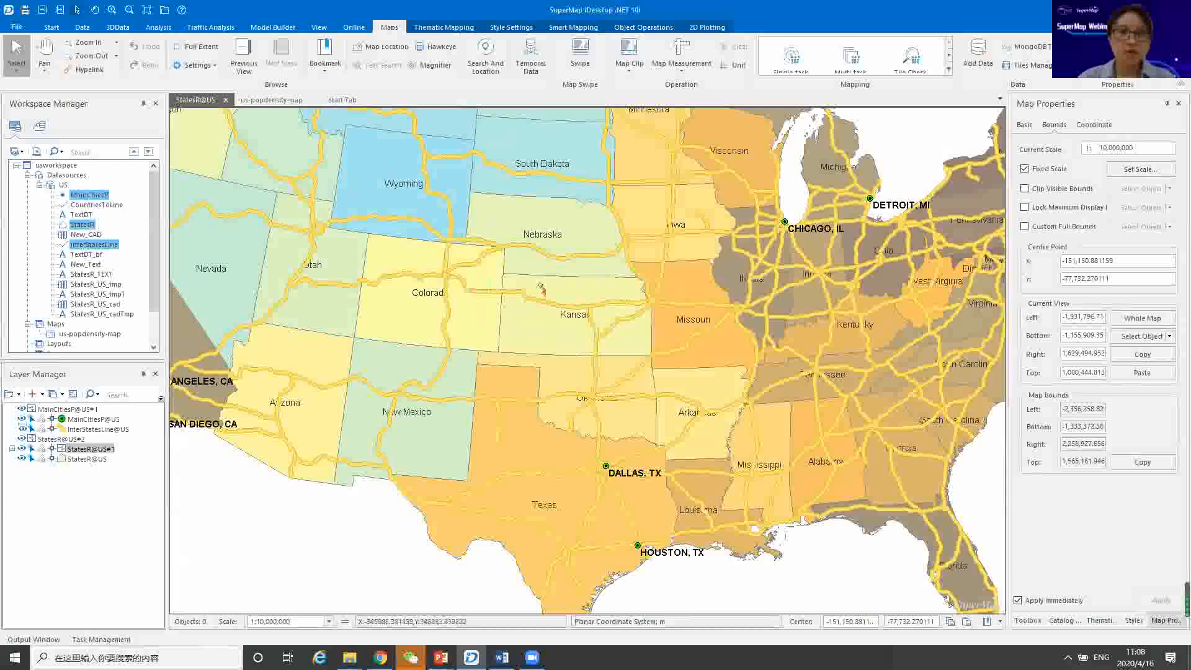
pyautogui.middleClick(543, 296)
pyautogui.moveTo(560, 370); pyautogui.dragTo(577, 441)
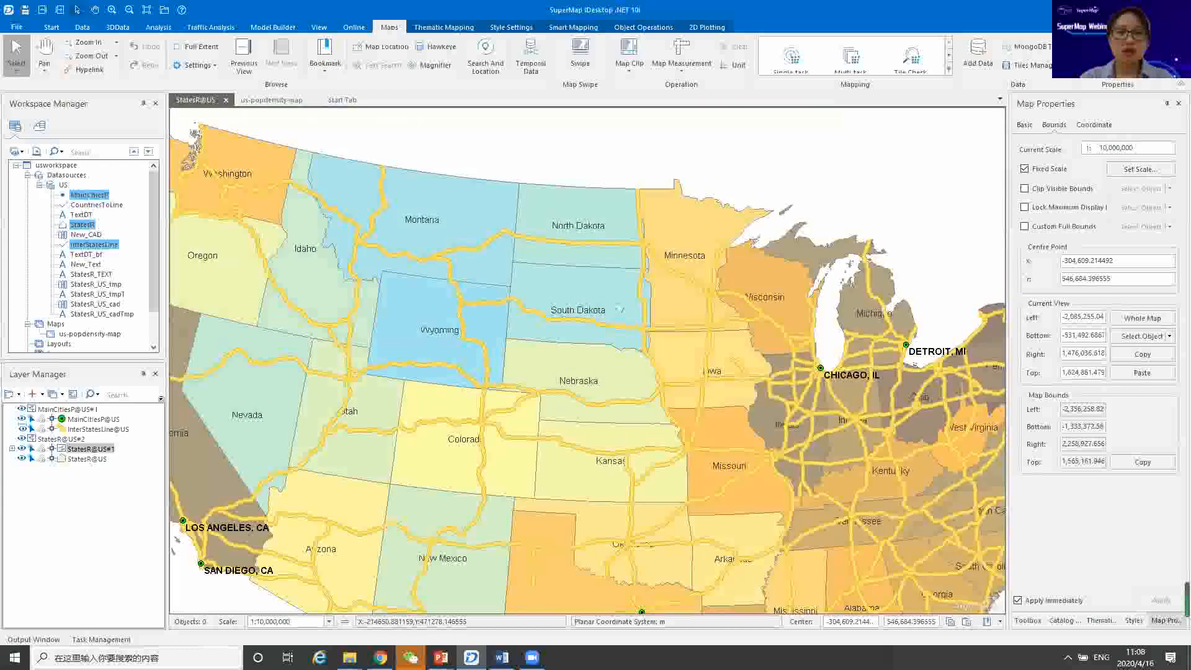
pyautogui.moveTo(618, 335); pyautogui.dragTo(621, 271)
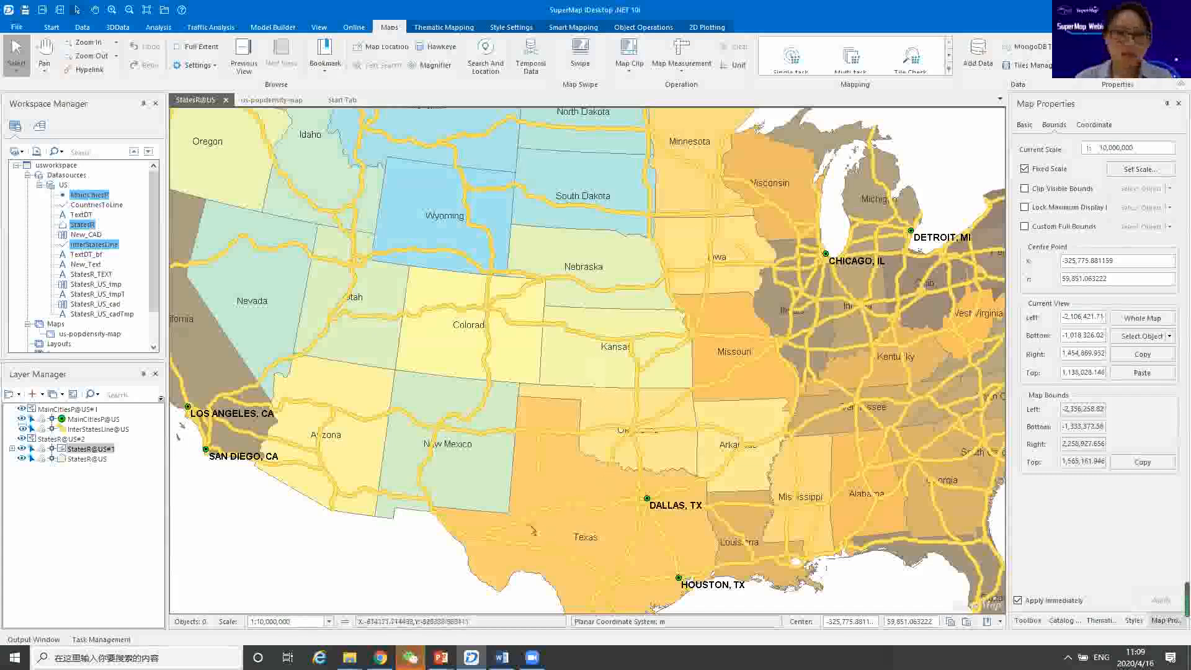
# Switch to the Making Professional Quality Maps presentation in PowerPoint and view slide 10, Mapping for scales.
pyautogui.moveTo(440, 658)
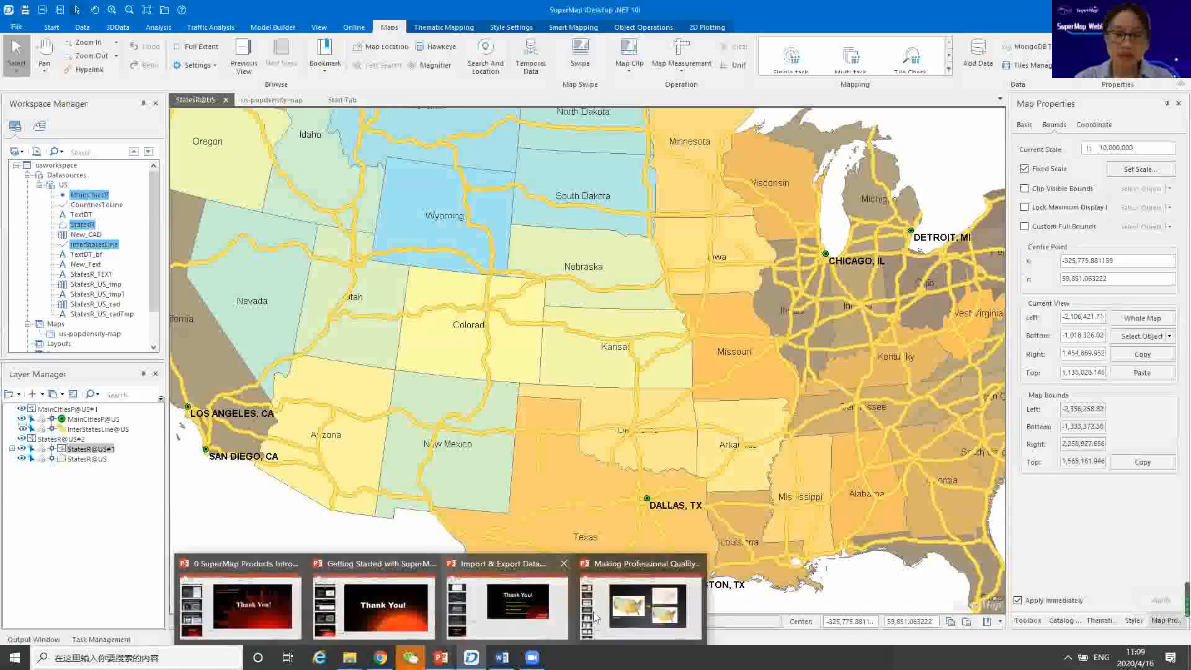
pyautogui.click(639, 605)
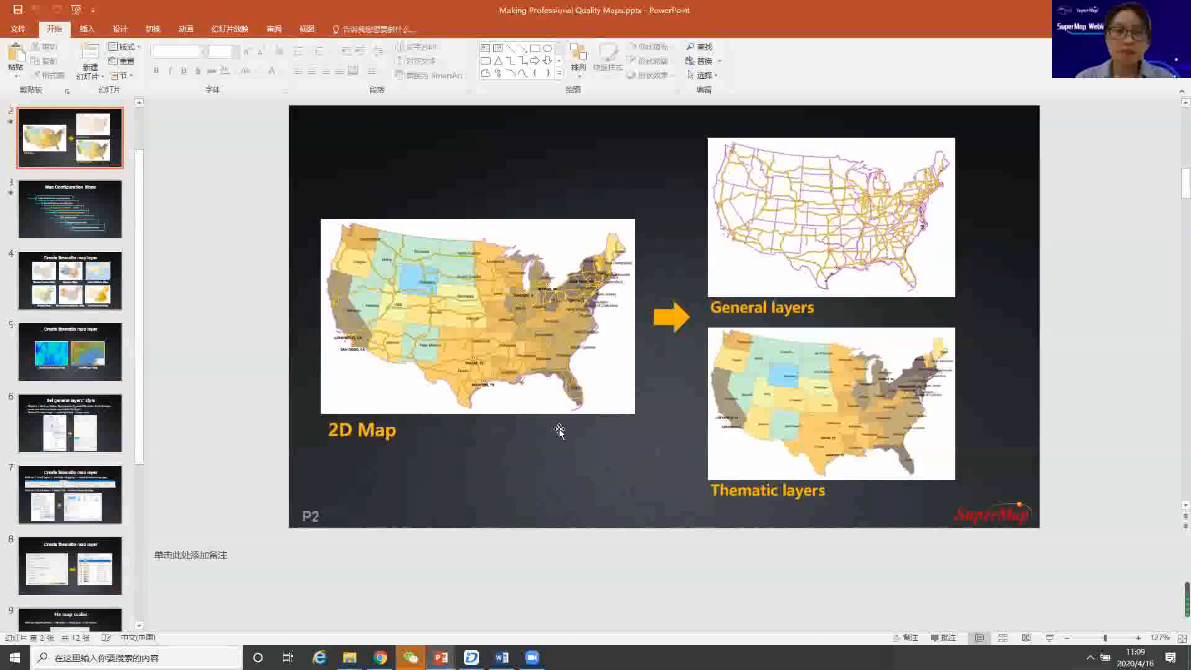
pyautogui.scroll(-4, 68, 456)
pyautogui.click(69, 454)
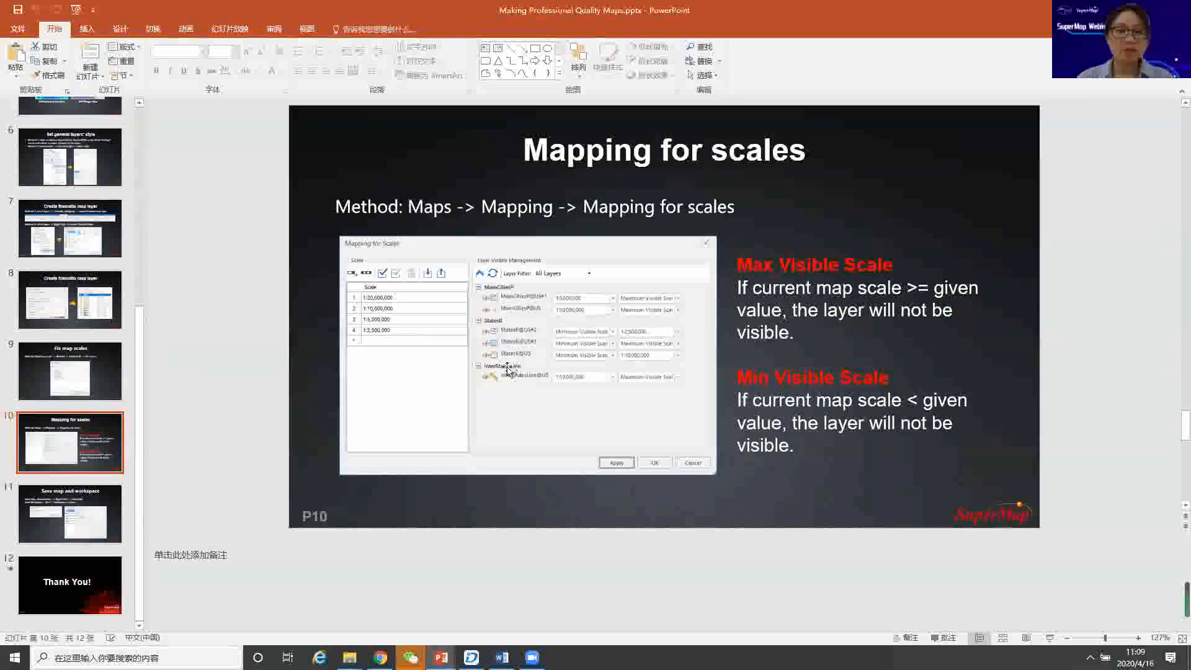
# Open Queries in SuperMap.pptx from the 1-5 Queries in SuperMap folder and present it up to the Overview slide.
pyautogui.moveTo(350, 657)
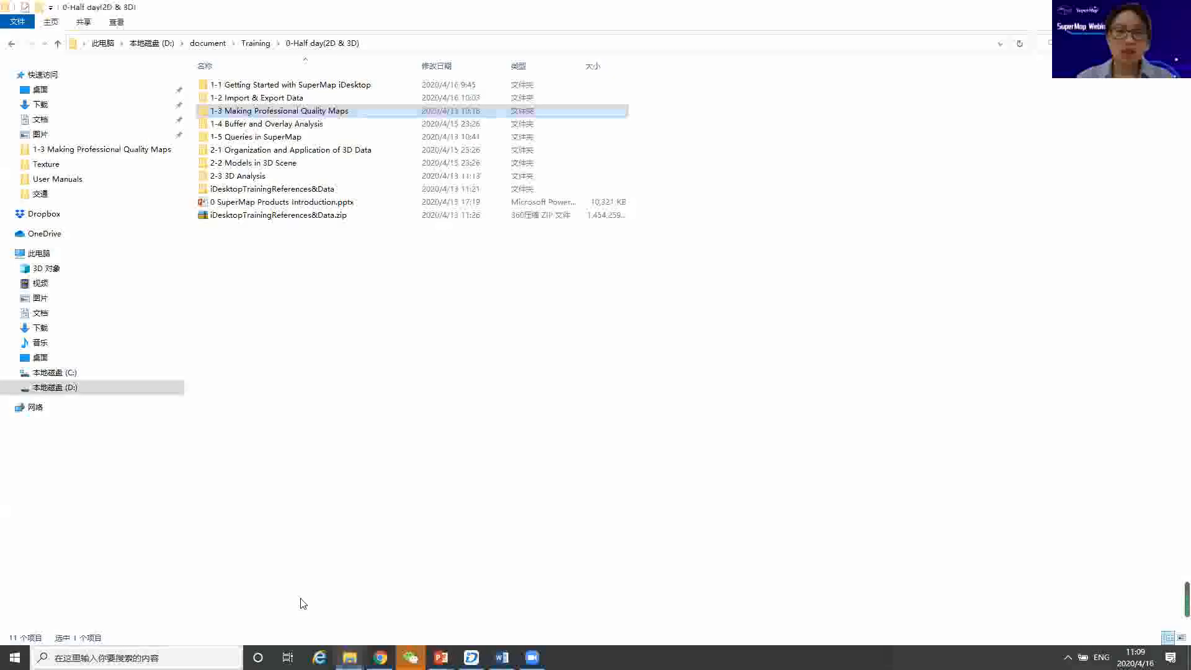
pyautogui.click(300, 601)
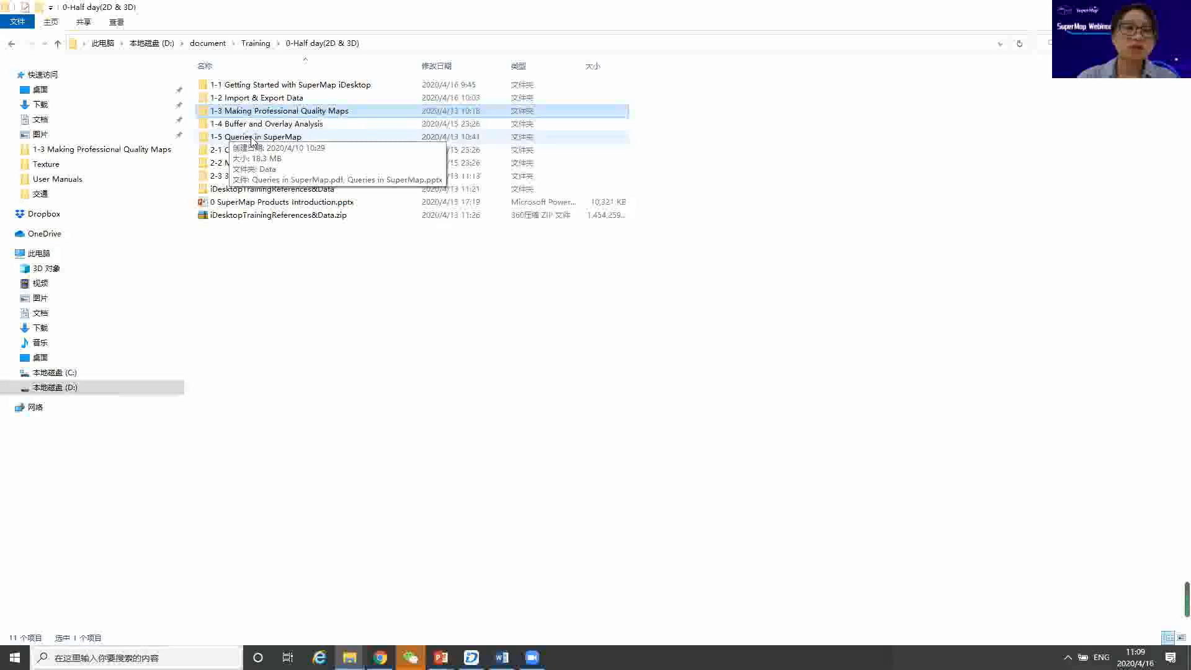
pyautogui.doubleClick(252, 138)
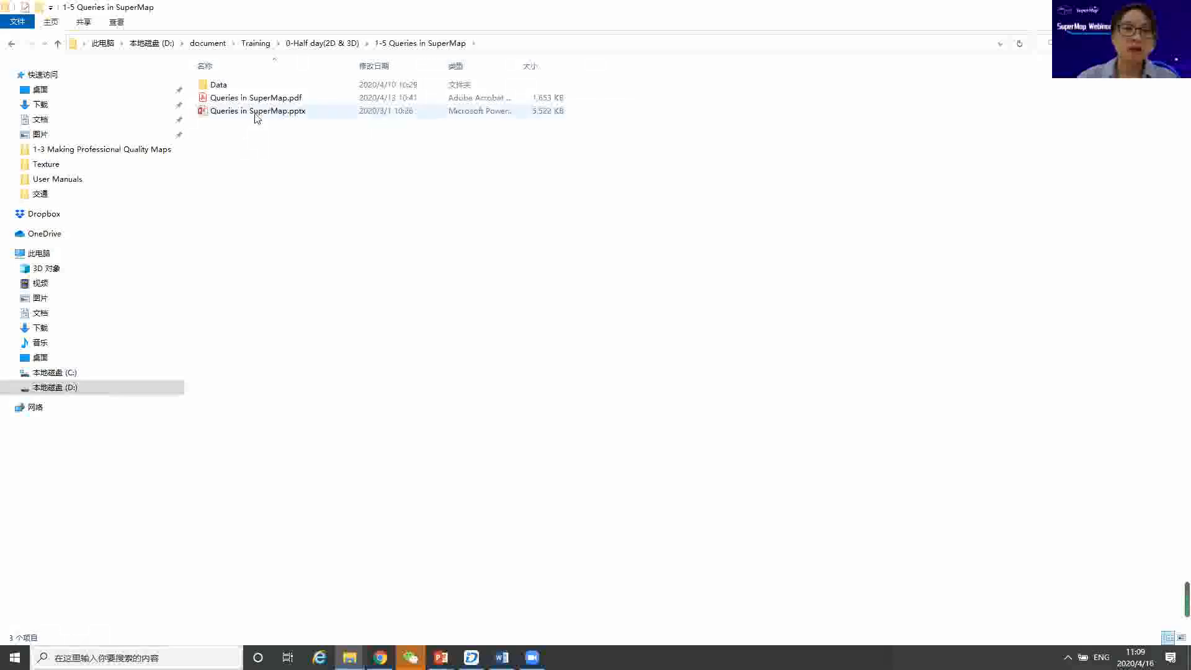
pyautogui.click(255, 115)
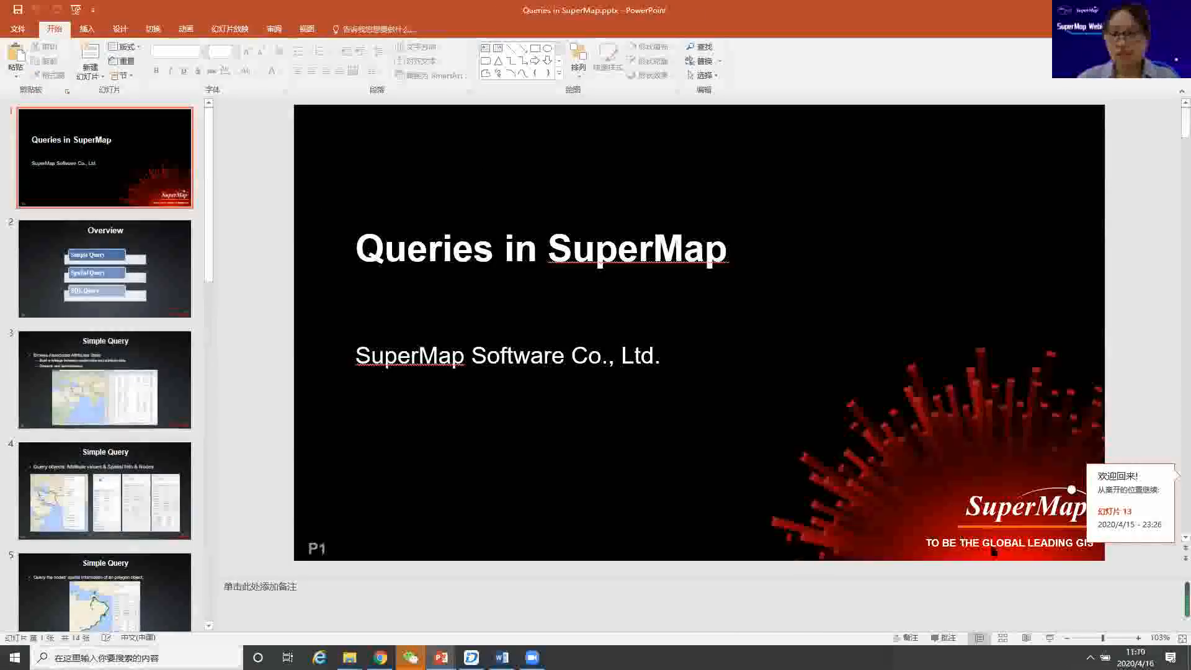
pyautogui.press('F5')
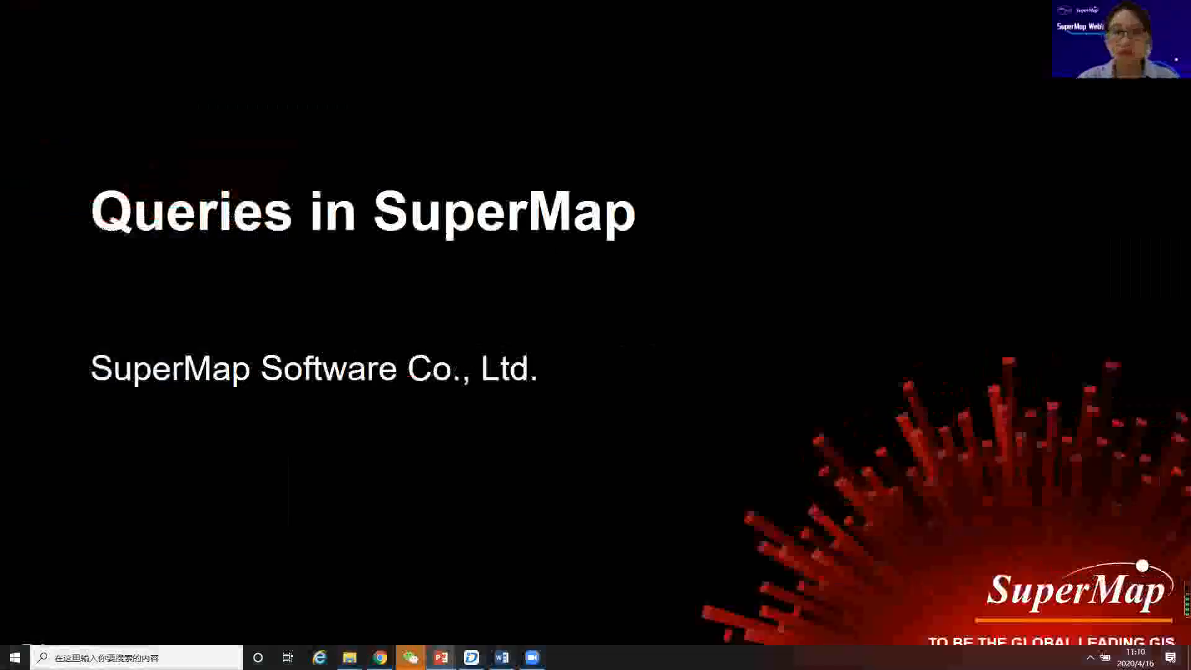
pyautogui.click(929, 428)
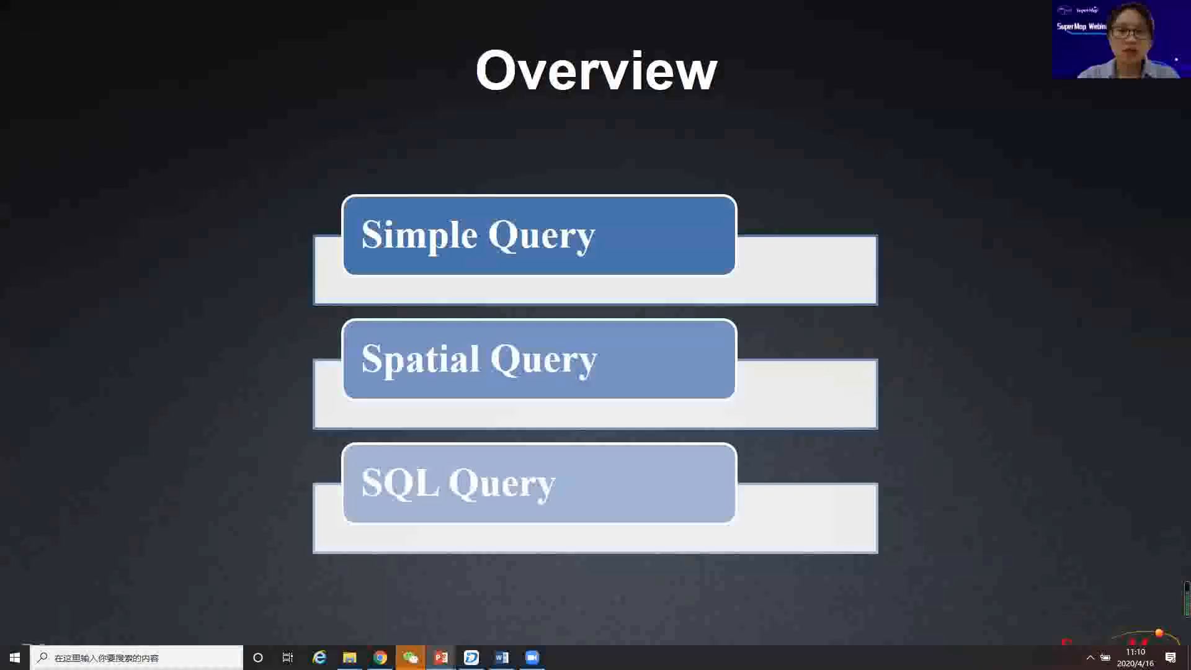
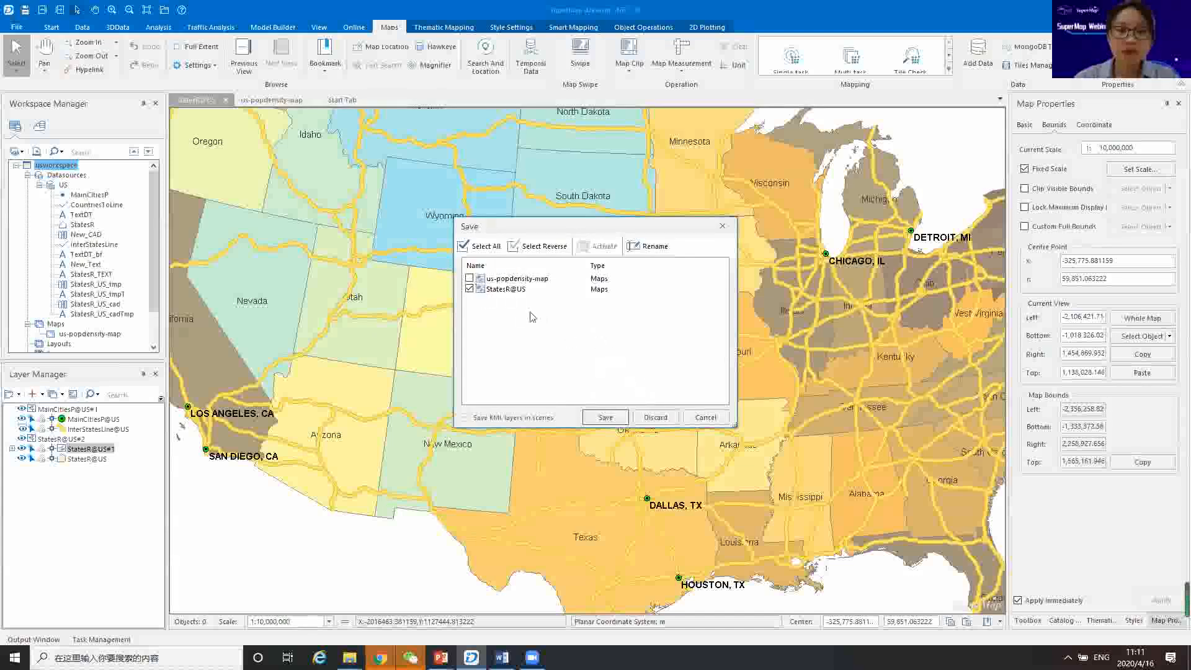
# Save the StatesR@US map under its existing name, leaving us-popdensity-map out of the save.
pyautogui.click(503, 294)
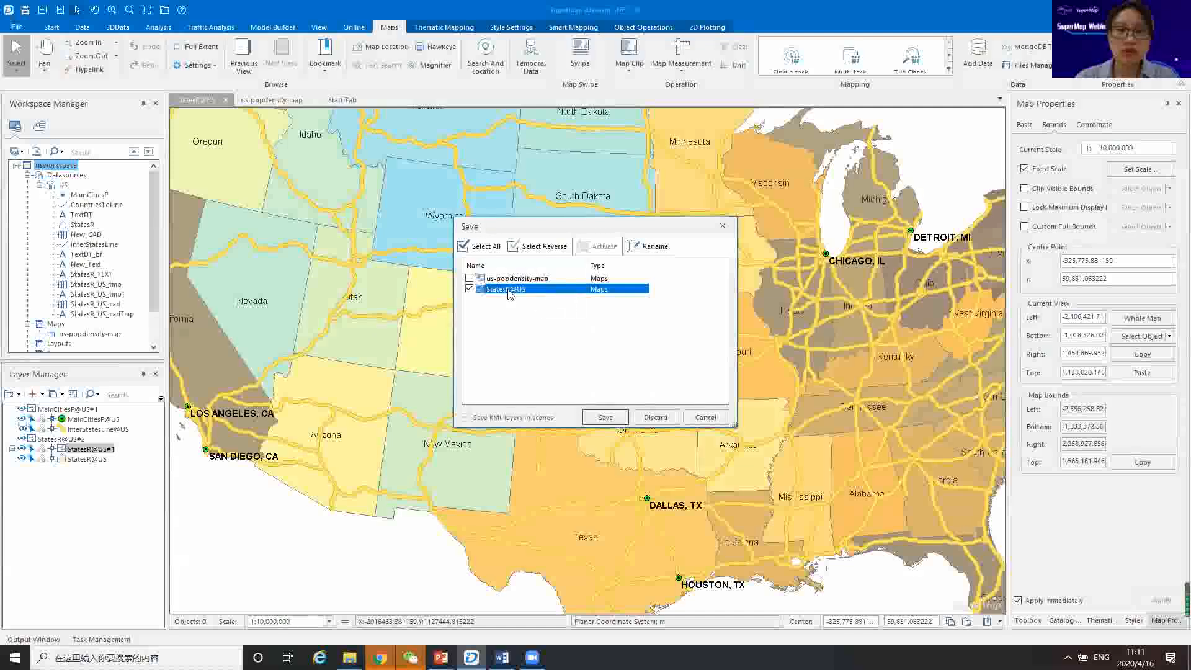
pyautogui.click(655, 246)
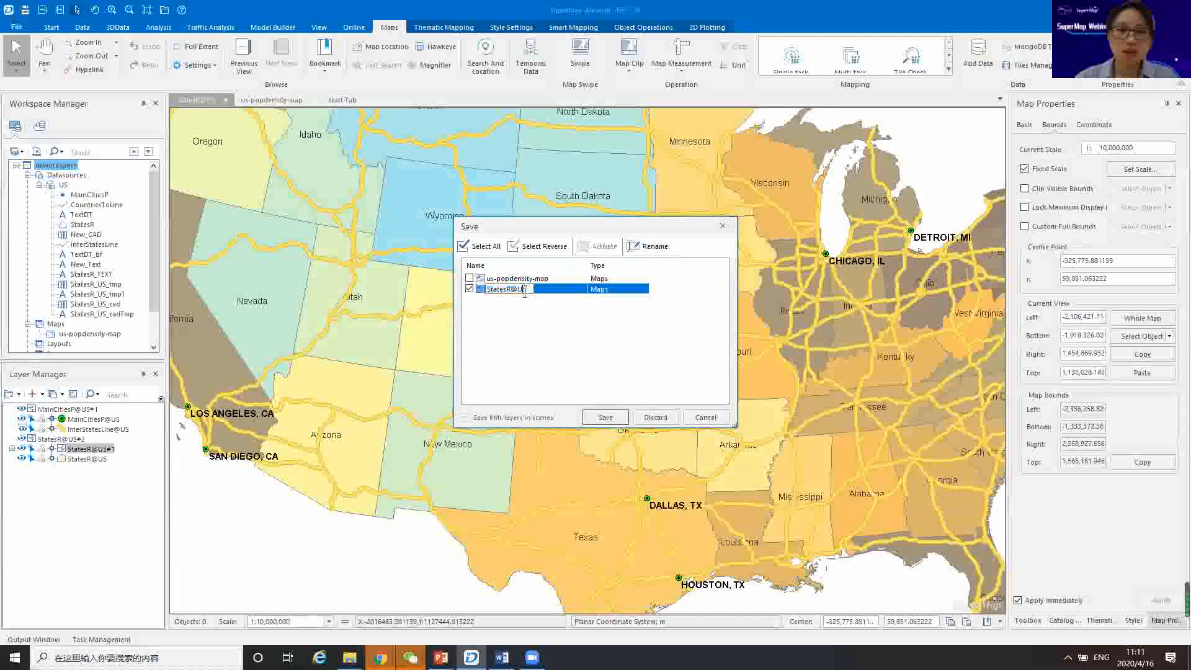
pyautogui.click(590, 395)
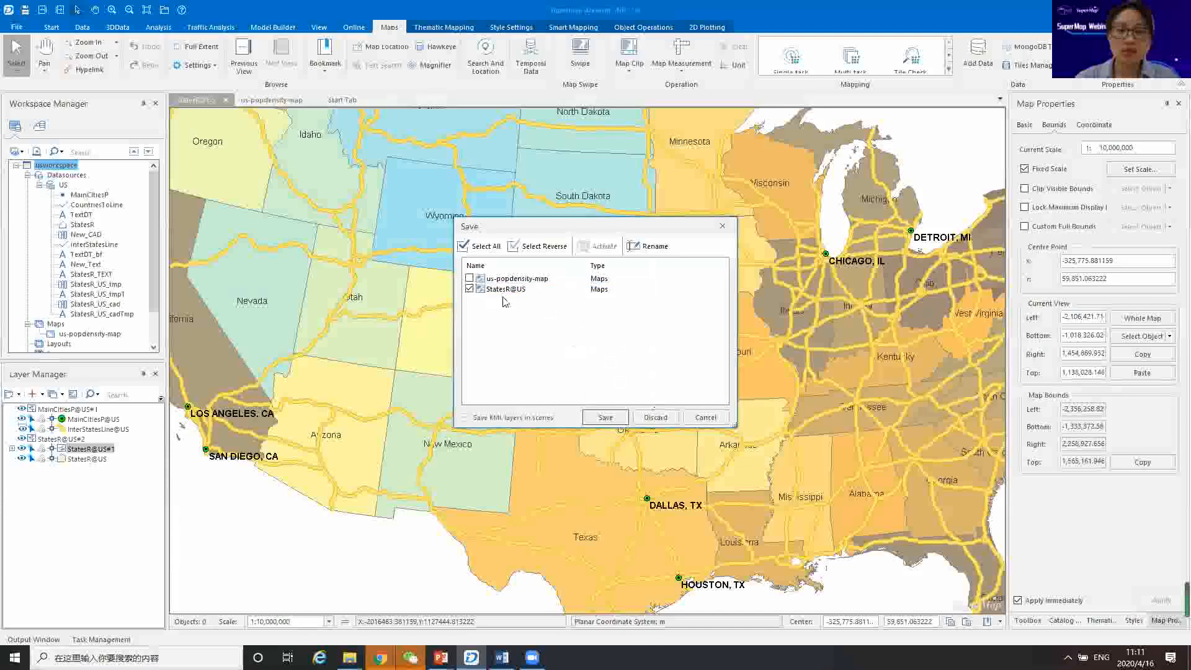
pyautogui.click(606, 417)
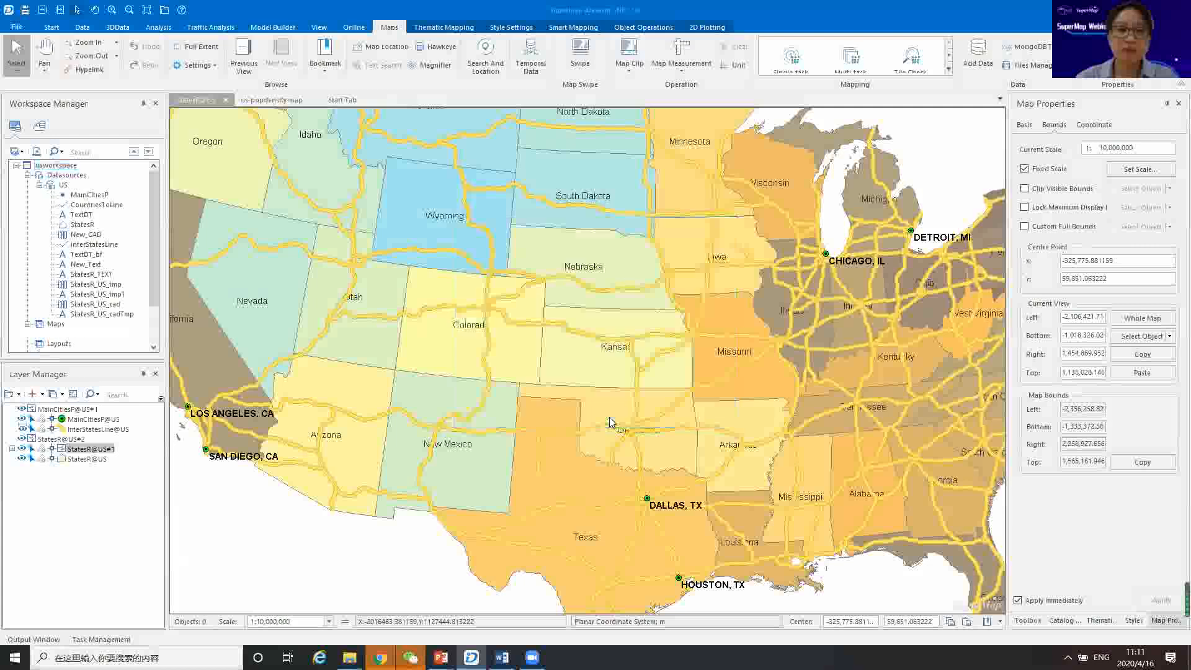
# Save the usworkspace workspace again and discard the pending changes to us-popdensity-map.
pyautogui.click(62, 166)
pyautogui.rightClick(65, 169)
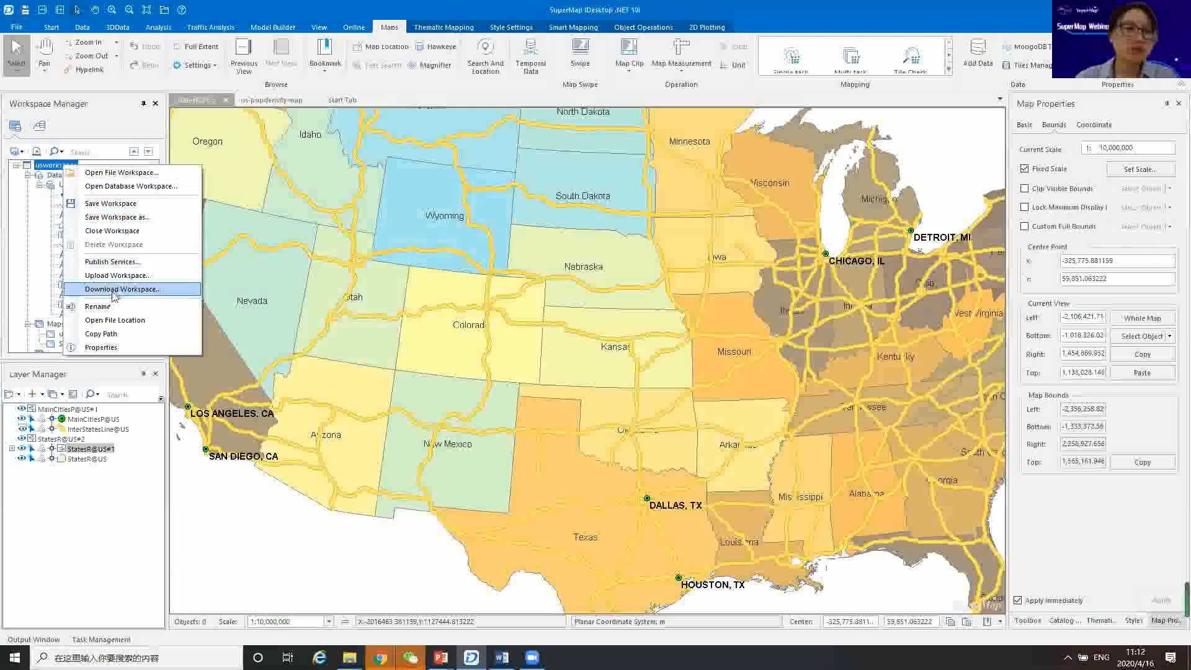
pyautogui.click(115, 204)
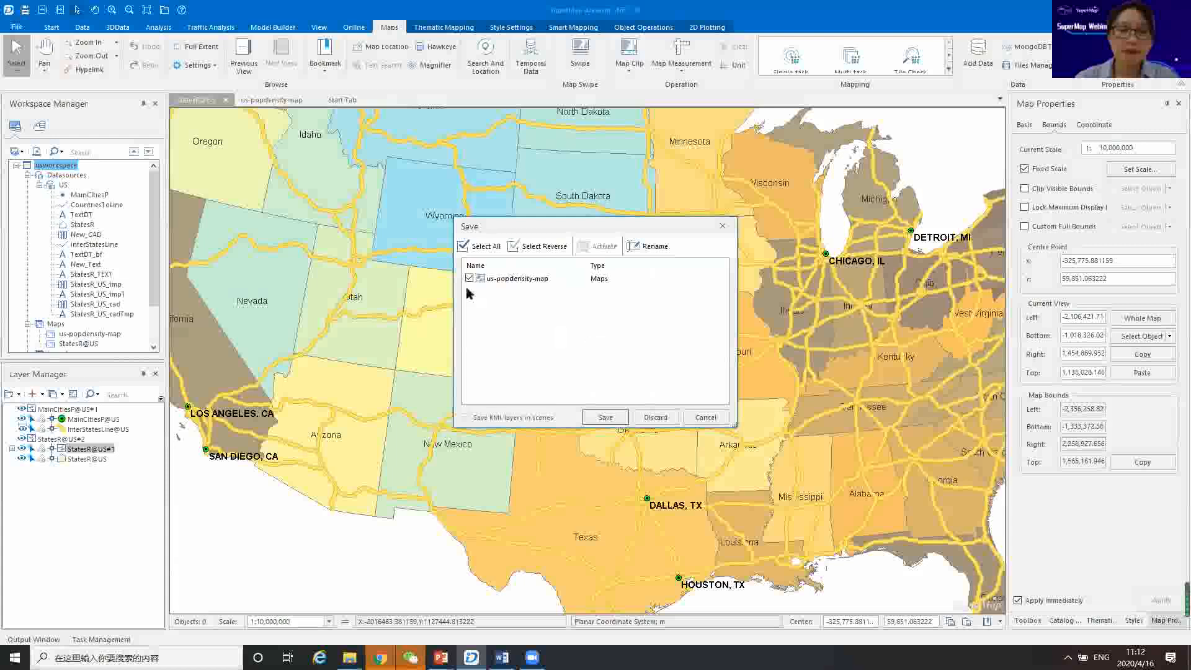
pyautogui.click(655, 417)
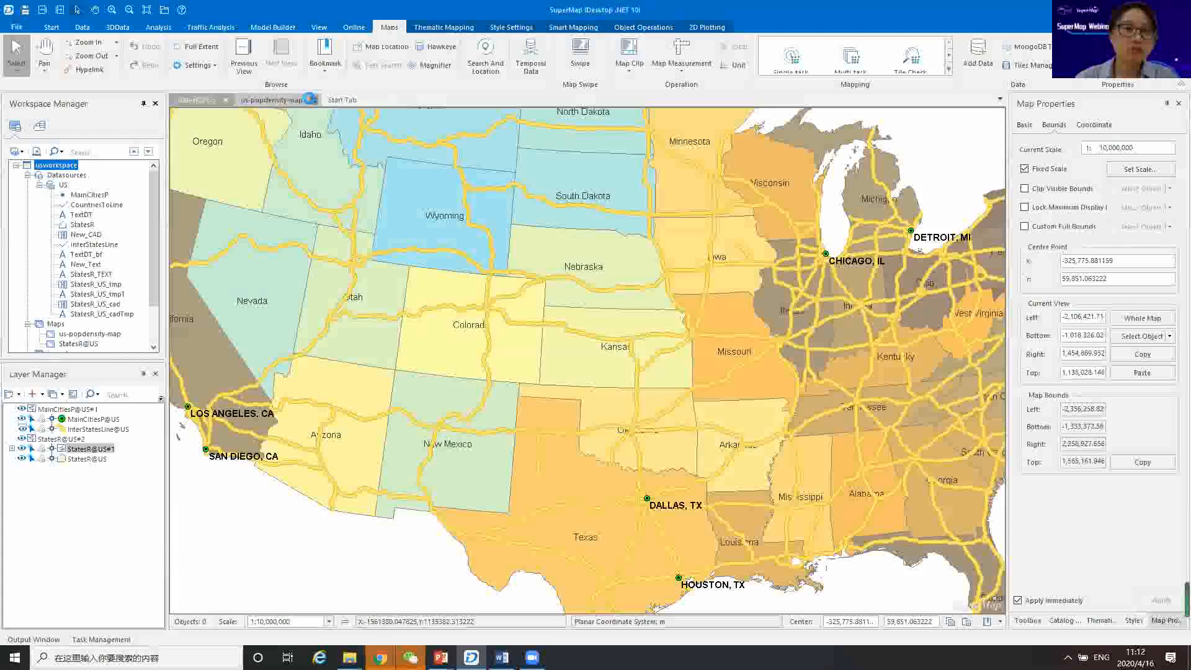
# Close the open us-popdensity-map and StatesR@US map windows.
pyautogui.click(312, 99)
pyautogui.click(608, 369)
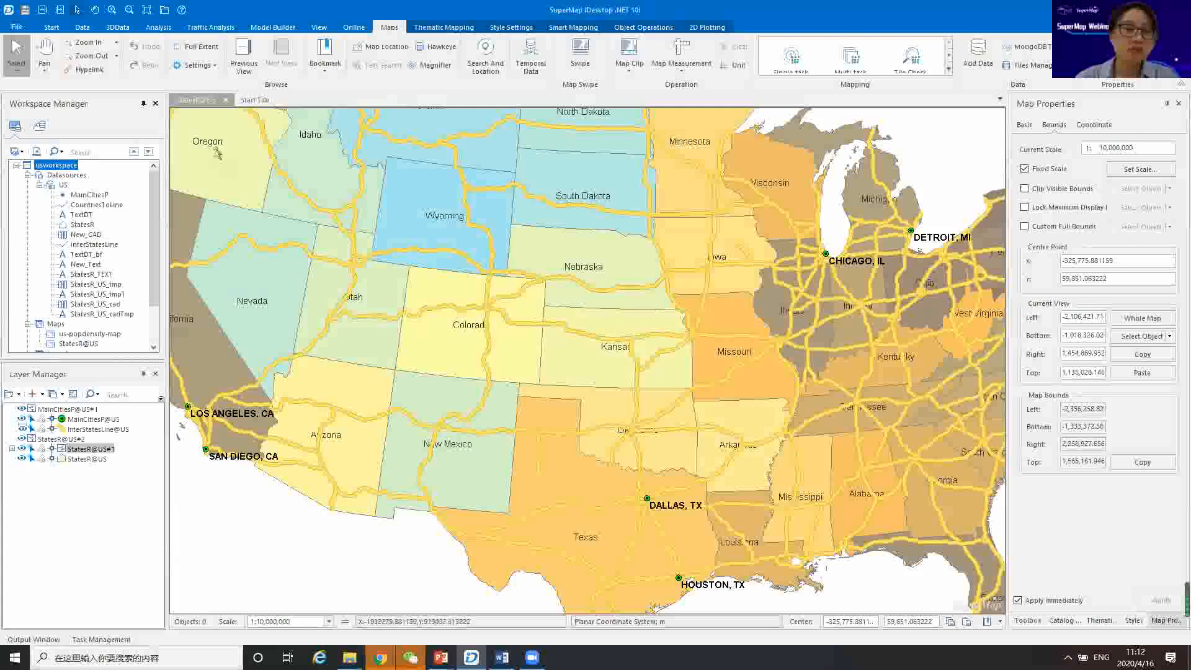
pyautogui.click(227, 101)
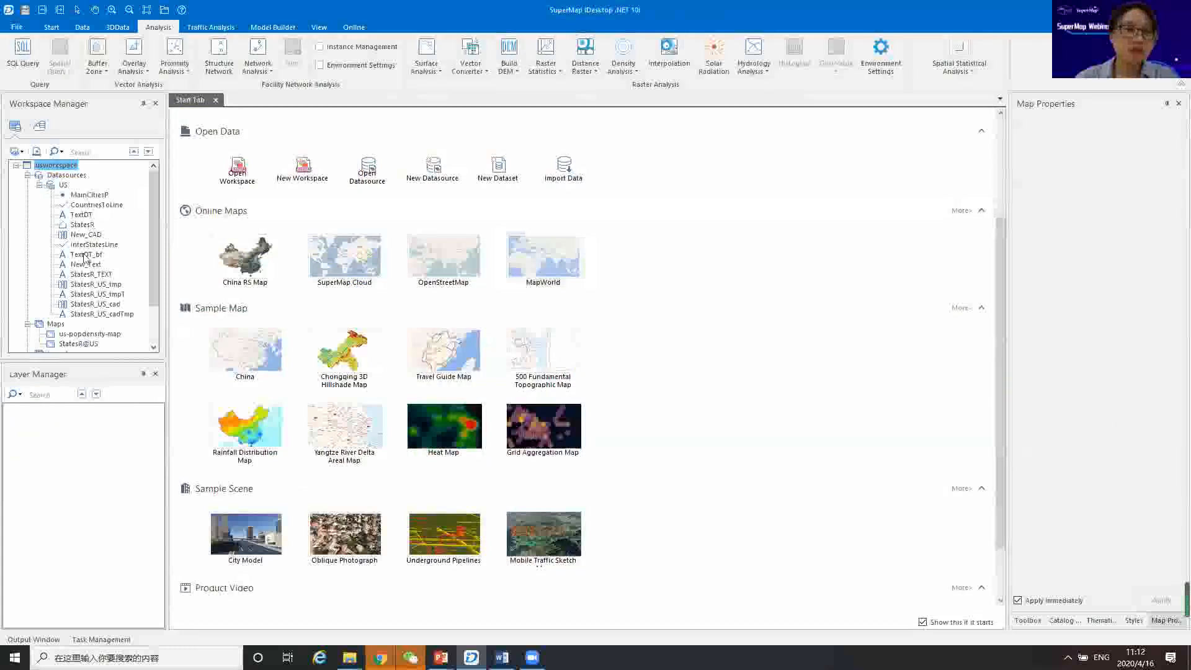
# Reopen the saved StatesR@US map and examine which layers show at the 1:10,000,000 and 1:20,000,000 scales.
pyautogui.scroll(-2, 81, 286)
pyautogui.click(80, 294)
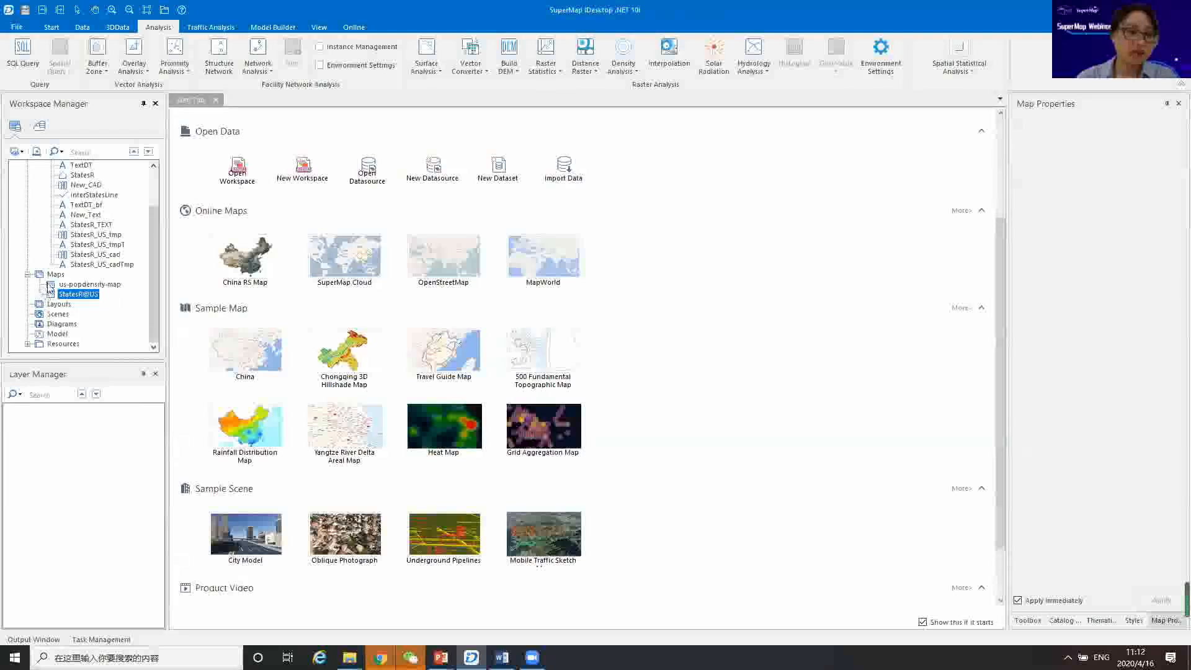
pyautogui.doubleClick(78, 295)
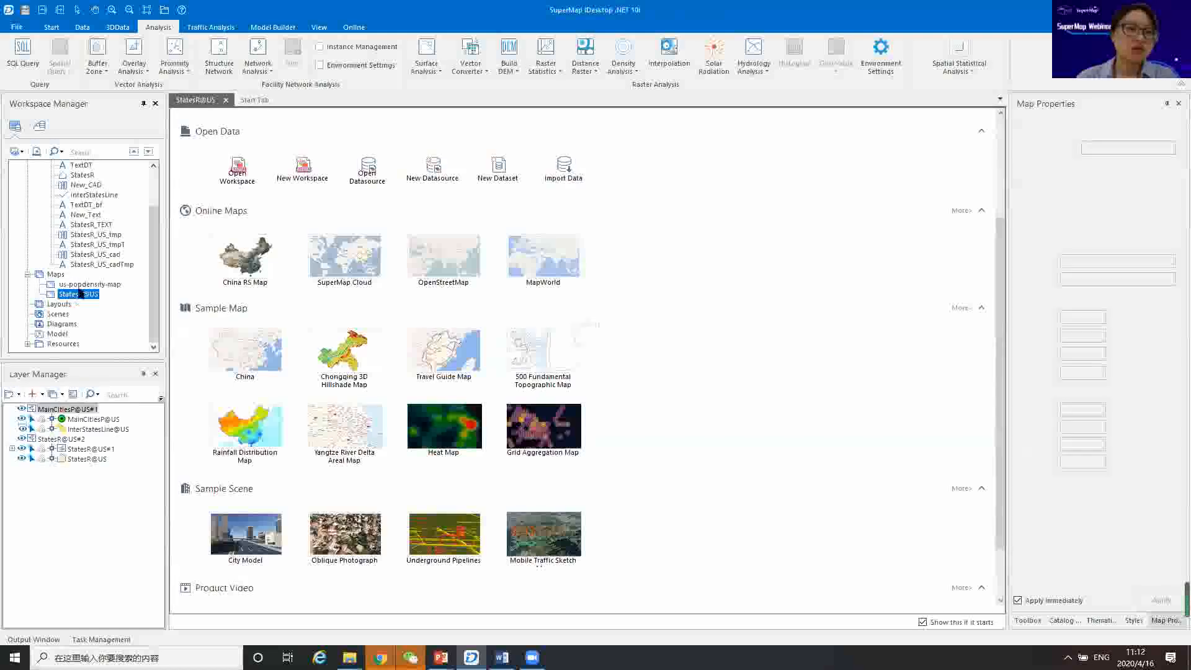
pyautogui.moveTo(482, 329); pyautogui.dragTo(482, 364)
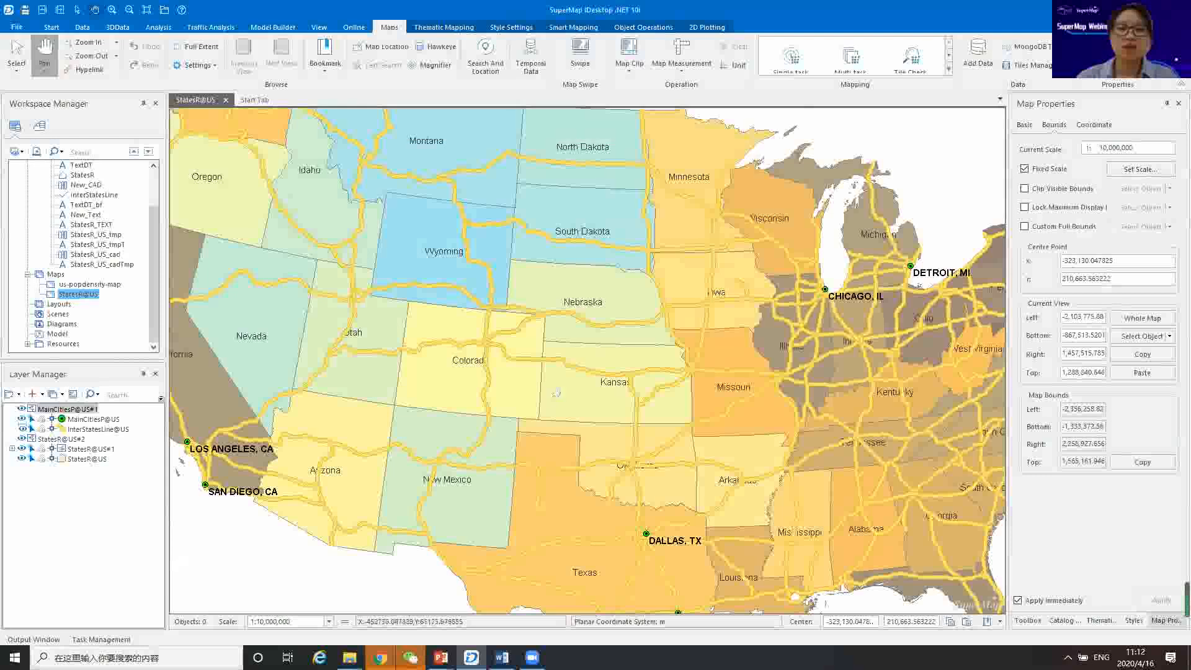
pyautogui.scroll(1, 556, 381)
pyautogui.scroll(-2, 556, 381)
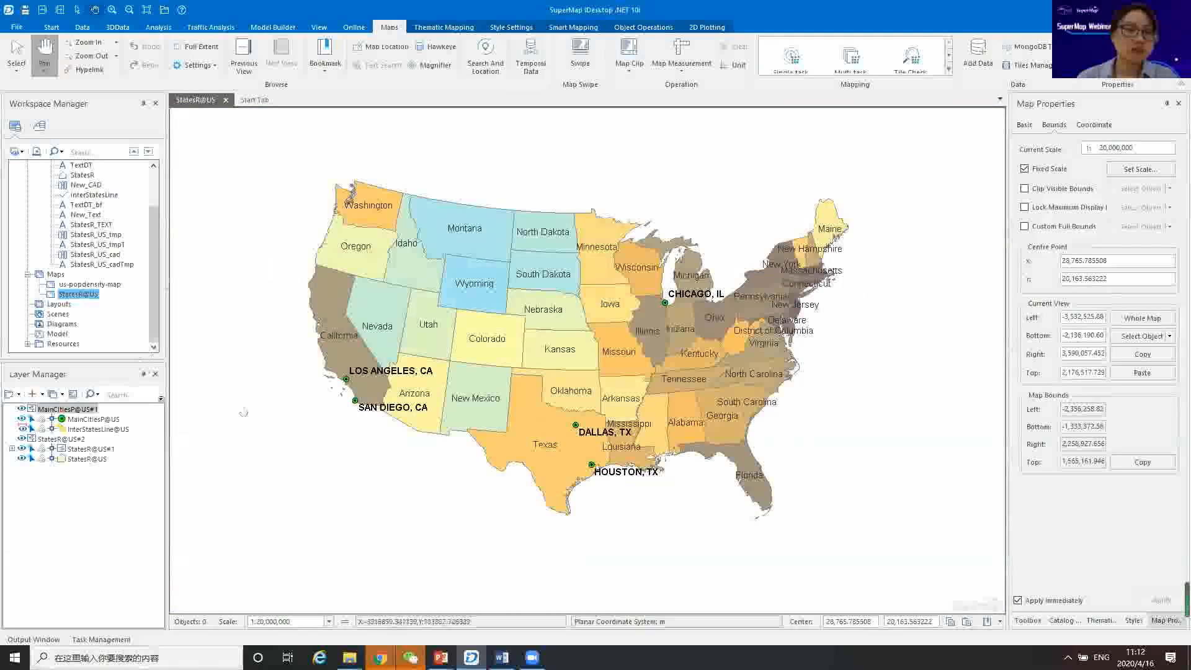
# Close the StatesR@US map without saving its changes and close the usworkspace workspace.
pyautogui.click(227, 100)
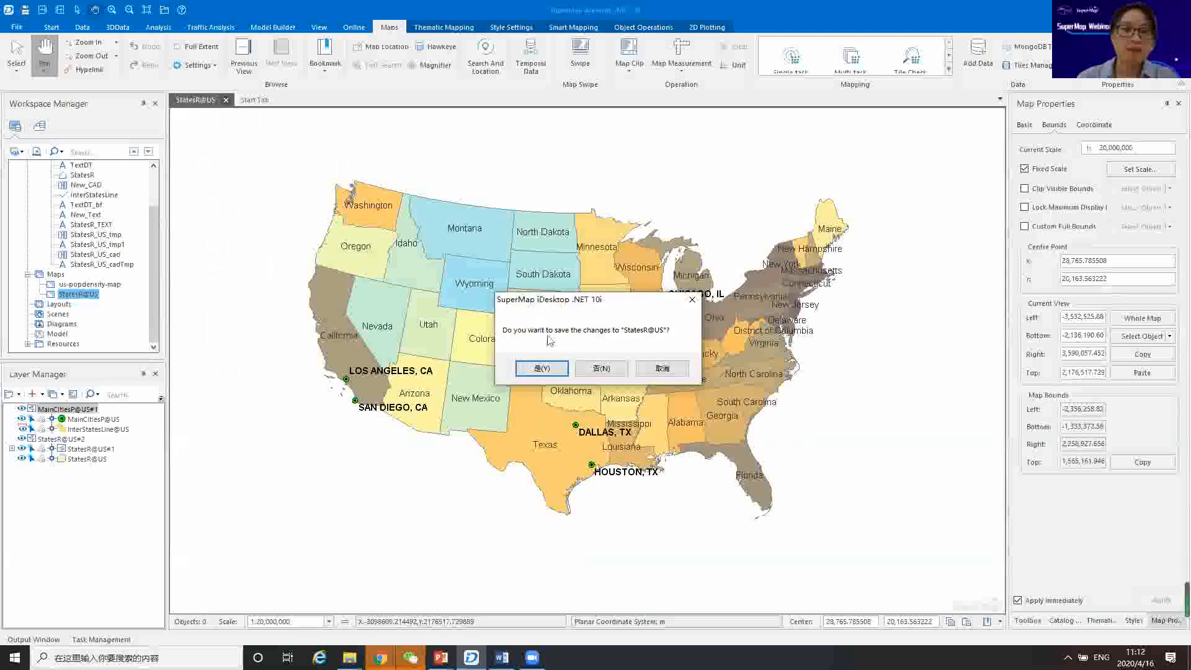
pyautogui.click(601, 368)
pyautogui.scroll(3, 75, 248)
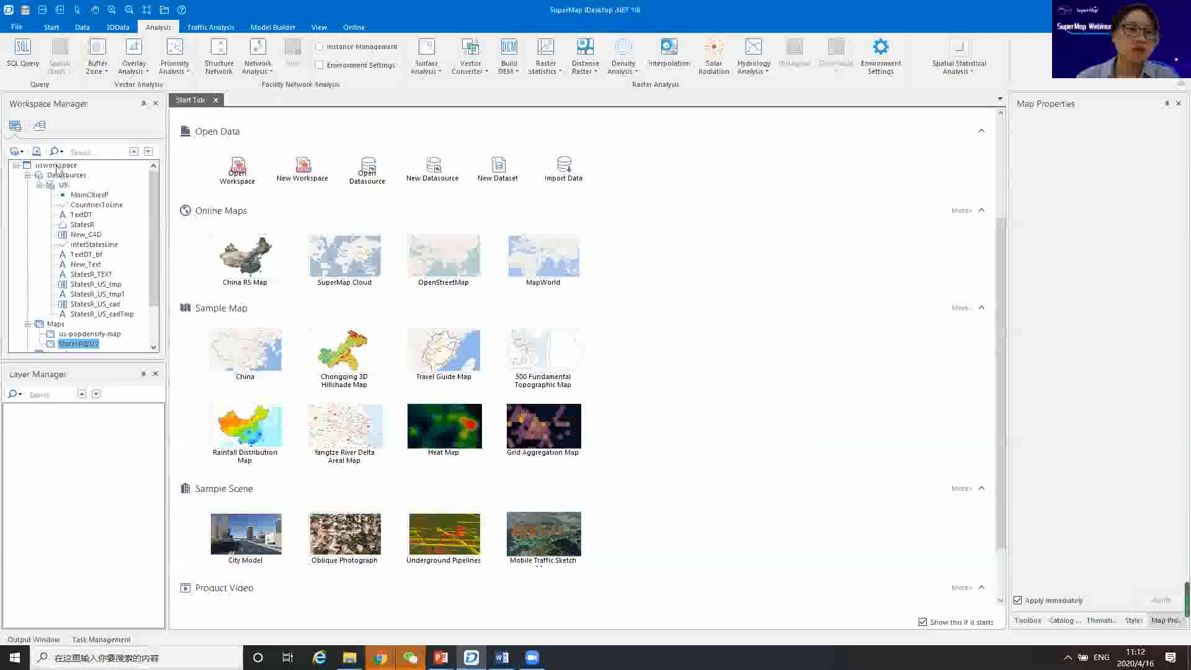
pyautogui.click(57, 165)
pyautogui.rightClick(57, 166)
pyautogui.click(106, 235)
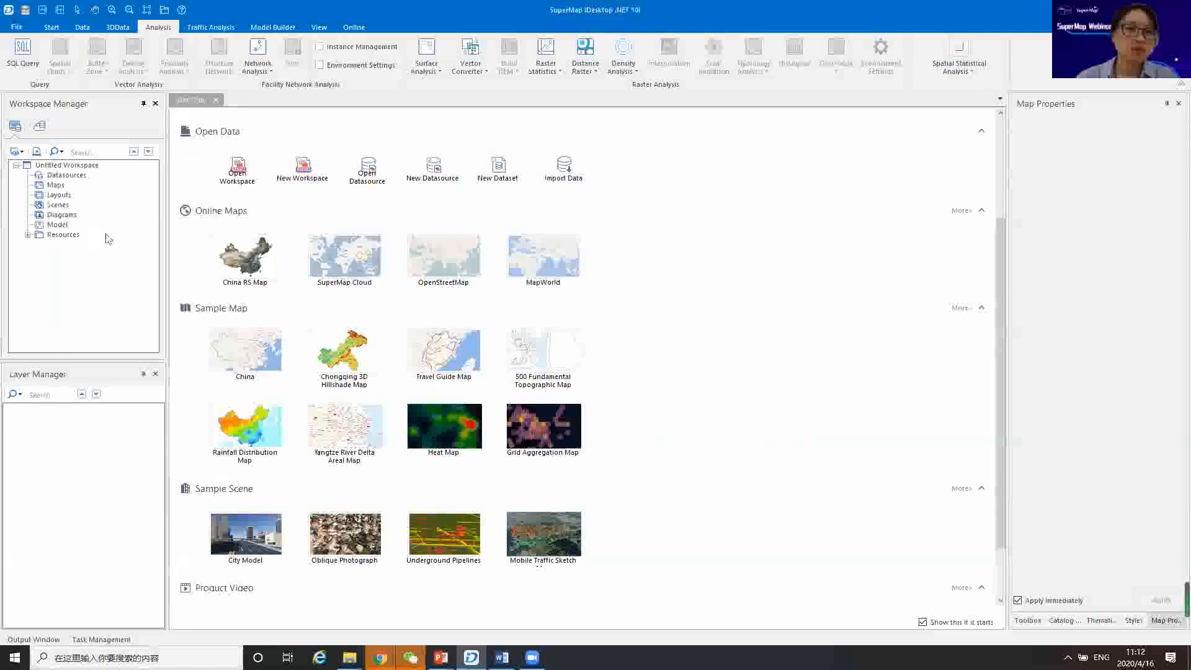
# Open the Query.udb and World.udb file datasources together from the Data folder of 1-5 Queries in SuperMap.
pyautogui.click(73, 166)
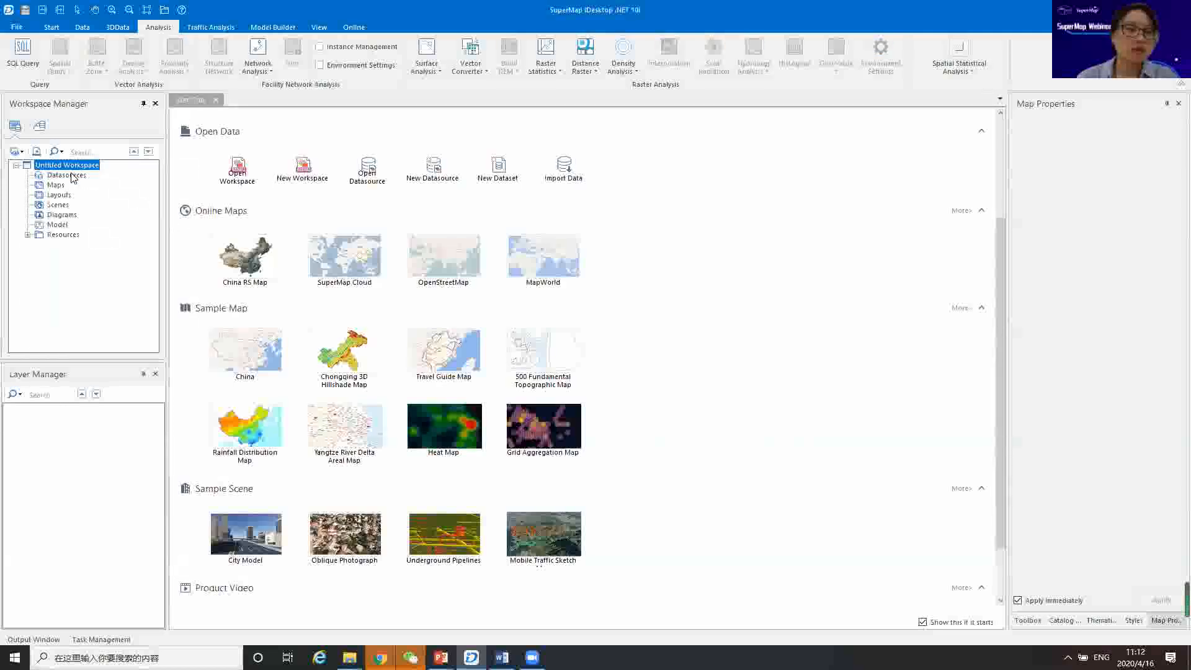
pyautogui.click(71, 174)
pyautogui.rightClick(71, 175)
pyautogui.click(113, 183)
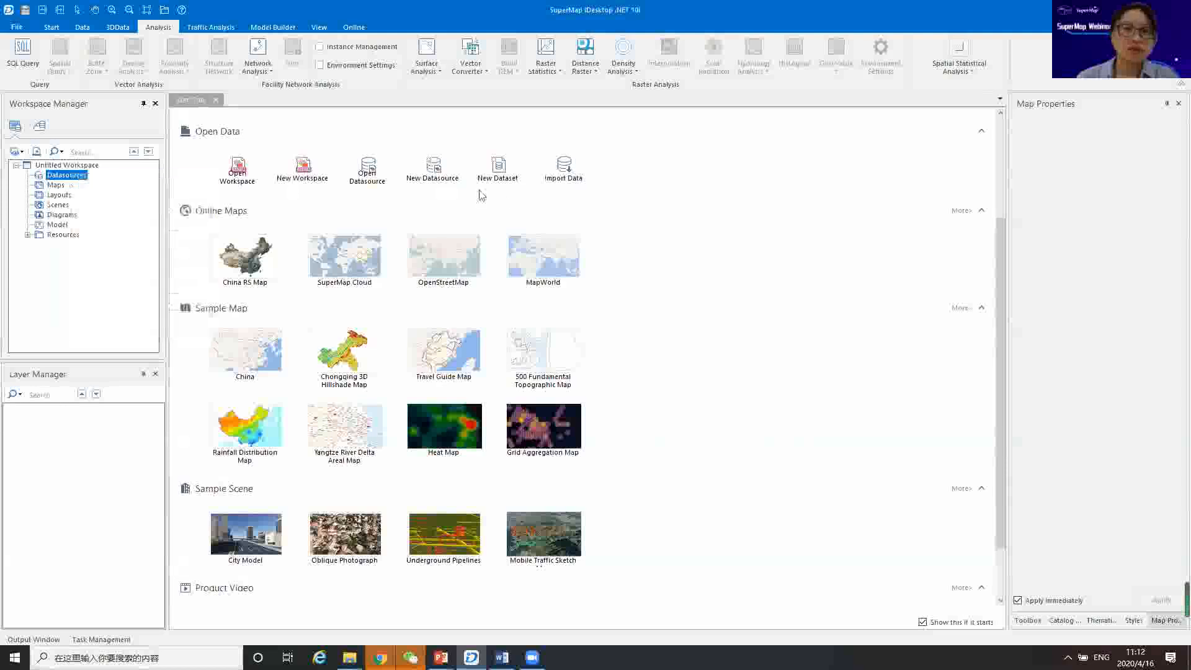
pyautogui.click(675, 155)
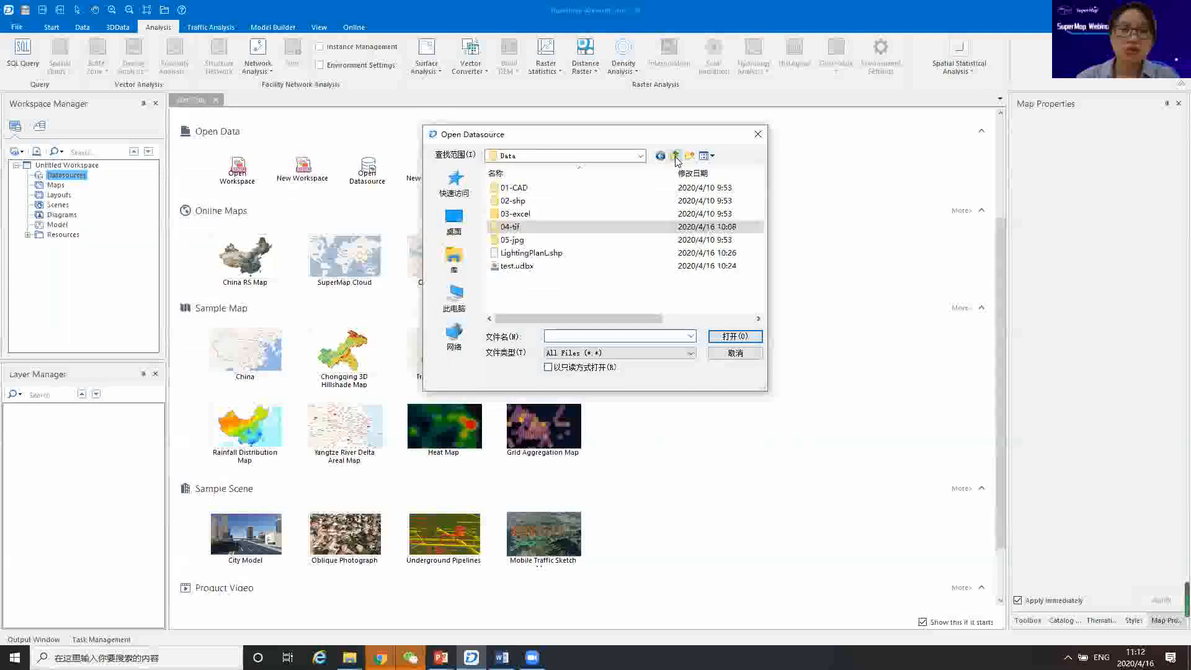
pyautogui.click(675, 155)
pyautogui.click(675, 155)
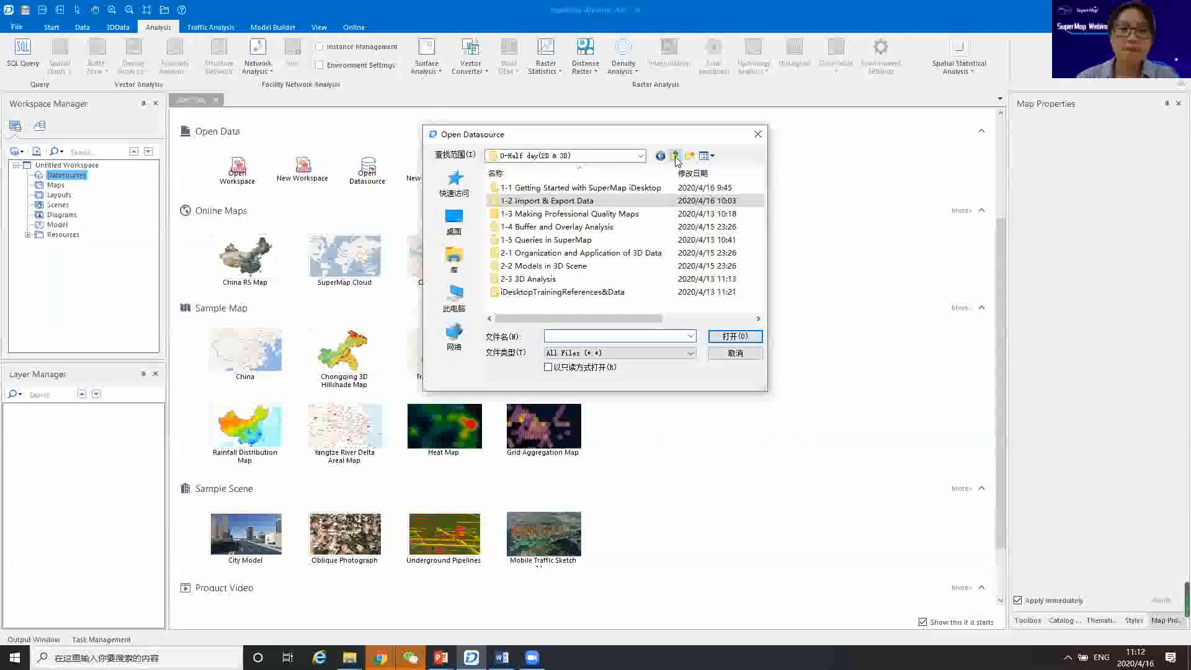
pyautogui.doubleClick(530, 243)
pyautogui.doubleClick(523, 189)
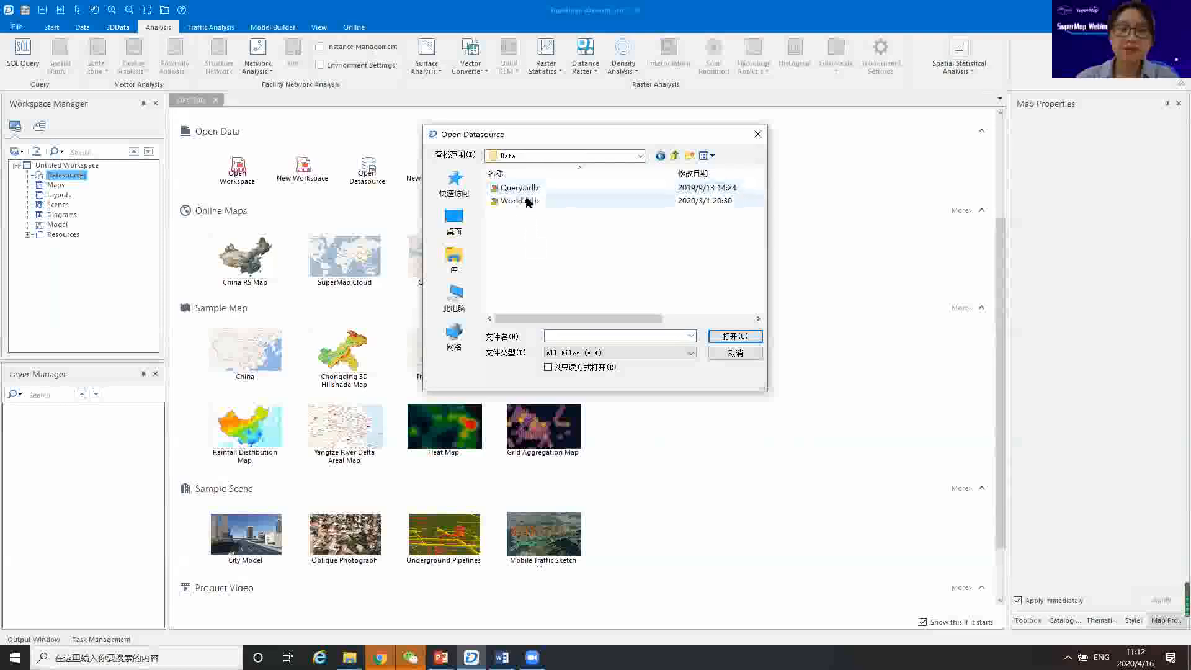
pyautogui.click(519, 188)
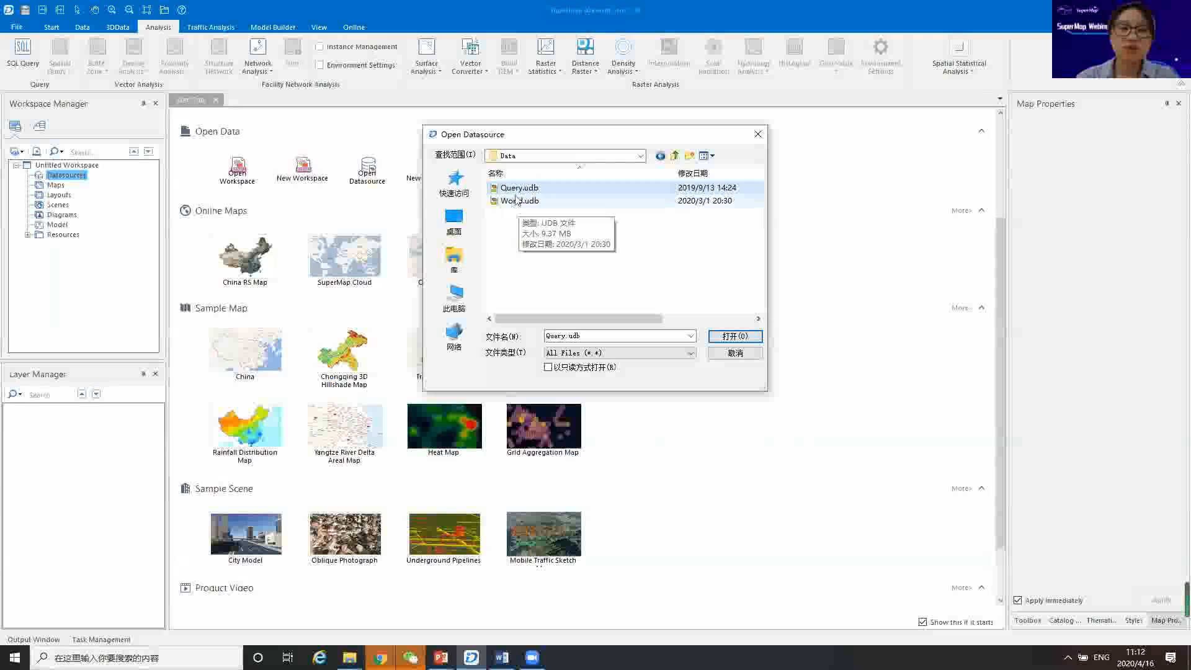
pyautogui.keyDown('ctrl'); pyautogui.click(516, 200); pyautogui.keyUp('ctrl')
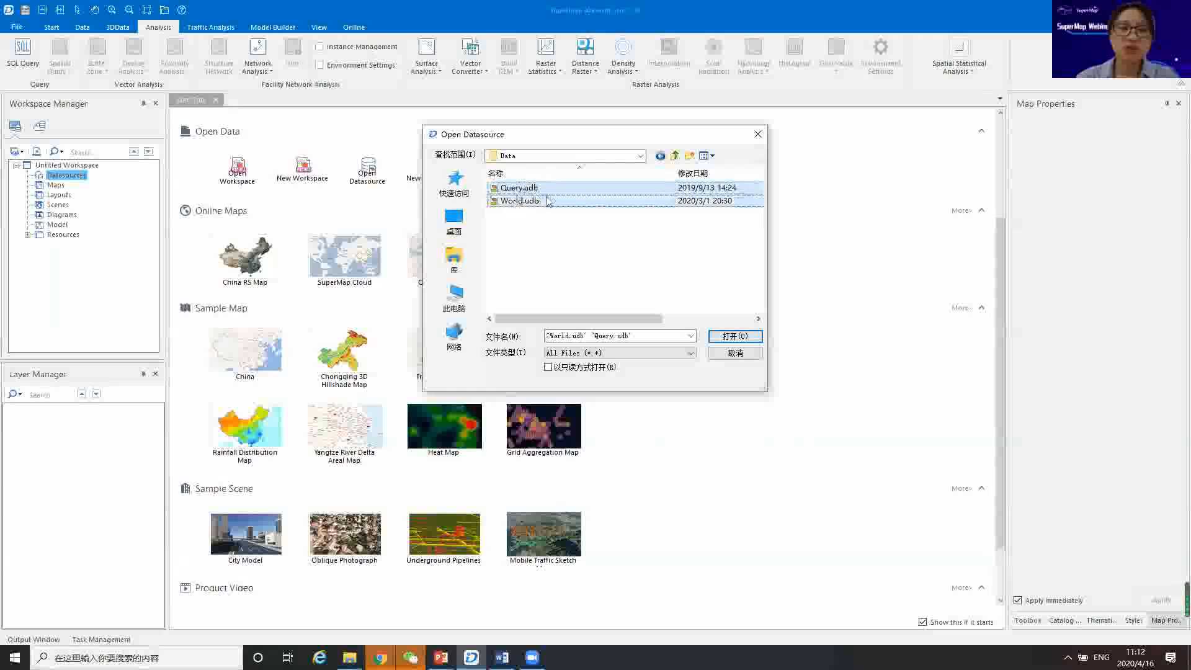
pyautogui.click(730, 339)
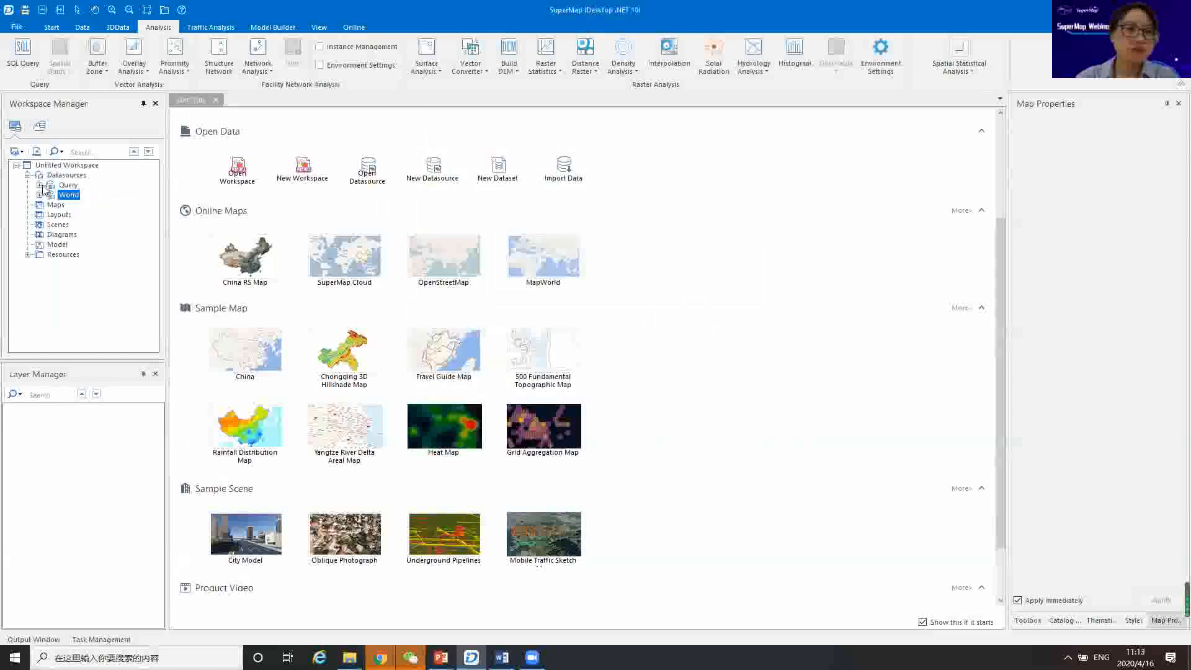
# Expand the Query and World datasources and open the World region dataset in a new map.
pyautogui.click(40, 185)
pyautogui.click(39, 216)
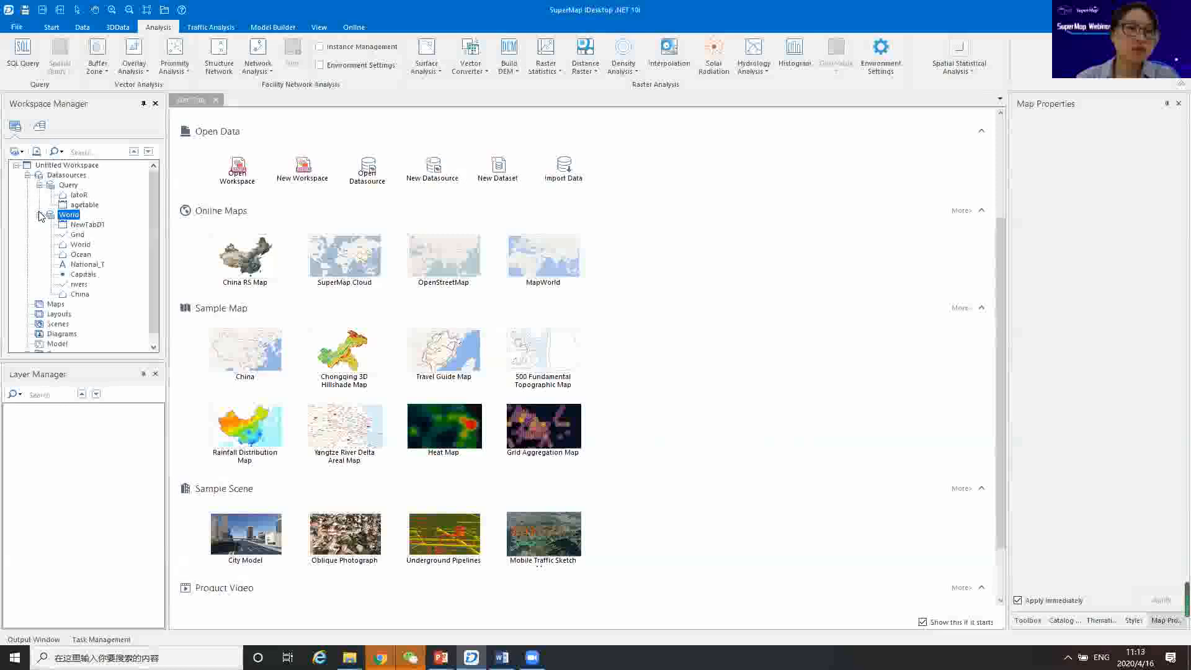
pyautogui.click(81, 245)
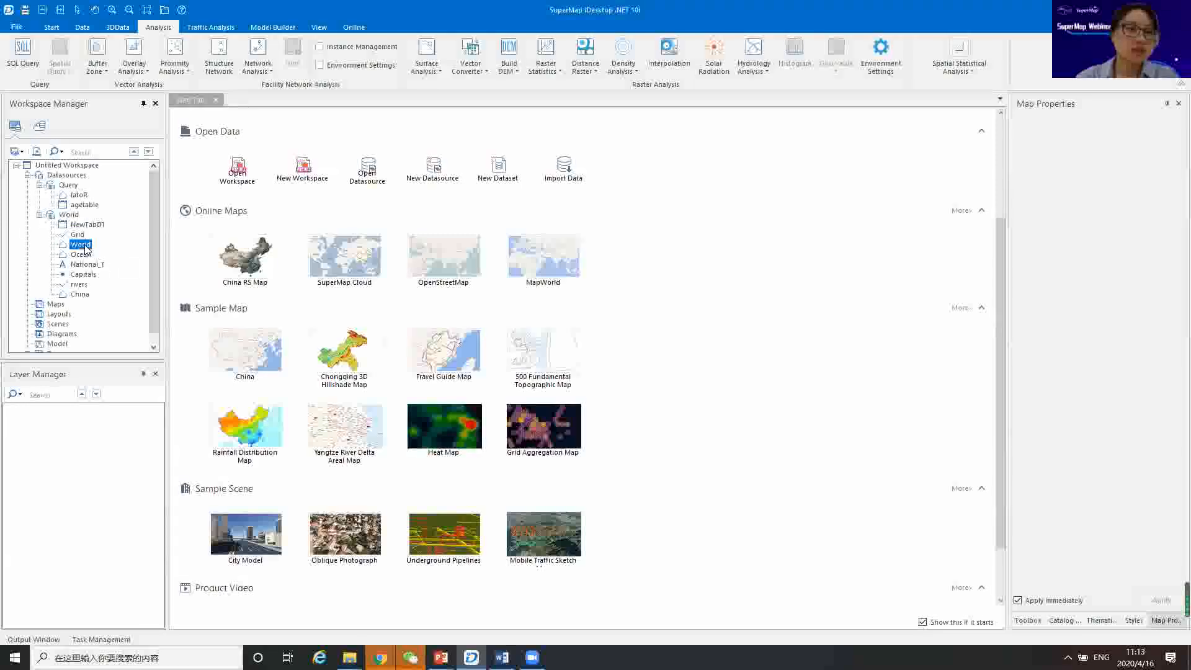
pyautogui.rightClick(85, 250)
pyautogui.click(126, 268)
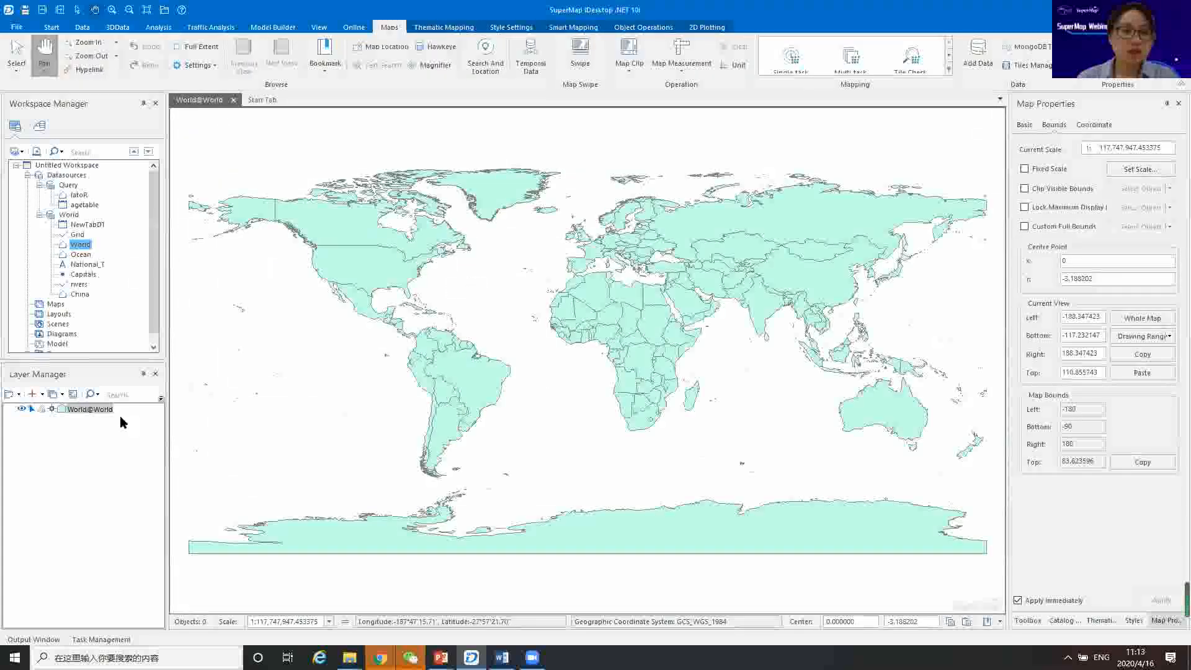
# Browse the associated attribute table of the World@World layer and select the Russia record.
pyautogui.rightClick(86, 414)
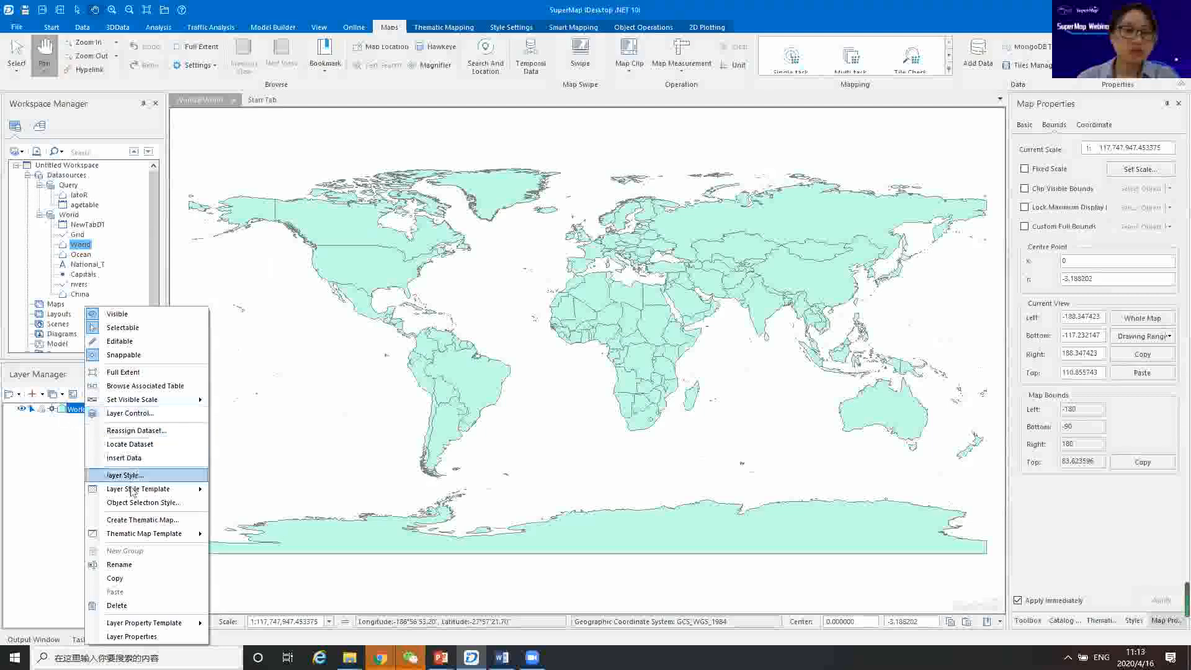
pyautogui.click(141, 388)
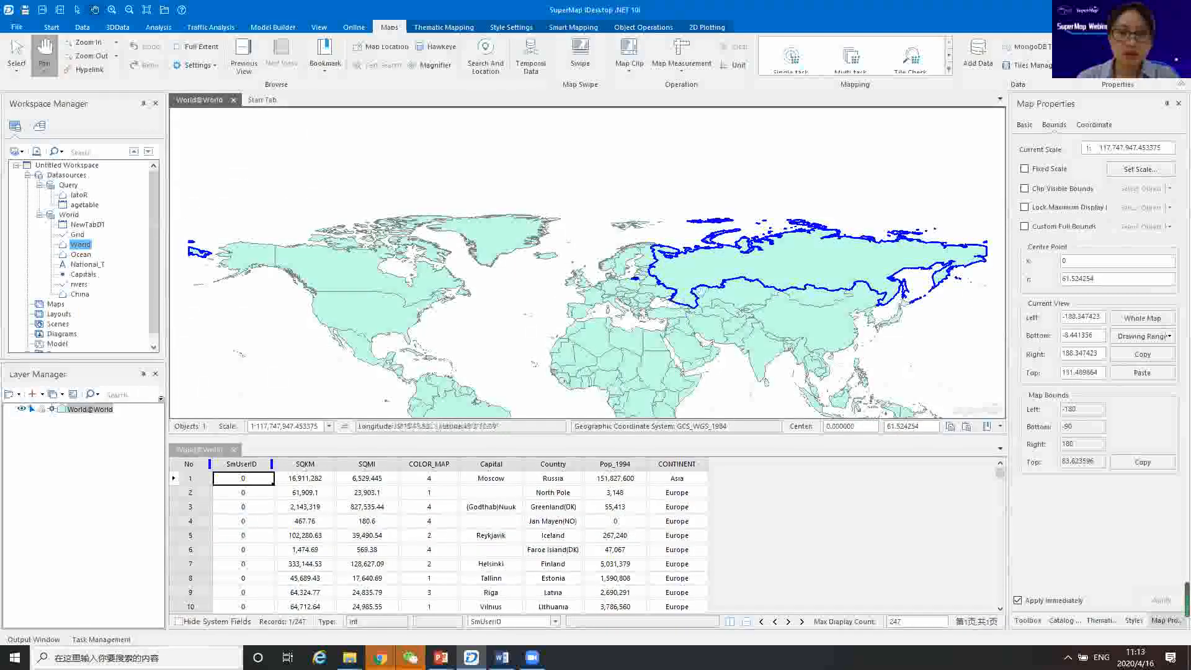
pyautogui.click(191, 478)
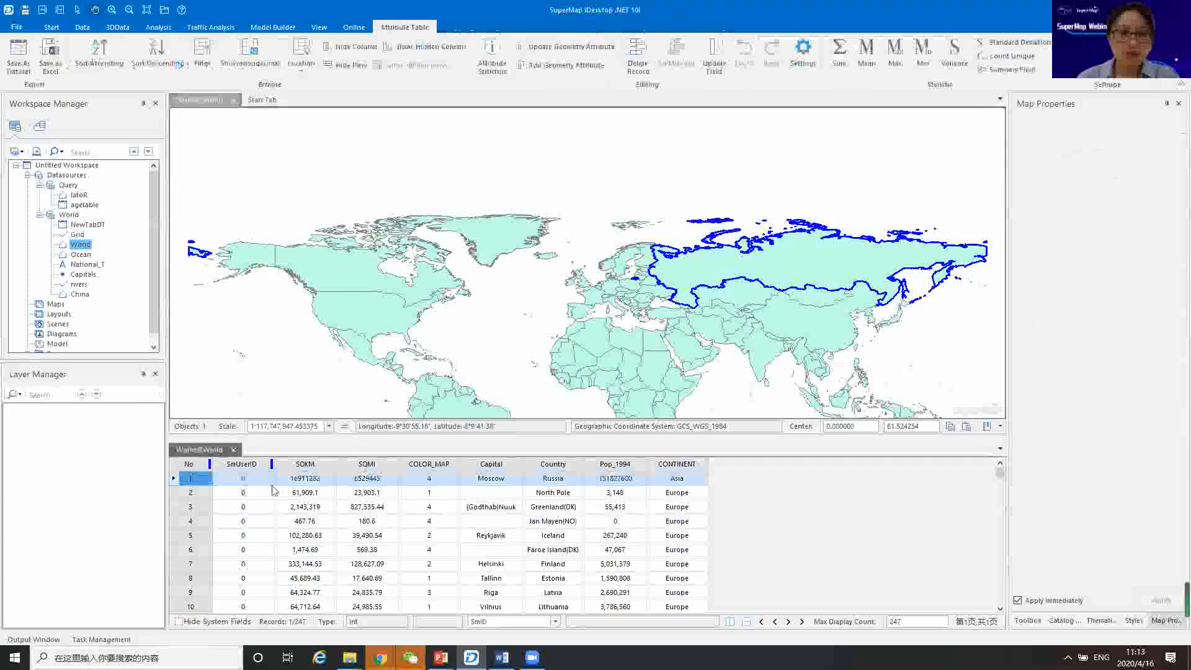
pyautogui.click(190, 482)
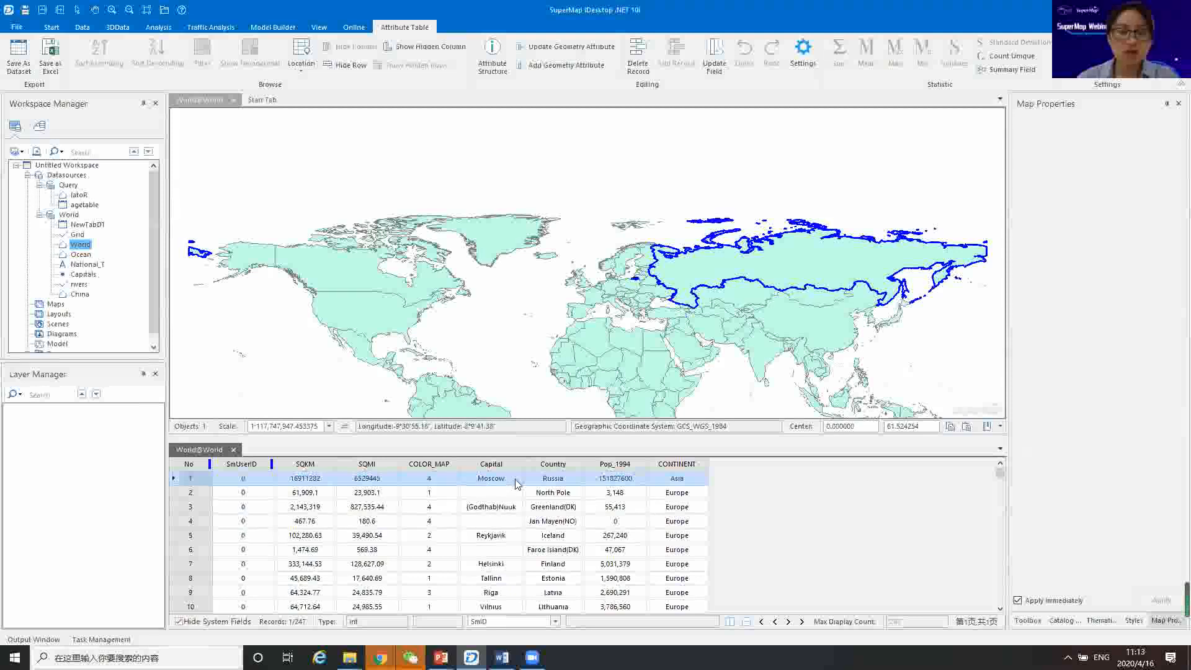
# Select further country records in the table, including Finland, Poland, Austria, France and Bosnia, to locate each one on the linked map.
pyautogui.moveTo(735, 290); pyautogui.dragTo(548, 274)
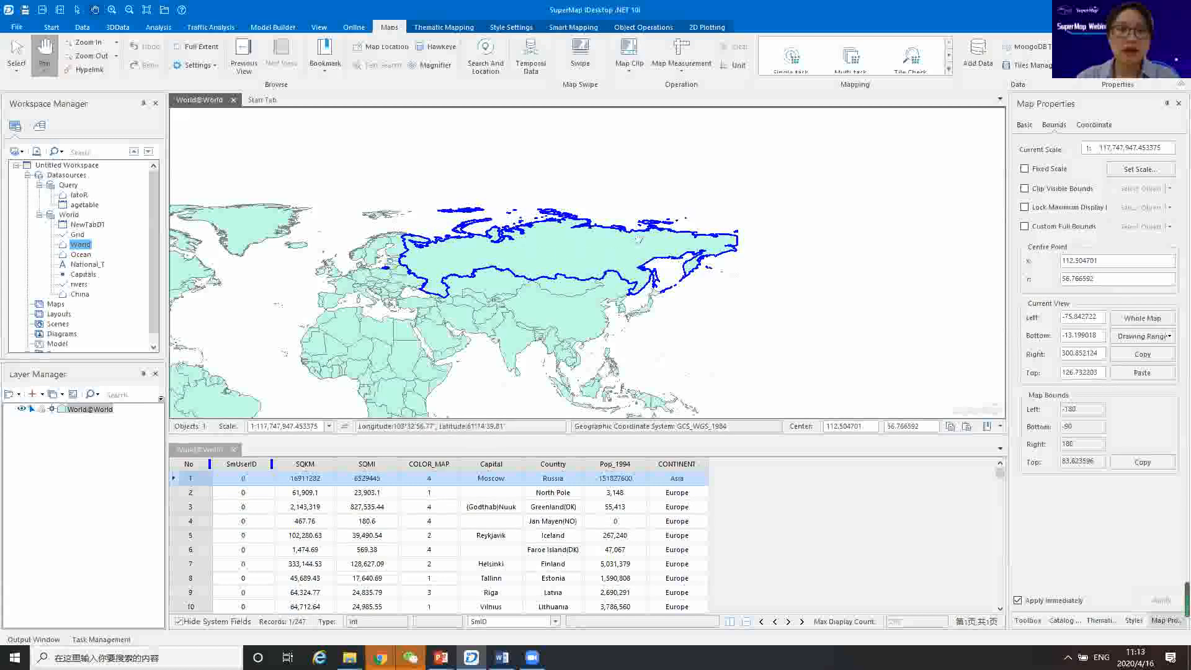
pyautogui.click(191, 535)
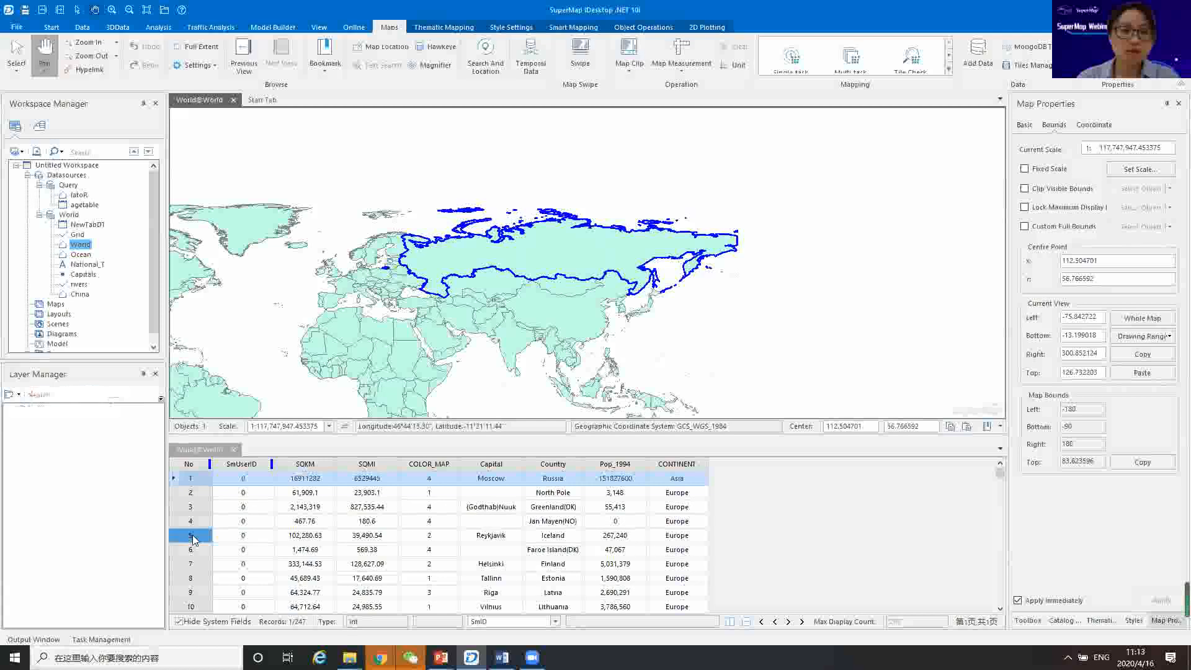
pyautogui.click(193, 565)
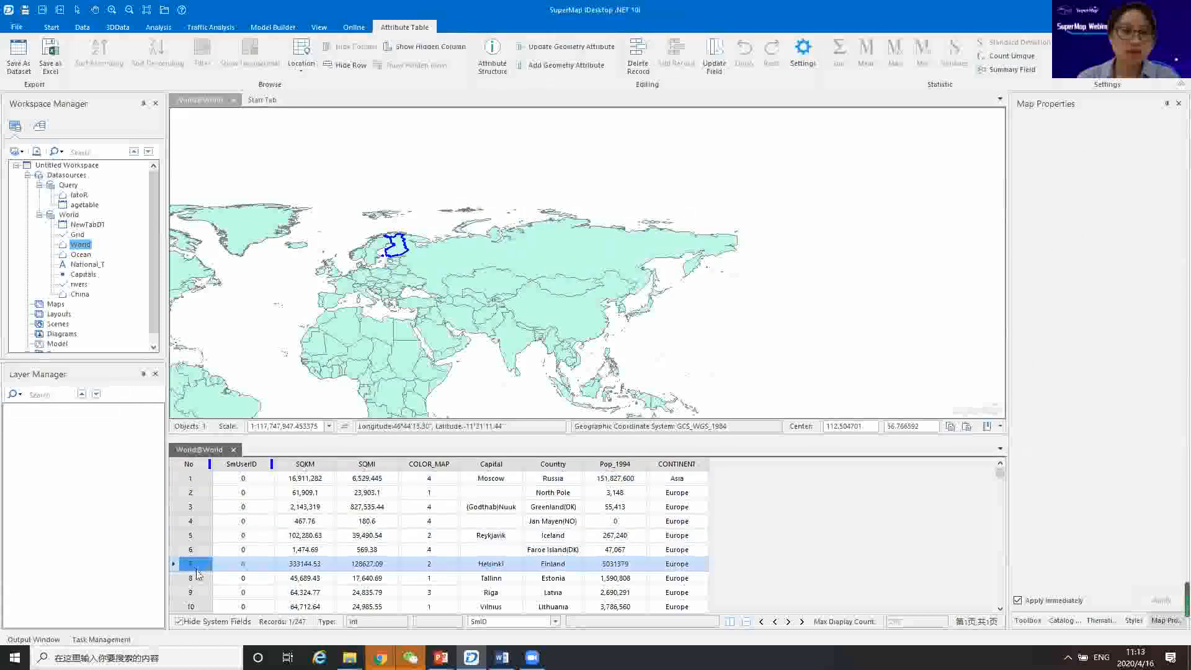
pyautogui.scroll(-2, 197, 573)
pyautogui.click(199, 565)
pyautogui.scroll(-2, 202, 569)
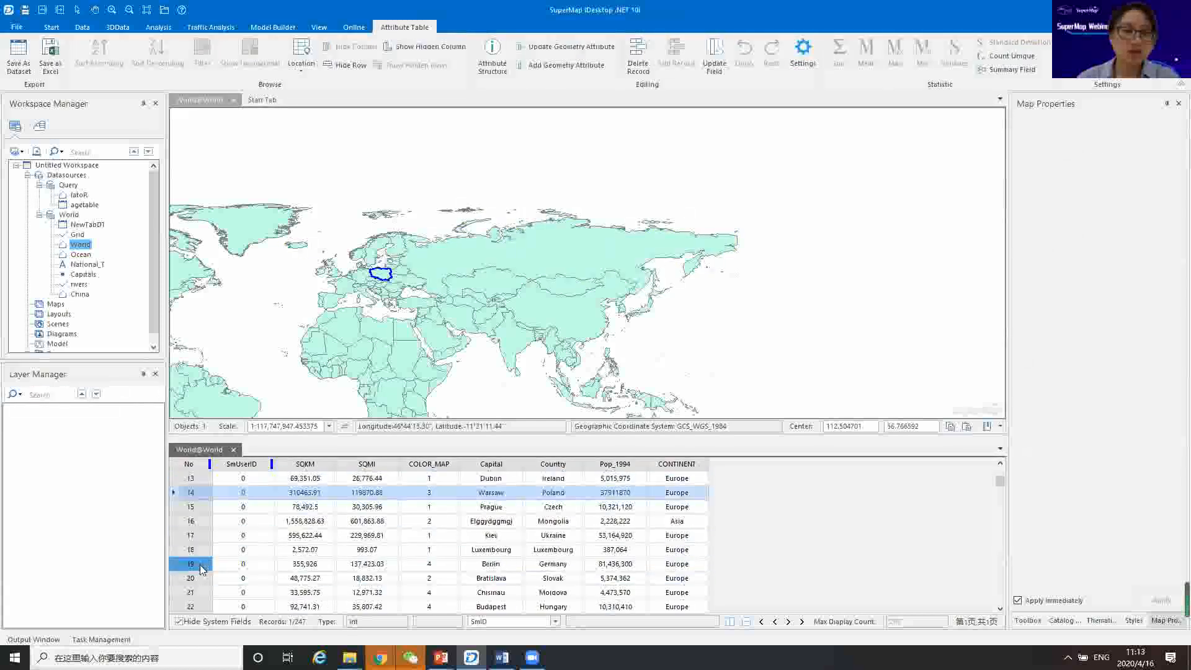
pyautogui.scroll(-1, 200, 570)
pyautogui.click(215, 577)
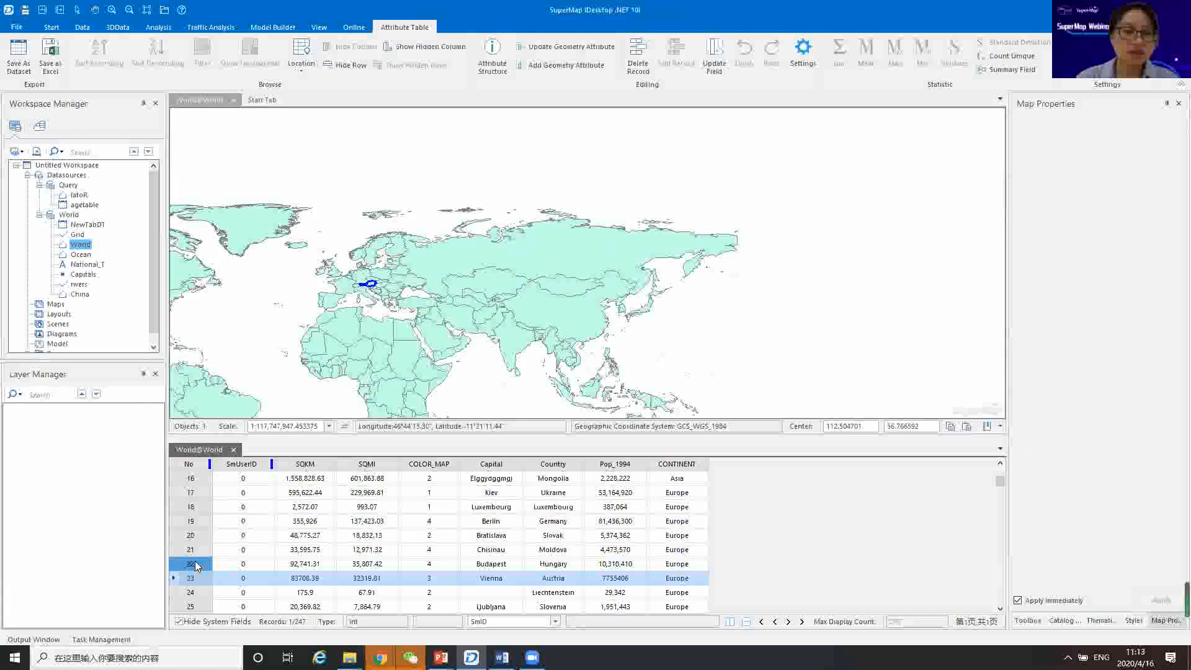
pyautogui.scroll(-2, 195, 566)
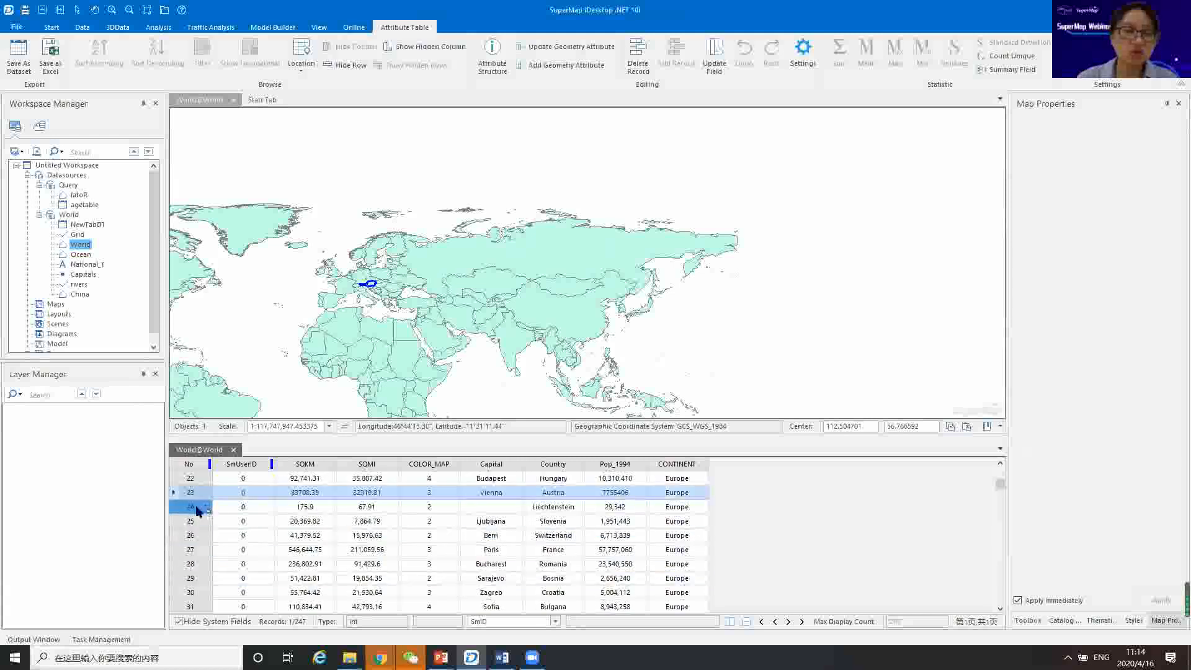
pyautogui.click(195, 520)
pyautogui.click(193, 549)
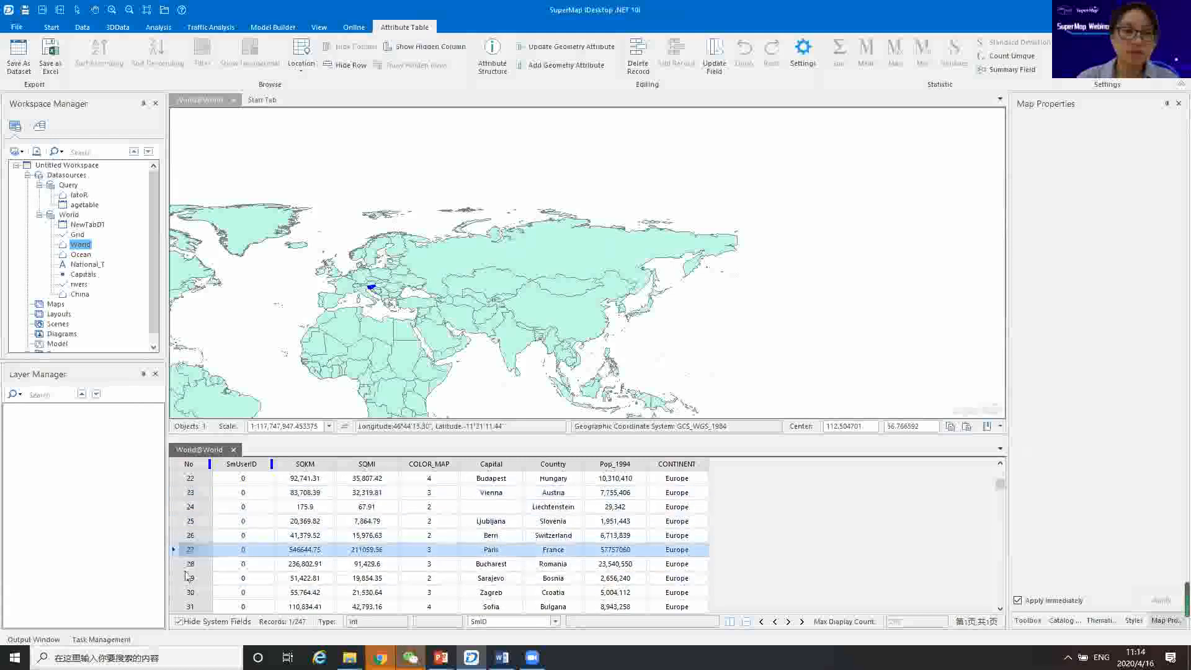
pyautogui.click(193, 578)
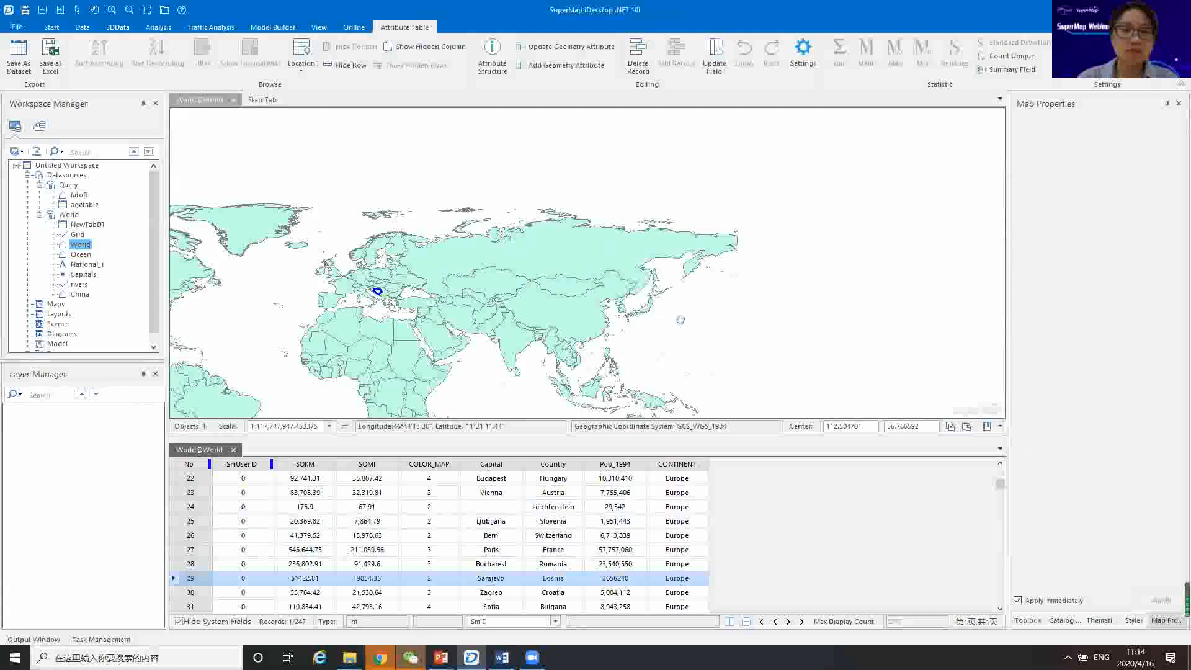
# Select China on the map, check its record in the associated table, and display the object's properties.
pyautogui.click(704, 332)
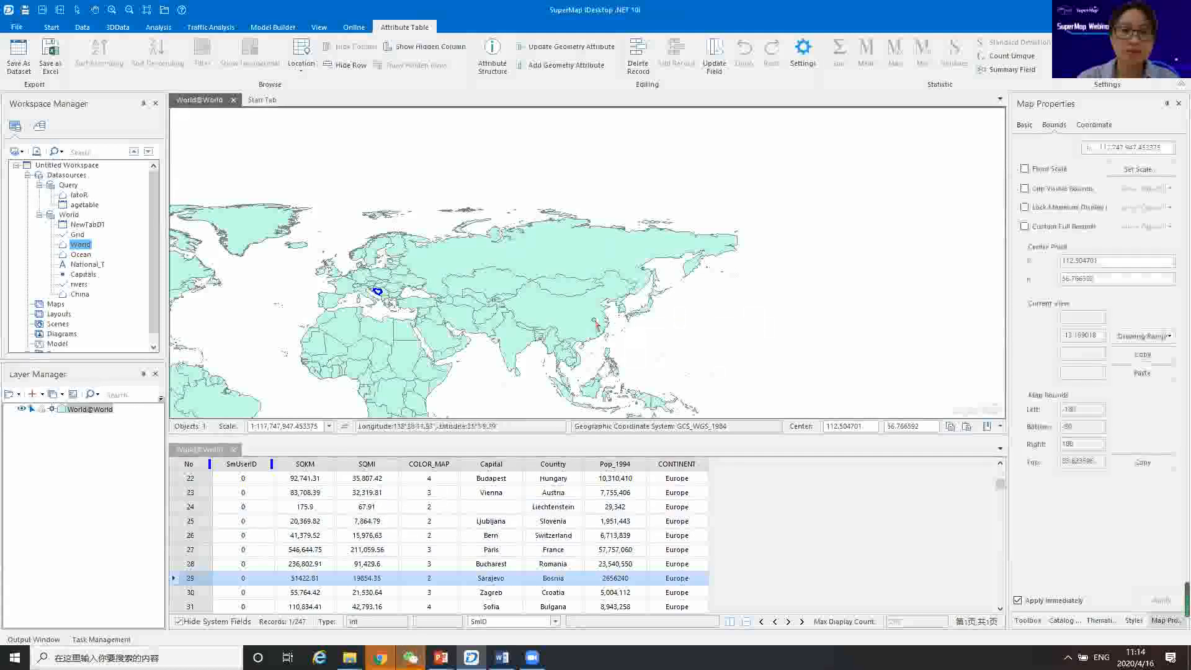
pyautogui.click(572, 319)
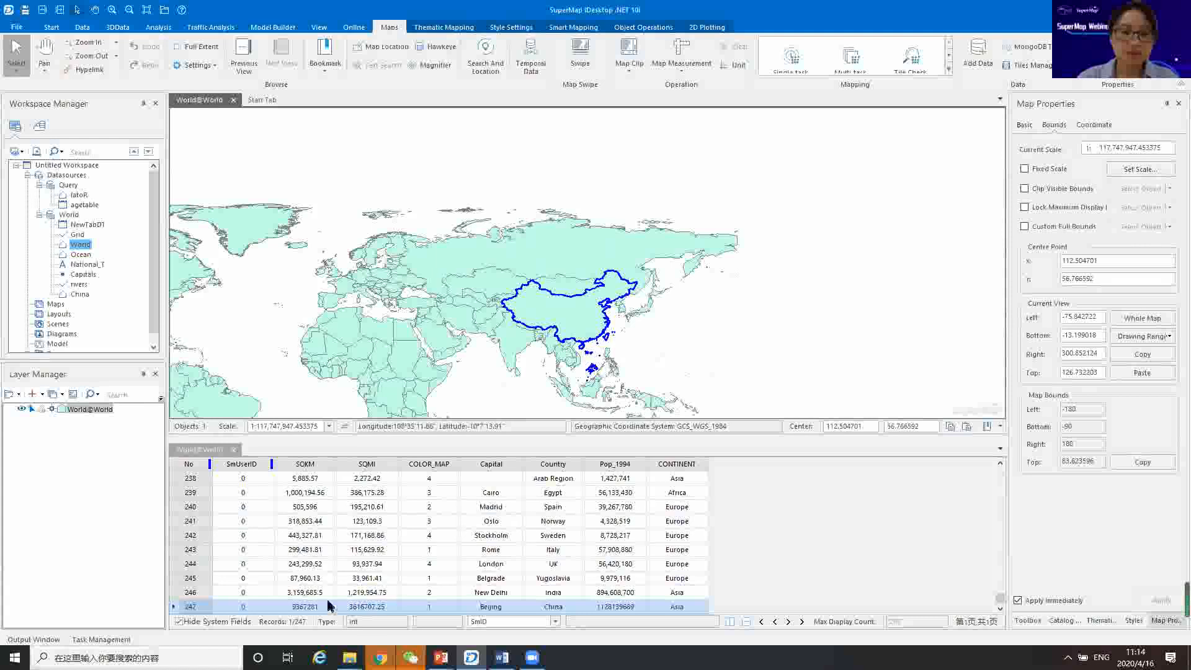
pyautogui.click(209, 606)
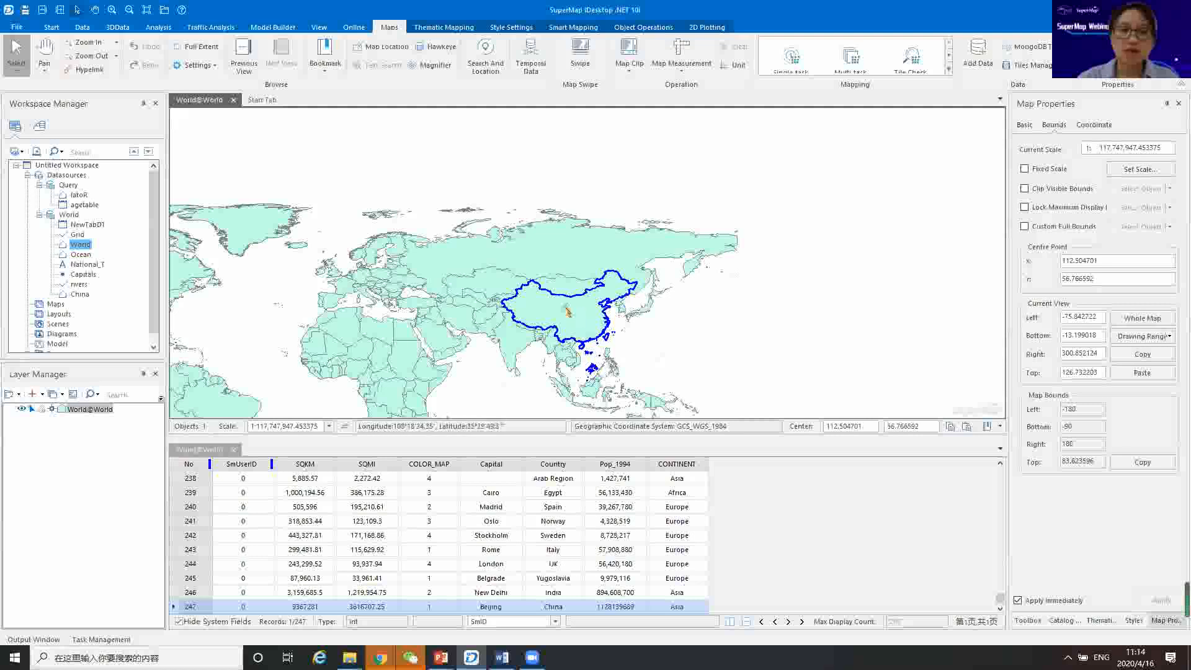
pyautogui.rightClick(583, 309)
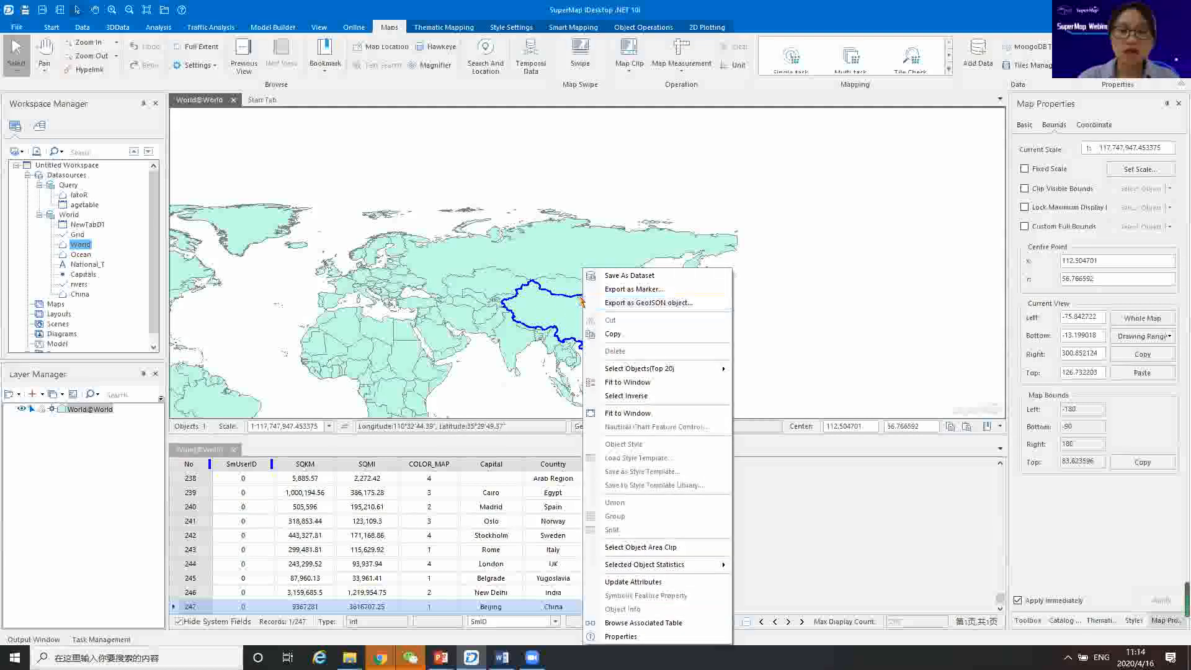
pyautogui.click(623, 637)
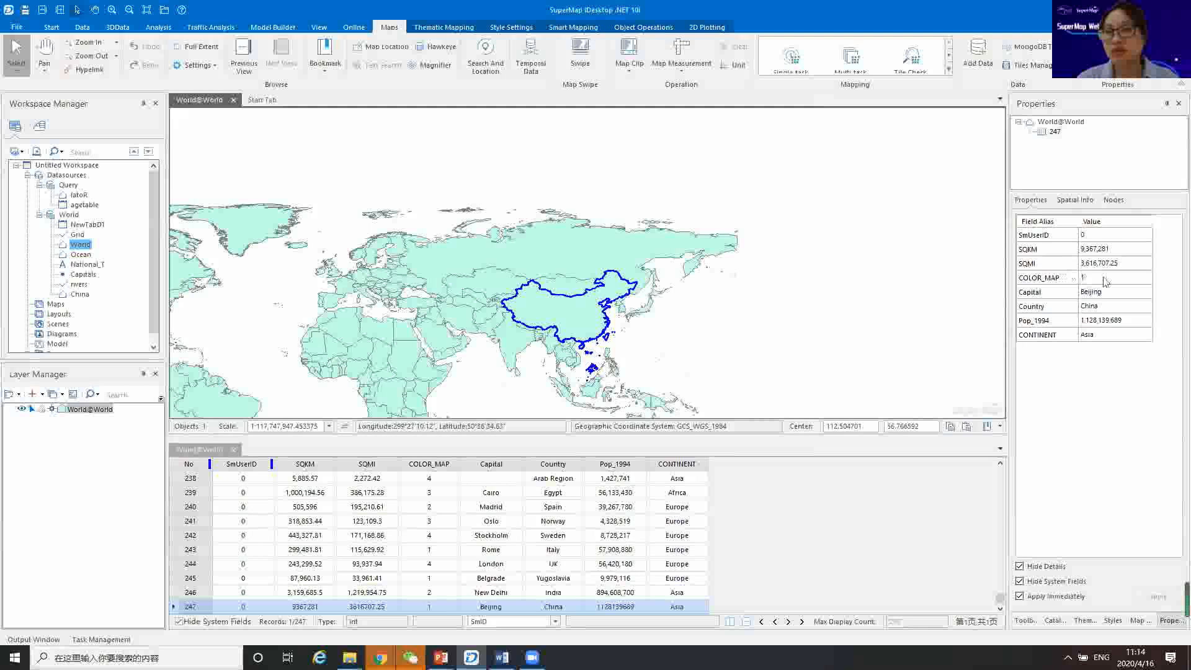
# View the spatial information of the selected China object and select several of its boundary nodes to locate them on the map.
pyautogui.click(1078, 206)
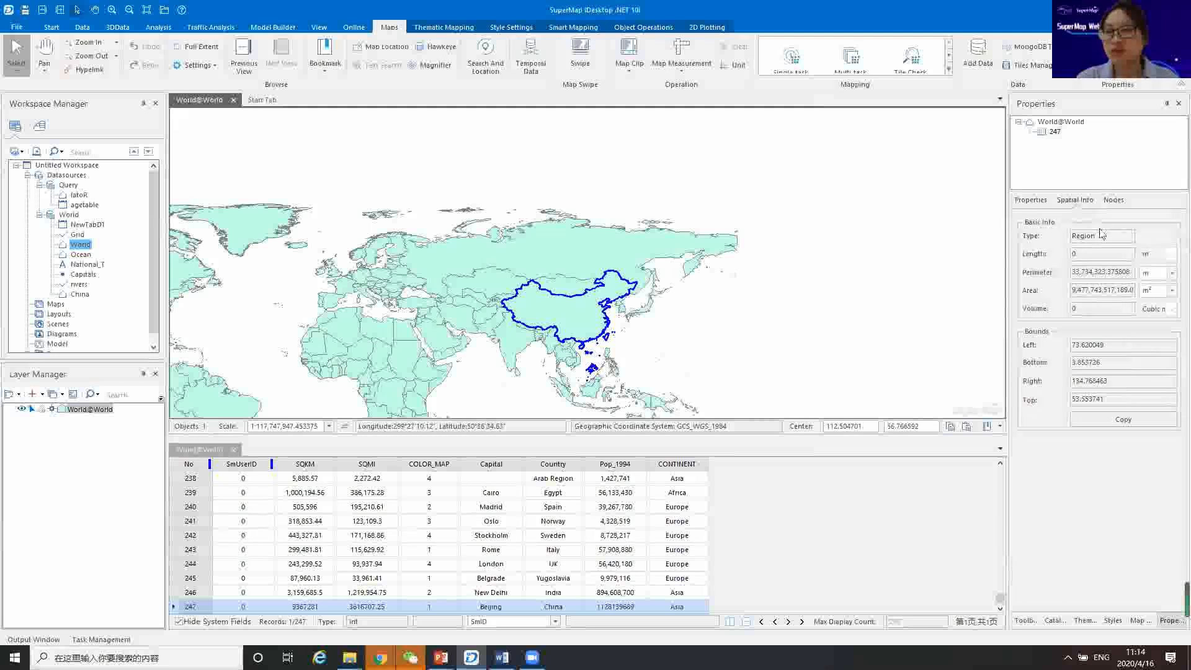
pyautogui.click(1113, 201)
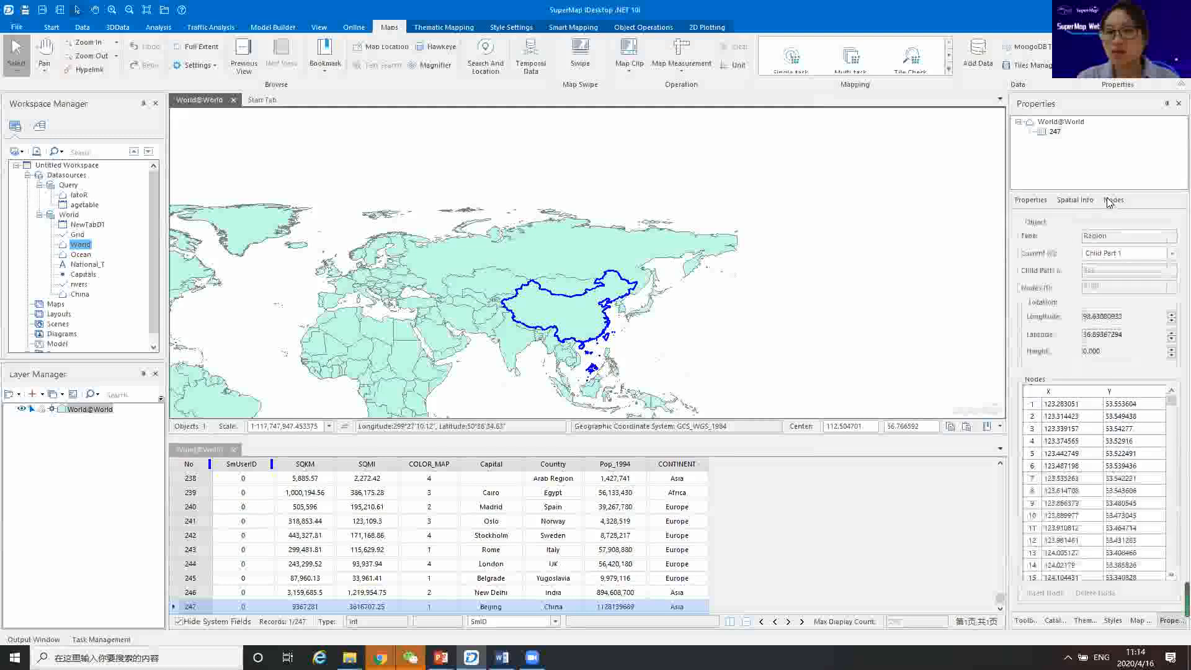
pyautogui.click(1034, 417)
pyautogui.click(1033, 441)
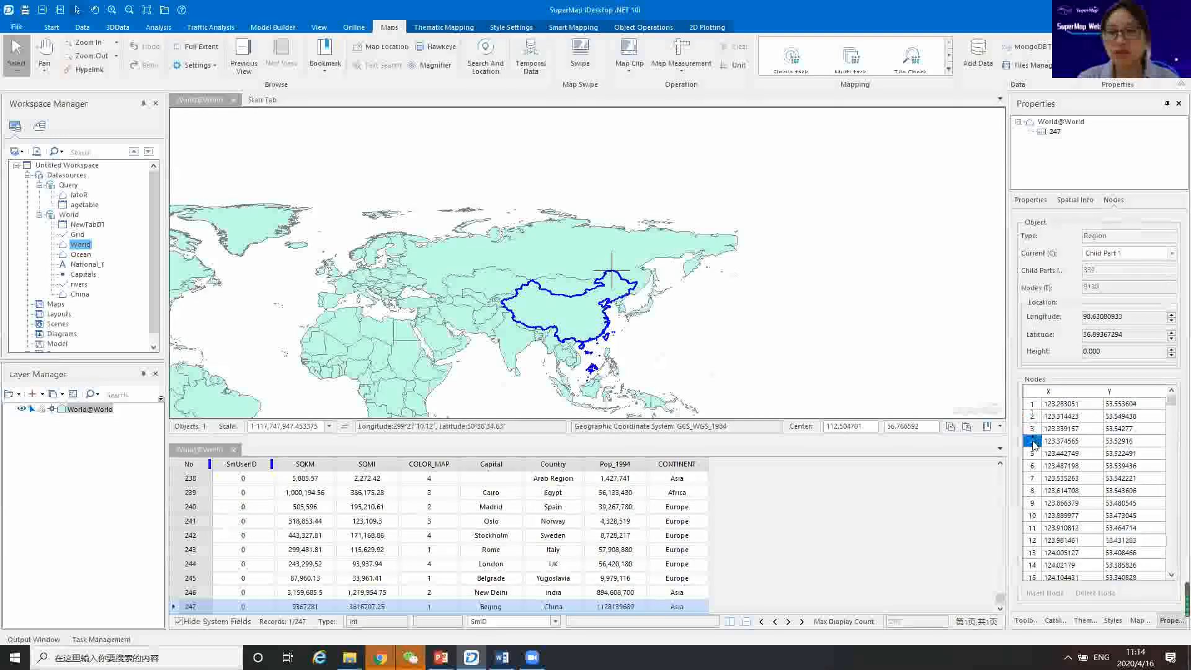
pyautogui.click(1033, 456)
pyautogui.click(1034, 479)
pyautogui.scroll(-3, 1065, 494)
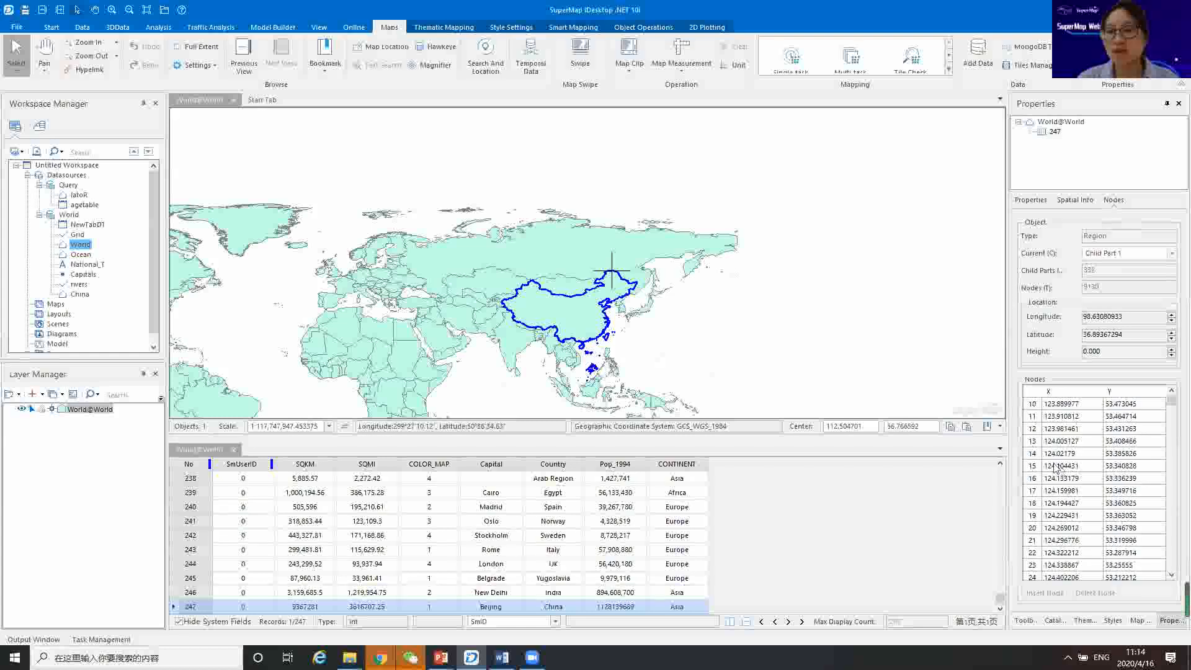
pyautogui.scroll(-2, 1059, 428)
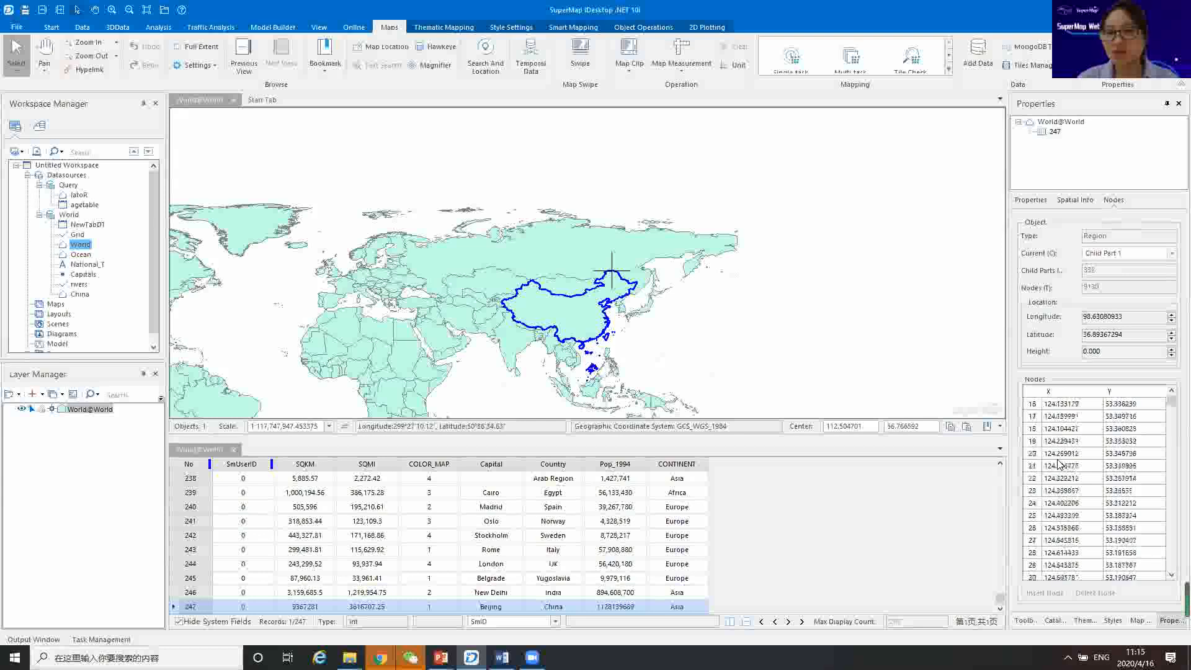
pyautogui.click(1033, 479)
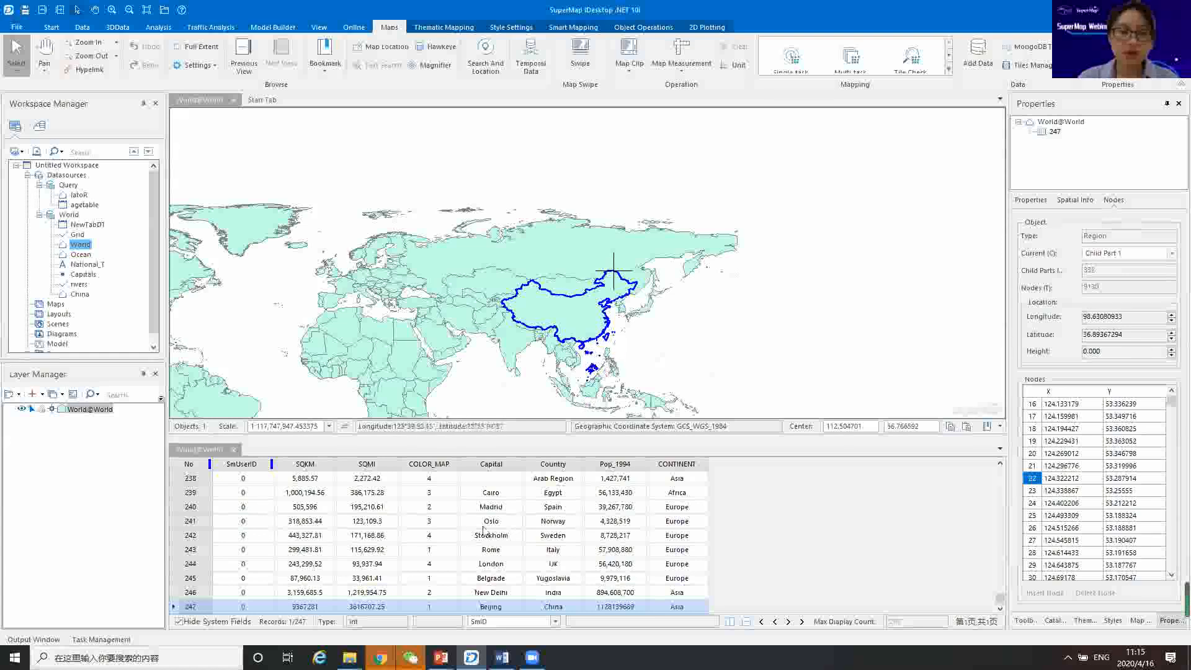
# Switch to the PowerPoint slideshow and advance from the Simple Query slide to the Spatial Query slide.
pyautogui.moveTo(442, 658)
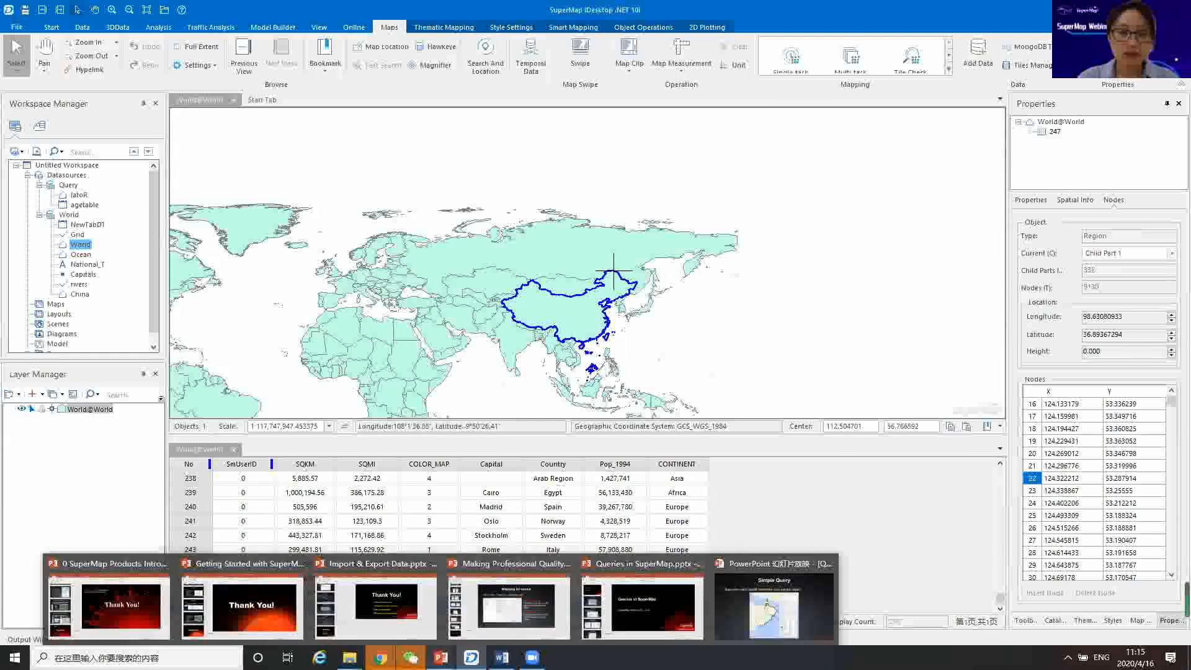
pyautogui.click(720, 616)
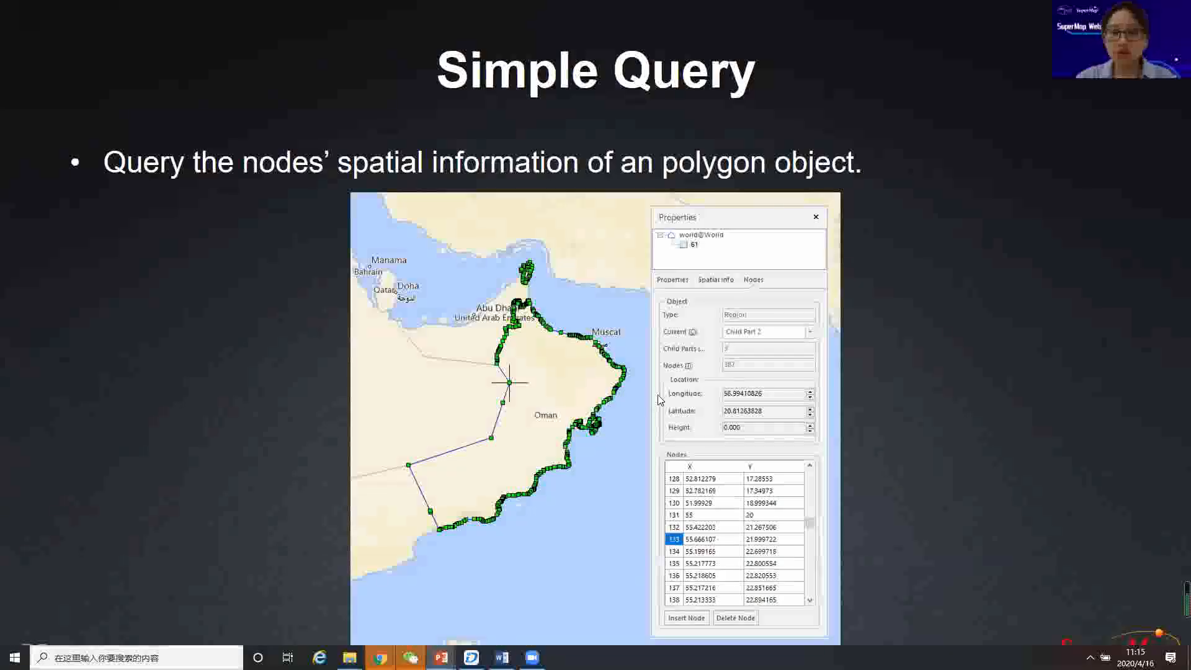
pyautogui.click(659, 400)
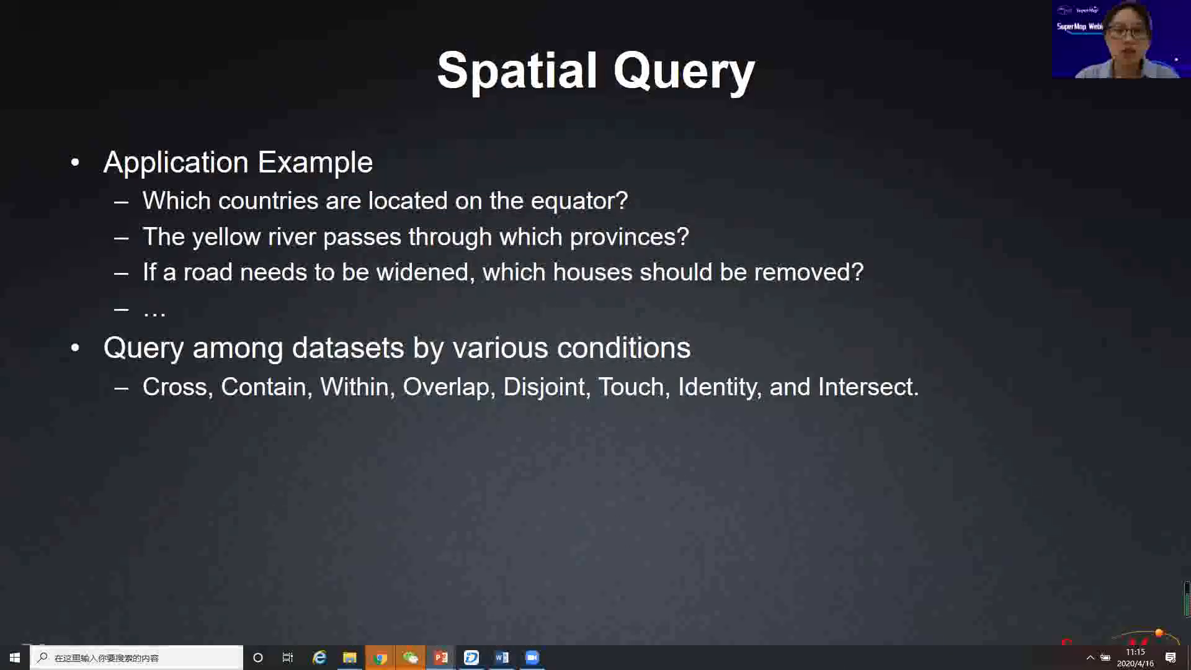
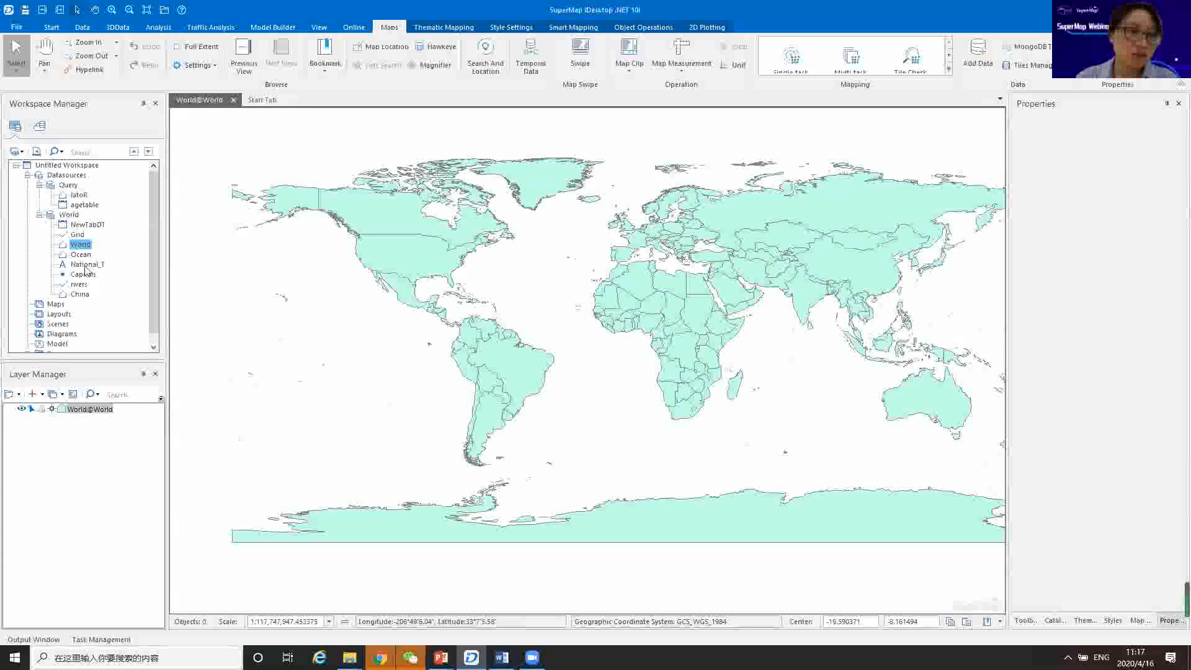
# Add the Grid line dataset to the current World map and select its equator line.
pyautogui.click(77, 236)
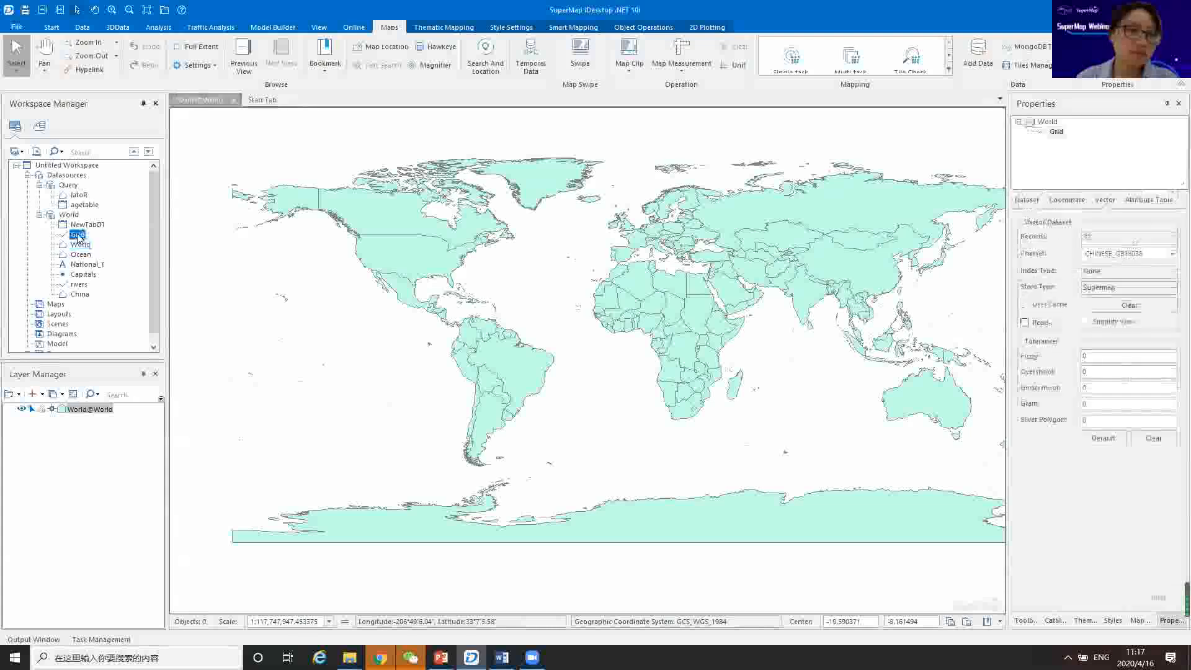
pyautogui.rightClick(78, 236)
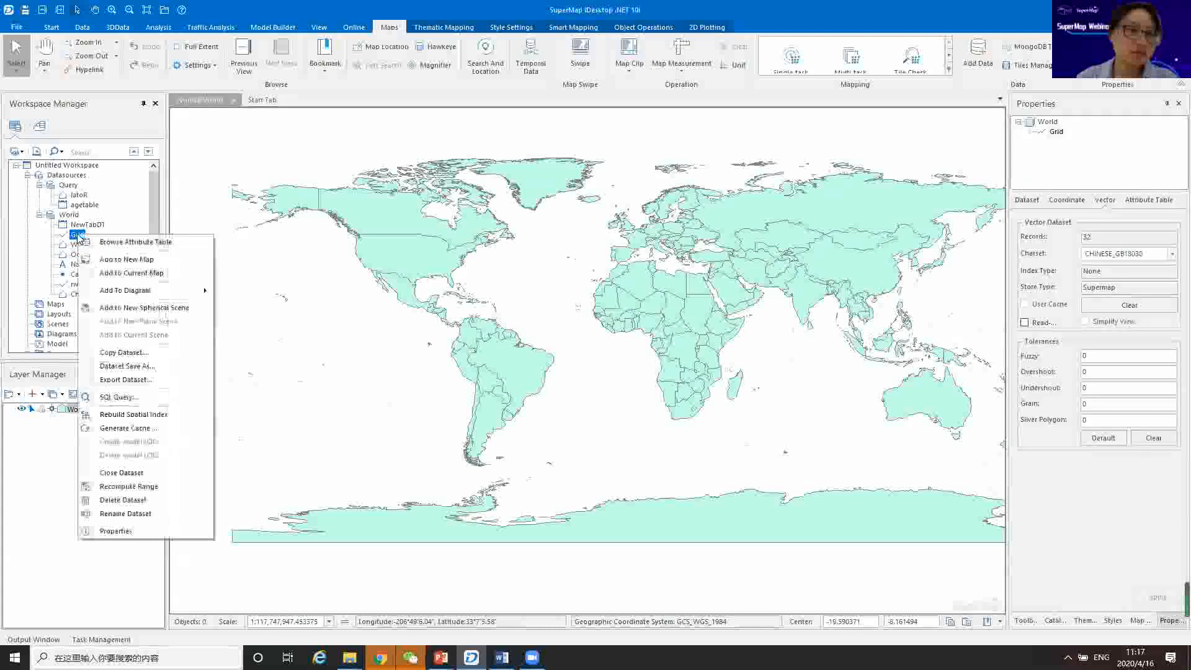
pyautogui.click(131, 273)
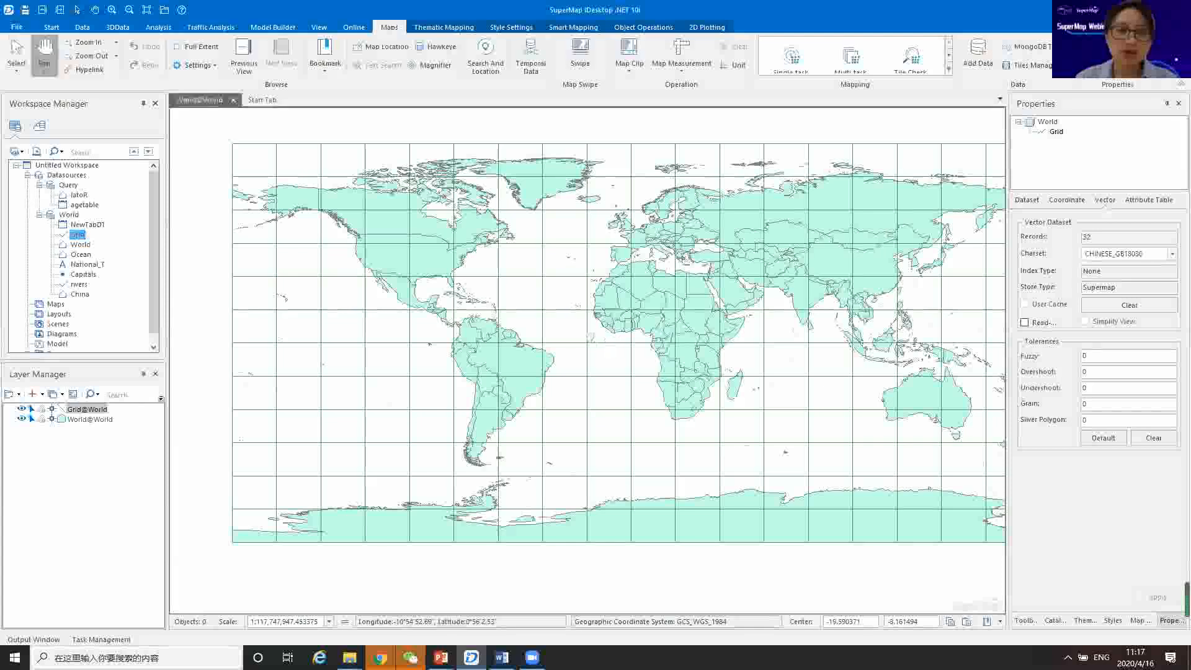
pyautogui.moveTo(617, 340); pyautogui.dragTo(546, 338)
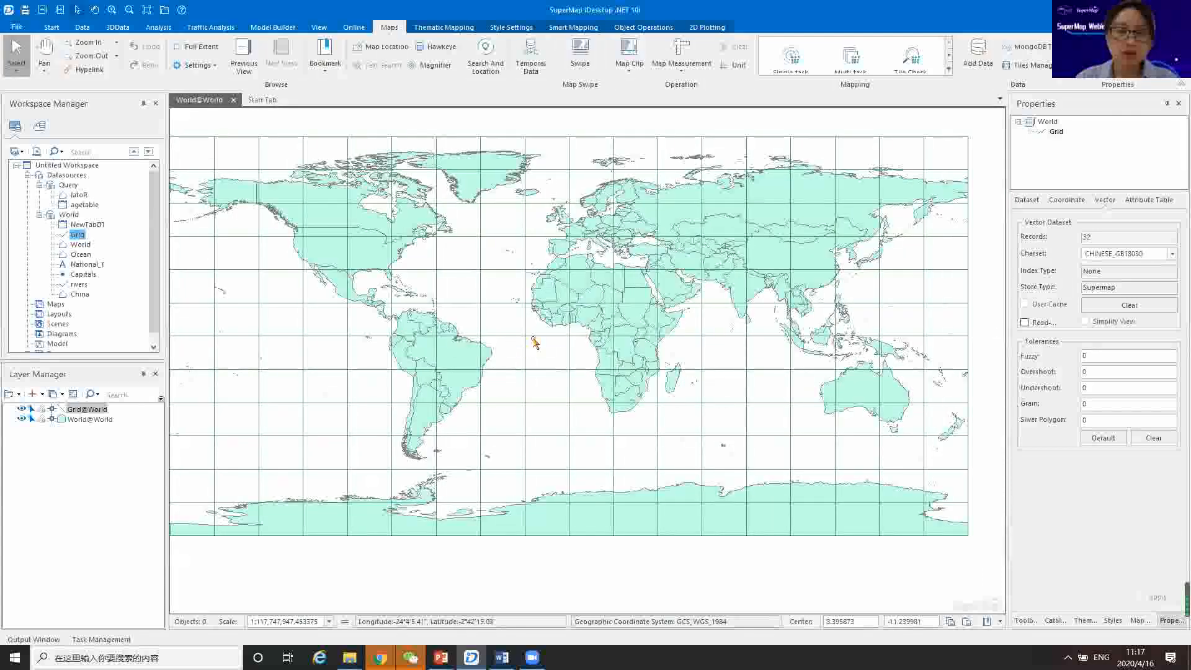
pyautogui.click(553, 339)
pyautogui.moveTo(553, 339); pyautogui.dragTo(620, 356)
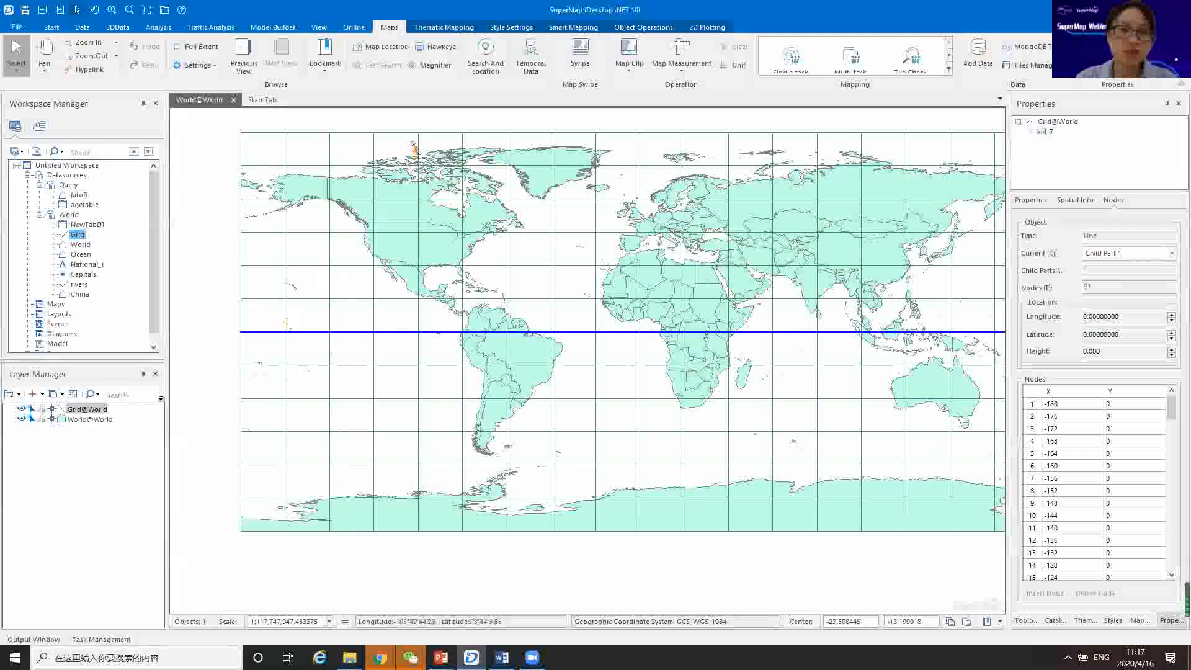
# Create a label thematic map with the Uniform template for the Grid@World layer.
pyautogui.rightClick(92, 414)
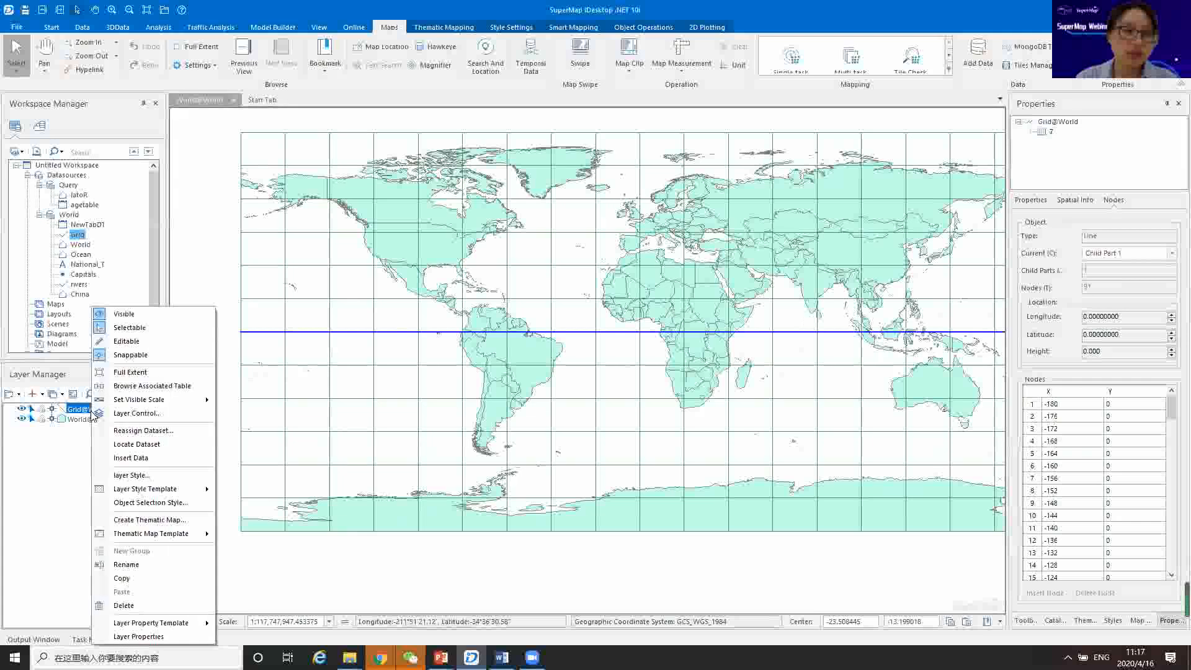
pyautogui.click(140, 519)
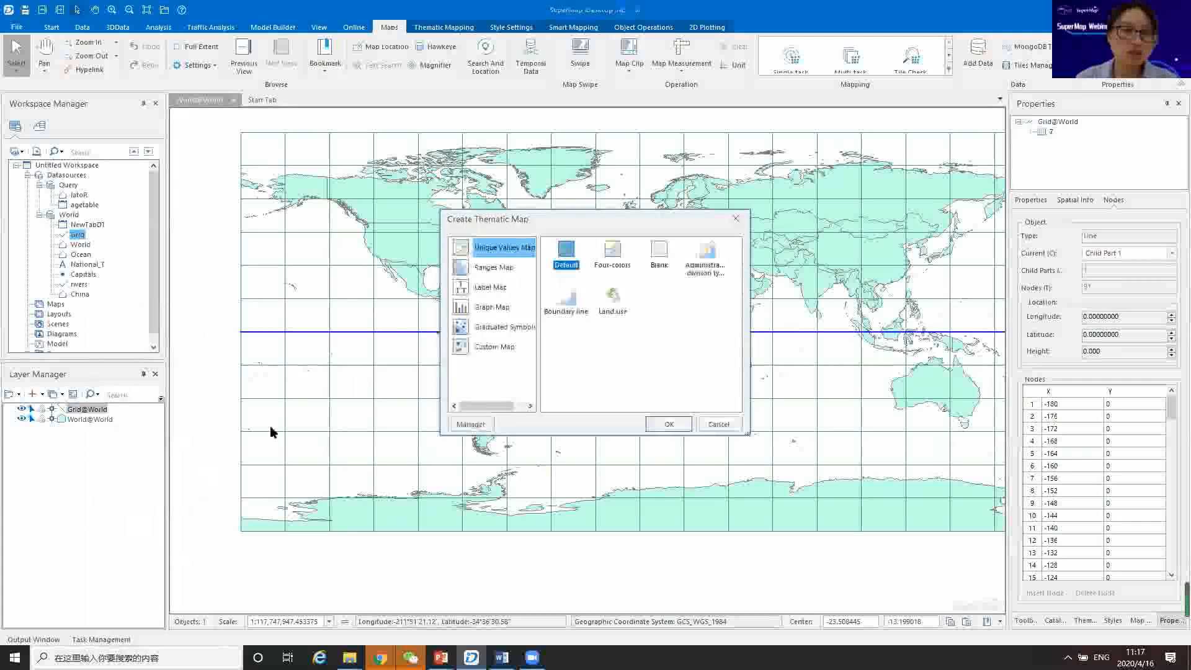
pyautogui.click(491, 287)
pyautogui.click(565, 259)
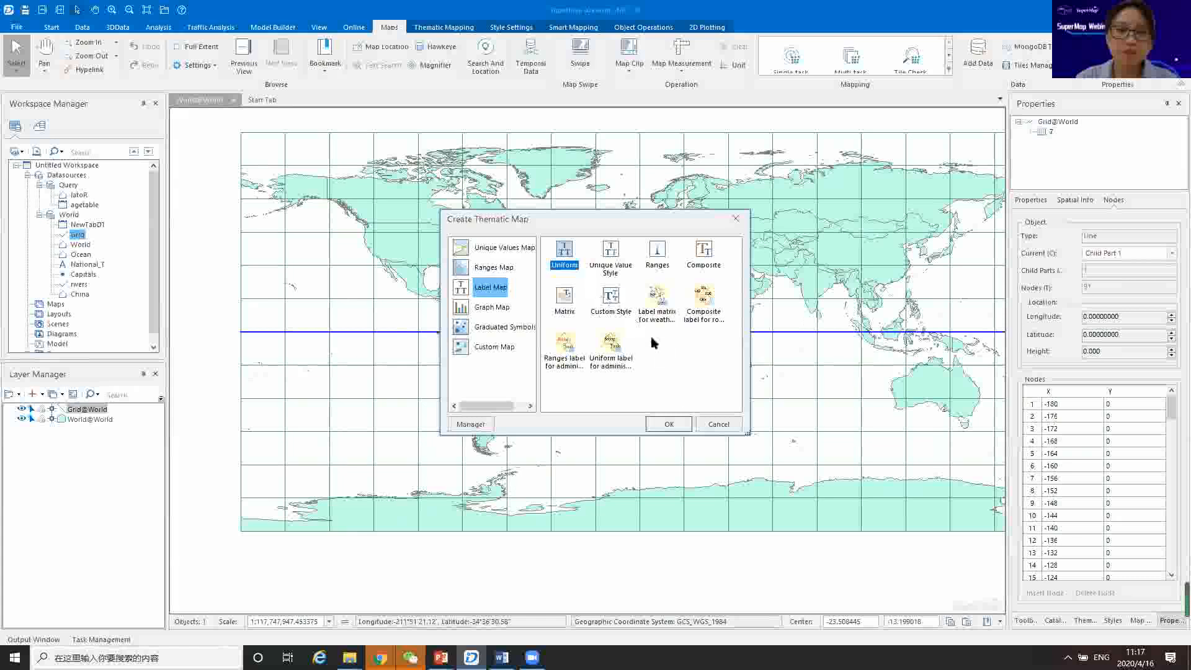
pyautogui.click(669, 426)
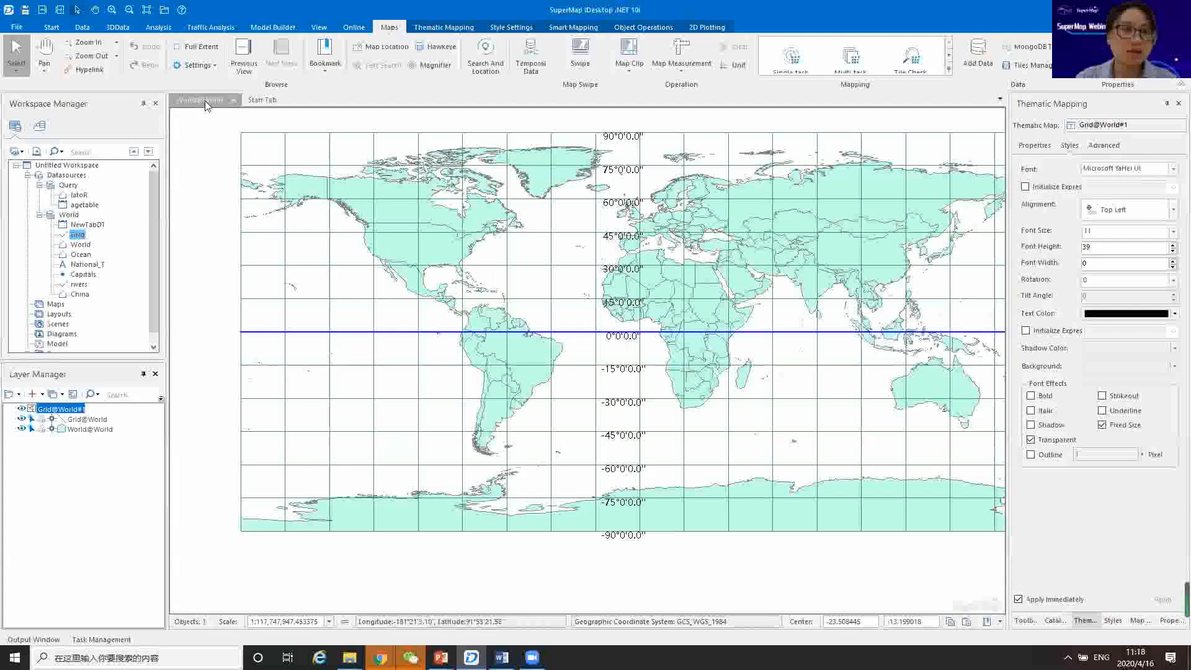
# Run a 2D spatial query with the selected equator line on World@World using Intersect_LineRegion, saving the results as SpatialQuery_1 in the World datasource.
pyautogui.click(158, 27)
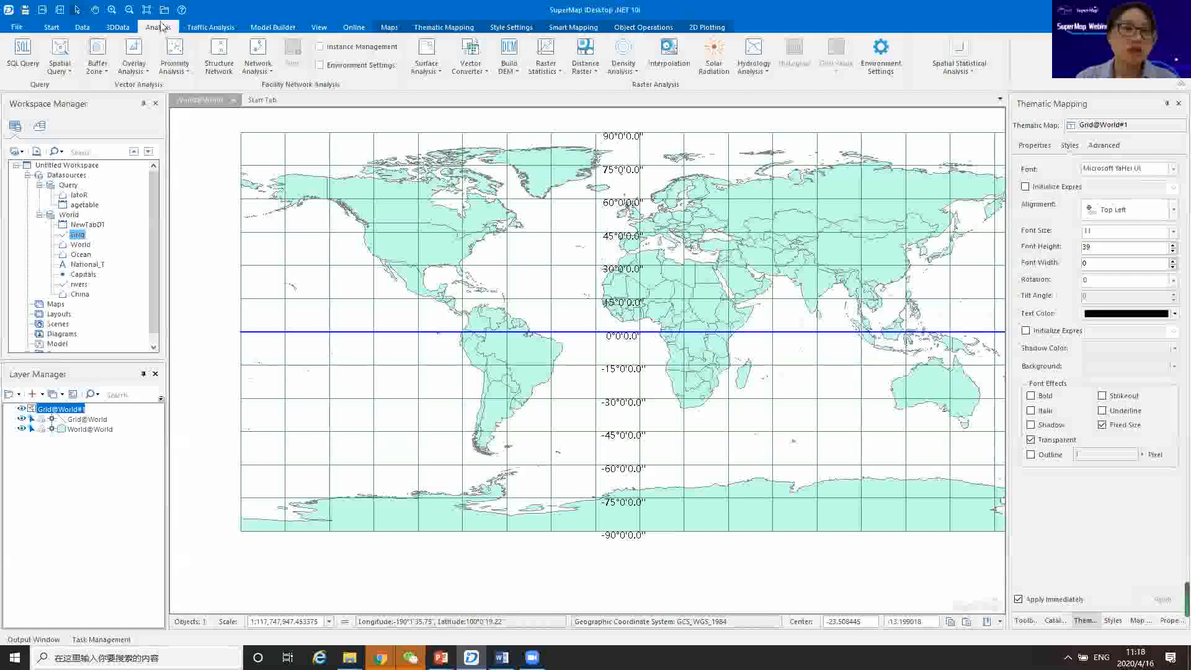
pyautogui.click(68, 74)
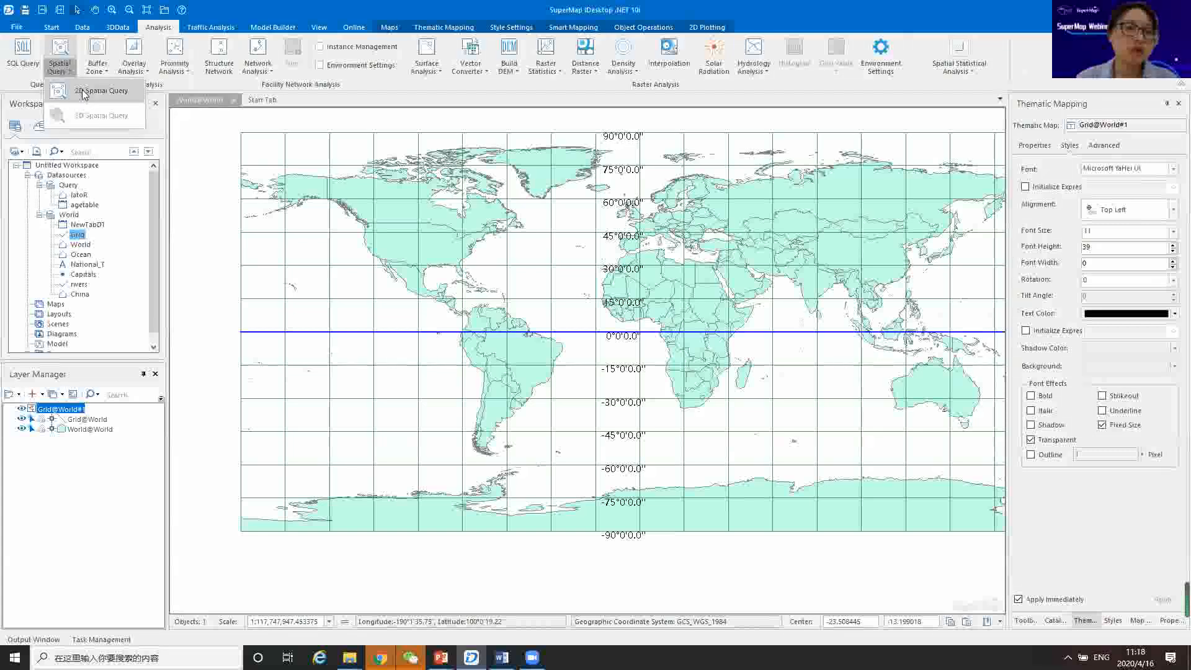
pyautogui.click(89, 92)
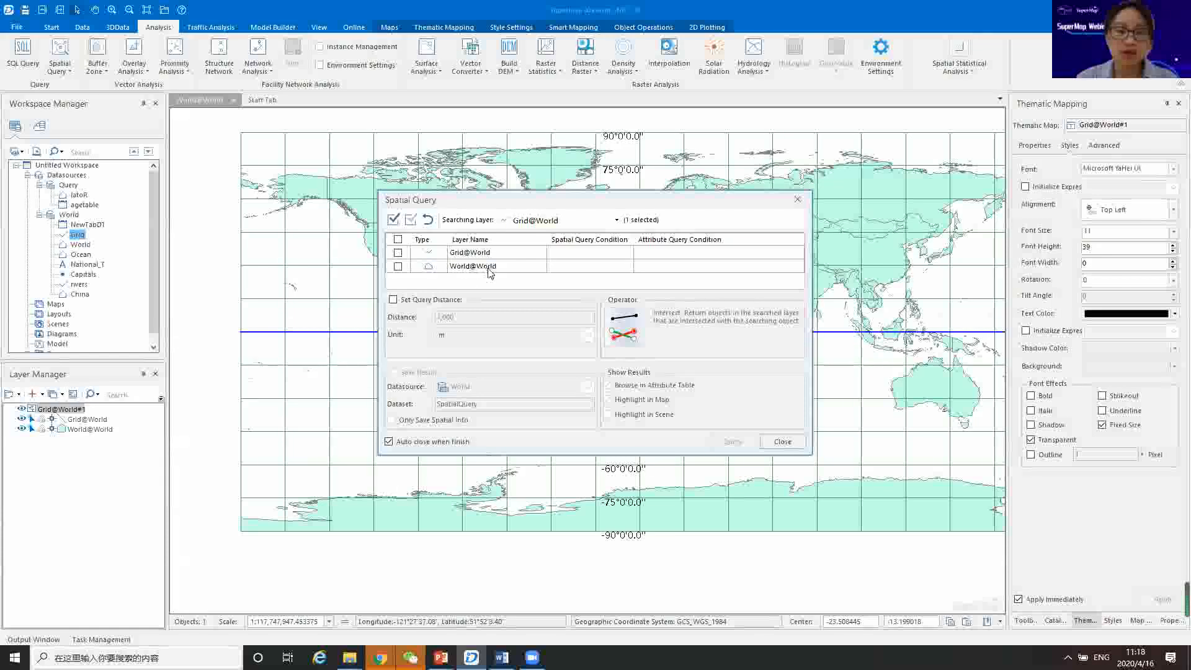
pyautogui.click(569, 267)
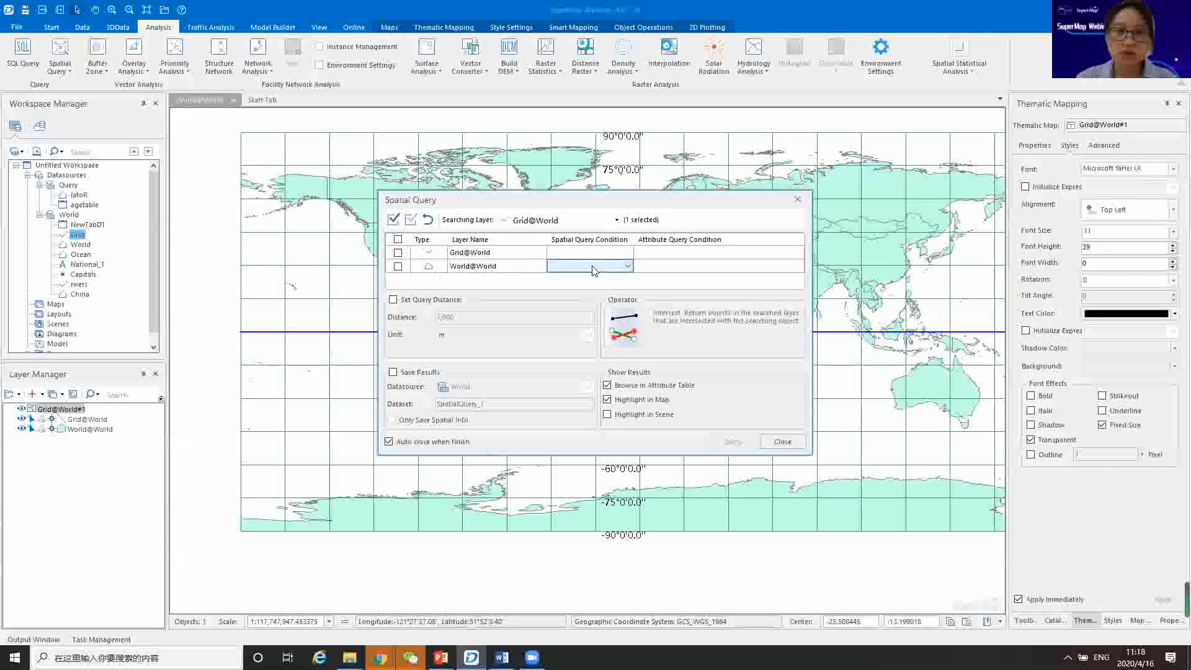
pyautogui.click(626, 268)
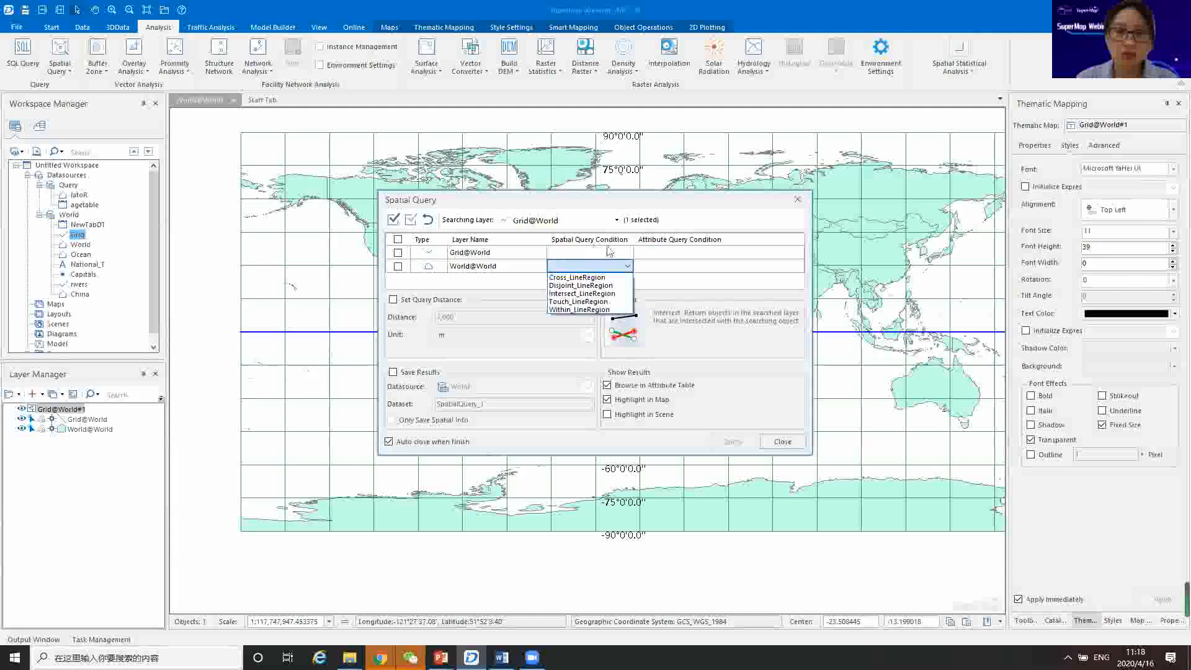
pyautogui.click(565, 293)
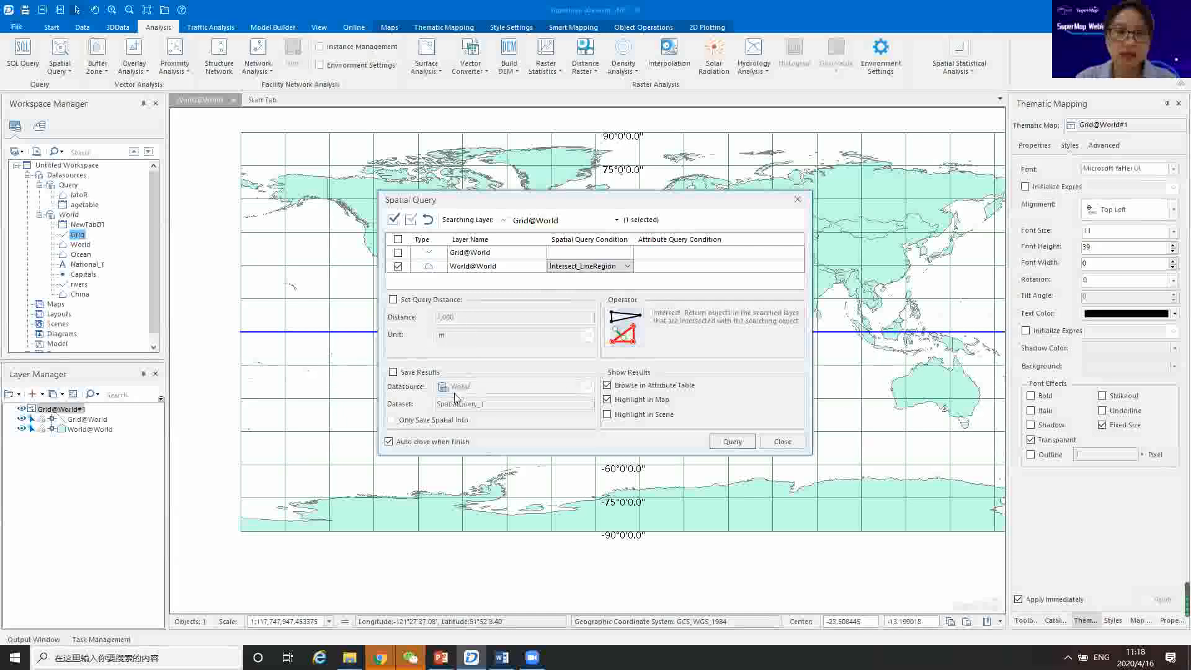
pyautogui.click(393, 373)
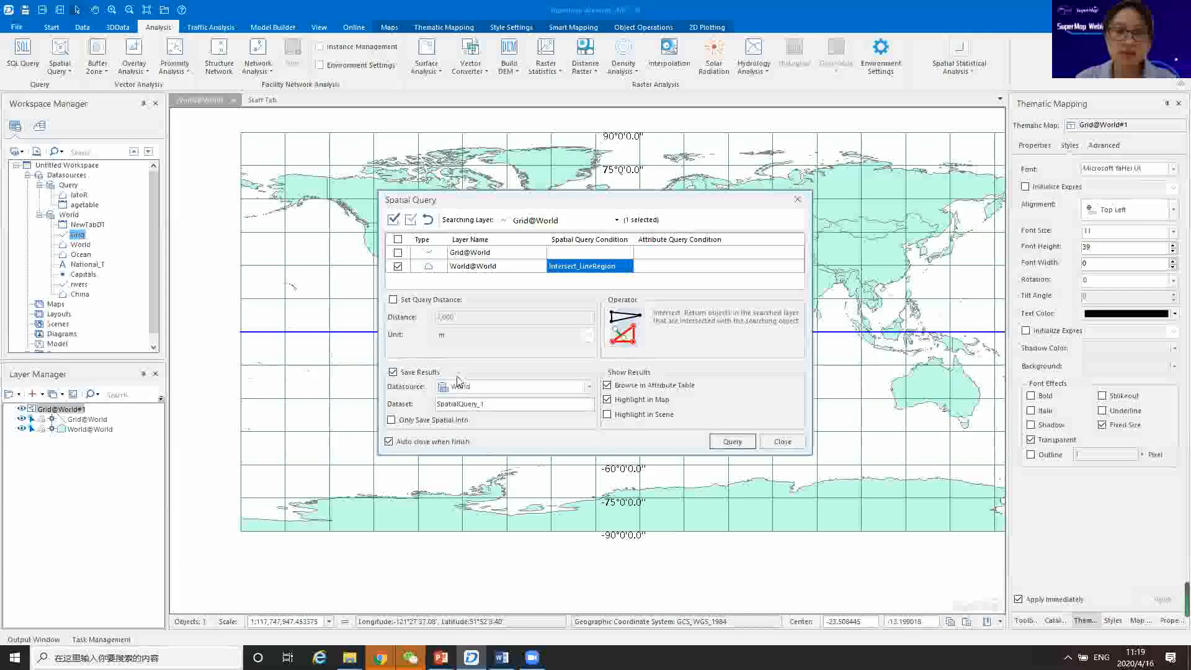
pyautogui.click(734, 441)
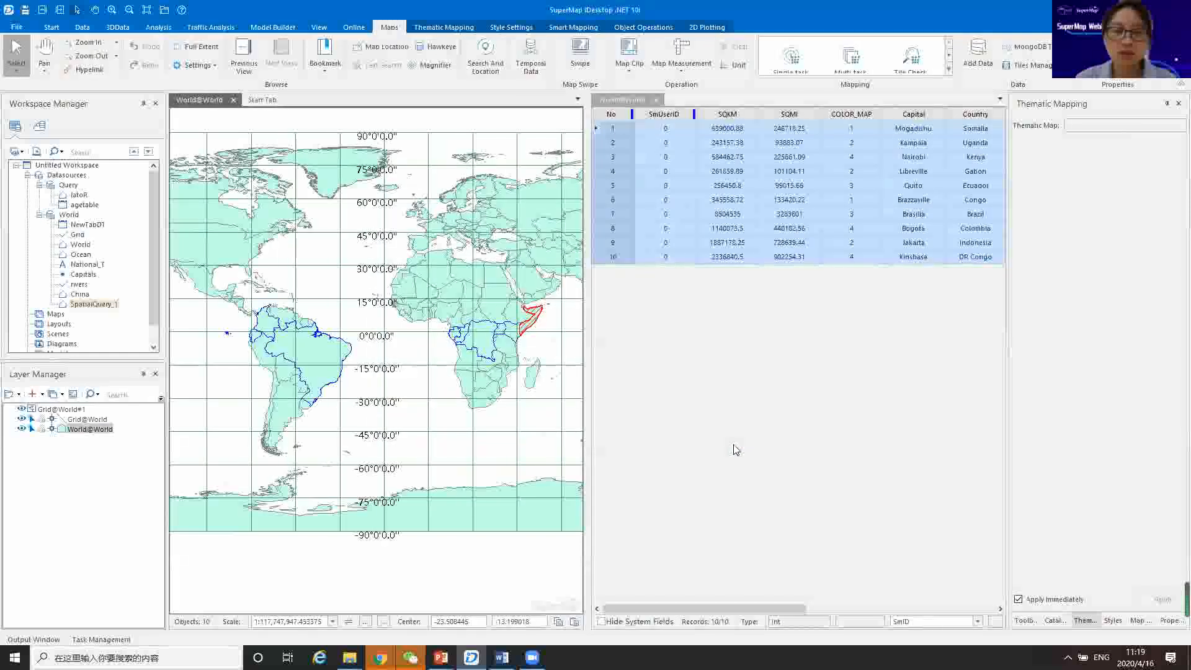
# Examine the queried countries along the equator on the map, from South America across Africa to Indonesia.
pyautogui.moveTo(362, 410); pyautogui.dragTo(499, 410)
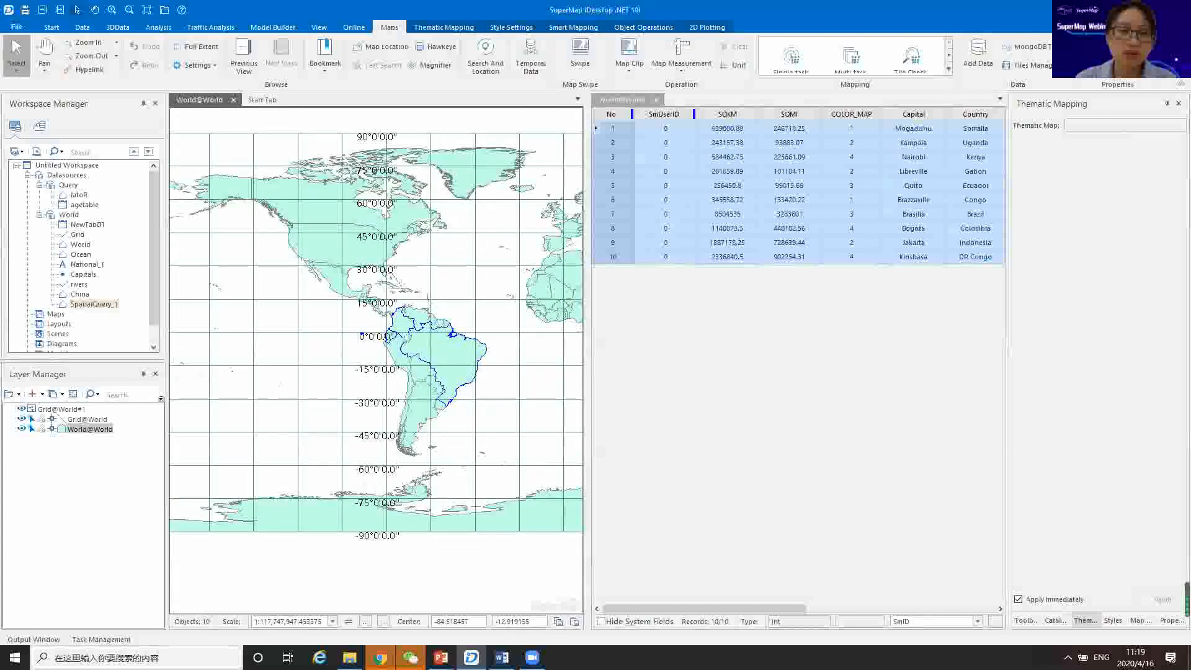
pyautogui.moveTo(317, 352); pyautogui.dragTo(264, 355)
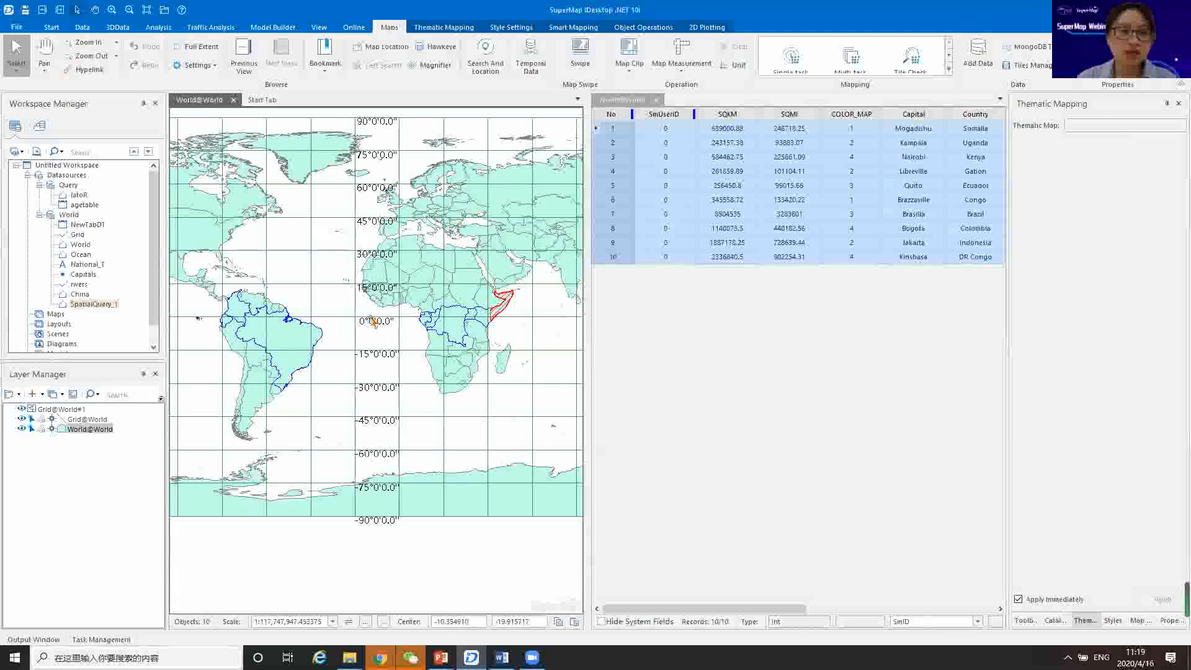
pyautogui.moveTo(441, 344); pyautogui.dragTo(215, 327)
pyautogui.moveTo(313, 356); pyautogui.dragTo(231, 363)
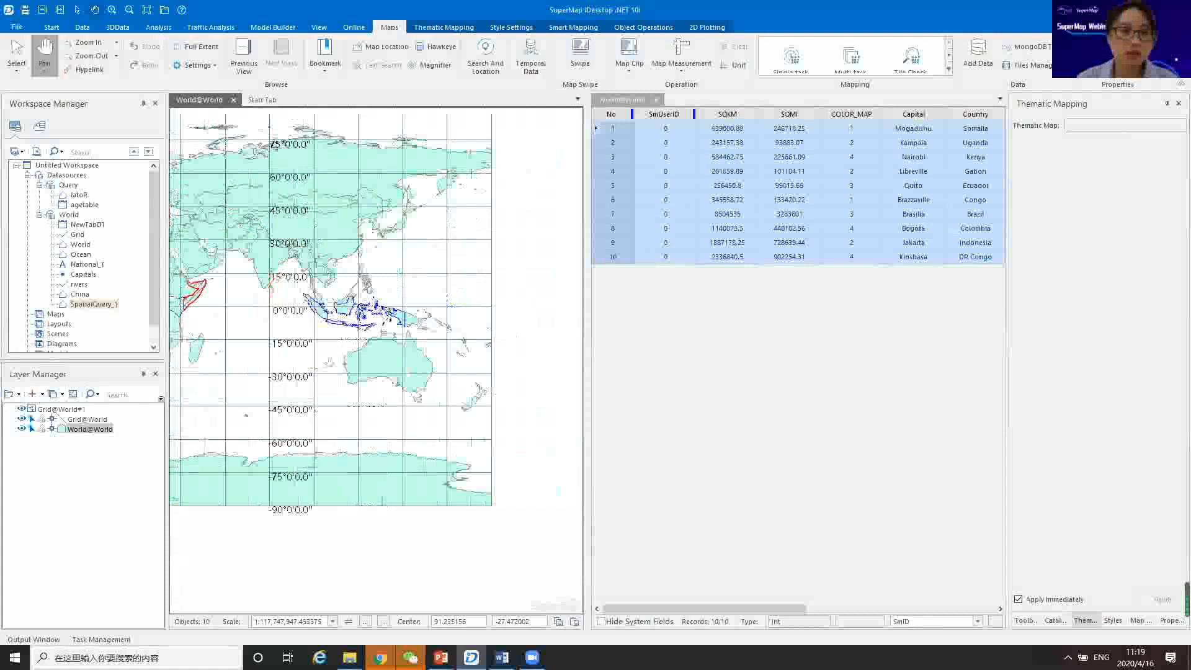
pyautogui.rightClick(191, 374)
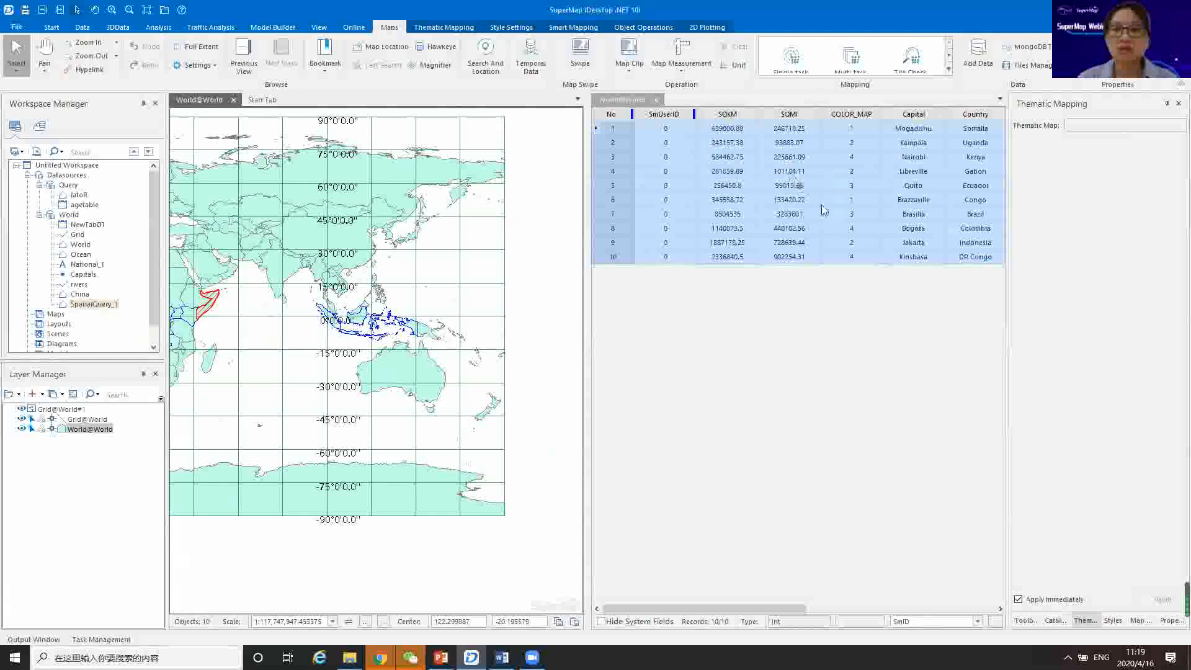
# Open the SpatialQuery_1 dataset in a new map and inspect the saved country regions.
pyautogui.doubleClick(92, 305)
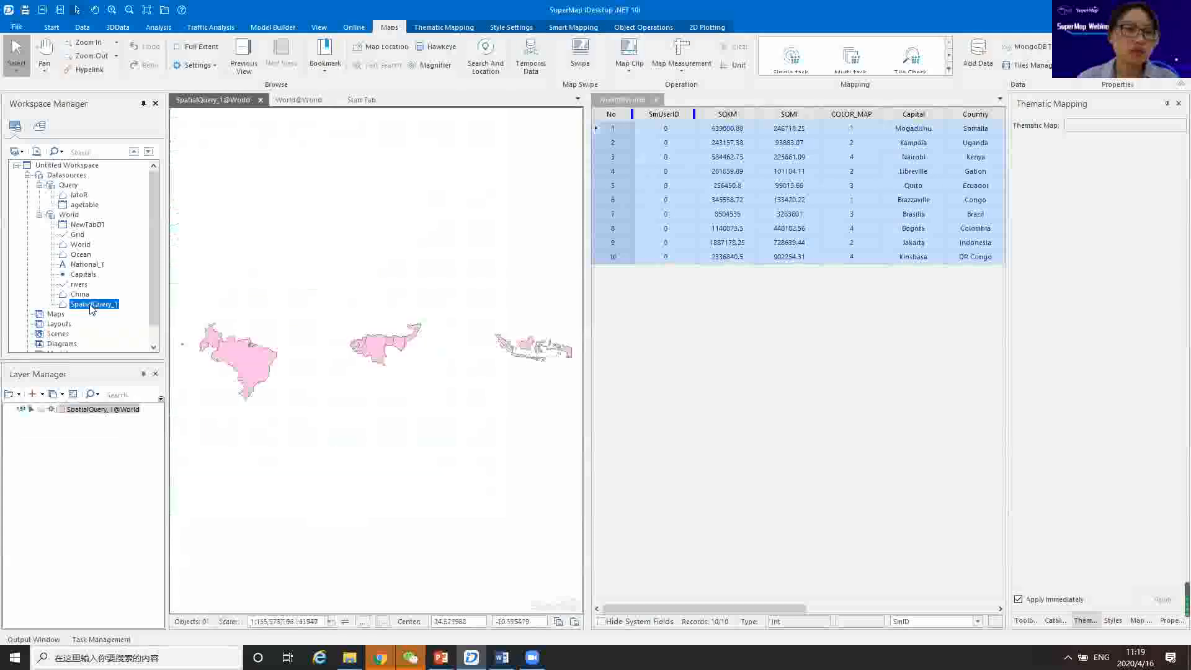
pyautogui.moveTo(476, 394); pyautogui.dragTo(437, 388)
pyautogui.moveTo(330, 389)
pyautogui.mouseDown()
pyautogui.moveTo(398, 398)
pyautogui.moveTo(346, 391)
pyautogui.mouseUp()
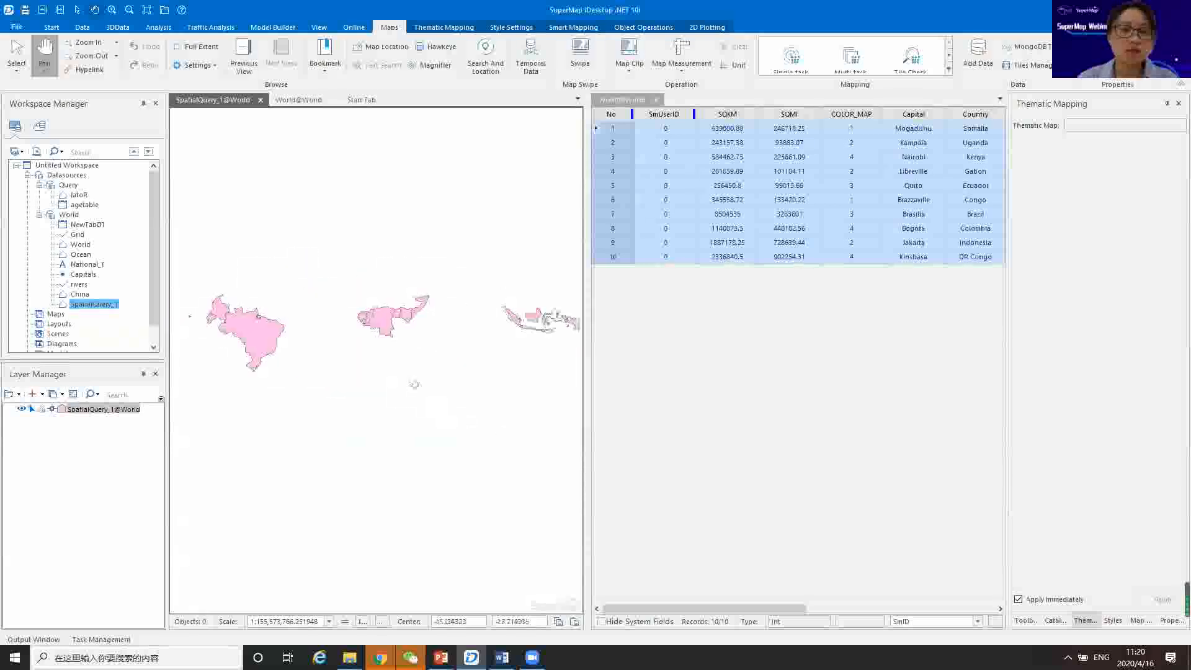
pyautogui.scroll(-1, 397, 362)
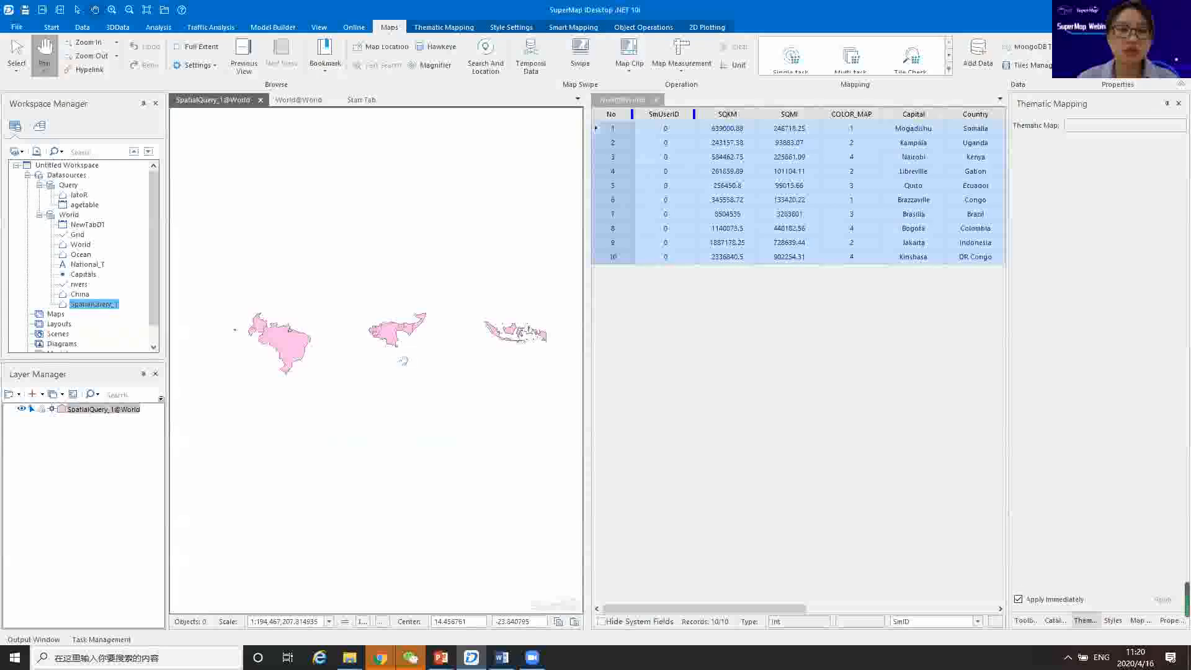
pyautogui.scroll(1, 443, 395)
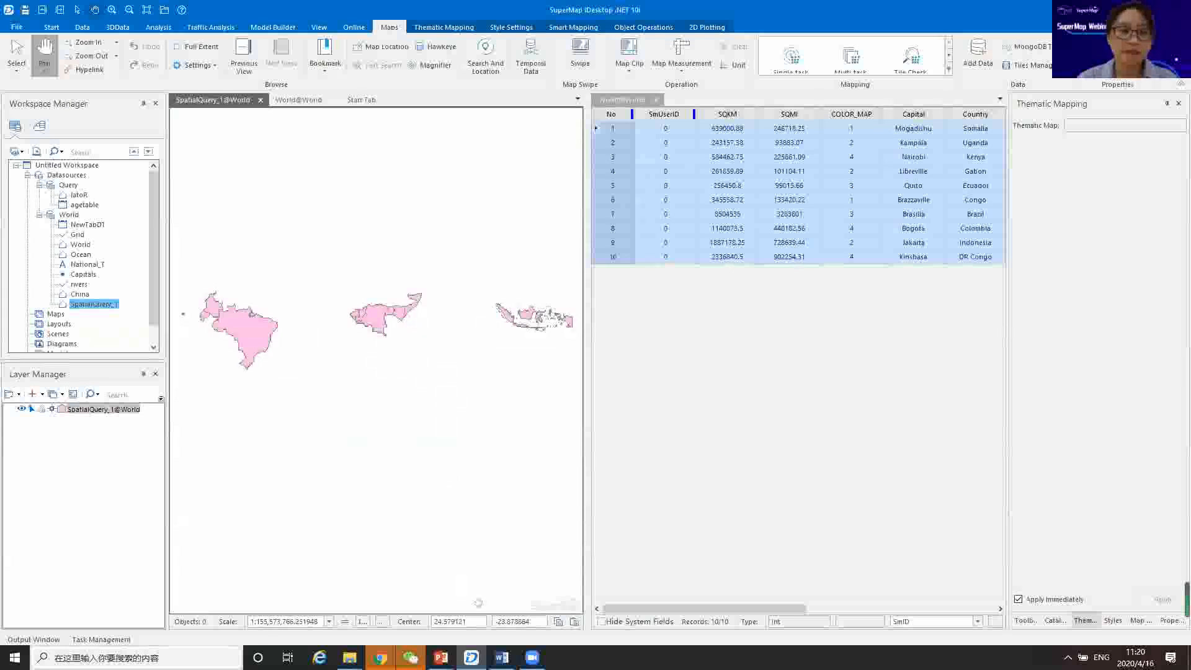
# Switch to the PowerPoint slide show and read the exercise on the combined length of all rivers in China.
pyautogui.moveTo(501, 655)
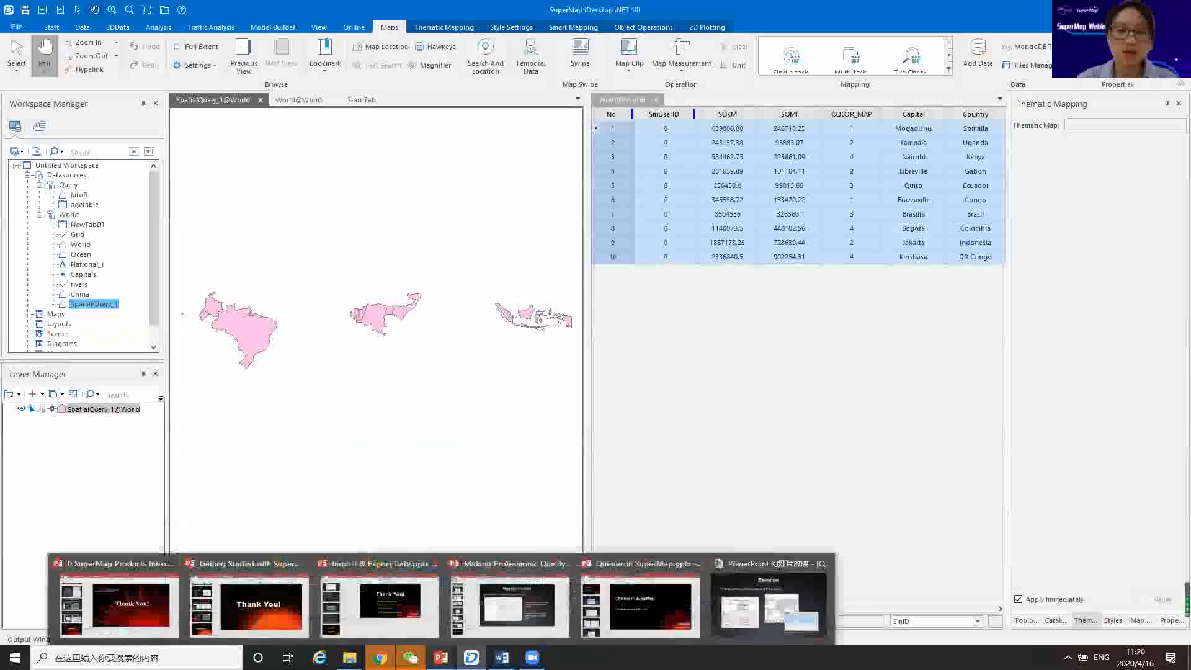
pyautogui.click(774, 602)
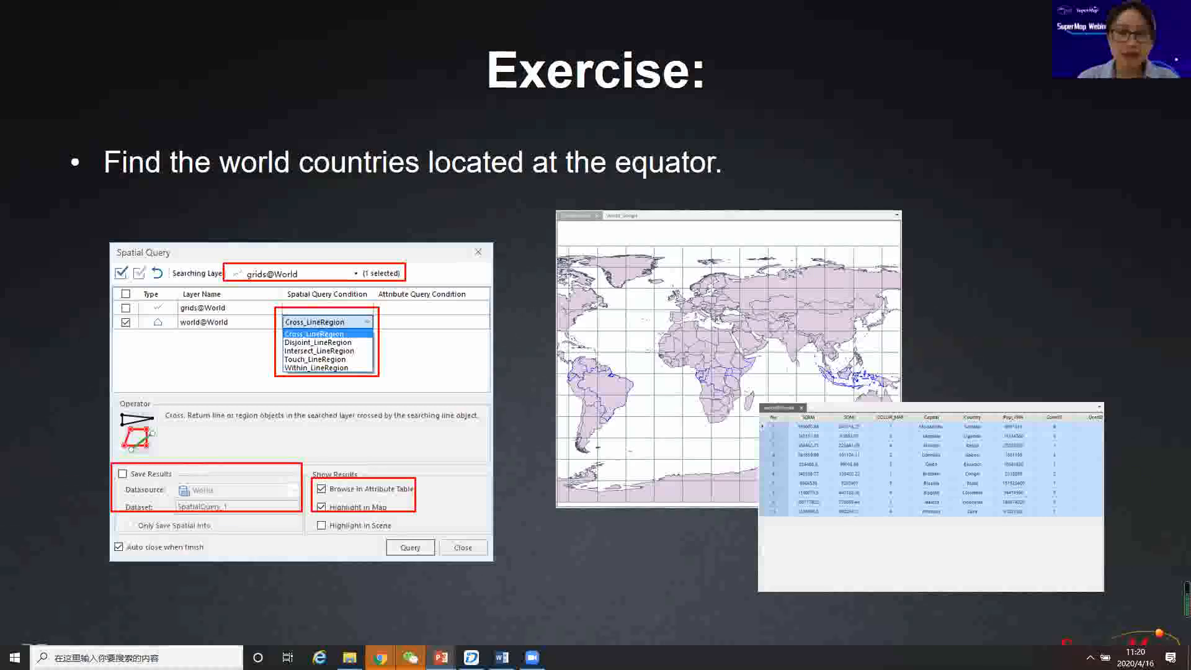
pyautogui.press('Right')
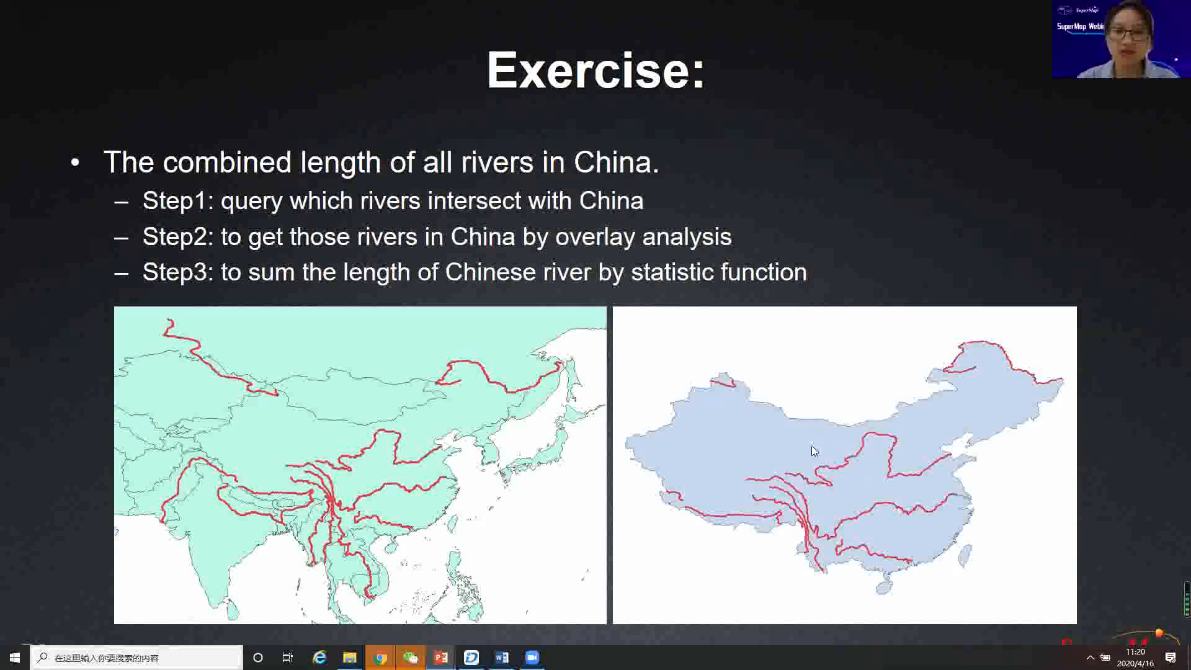
# Switch back to SuperMap iDesktop and close the query's attribute table and the SpatialQuery_1 map.
pyautogui.click(472, 658)
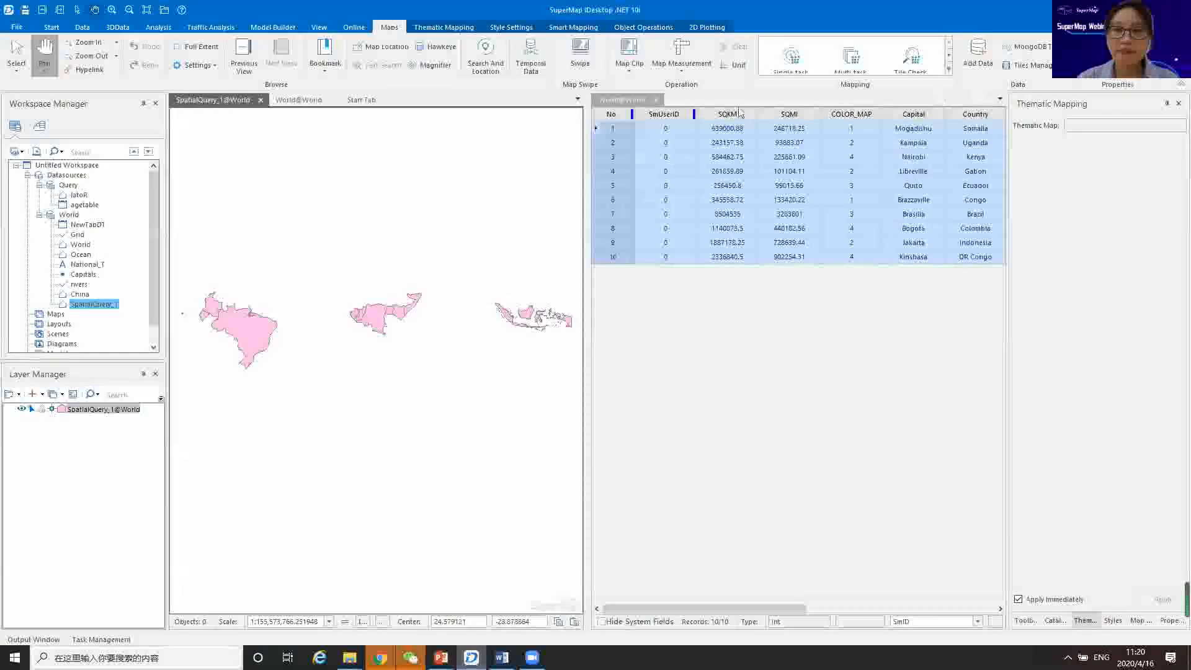
pyautogui.click(656, 100)
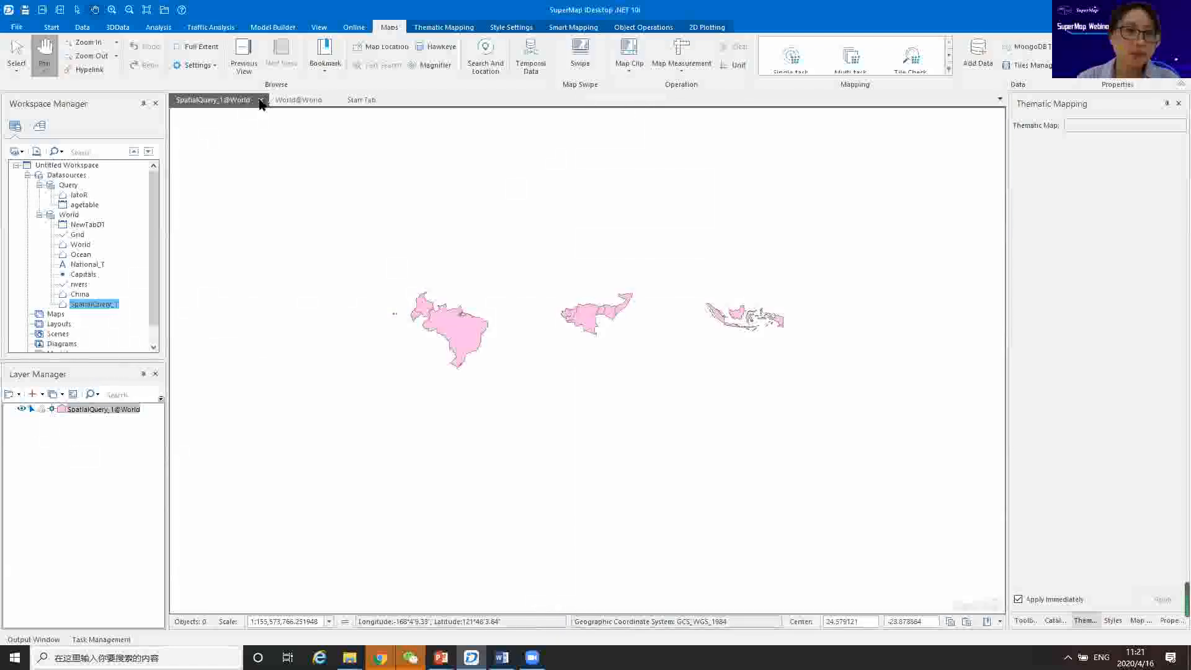
pyautogui.click(615, 370)
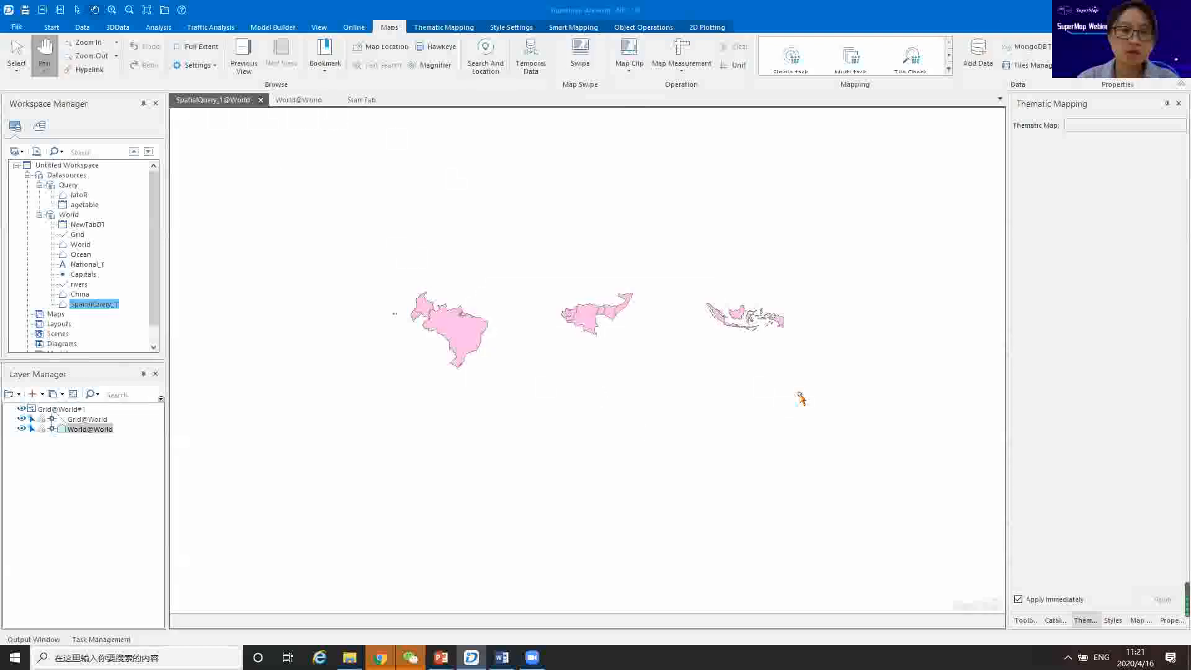
# Hide the Grid@World layer and its label thematic layer in the World map.
pyautogui.click(21, 418)
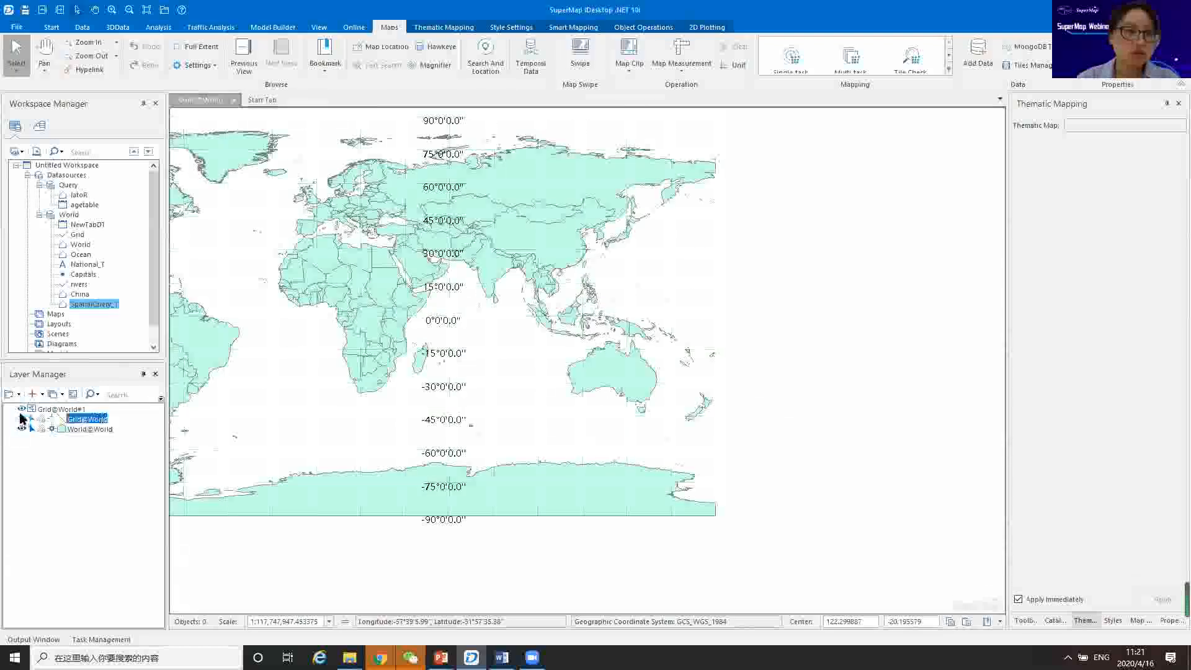
pyautogui.click(21, 410)
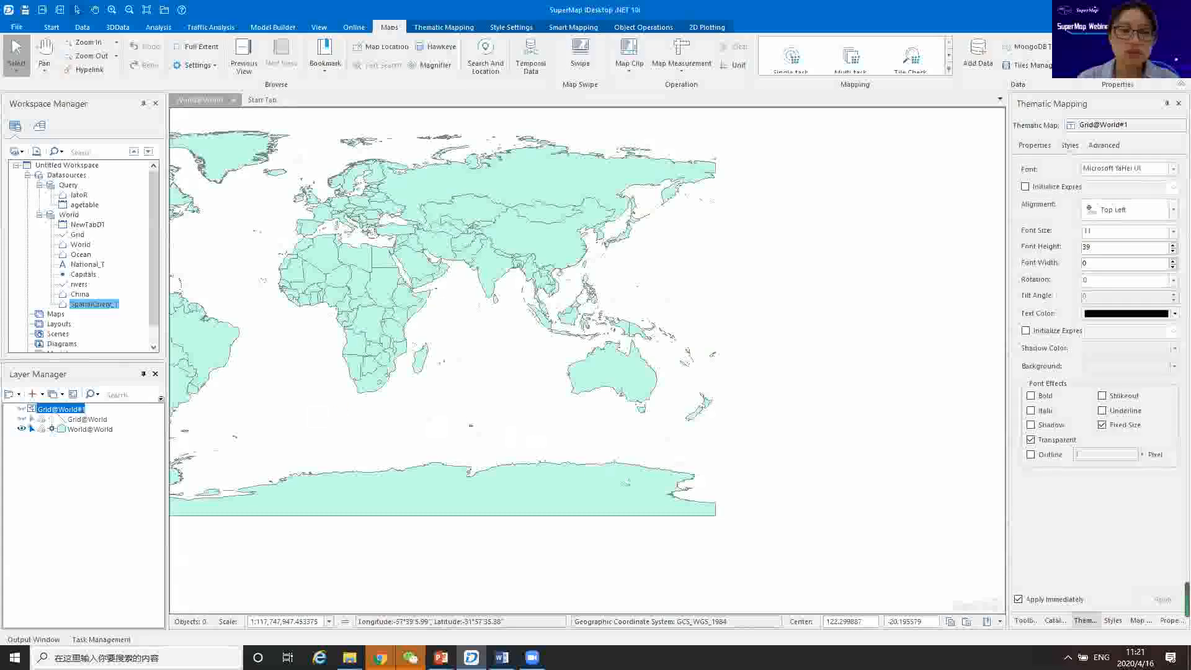
pyautogui.moveTo(424, 351); pyautogui.dragTo(713, 430)
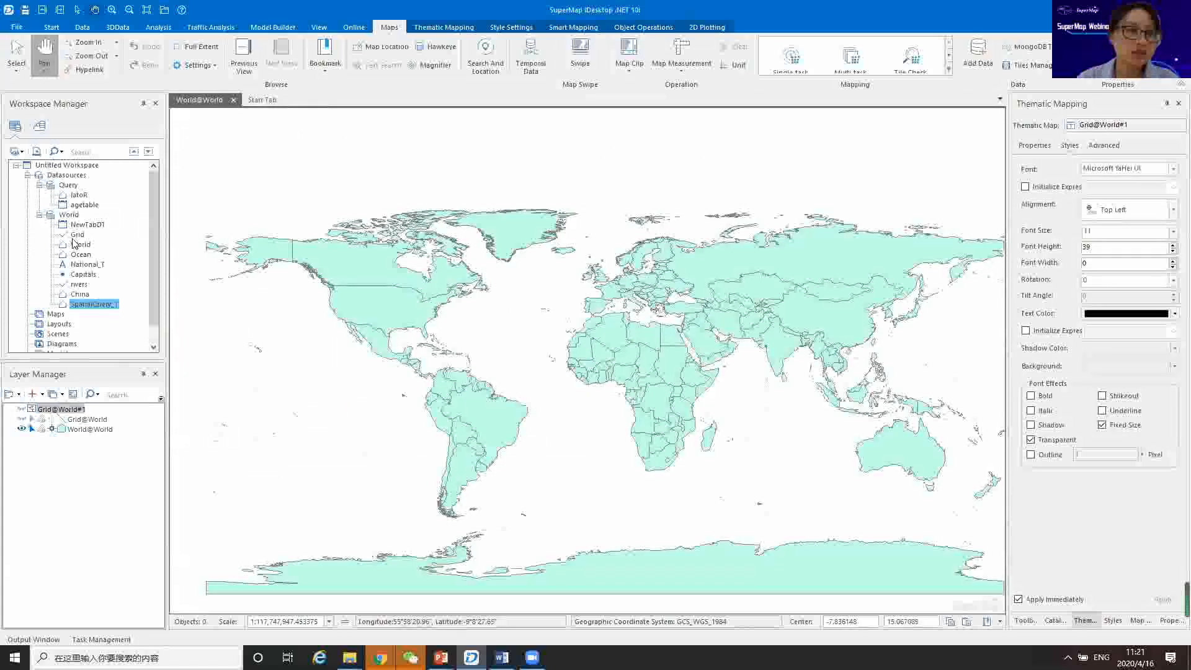
# Add the rivers dataset from the World datasource to the current World map.
pyautogui.click(79, 286)
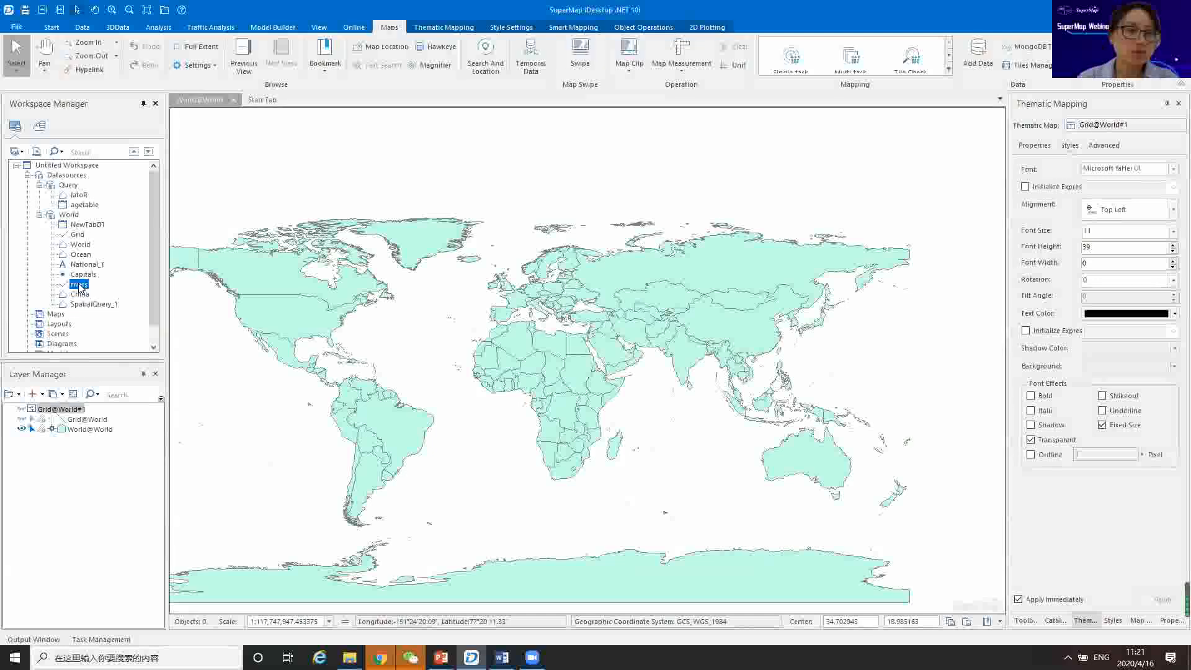
pyautogui.rightClick(79, 286)
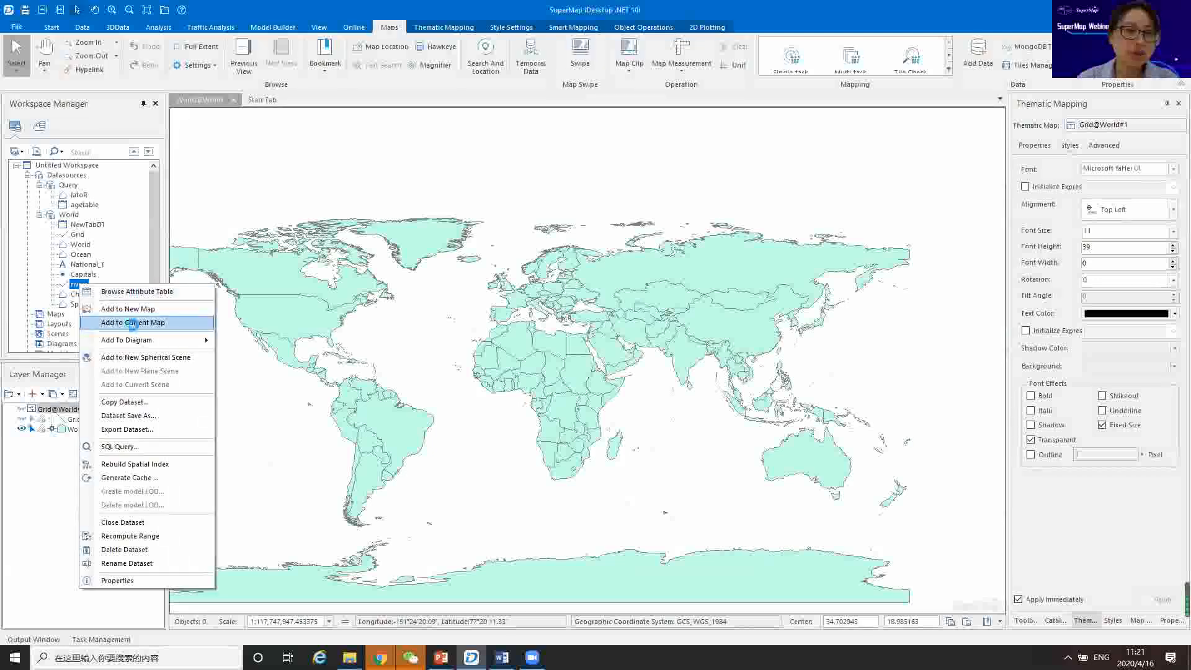
pyautogui.click(133, 323)
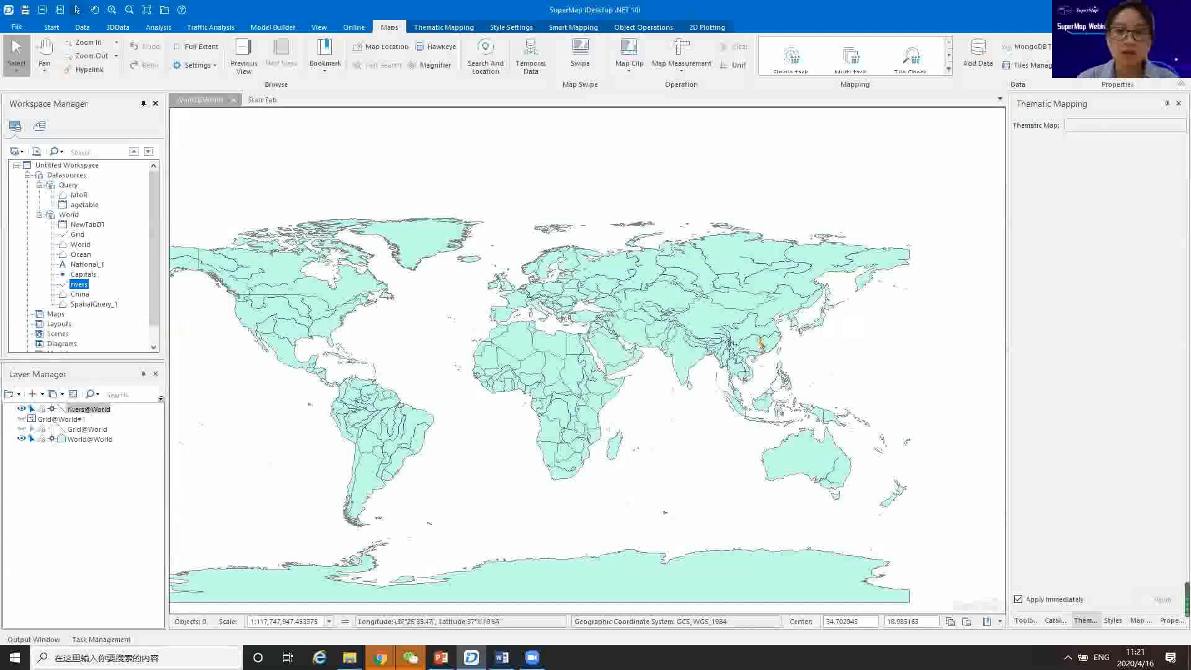
pyautogui.scroll(3, 777, 341)
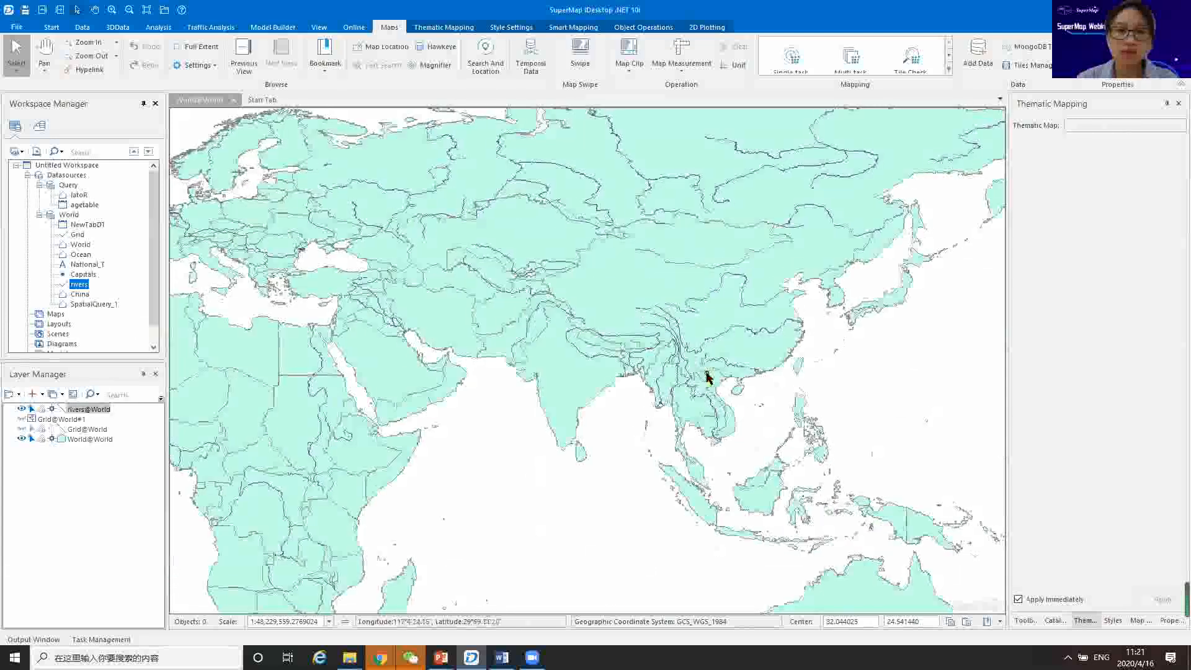
pyautogui.scroll(2, 669, 402)
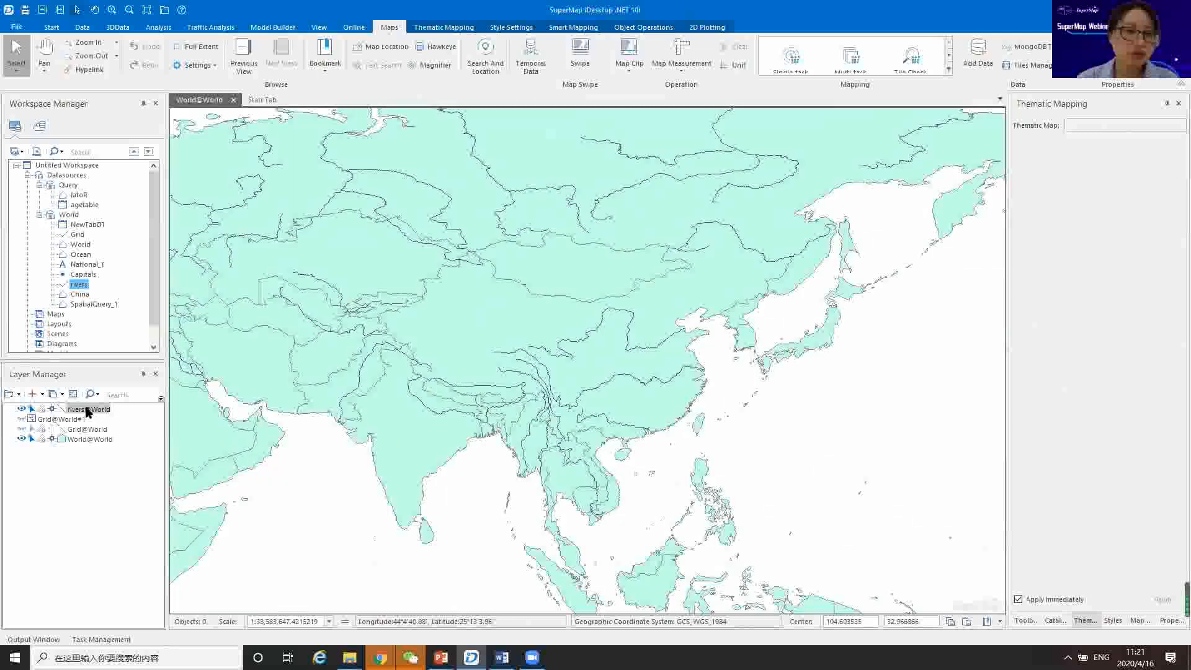
# Style the rivers@World layer with a bright blue line color and a width of 0.5 mm.
pyautogui.rightClick(87, 411)
pyautogui.click(130, 476)
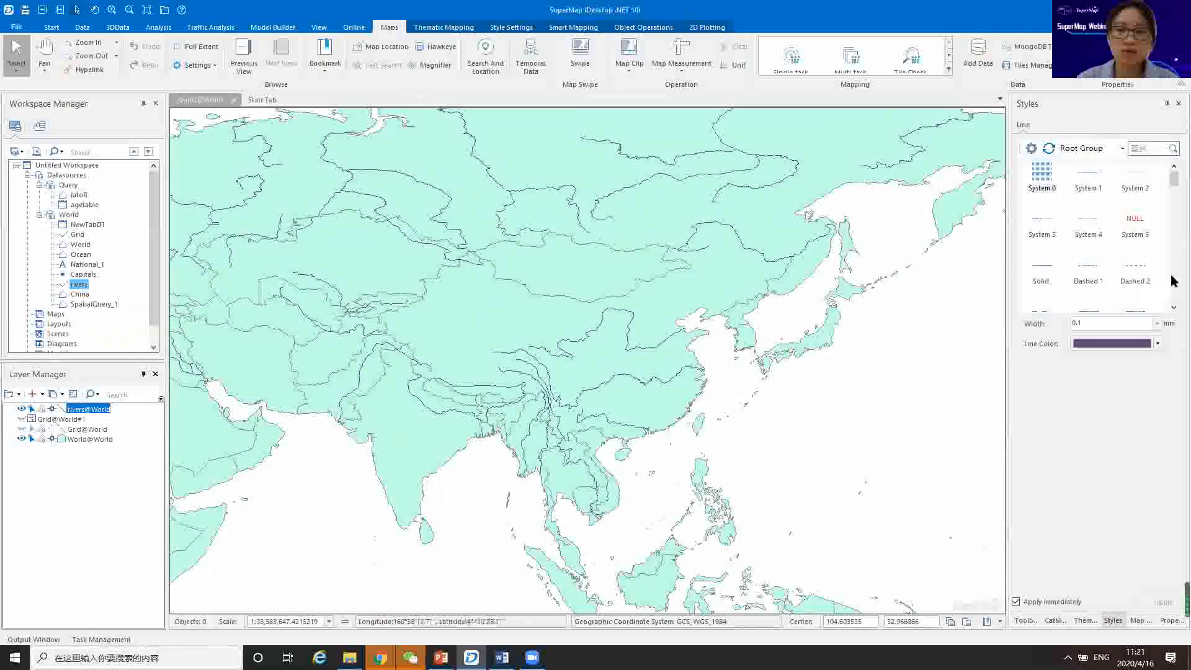
pyautogui.click(1158, 345)
pyautogui.click(1113, 395)
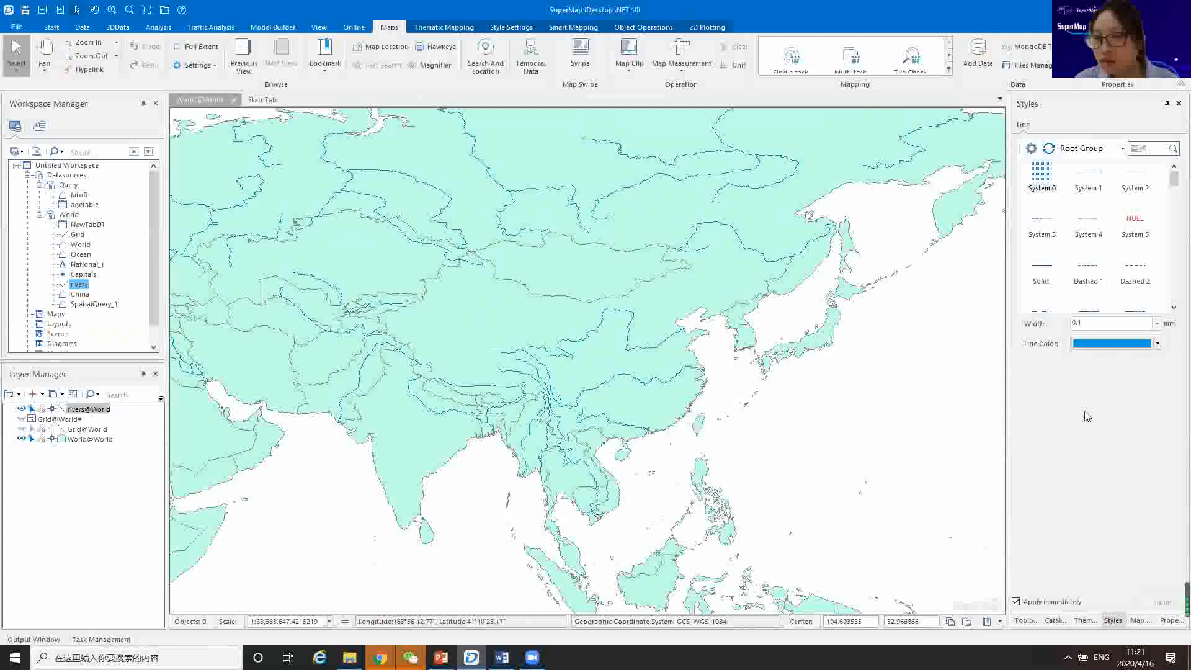
pyautogui.click(1158, 324)
pyautogui.click(1100, 367)
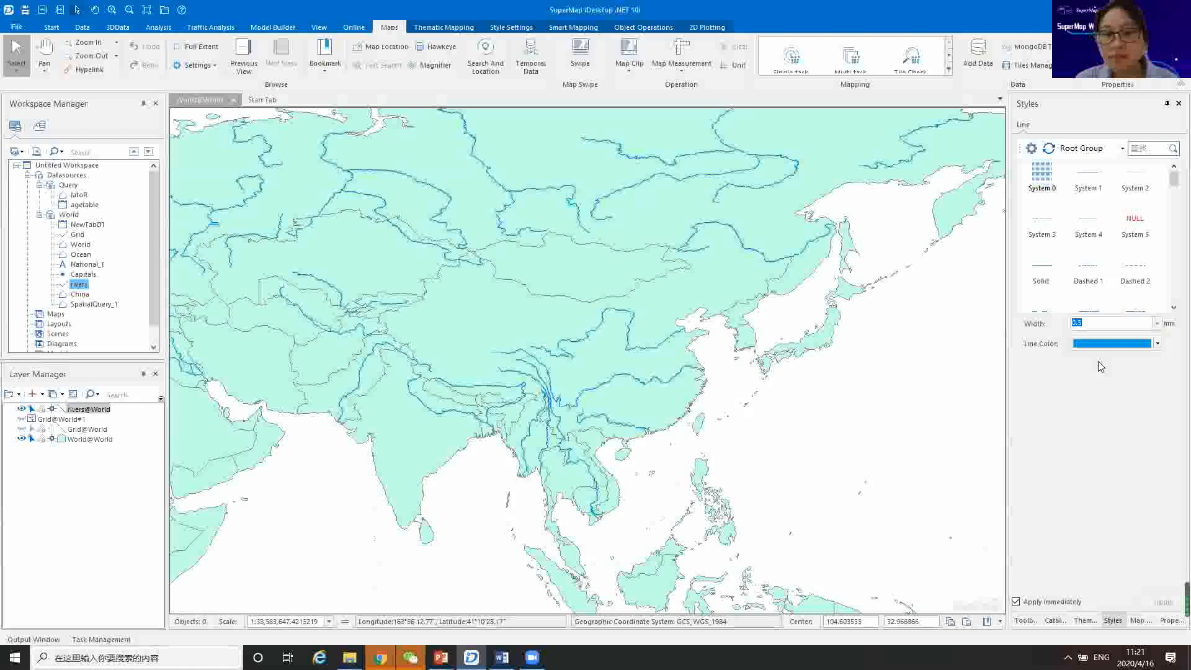
pyautogui.click(765, 420)
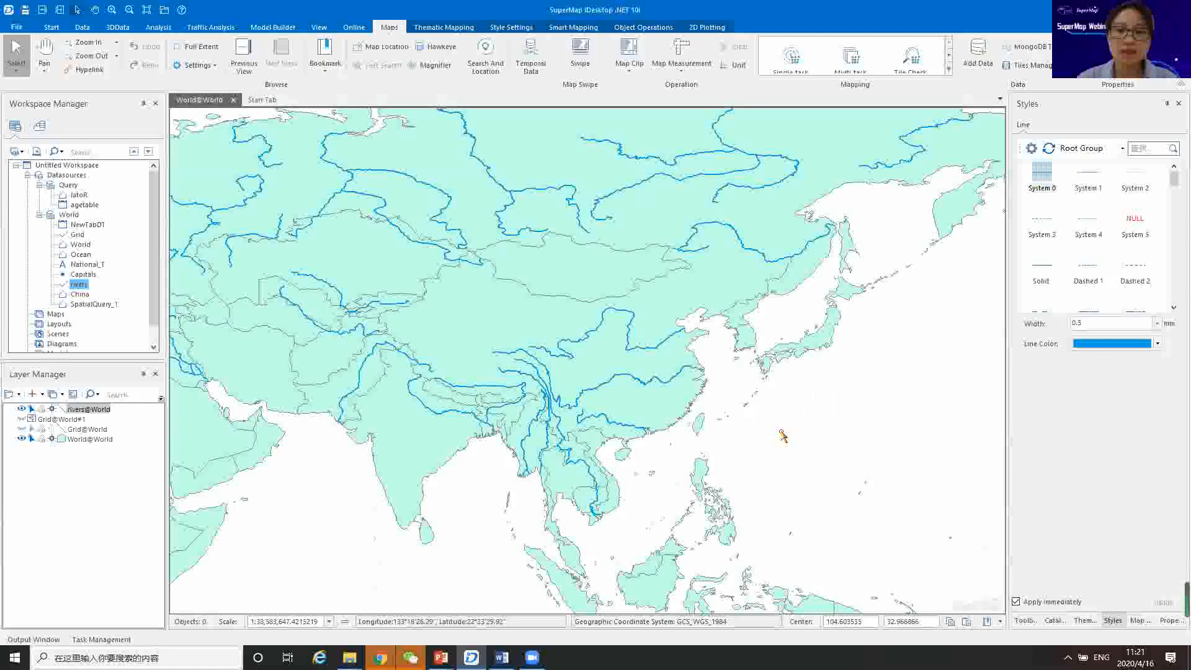
# Select China in the World layer and set up a 2D spatial query on rivers@World using the Intersect_RegionLine condition.
pyautogui.scroll(-1, 743, 401)
pyautogui.scroll(1, 743, 401)
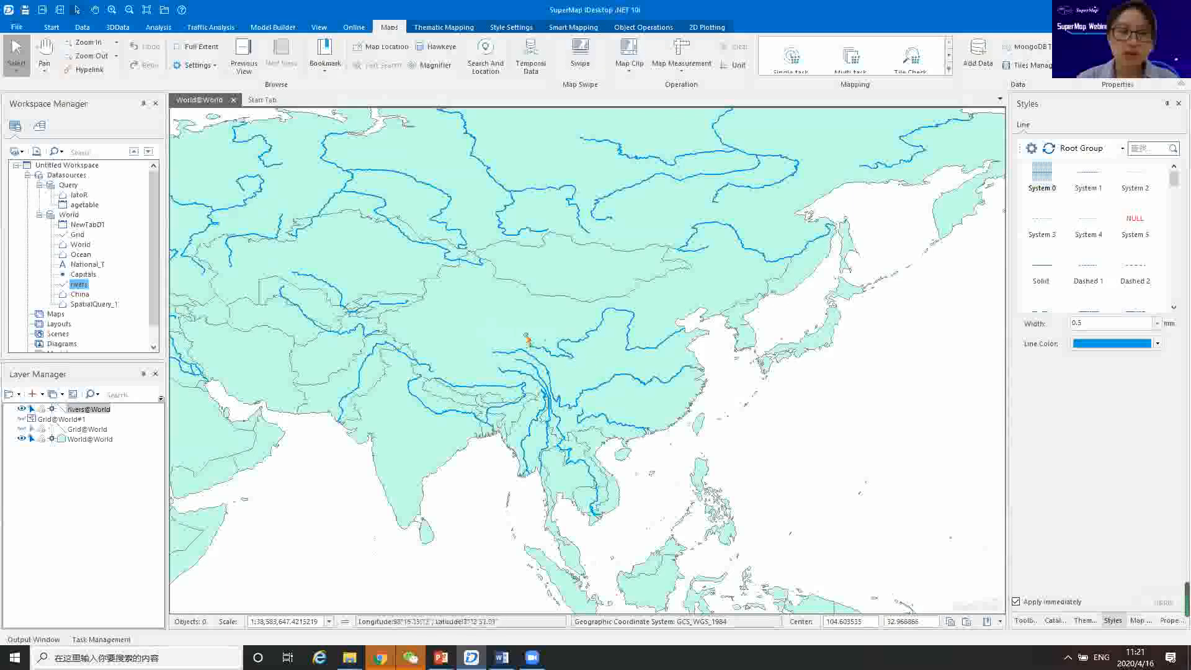
pyautogui.click(538, 330)
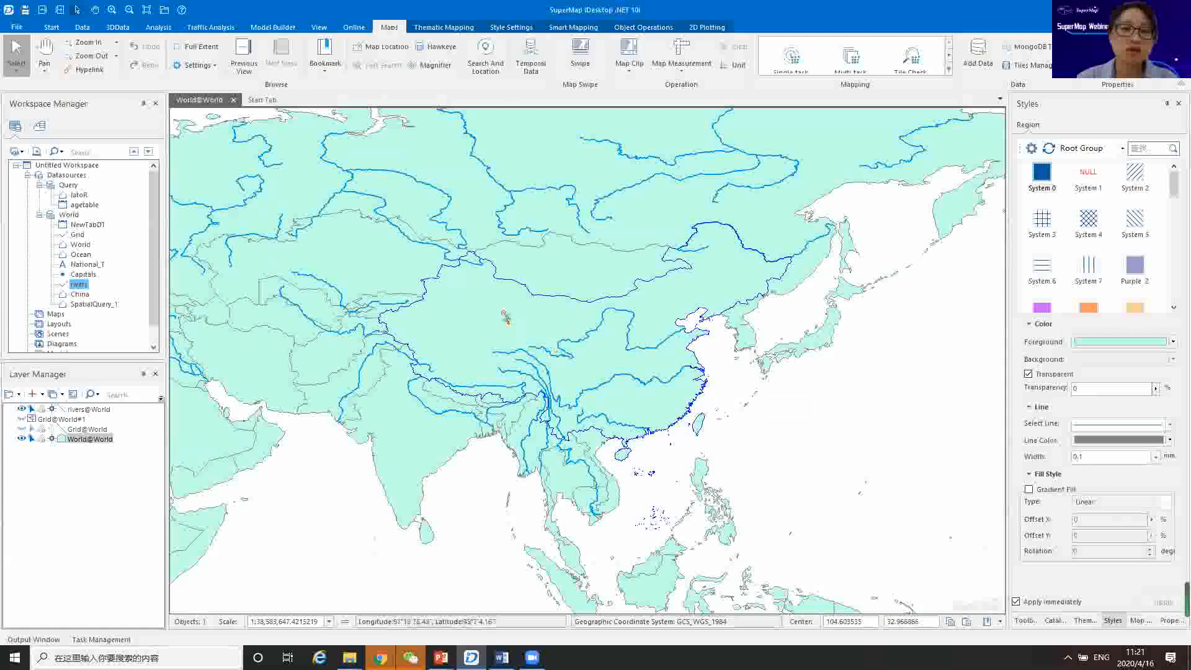
pyautogui.click(163, 28)
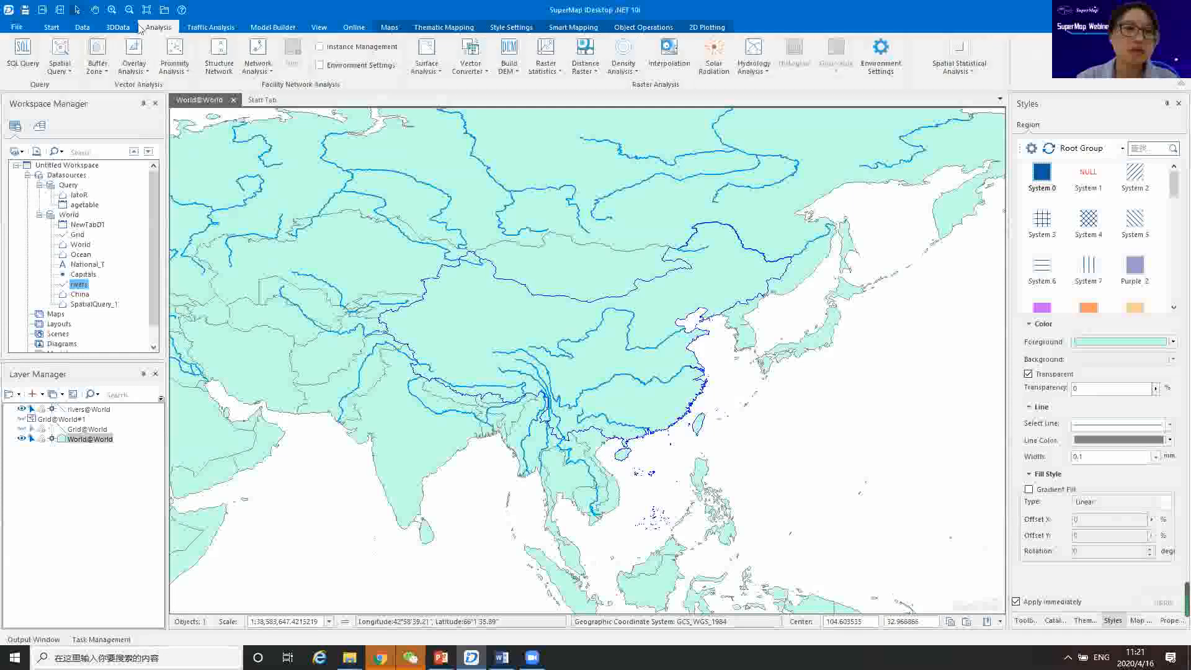
pyautogui.click(60, 65)
pyautogui.click(85, 90)
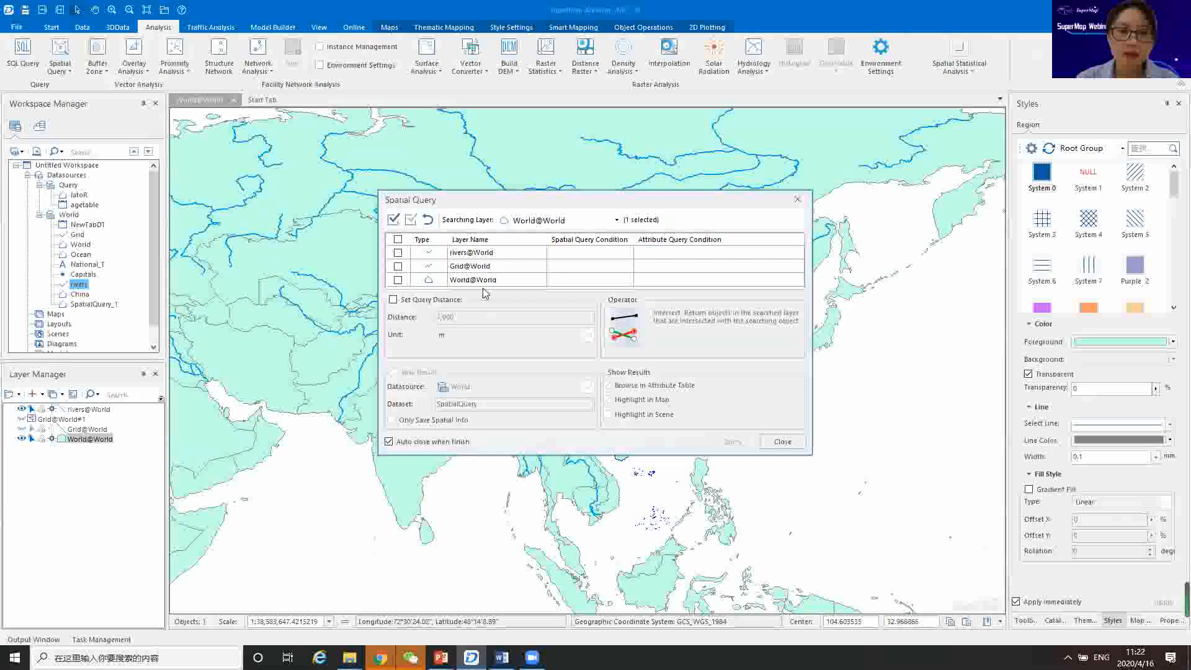
pyautogui.click(397, 252)
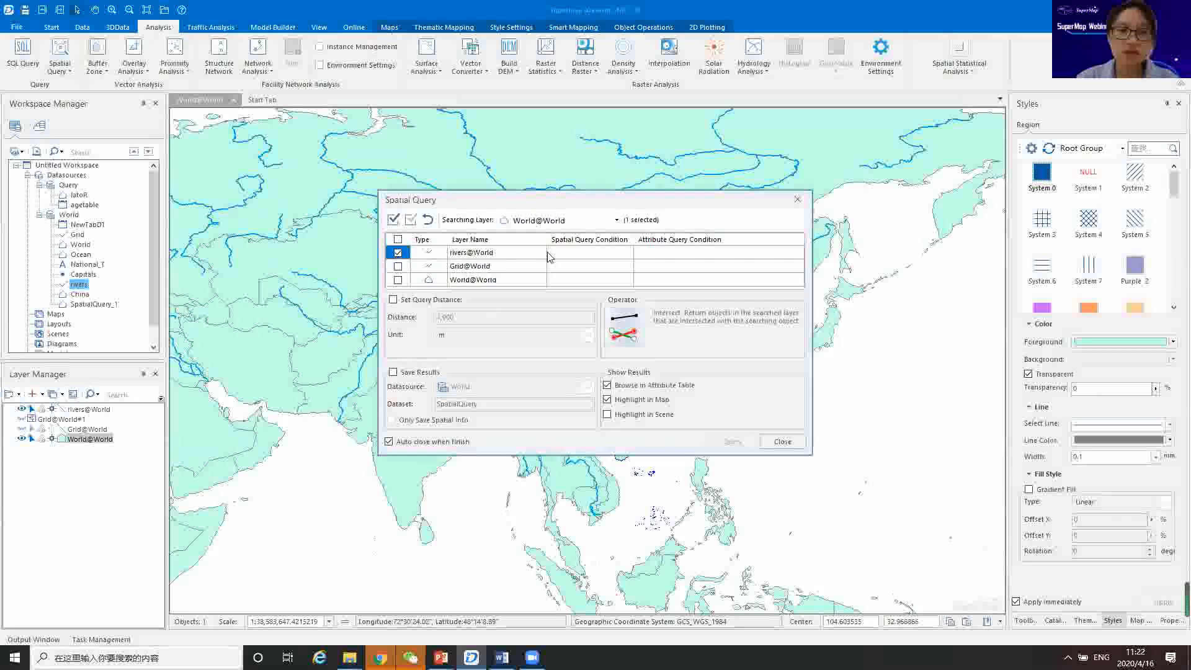
pyautogui.click(568, 253)
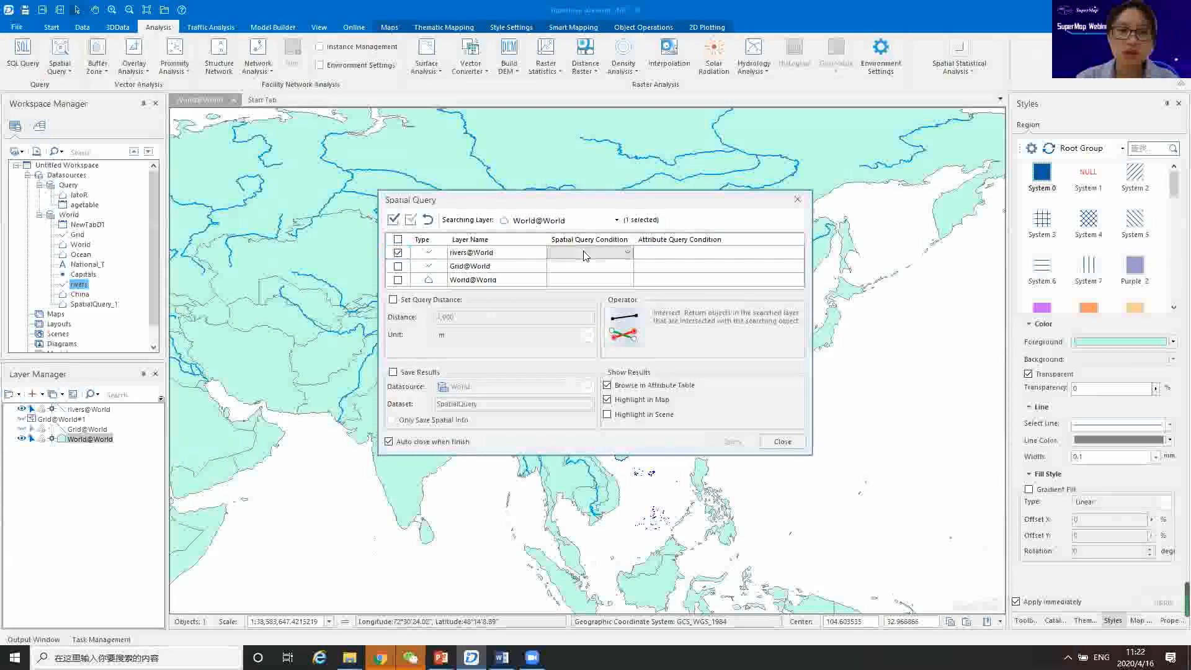
pyautogui.click(625, 254)
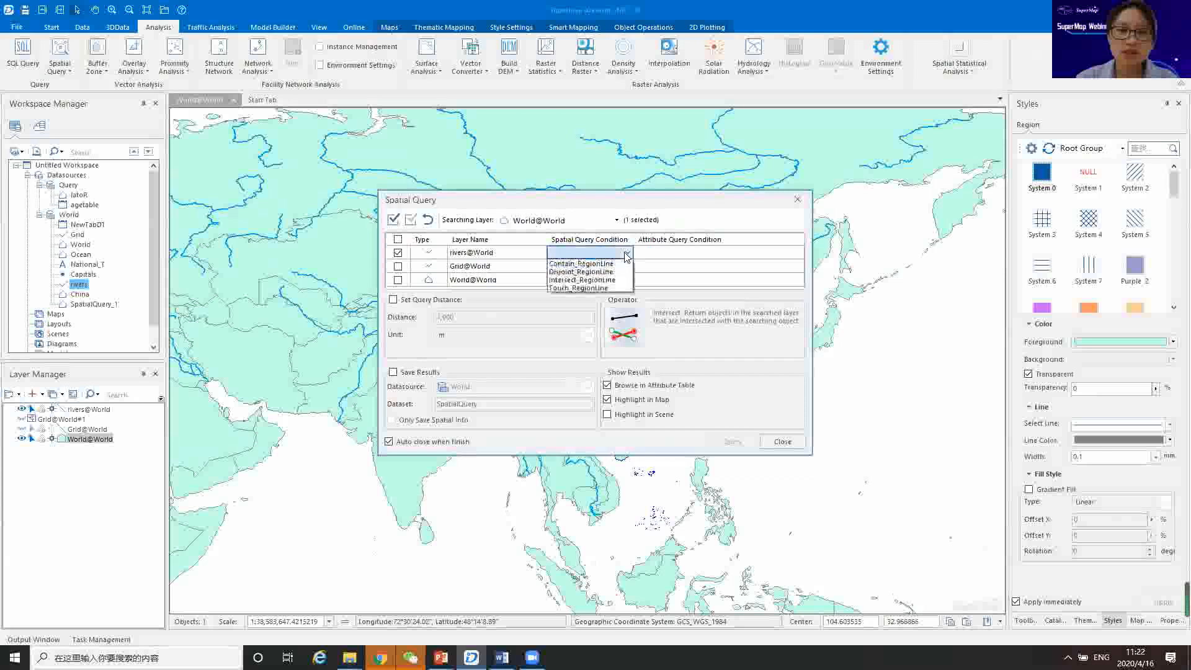
pyautogui.click(605, 281)
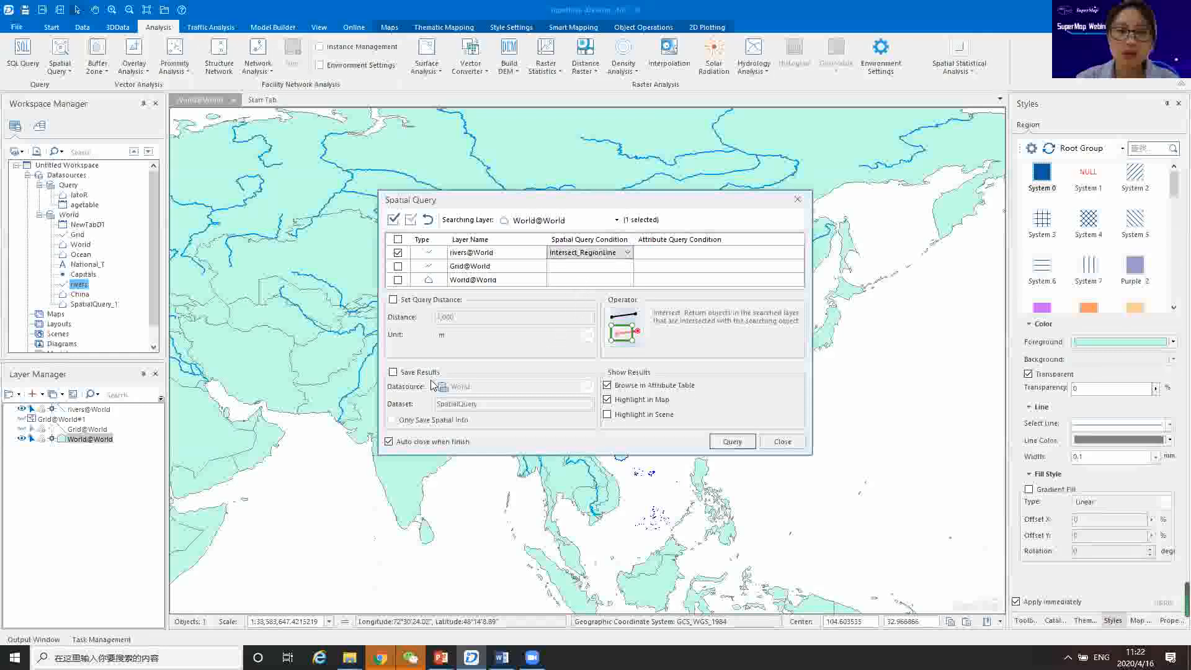
# Run the spatial query with its results saved as the SpatialQuery dataset in the World datasource.
pyautogui.click(393, 373)
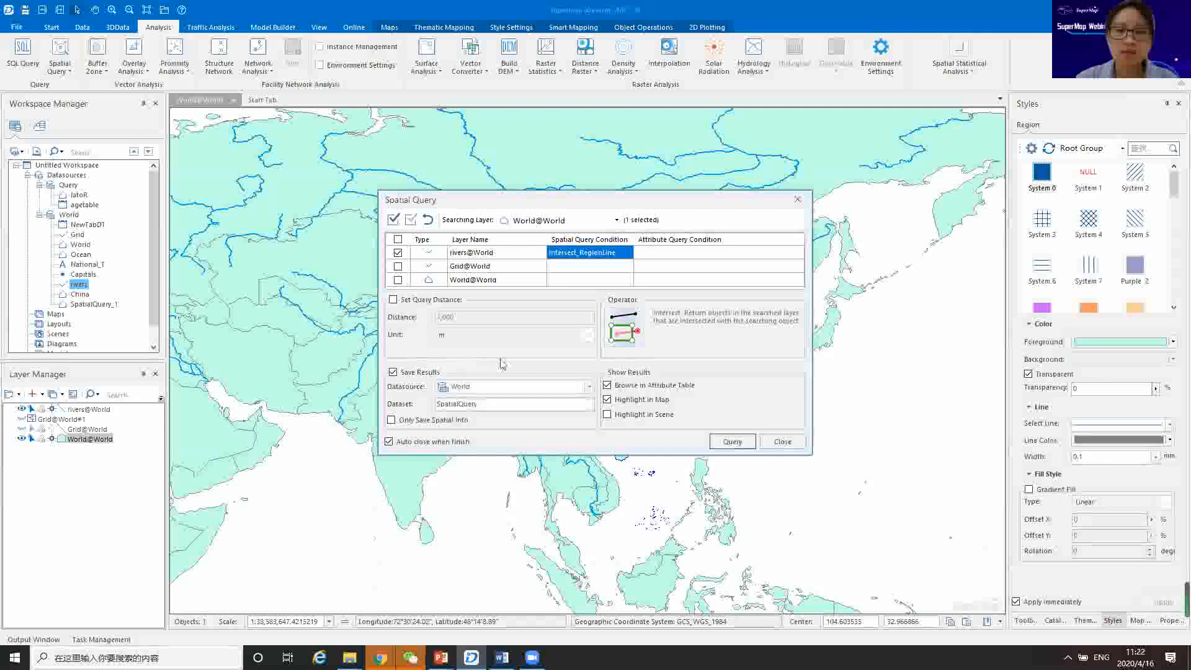
pyautogui.click(487, 408)
pyautogui.click(511, 407)
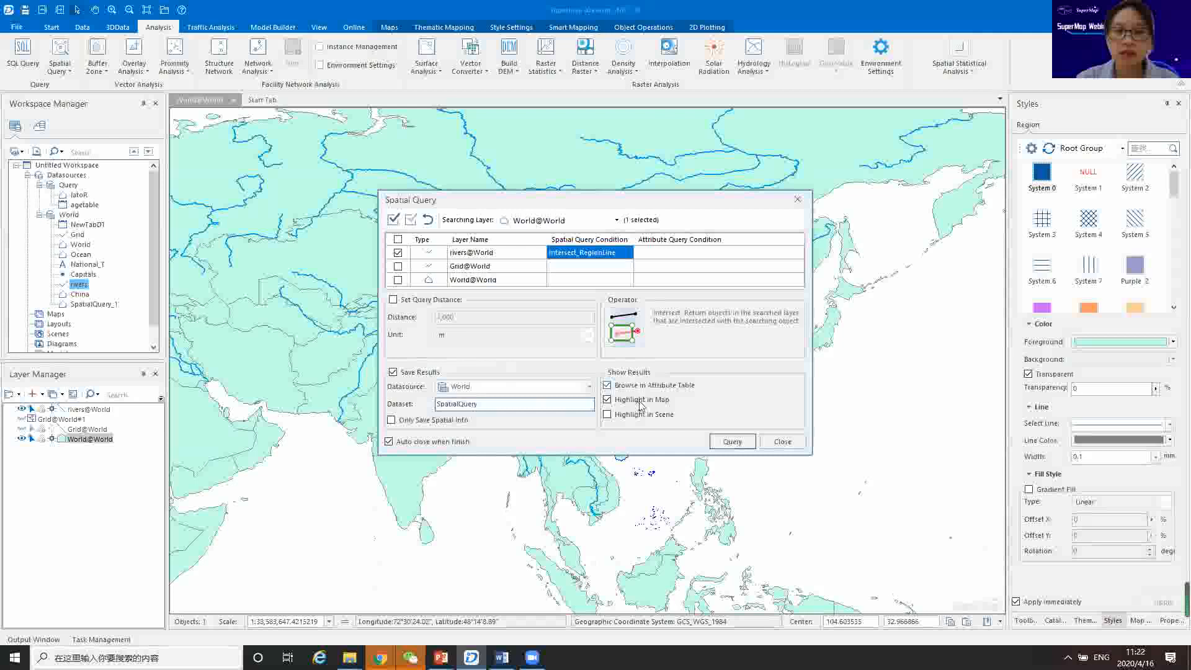
pyautogui.click(732, 441)
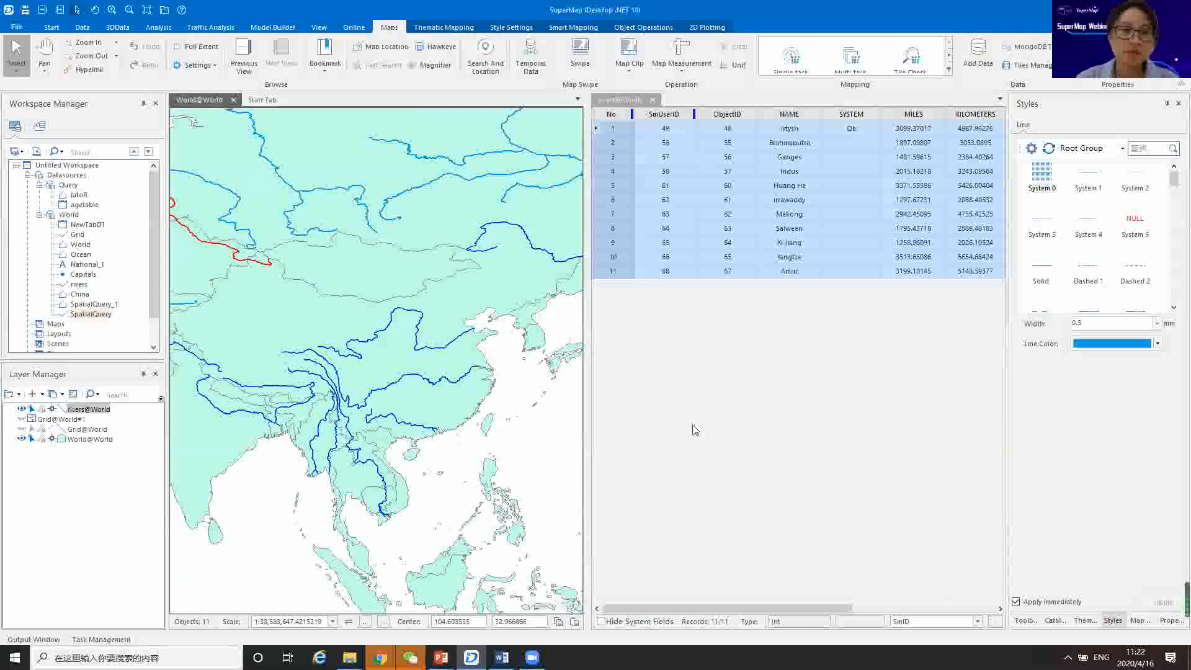
# Examine the rivers intersecting China on the map, including their stretches beyond the country's border.
pyautogui.moveTo(297, 380); pyautogui.dragTo(391, 358)
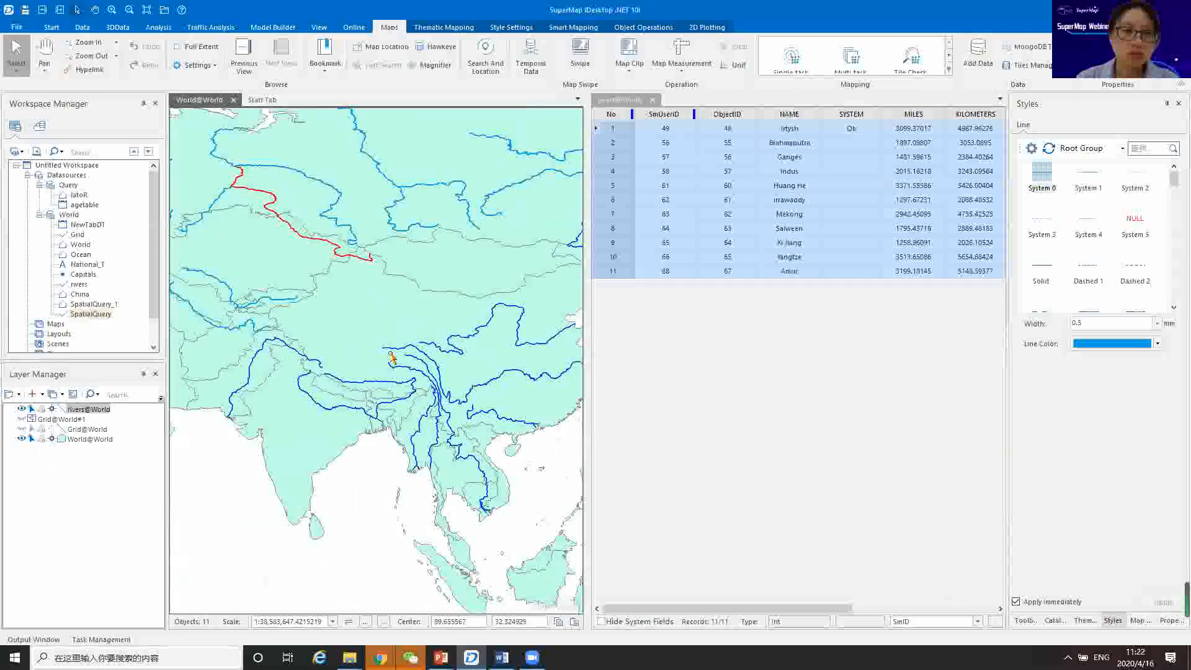
pyautogui.moveTo(451, 404); pyautogui.dragTo(360, 336)
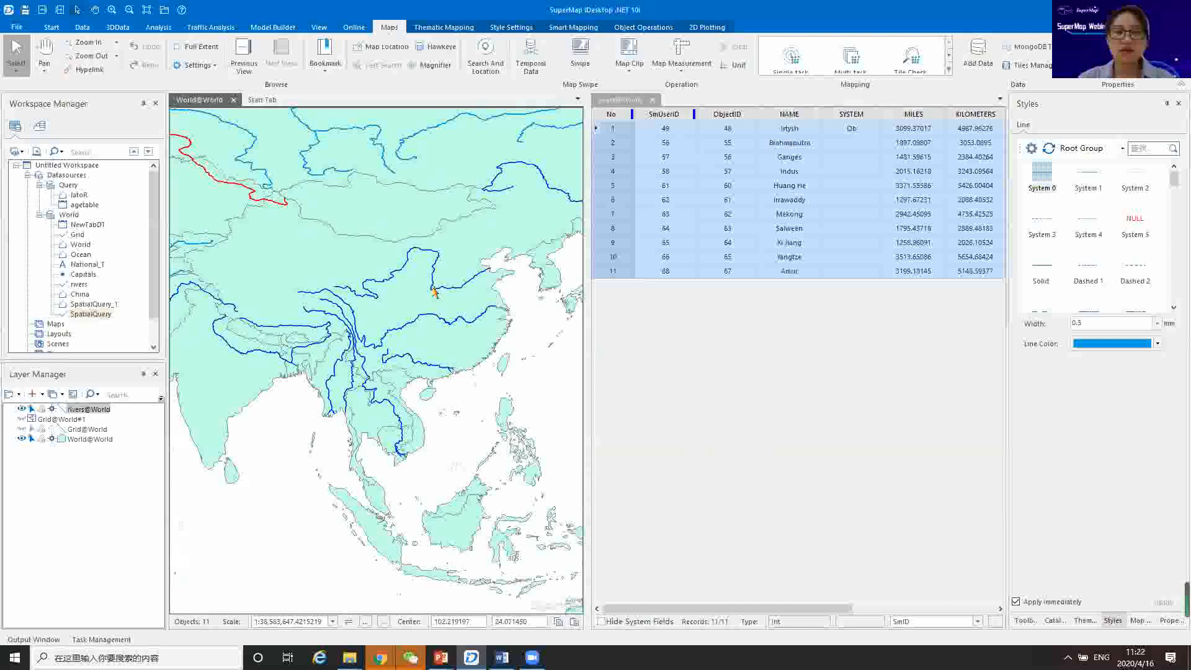
pyautogui.moveTo(274, 393); pyautogui.dragTo(352, 422)
pyautogui.moveTo(432, 375); pyautogui.dragTo(361, 412)
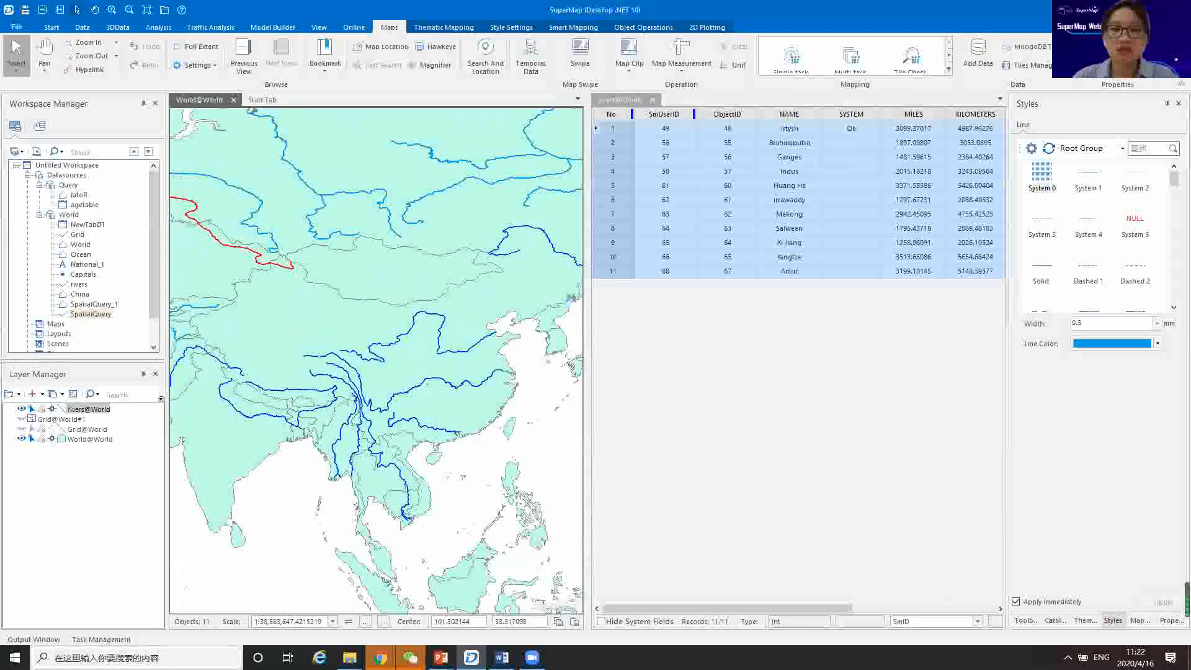
pyautogui.moveTo(461, 393); pyautogui.dragTo(522, 362)
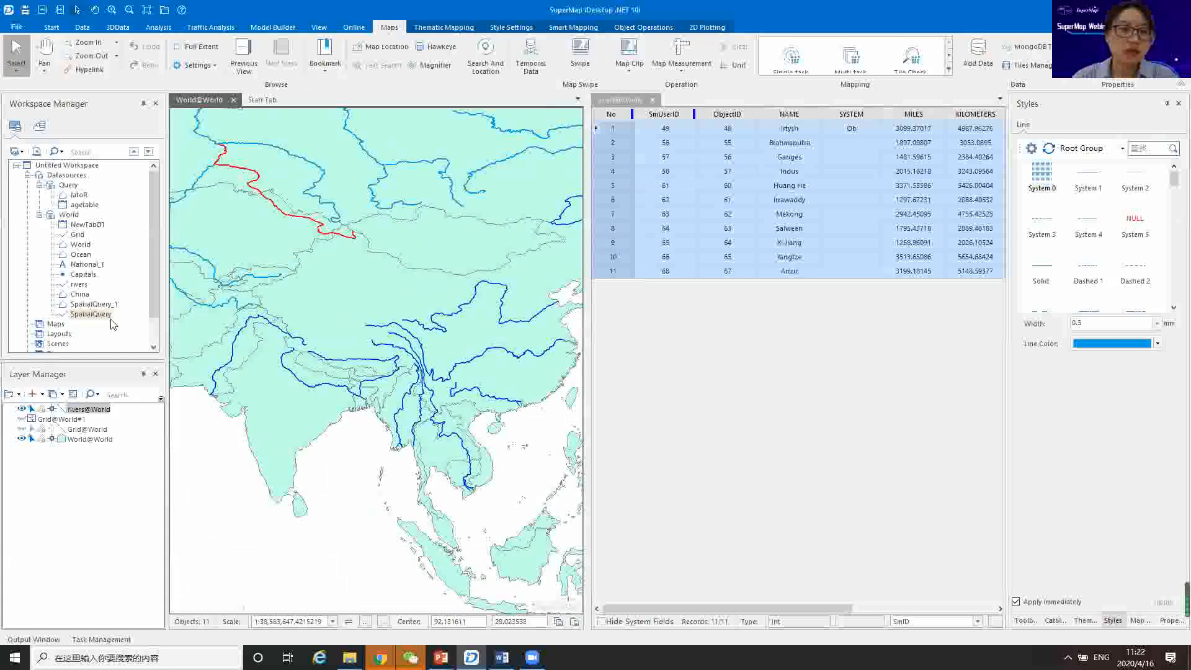
# Open the SpatialQuery dataset in a new map and widen the map view beside the attribute table.
pyautogui.doubleClick(87, 315)
pyautogui.moveTo(360, 362); pyautogui.dragTo(431, 331)
pyautogui.moveTo(594, 325); pyautogui.dragTo(797, 324)
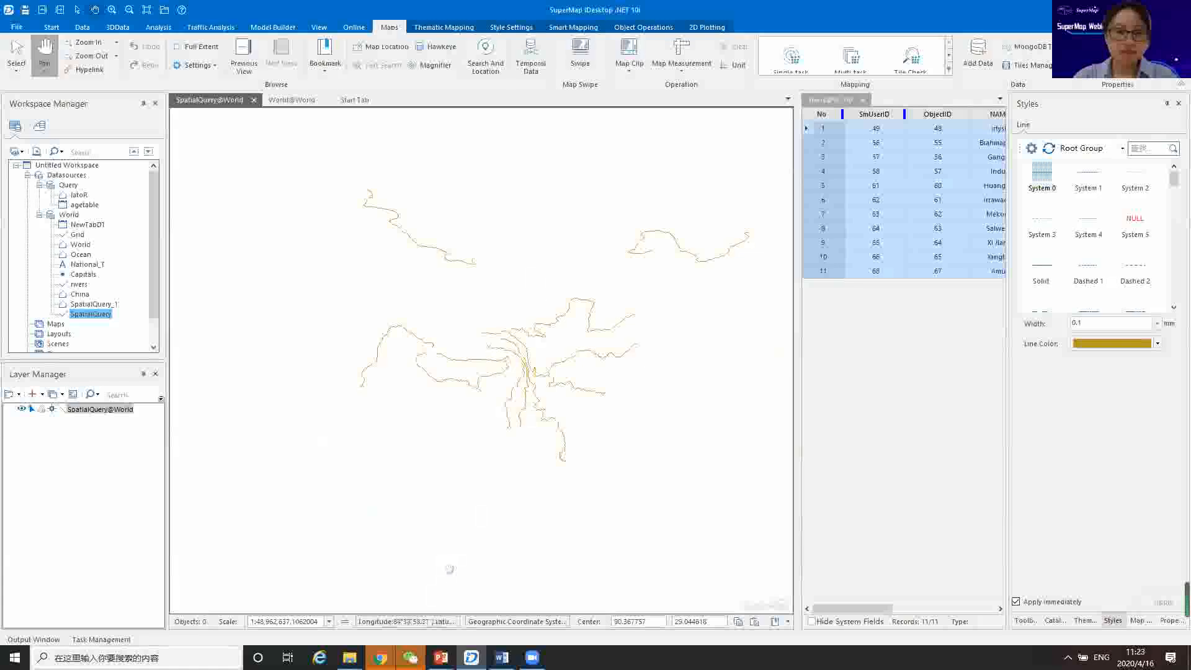
# Switch to the PowerPoint slide show and advance from the Exercise slide to the SQL Query slide.
pyautogui.moveTo(442, 656)
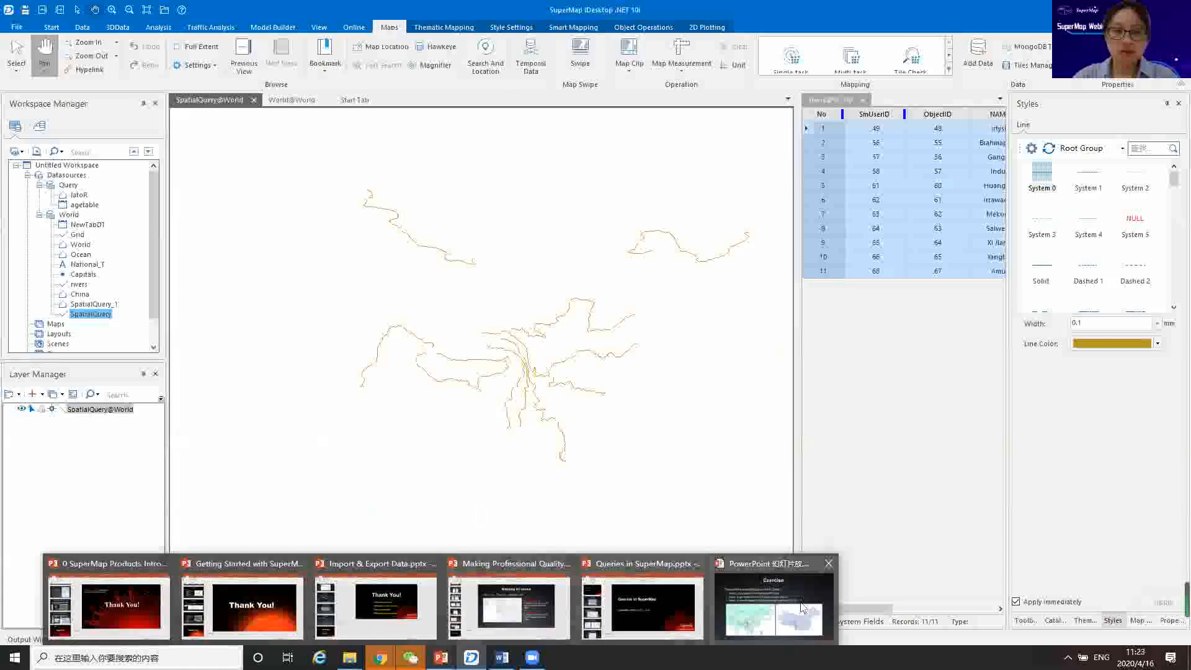
pyautogui.click(773, 605)
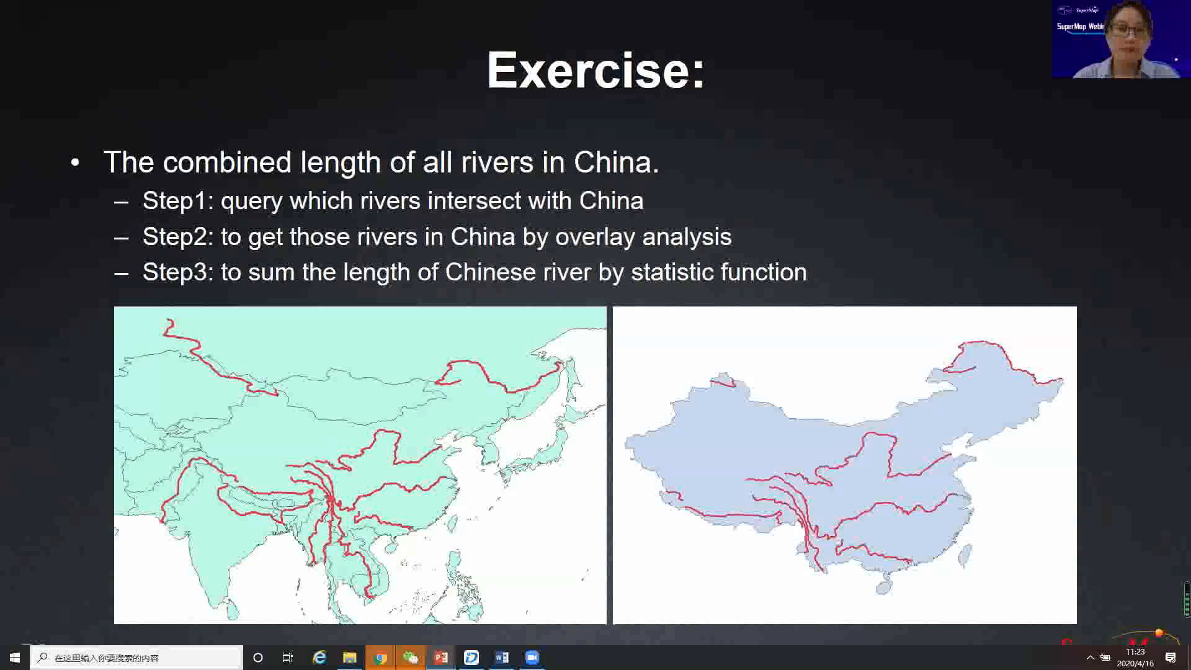
pyautogui.press('Right')
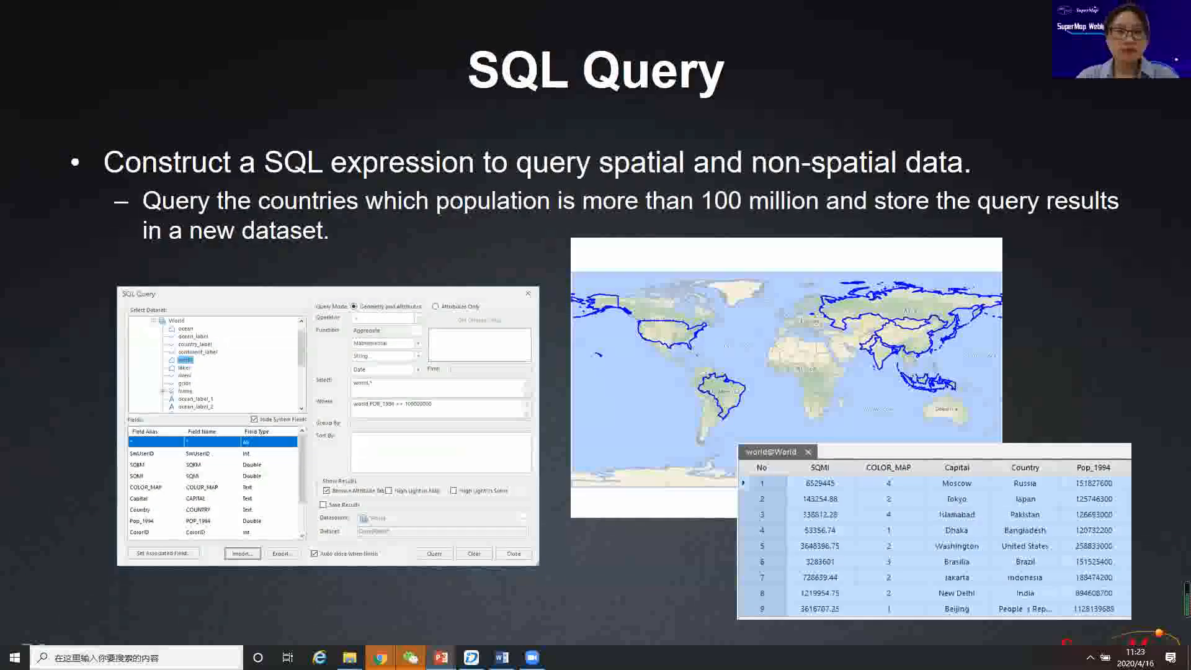
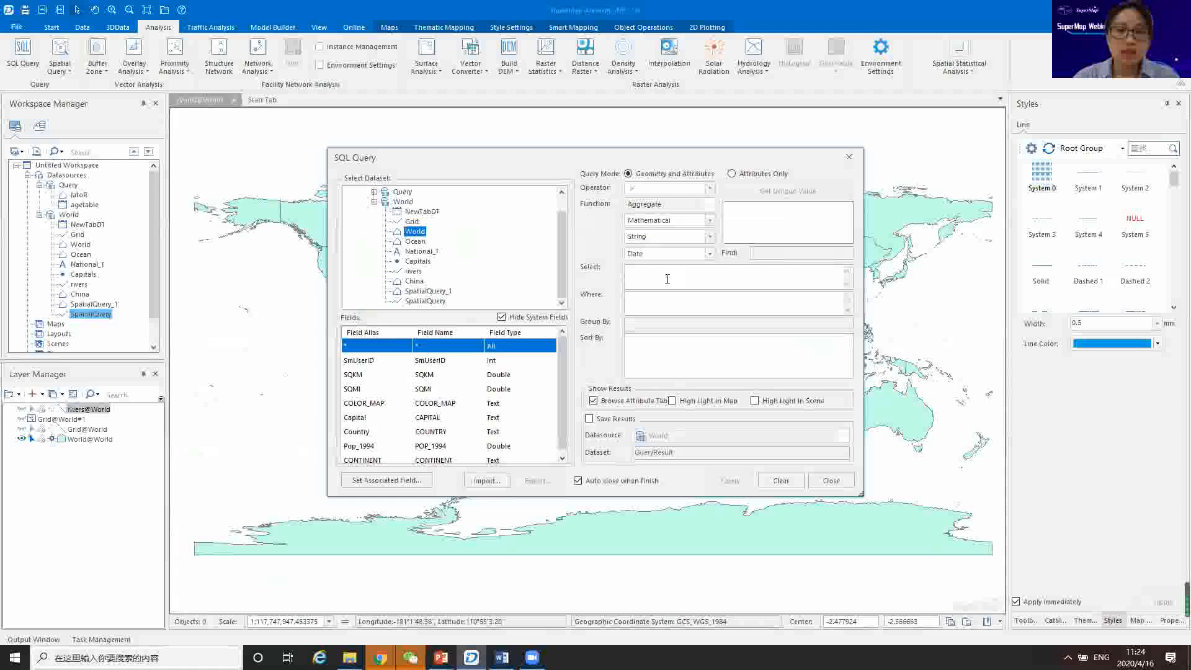
# Set the World dataset's SQL query to return the World.COUNTRY and World.POP_1994 fields.
pyautogui.click(639, 276)
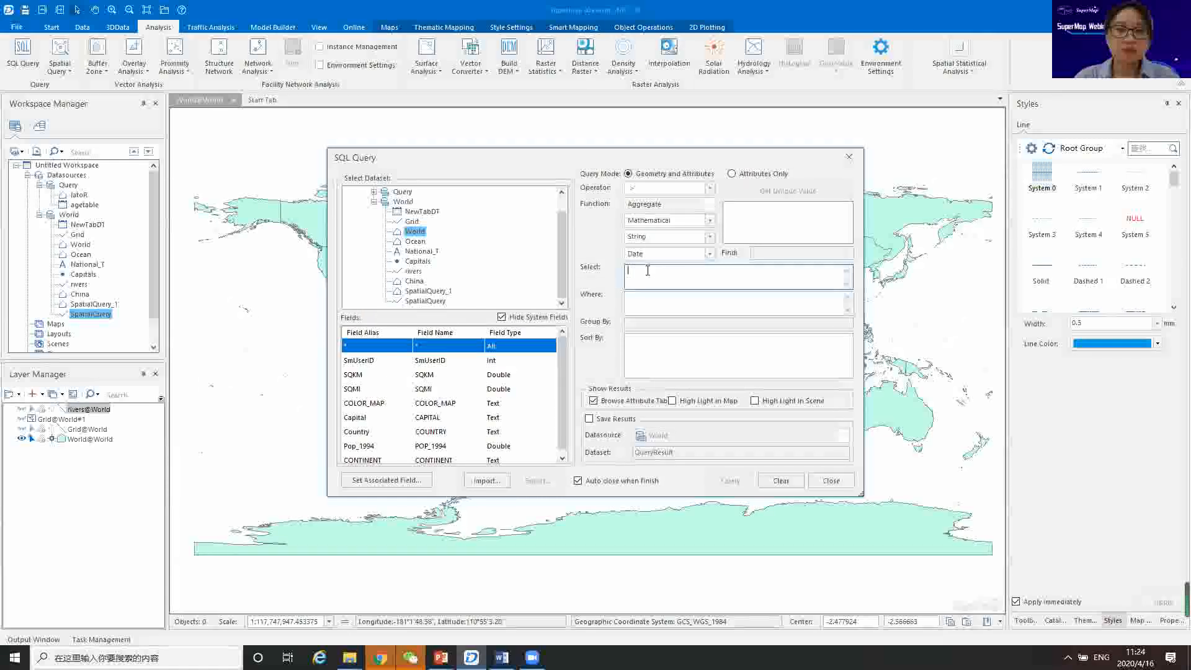
pyautogui.scroll(-1, 427, 394)
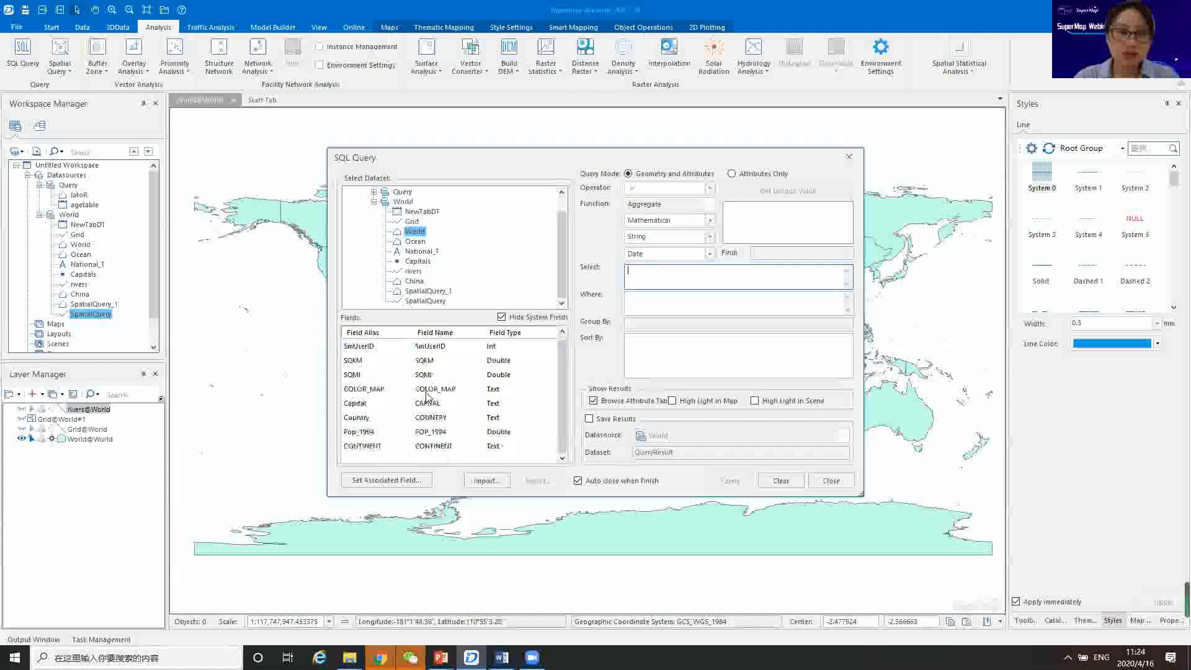
pyautogui.scroll(1, 374, 416)
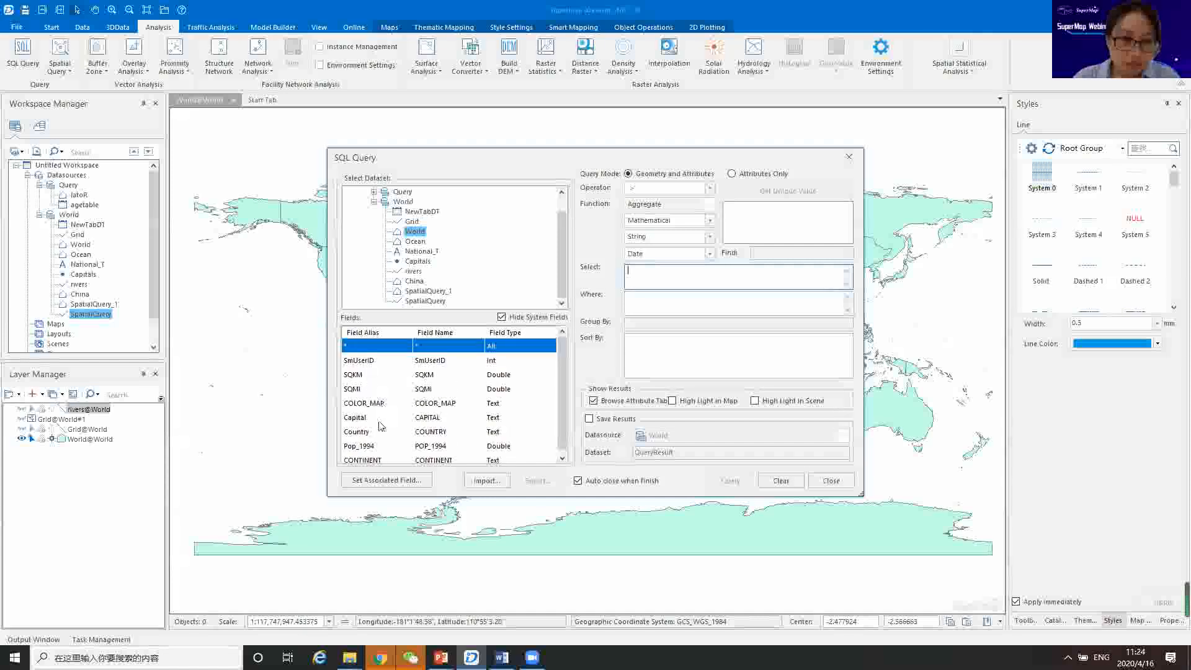
pyautogui.doubleClick(363, 431)
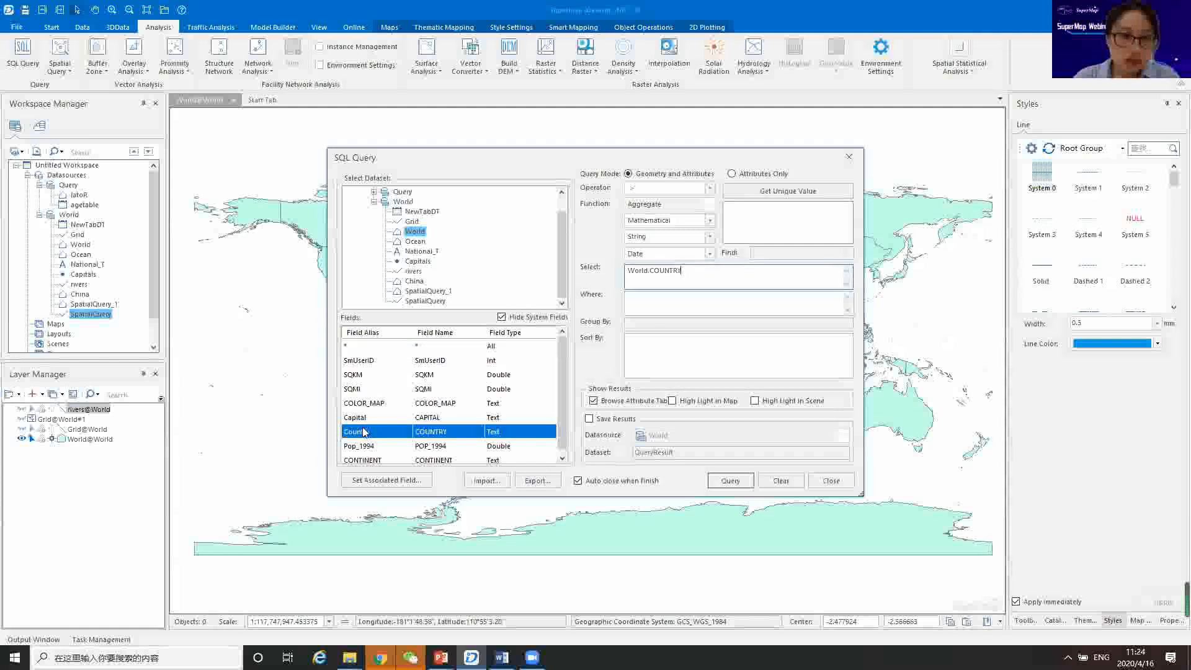
pyautogui.doubleClick(362, 447)
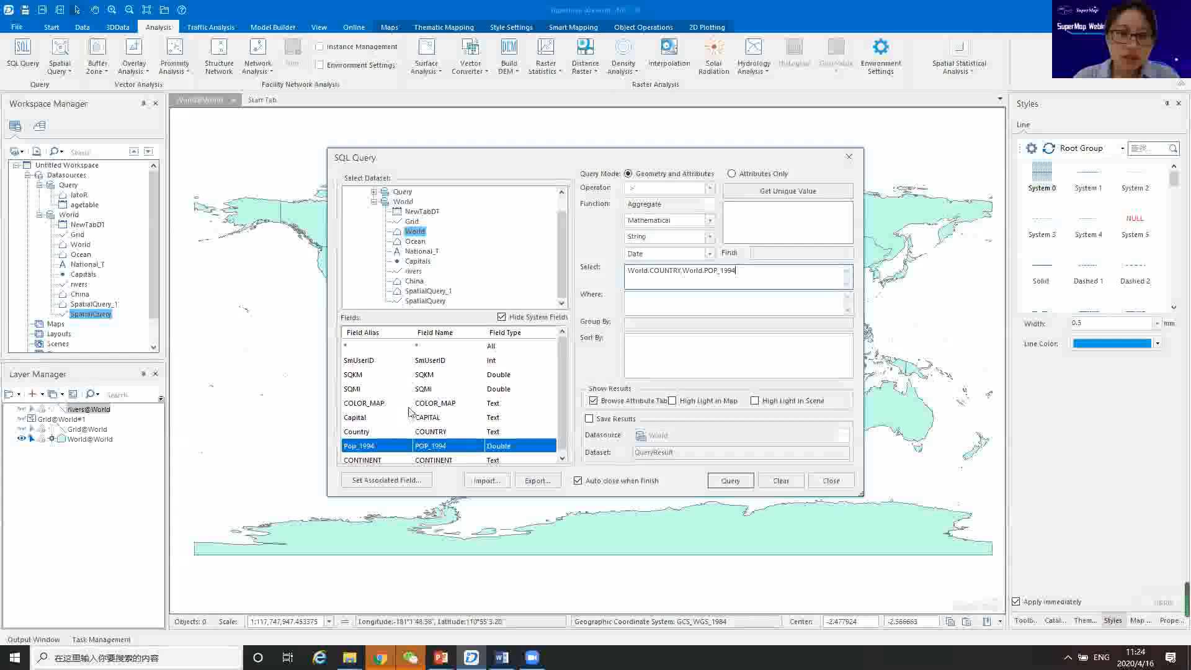
# Filter the query with World.POP_1994>1000000 and run it, saving the results as QueryResult in the World datasource.
pyautogui.click(658, 301)
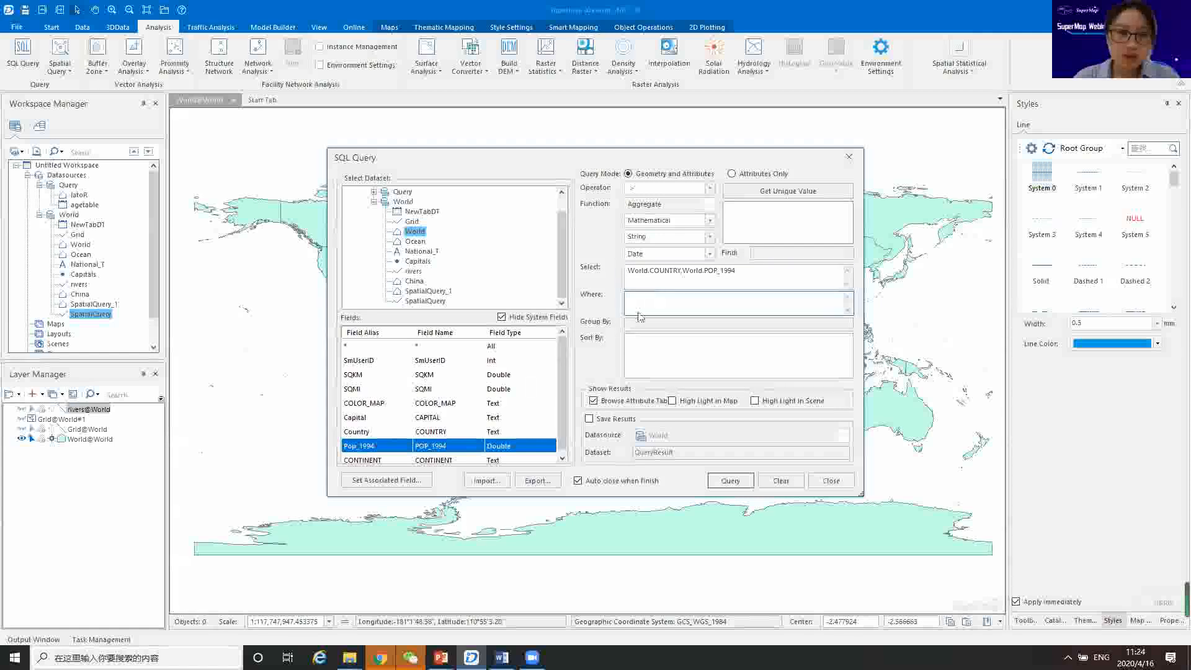
pyautogui.scroll(-1, 386, 425)
pyautogui.doubleClick(372, 433)
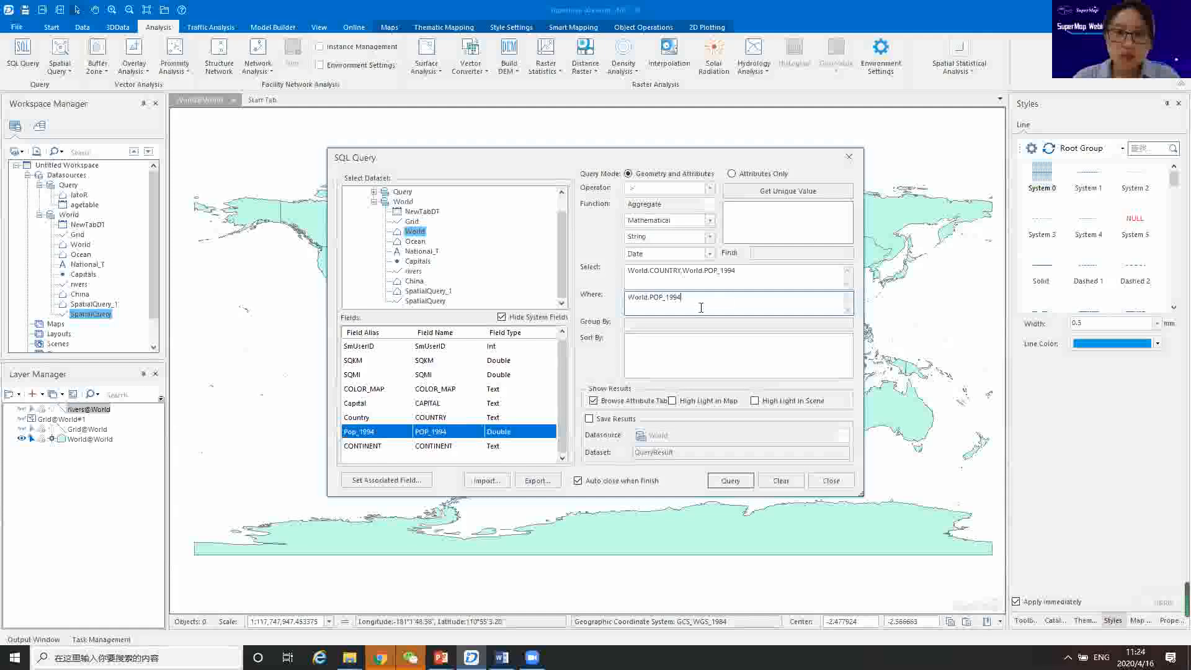
pyautogui.write('> 1000000')
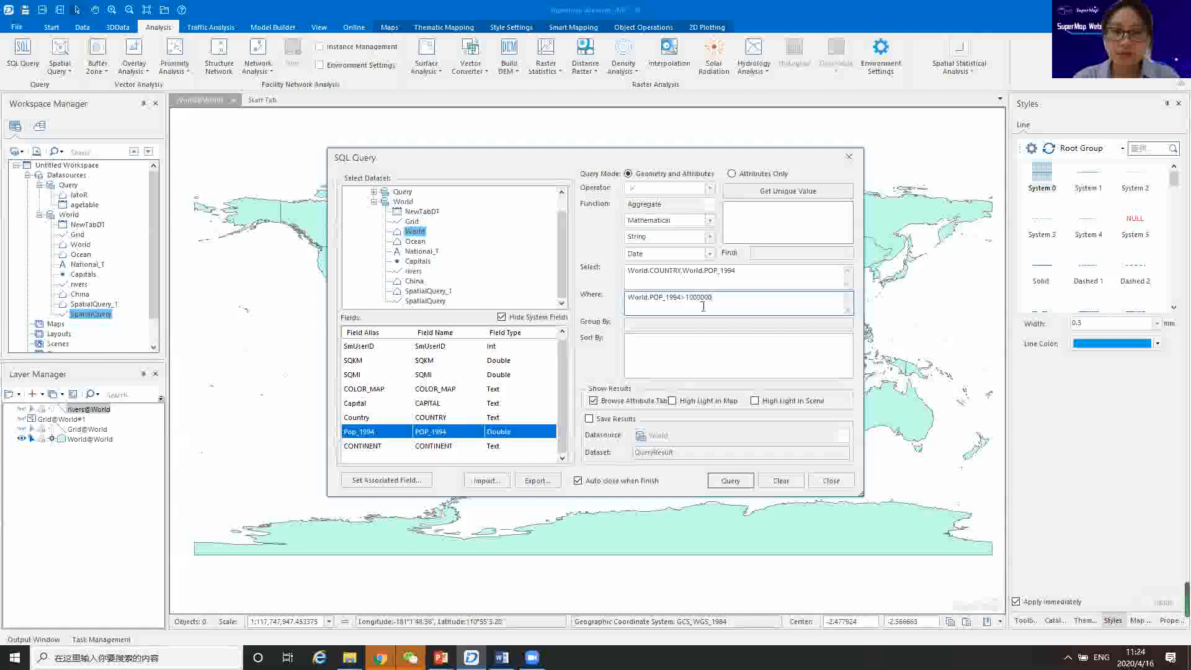
pyautogui.click(588, 419)
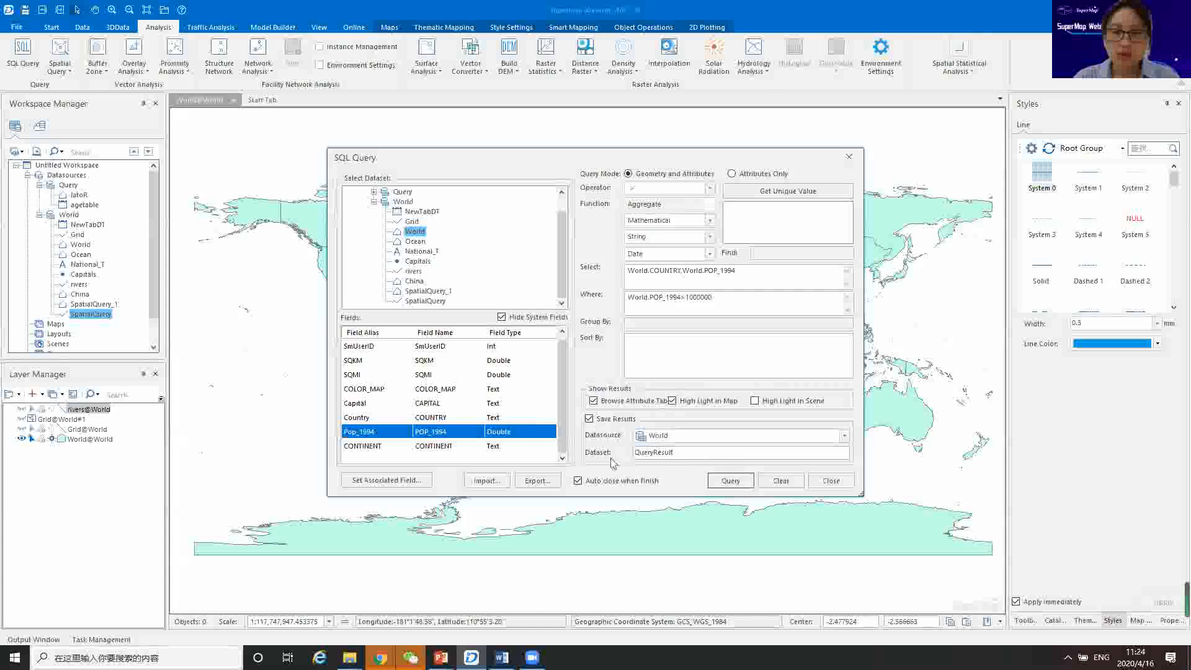
pyautogui.click(735, 483)
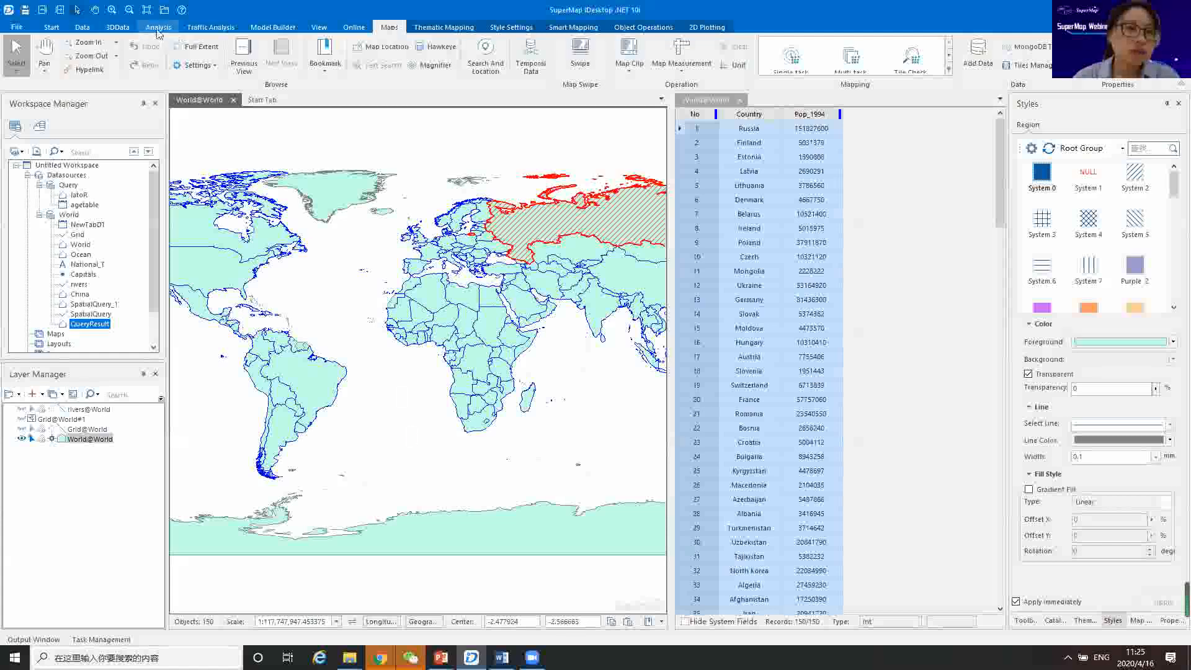
# Close the query result table and start a new SQL query on the World dataset.
pyautogui.click(739, 99)
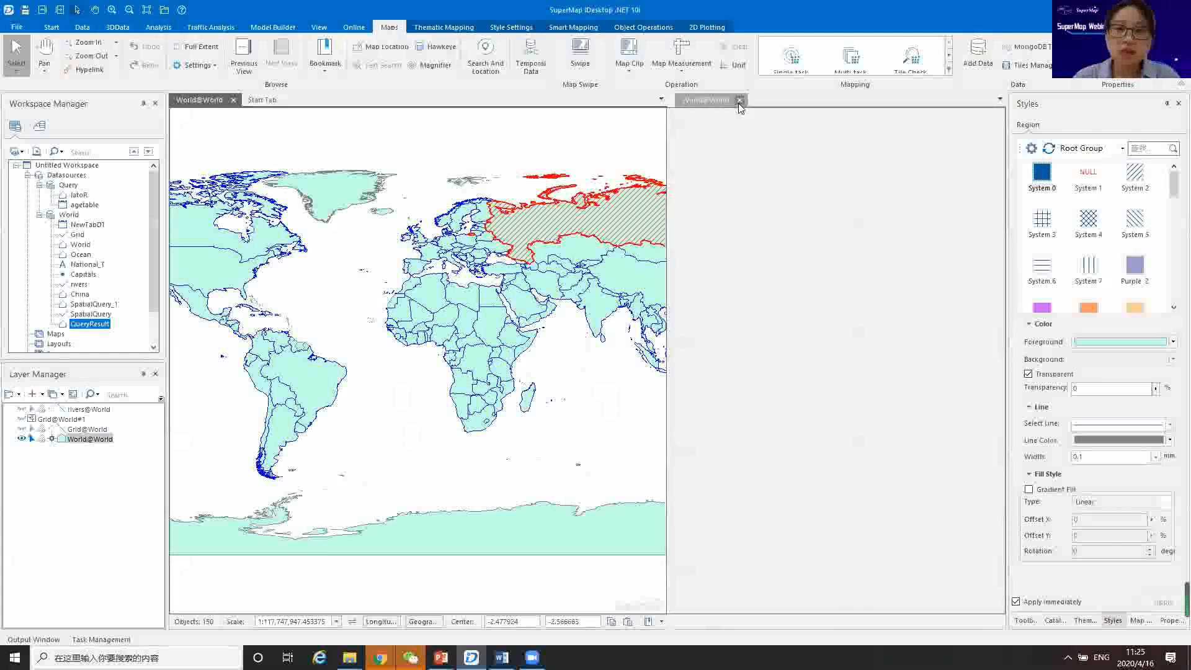
pyautogui.click(475, 313)
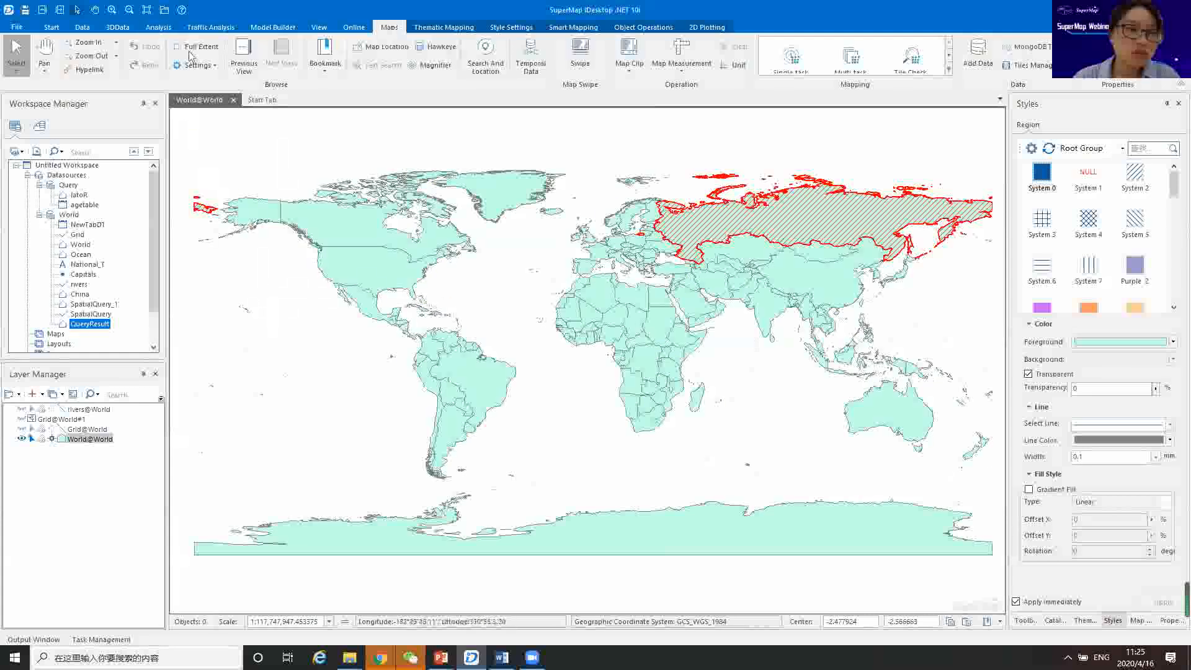
pyautogui.click(160, 28)
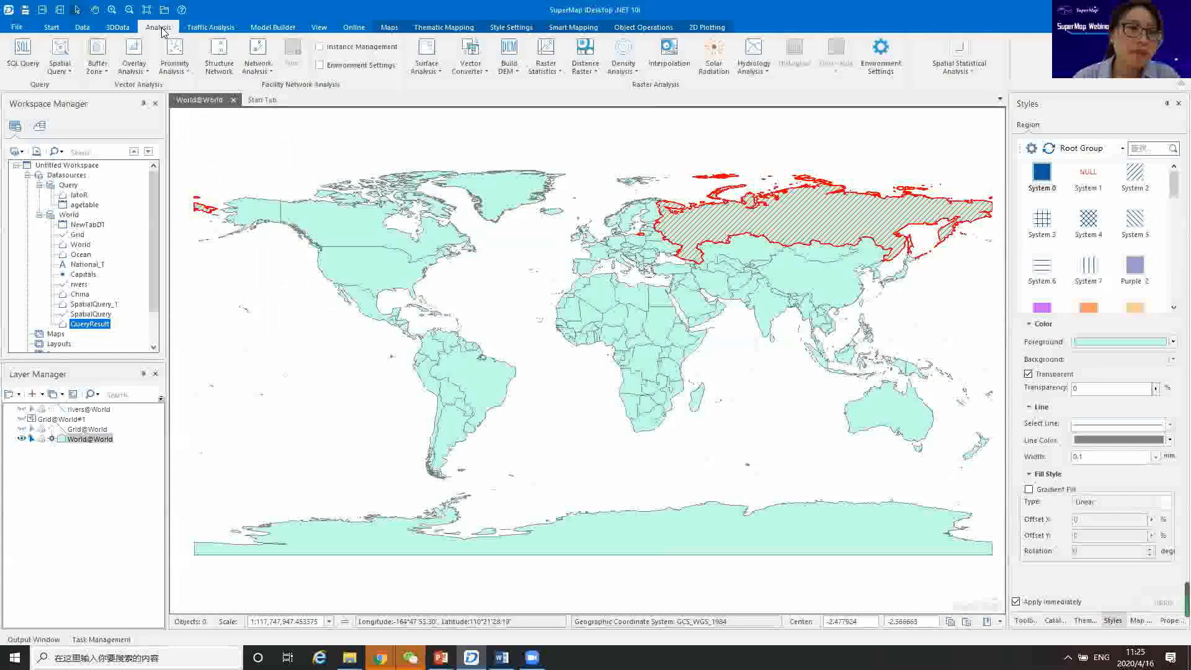
pyautogui.click(22, 54)
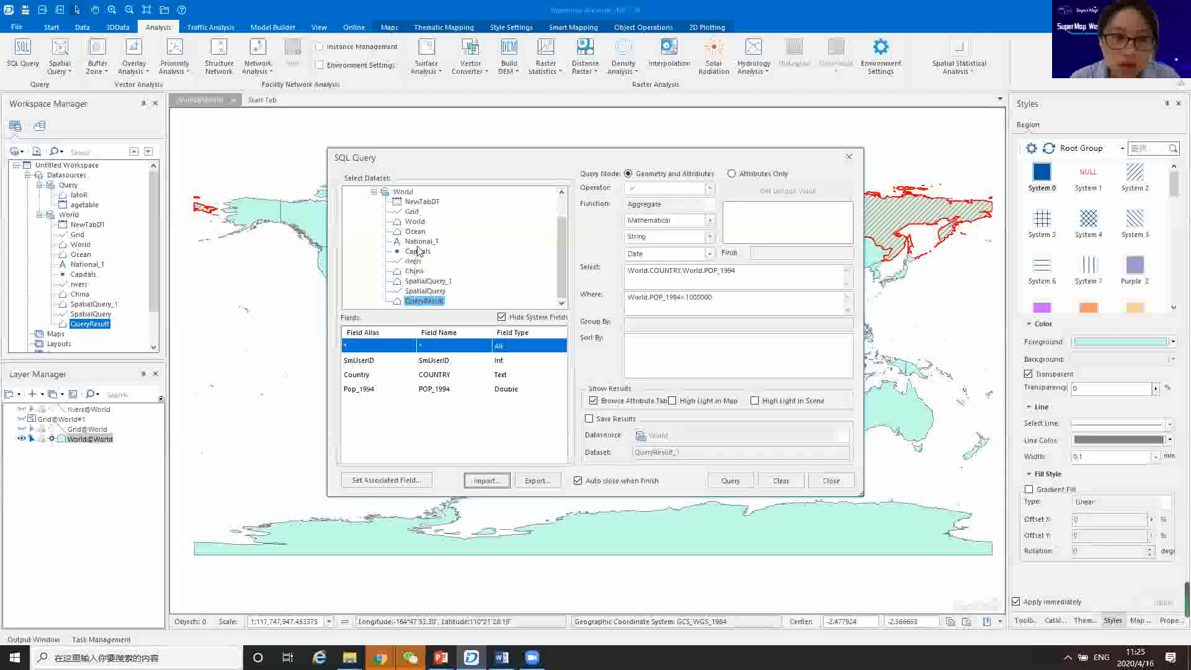
pyautogui.click(414, 222)
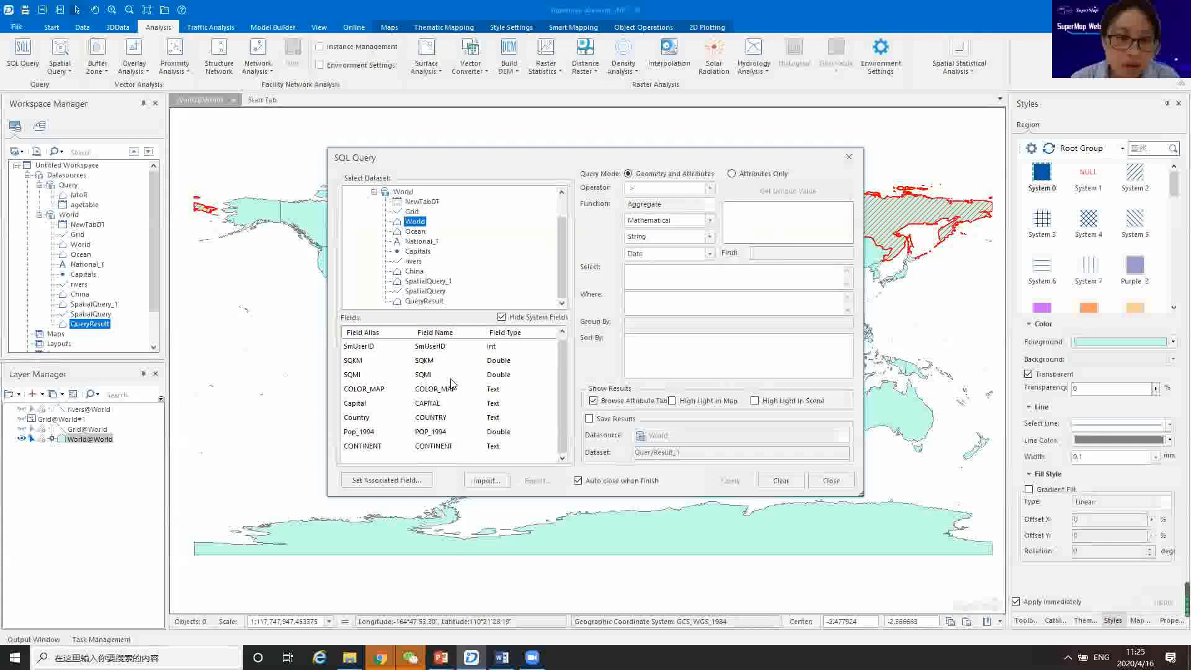
# Choose World.COUNTRY and World.POP_1994 as the output fields of the new SQL query.
pyautogui.click(381, 432)
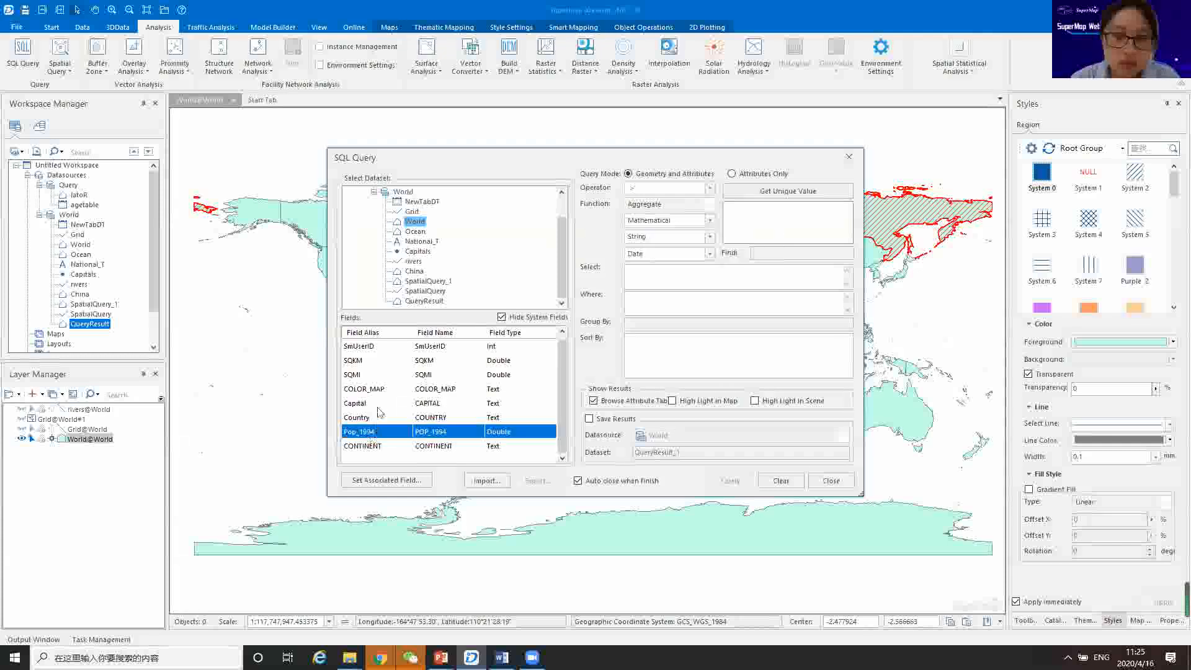
pyautogui.click(651, 276)
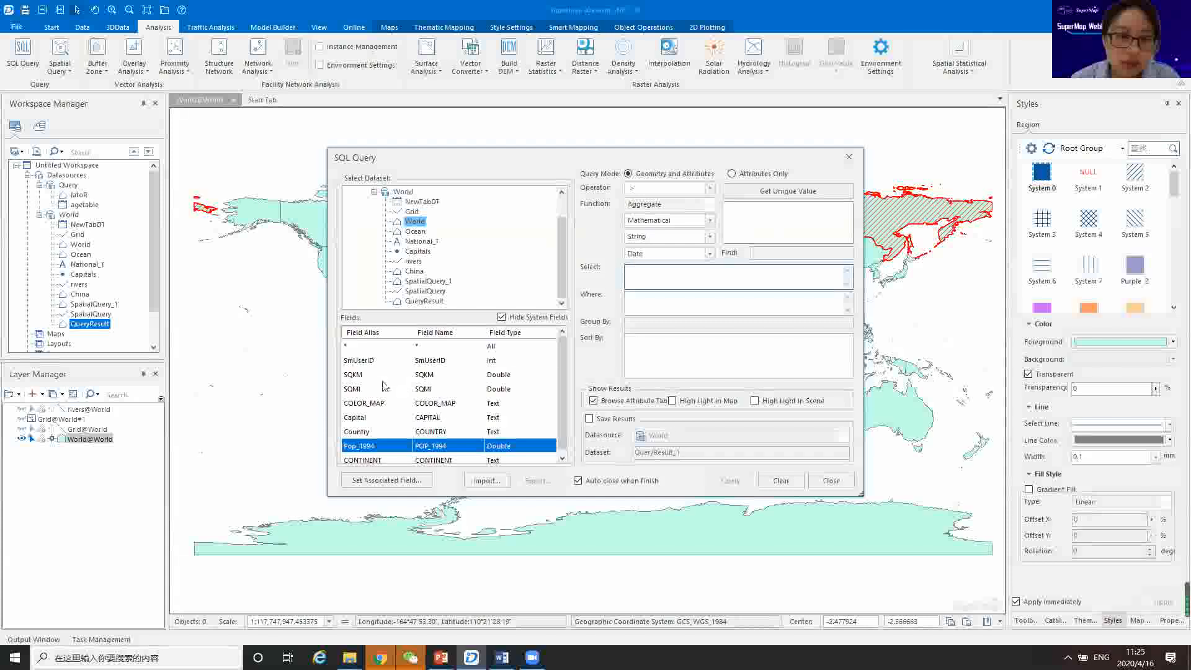
pyautogui.doubleClick(360, 431)
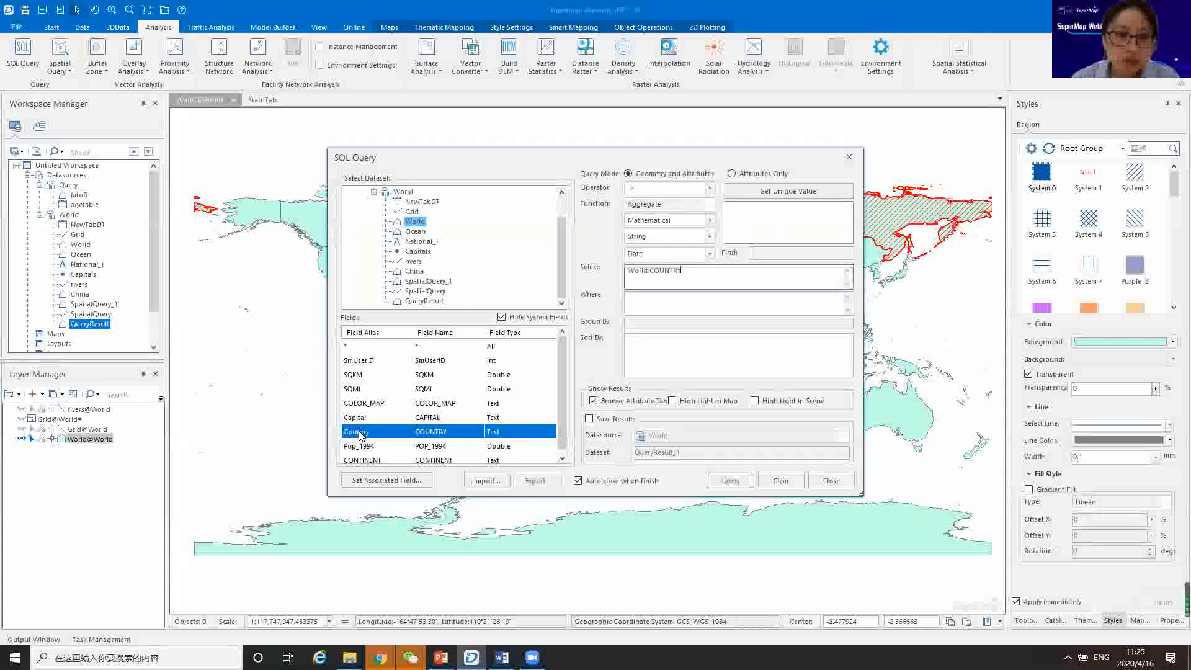
pyautogui.doubleClick(364, 446)
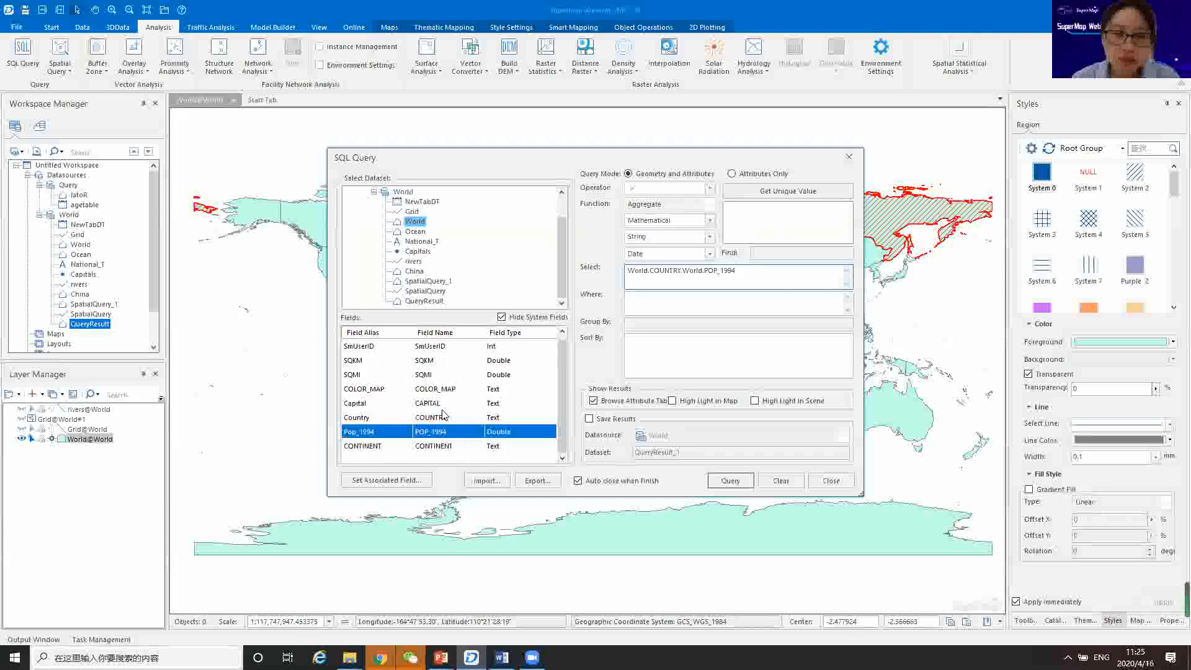
# Put World.POP_1994 in the filter condition and list the field's unique values through to the largest ones.
pyautogui.click(654, 307)
pyautogui.doubleClick(368, 432)
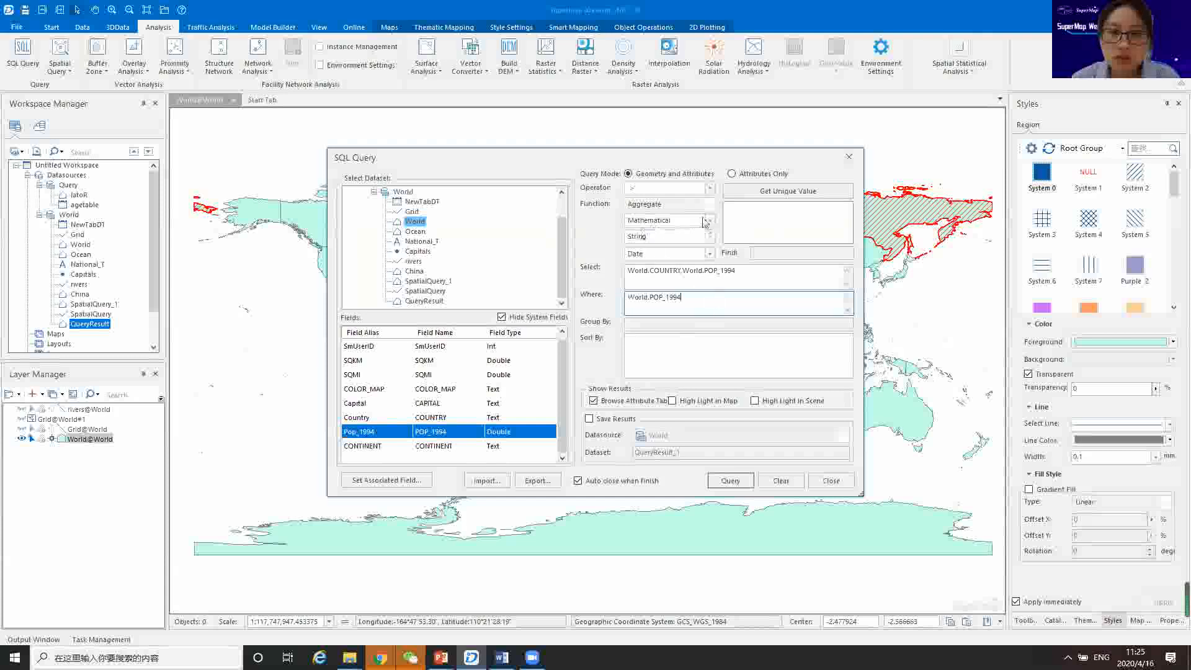
pyautogui.click(709, 193)
pyautogui.click(709, 193)
pyautogui.click(786, 196)
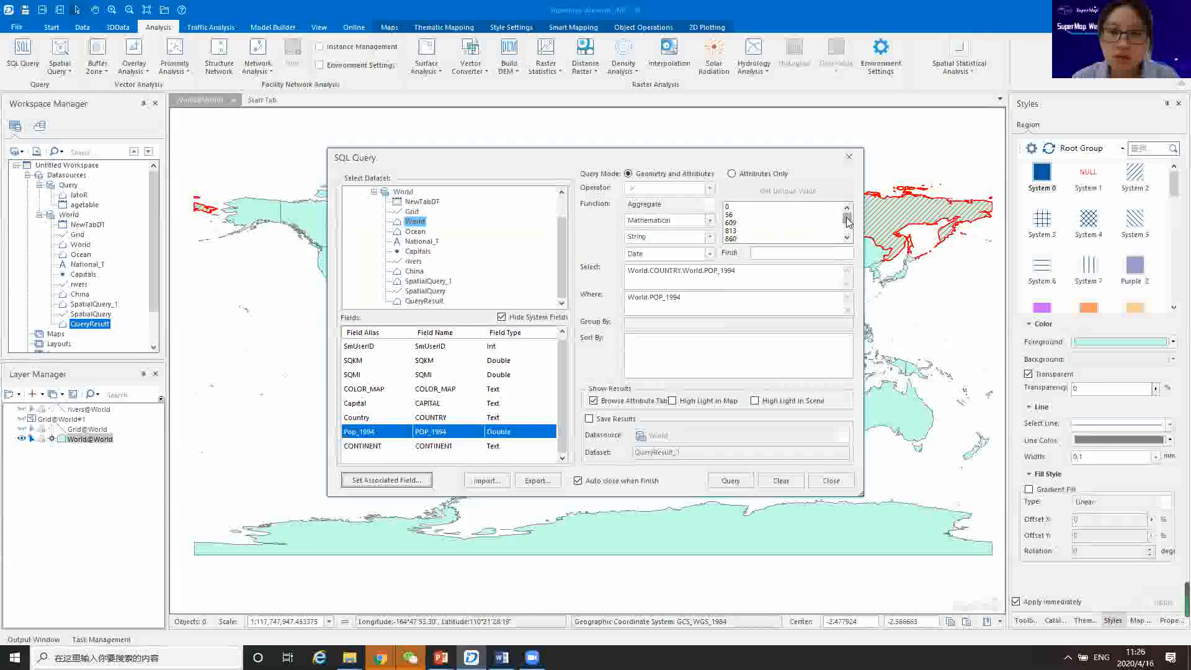
pyautogui.moveTo(847, 218); pyautogui.dragTo(848, 235)
# Complete the filter condition as World.POP_1994>1000000.
pyautogui.click(705, 299)
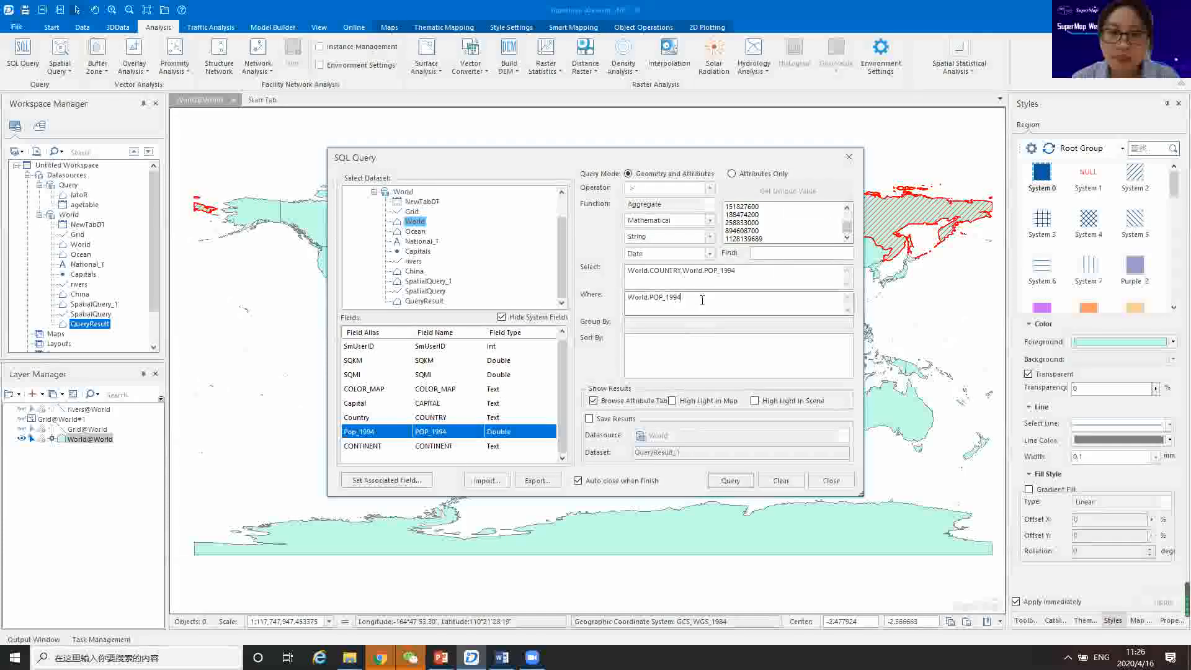
pyautogui.write('>')
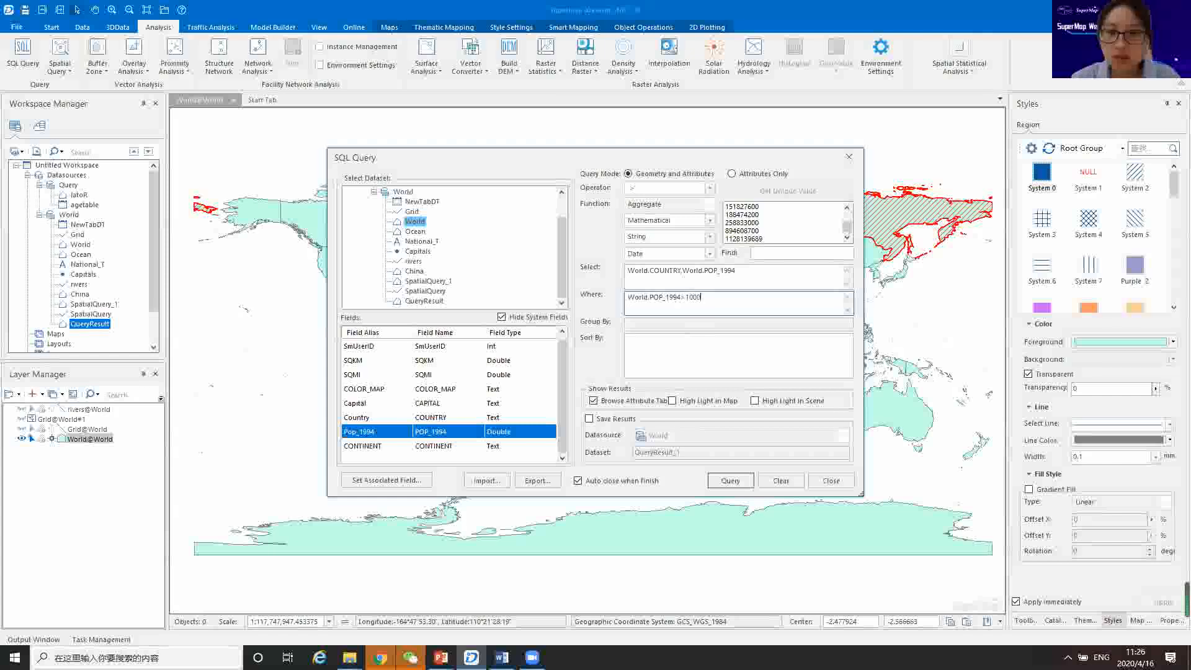
pyautogui.write('1000000')
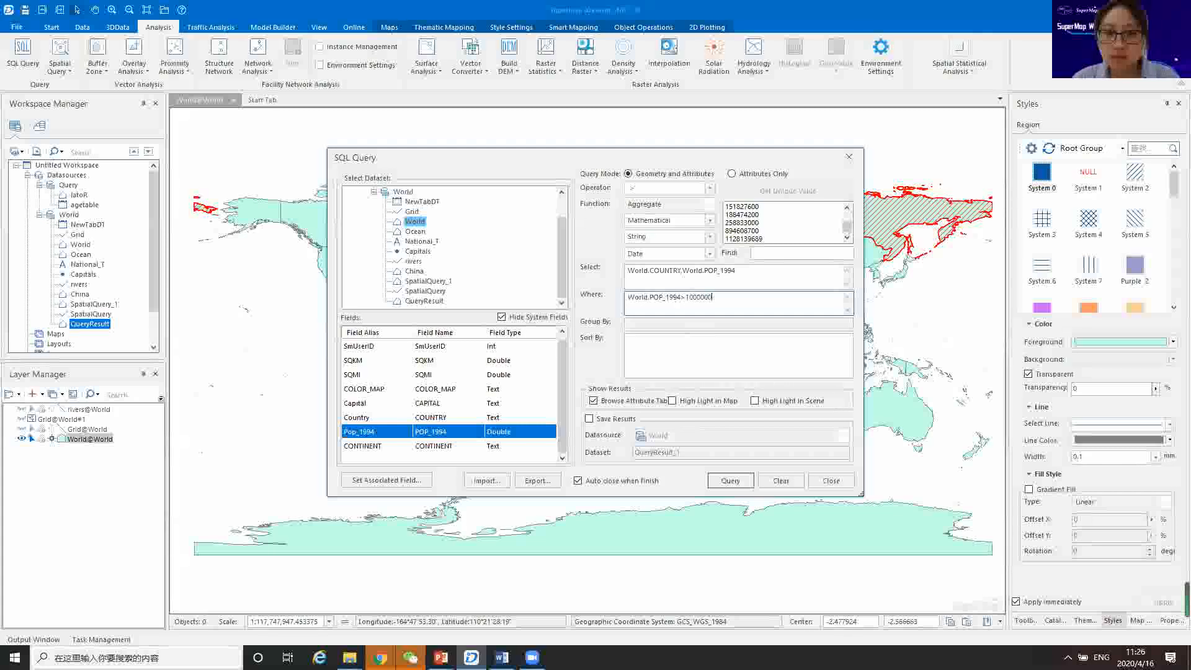
# Run the SQL query with its results shown in an attribute table and highlighted in the map, without saving them.
pyautogui.click(673, 401)
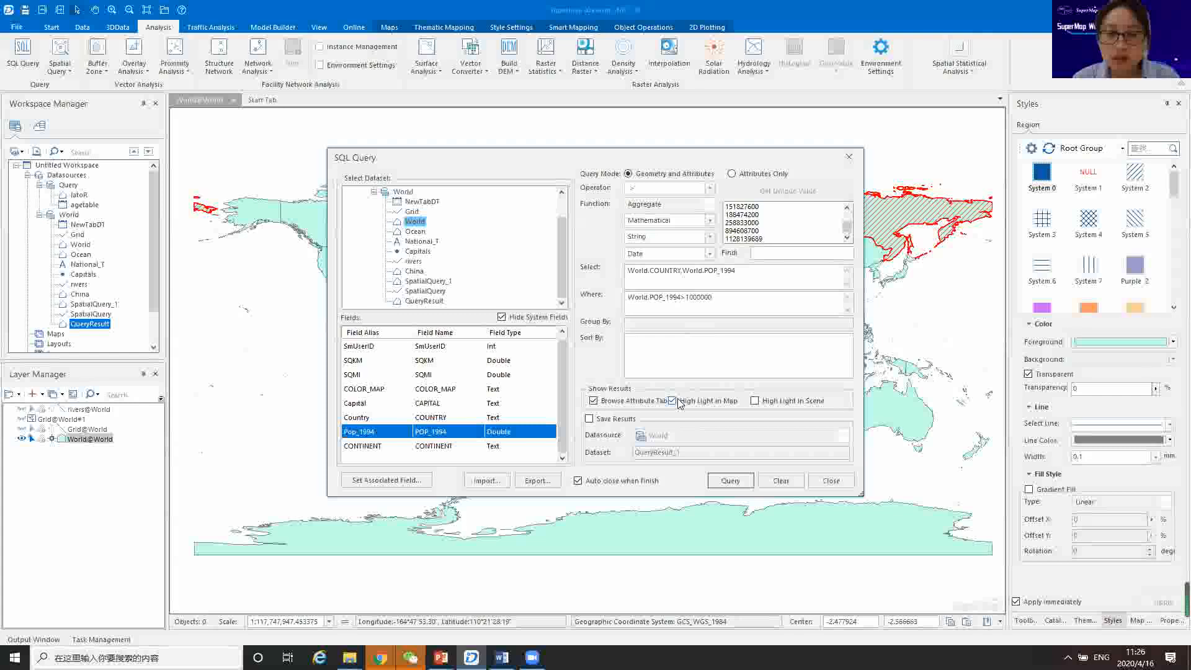
pyautogui.click(731, 481)
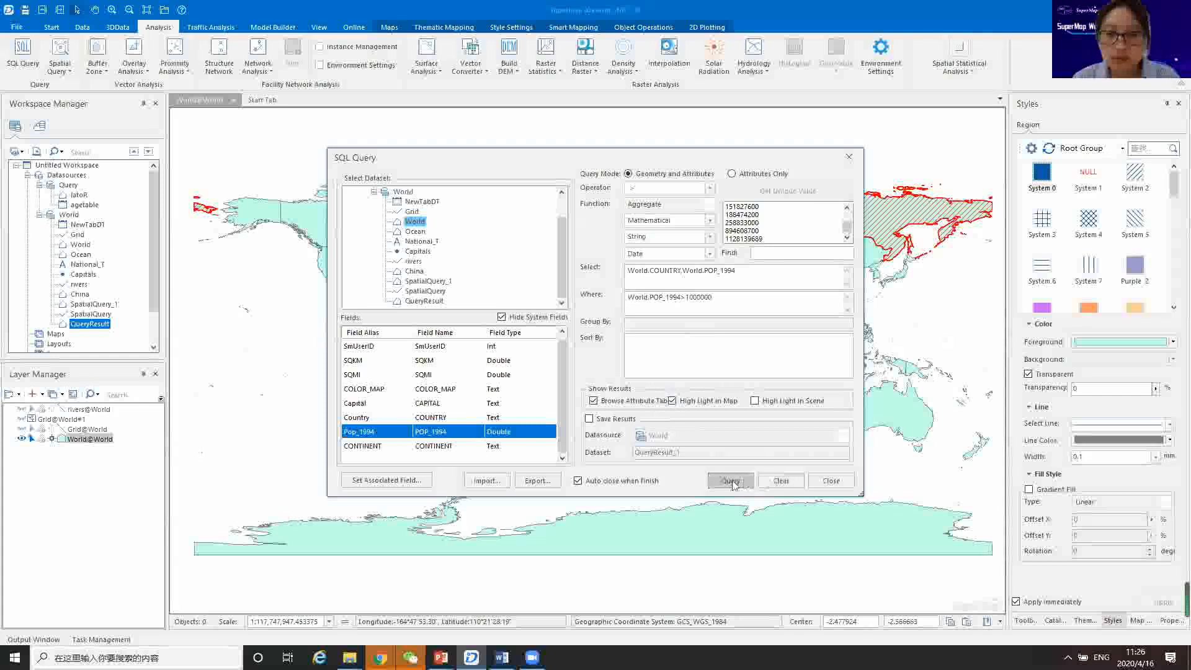
pyautogui.click(732, 481)
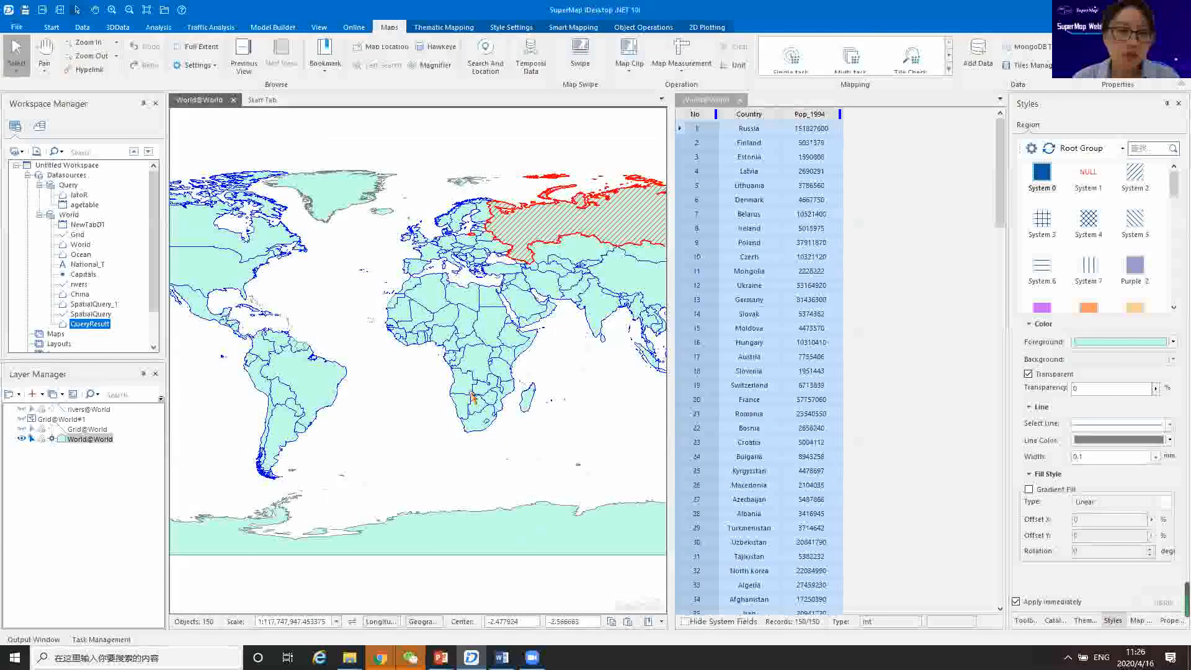
pyautogui.click(408, 426)
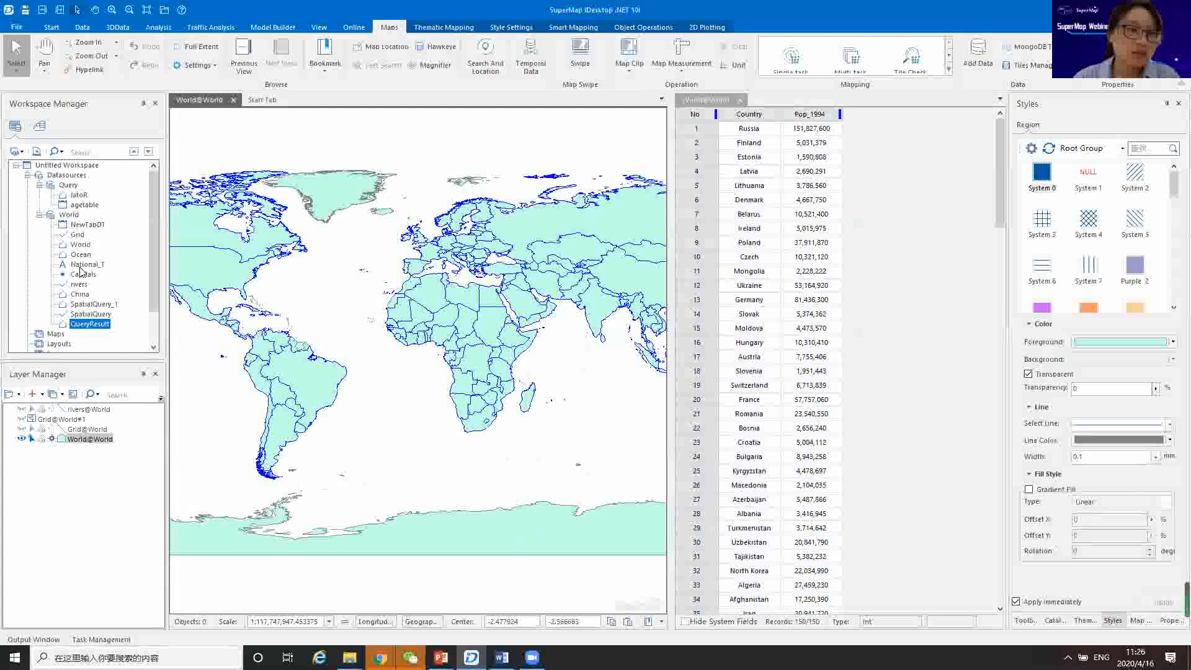
# Browse the World dataset's attribute table and check the countries' Pop_1994 values.
pyautogui.rightClick(80, 248)
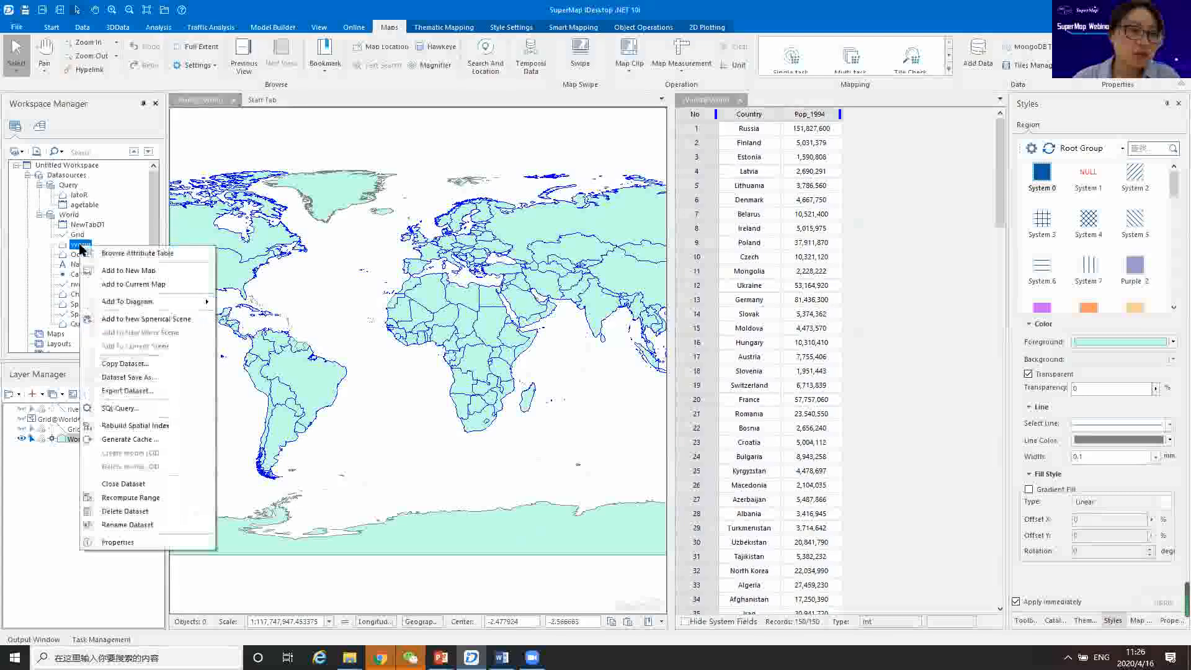
pyautogui.click(122, 252)
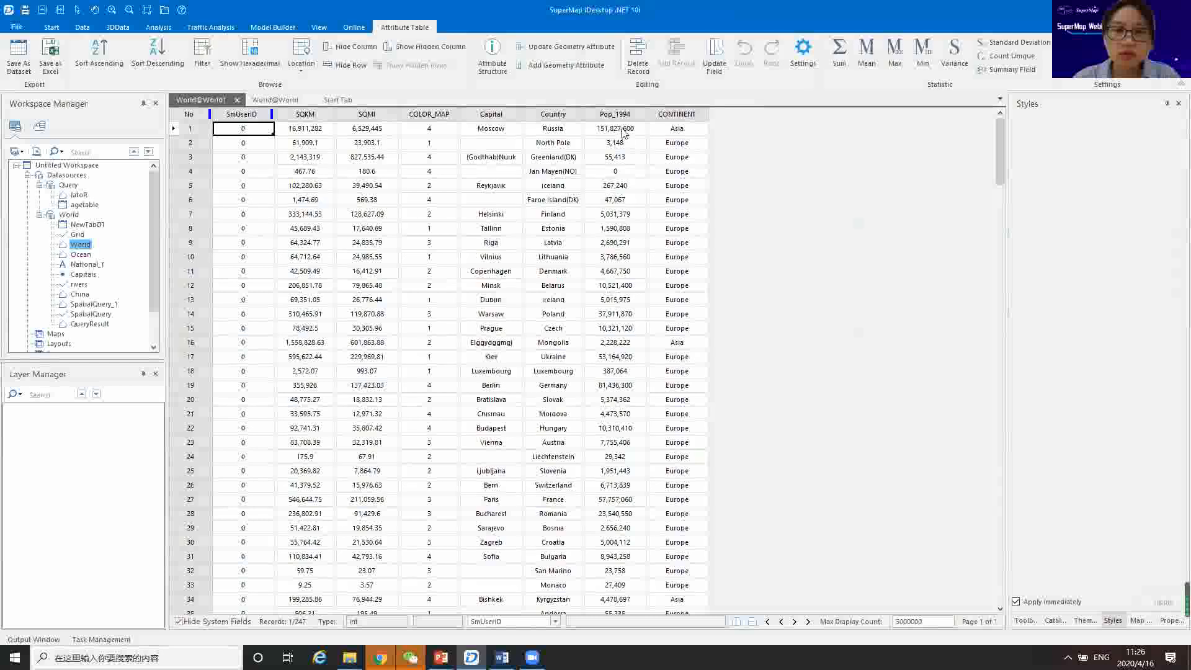
pyautogui.scroll(-1, 617, 304)
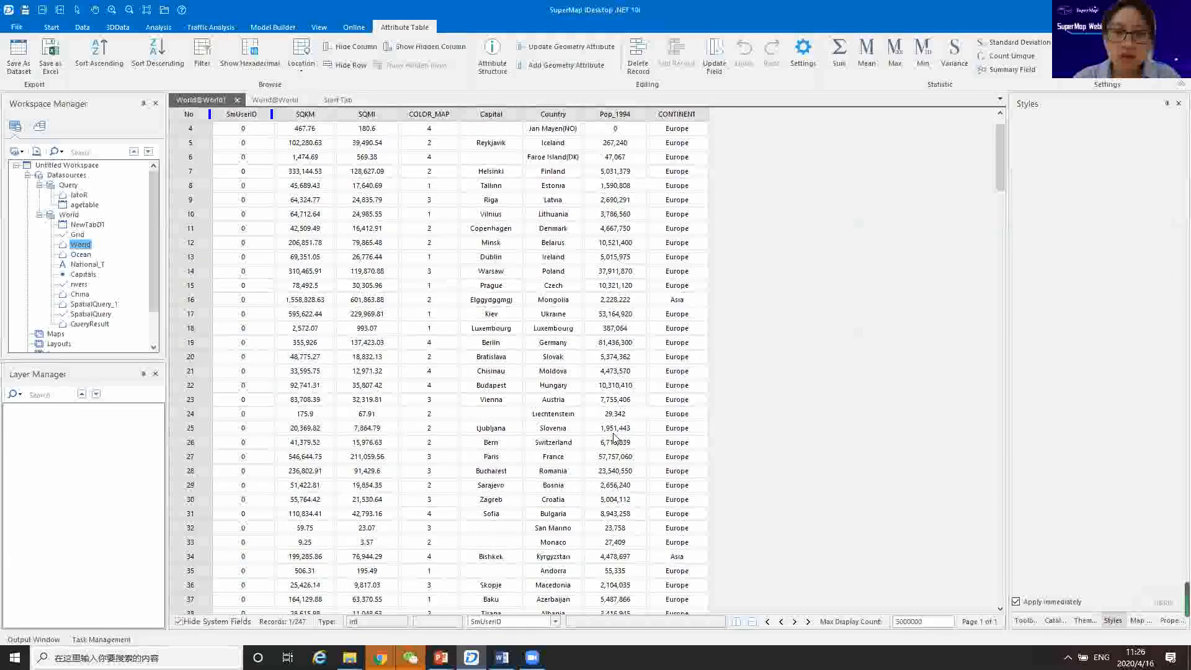
# Select the Pop_1994 column, close the extra side panels, and inspect the POP_1994 field in the World dataset's attribute structure.
pyautogui.click(615, 114)
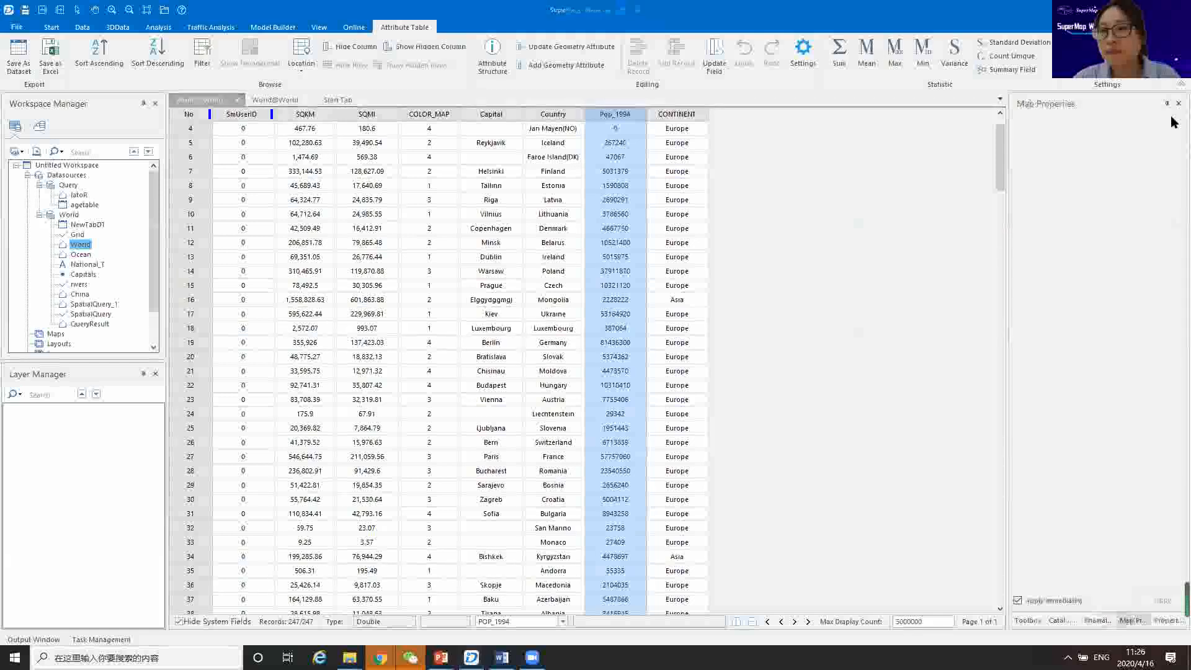
pyautogui.click(1177, 103)
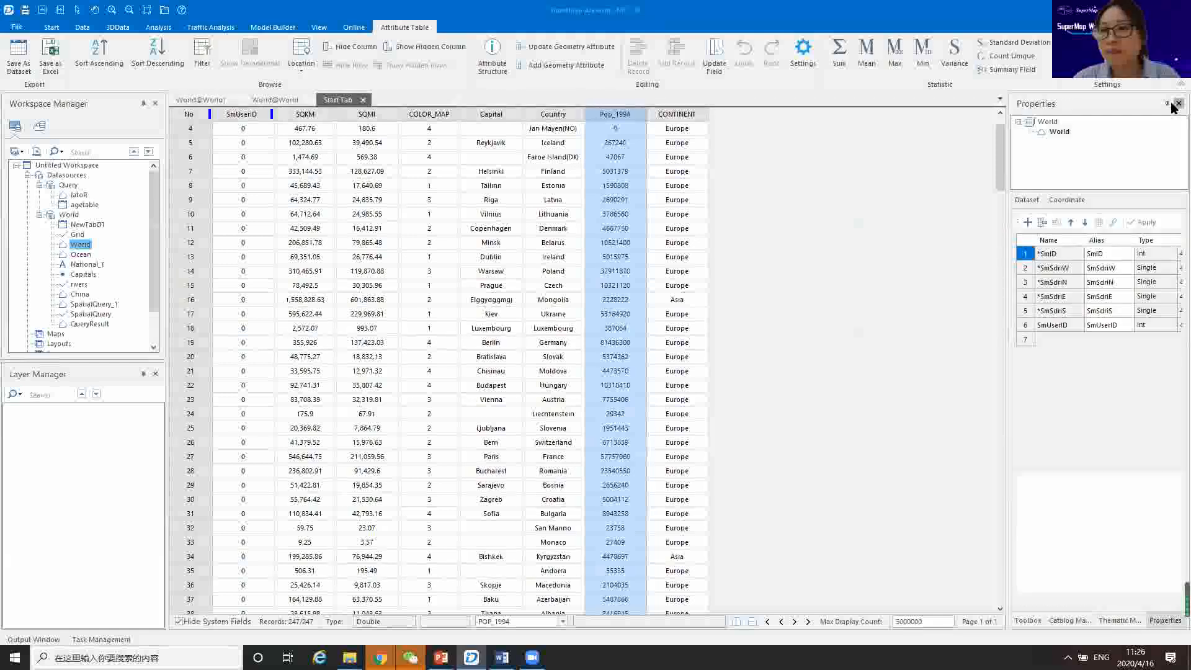
pyautogui.click(1176, 104)
pyautogui.click(1177, 104)
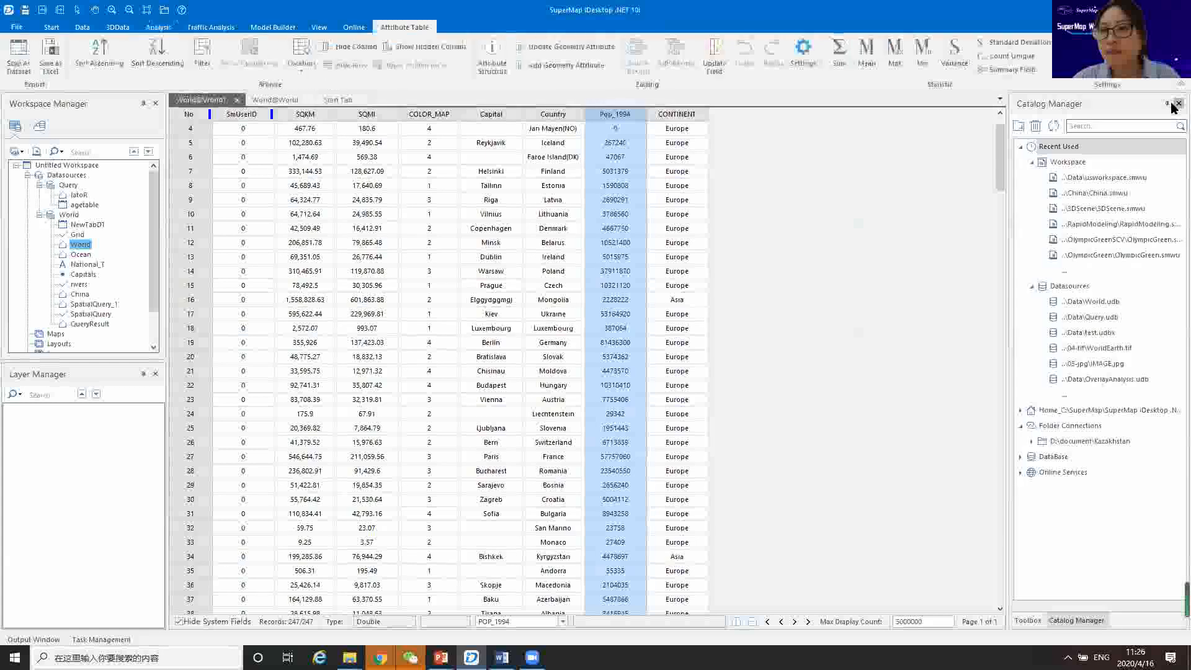
pyautogui.click(492, 57)
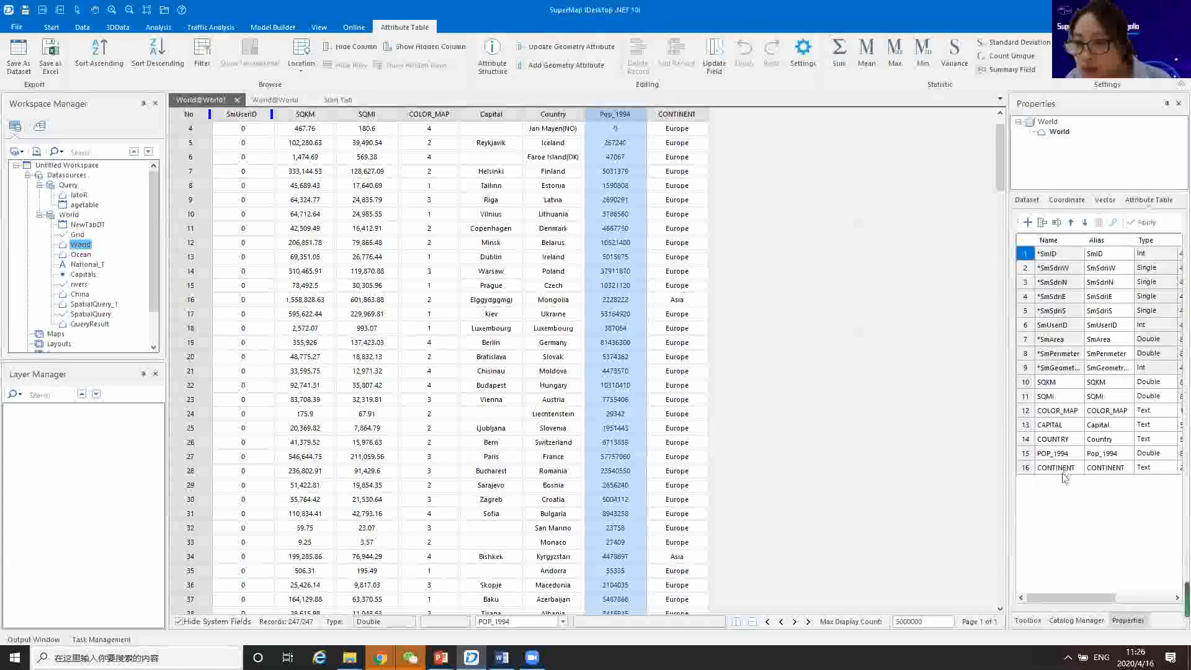
pyautogui.click(1064, 453)
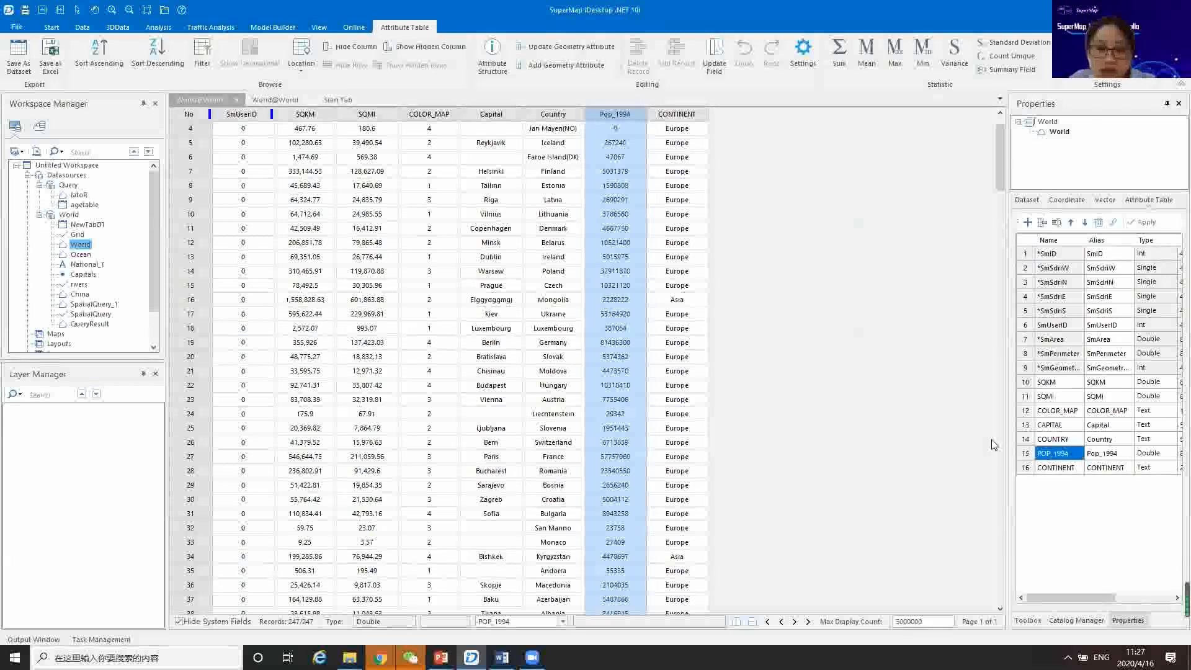
# Switch to the PowerPoint slide show to read the SQL Query example, and return to SuperMap iDesktop.
pyautogui.click(441, 657)
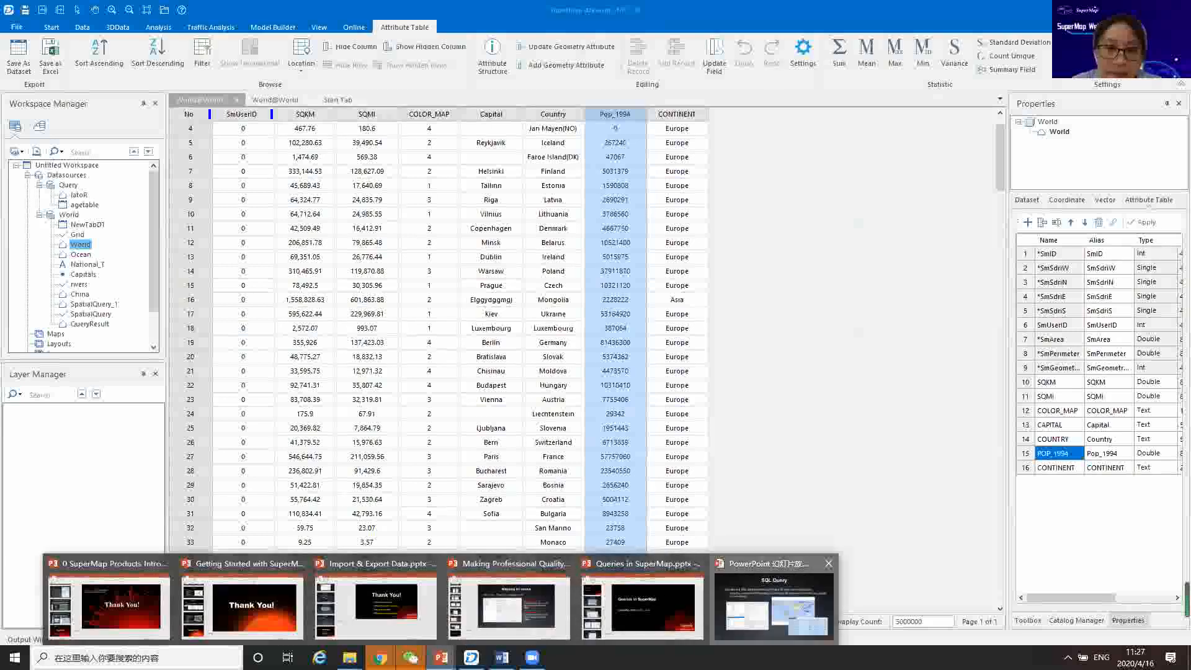
pyautogui.click(766, 621)
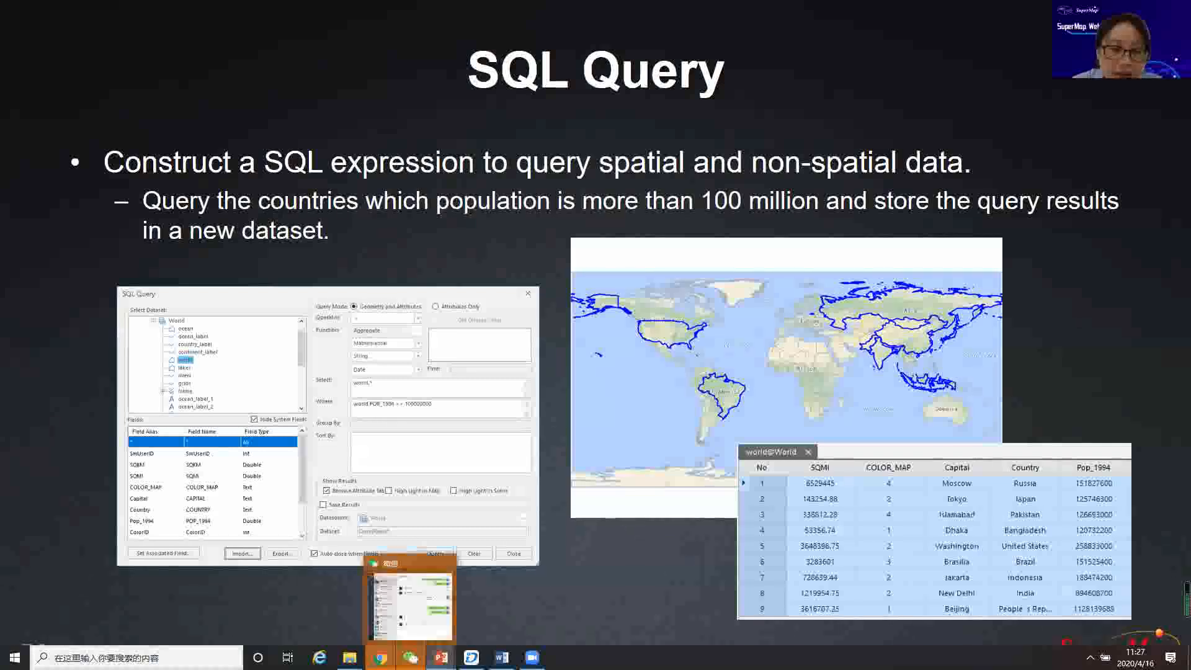
pyautogui.click(472, 658)
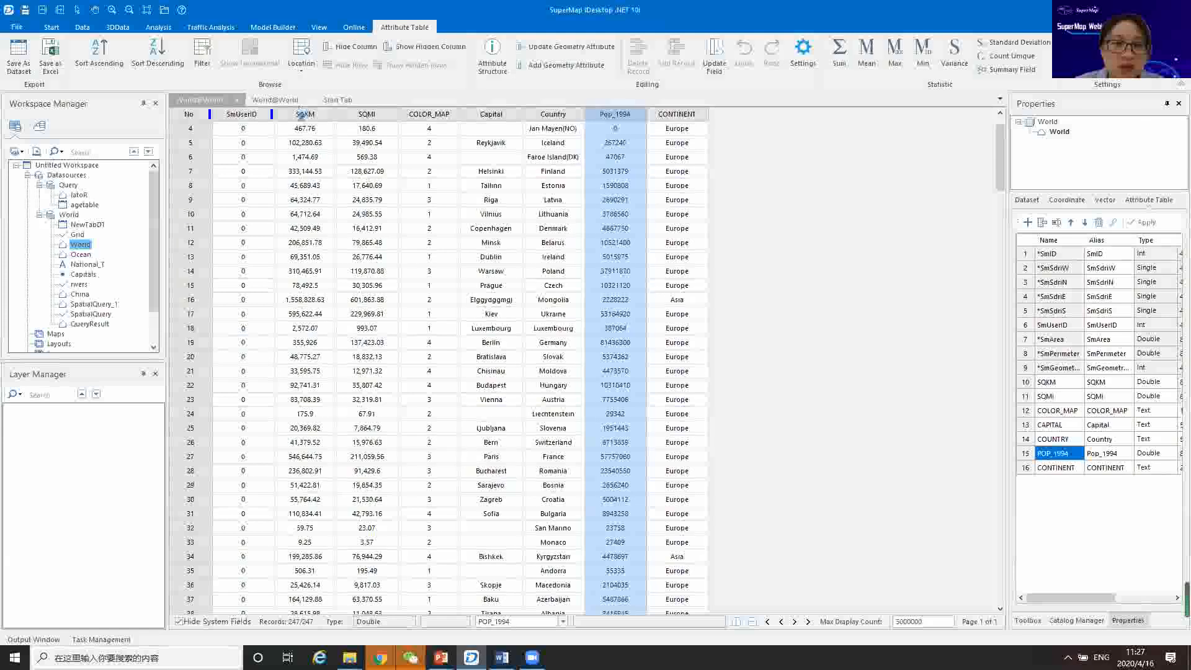
# From the World map, change the SQL filter to World.POP_1994 > =1000000 and run the query with results highlighted in the map.
pyautogui.click(275, 99)
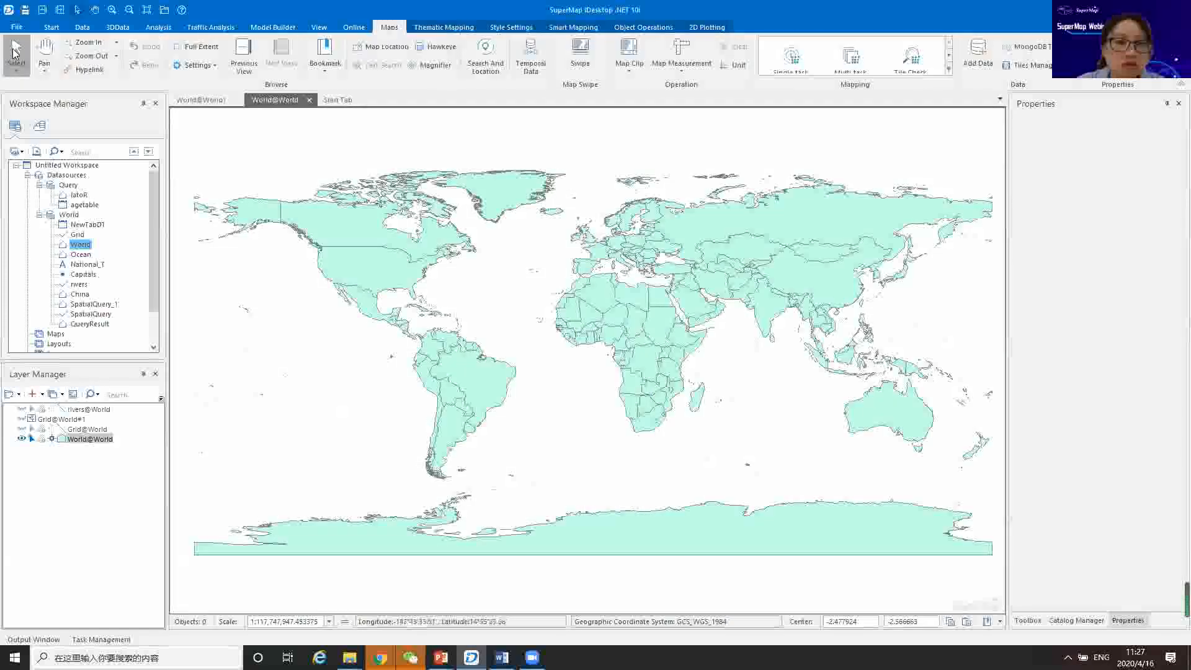
pyautogui.click(158, 27)
pyautogui.click(61, 52)
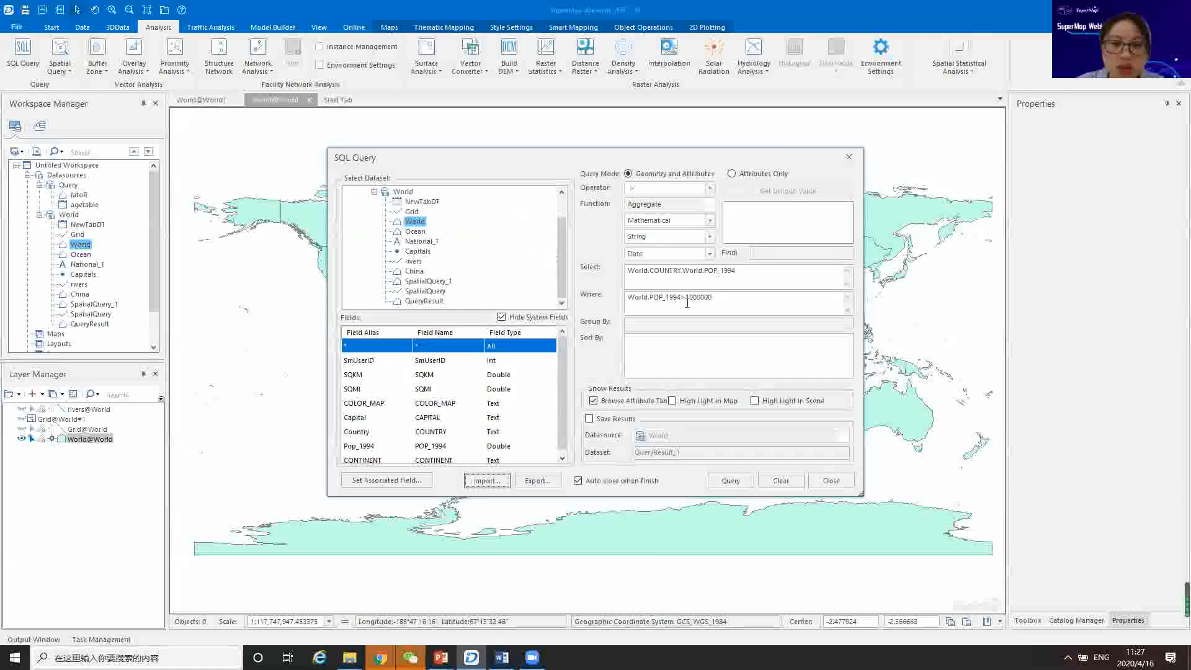
pyautogui.click(741, 299)
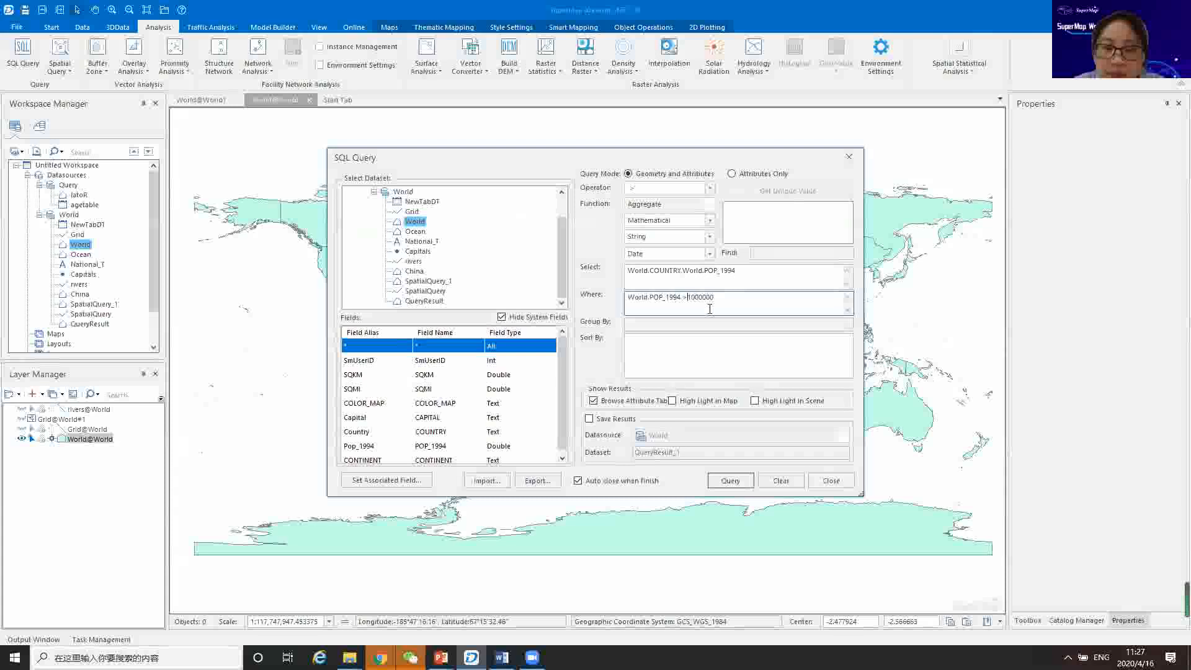
pyautogui.write('=')
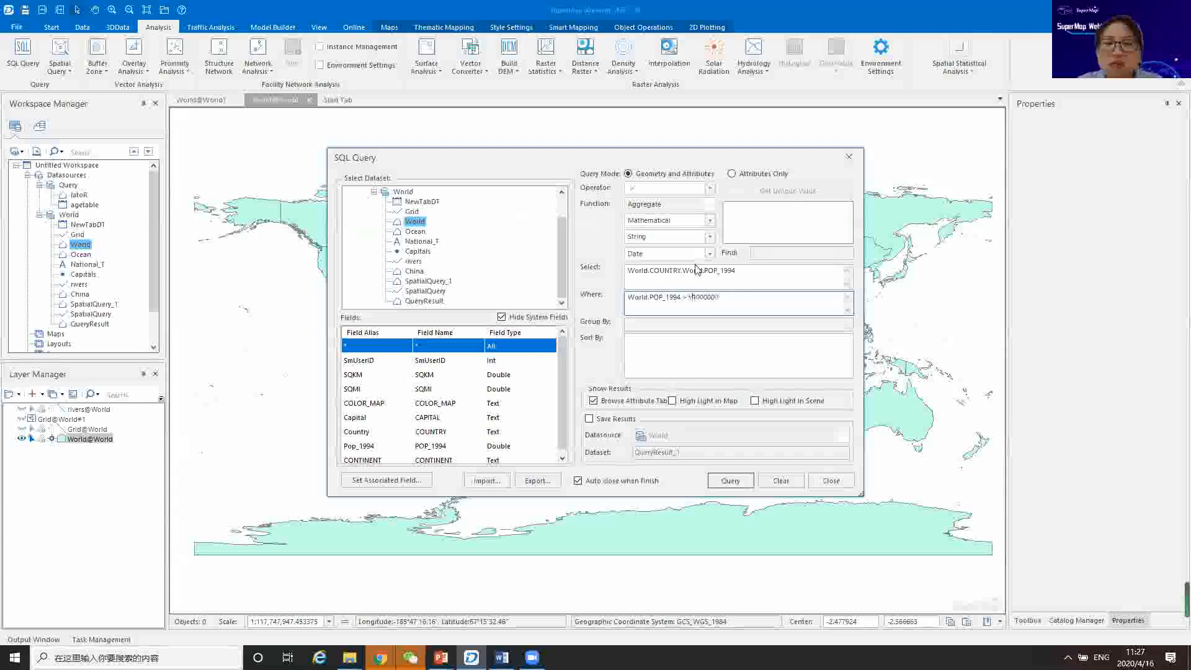
pyautogui.click(672, 400)
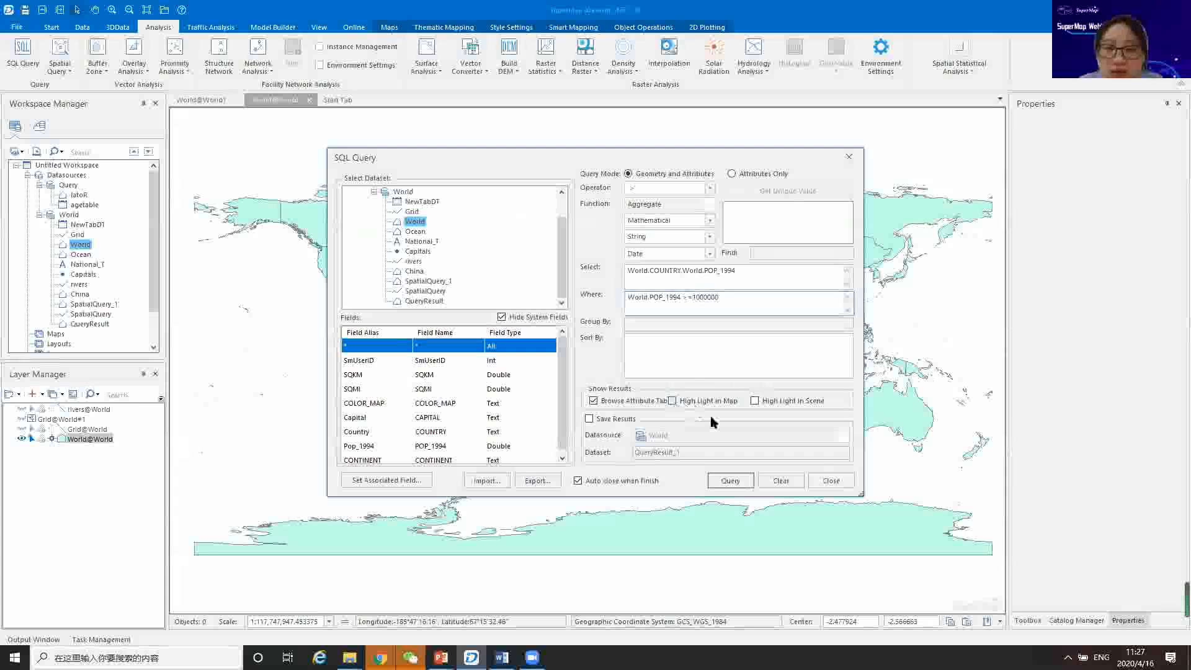
pyautogui.click(735, 482)
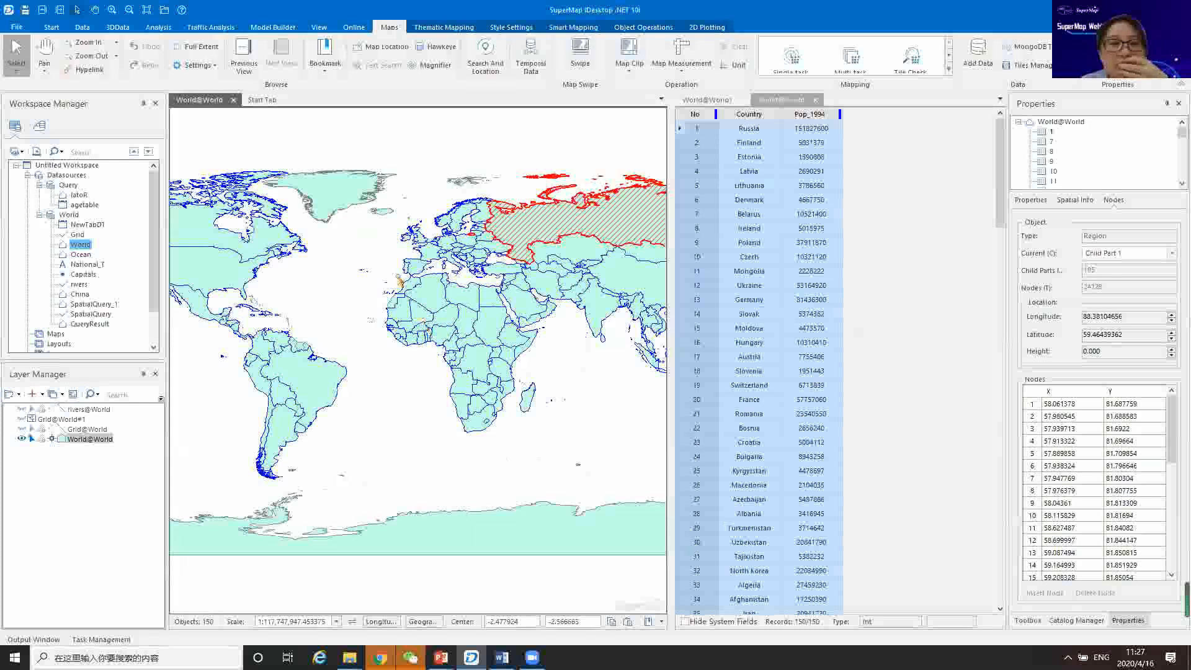
pyautogui.click(337, 273)
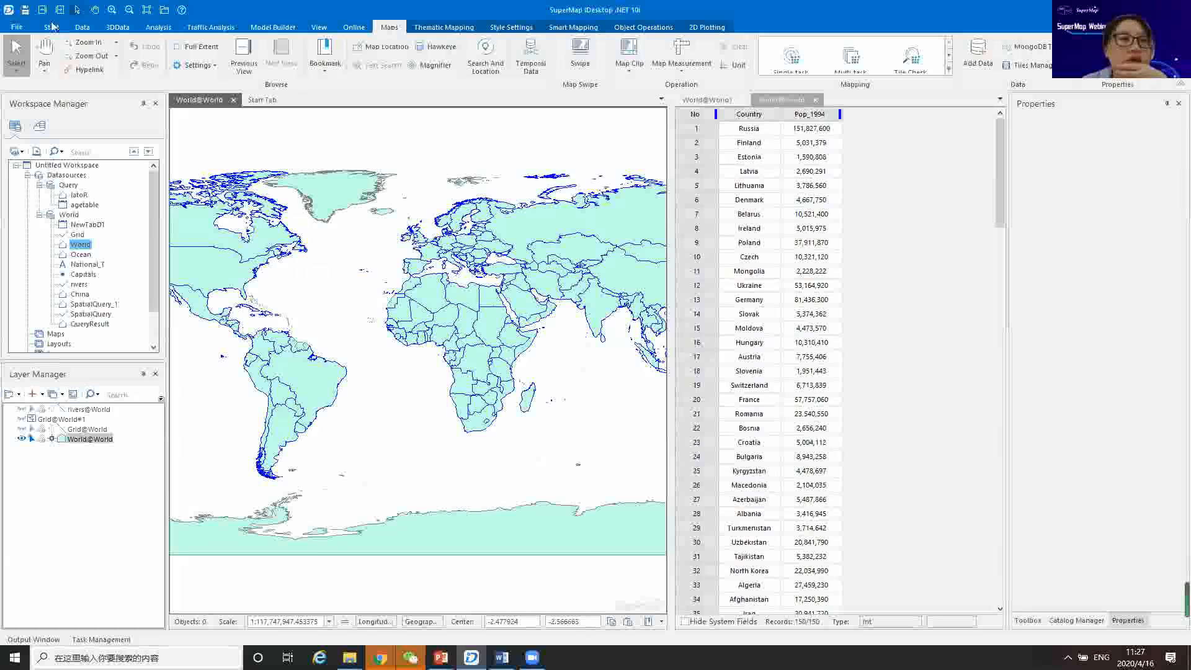
# Reopen the SQL query and clear its Select and Where expressions.
pyautogui.click(159, 27)
pyautogui.click(23, 56)
pyautogui.click(759, 275)
pyautogui.press('BackSpace')
pyautogui.press('BackSpace')
pyautogui.press('BackSpace')
pyautogui.press('BackSpace')
pyautogui.press('BackSpace')
pyautogui.press('BackSpace')
pyautogui.press('BackSpace')
pyautogui.press('BackSpace')
pyautogui.press('BackSpace')
pyautogui.press('BackSpace')
pyautogui.press('BackSpace')
pyautogui.press('BackSpace')
pyautogui.press('BackSpace')
pyautogui.press('BackSpace')
pyautogui.press('BackSpace')
pyautogui.press('BackSpace')
pyautogui.press('BackSpace')
pyautogui.press('BackSpace')
pyautogui.press('BackSpace')
pyautogui.press('BackSpace')
pyautogui.click(739, 298)
pyautogui.press('BackSpace')
pyautogui.press('BackSpace')
pyautogui.press('BackSpace')
pyautogui.press('BackSpace')
pyautogui.press('BackSpace')
pyautogui.press('BackSpace')
pyautogui.press('BackSpace')
pyautogui.press('BackSpace')
pyautogui.press('BackSpace')
pyautogui.press('BackSpace')
pyautogui.press('BackSpace')
pyautogui.press('BackSpace')
pyautogui.press('BackSpace')
pyautogui.press('BackSpace')
pyautogui.press('BackSpace')
pyautogui.press('BackSpace')
pyautogui.press('BackSpace')
pyautogui.press('BackSpace')
pyautogui.press('BackSpace')
pyautogui.press('BackSpace')
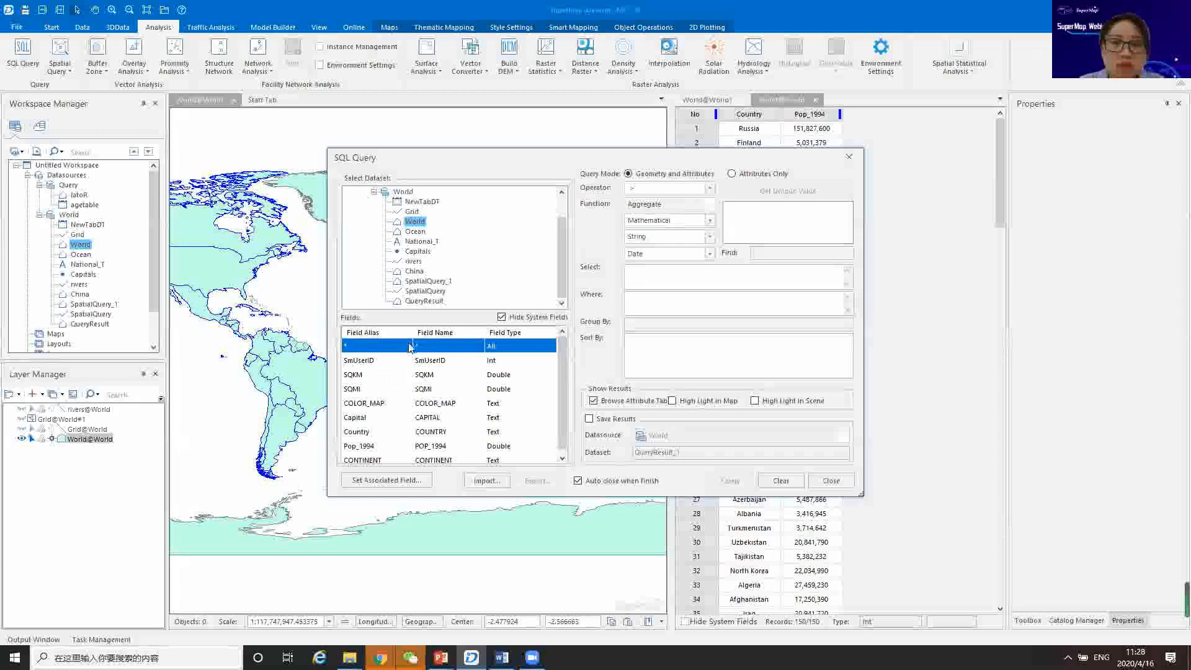
# Build an SQL query that selects World.* with the filter condition World.SmUserID<10.
pyautogui.click(670, 278)
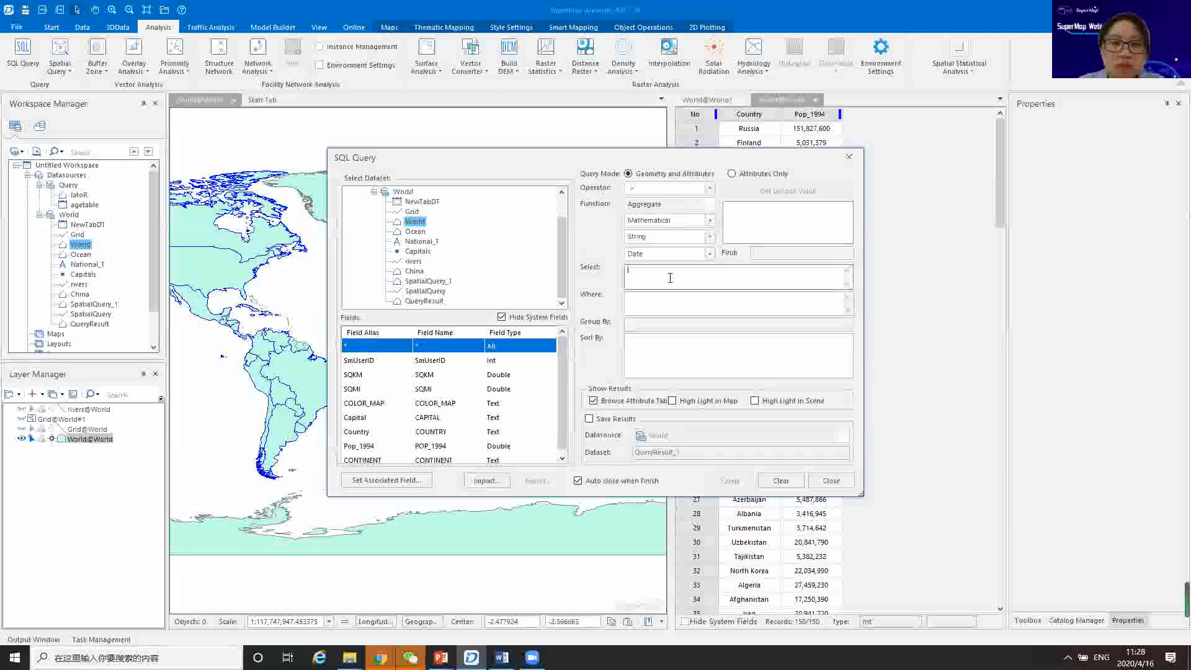
pyautogui.doubleClick(382, 345)
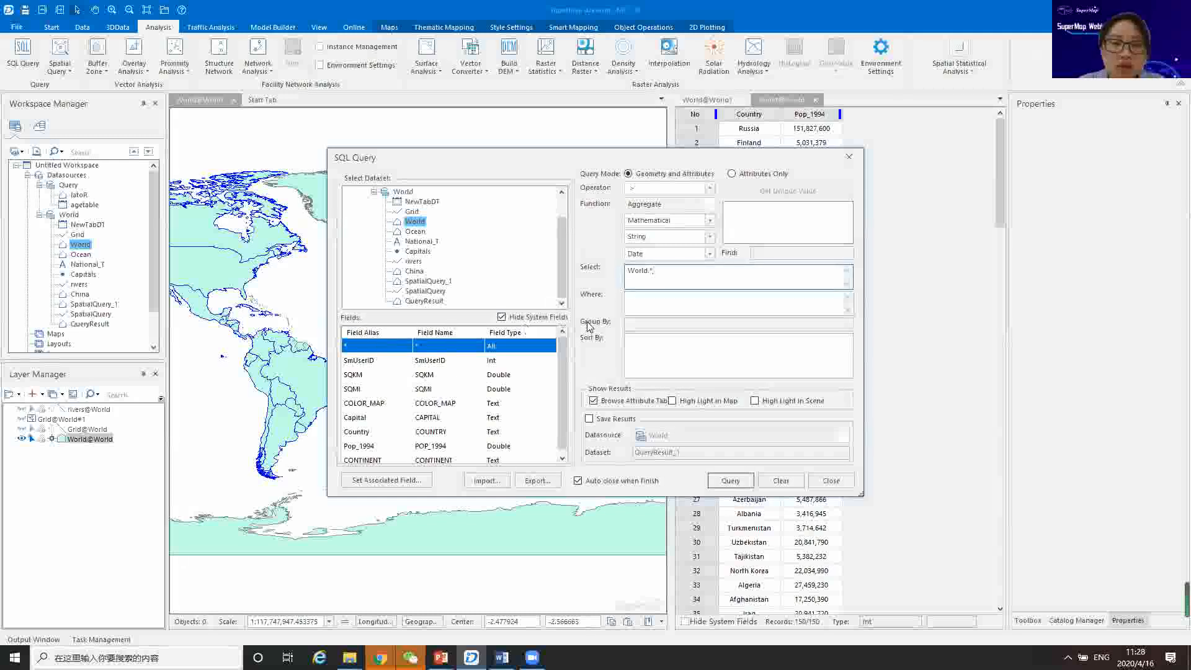
pyautogui.scroll(-1, 392, 419)
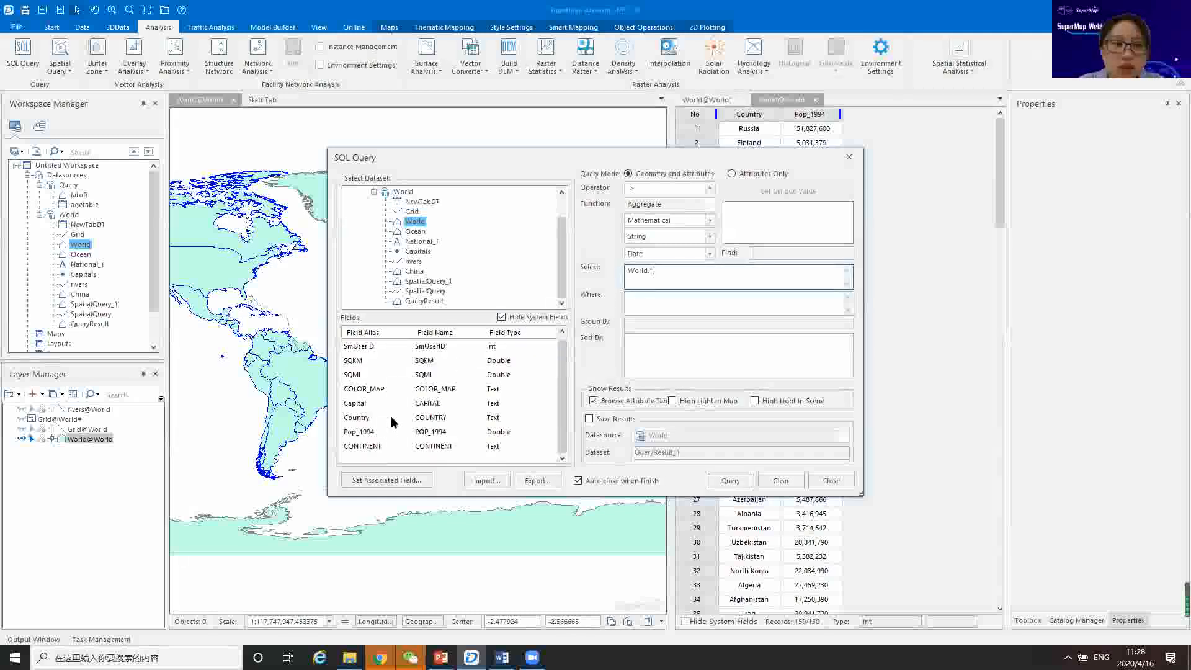
pyautogui.scroll(1, 393, 422)
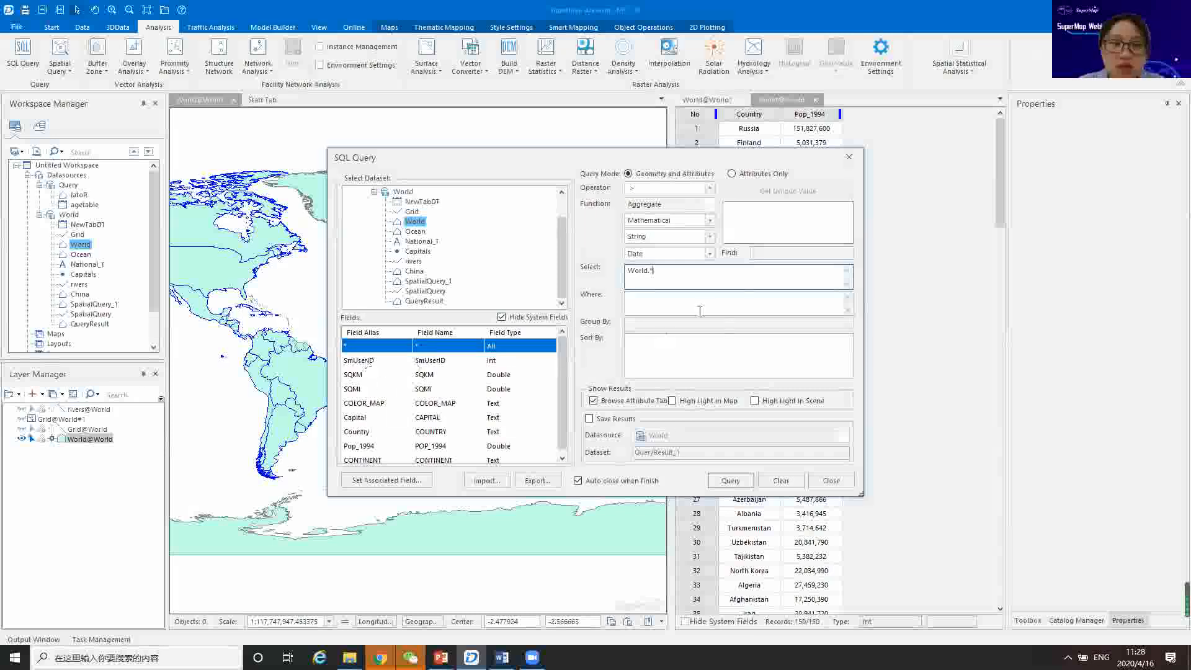
pyautogui.click(668, 302)
pyautogui.doubleClick(397, 359)
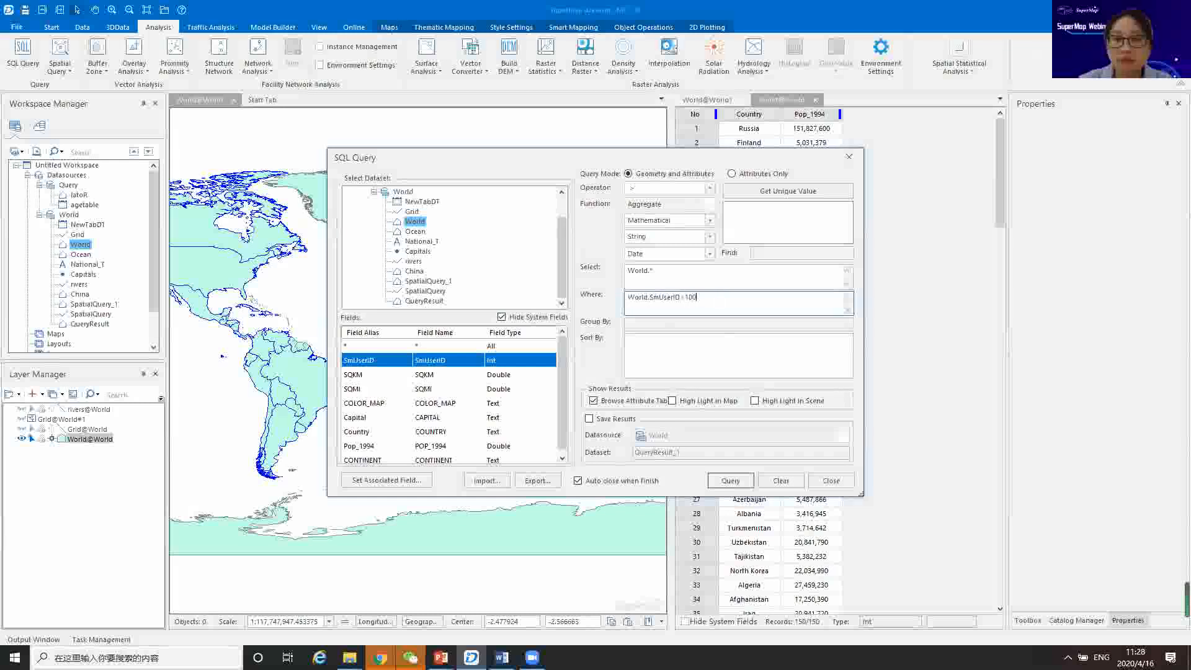
pyautogui.press('BackSpace')
pyautogui.press('BackSpace')
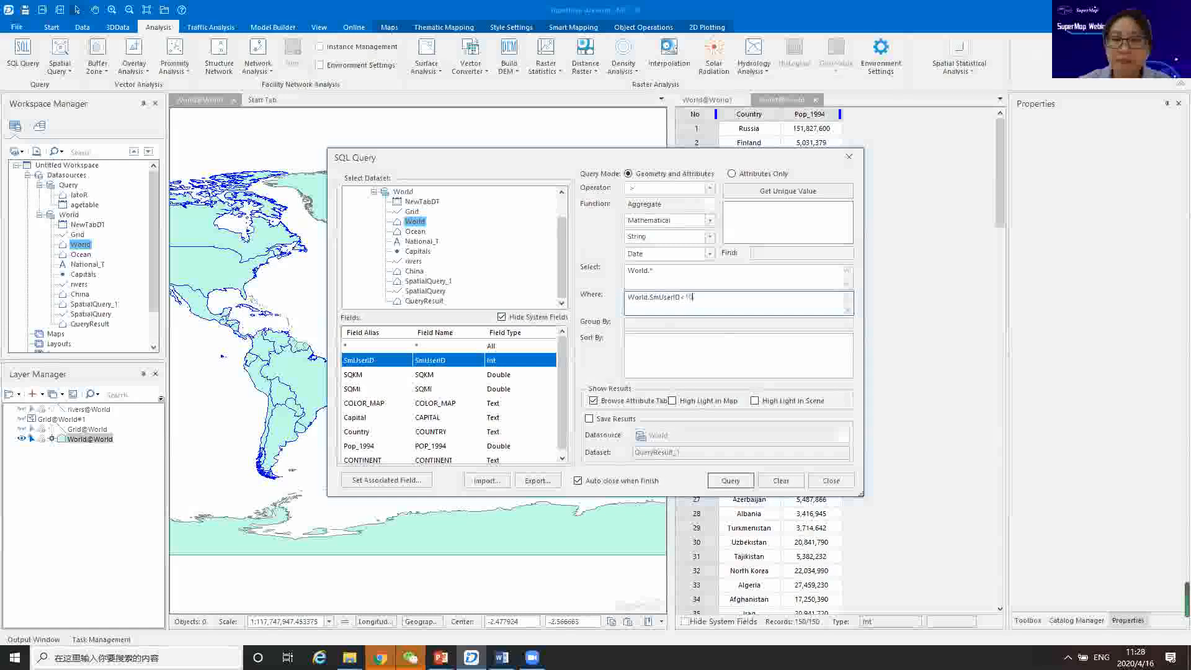
# Run the query with its results shown in an attribute table and highlighted in the map, and clear the map selection.
pyautogui.click(672, 401)
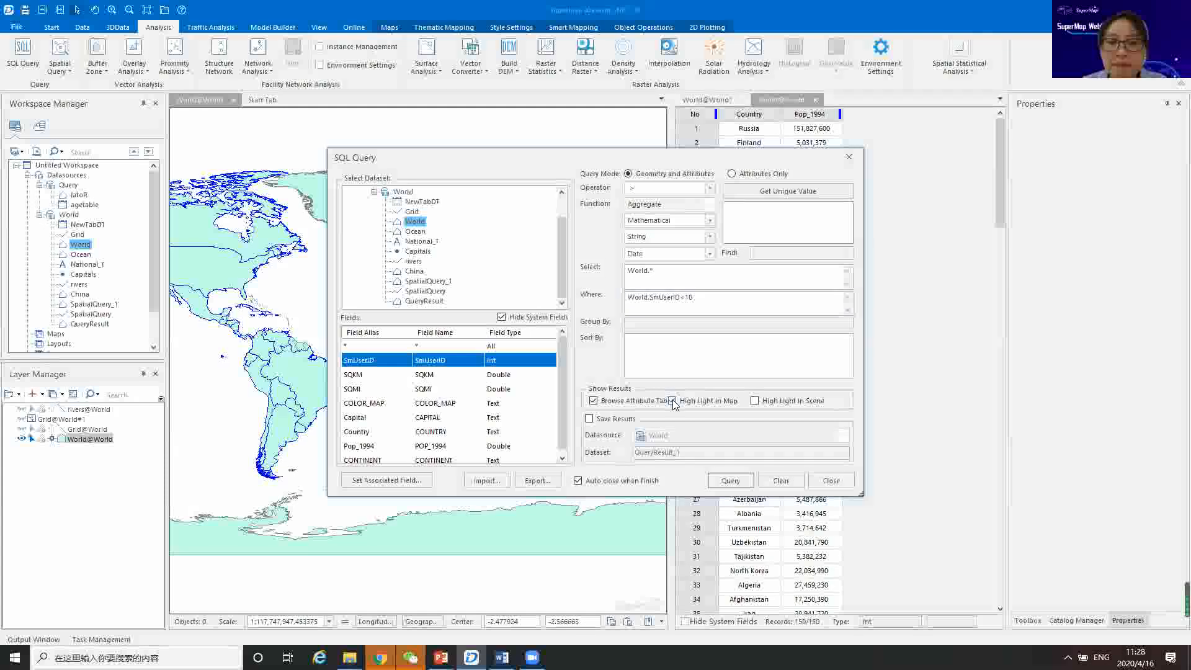
pyautogui.click(740, 485)
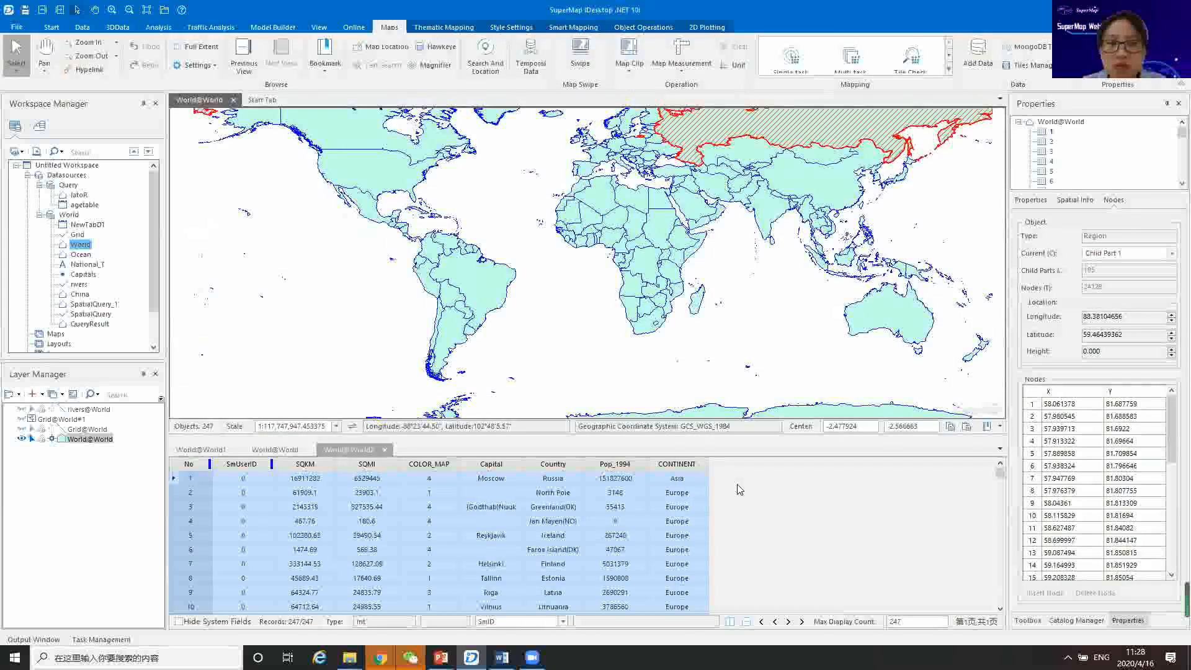
pyautogui.click(770, 330)
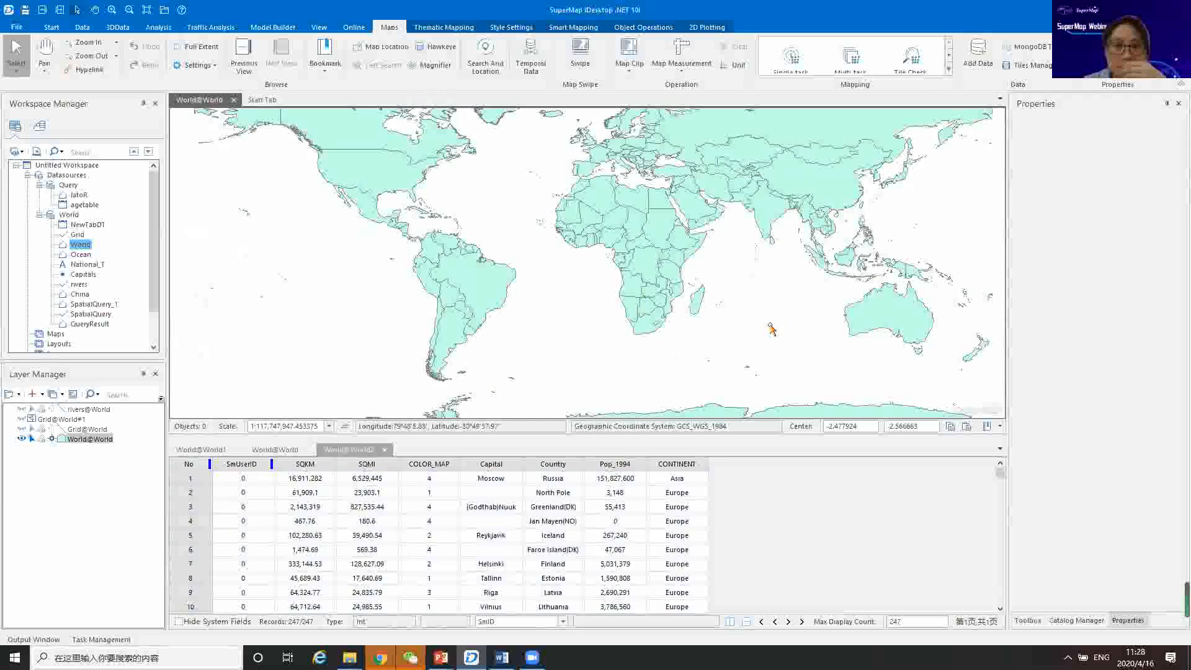
pyautogui.moveTo(777, 289); pyautogui.dragTo(681, 358)
pyautogui.moveTo(709, 198); pyautogui.dragTo(779, 164)
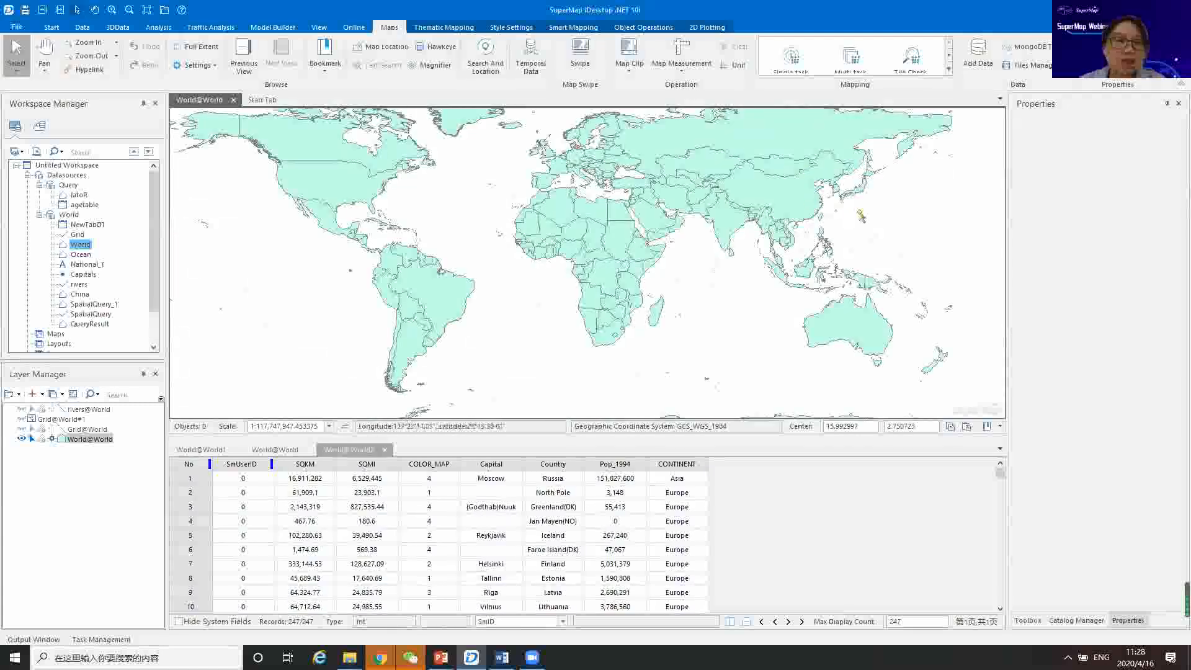
pyautogui.moveTo(831, 217); pyautogui.dragTo(762, 299)
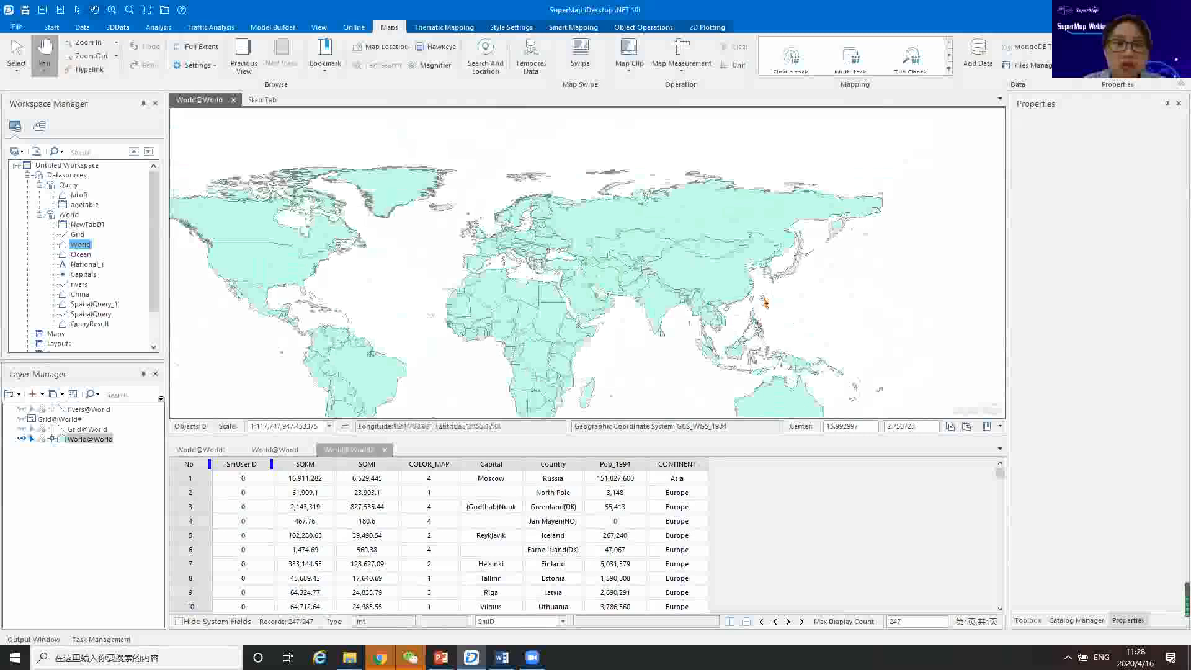
pyautogui.moveTo(569, 243); pyautogui.dragTo(669, 234)
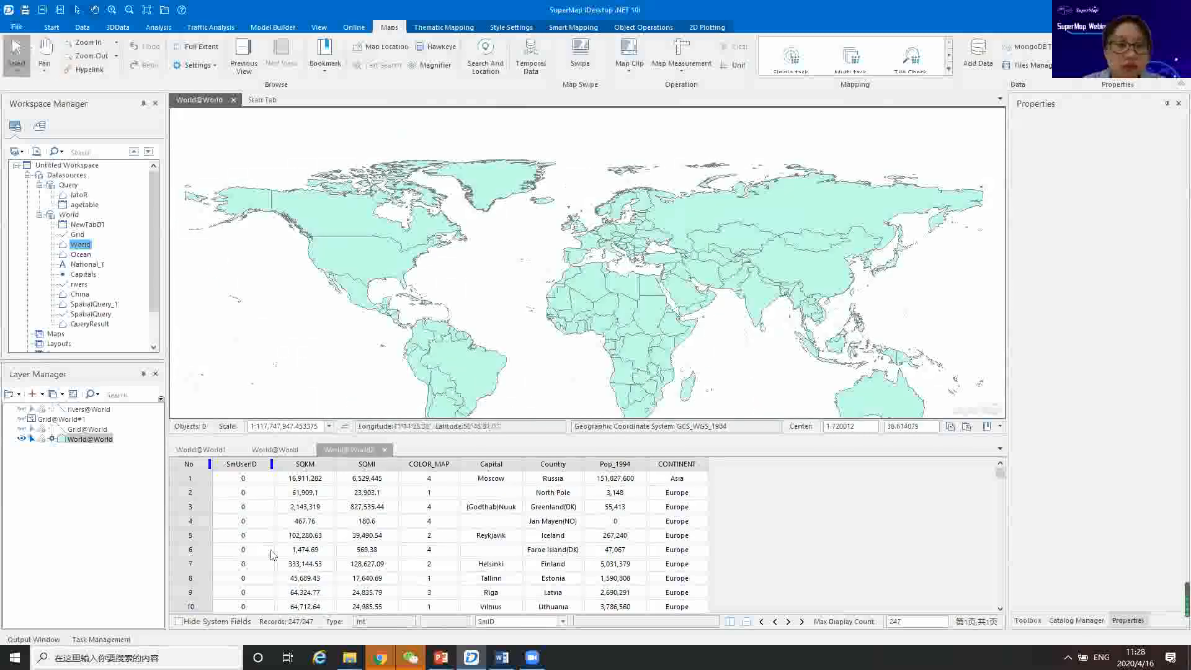
pyautogui.moveTo(655, 303); pyautogui.dragTo(634, 264)
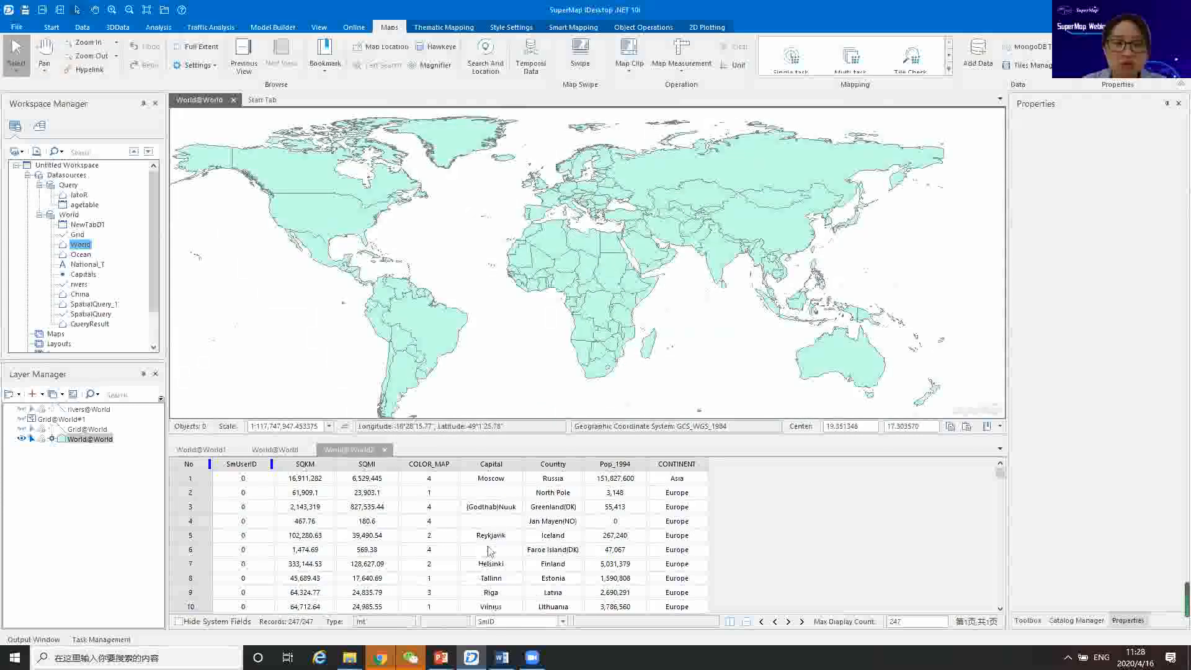
# Switch to the PowerPoint slide show with the SQL Query slide.
pyautogui.moveTo(440, 658)
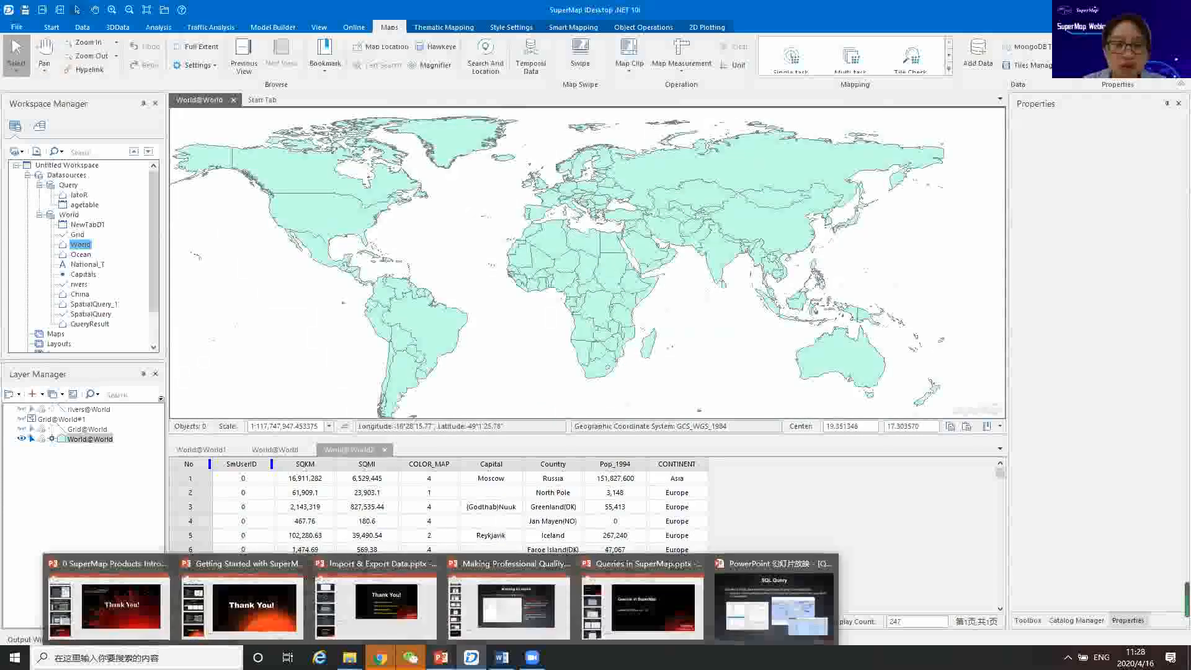
pyautogui.click(774, 605)
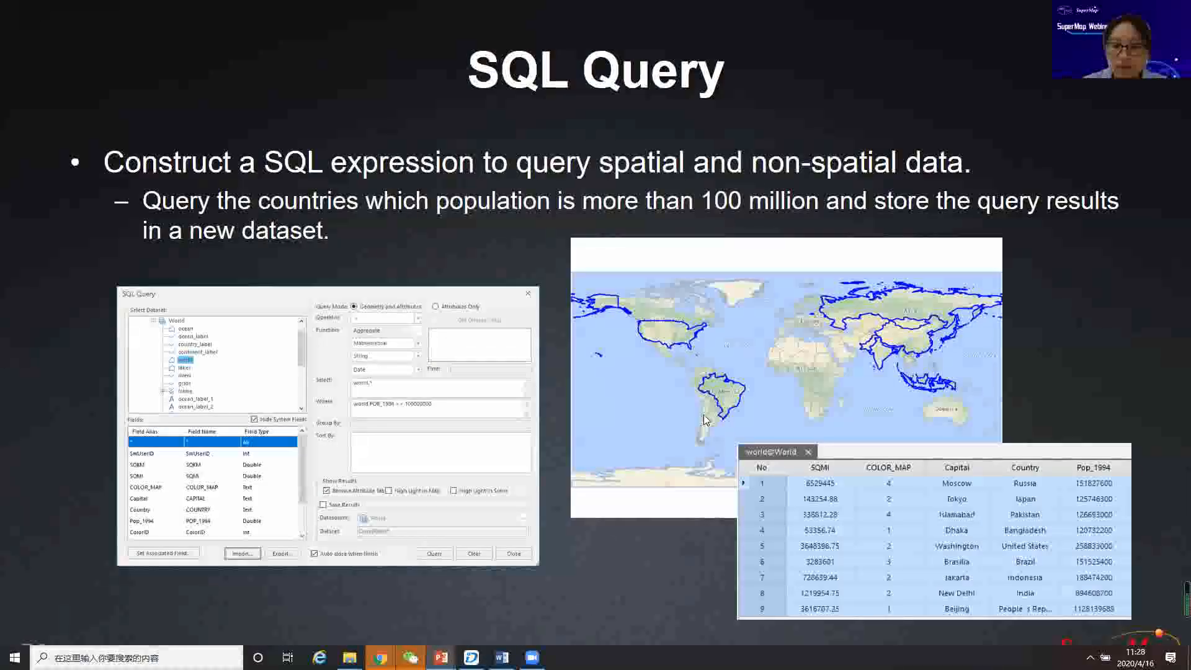
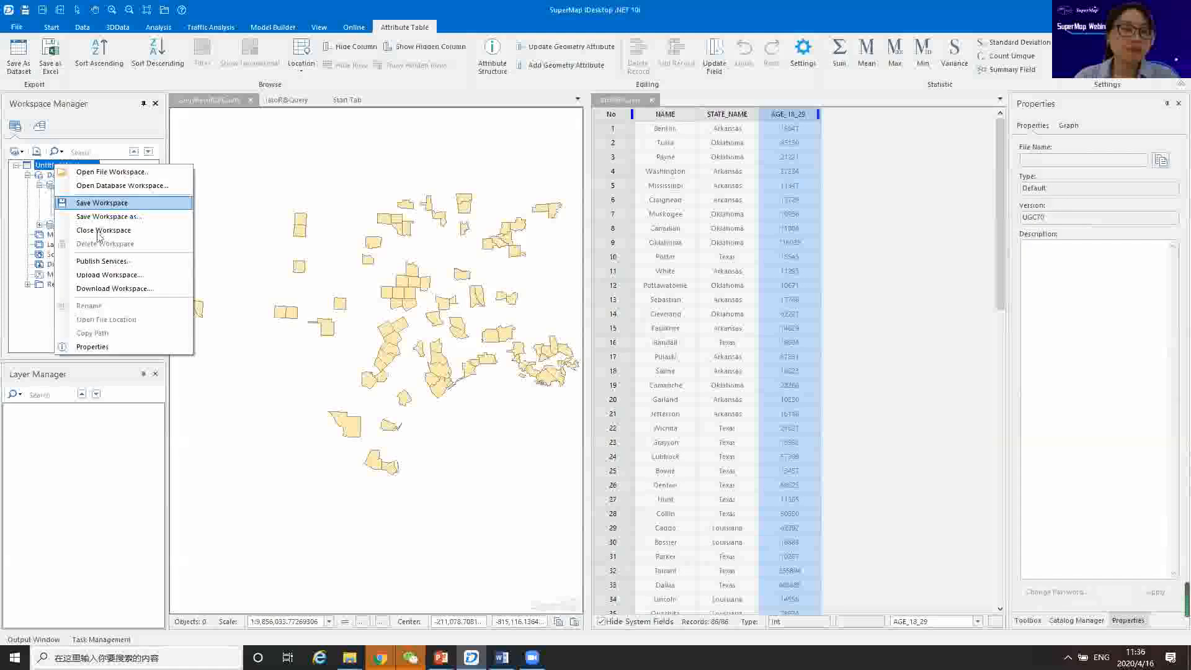
# Close the current workspace without saving its changes.
pyautogui.click(97, 233)
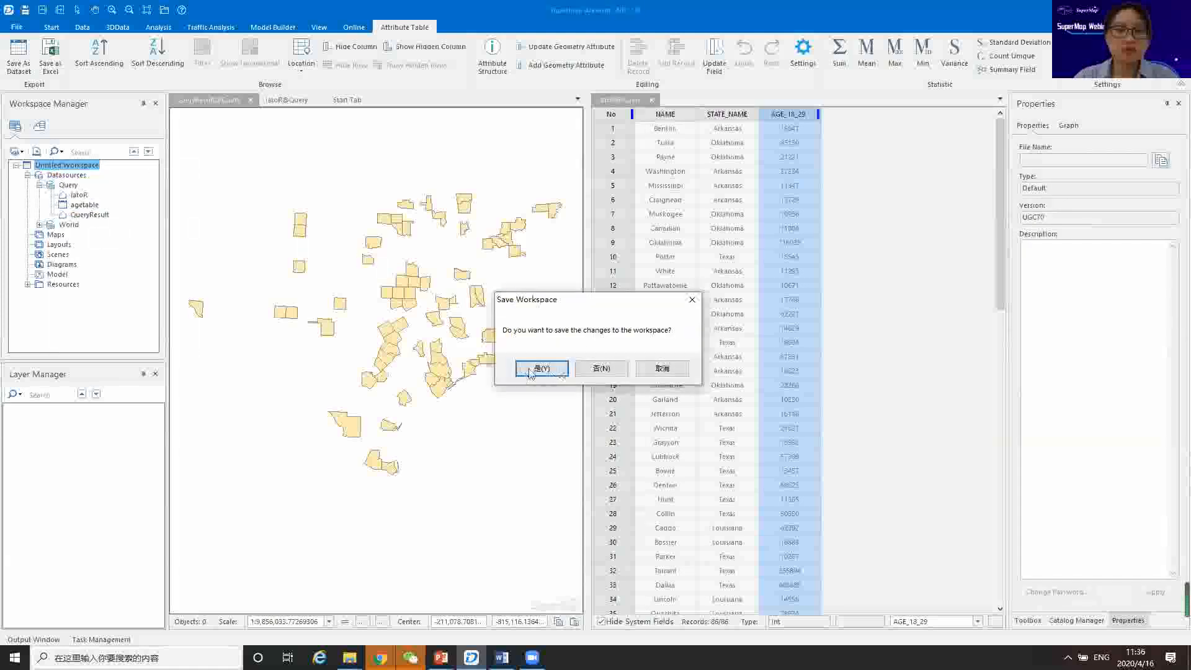
pyautogui.click(593, 370)
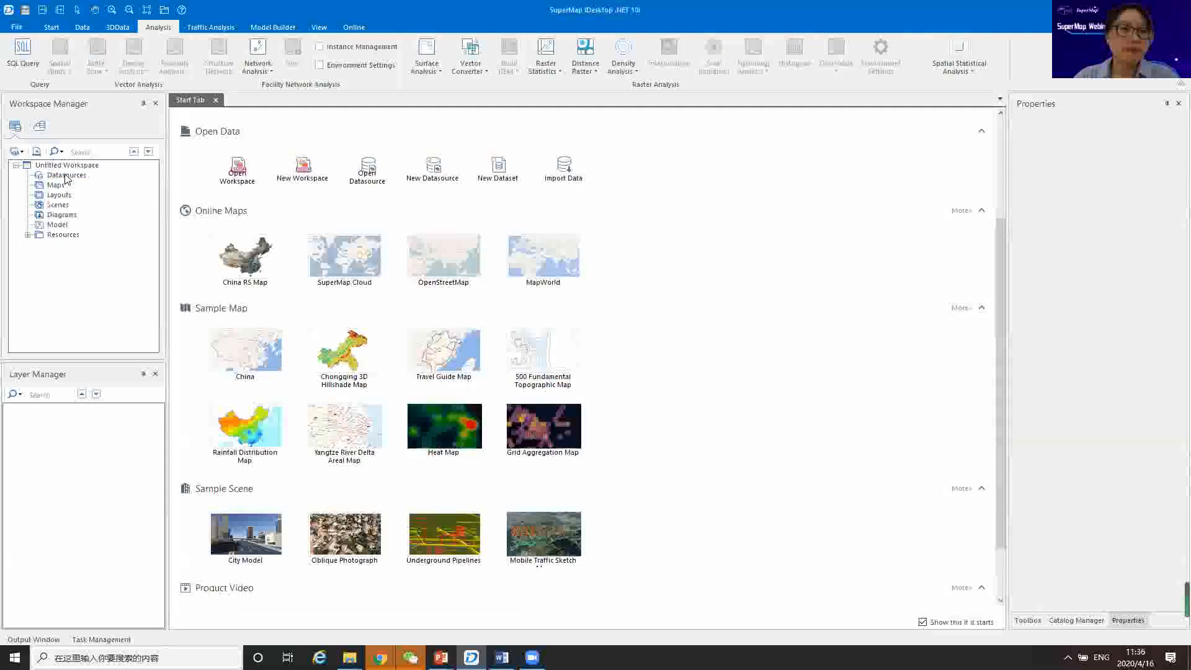
# Open the file datasource BufferAnalysis.udb from the Data folder of 1-4 Buffer and Overlay Analysis.
pyautogui.rightClick(67, 177)
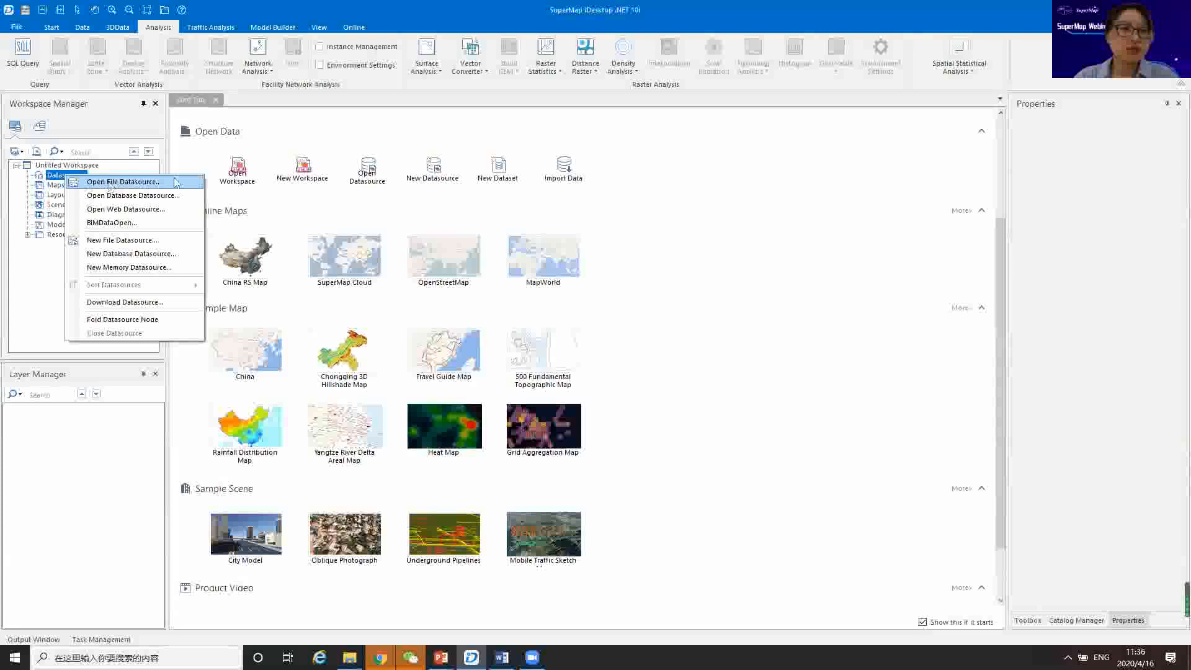
pyautogui.click(676, 157)
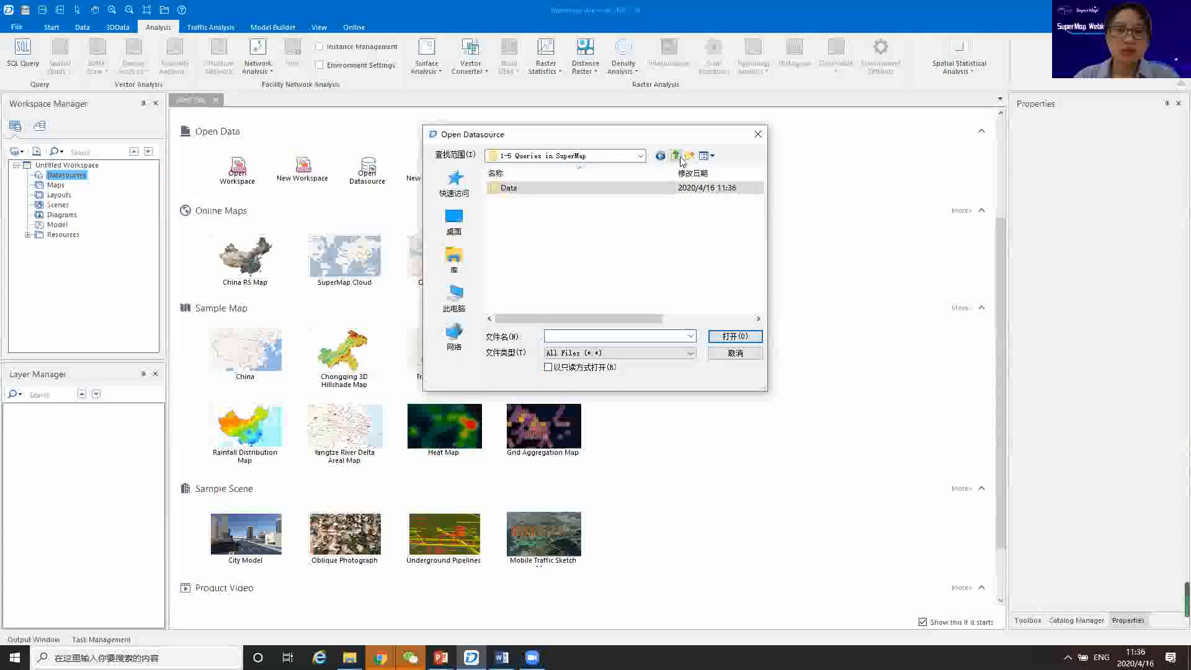
pyautogui.click(676, 157)
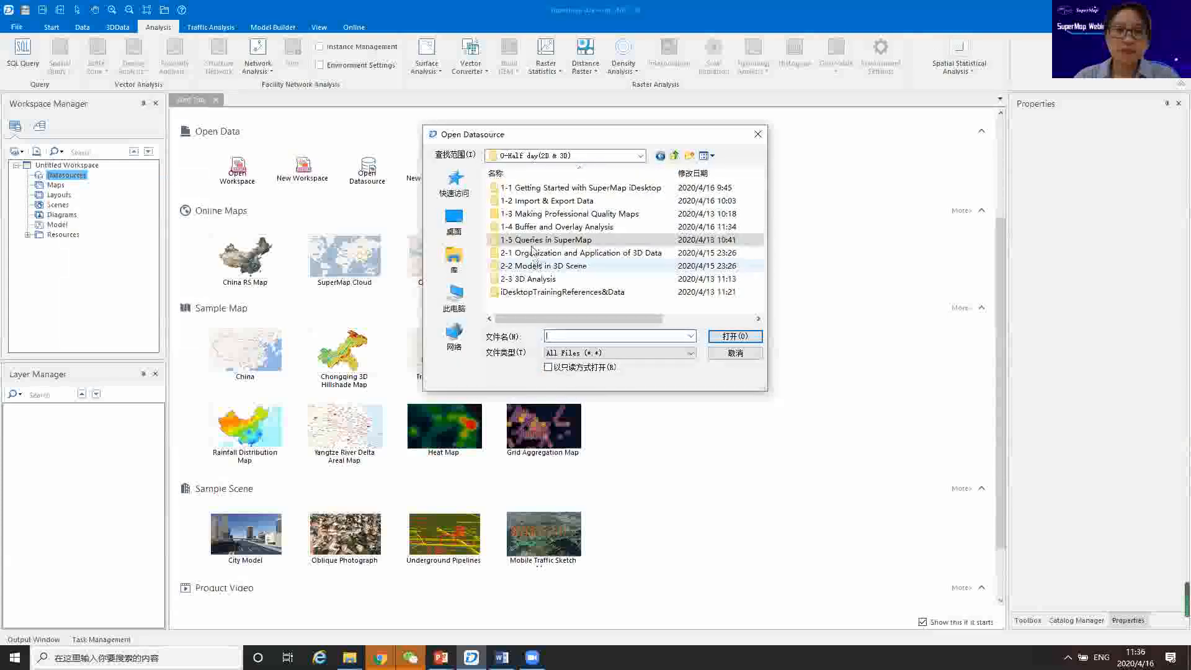
pyautogui.doubleClick(551, 228)
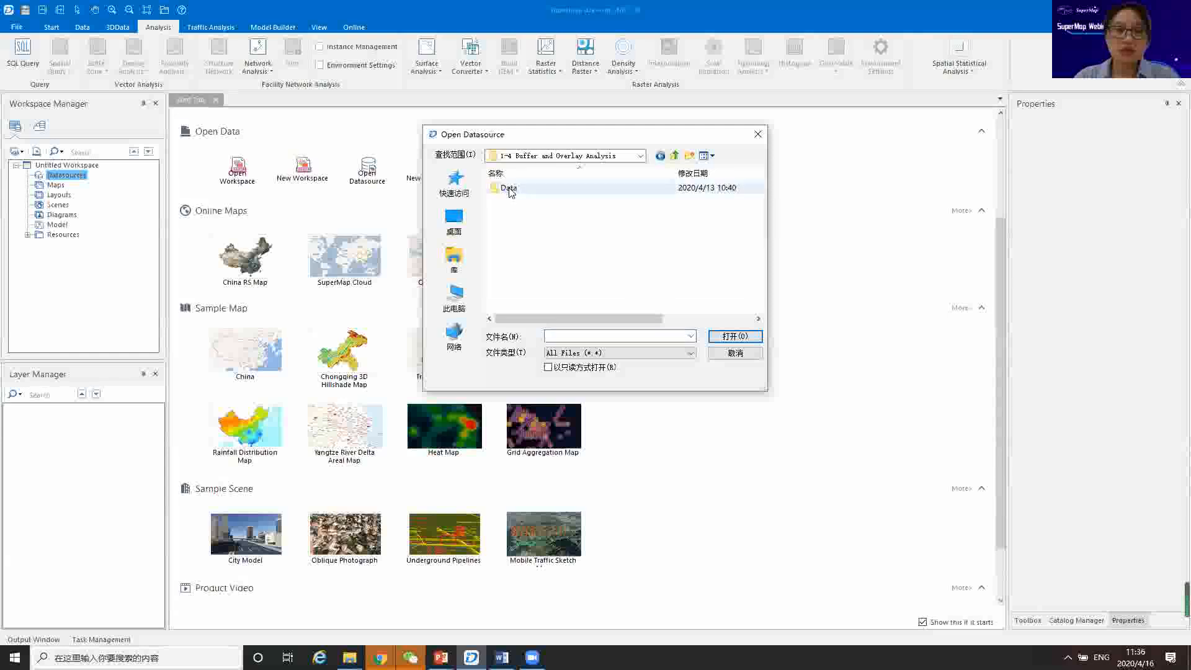
pyautogui.doubleClick(531, 189)
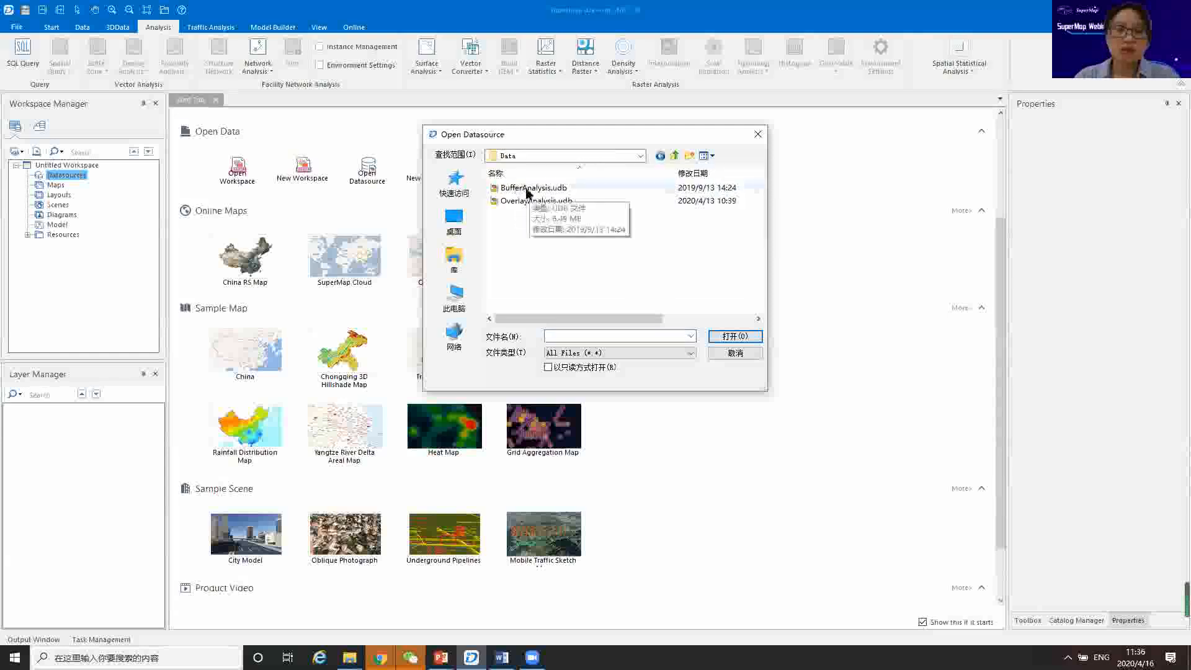
pyautogui.click(527, 189)
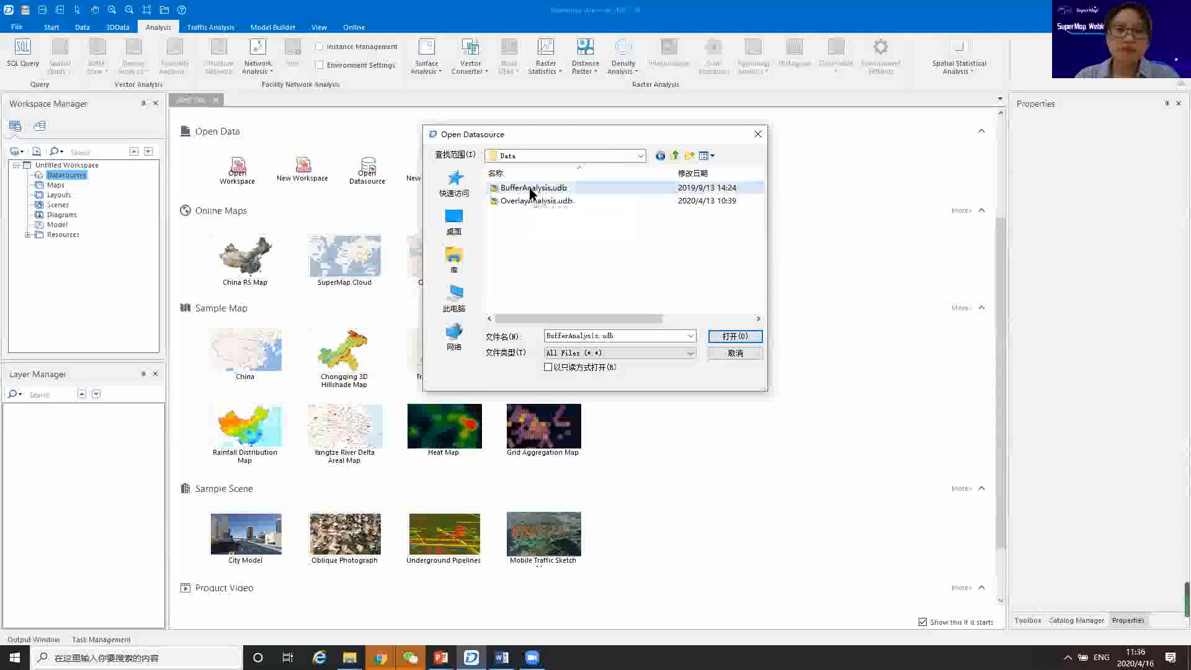
pyautogui.click(735, 336)
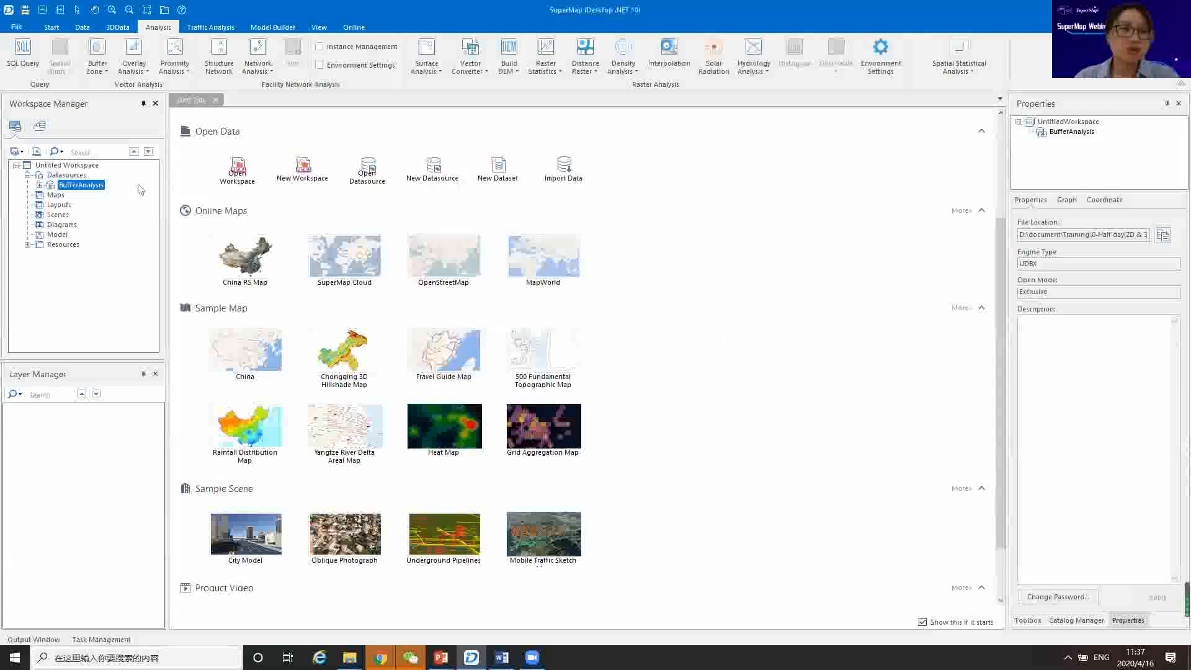
# Add the Road and Building datasets of the BufferAnalysis datasource together to a new map.
pyautogui.click(40, 185)
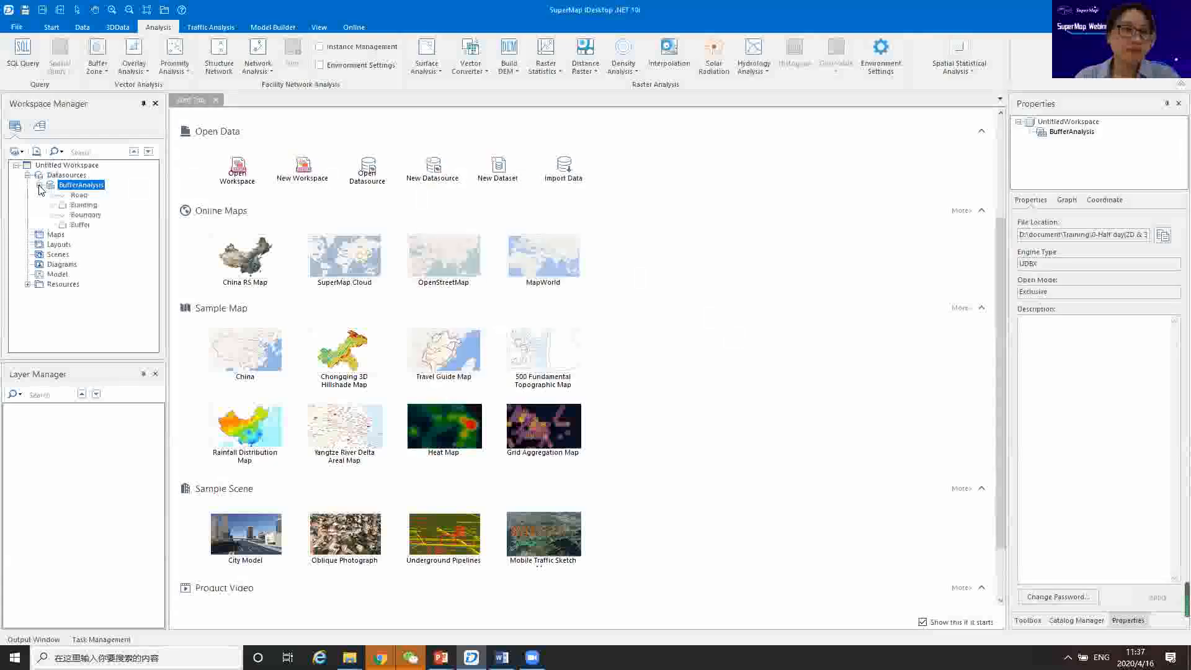
pyautogui.click(79, 194)
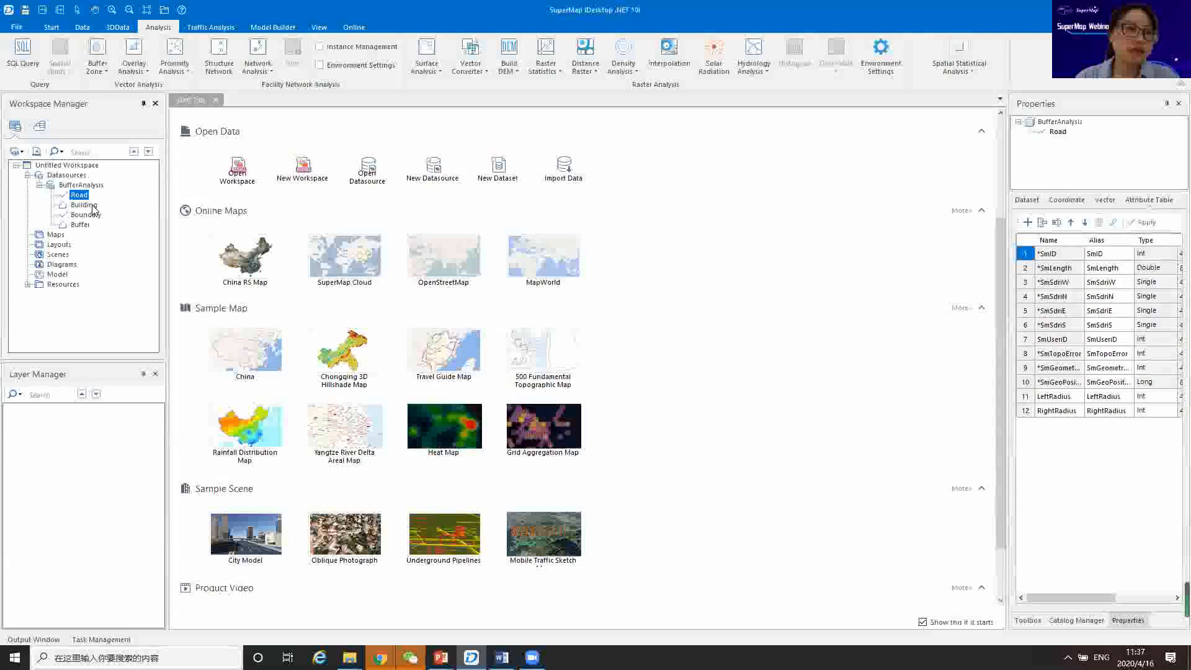
pyautogui.keyDown('ctrl'); pyautogui.click(94, 208); pyautogui.keyUp('ctrl')
pyautogui.rightClick(92, 208)
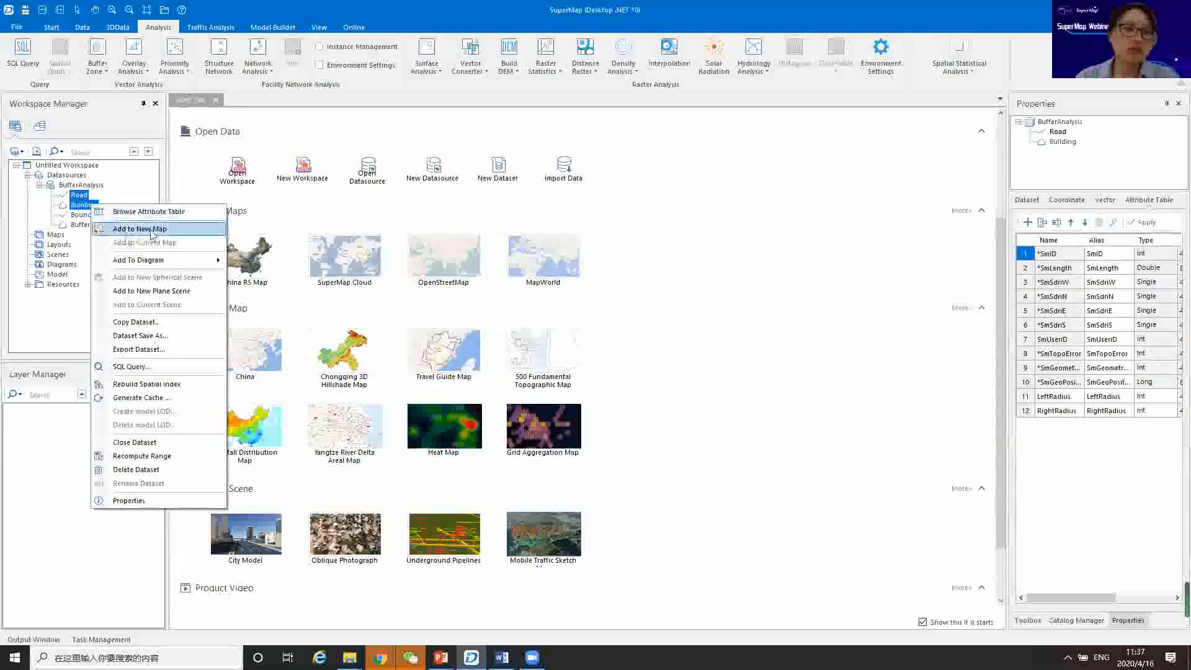
pyautogui.click(137, 229)
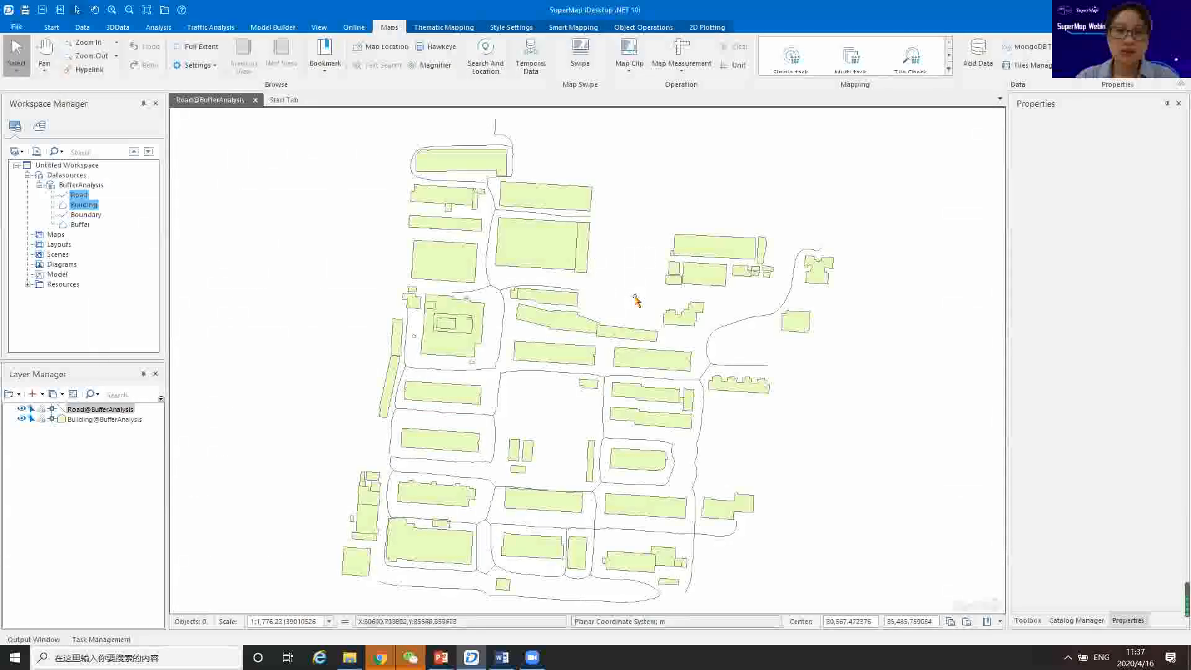
pyautogui.moveTo(631, 279); pyautogui.dragTo(561, 277)
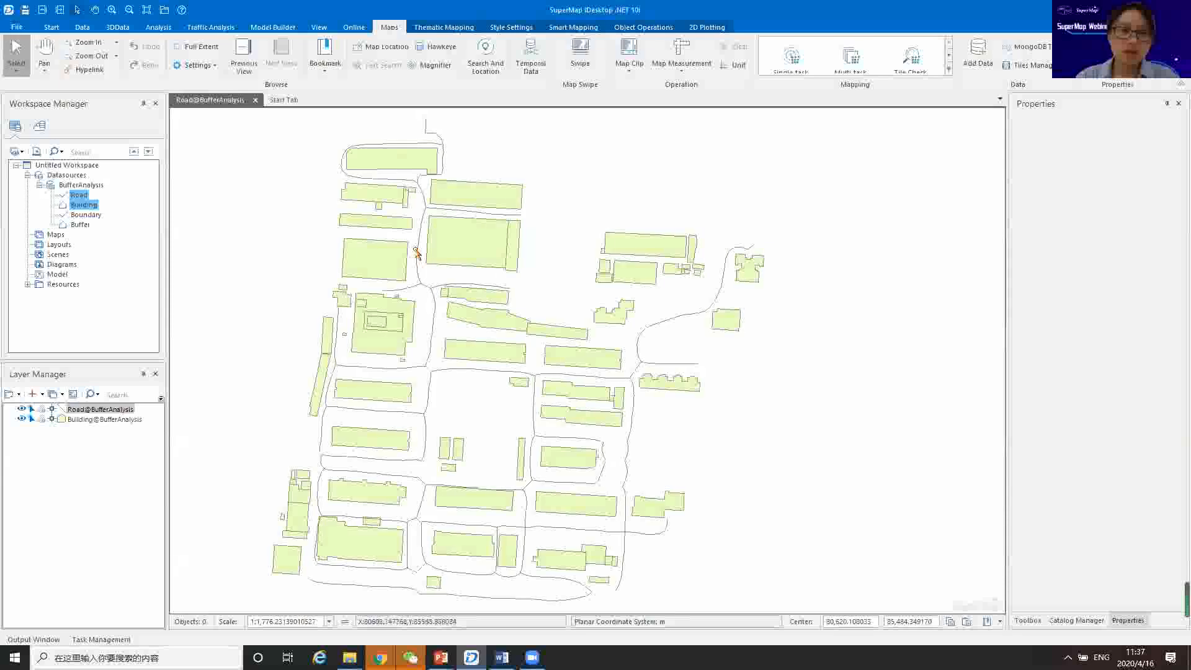
# Select the winding north-south road line between the northern buildings and open the Create Buffer settings for it.
pyautogui.click(415, 252)
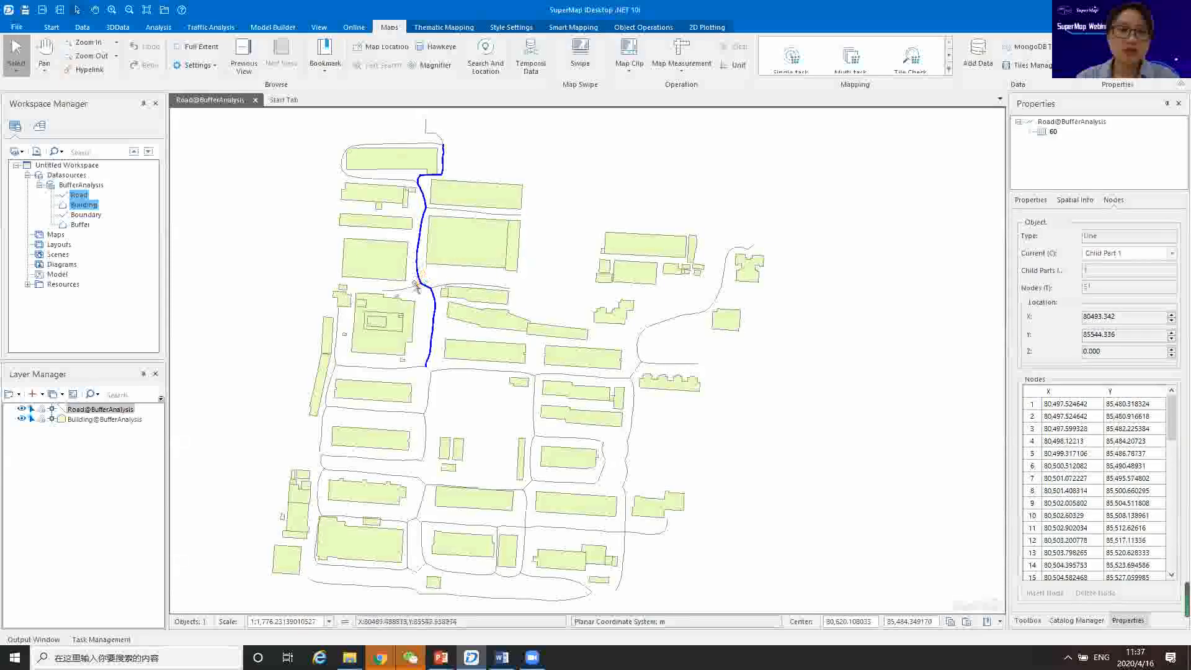
pyautogui.click(159, 27)
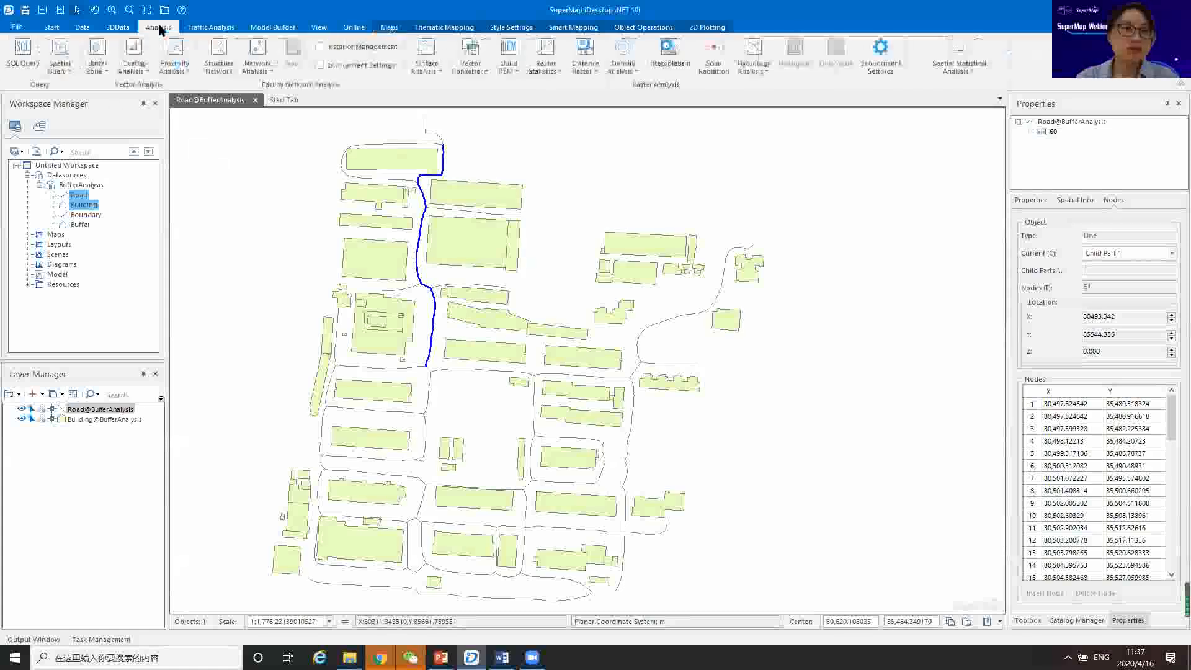
pyautogui.click(105, 76)
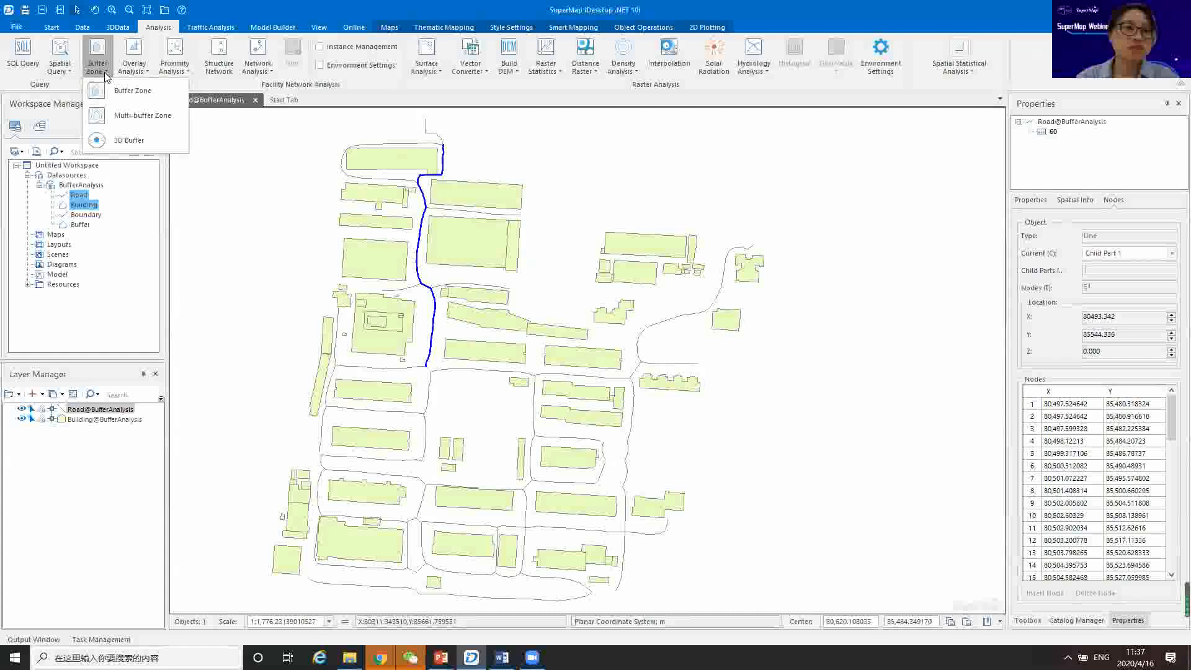
pyautogui.click(127, 100)
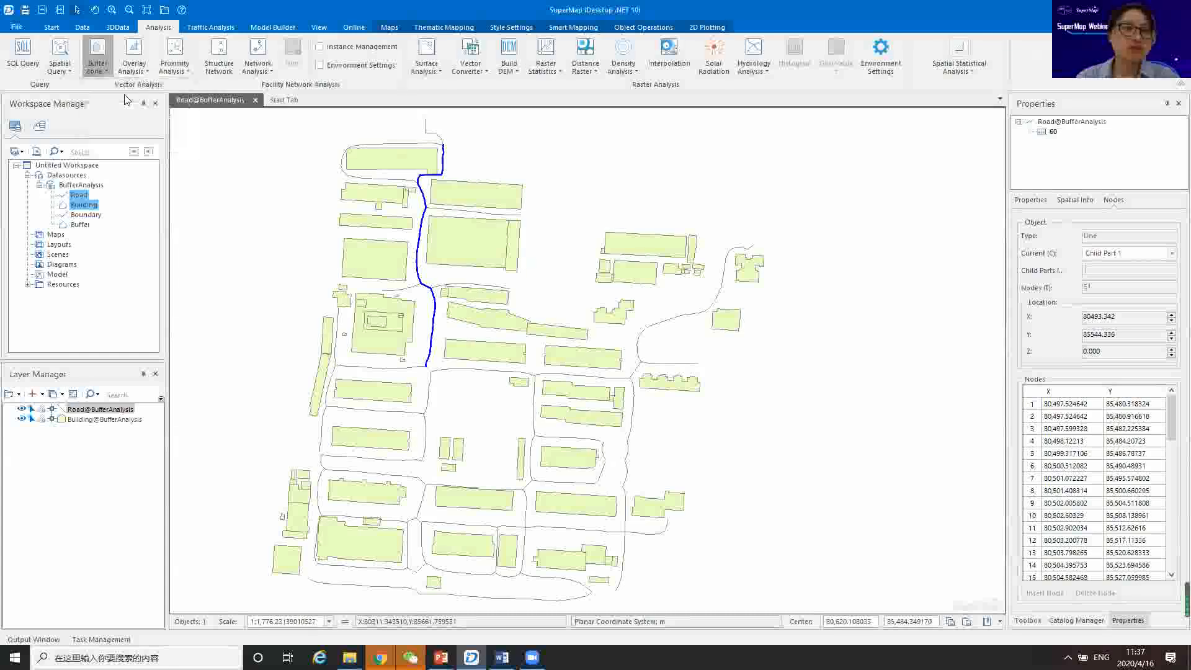
pyautogui.moveTo(575, 207); pyautogui.dragTo(783, 202)
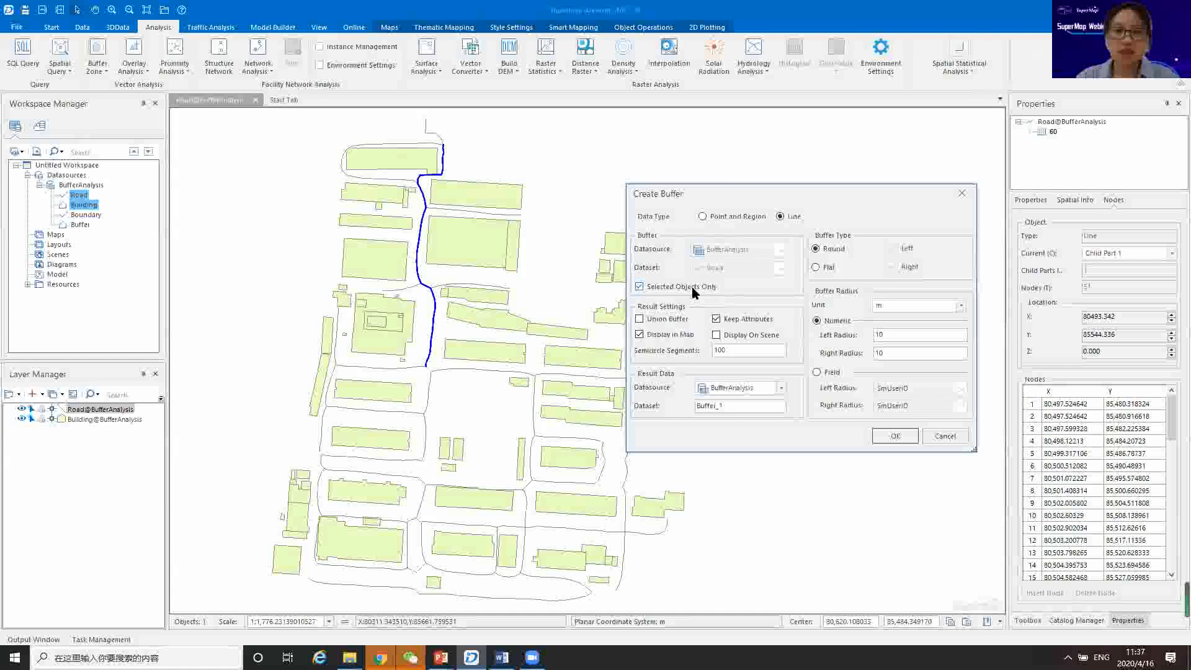
# Try buffering the whole Road dataset by switching off Selected Objects Only, and restore the limit to selected objects.
pyautogui.click(639, 287)
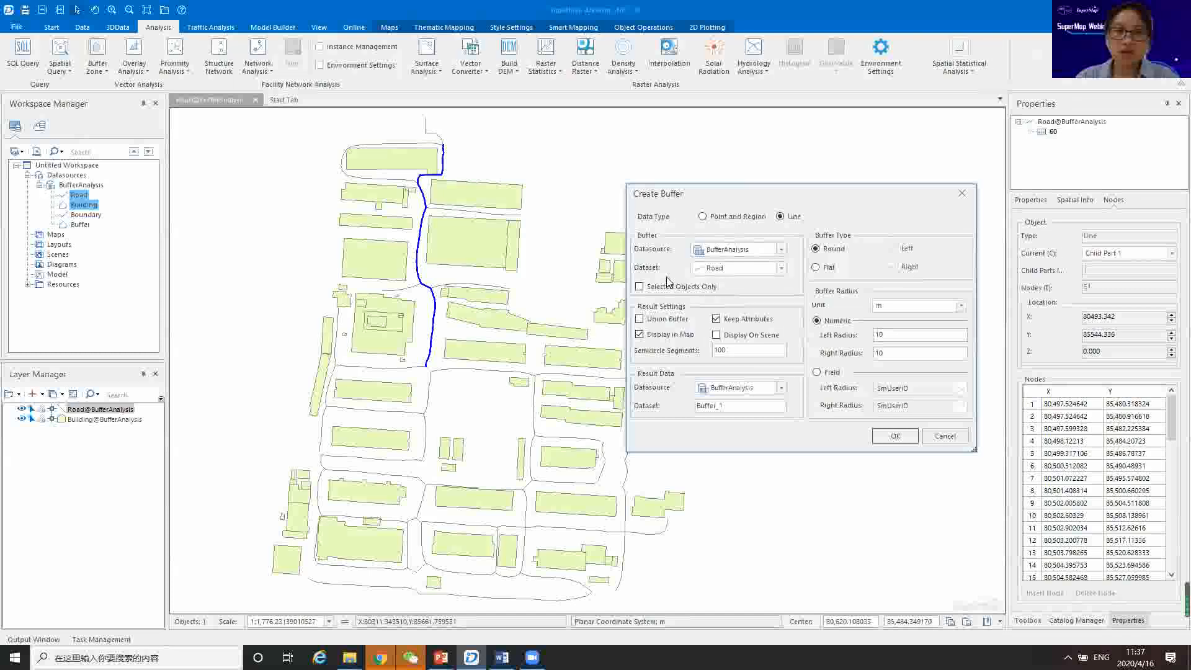
pyautogui.click(640, 288)
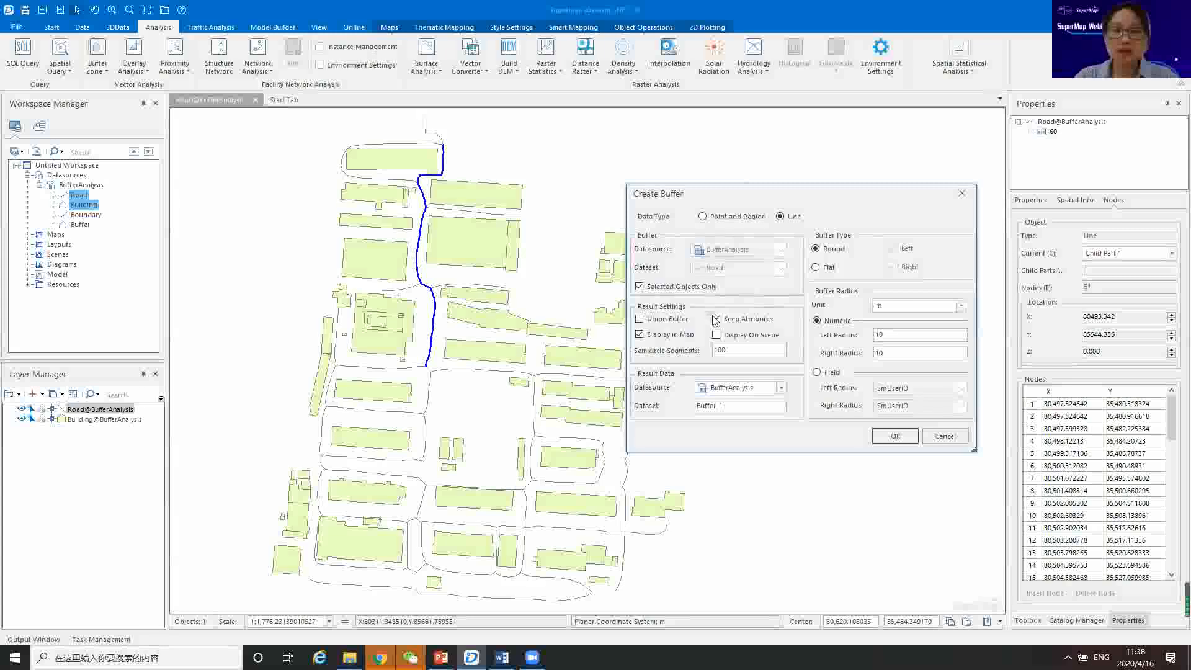
pyautogui.click(640, 286)
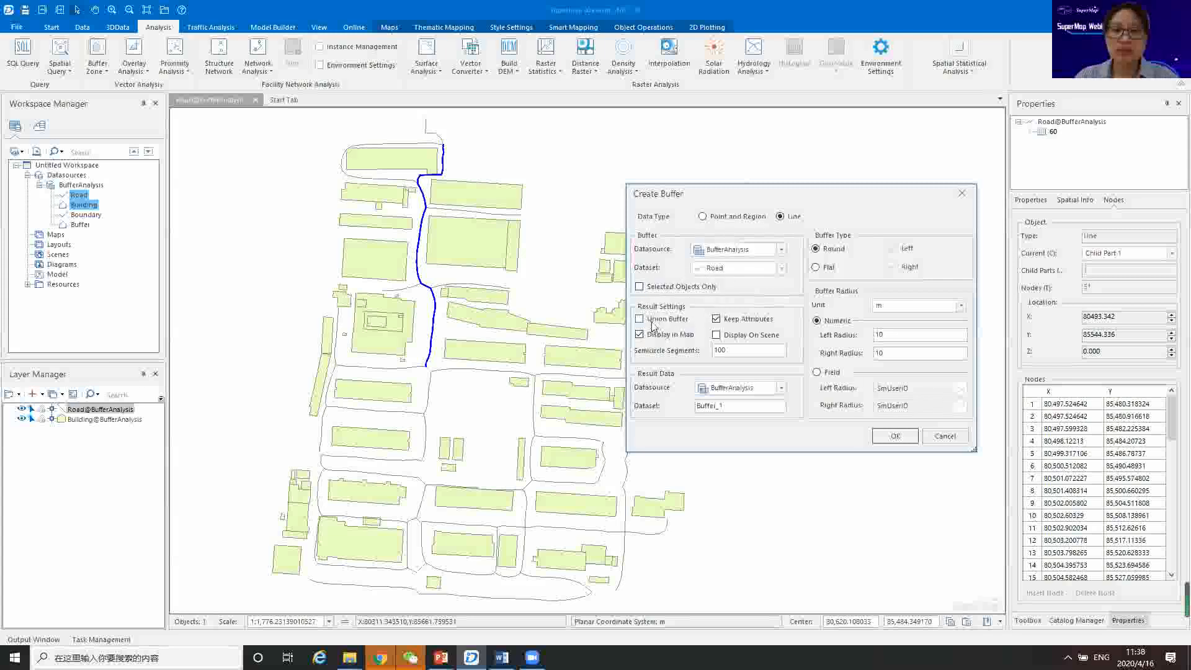
pyautogui.click(640, 287)
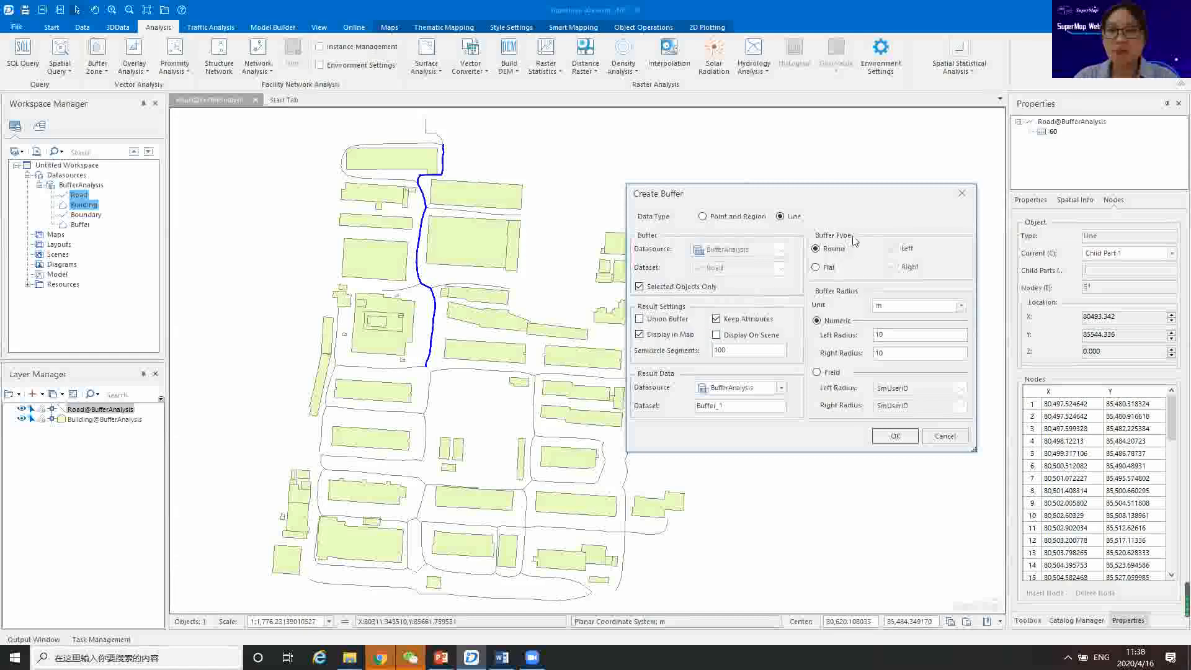
# Try the Flat buffer type with its left and right side options, and return to Round.
pyautogui.click(816, 267)
pyautogui.click(814, 248)
pyautogui.click(814, 269)
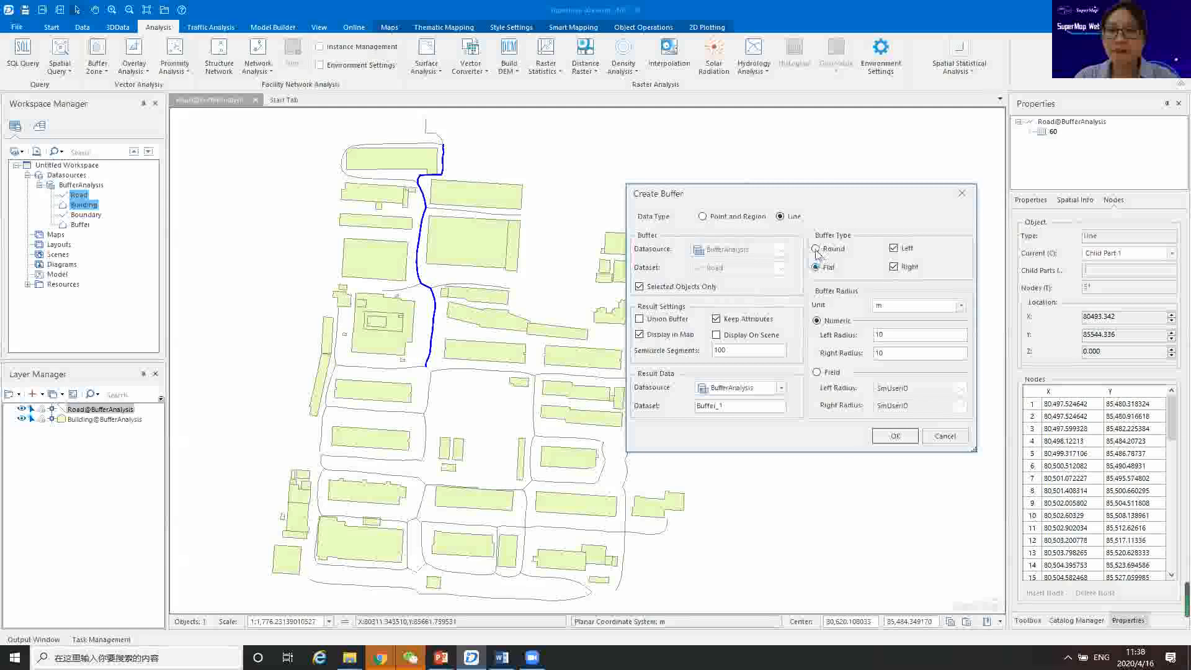
pyautogui.click(814, 249)
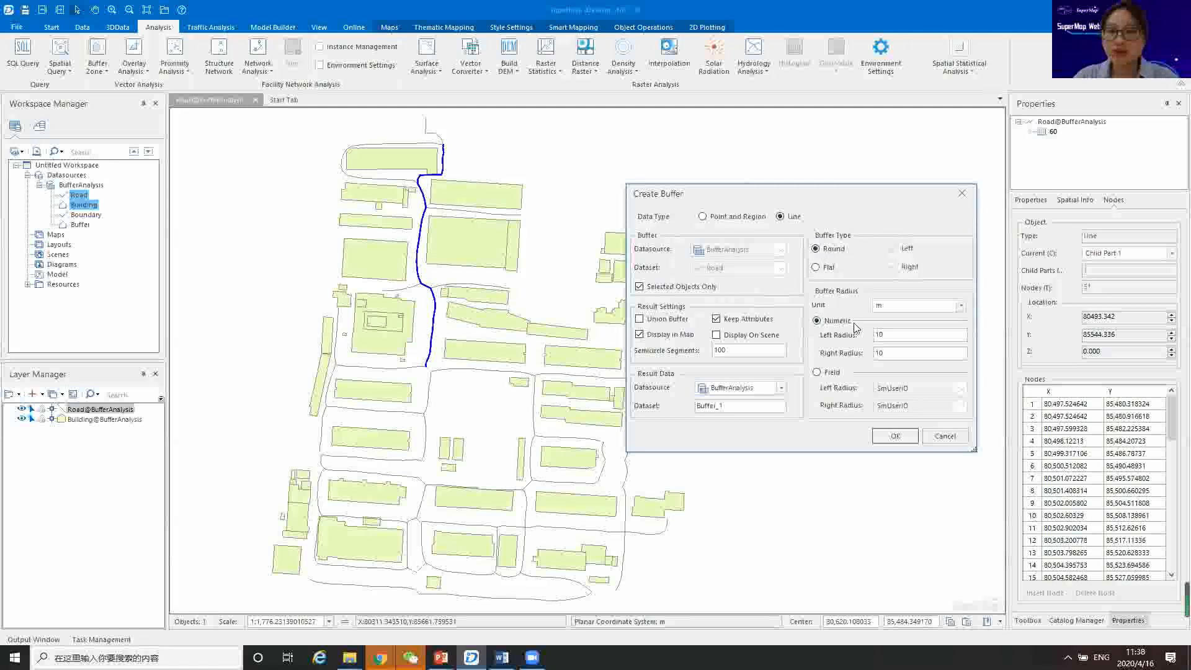
# Create a Flat buffer of the selected road with a left radius of 5 m and a right radius of 3 m.
pyautogui.moveTo(893, 335); pyautogui.dragTo(874, 336)
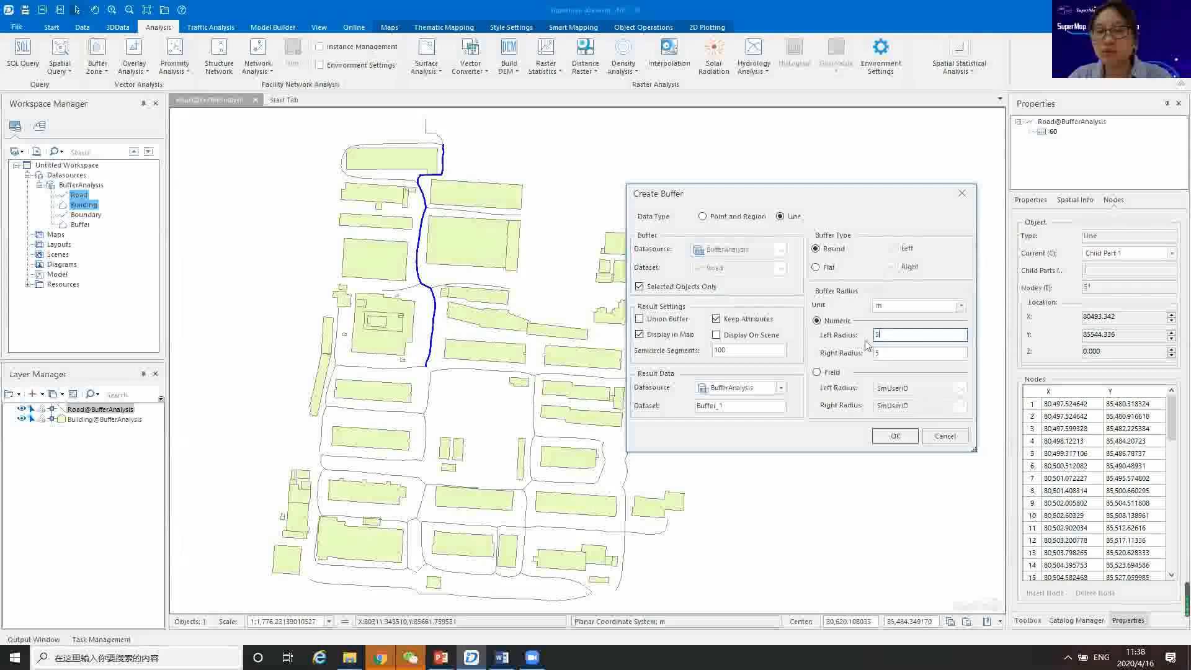
pyautogui.click(816, 268)
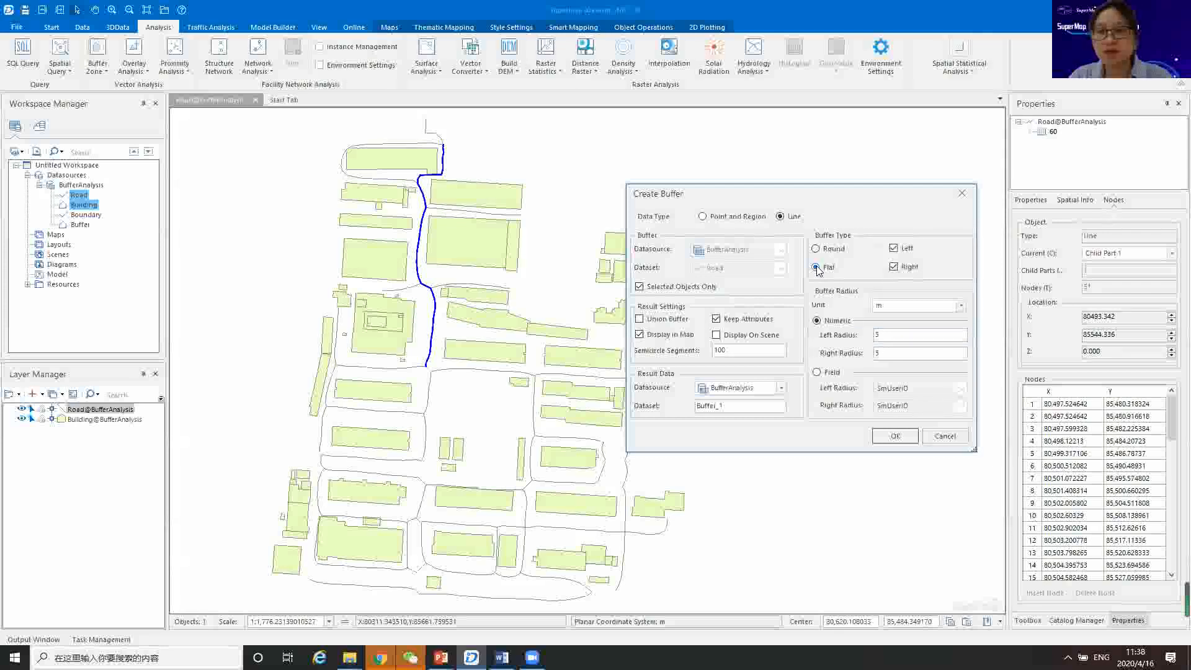
pyautogui.doubleClick(874, 353)
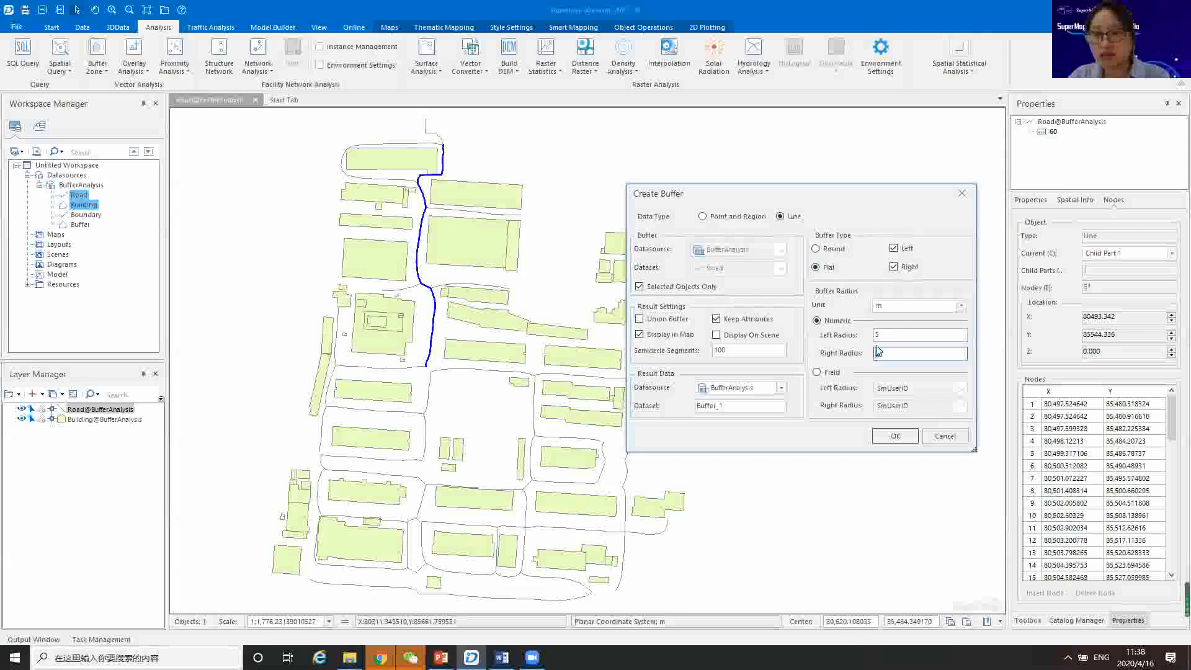
pyautogui.write('3')
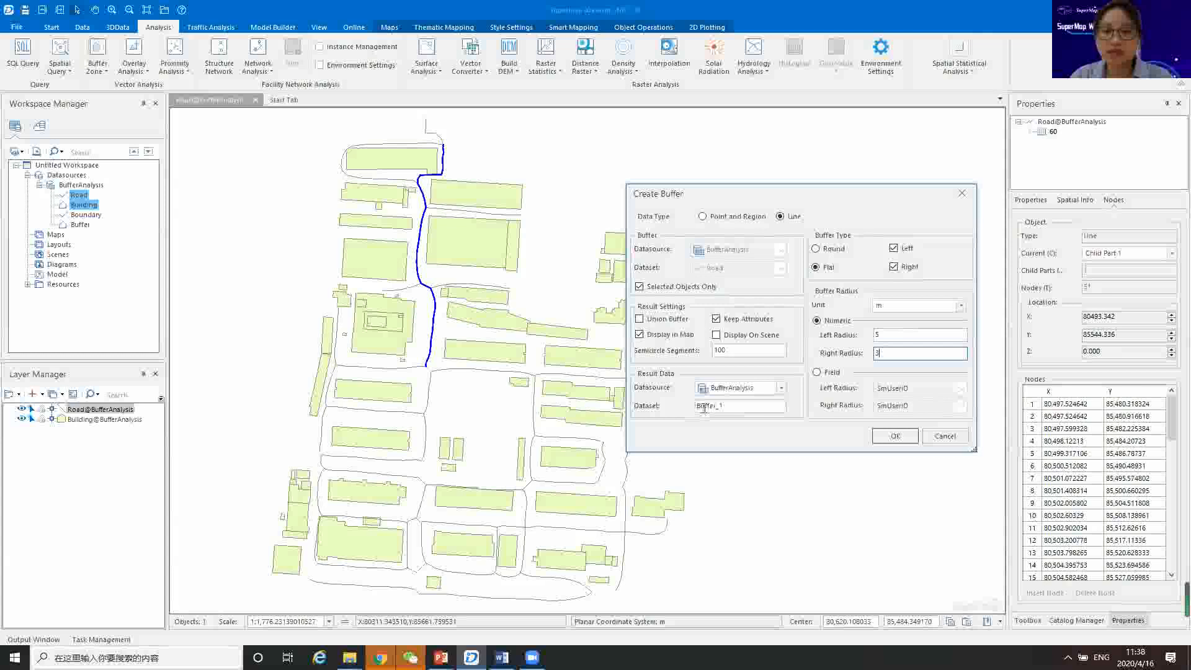
pyautogui.click(895, 436)
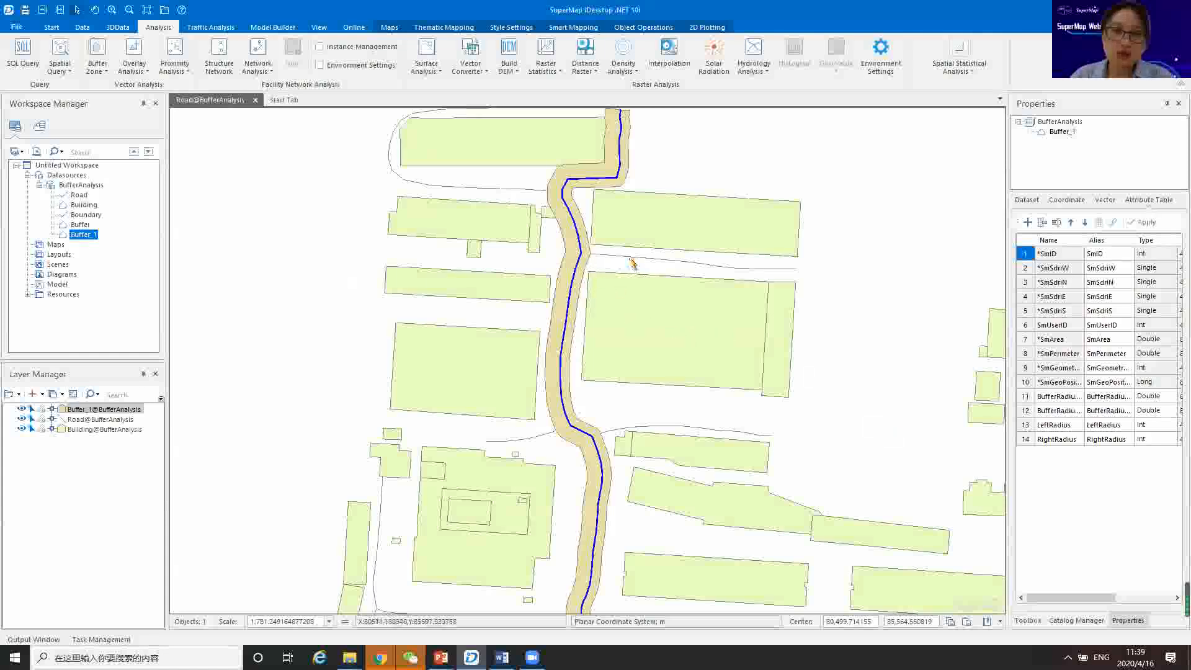
# Select the new buffer region around the road in the map.
pyautogui.scroll(1, 577, 301)
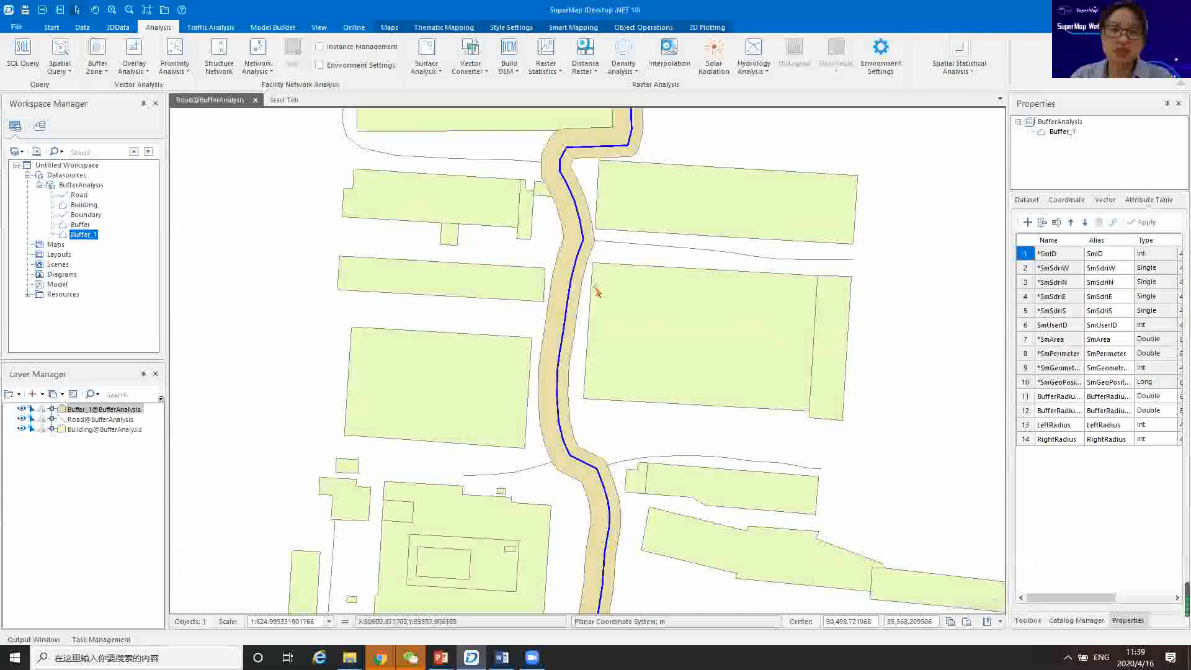
pyautogui.scroll(-1, 594, 291)
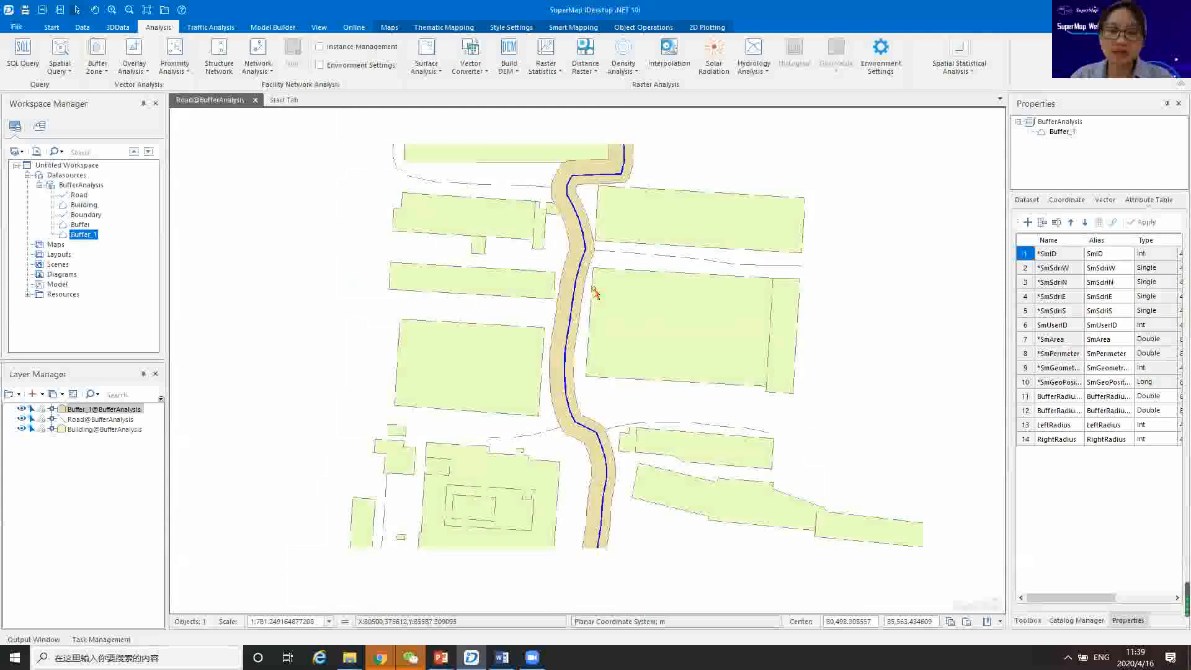
pyautogui.scroll(-1, 594, 291)
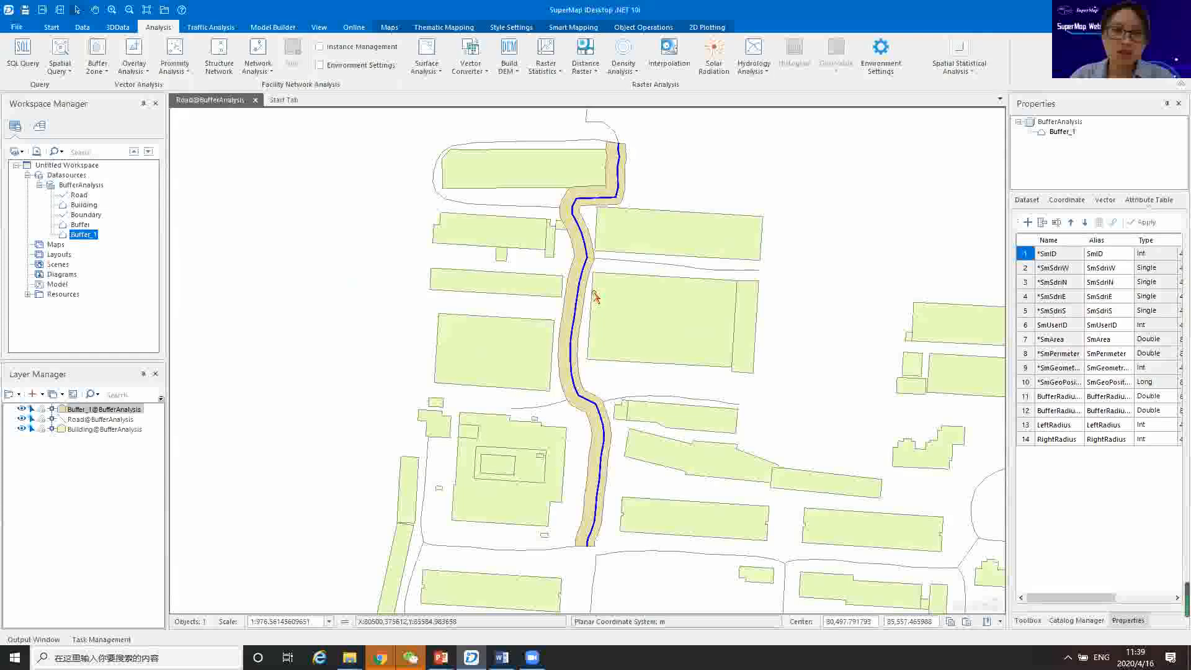
pyautogui.click(567, 222)
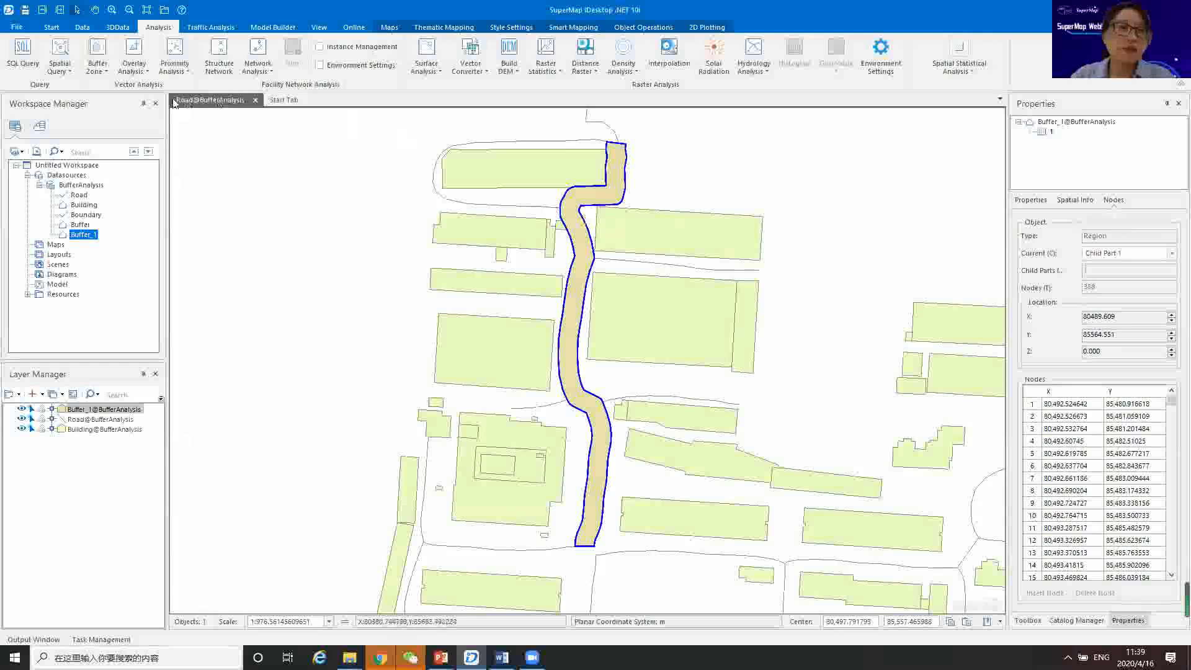
# Query the Building layer spatially for objects meeting Intersect_RegionRegion with the selected Buffer_1 region, and close the result table and clear the selection.
pyautogui.click(63, 62)
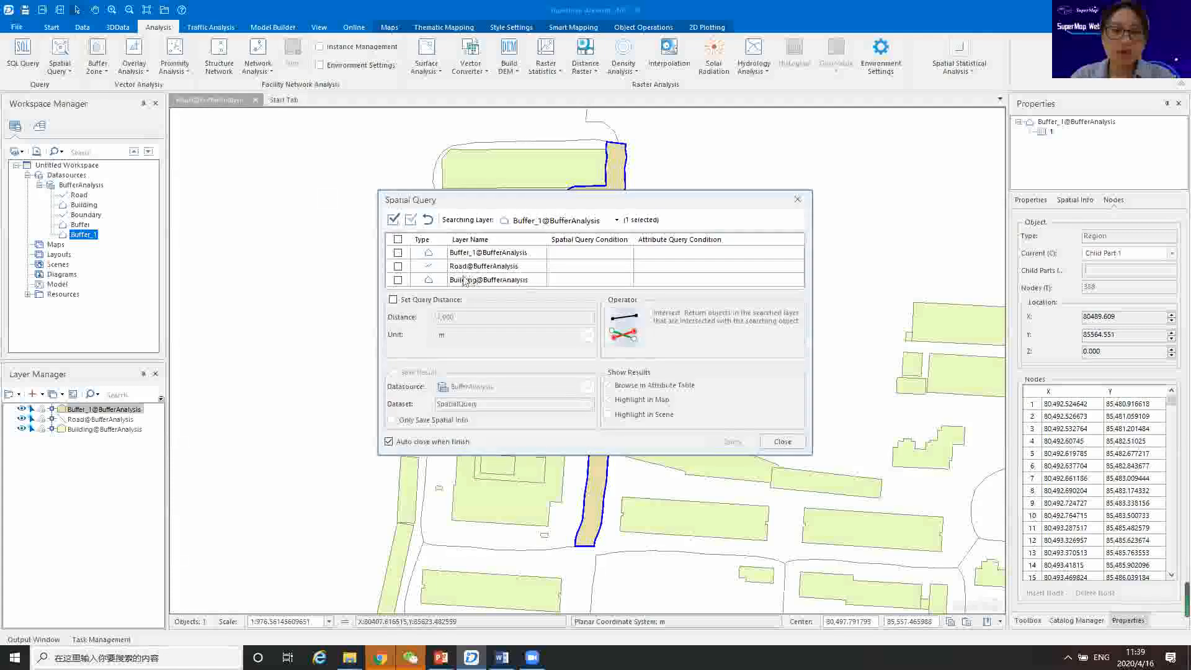
pyautogui.click(397, 281)
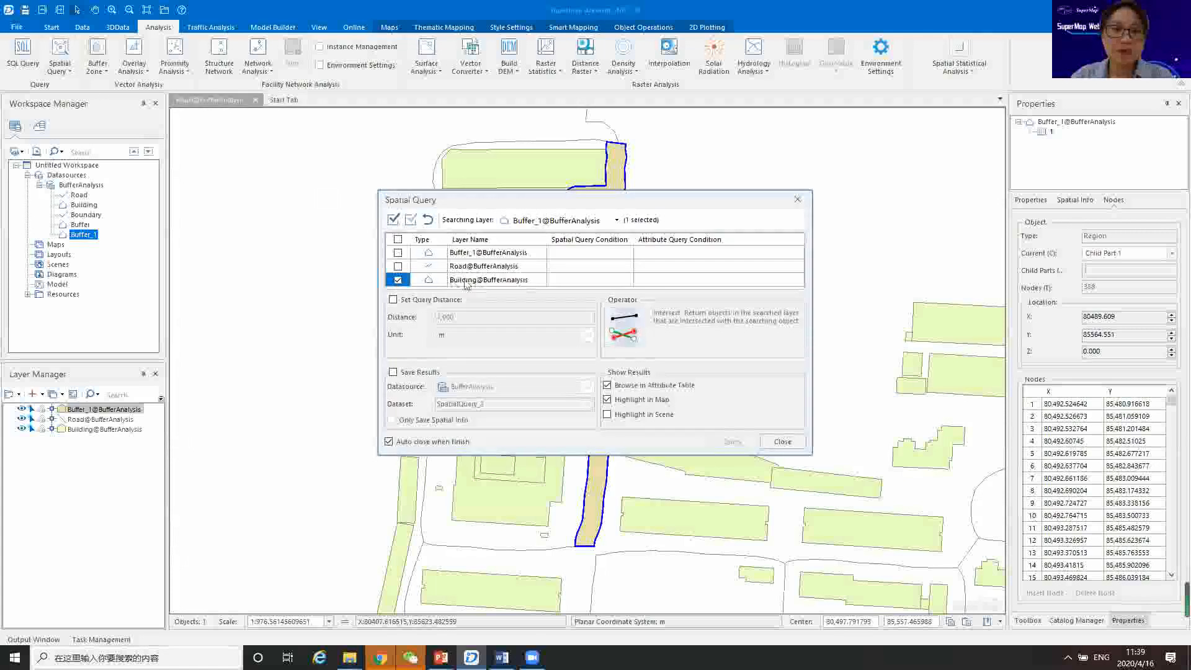
pyautogui.click(601, 283)
pyautogui.click(601, 284)
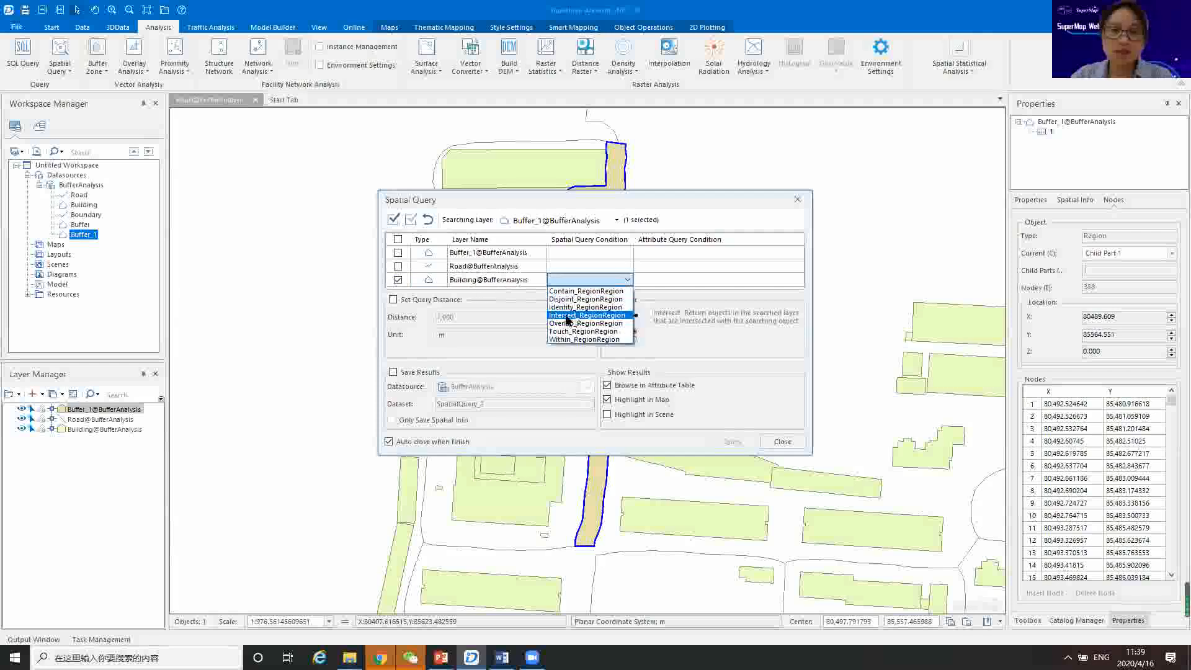
pyautogui.click(568, 316)
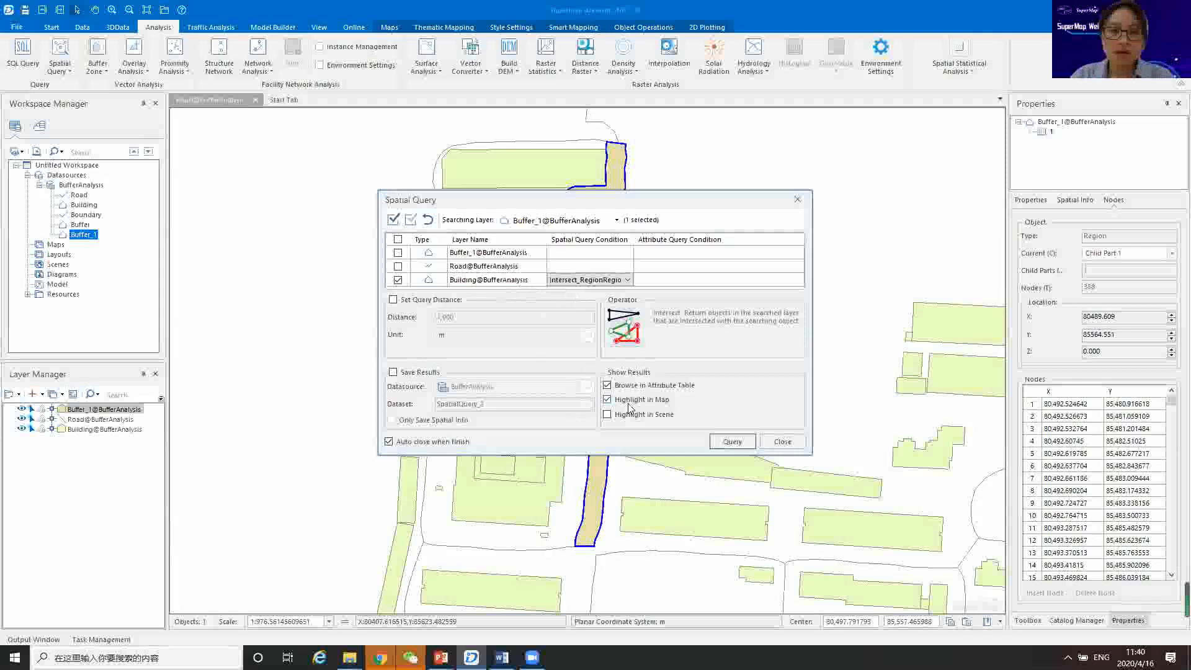
pyautogui.click(731, 442)
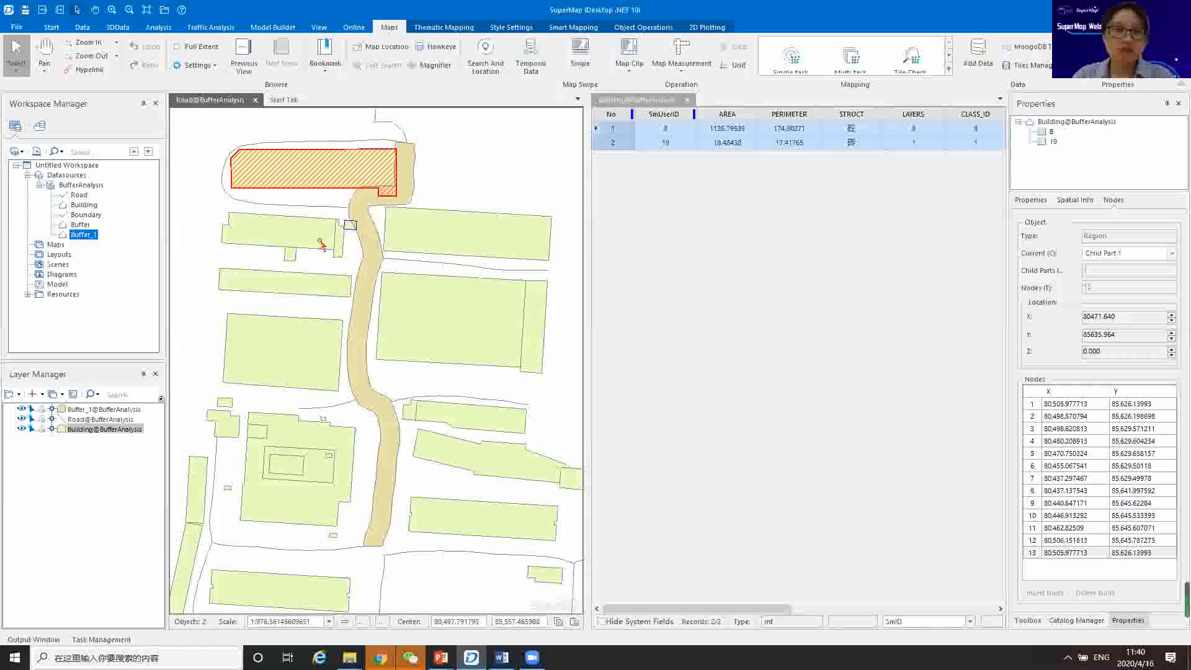
pyautogui.click(687, 99)
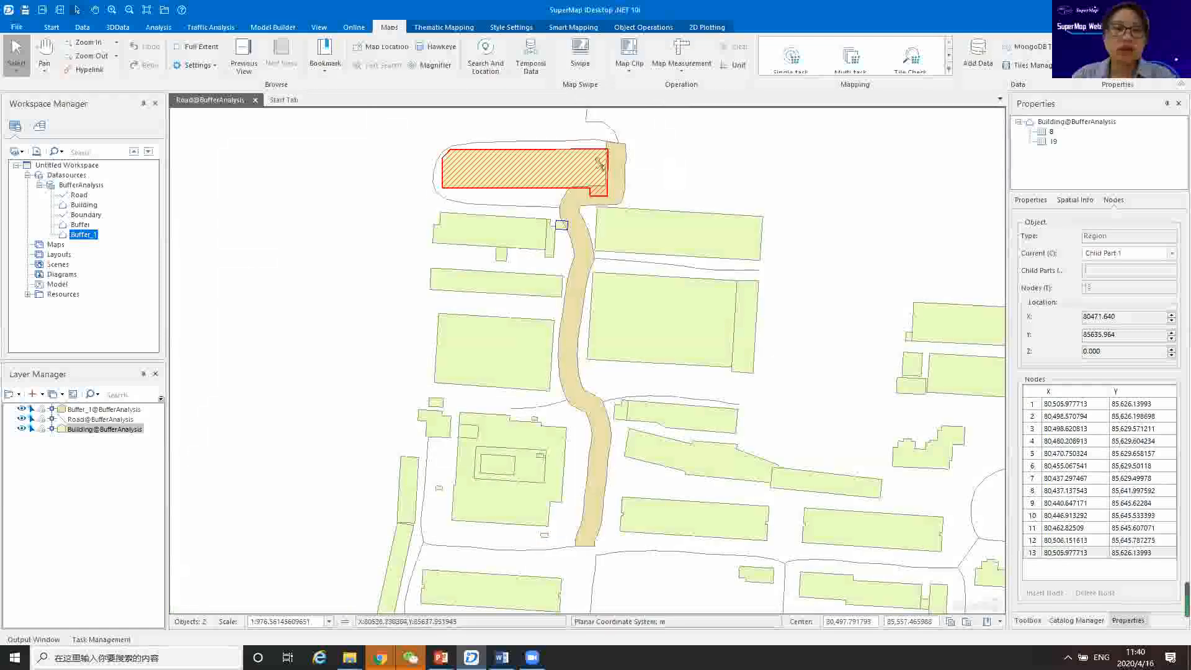
pyautogui.click(349, 250)
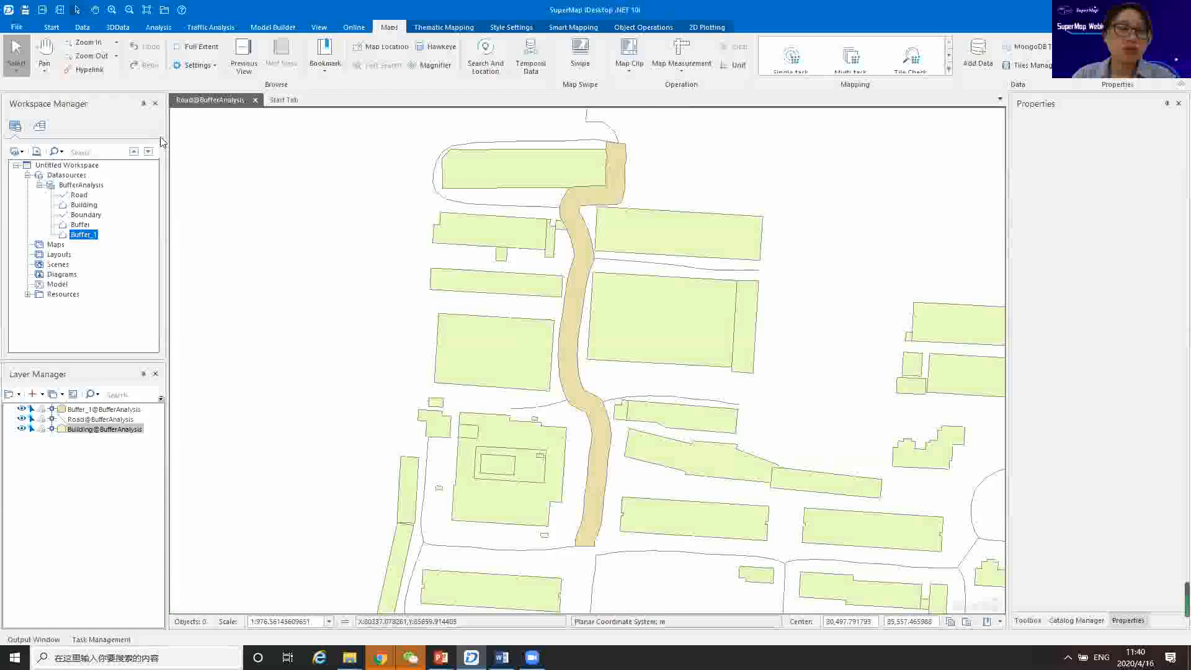
# Start a new buffer with the Line data type and the whole Road dataset of BufferAnalysis as its source.
pyautogui.click(157, 27)
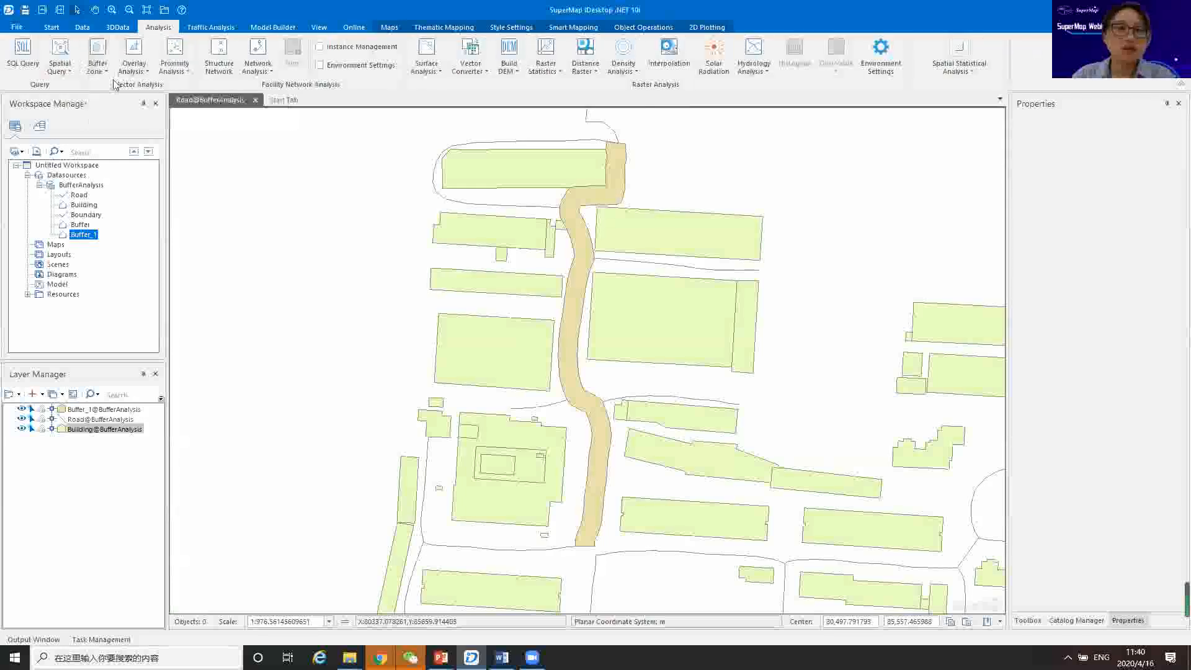
pyautogui.click(95, 67)
pyautogui.click(127, 85)
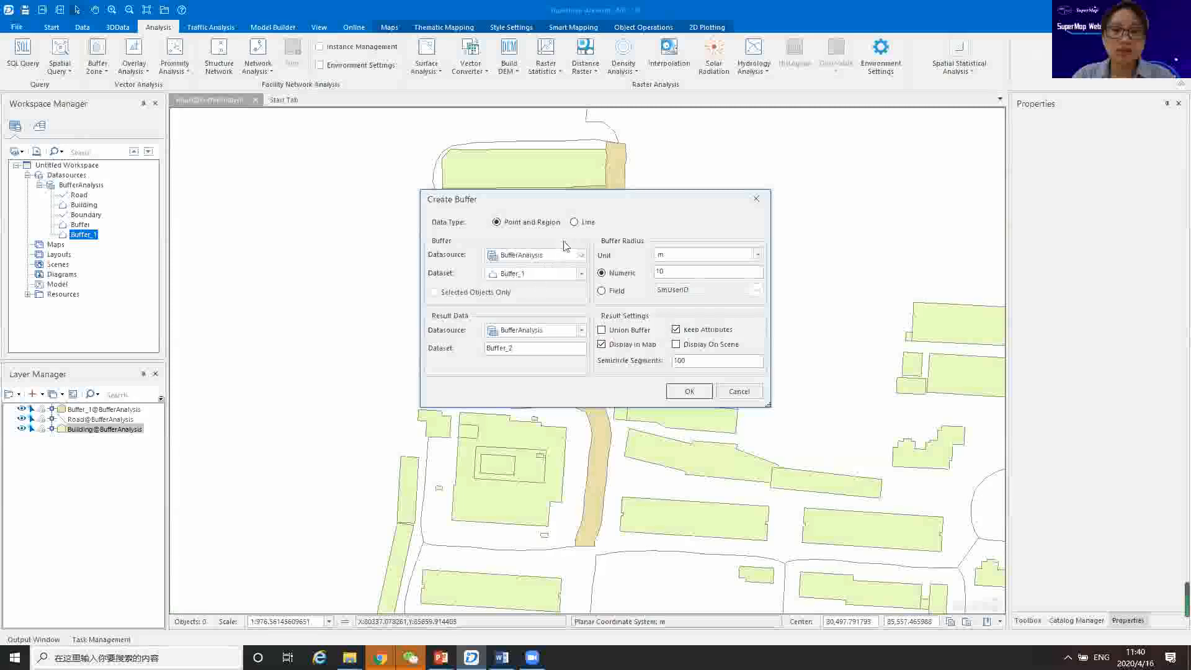
pyautogui.click(580, 275)
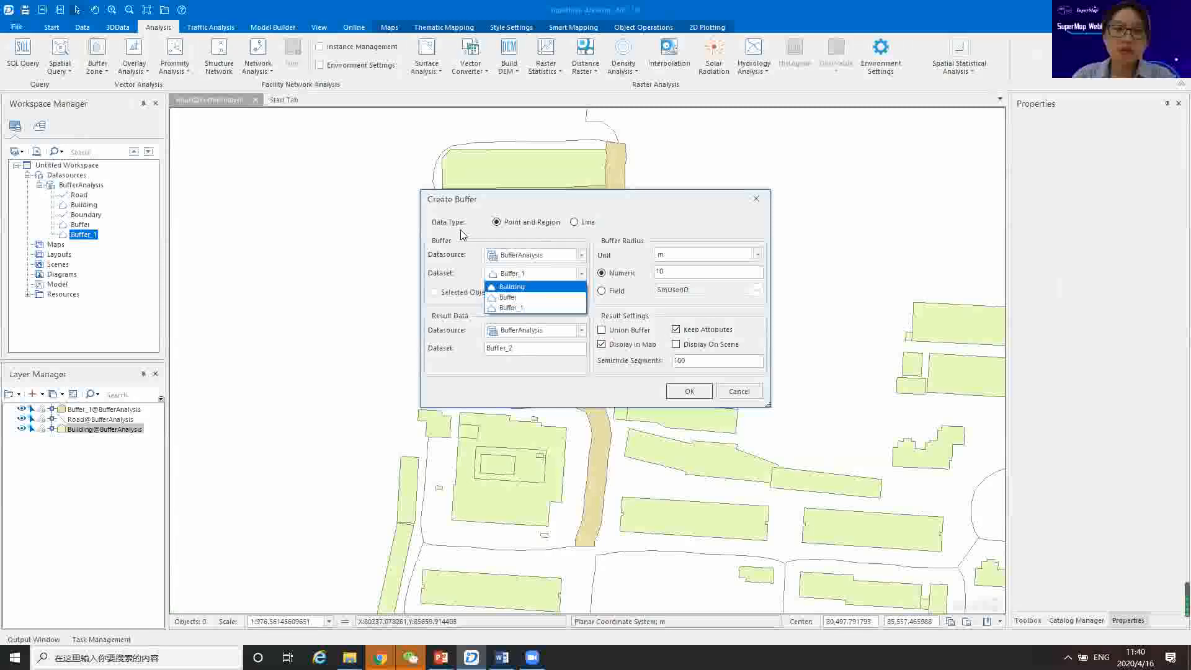
pyautogui.click(575, 228)
pyautogui.click(575, 224)
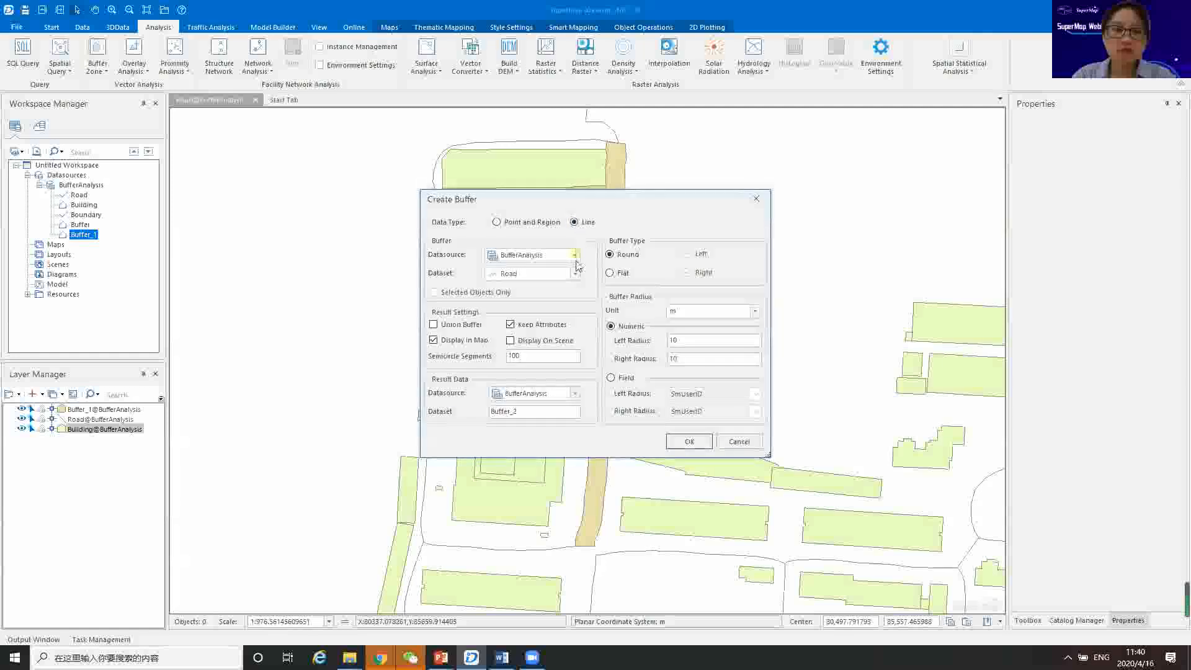
pyautogui.click(574, 276)
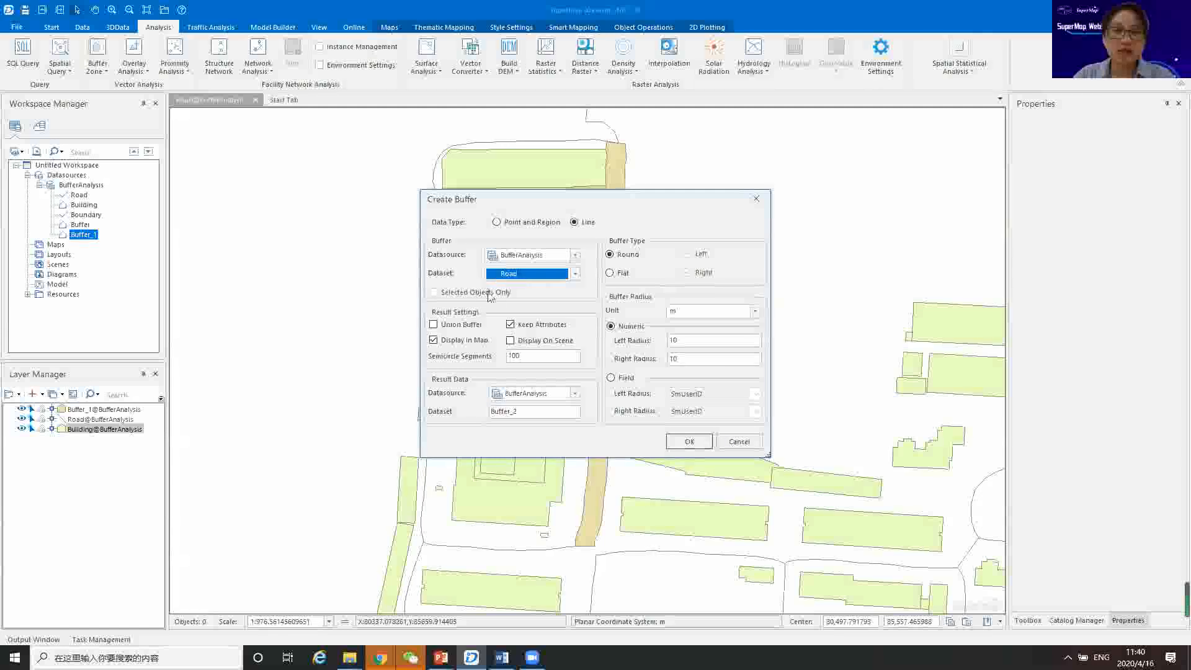
# Create a unioned Round buffer of all roads with left and right radii of 5 m.
pyautogui.click(434, 327)
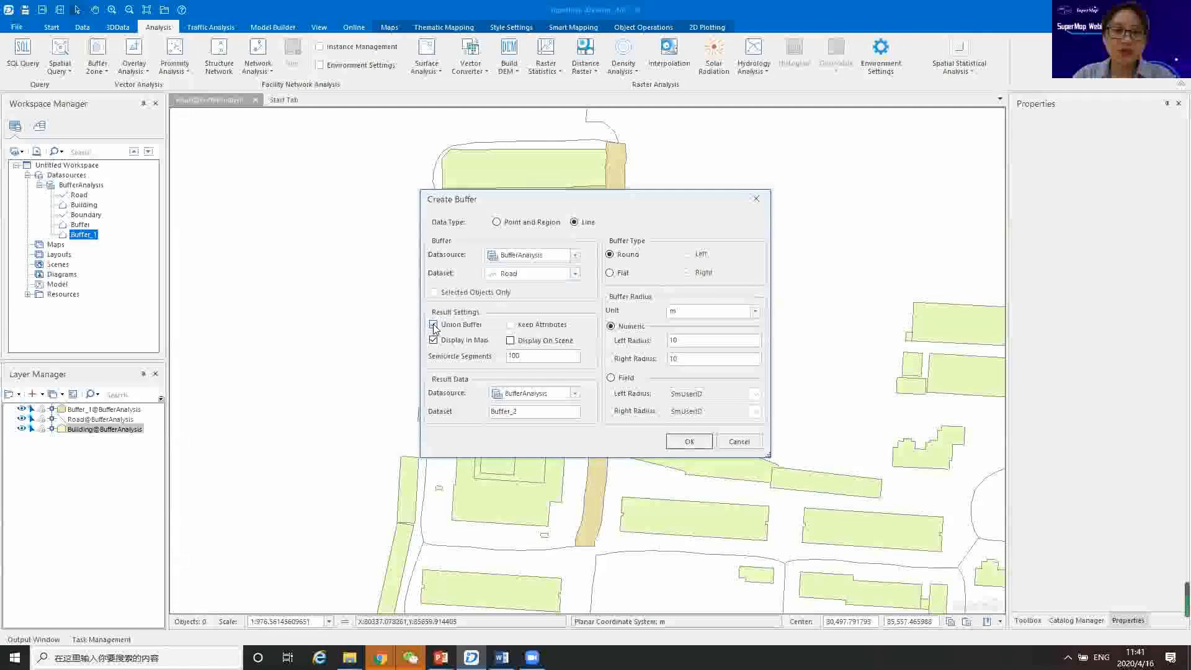
pyautogui.click(619, 275)
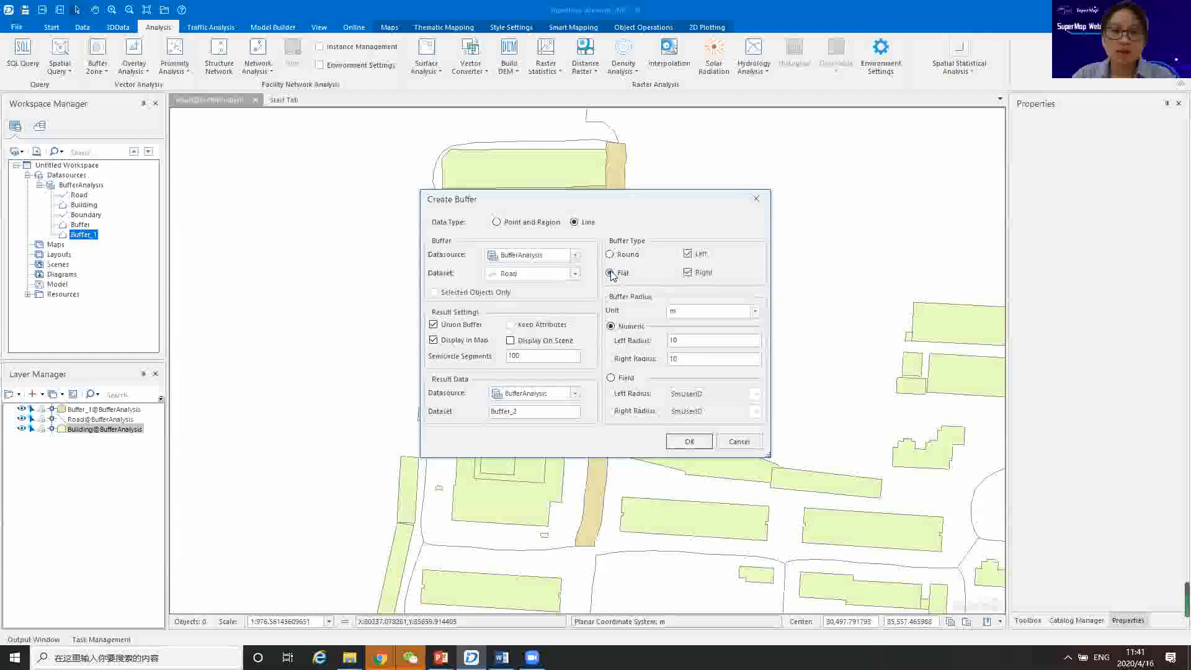
pyautogui.doubleClick(674, 340)
pyautogui.write('5')
pyautogui.doubleClick(694, 359)
pyautogui.write('5')
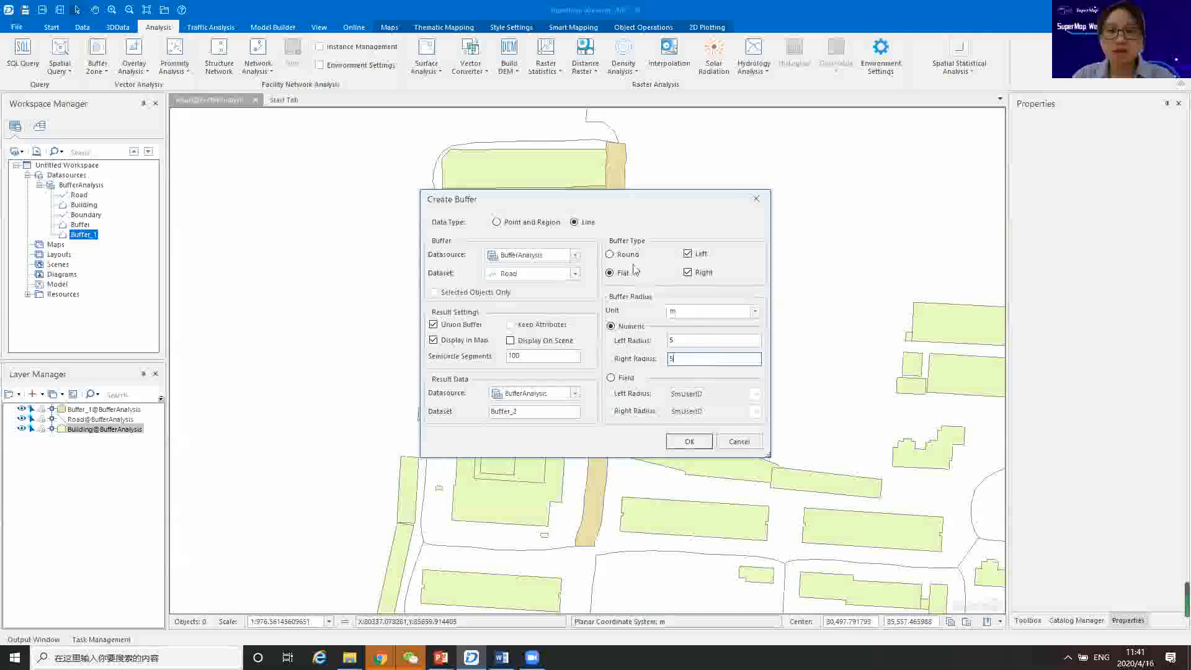
pyautogui.click(610, 254)
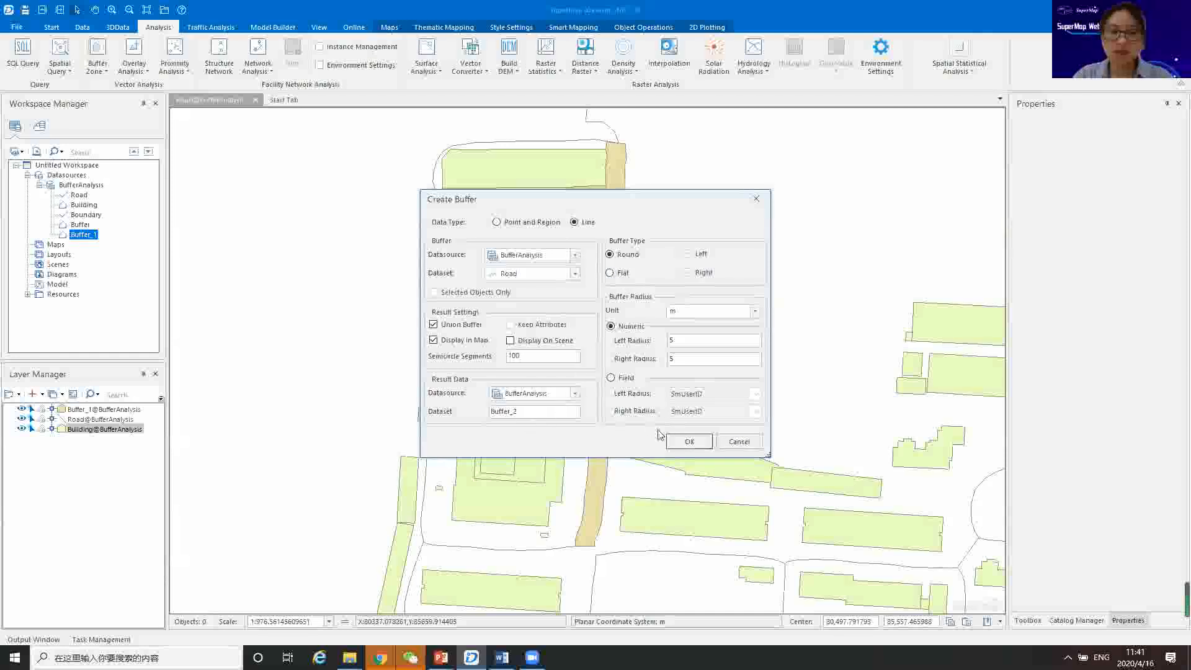
pyautogui.click(689, 442)
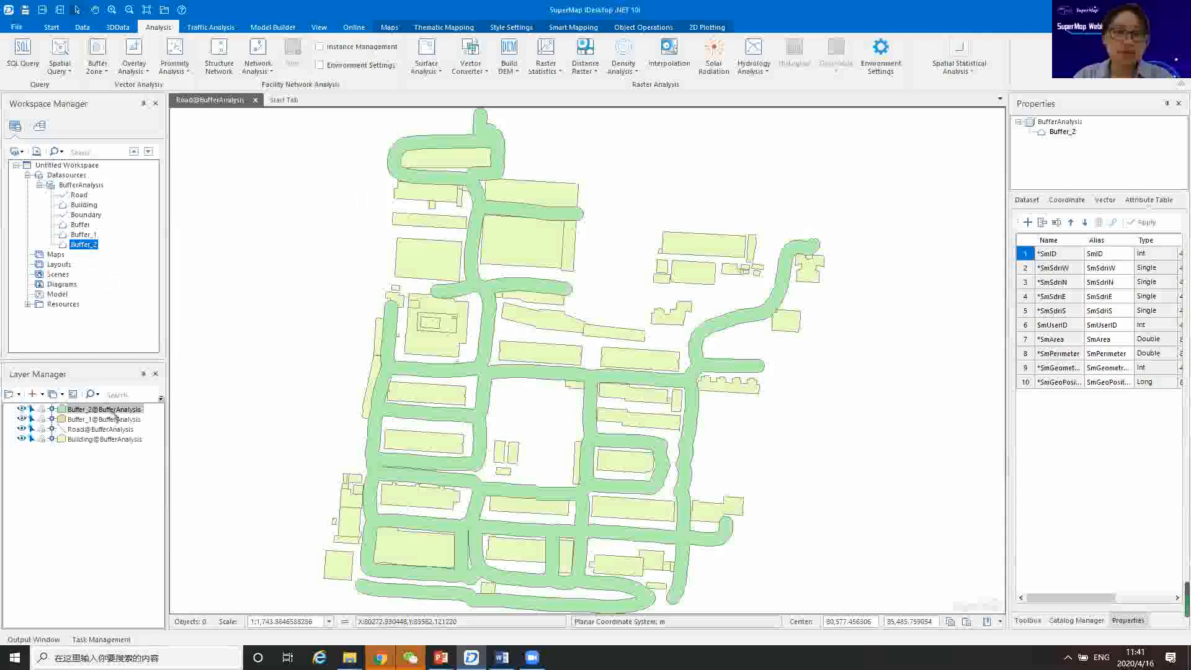
# Compare the all-roads buffer with the single-road buffer by hiding the Buffer_2 layer and showing it again.
pyautogui.moveTo(489, 131); pyautogui.dragTo(481, 191)
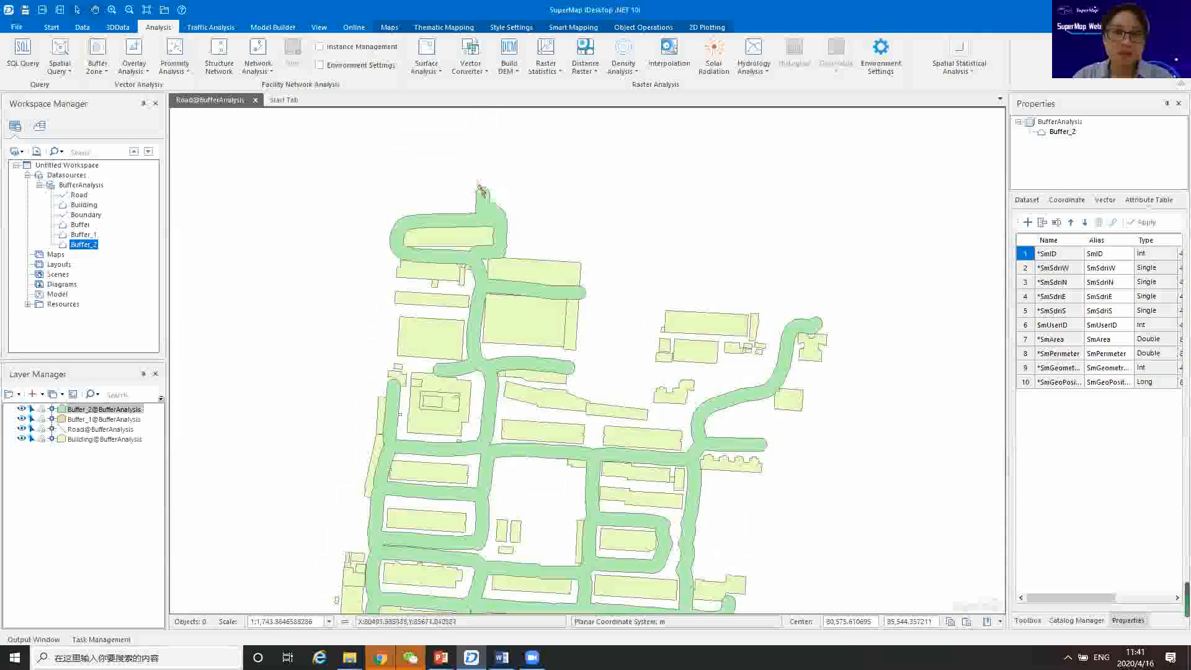
pyautogui.click(21, 410)
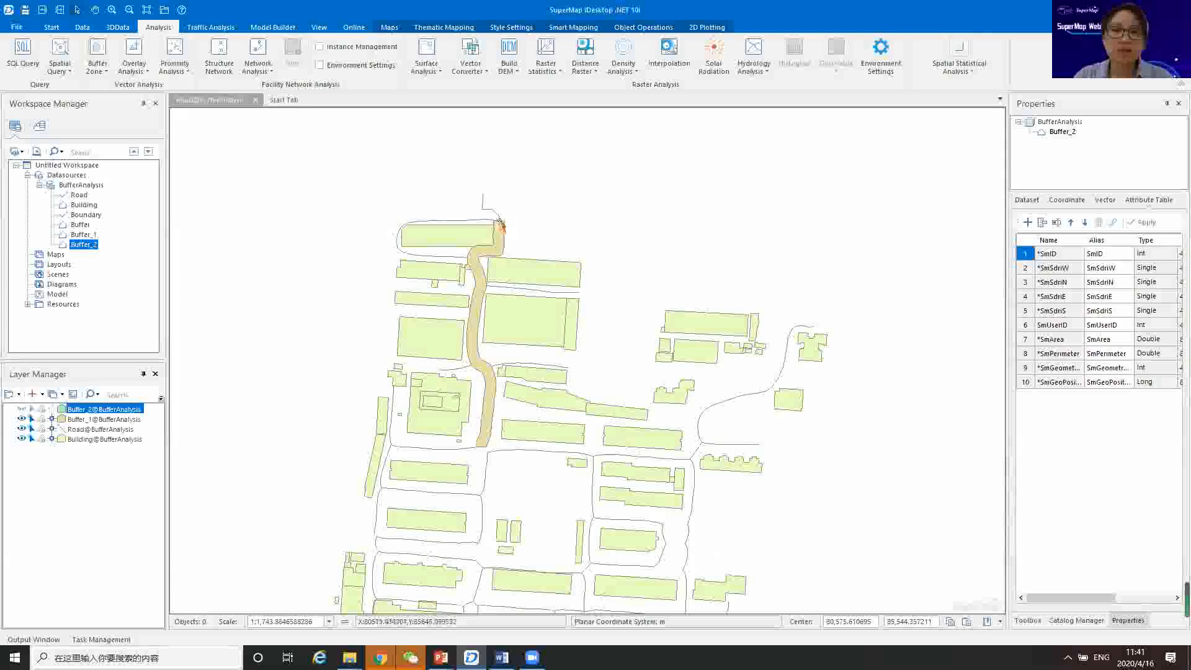
pyautogui.click(21, 409)
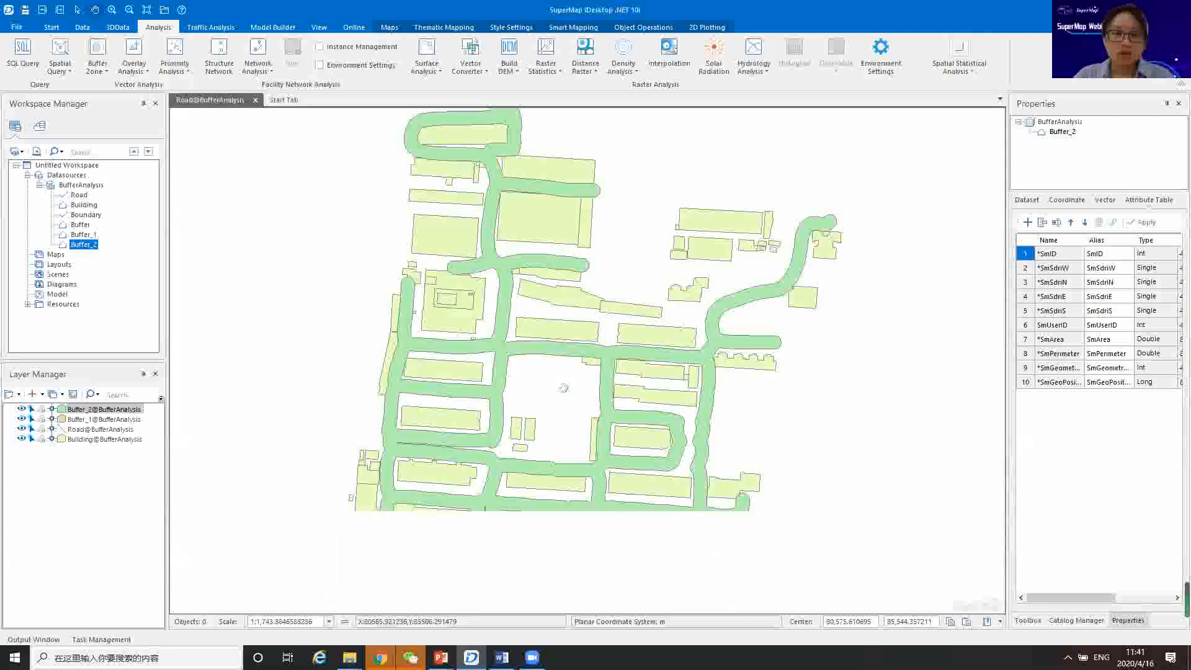
# Switch to the open presentations in PowerPoint.
pyautogui.click(441, 658)
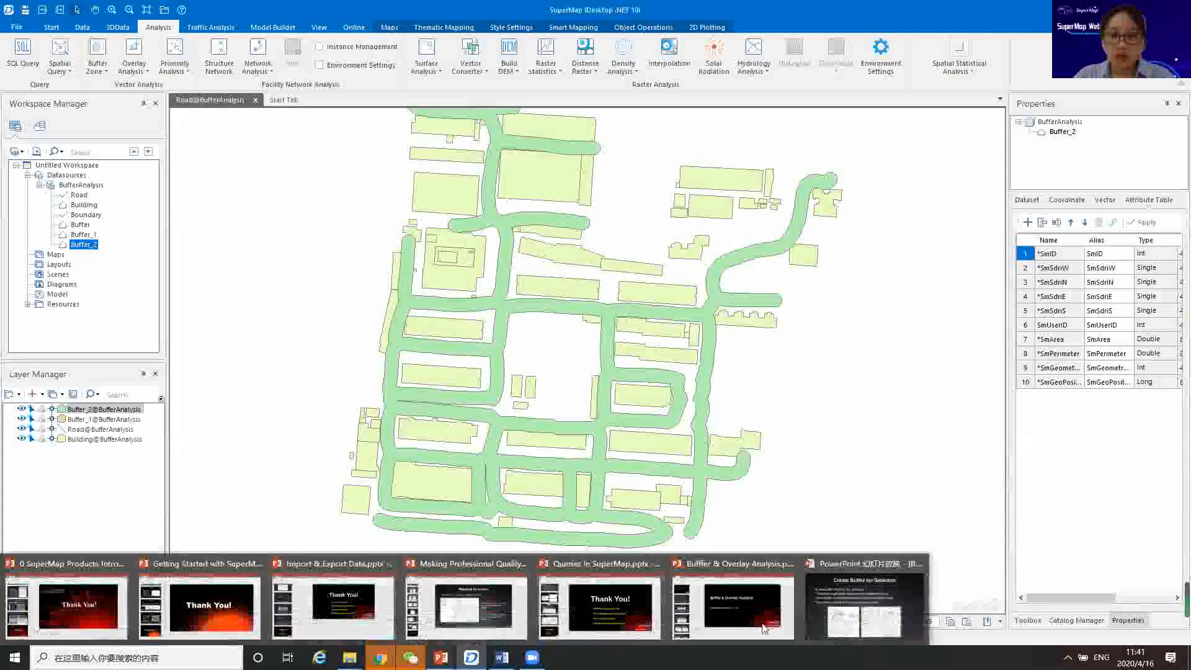
# Switch to the Buffer & Overlay Analysis presentation in PowerPoint and advance its slide show to the Create Buffer for Dataset slide.
pyautogui.click(732, 605)
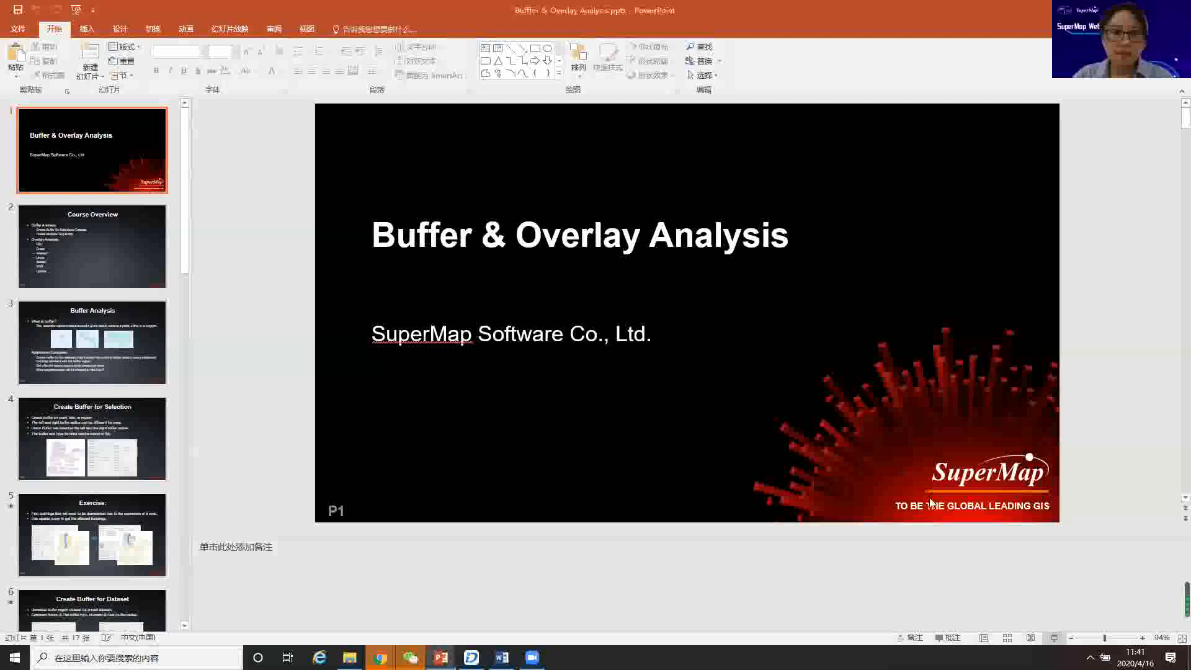
pyautogui.click(1055, 639)
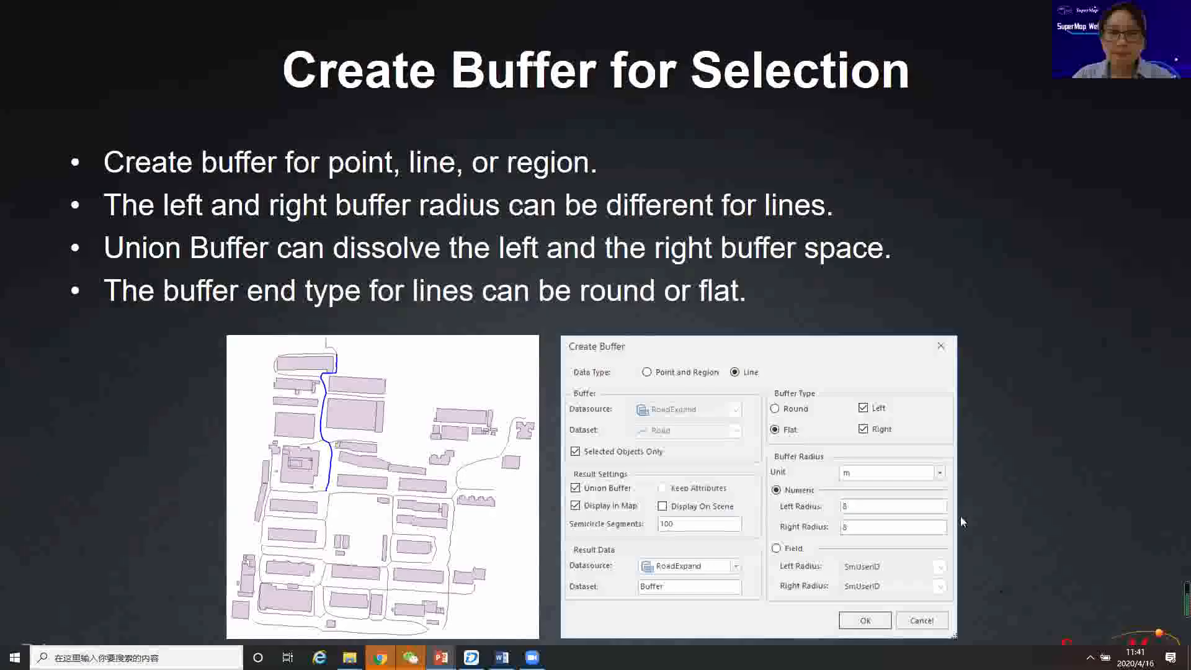
pyautogui.click(913, 441)
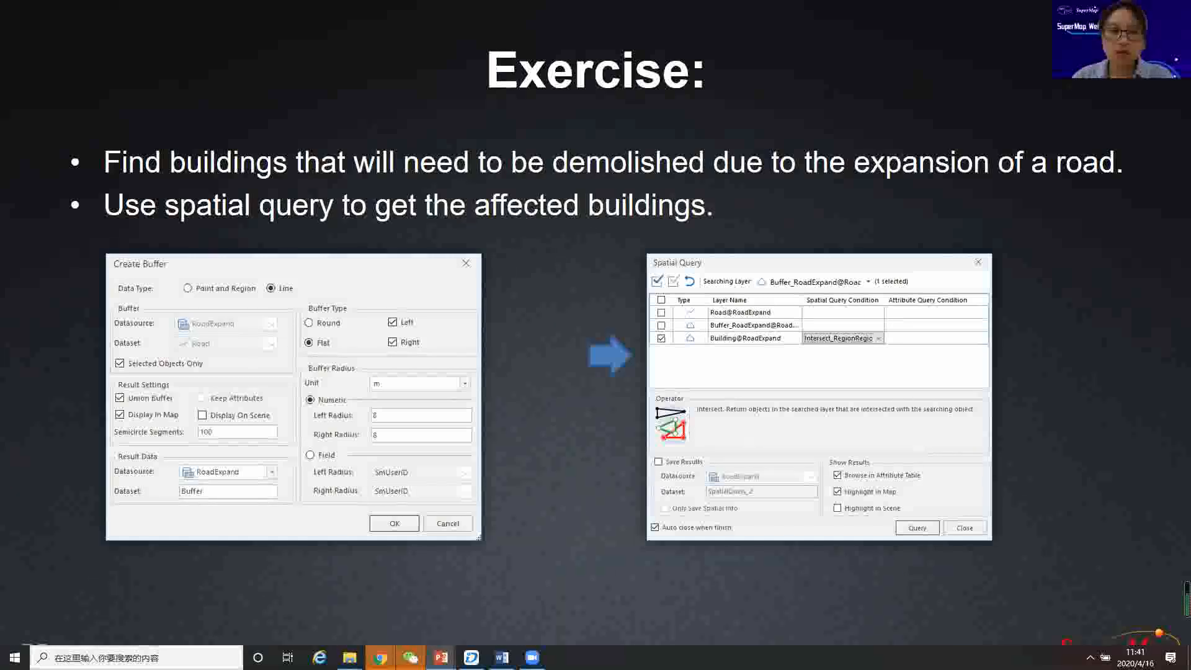
pyautogui.press('Right')
pyautogui.press('Right')
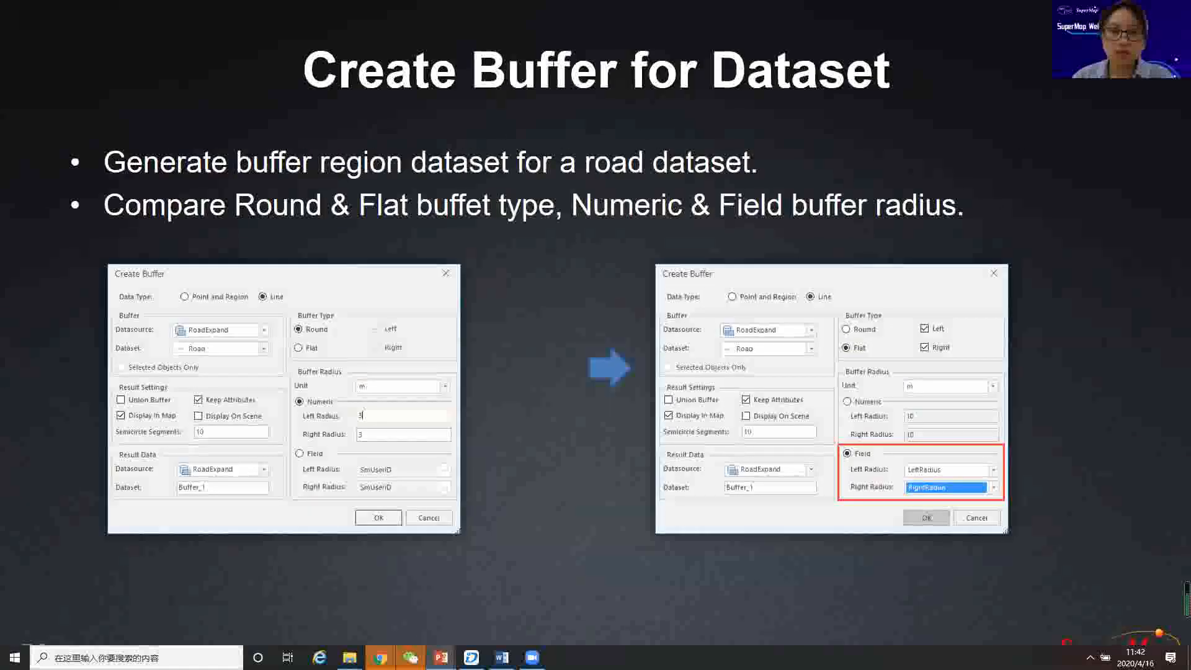
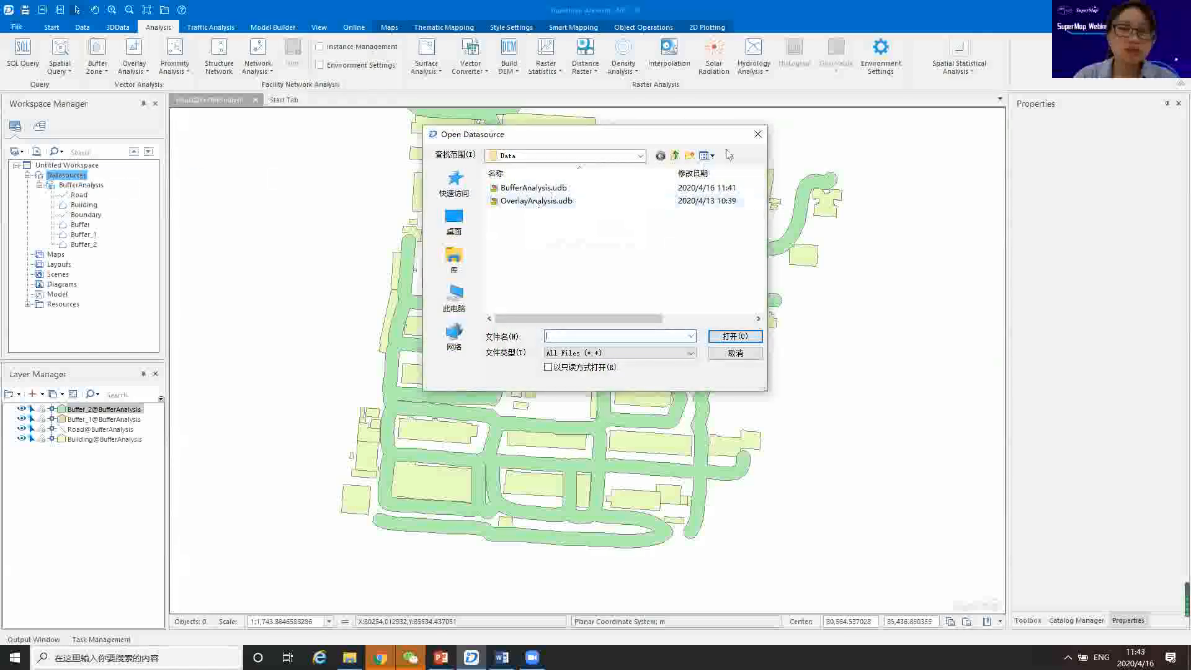
# Dismiss the Open Datasource dialog and view the datasource files in the Data folder in File Explorer.
pyautogui.moveTo(734, 137); pyautogui.dragTo(696, 154)
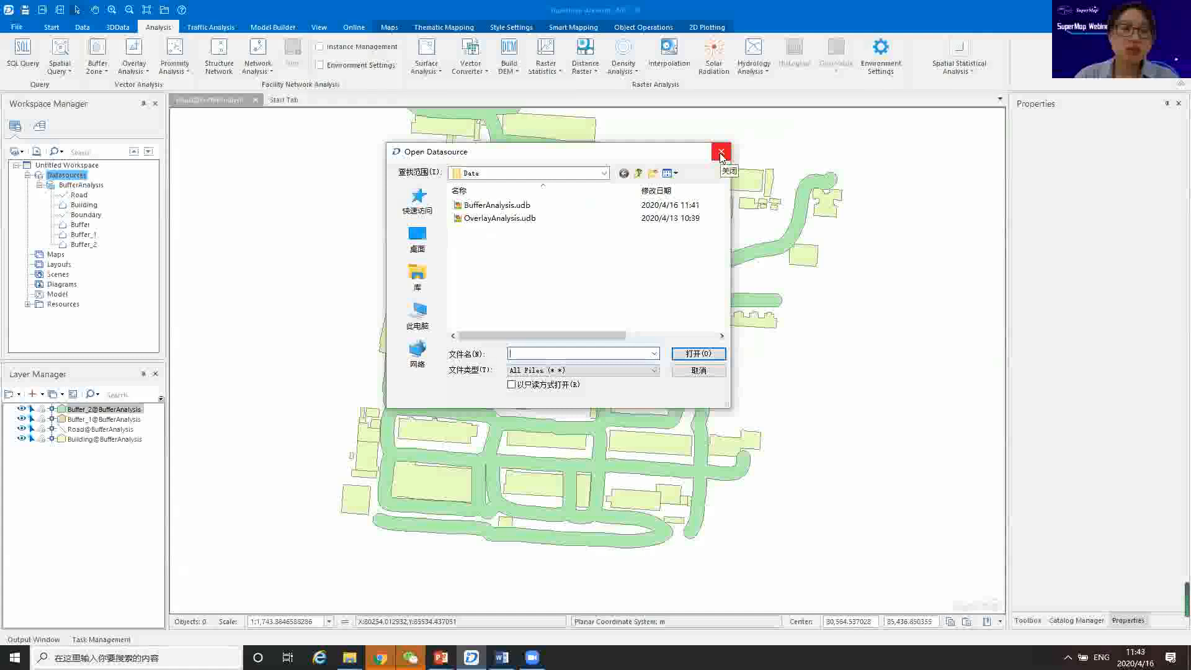
pyautogui.click(721, 153)
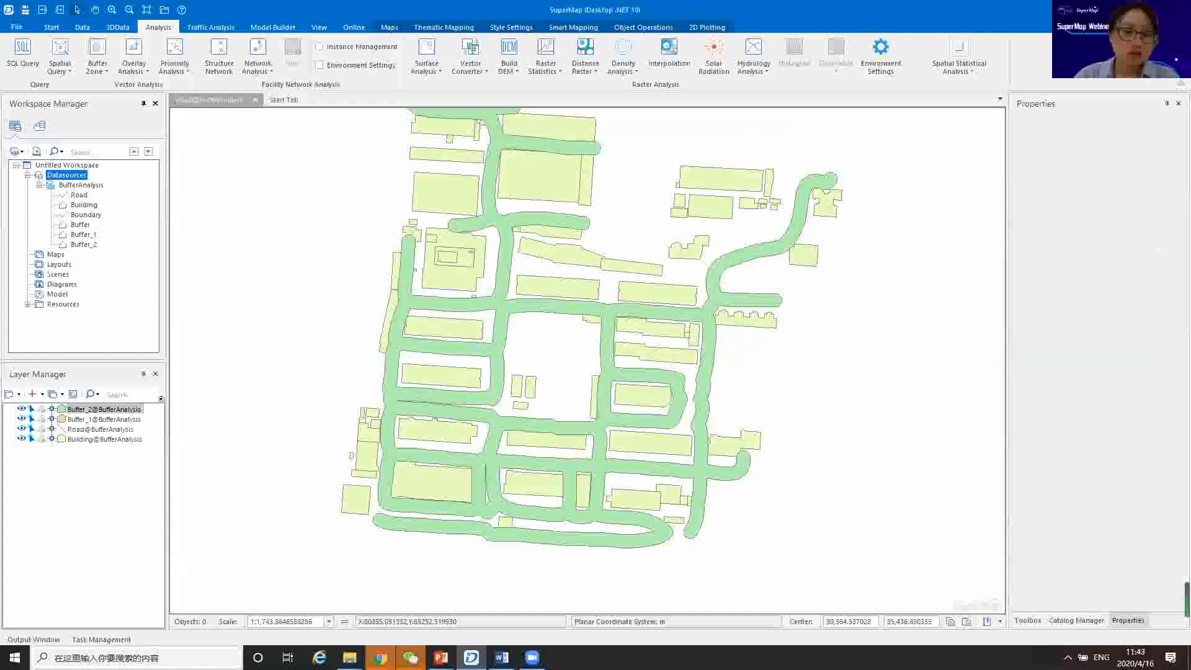
pyautogui.moveTo(350, 658)
pyautogui.click(306, 624)
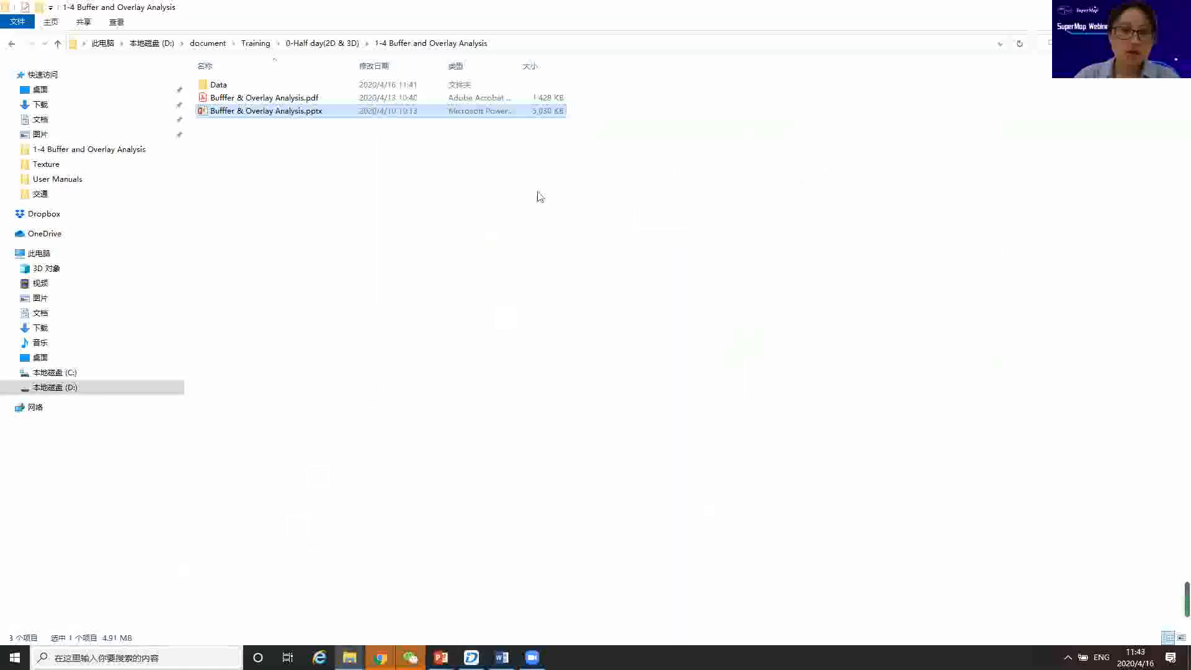
pyautogui.click(242, 87)
pyautogui.doubleClick(242, 87)
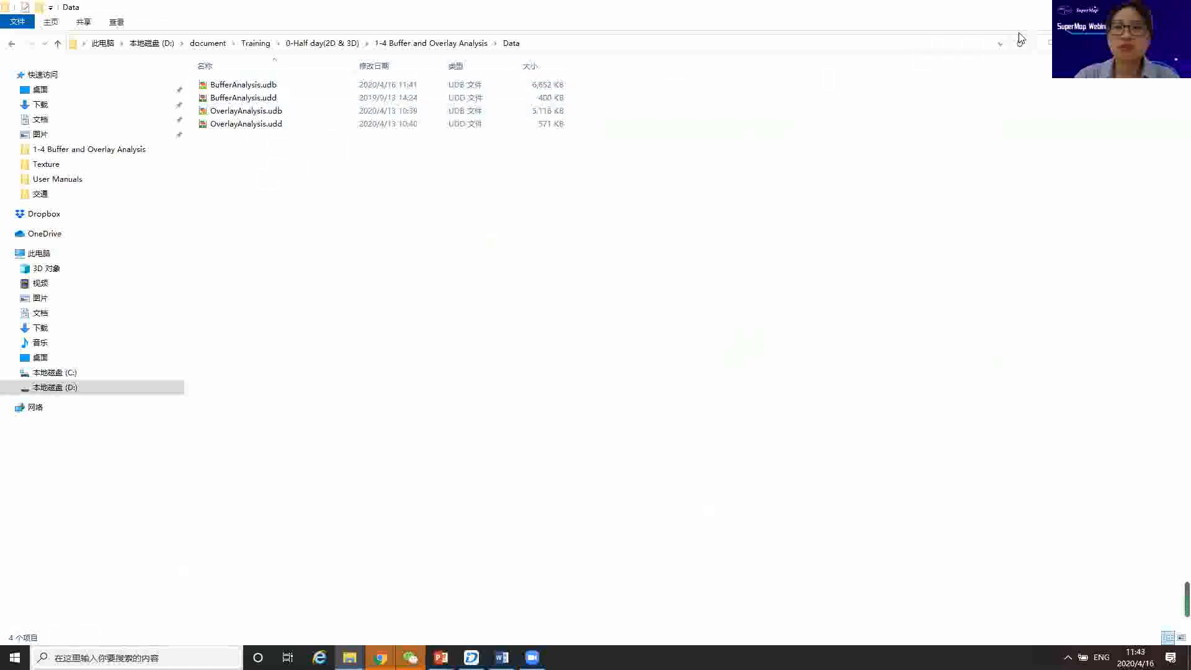
# Return to SuperMap iDesktop and hide the Buffer_2 and Buffer_1 layers.
pyautogui.click(471, 657)
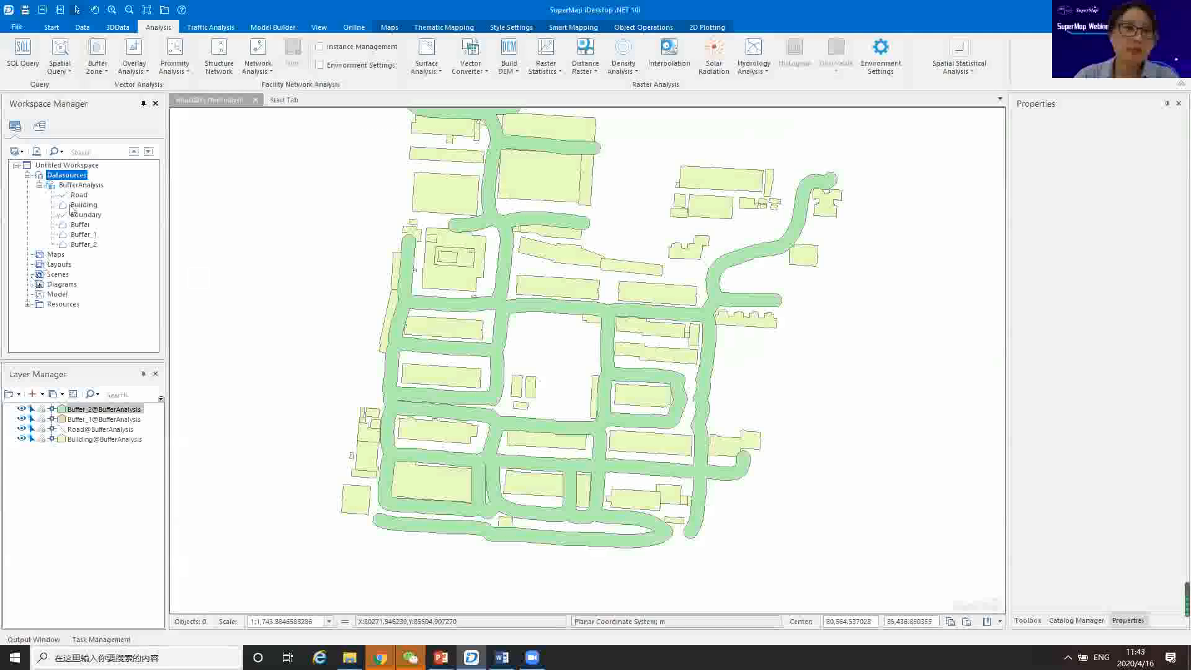
pyautogui.click(21, 409)
pyautogui.click(21, 418)
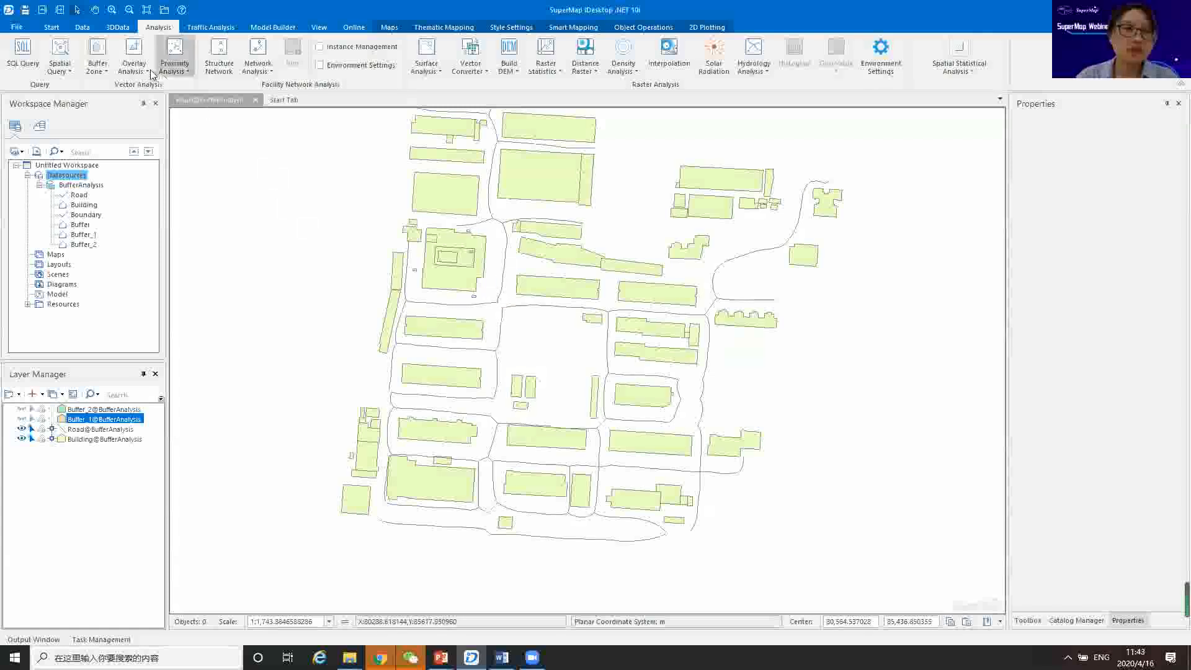
# Start a multi-buffer for the Road dataset with the Flat buffer type and Union Buffer enabled.
pyautogui.click(105, 72)
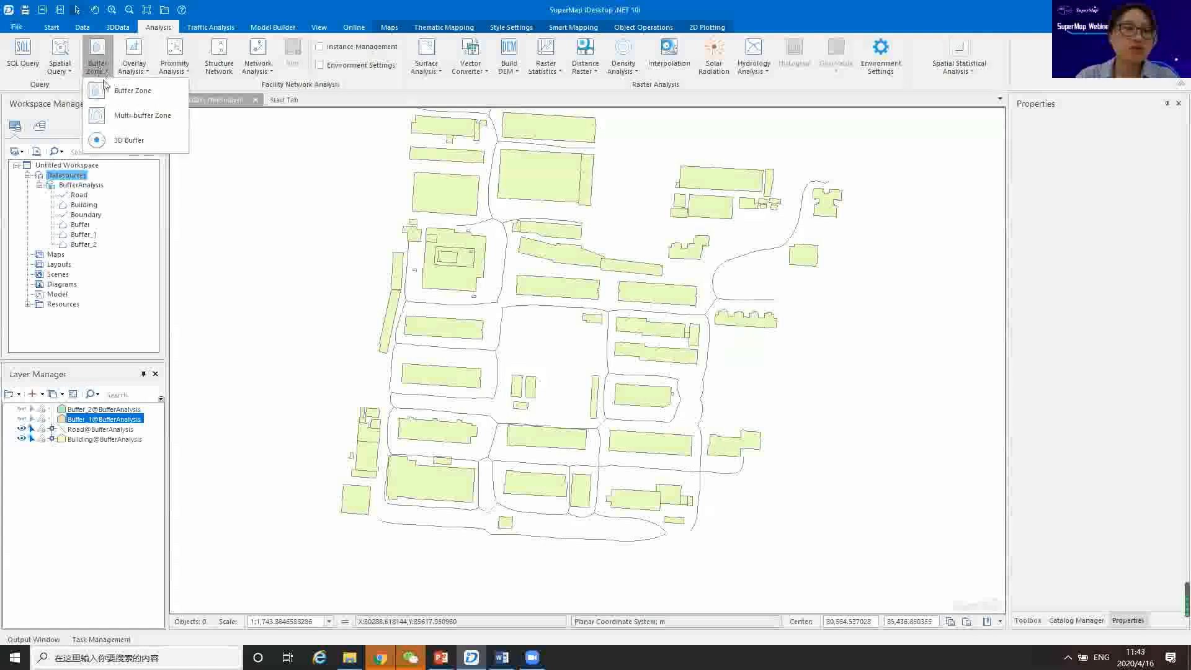
pyautogui.click(139, 122)
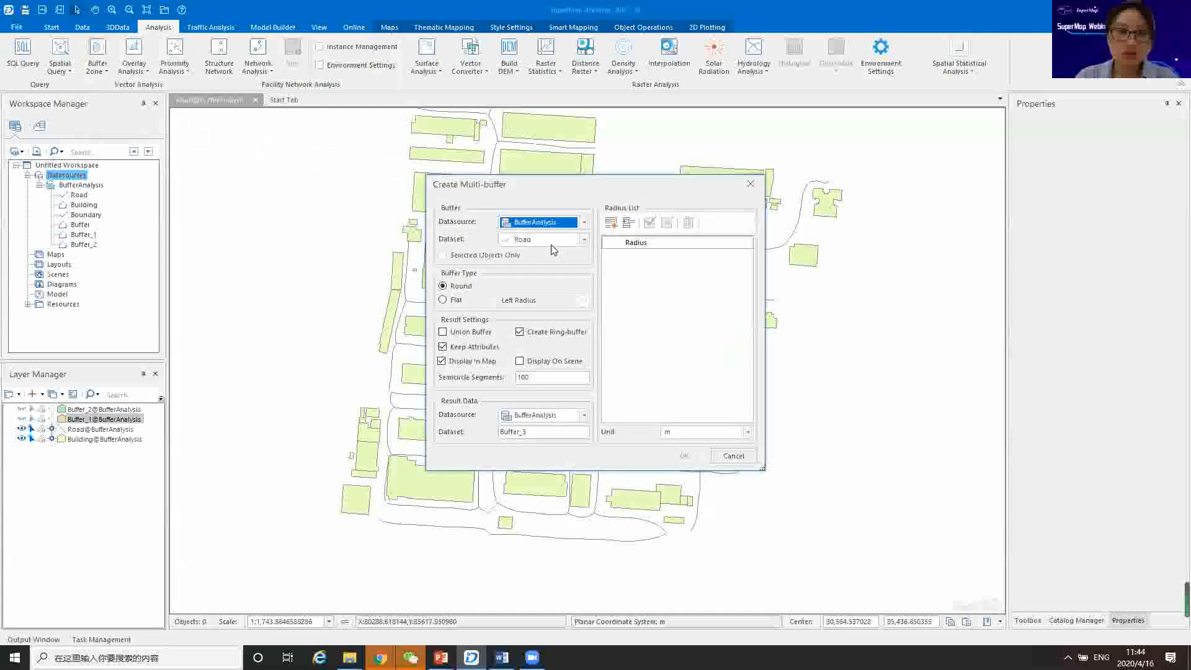
pyautogui.click(452, 299)
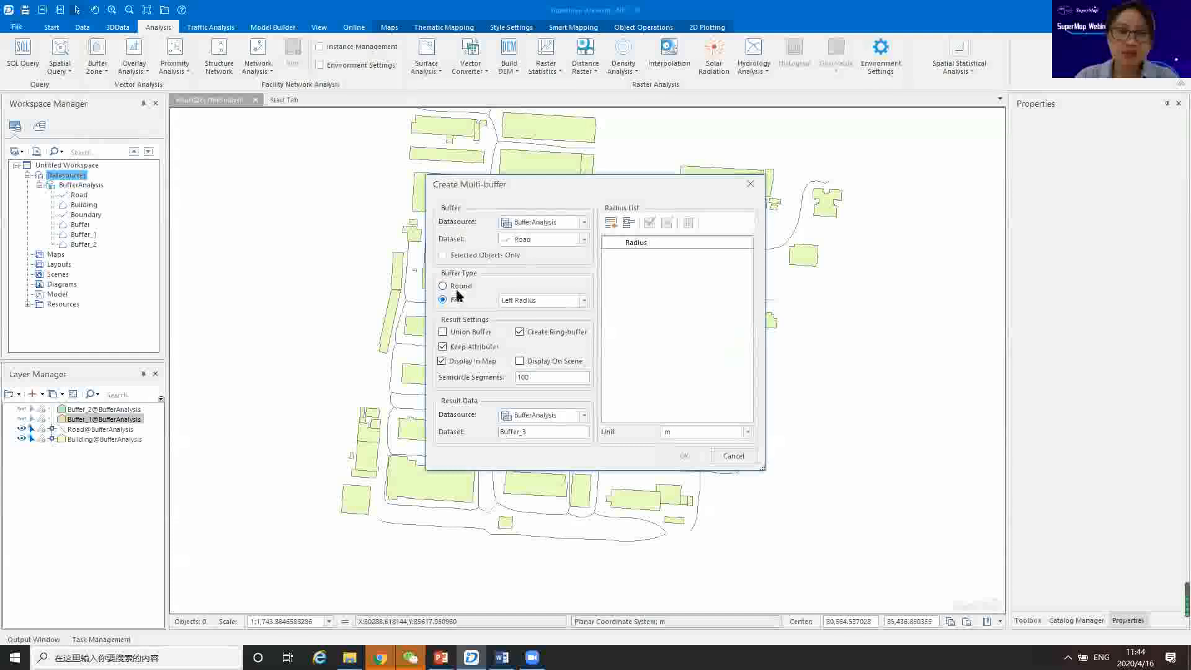
pyautogui.click(443, 332)
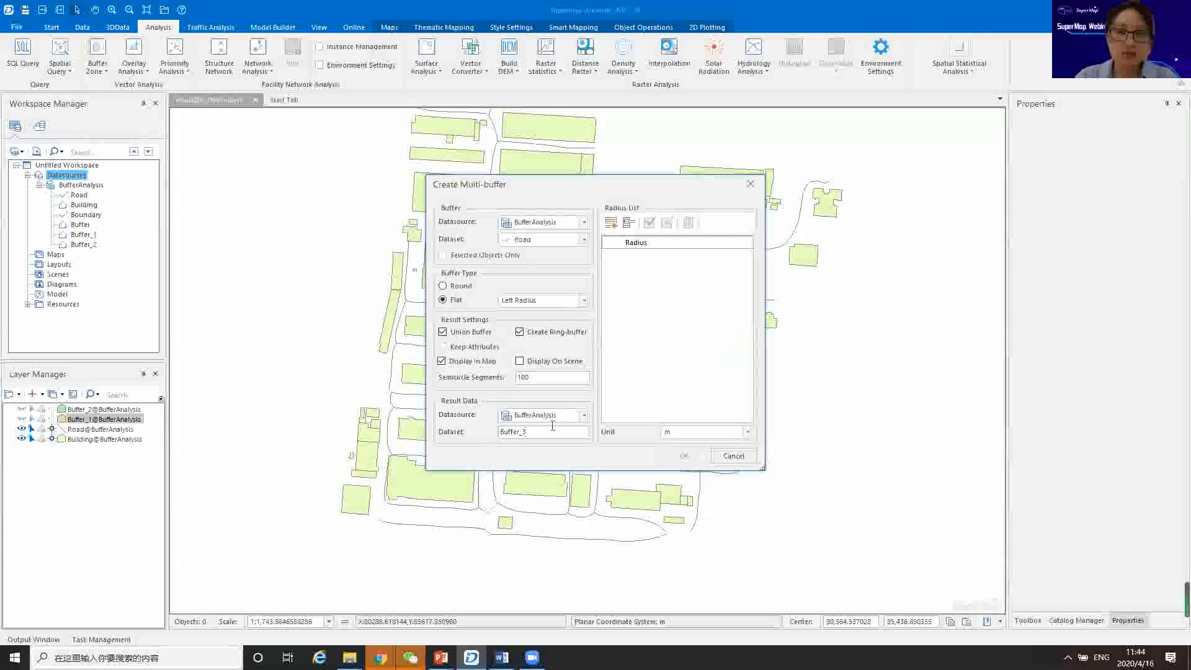
# Batch-add buffer radii from 3 to 15 m with a step of 5 and create the multi-buffer.
pyautogui.click(611, 225)
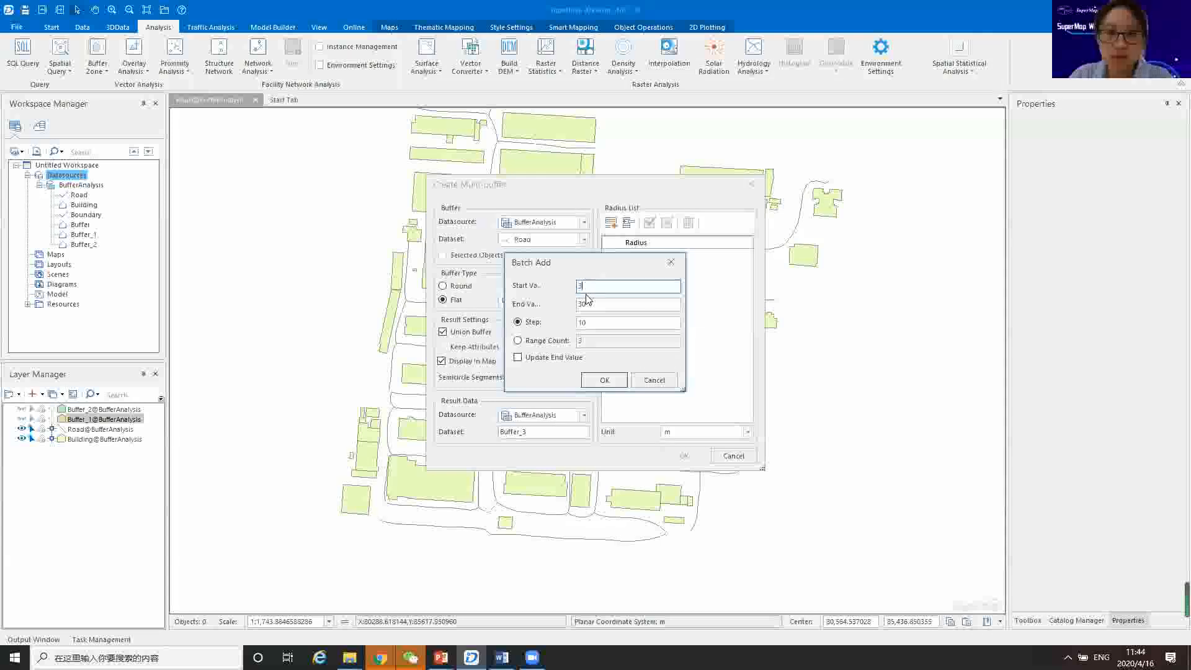
pyautogui.press('Tab')
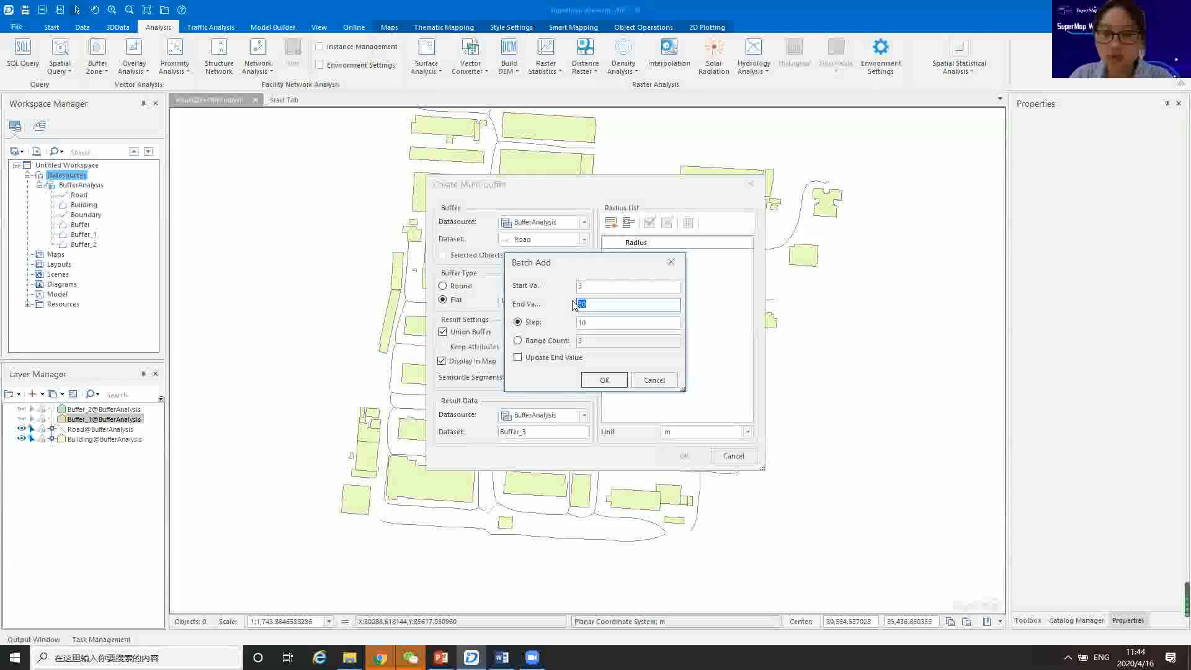
pyautogui.write('15')
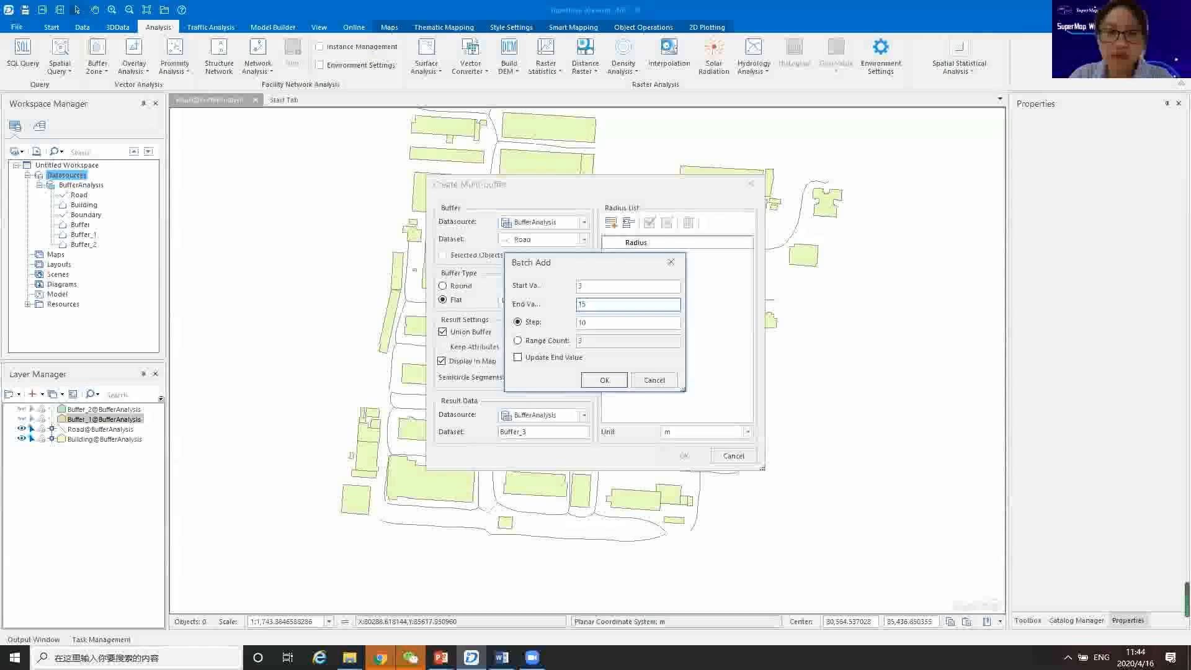
pyautogui.press('Tab')
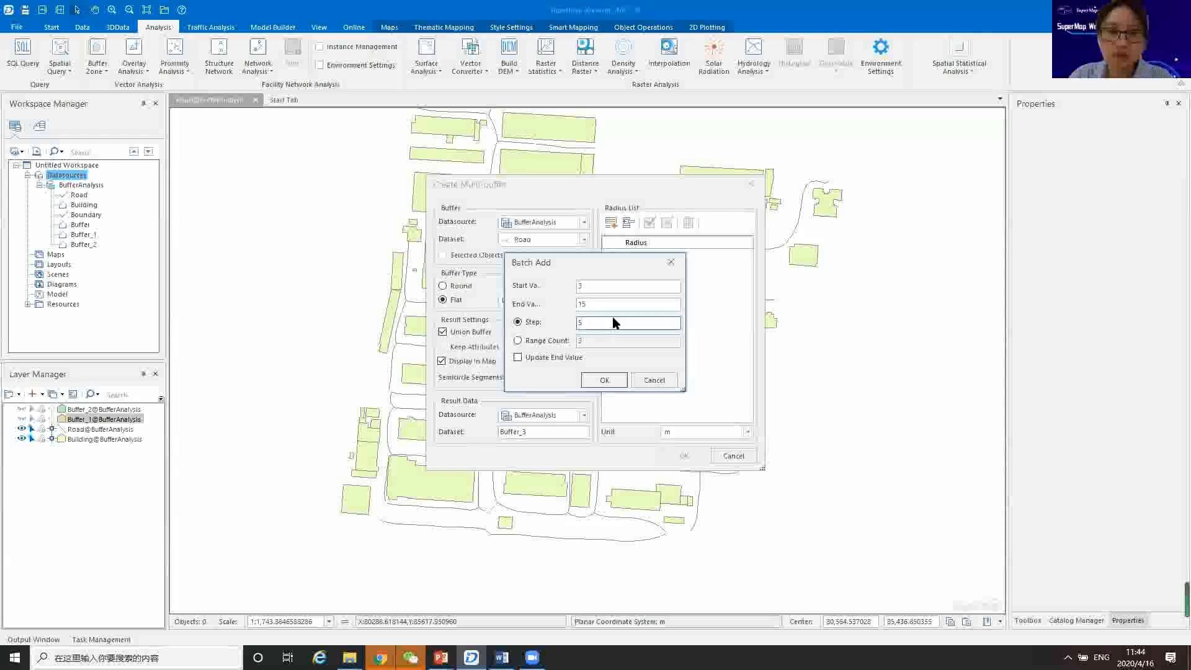
pyautogui.click(608, 380)
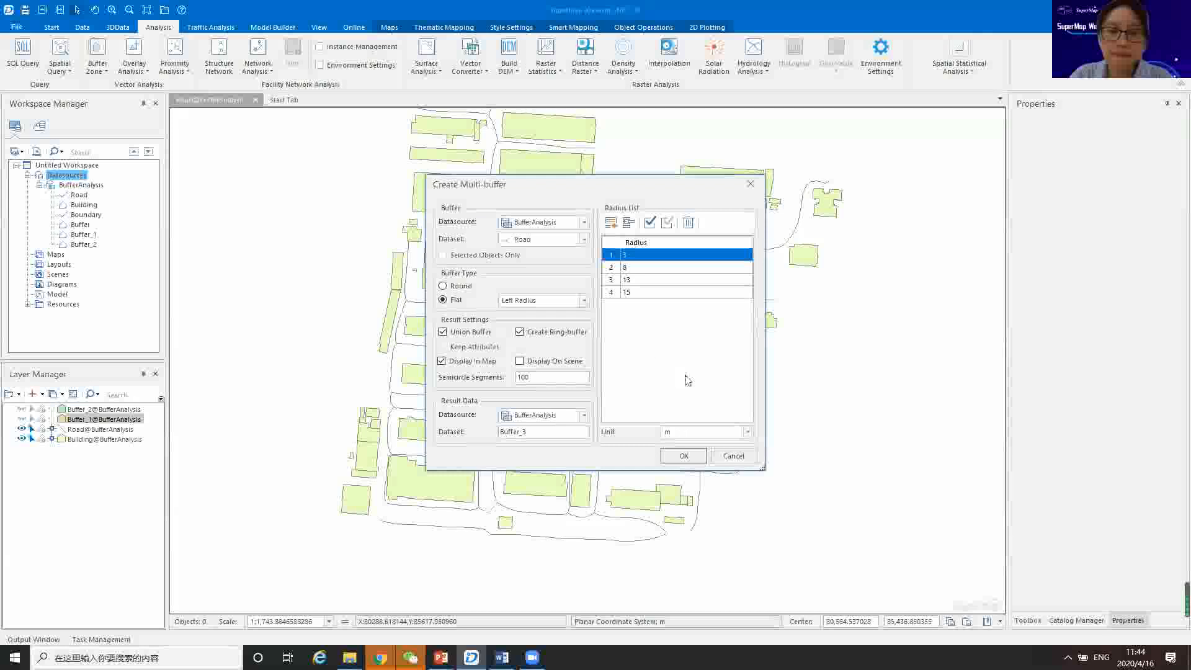
pyautogui.click(683, 458)
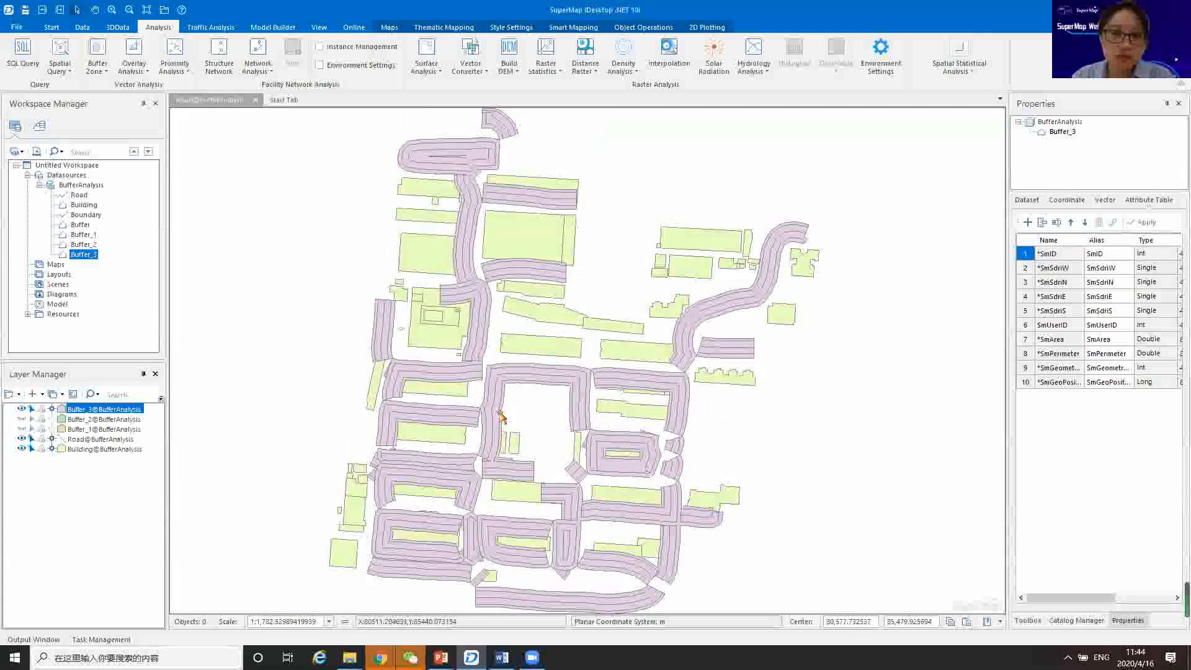
# Examine the ring buffers along the roads and hide the Buffer_3 layer.
pyautogui.moveTo(528, 403); pyautogui.dragTo(559, 321)
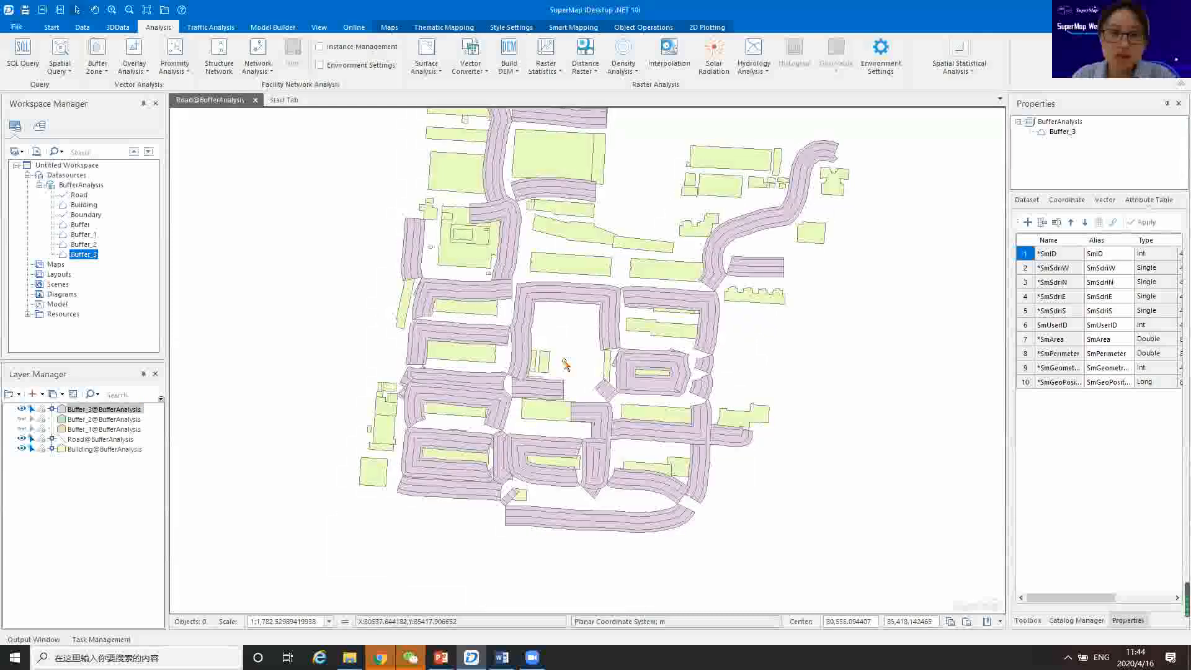
pyautogui.scroll(2, 566, 364)
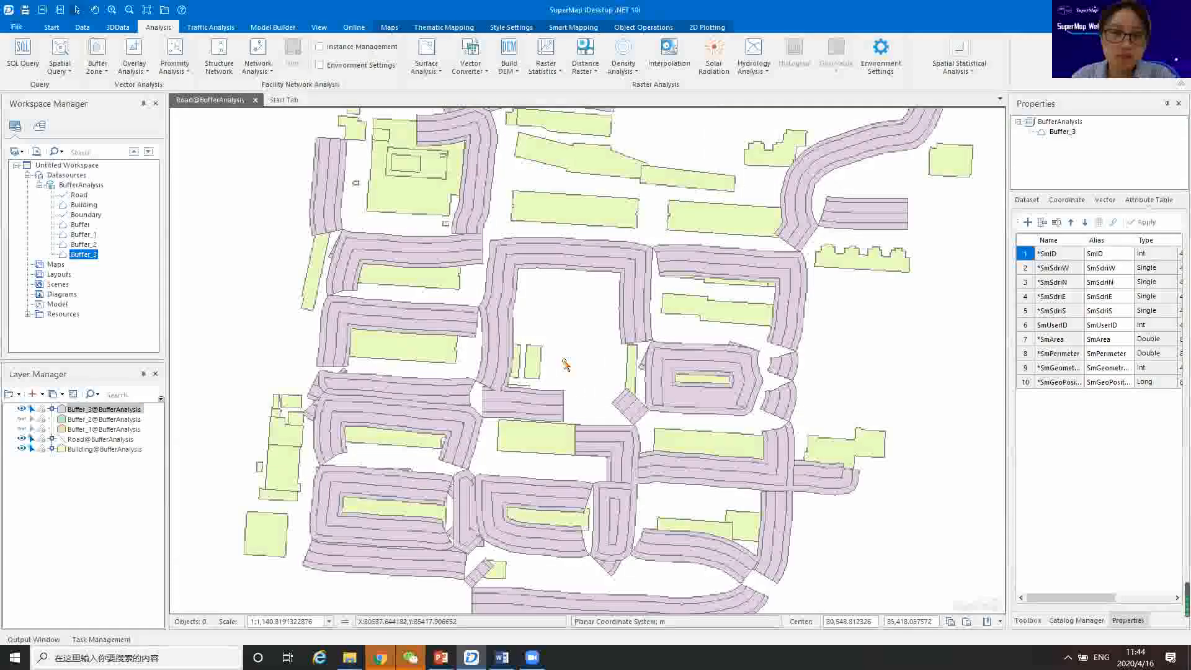
pyautogui.scroll(1, 566, 365)
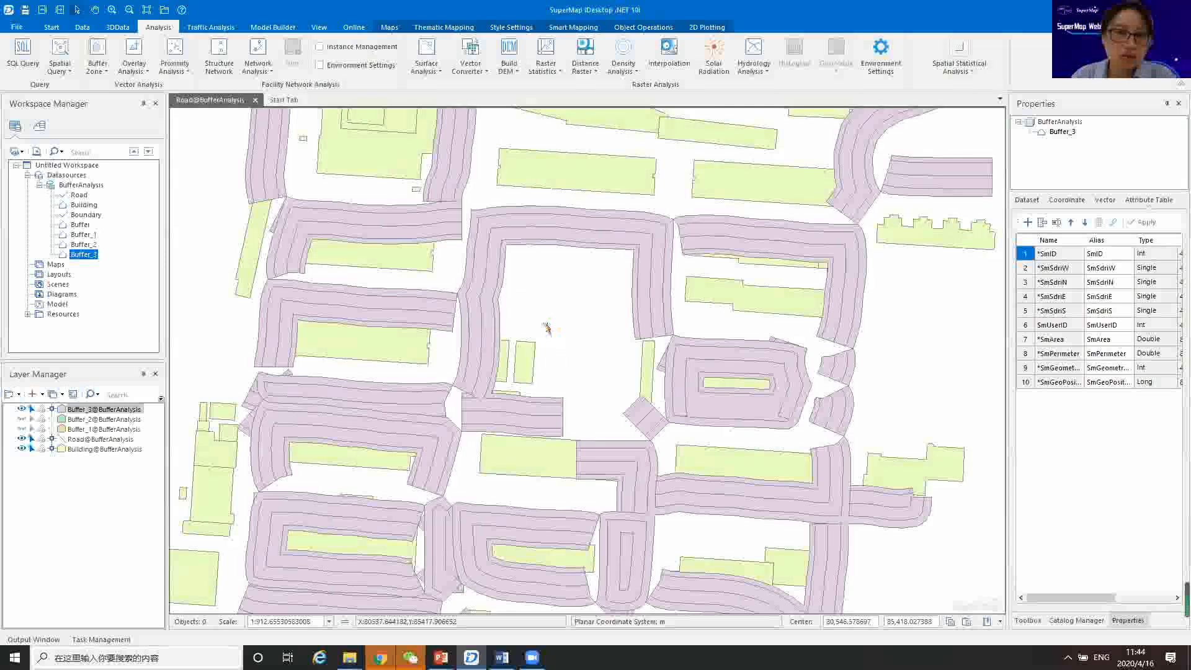
pyautogui.scroll(-1, 546, 328)
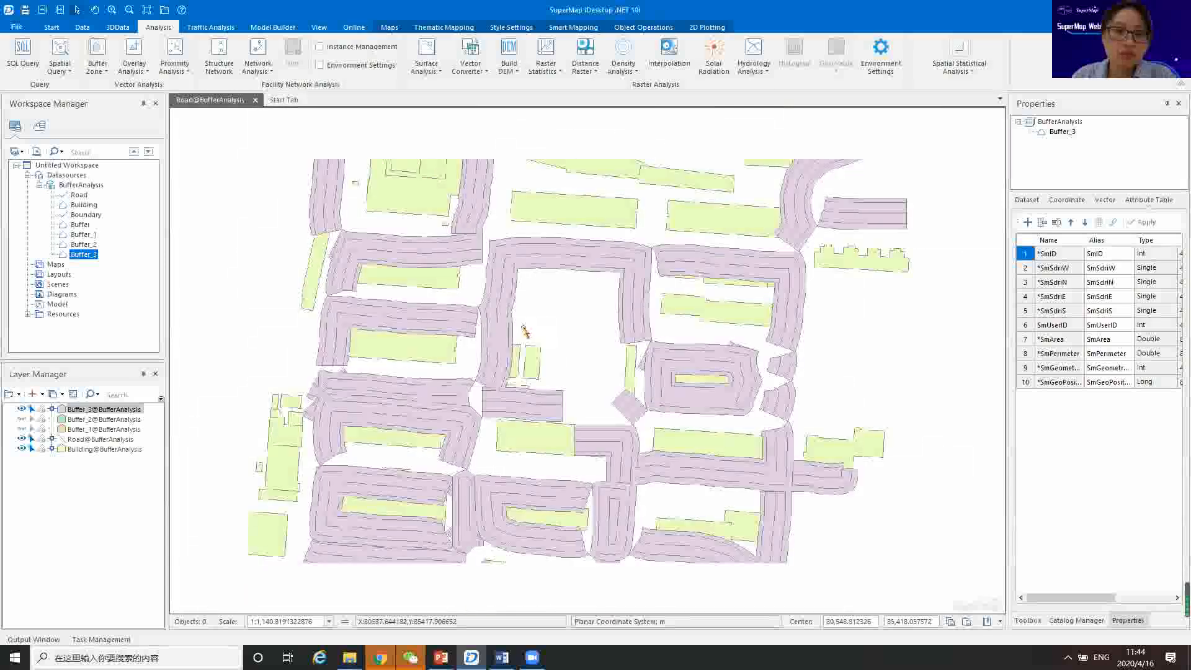
pyautogui.scroll(-1, 562, 352)
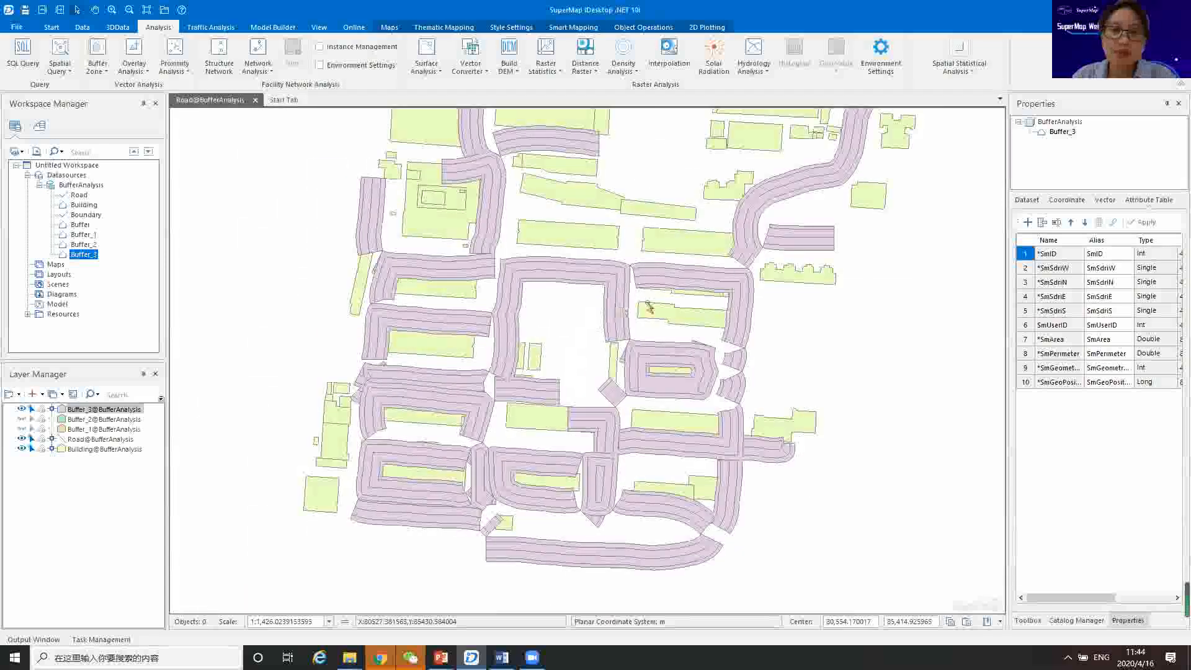
pyautogui.moveTo(569, 304); pyautogui.dragTo(434, 375)
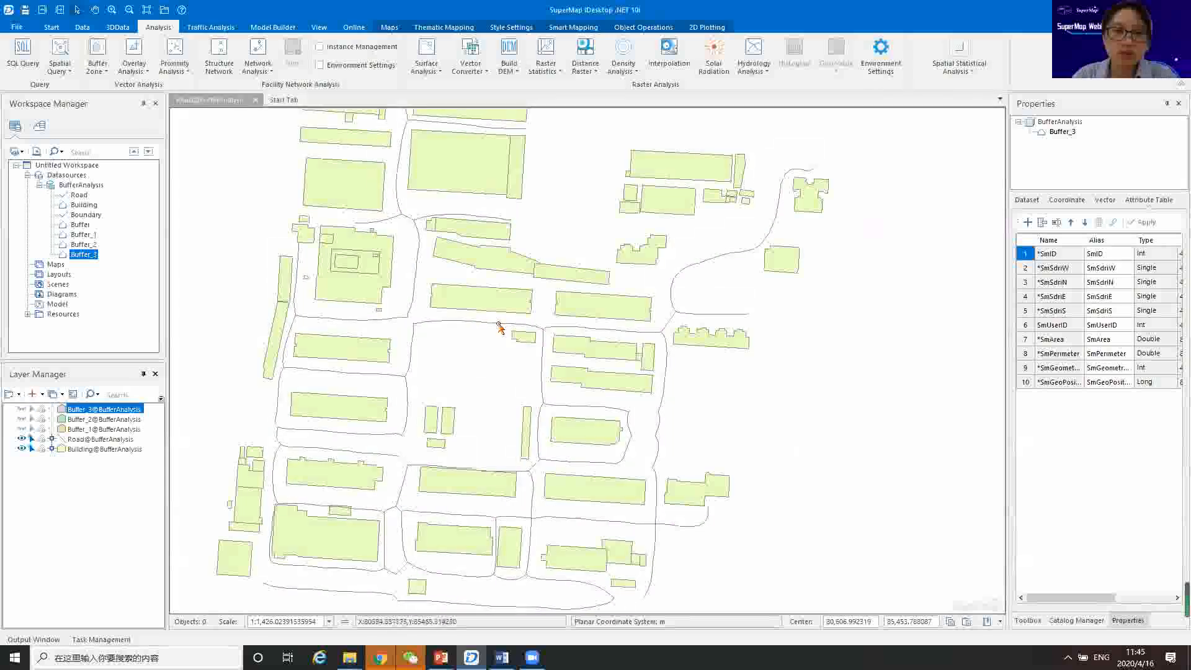
# Select the single road line along the upper edge of the open central block and start a multi-buffer for it.
pyautogui.click(499, 325)
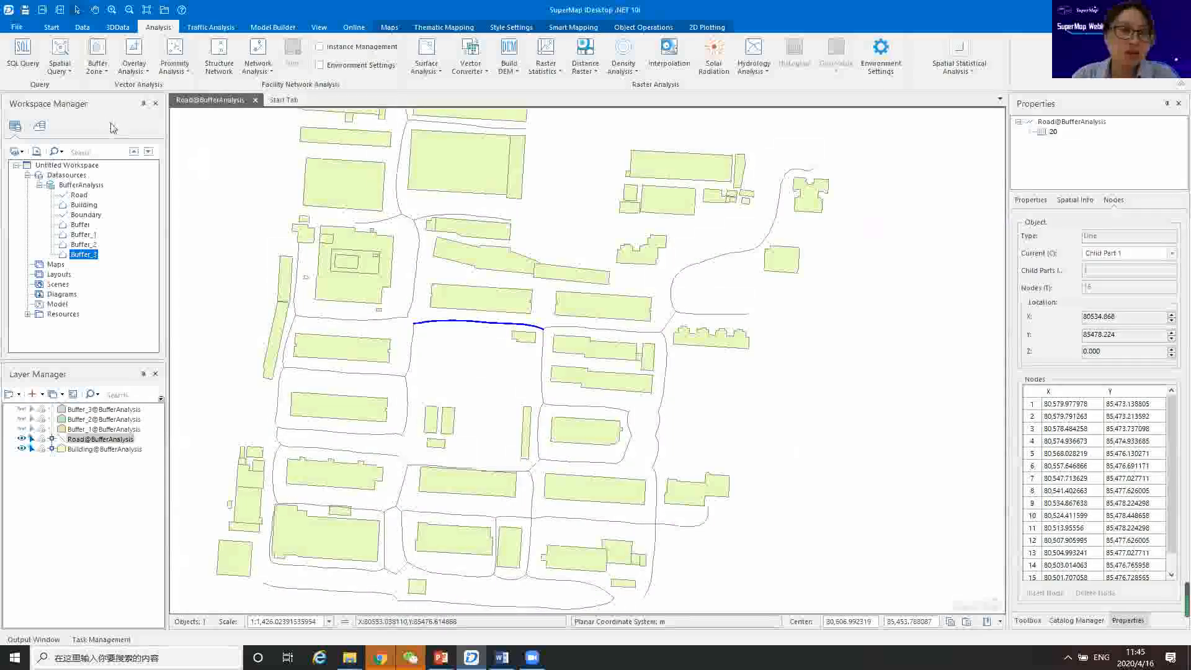
pyautogui.click(98, 59)
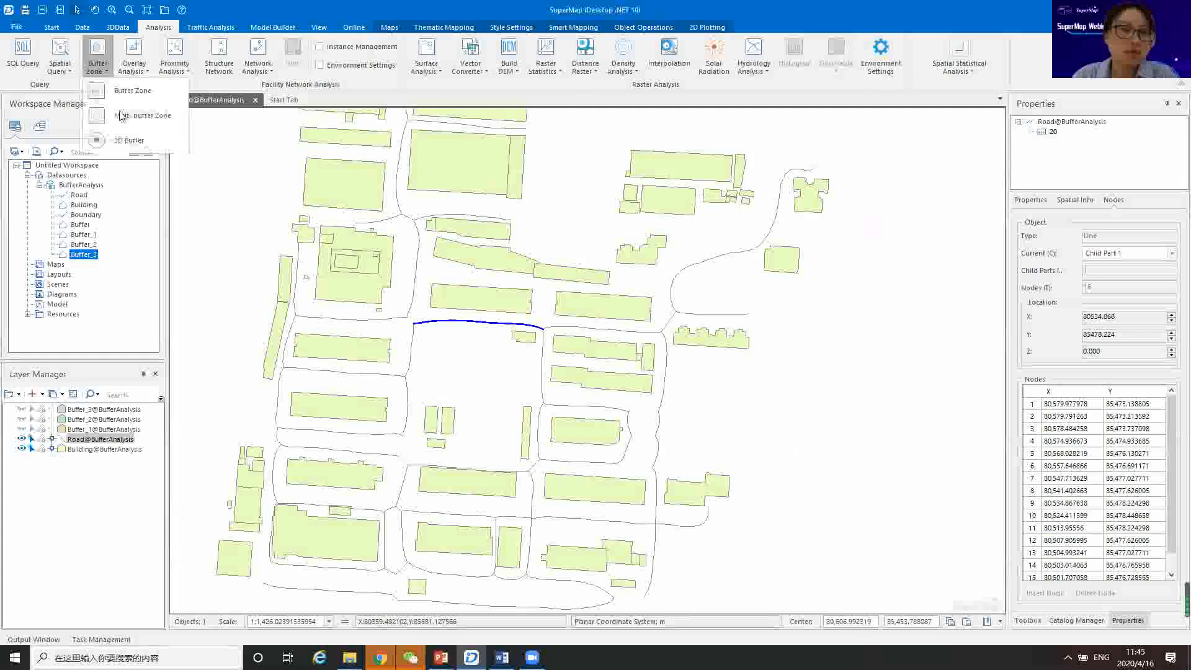
pyautogui.click(121, 116)
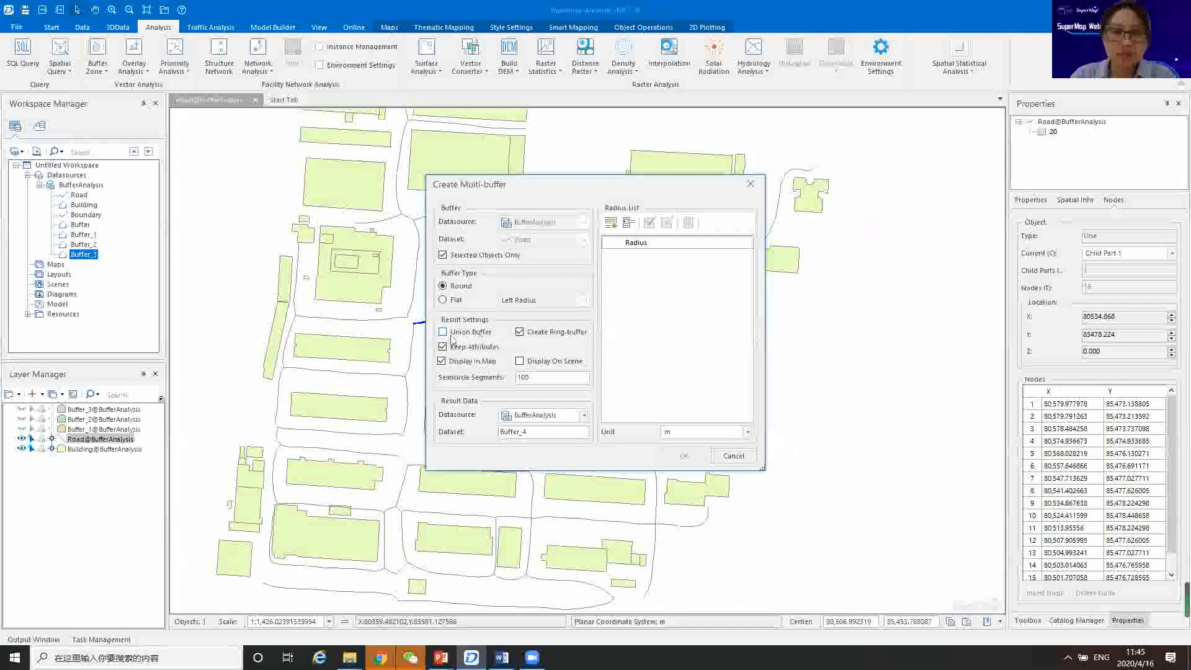
# Batch-add buffer radii from 5 to 15 m with a step of 2 for the selected road.
pyautogui.click(611, 224)
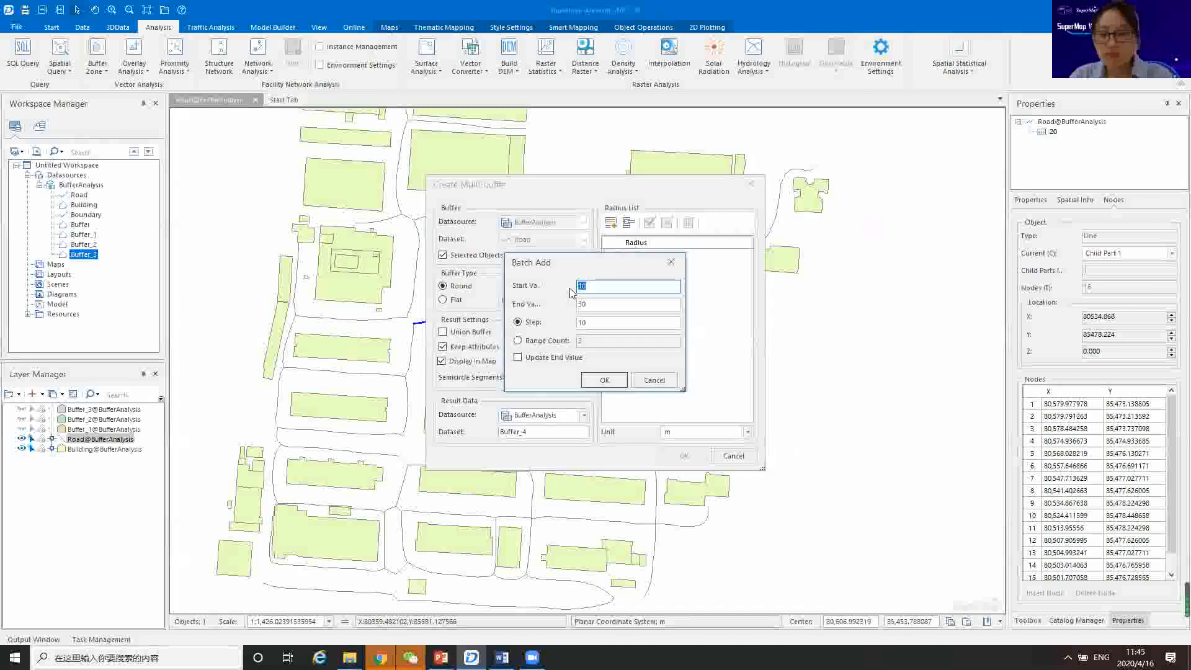
pyautogui.write('5')
pyautogui.press('Tab')
pyautogui.write('15')
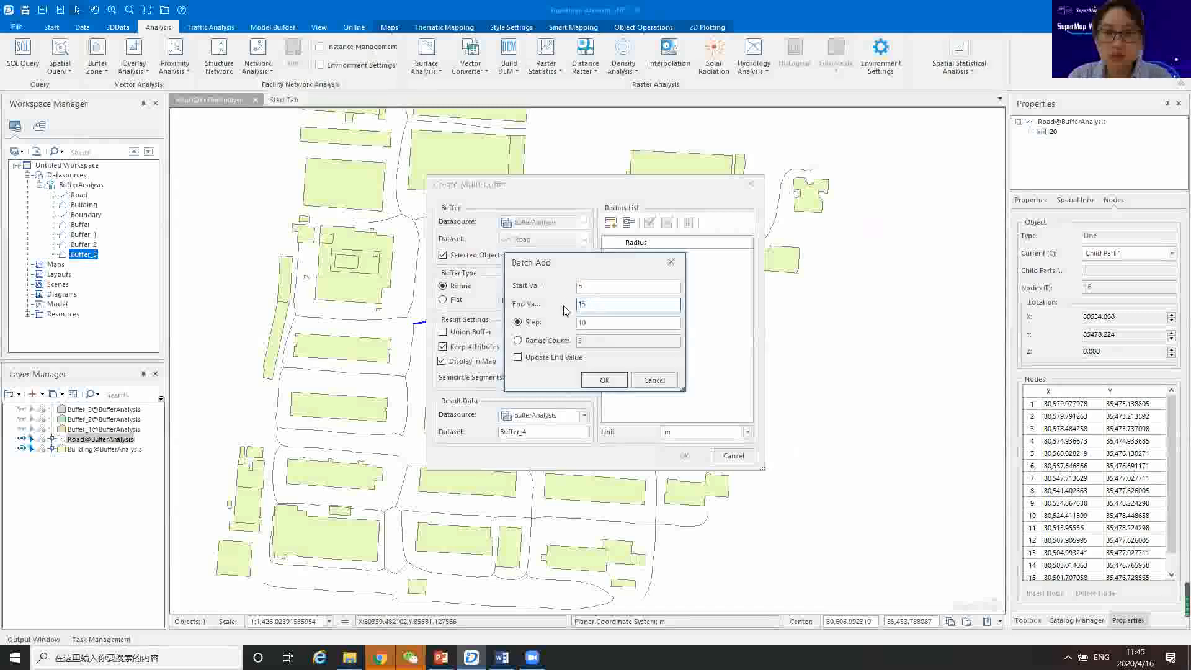
pyautogui.doubleClick(582, 322)
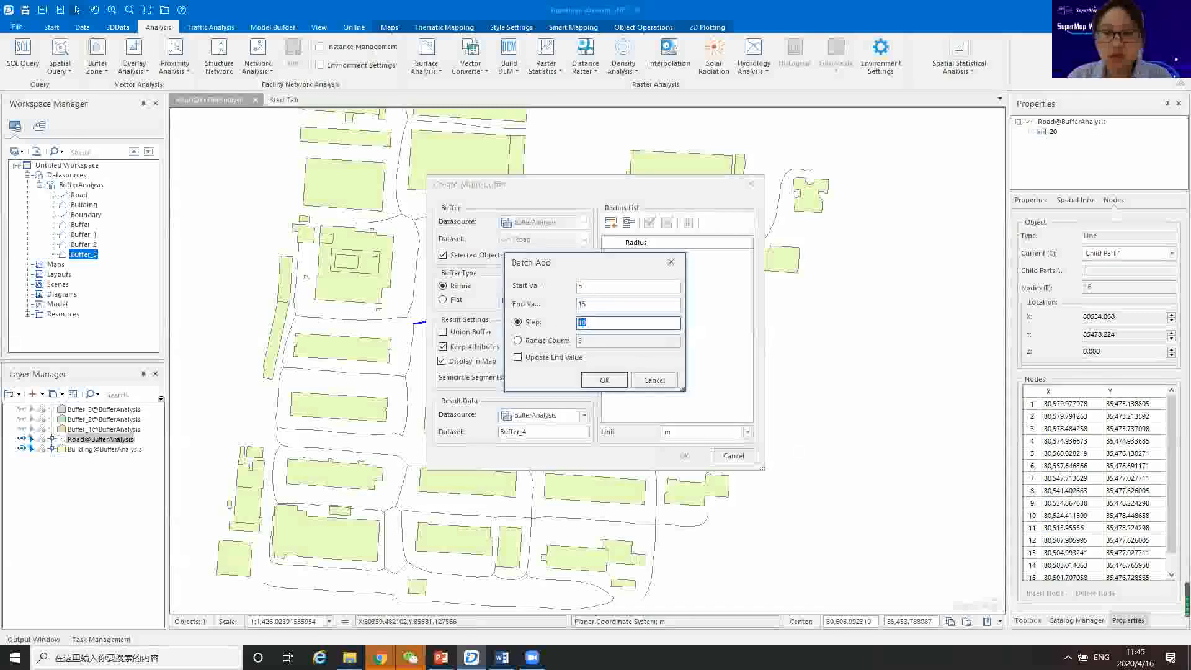
pyautogui.write('2')
pyautogui.click(605, 379)
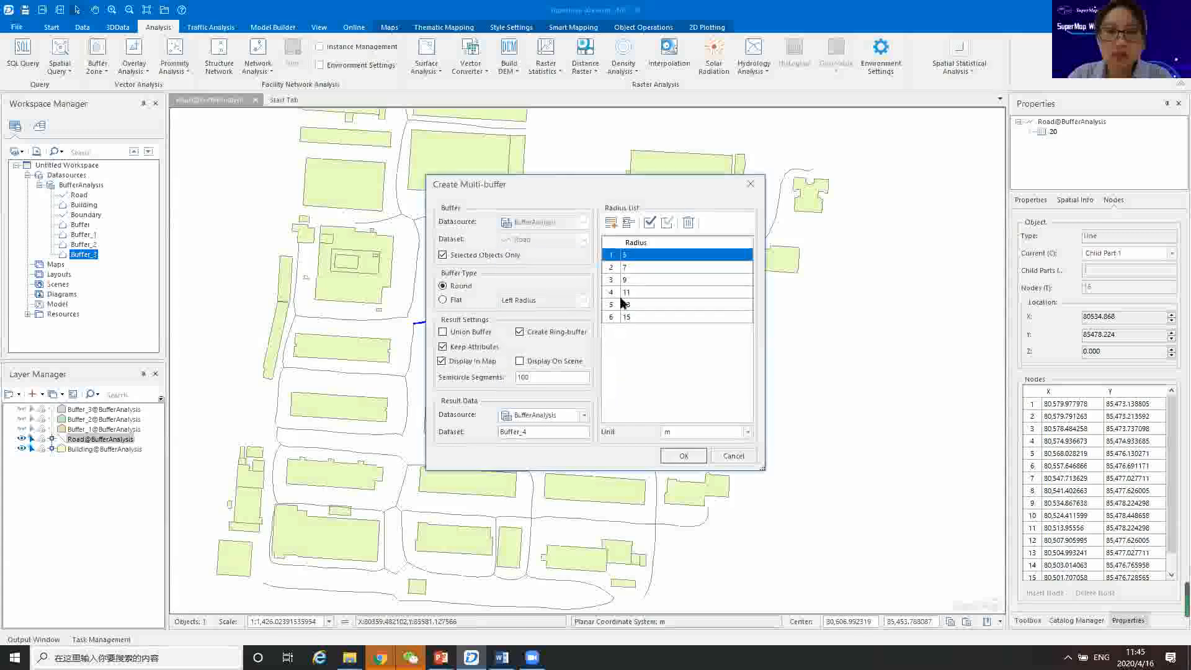
# Batch-add radii from 5 to 15 m with a step of 5 to the existing radius list.
pyautogui.click(612, 225)
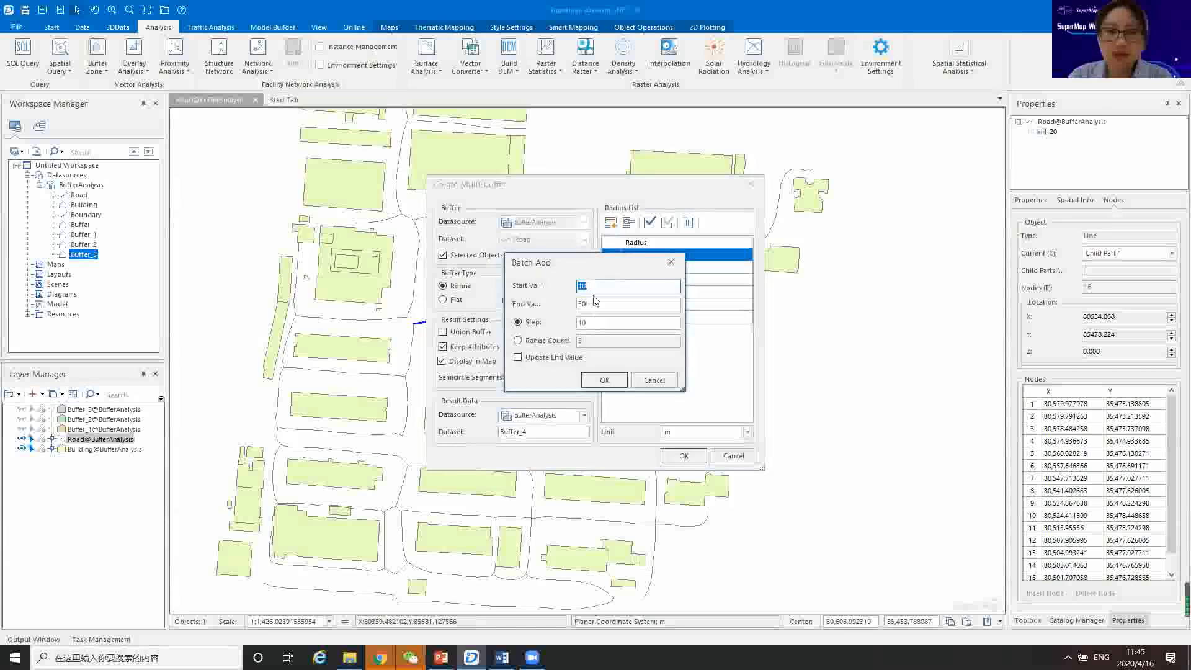
pyautogui.write('5')
pyautogui.doubleClick(578, 305)
pyautogui.write('15')
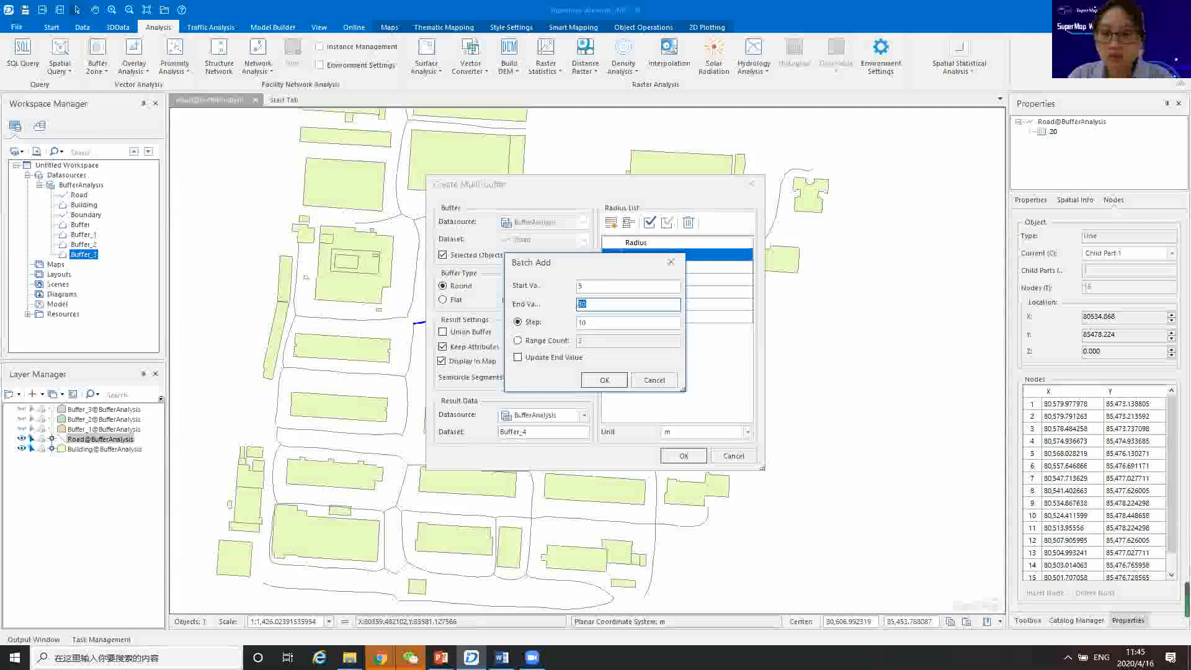
pyautogui.doubleClick(592, 321)
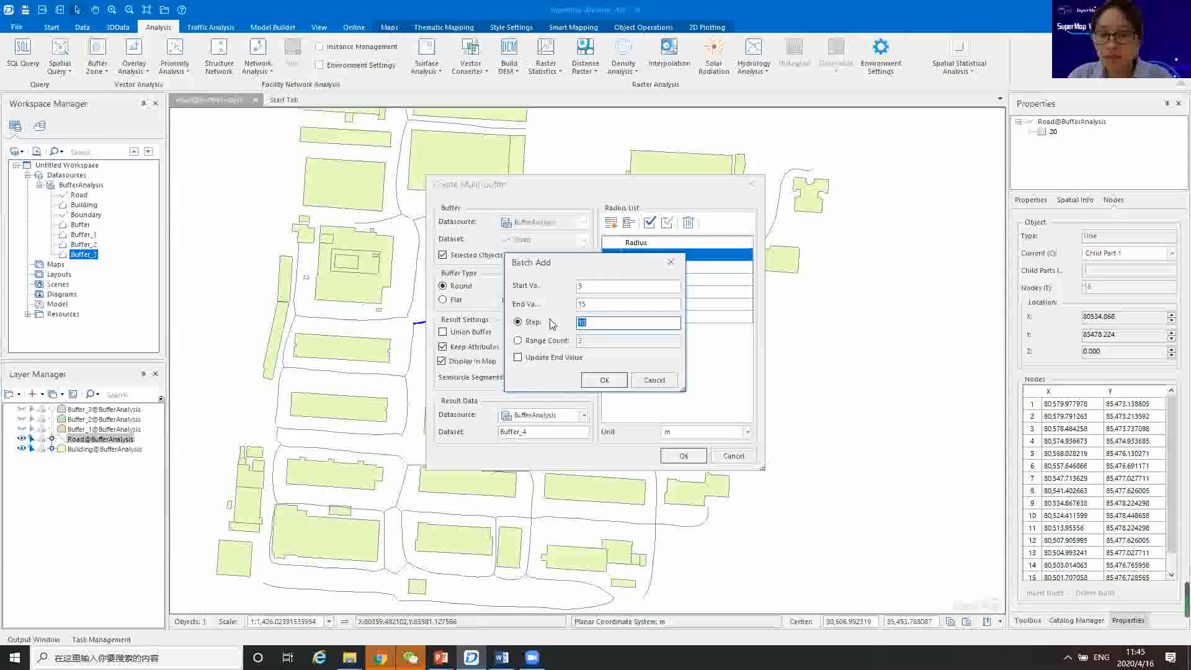
pyautogui.click(601, 380)
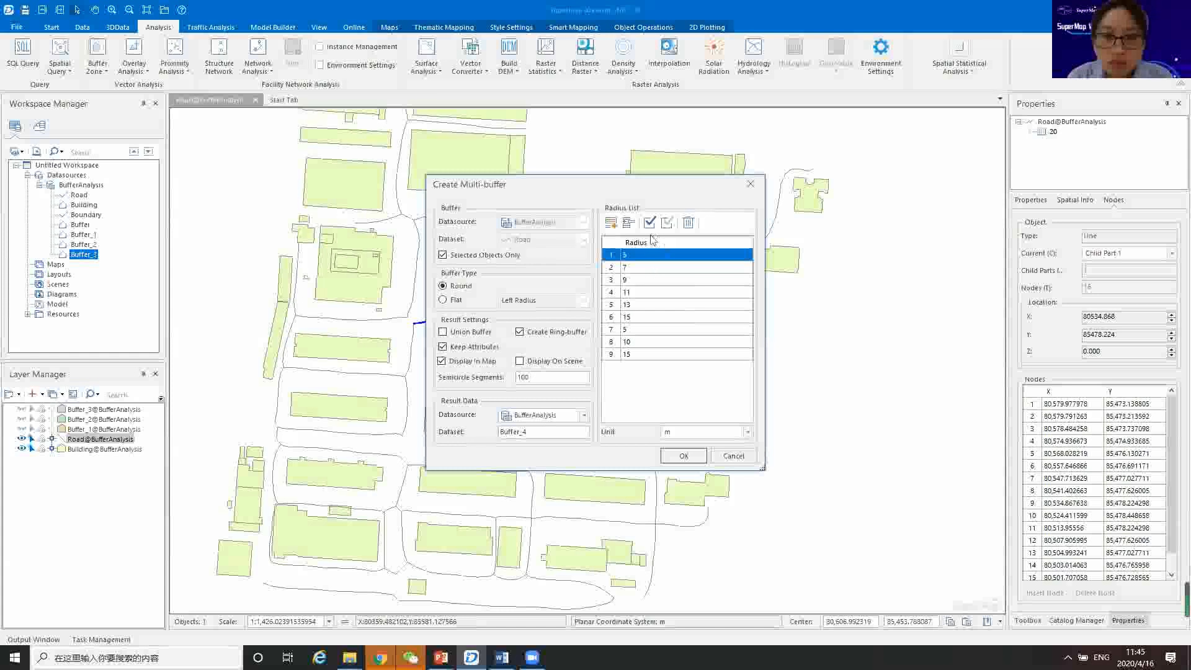
# Delete all radii from the multi-buffer's radius list.
pyautogui.click(688, 223)
pyautogui.click(687, 223)
pyautogui.click(687, 224)
pyautogui.click(688, 223)
pyautogui.click(688, 223)
pyautogui.click(688, 223)
pyautogui.click(687, 224)
pyautogui.click(687, 223)
pyautogui.click(688, 223)
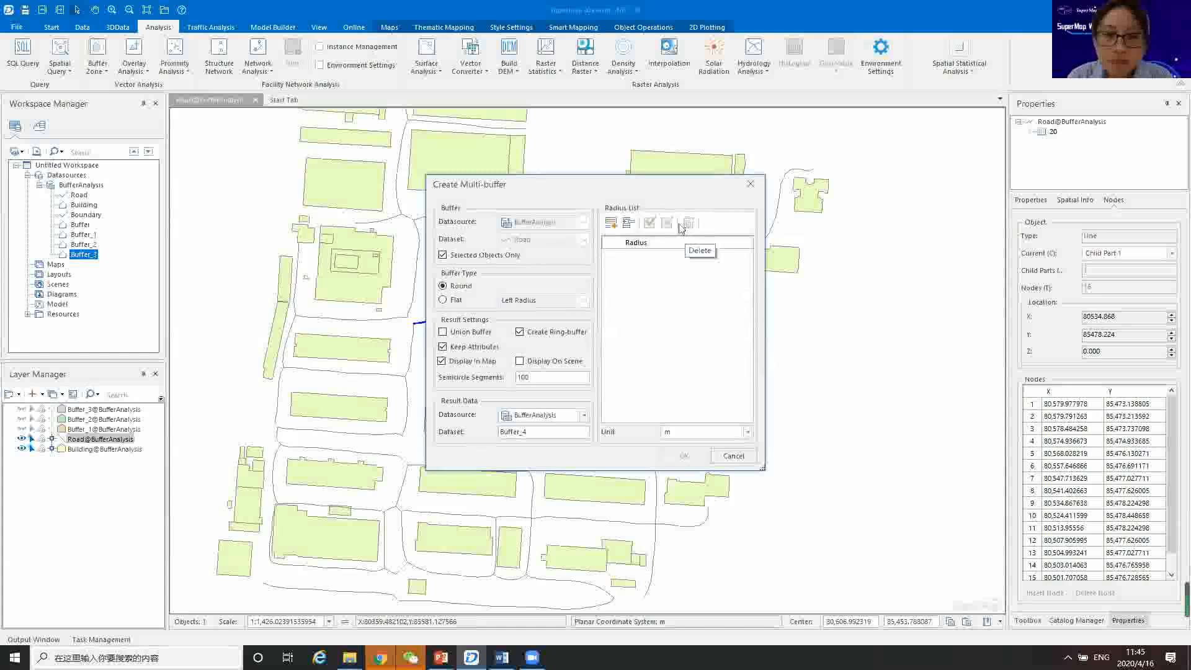
# Batch-add buffer radii from 5 to 15 m with a step of 5 and create the selected road's multi-buffer as Buffer_4.
pyautogui.click(611, 223)
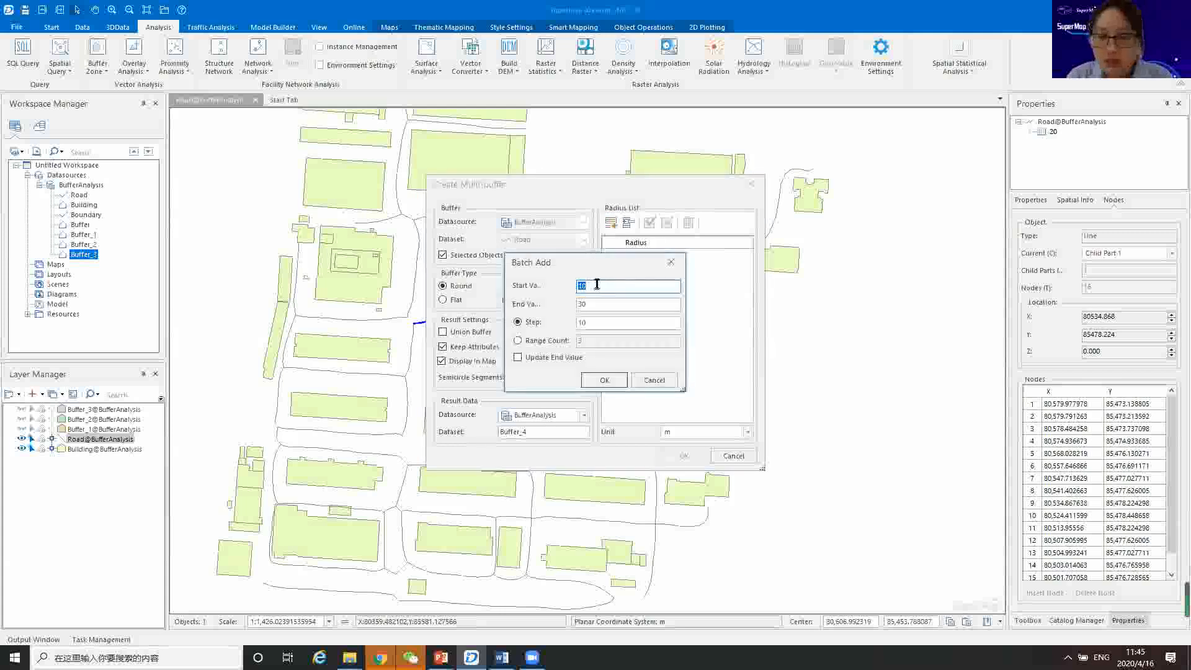
pyautogui.write('5')
pyautogui.press('Tab')
pyautogui.write('15')
pyautogui.press('Tab')
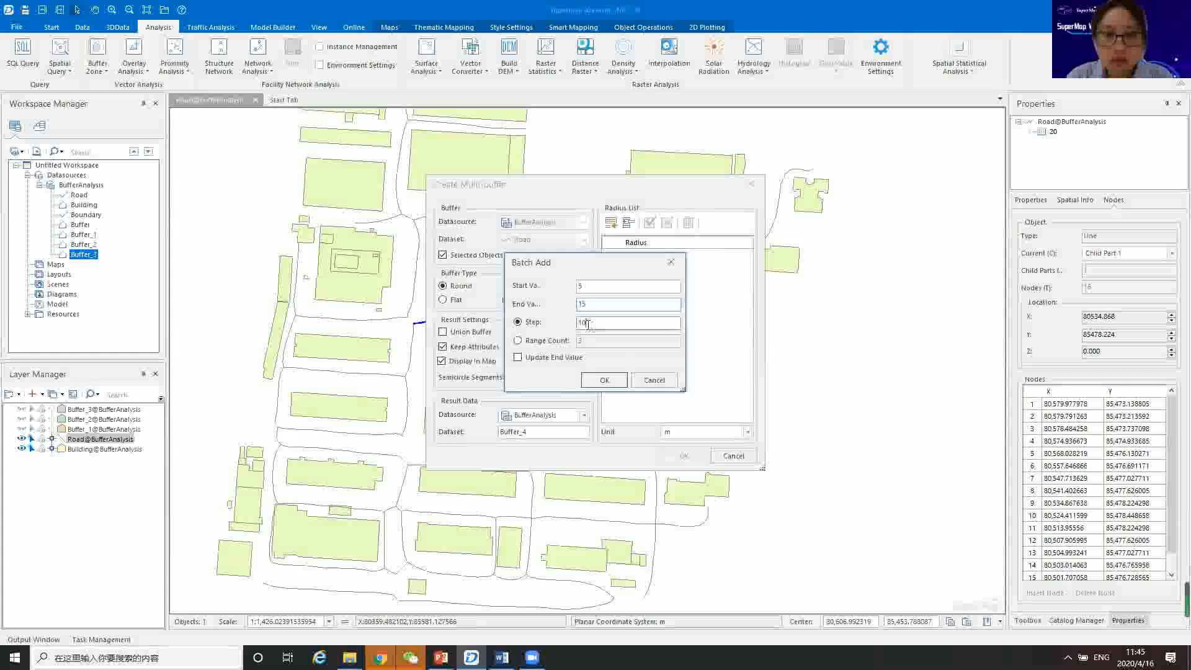
pyautogui.write('5')
pyautogui.click(604, 380)
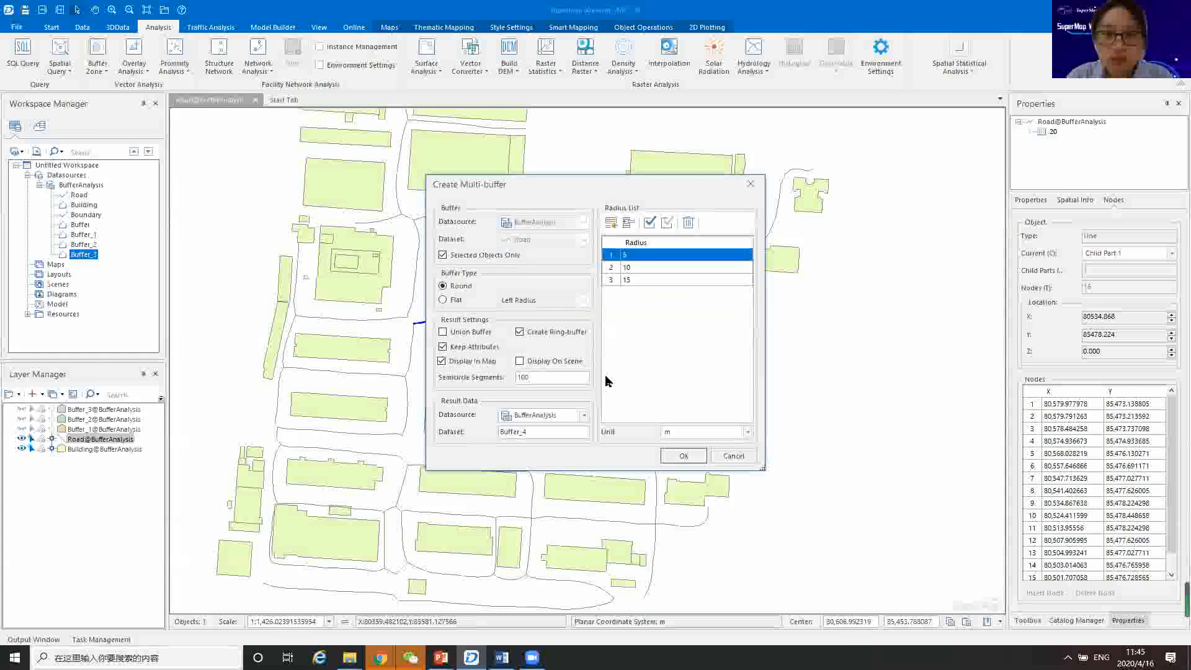
pyautogui.click(688, 456)
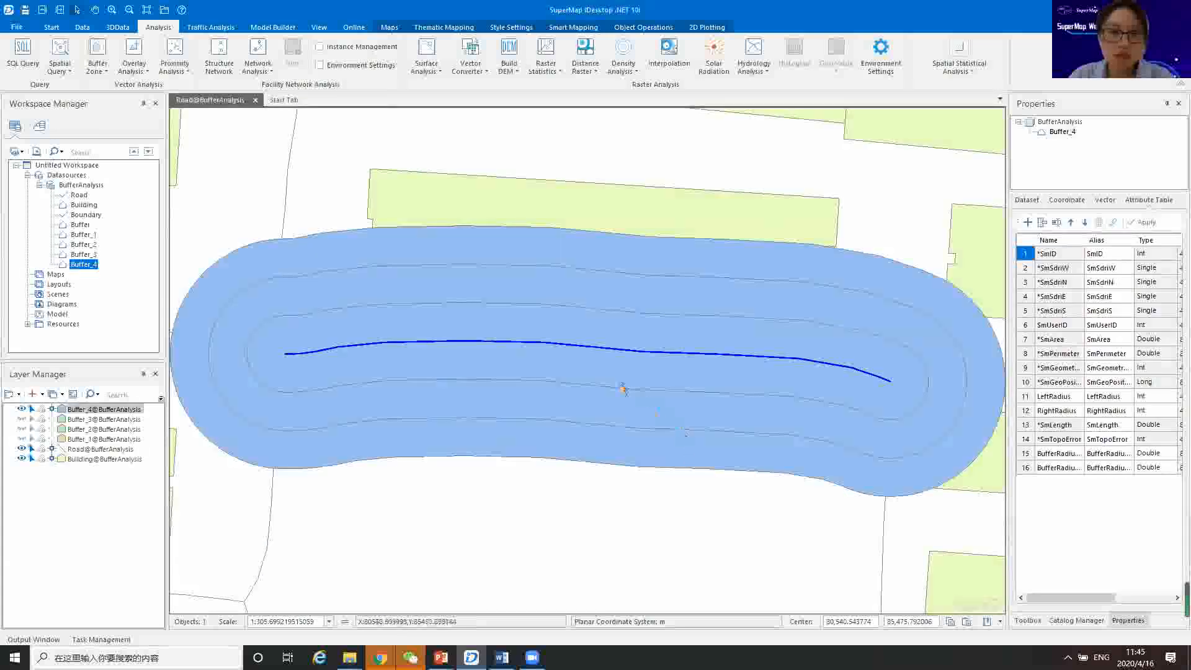
# Create a default unique values map from the Buffer_4 layer, using BufferRadiusLeft as the expression.
pyautogui.scroll(-4, 546, 345)
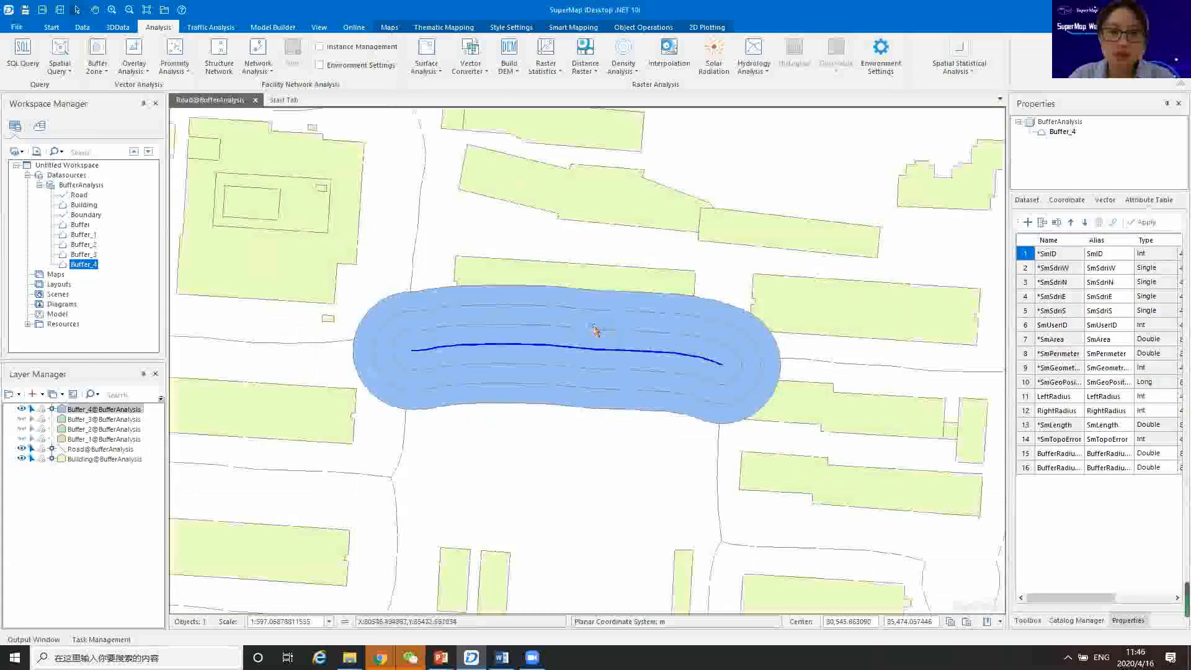
pyautogui.rightClick(77, 412)
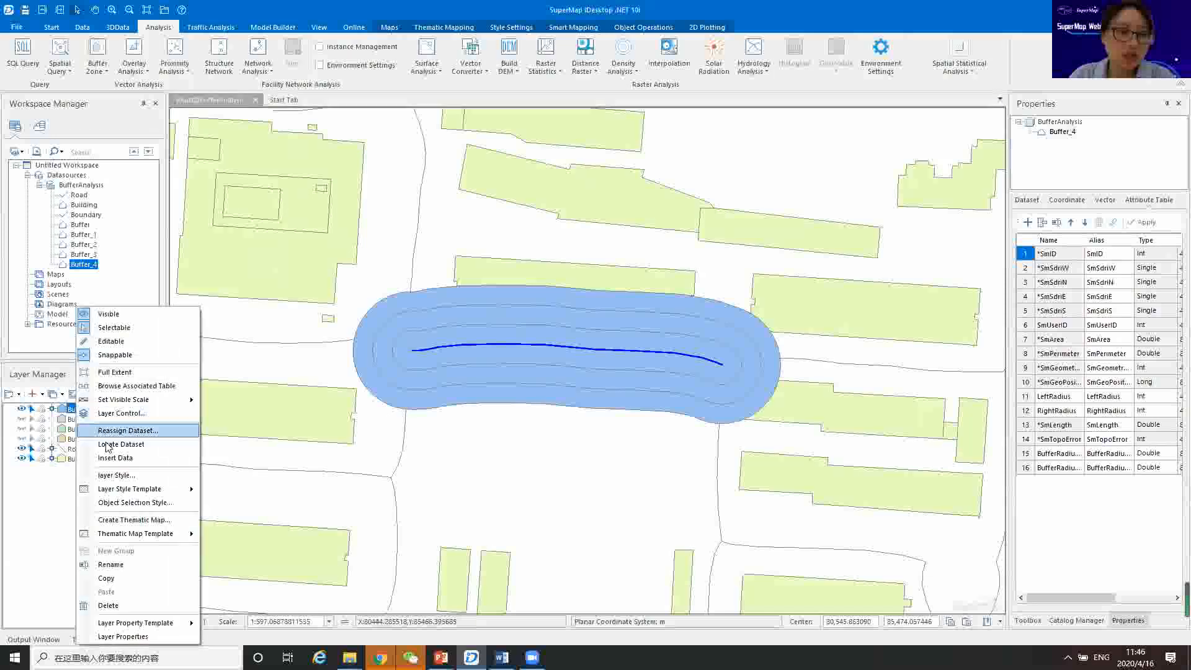
pyautogui.click(122, 520)
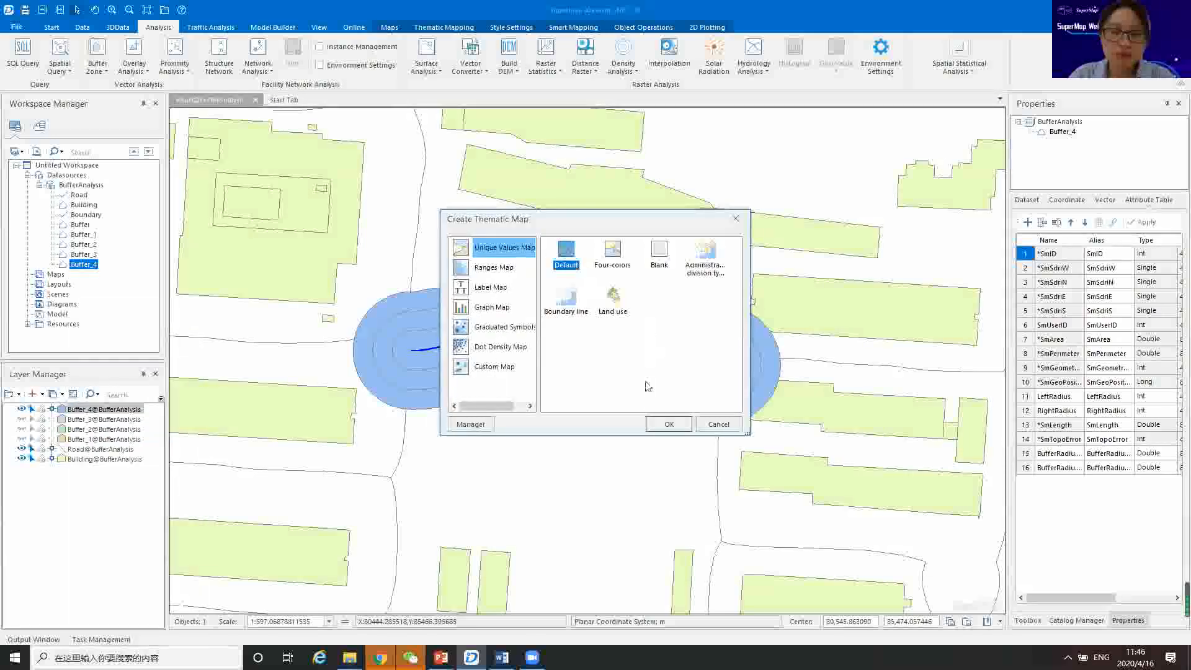
pyautogui.click(668, 425)
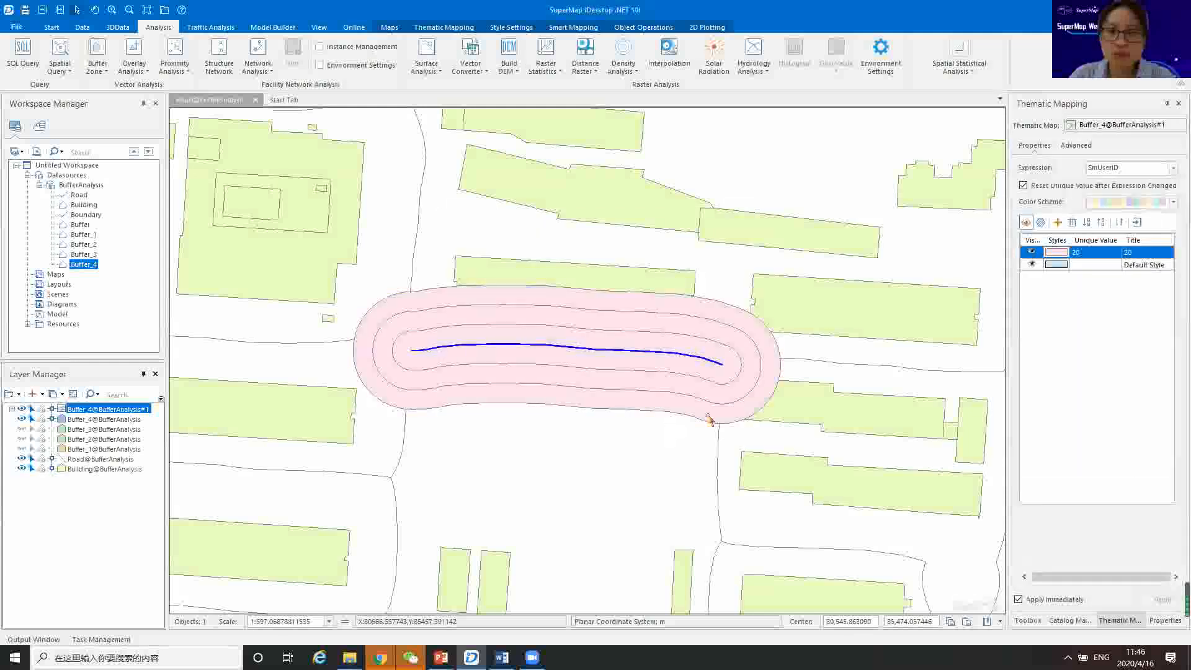
pyautogui.click(1173, 169)
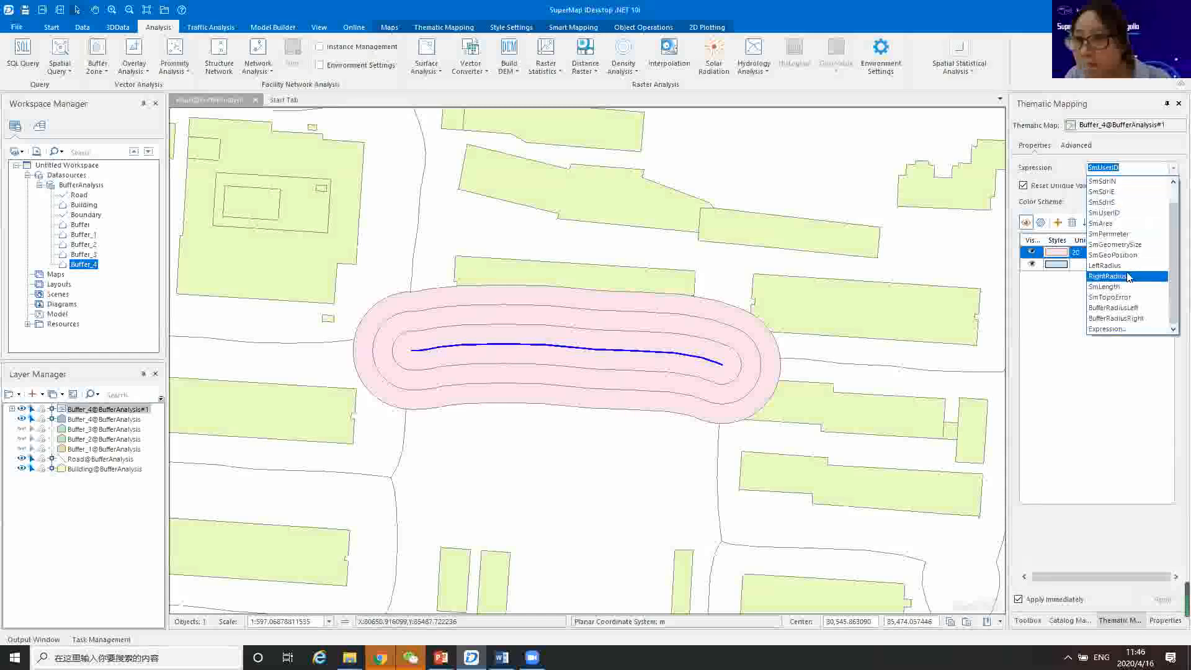
pyautogui.click(1117, 214)
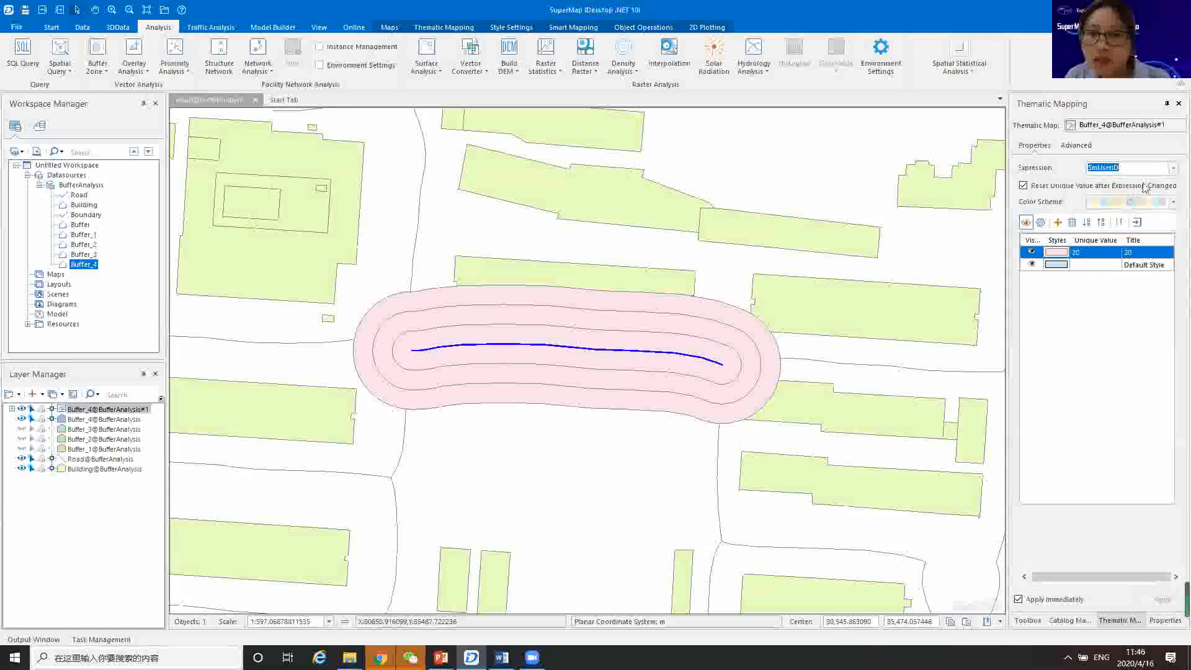
pyautogui.click(1174, 168)
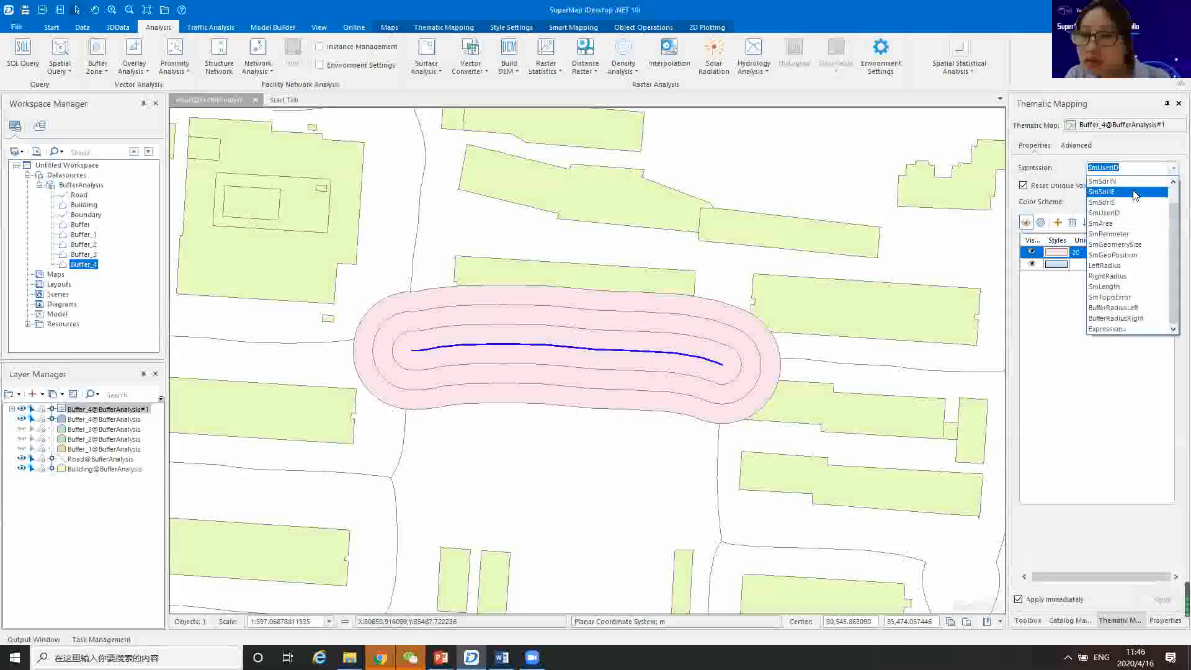
pyautogui.click(1127, 308)
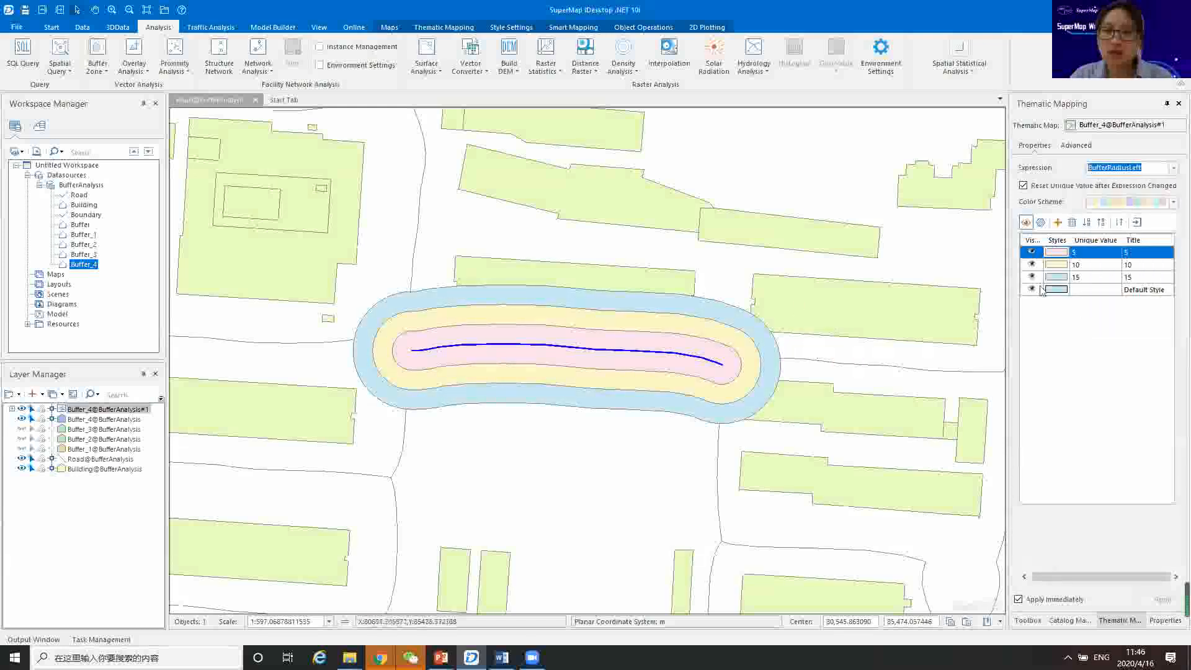
# Change the unique values map's color scheme to one that colors the rings blue, light blue and yellow.
pyautogui.click(1173, 203)
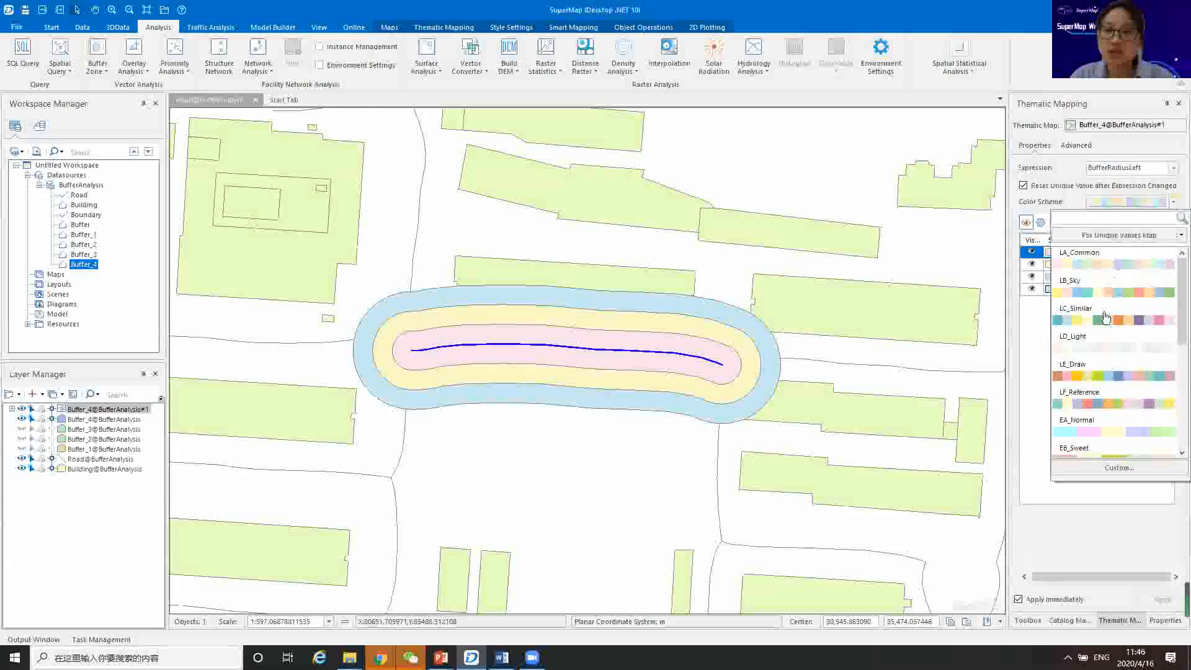
pyautogui.click(1115, 280)
pyautogui.scroll(-3, 607, 367)
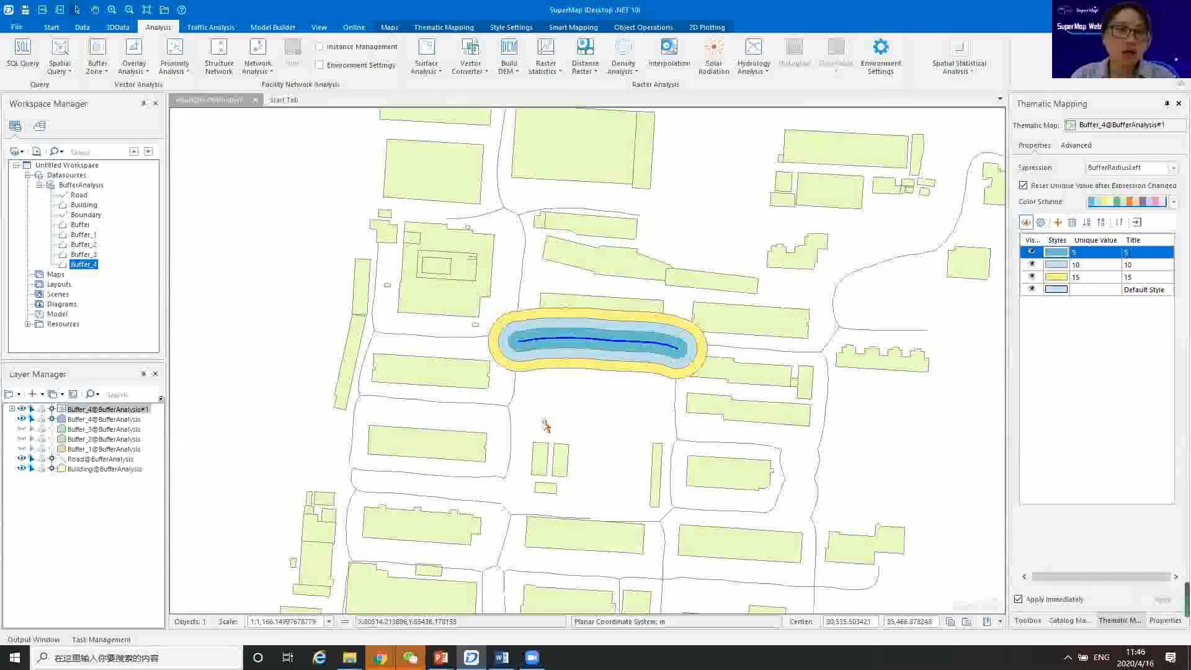
# Switch to the running PowerPoint slide show and advance from the Exercise slide to the Overlay Analysis slide.
pyautogui.moveTo(441, 656)
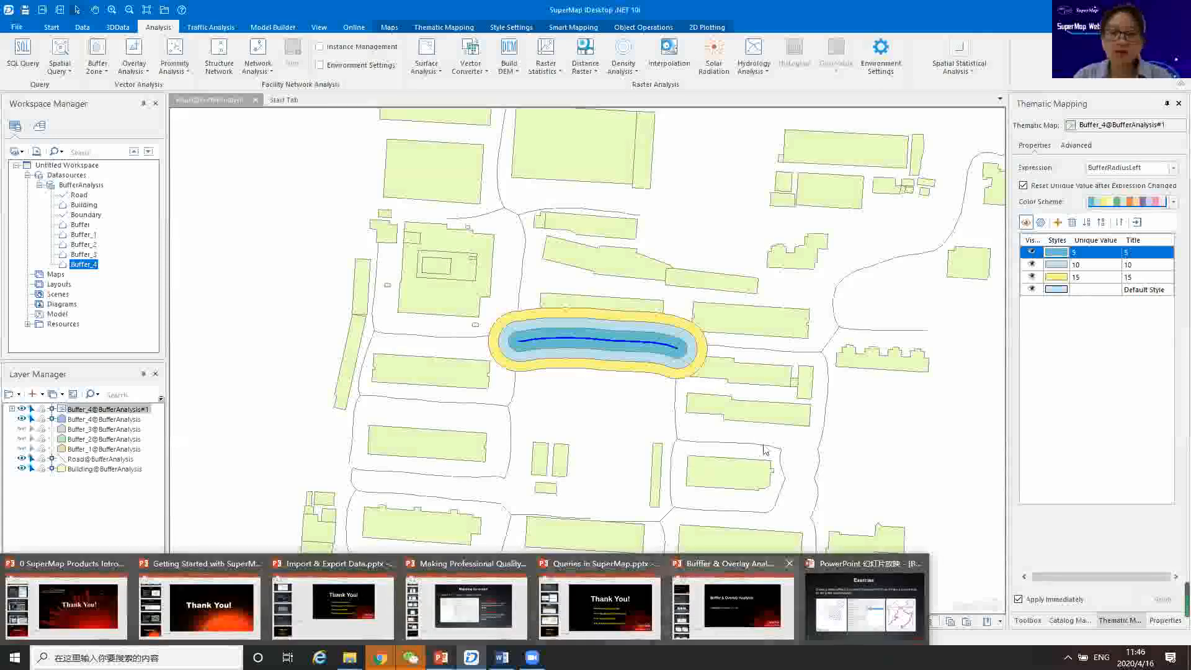
pyautogui.click(865, 605)
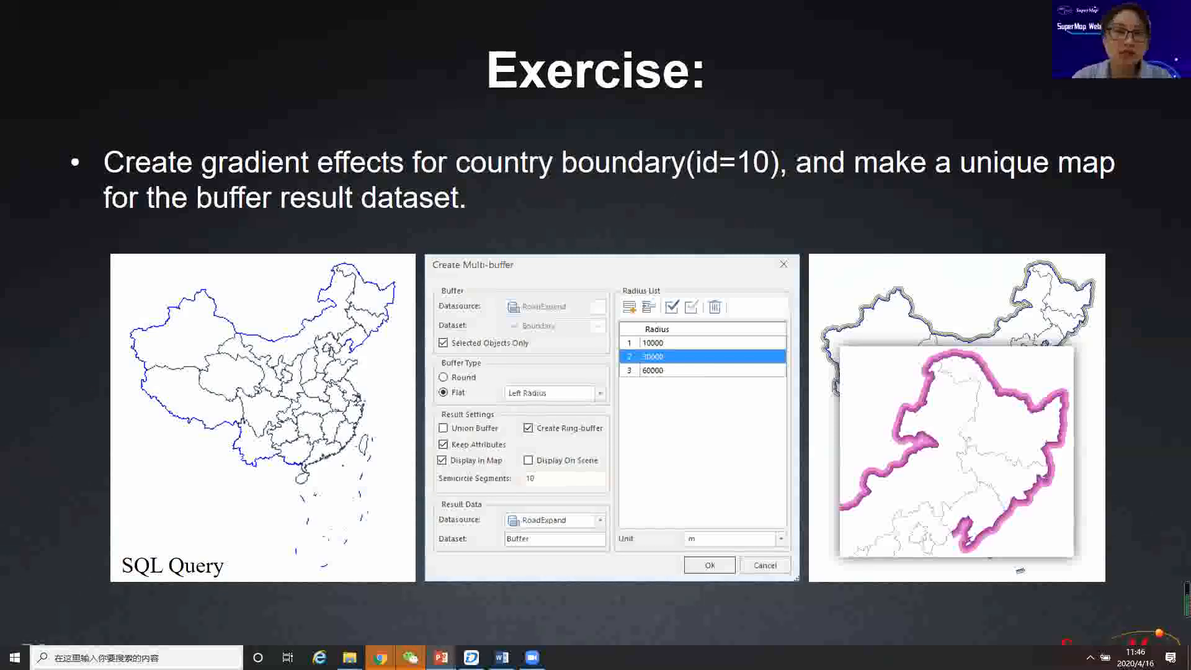
pyautogui.press('Right')
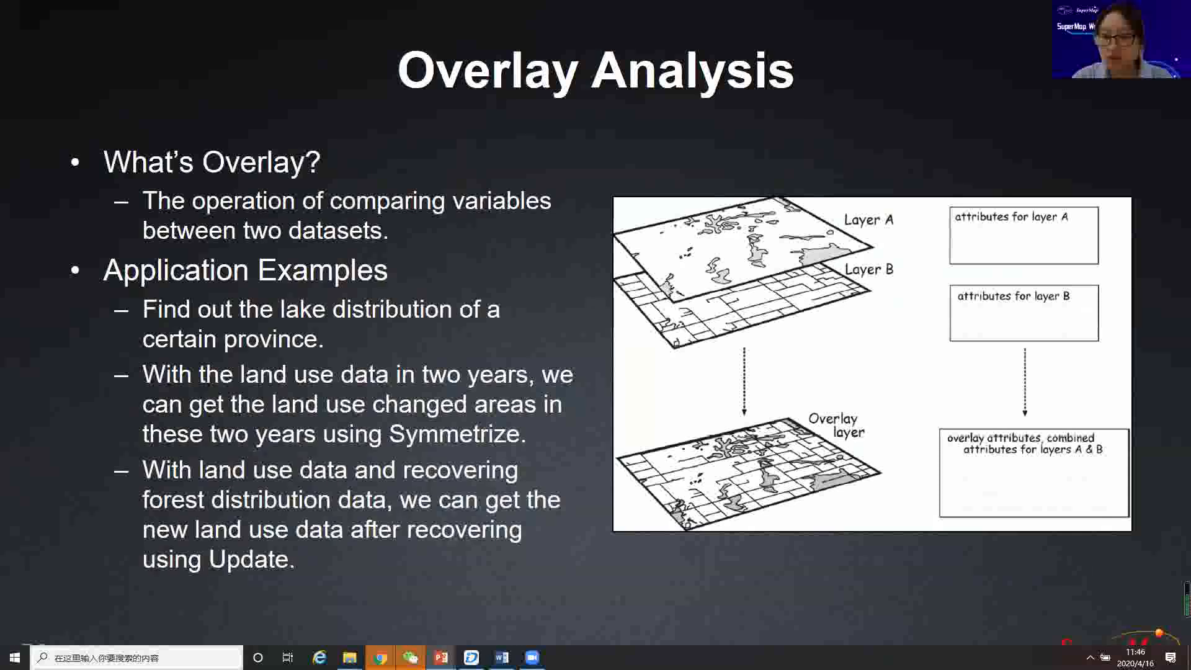
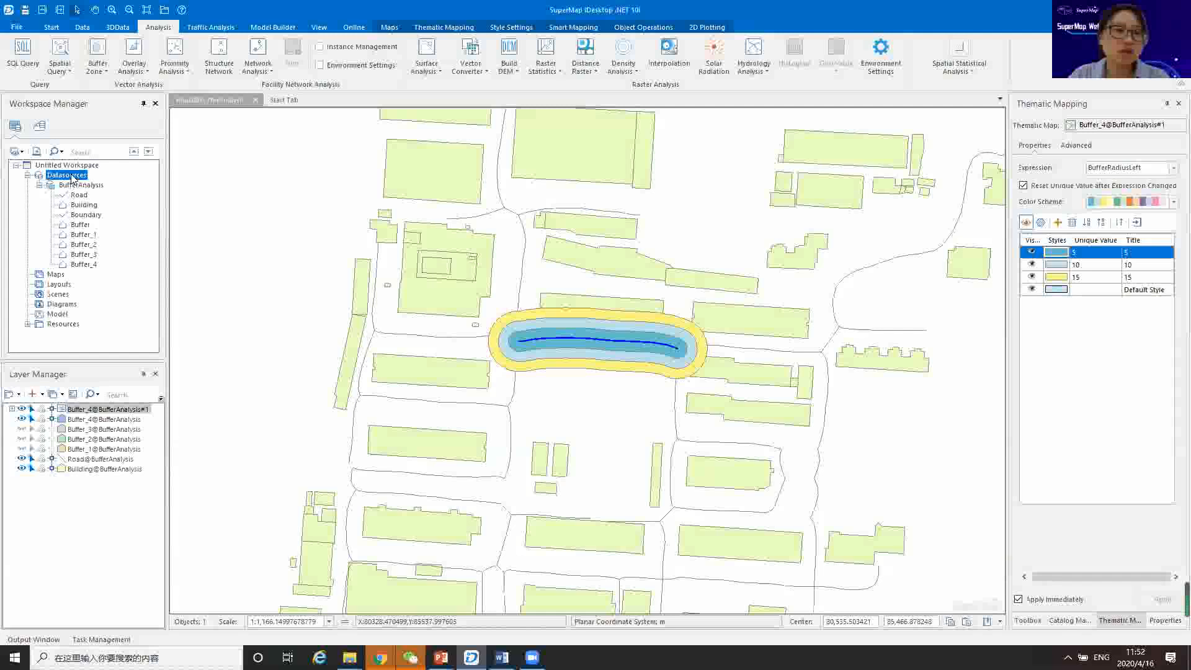
# Close the Road map without saving its changes and close the BufferAnalysis datasource.
pyautogui.click(255, 100)
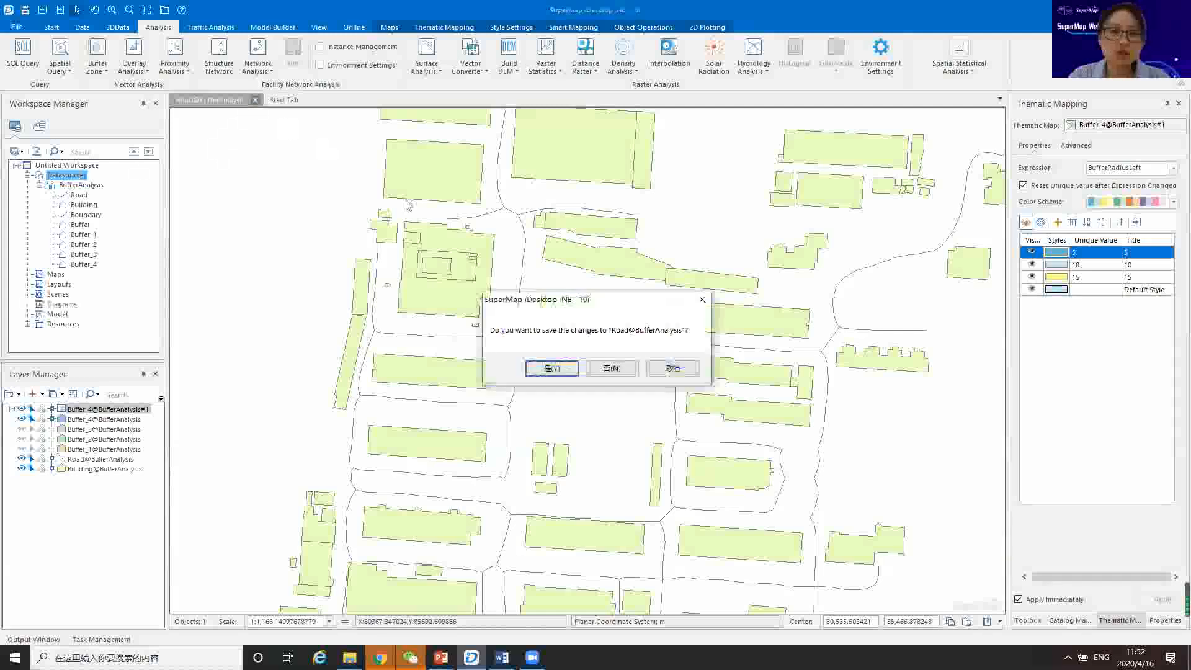
pyautogui.click(626, 370)
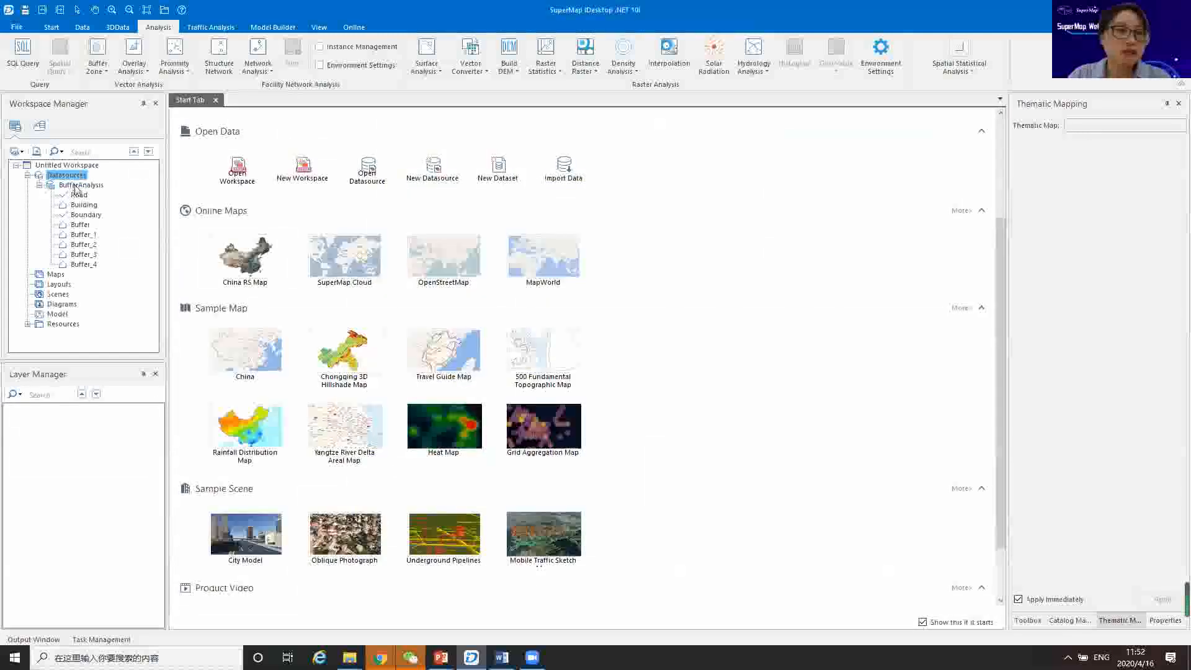
pyautogui.rightClick(71, 185)
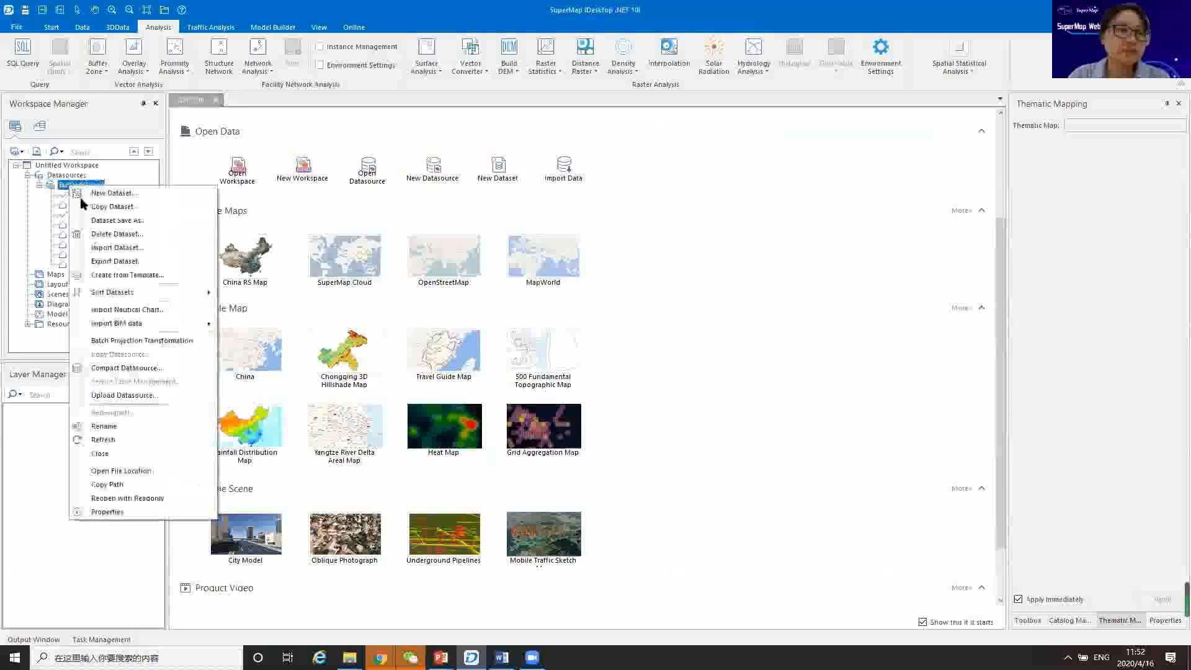
pyautogui.click(103, 453)
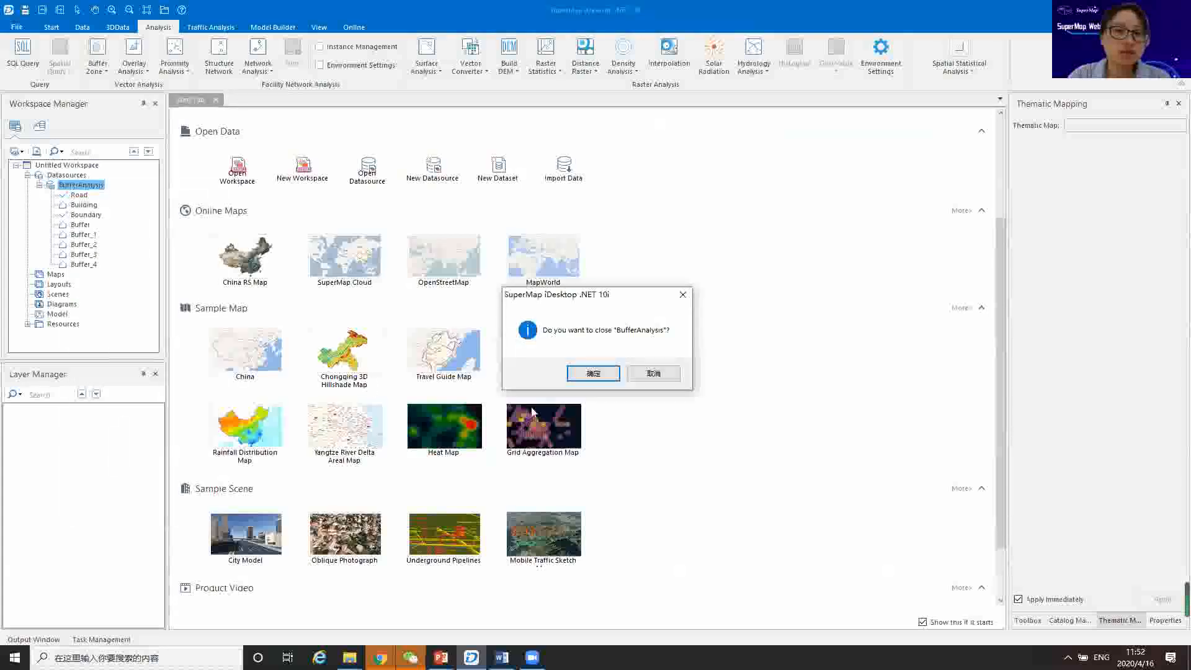
pyautogui.click(594, 375)
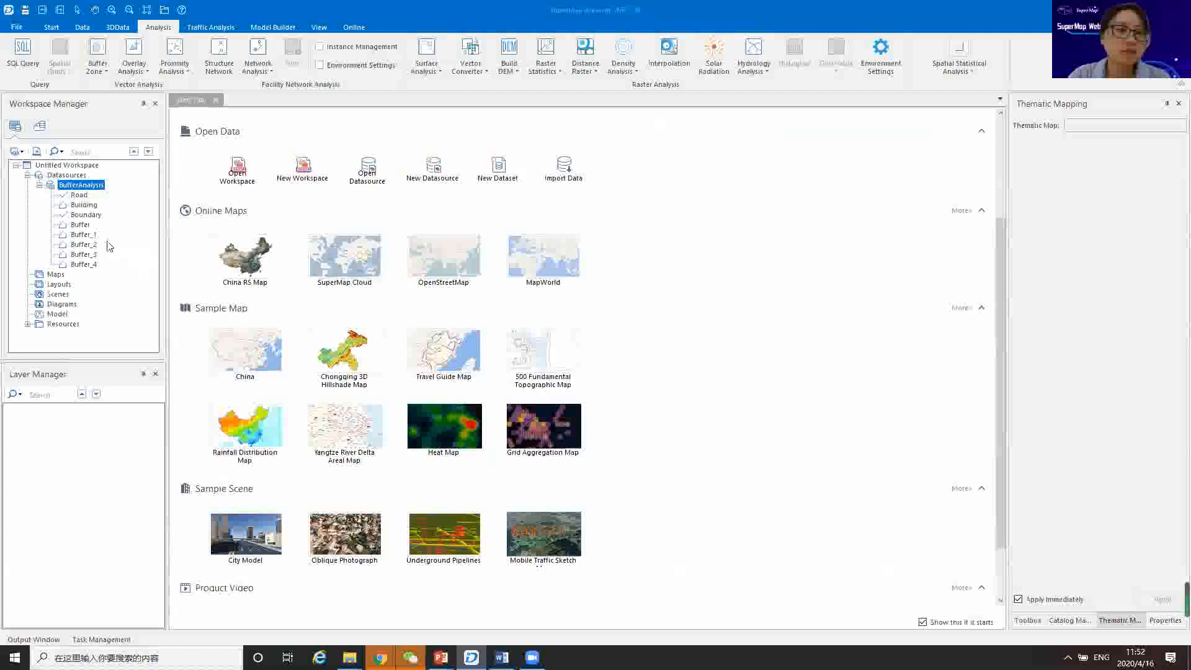
# Open the OverlayAnalysis.udb datasource and show its datasets.
pyautogui.rightClick(67, 176)
pyautogui.click(109, 180)
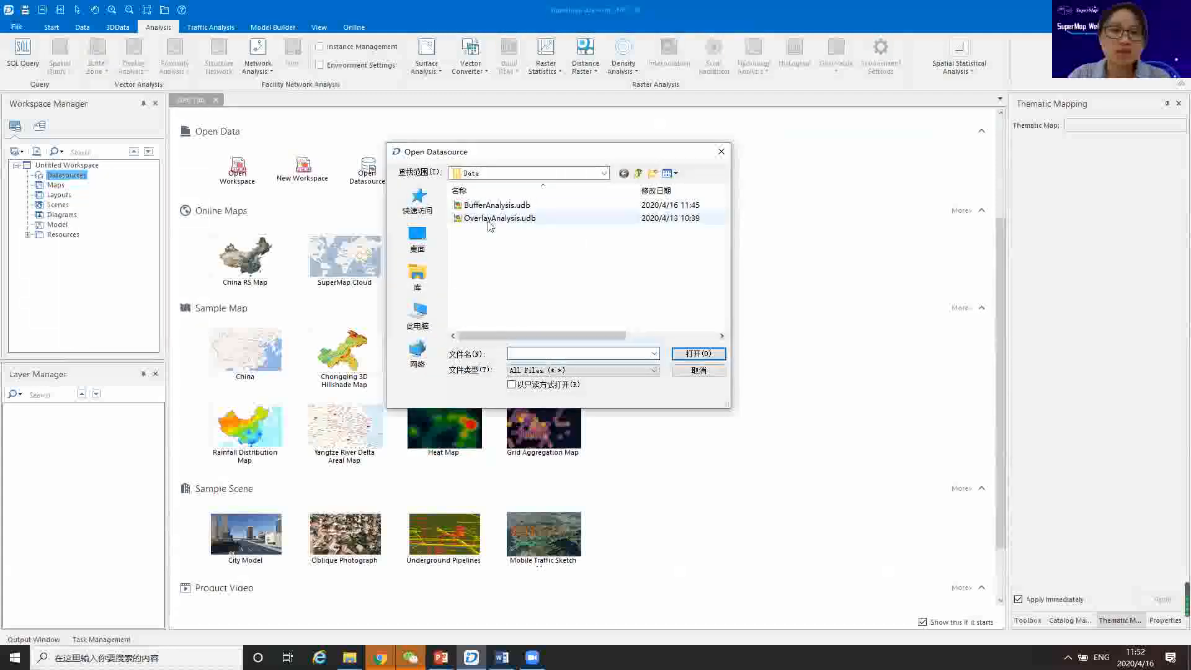
pyautogui.click(505, 220)
pyautogui.click(695, 353)
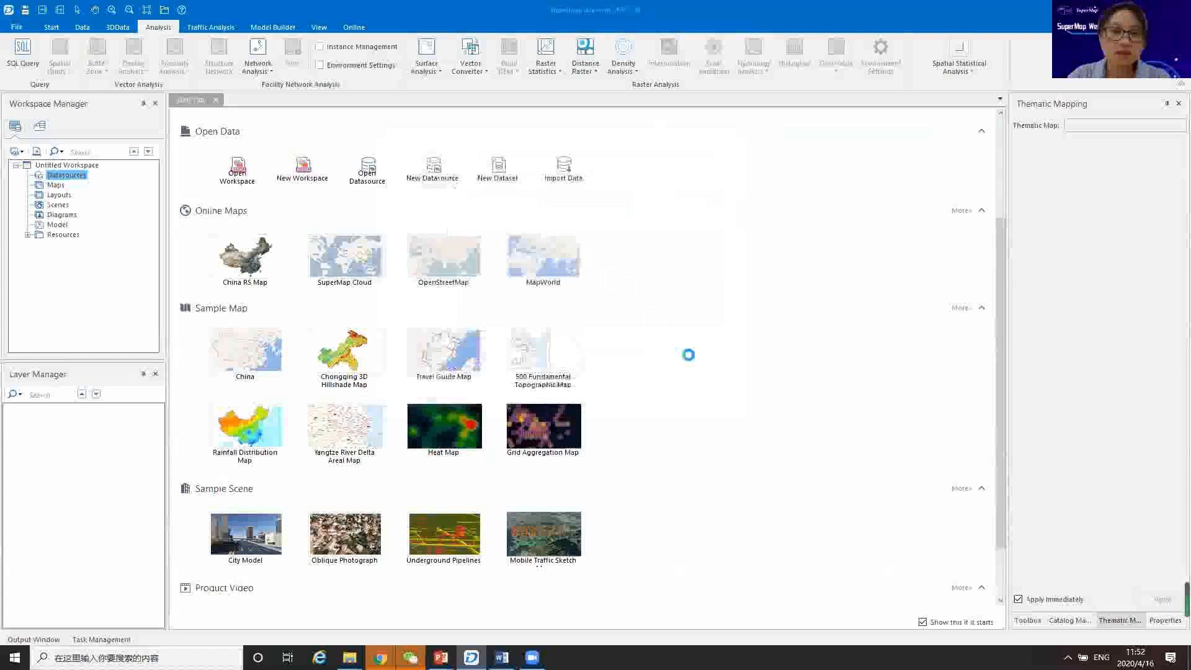
pyautogui.click(39, 185)
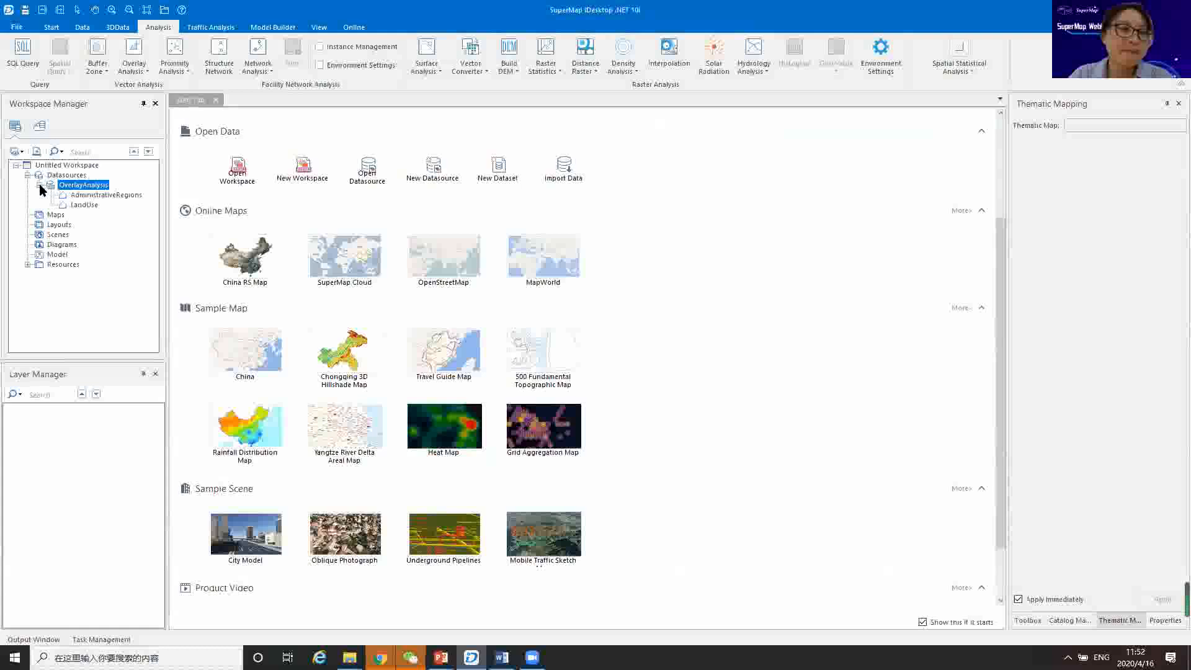
# Add the AdministrativeRegions and LandUse datasets to a new map and place the AdministrativeRegions layer below LandUse.
pyautogui.click(96, 196)
pyautogui.keyDown('shift'); pyautogui.click(86, 205); pyautogui.keyUp('shift')
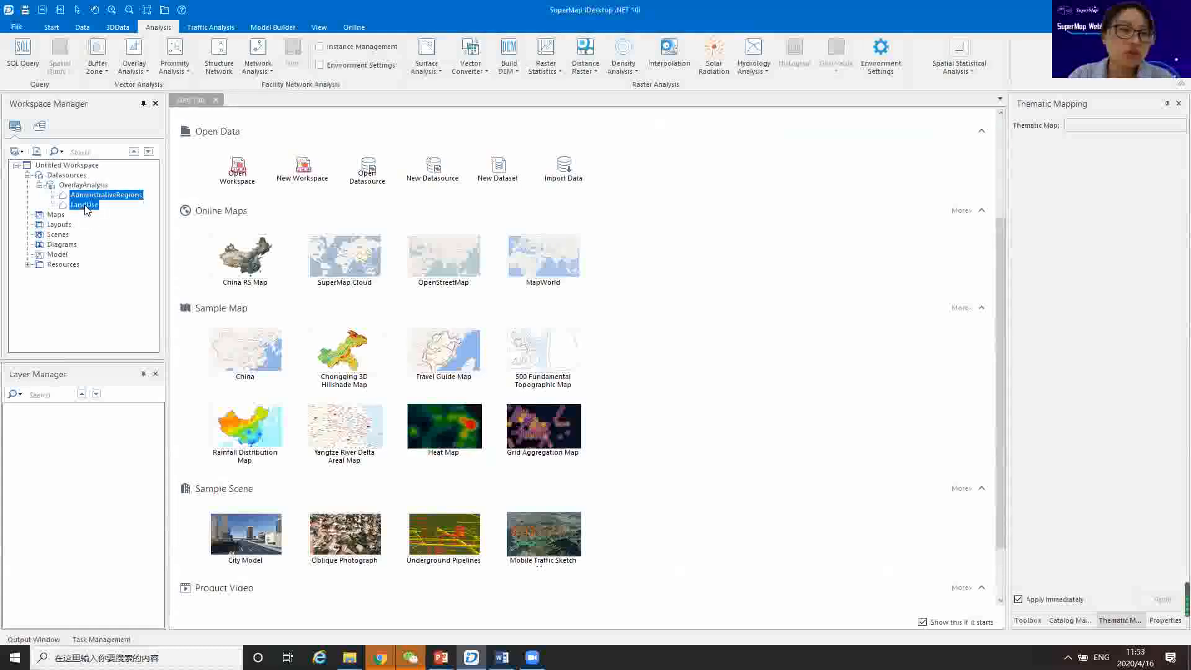
pyautogui.rightClick(85, 208)
pyautogui.click(138, 231)
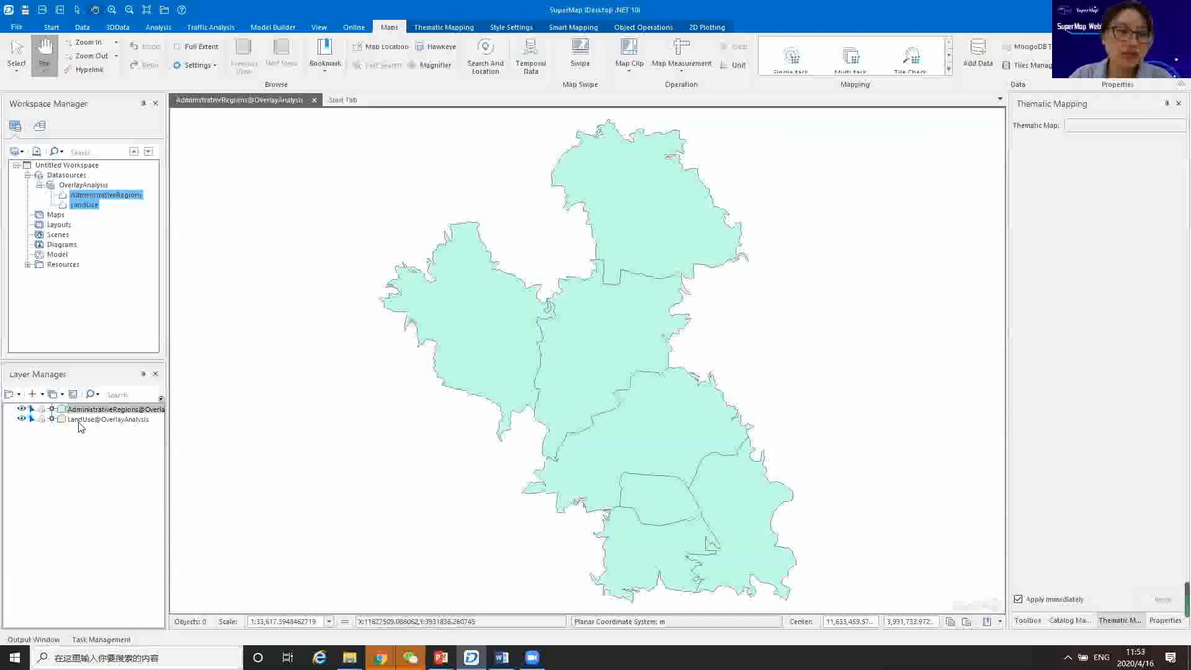
pyautogui.moveTo(93, 409); pyautogui.dragTo(91, 427)
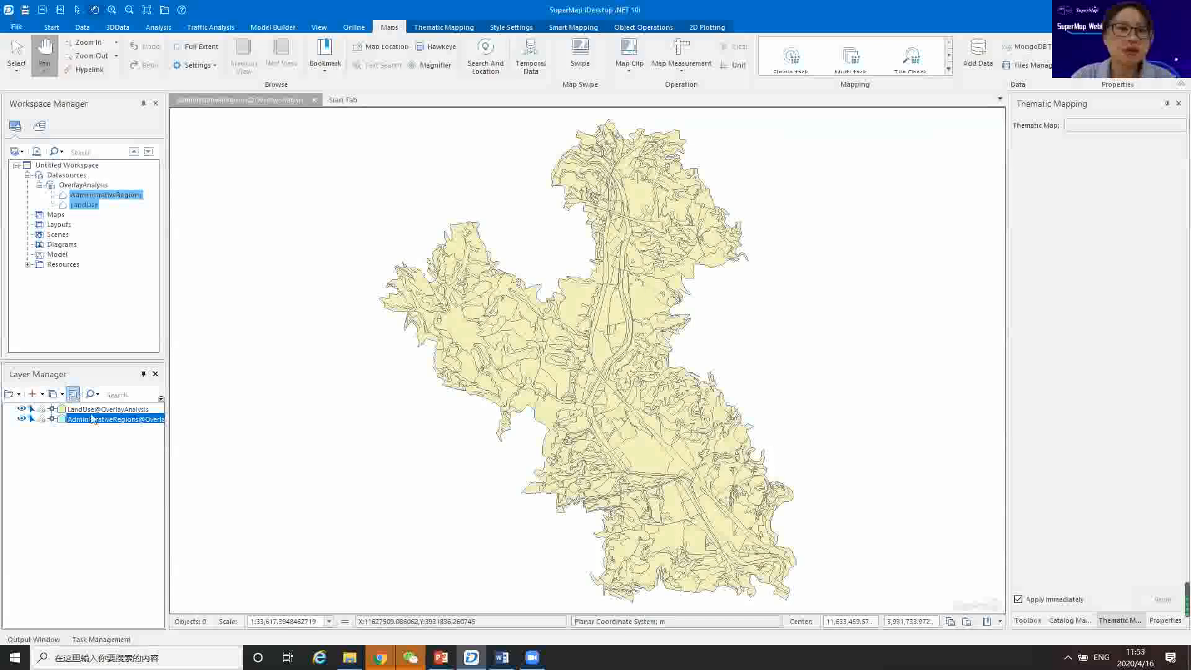
pyautogui.click(159, 27)
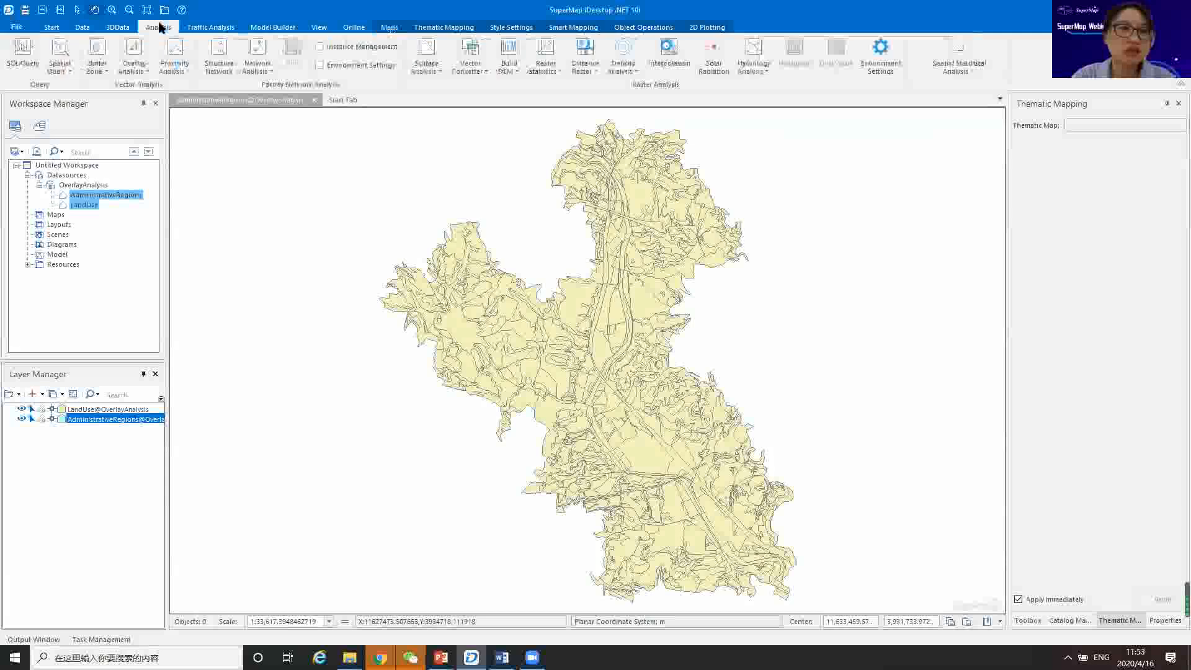
pyautogui.click(135, 50)
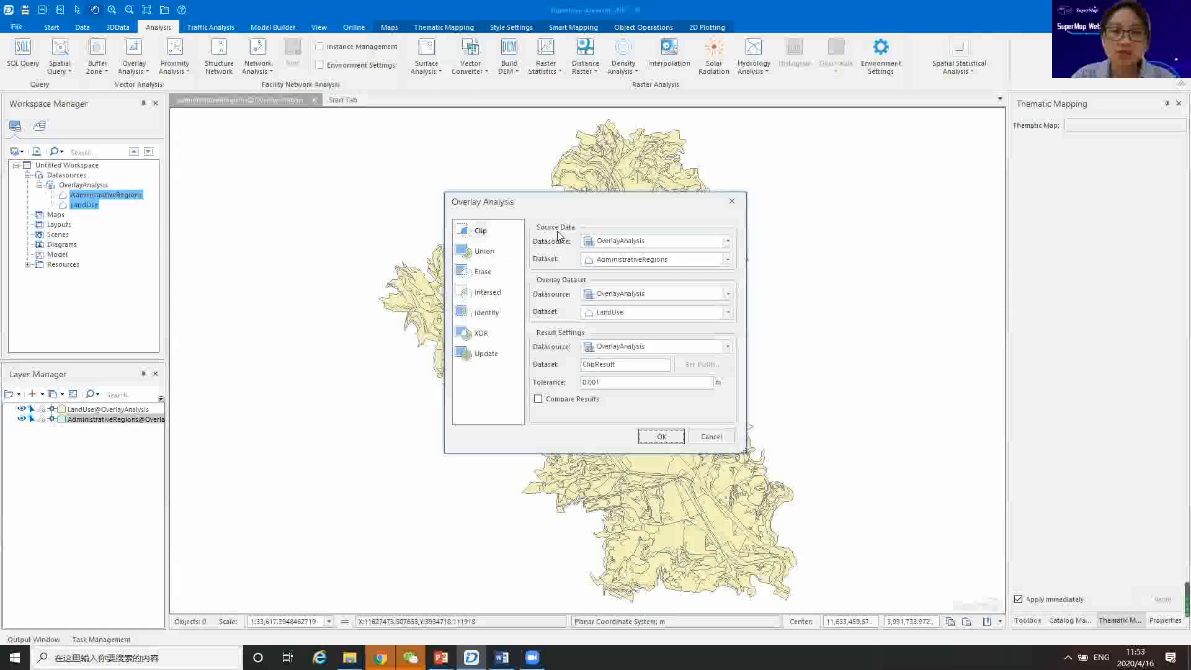
pyautogui.click(729, 260)
pyautogui.click(689, 277)
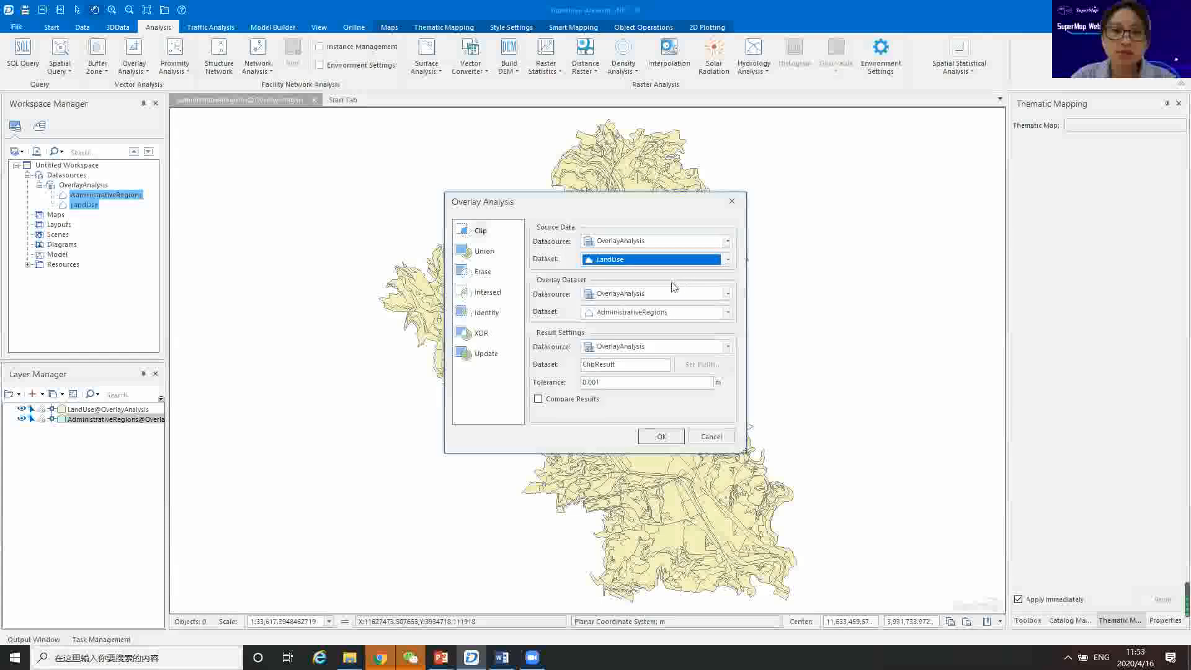
pyautogui.moveTo(600, 208); pyautogui.dragTo(763, 212)
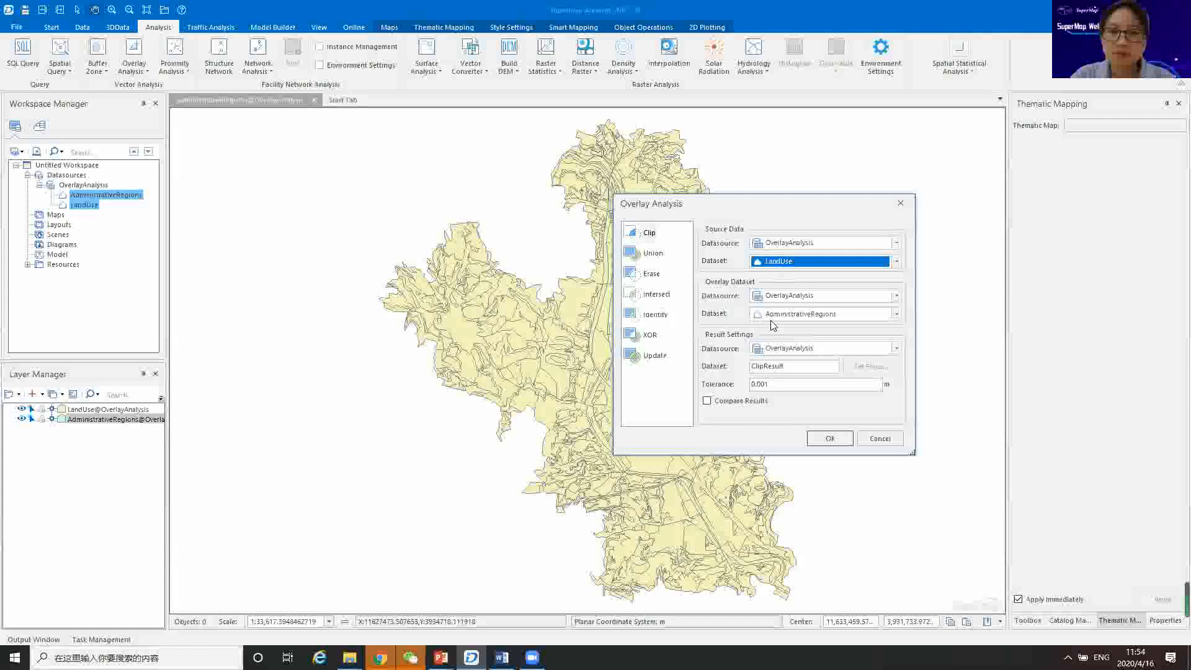
pyautogui.click(896, 314)
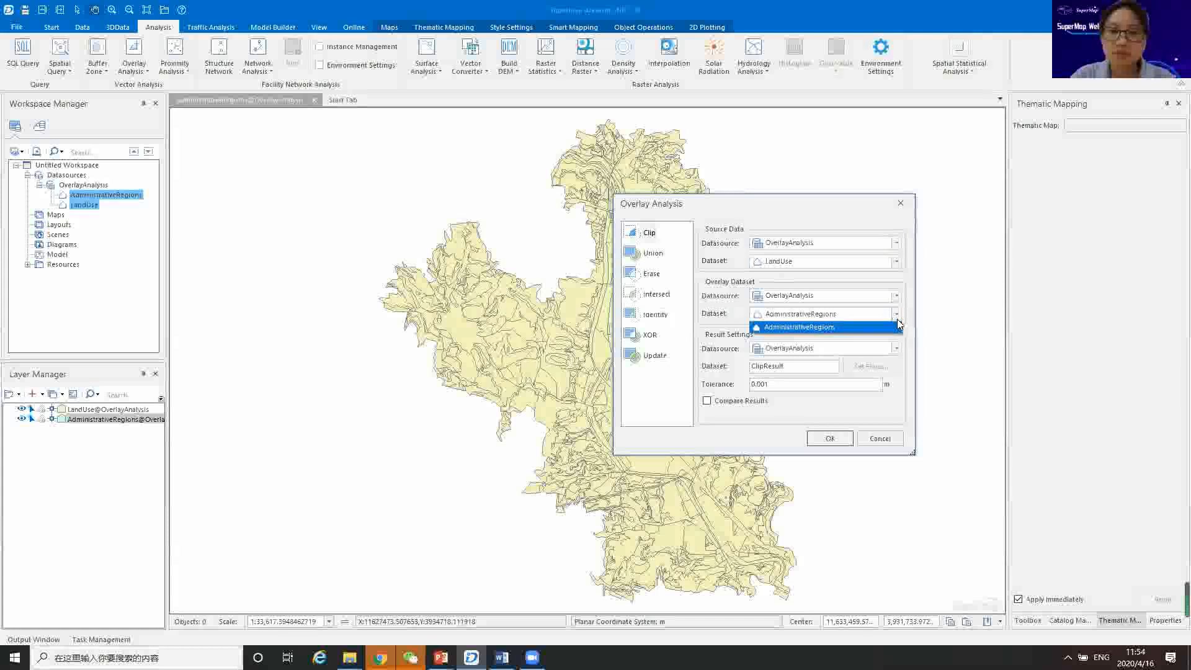
pyautogui.click(891, 328)
pyautogui.click(881, 438)
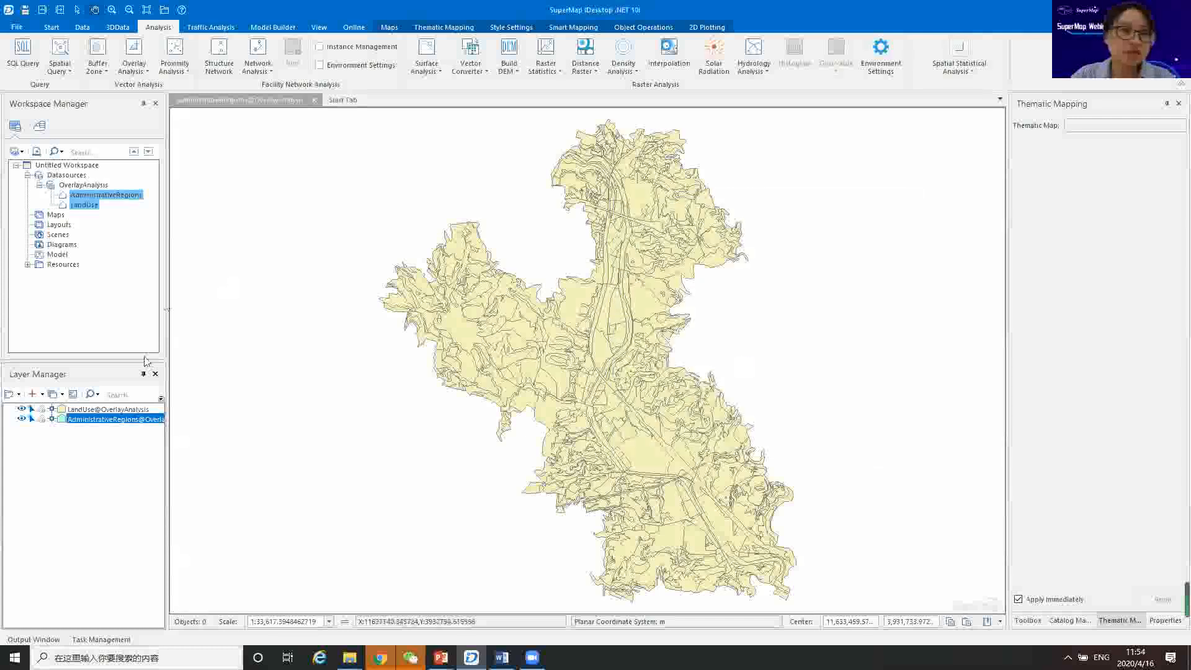
# Open the attribute table of the AdministrativeRegions dataset from the OverlayAnalysis datasource.
pyautogui.click(112, 195)
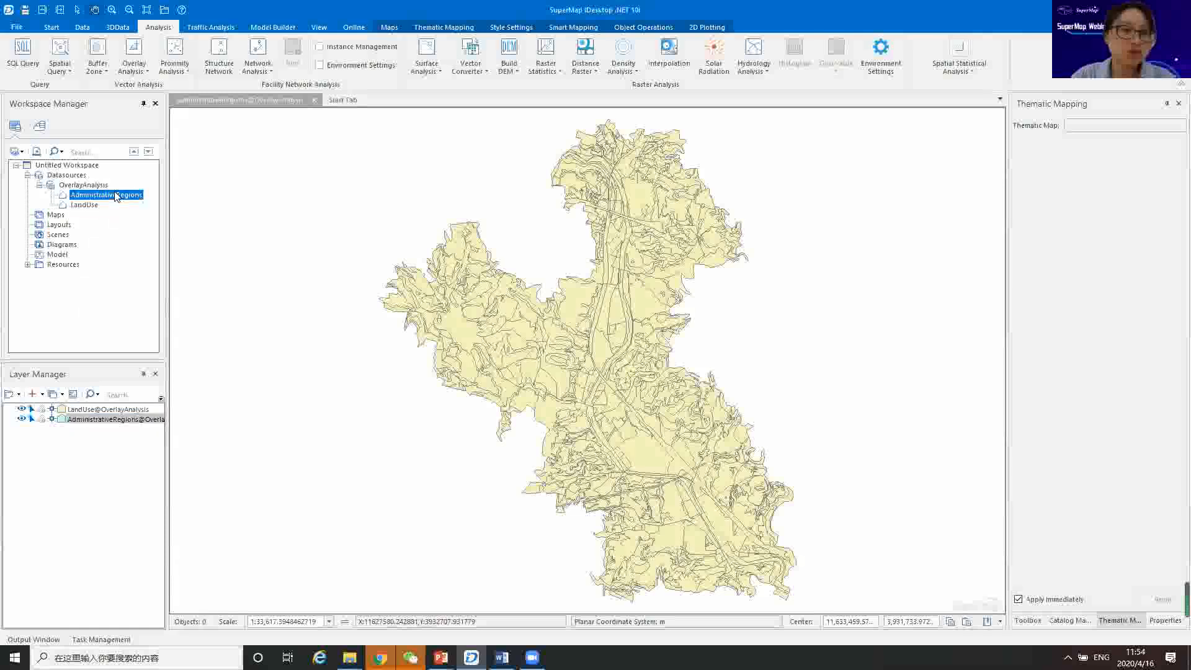
pyautogui.rightClick(115, 195)
pyautogui.click(173, 200)
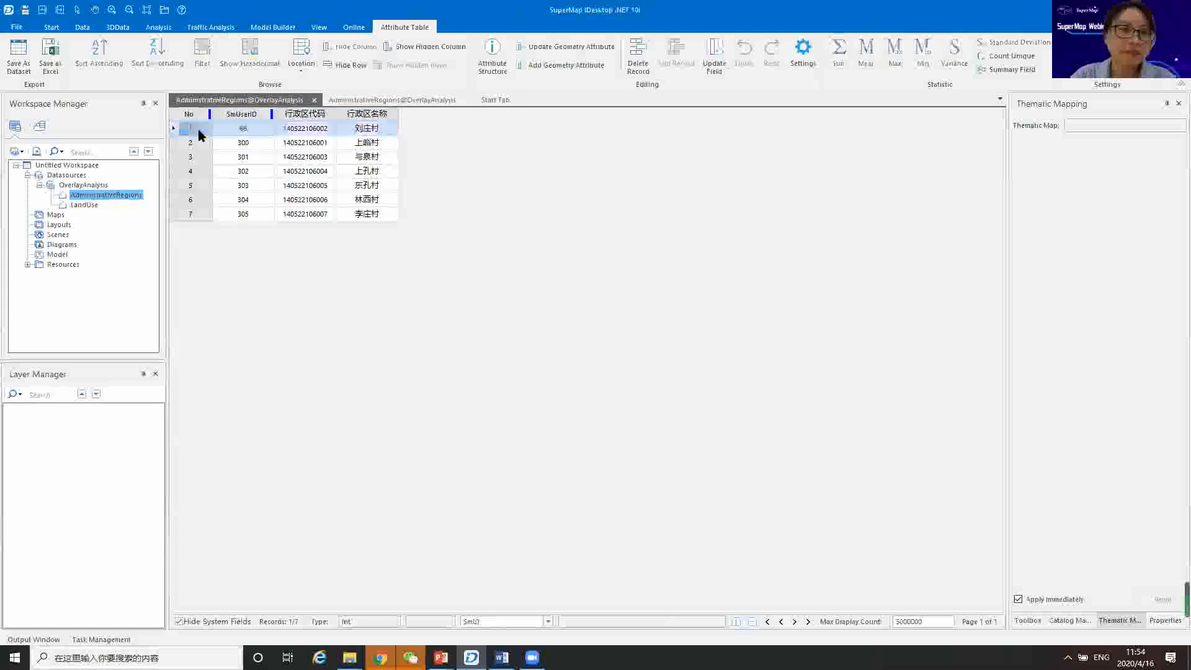
# Return to the map and browse the AdministrativeRegions layer's associated table, locating the region of the first record, 刘庄村.
pyautogui.click(376, 101)
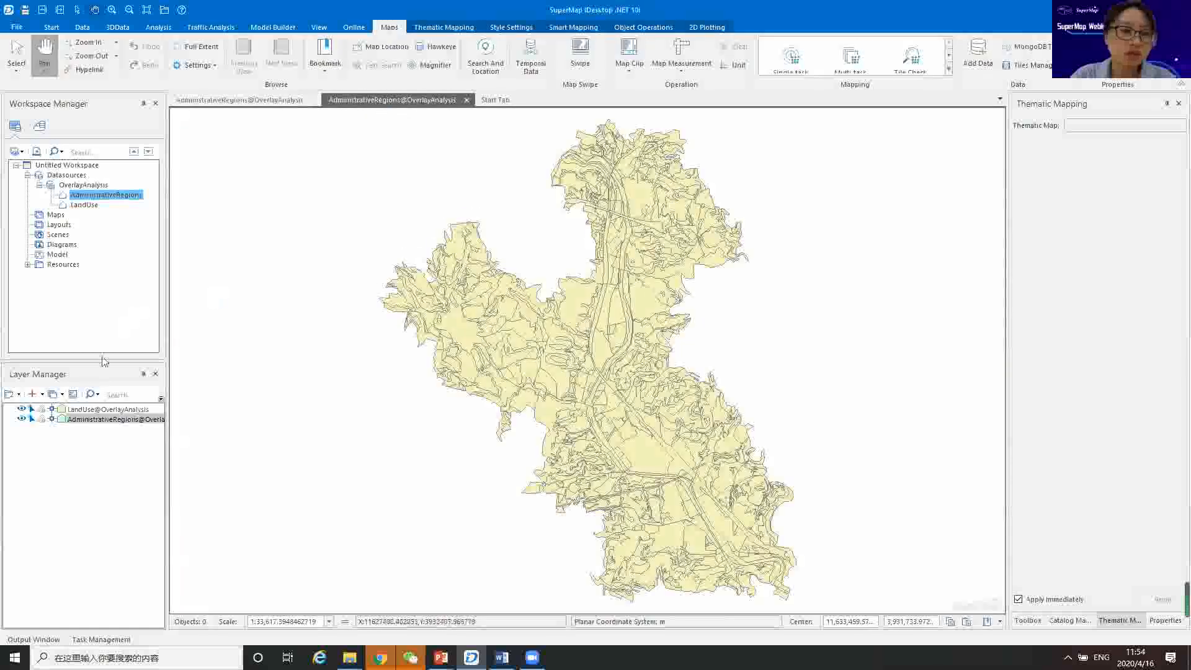
pyautogui.rightClick(73, 419)
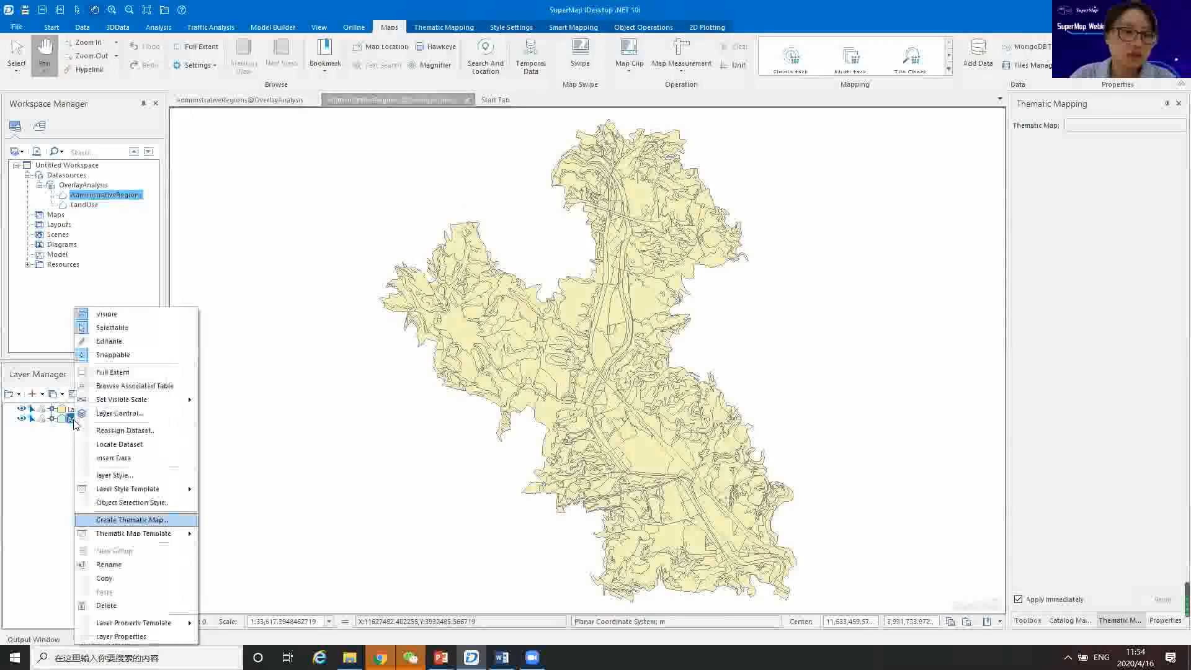
pyautogui.click(130, 388)
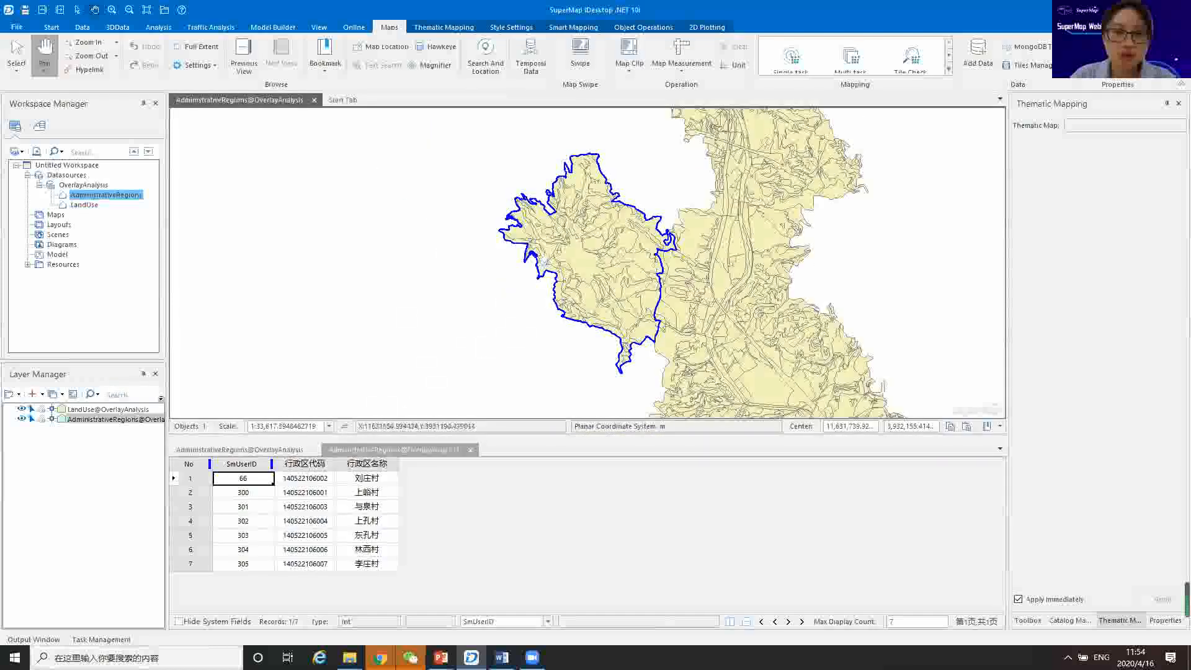
pyautogui.moveTo(568, 252); pyautogui.dragTo(458, 251)
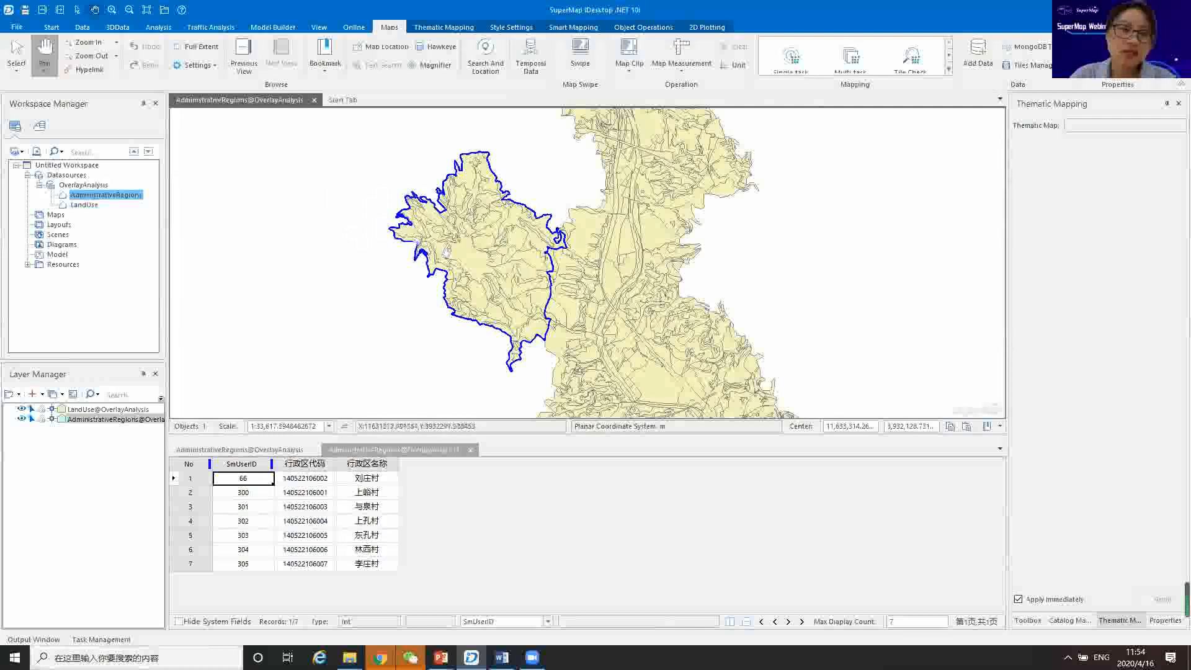
pyautogui.click(155, 28)
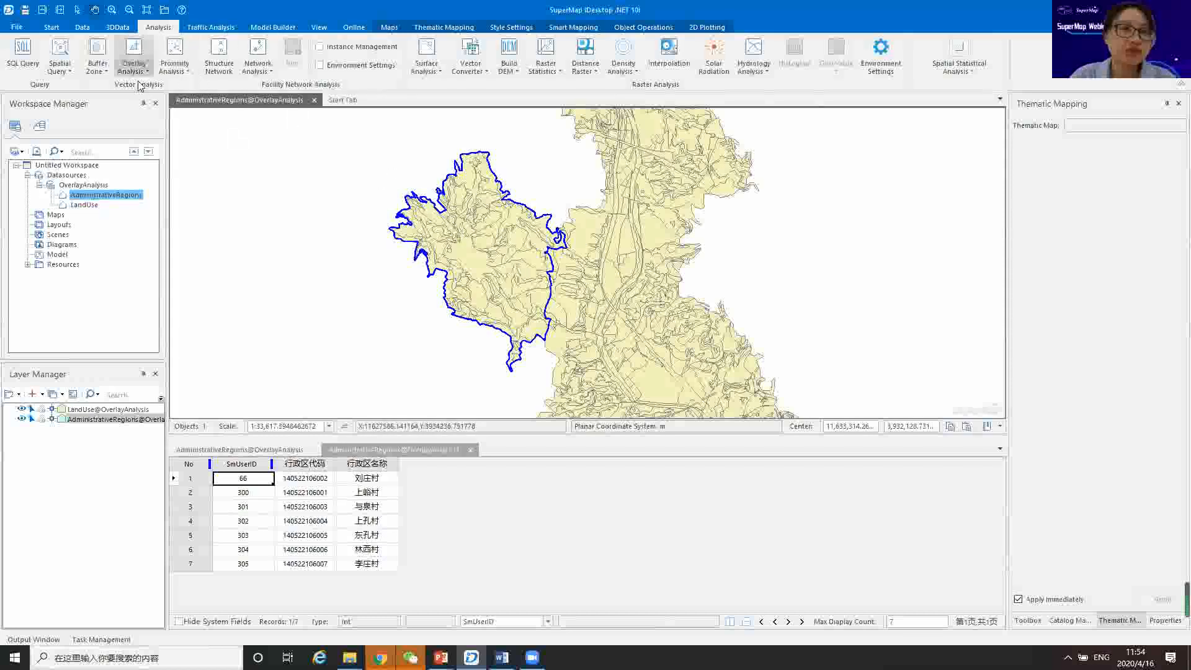
pyautogui.click(134, 53)
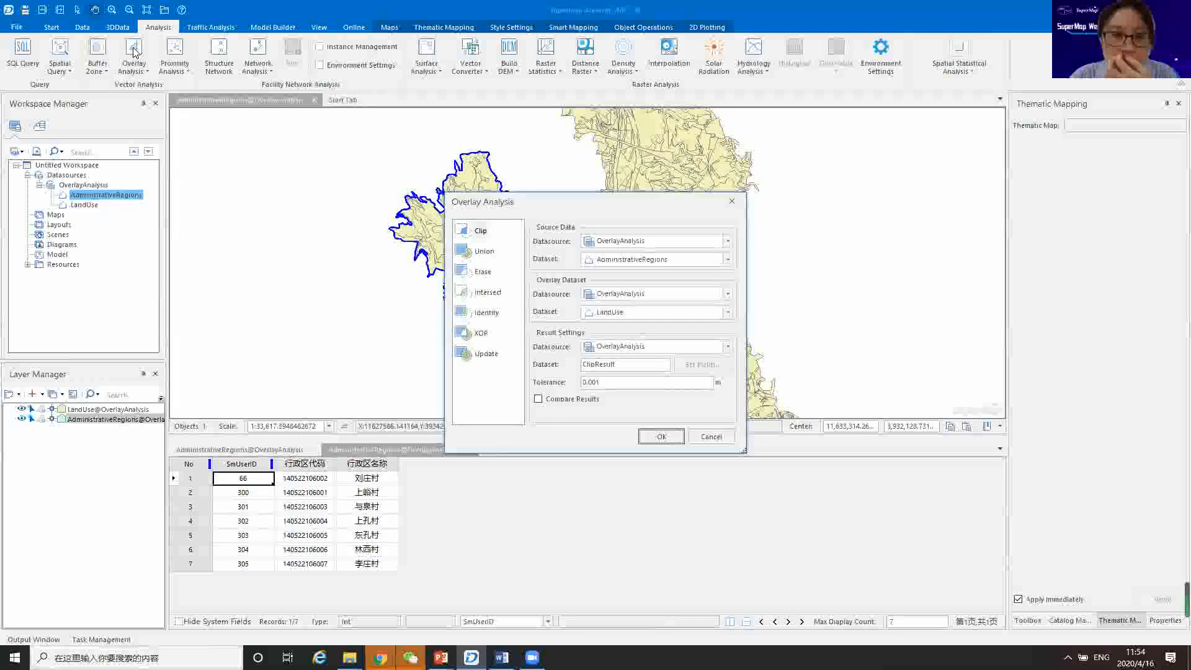
pyautogui.click(732, 201)
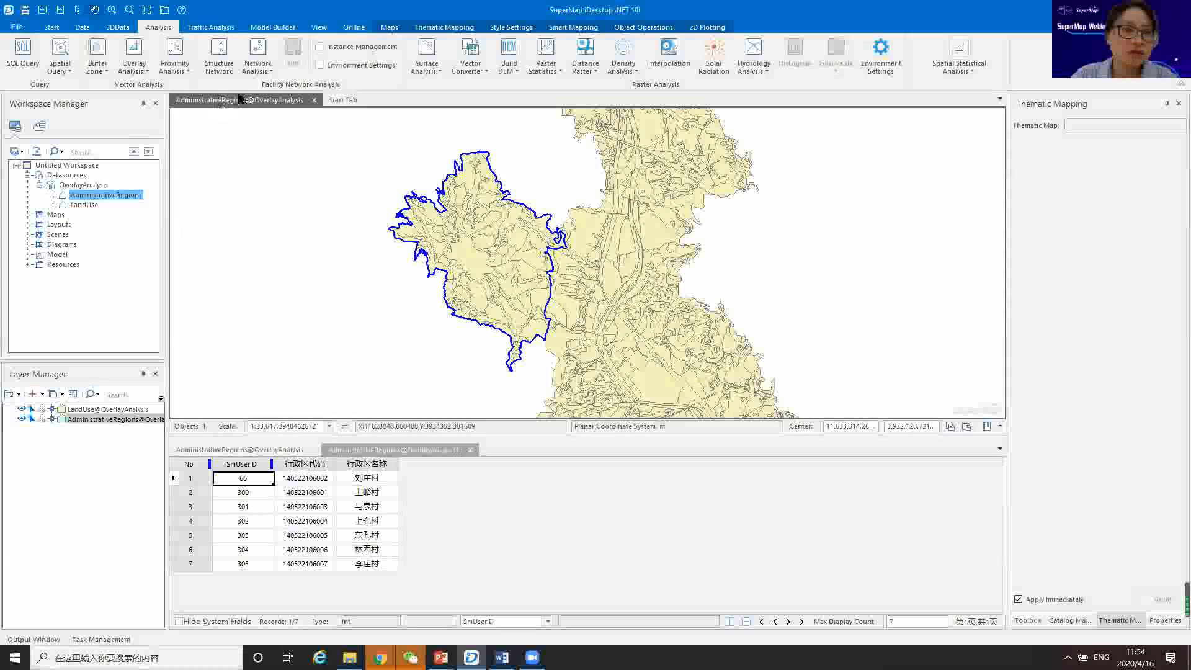
# Select the first record, 刘庄村, in the AdministrativeRegions dataset's attribute table and start saving it as a new dataset.
pyautogui.rightClick(109, 196)
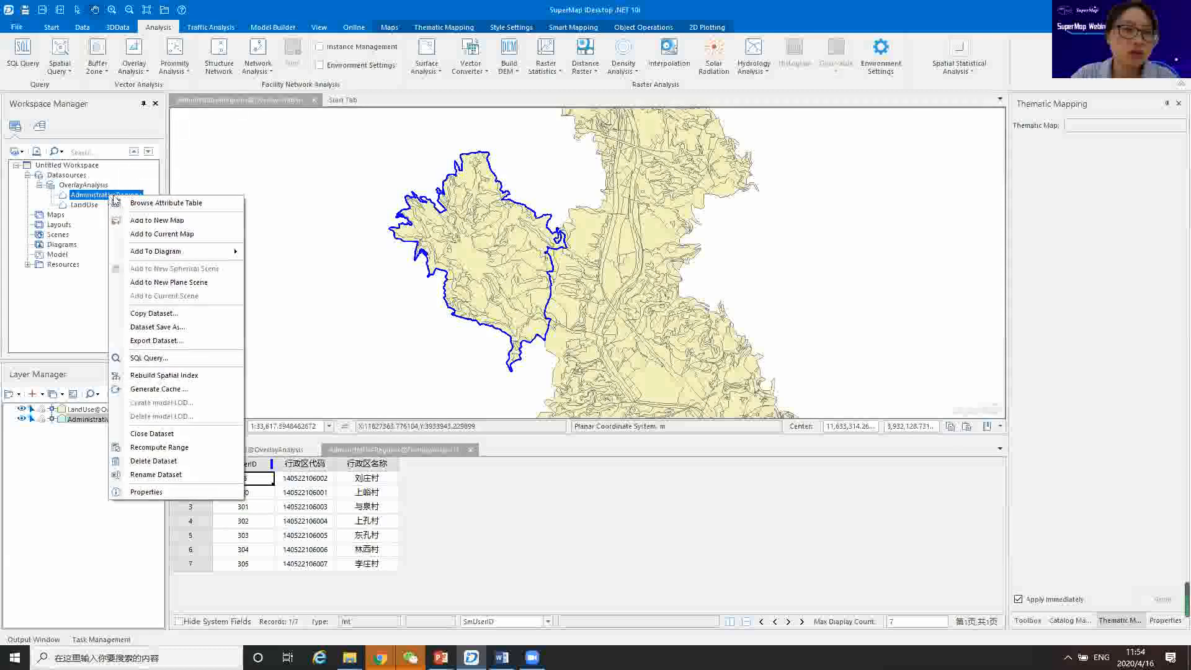
pyautogui.click(163, 203)
pyautogui.click(188, 132)
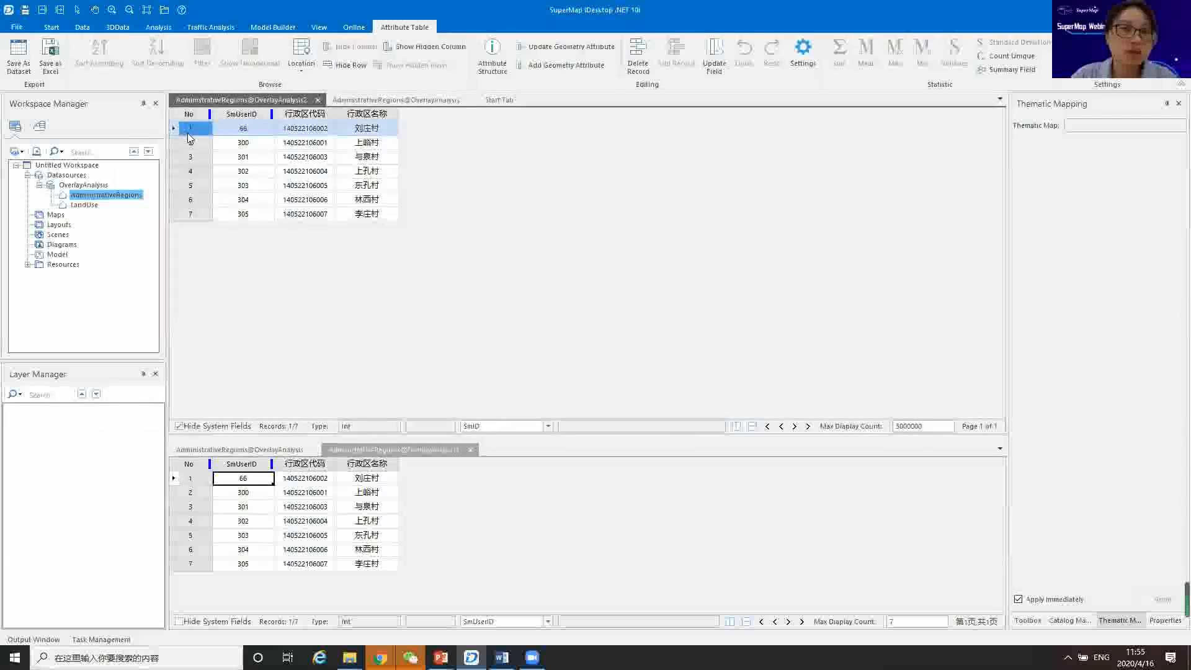
pyautogui.click(21, 59)
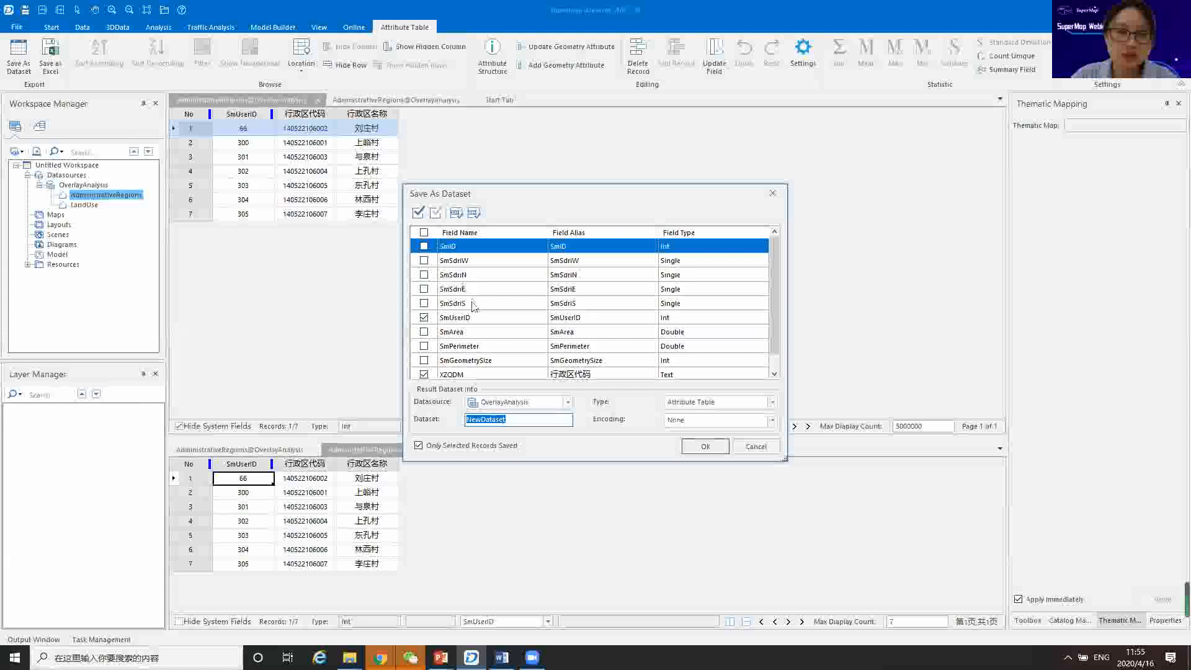
# Exclude the fields from SmID through SmPerimeter from the new dataset, keeping XZQDM and XZQMC included.
pyautogui.scroll(-1, 459, 298)
pyautogui.scroll(1, 459, 297)
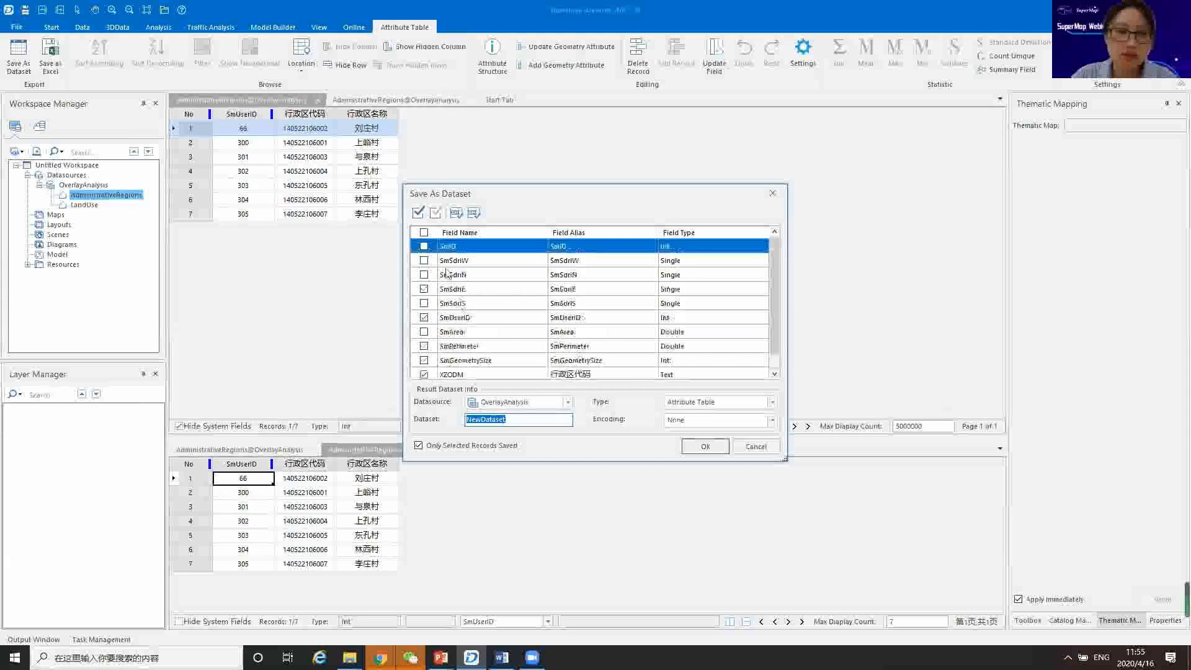
pyautogui.click(424, 232)
pyautogui.click(424, 233)
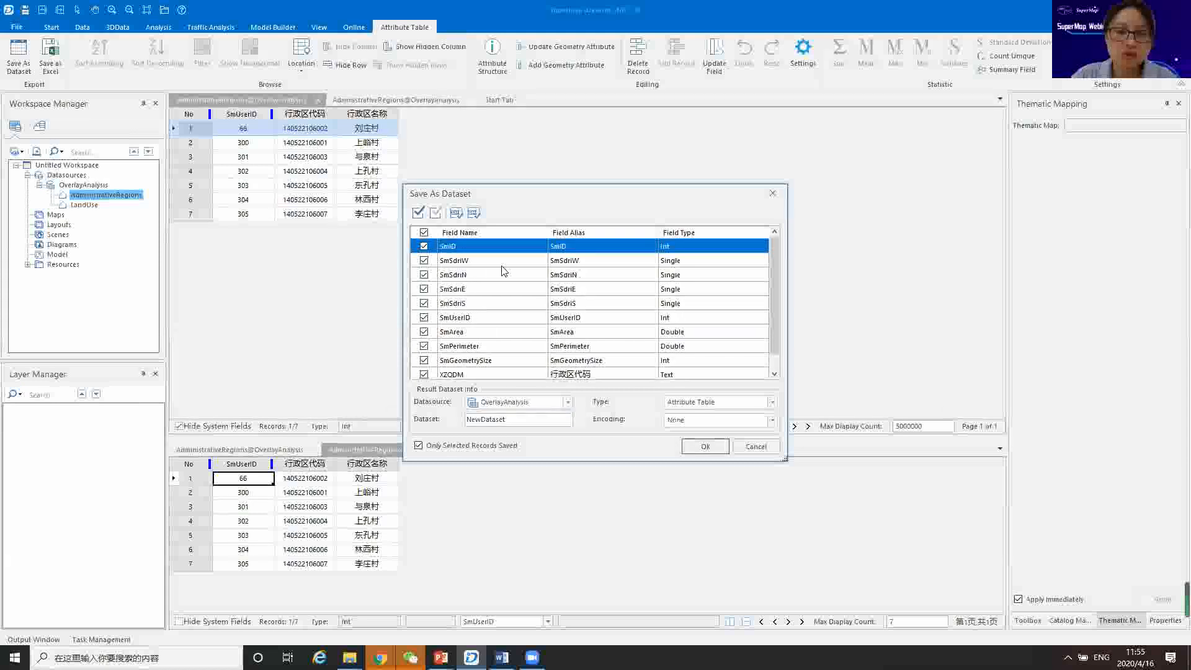
pyautogui.click(424, 246)
pyautogui.click(424, 261)
pyautogui.click(424, 274)
pyautogui.click(424, 289)
pyautogui.click(423, 304)
pyautogui.click(423, 317)
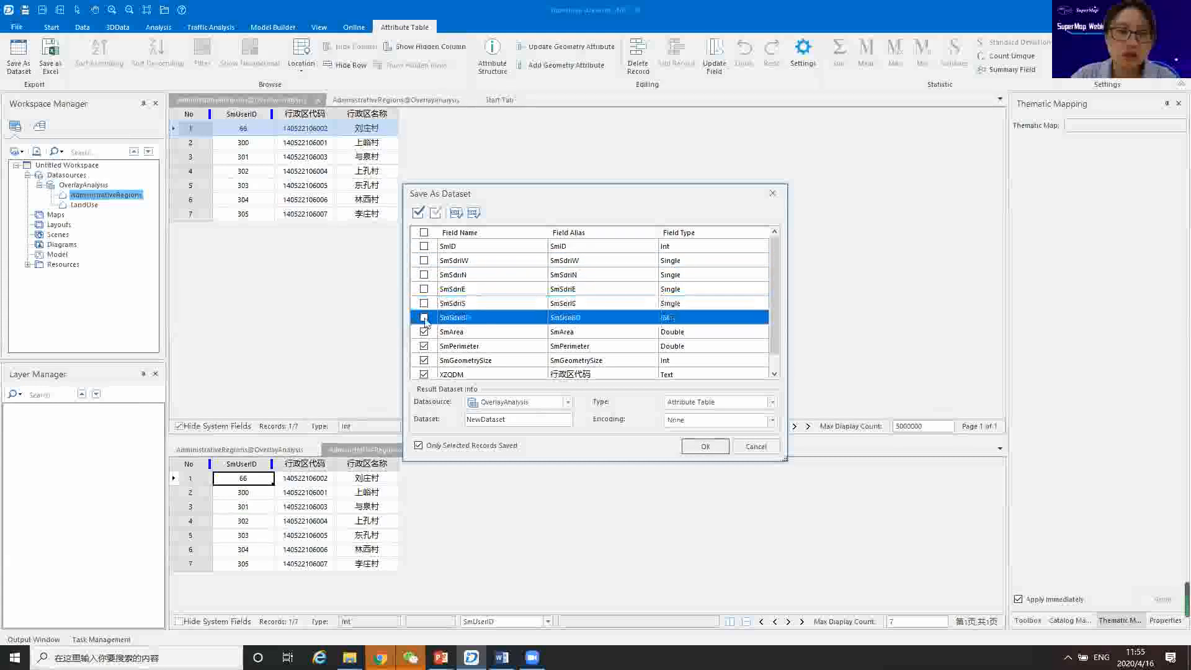
pyautogui.click(424, 332)
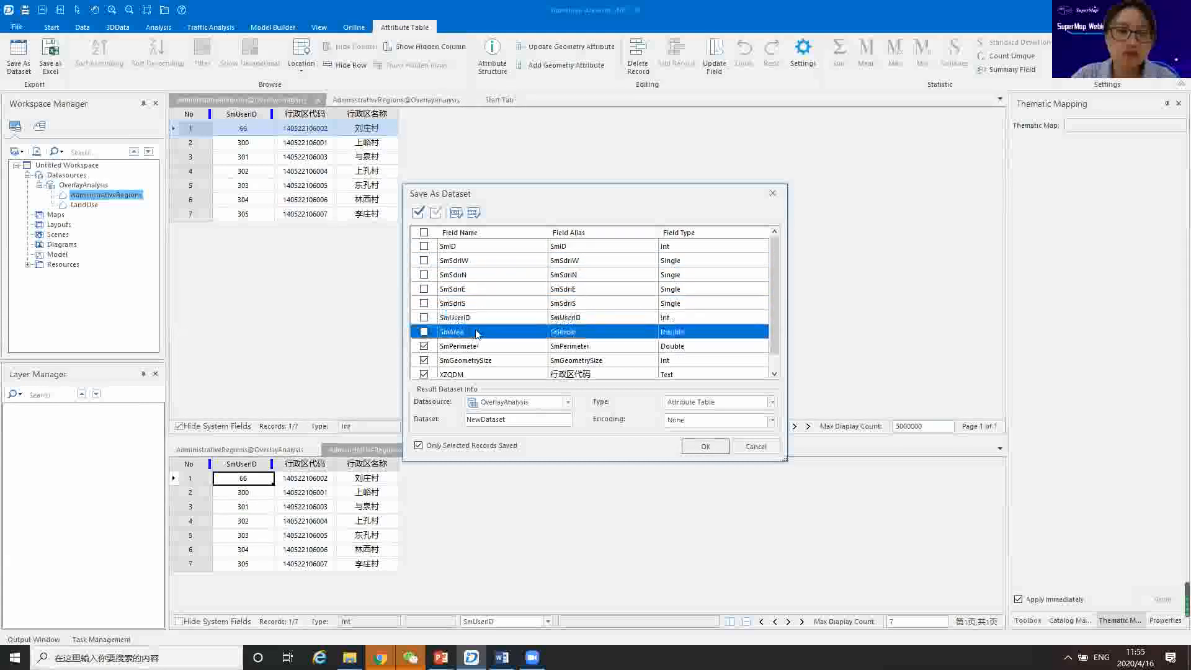
pyautogui.click(424, 346)
pyautogui.click(434, 361)
pyautogui.scroll(-1, 434, 354)
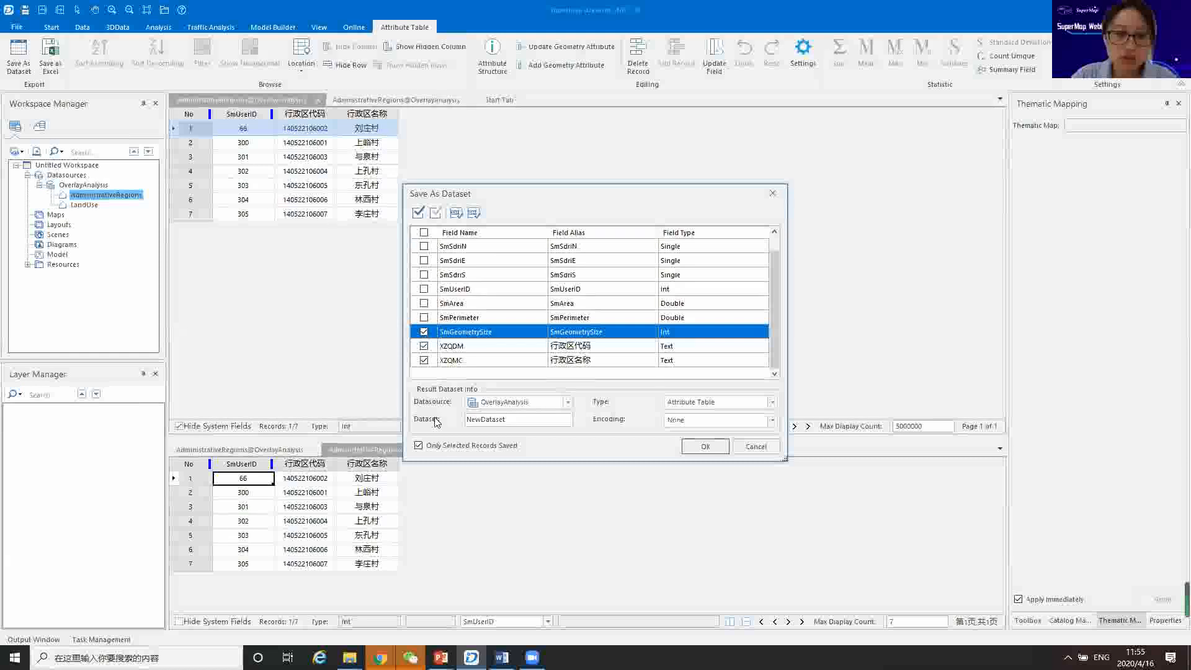
# Name the result dataset liuzhuang, set its type to Region, and save the selected record to the OverlayAnalysis datasource.
pyautogui.moveTo(514, 421); pyautogui.dragTo(435, 422)
pyautogui.press('BackSpace')
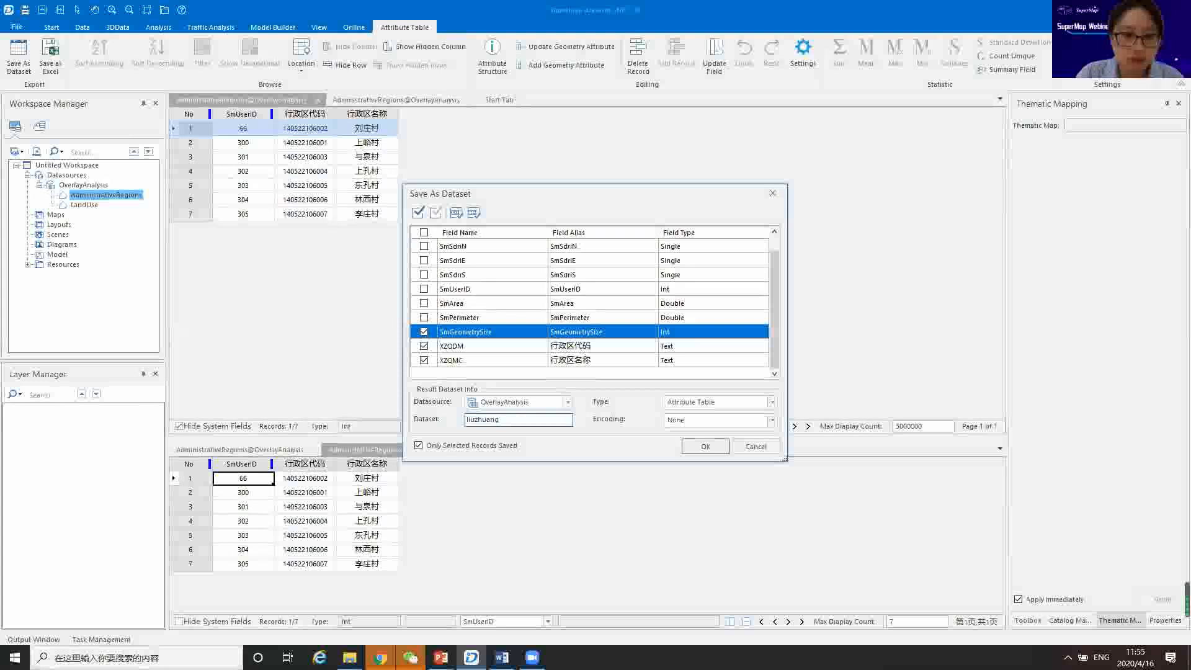
pyautogui.write('liuzhuangvill')
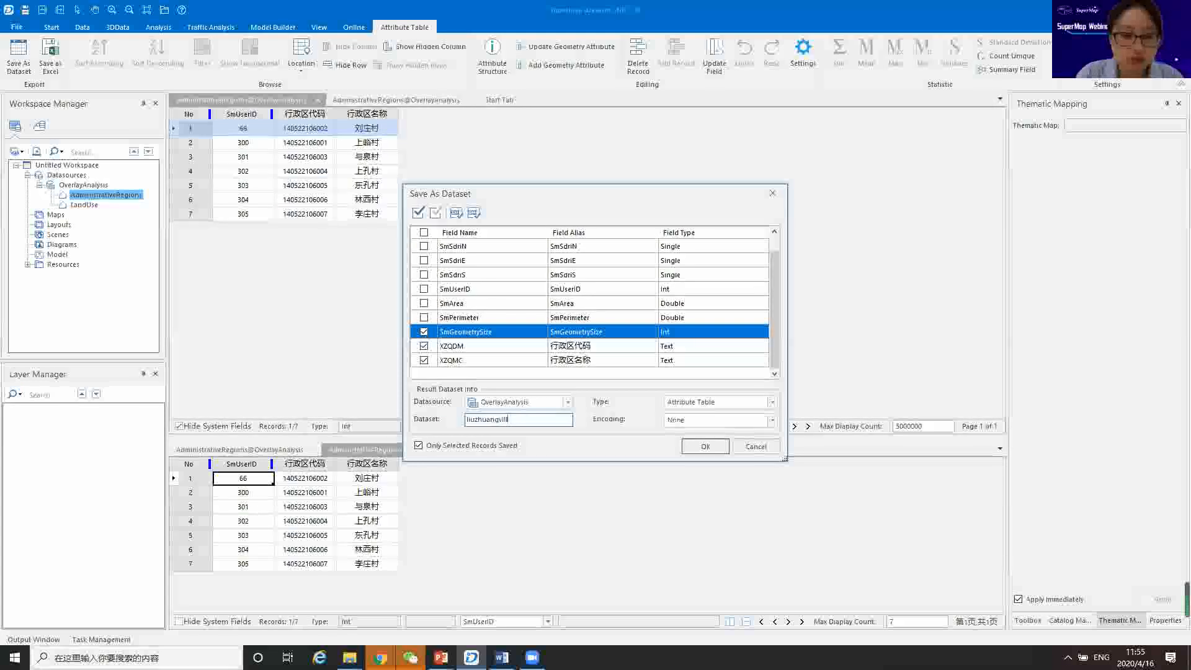
pyautogui.write('ege')
pyautogui.press('BackSpace')
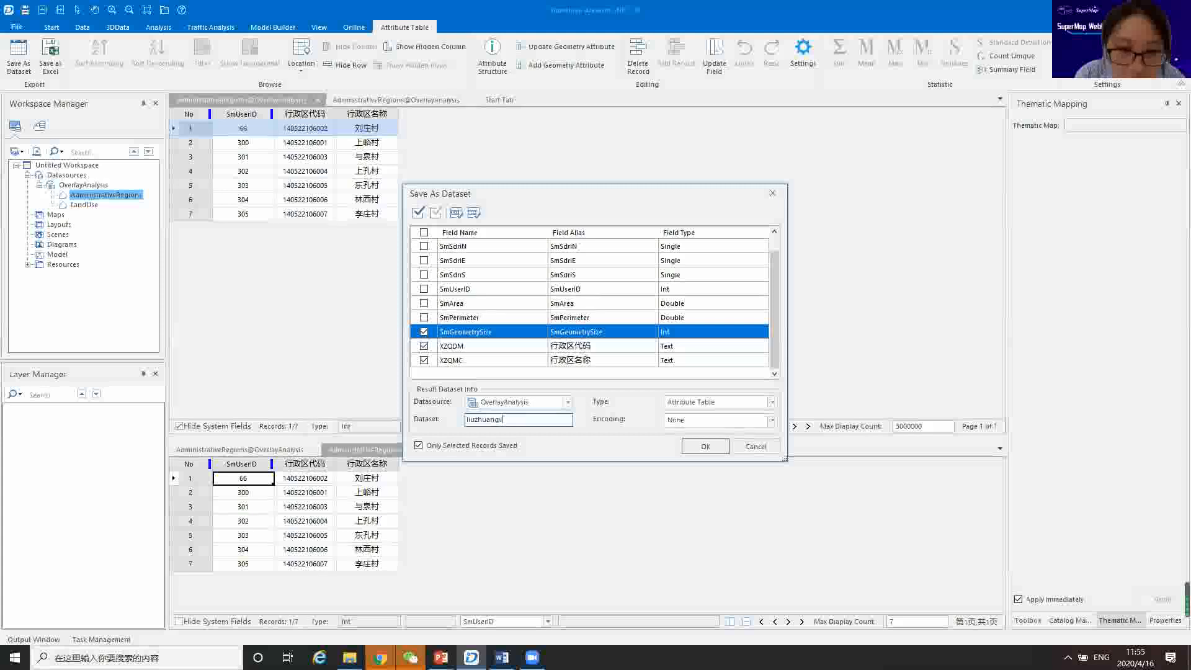
pyautogui.click(707, 447)
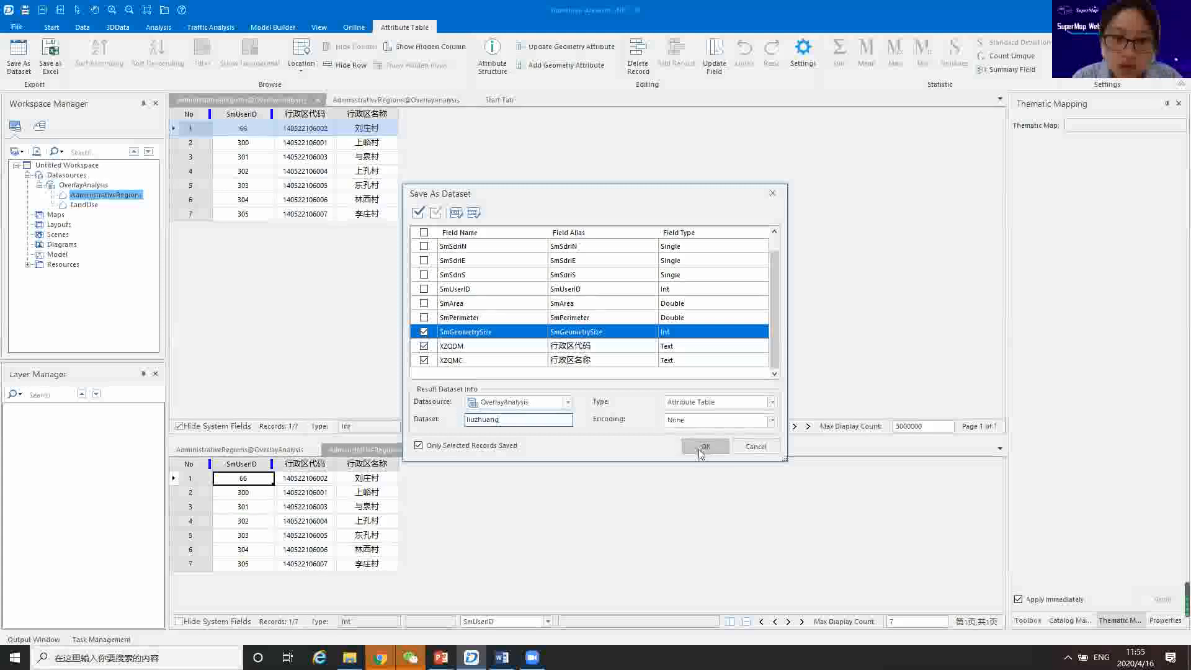
pyautogui.click(771, 402)
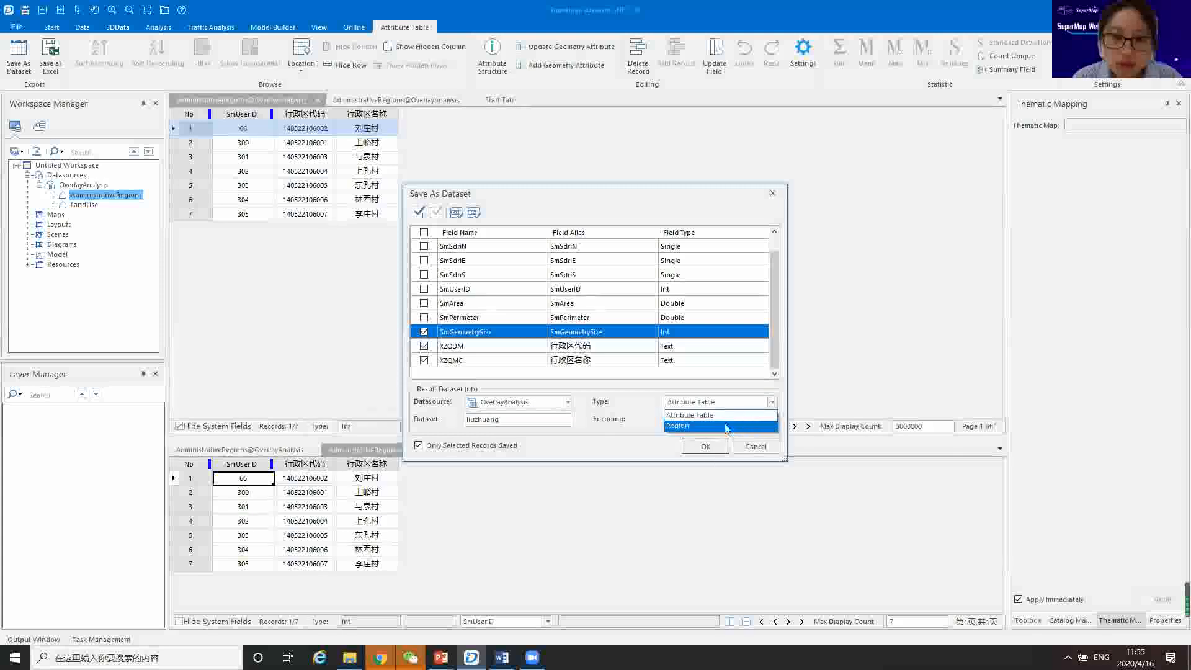
pyautogui.click(677, 427)
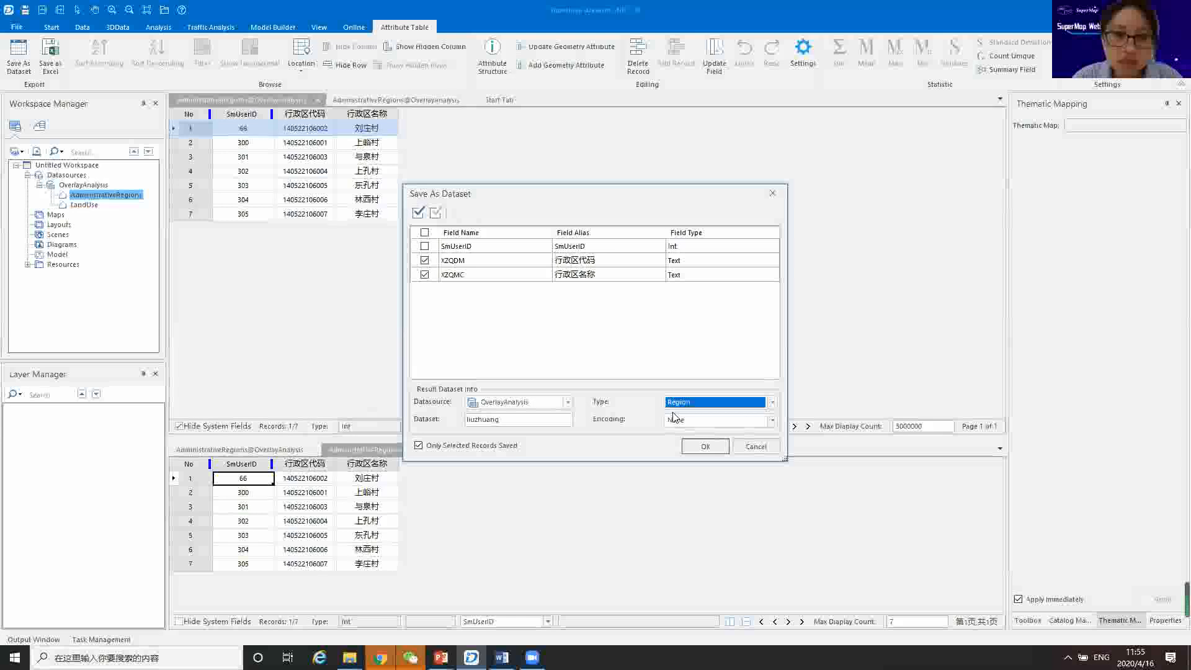
pyautogui.click(705, 446)
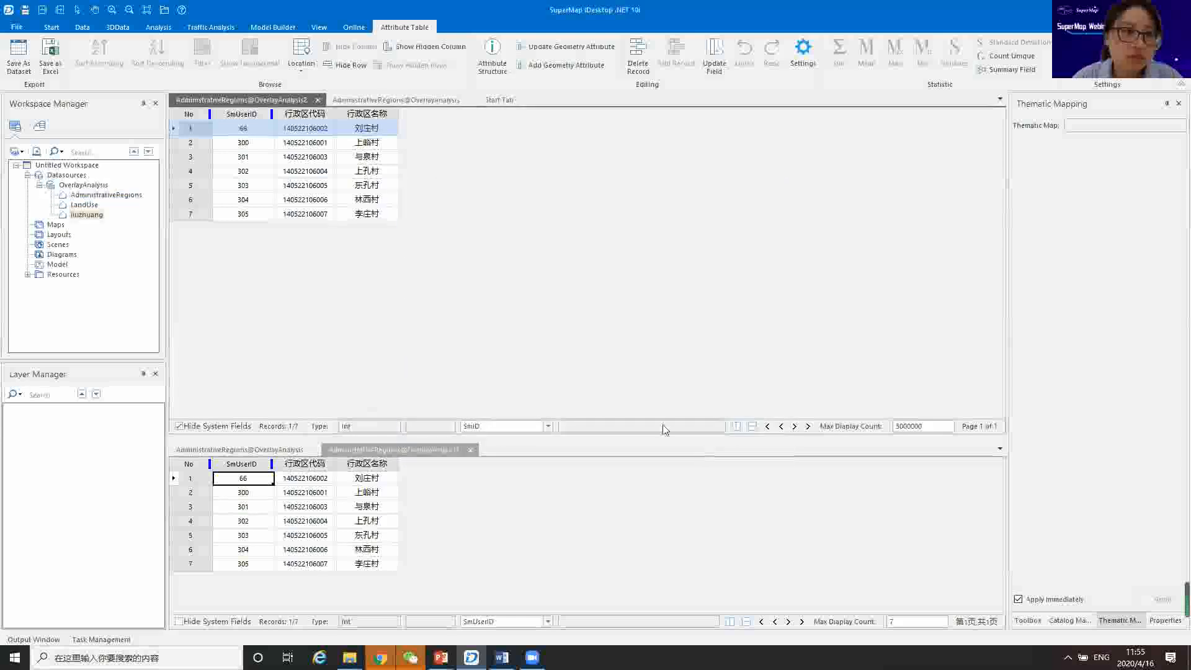
# Close all open AdministrativeRegions attribute tables and clear the selected region on the map.
pyautogui.click(85, 215)
pyautogui.click(318, 100)
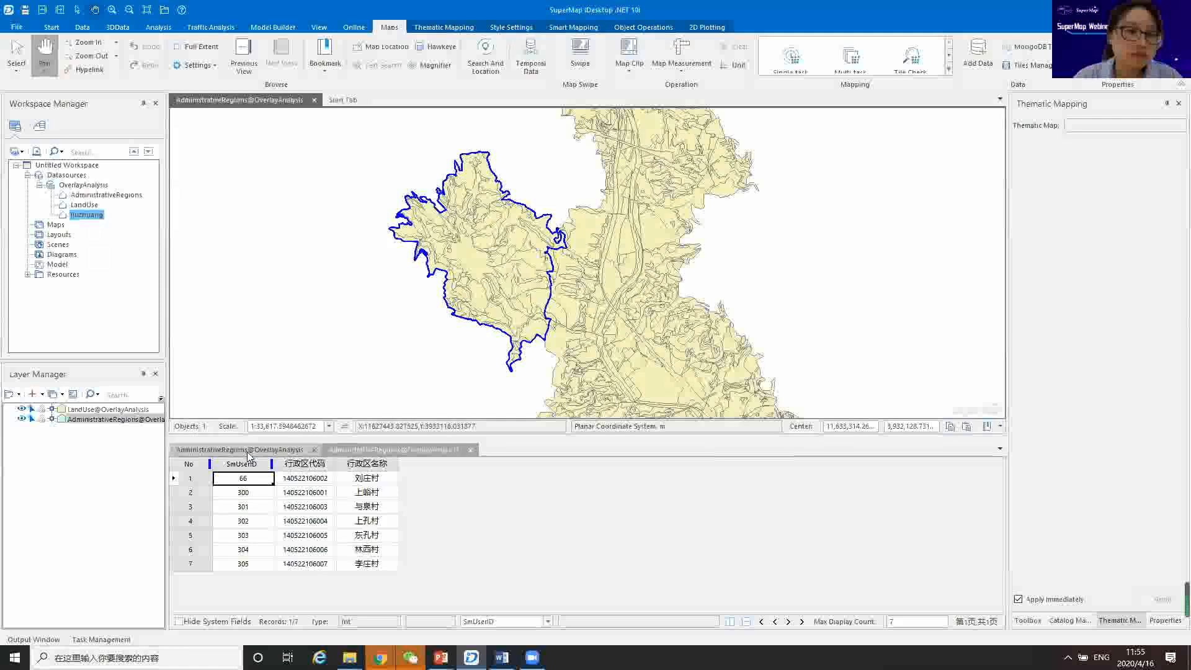
pyautogui.click(473, 451)
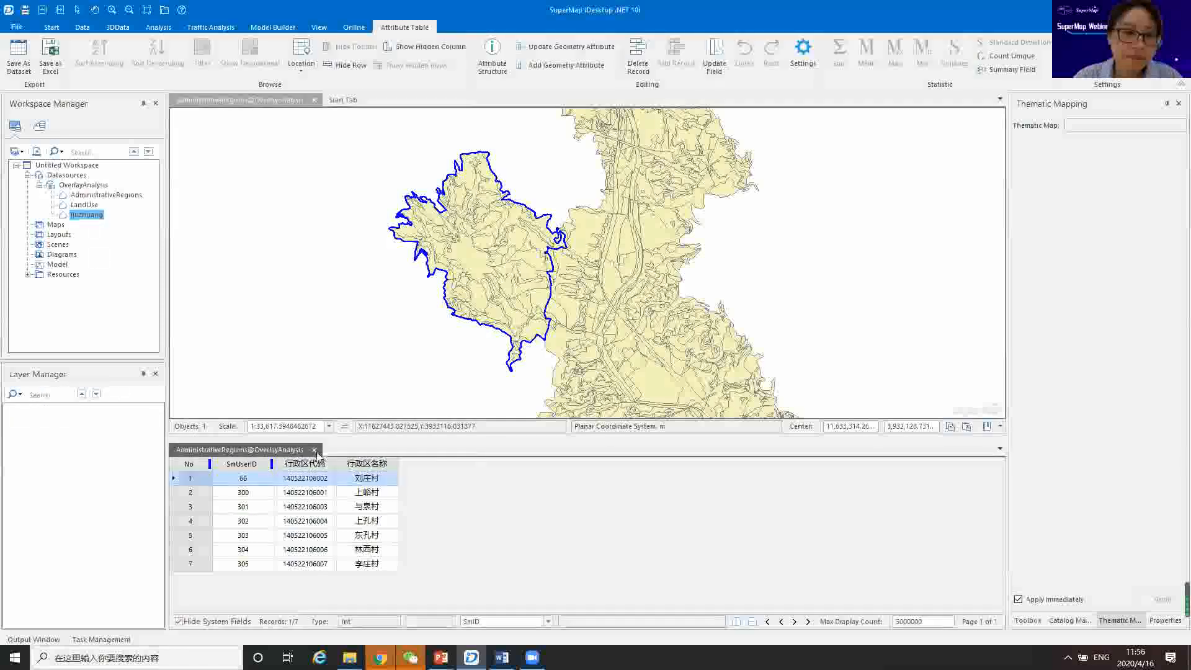
pyautogui.click(314, 450)
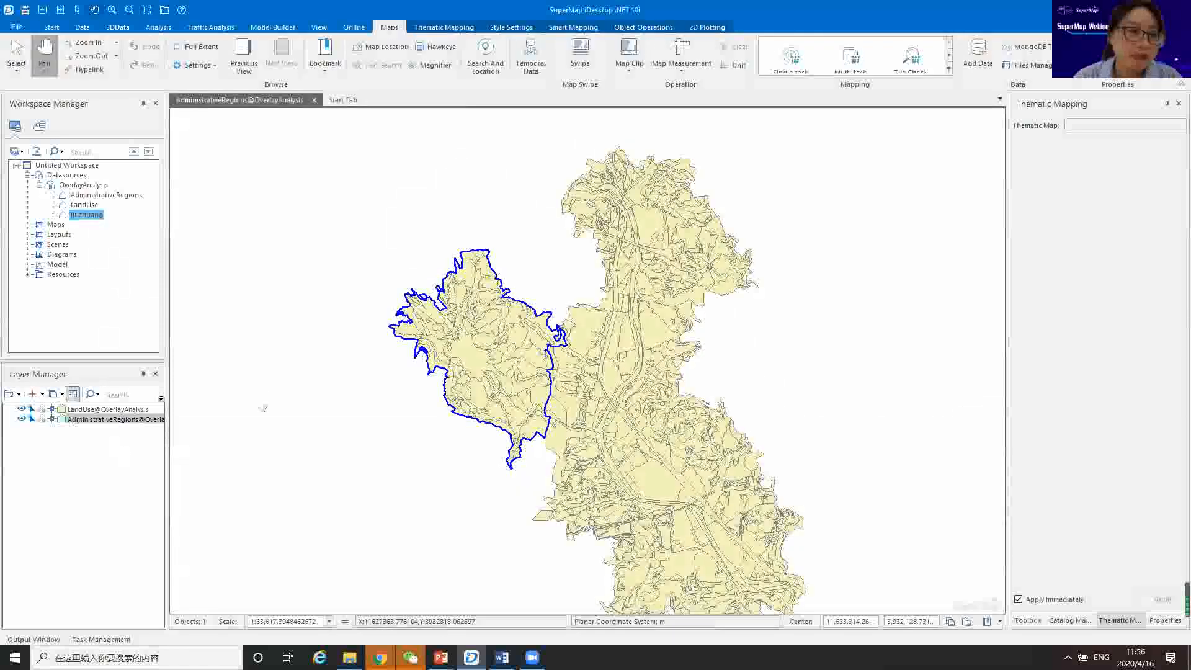
pyautogui.rightClick(297, 292)
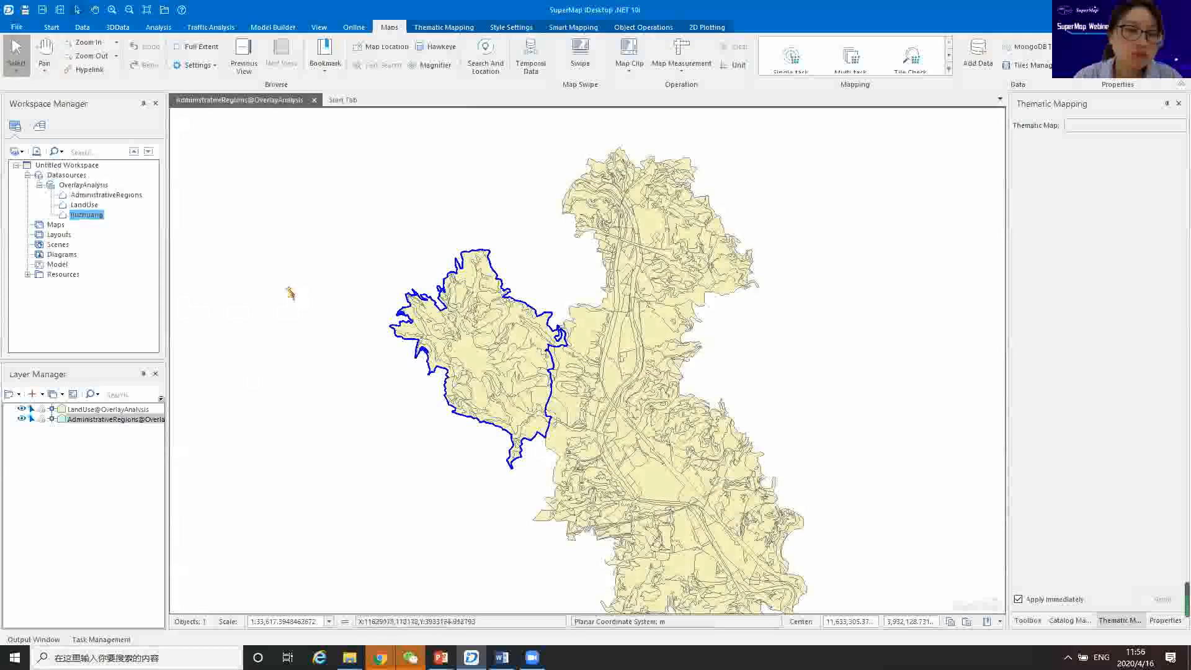
pyautogui.click(289, 291)
# Add the liuzhuang dataset to the current map and clip LandUse with liuzhuang, outputting ClipResult to the OverlayAnalysis datasource.
pyautogui.rightClick(90, 218)
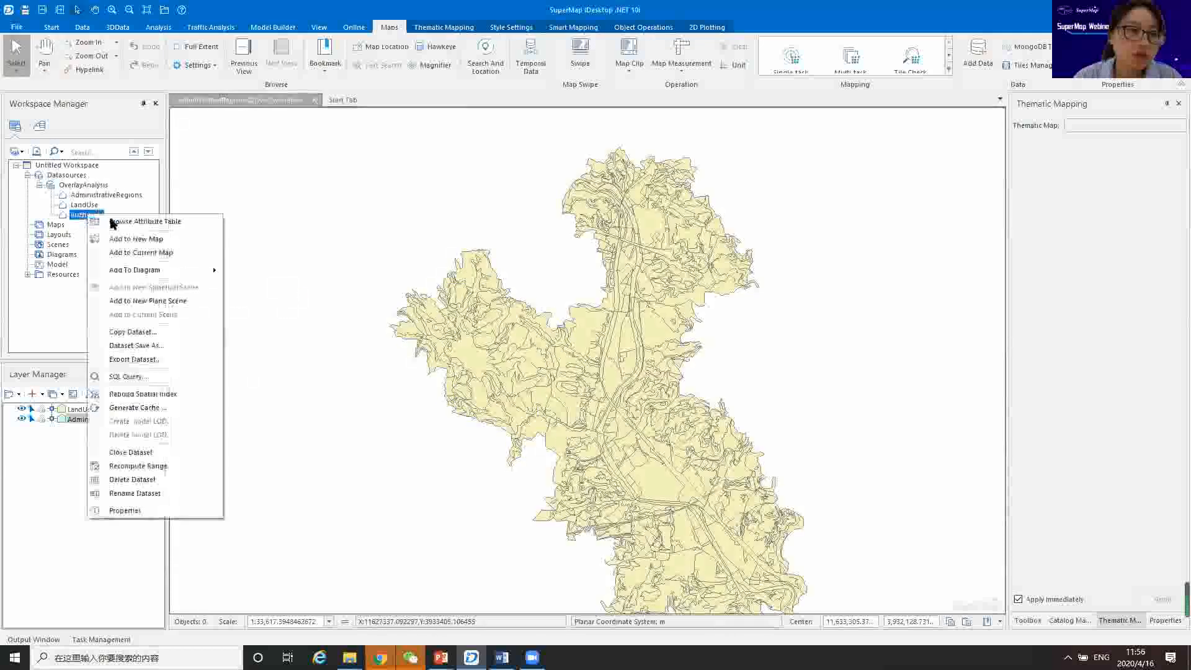
pyautogui.click(137, 260)
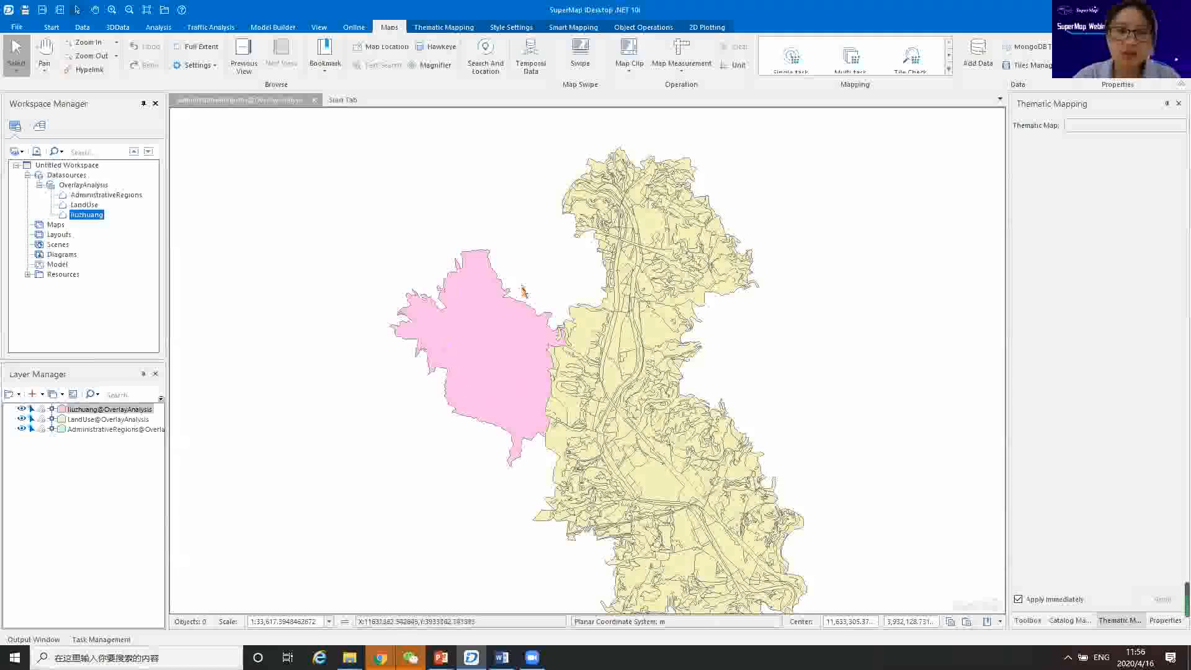
pyautogui.click(151, 28)
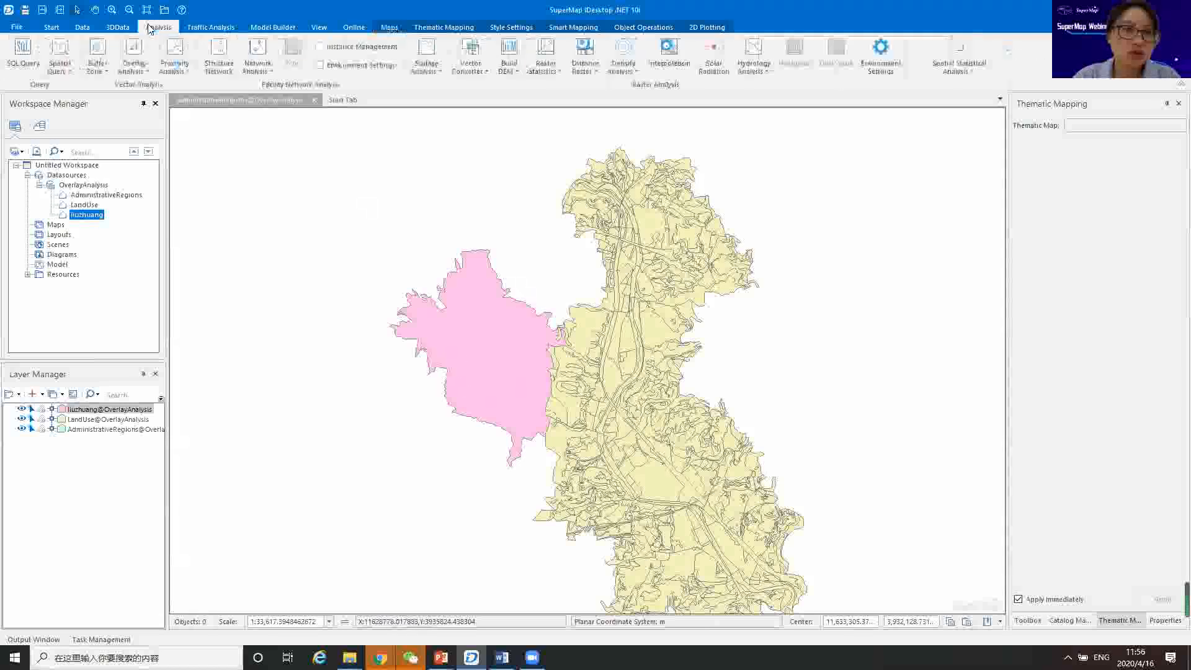
pyautogui.click(145, 69)
pyautogui.click(131, 53)
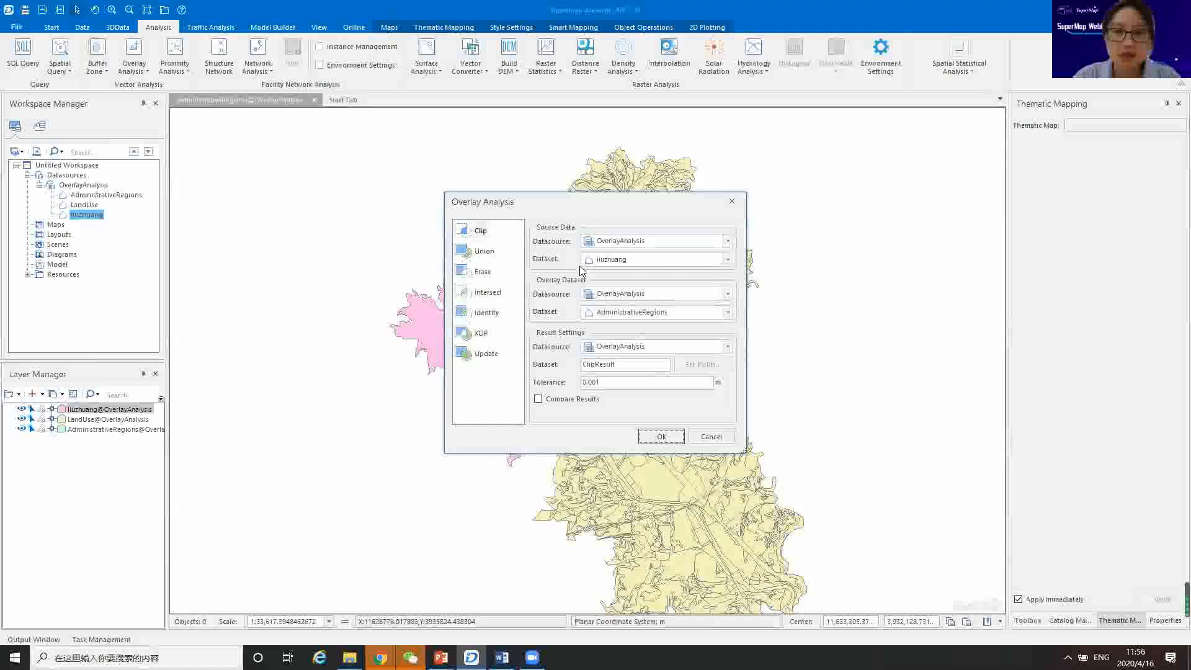
pyautogui.click(726, 259)
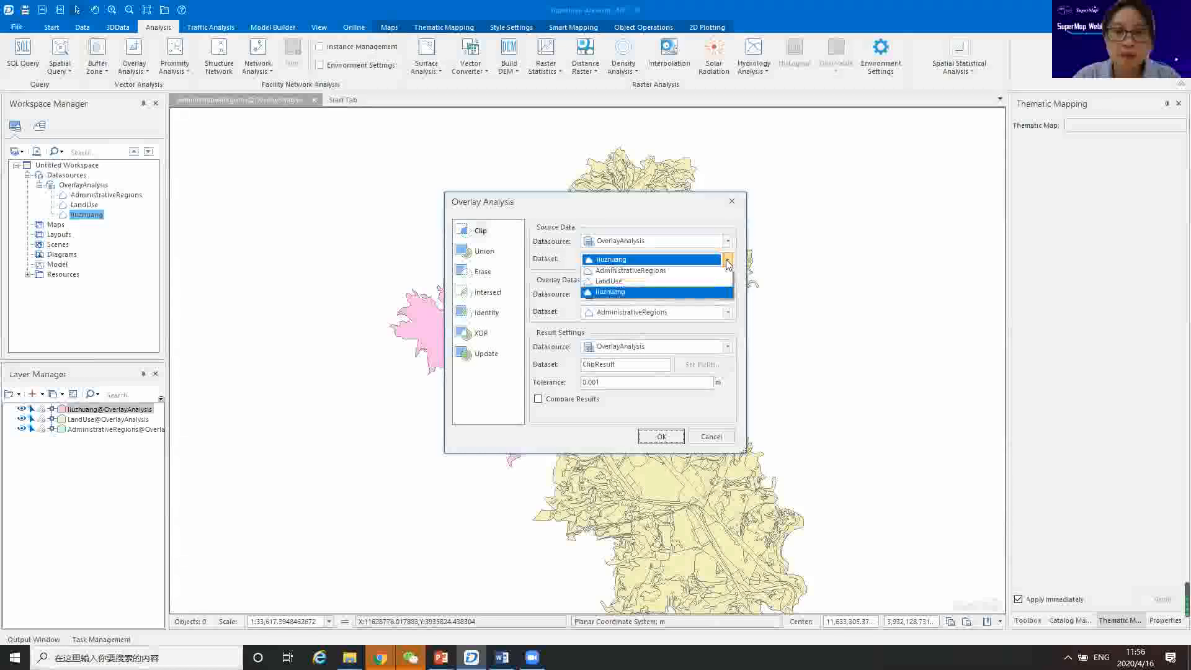
pyautogui.click(625, 283)
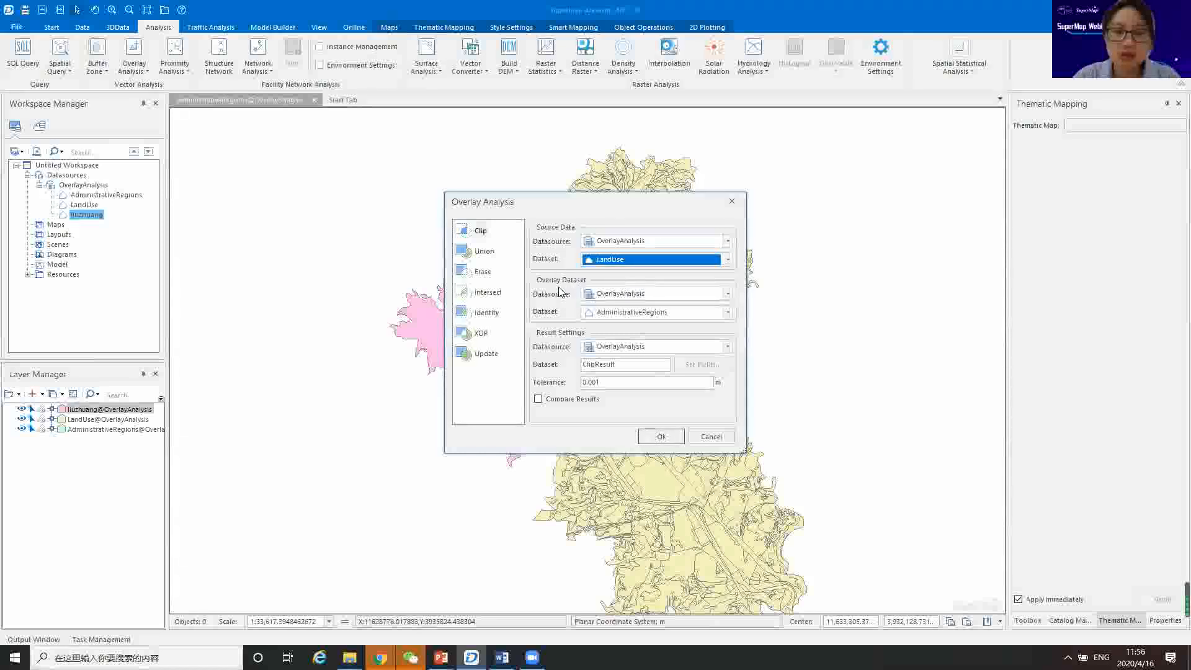
pyautogui.click(620, 312)
pyautogui.click(616, 338)
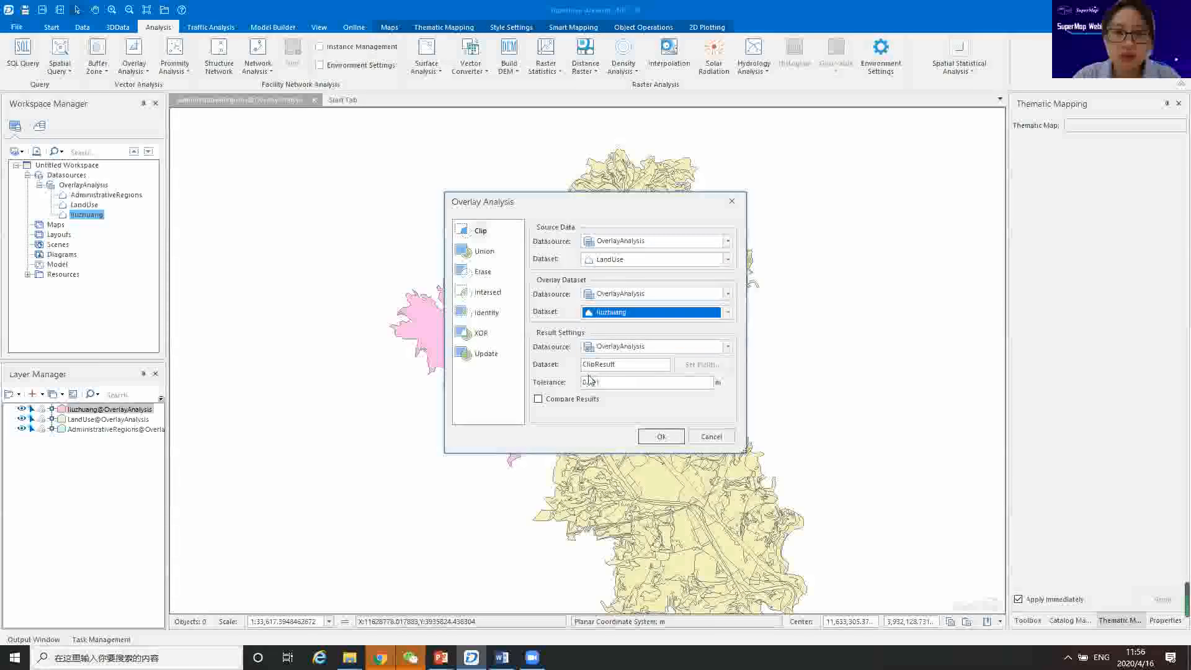
pyautogui.click(662, 437)
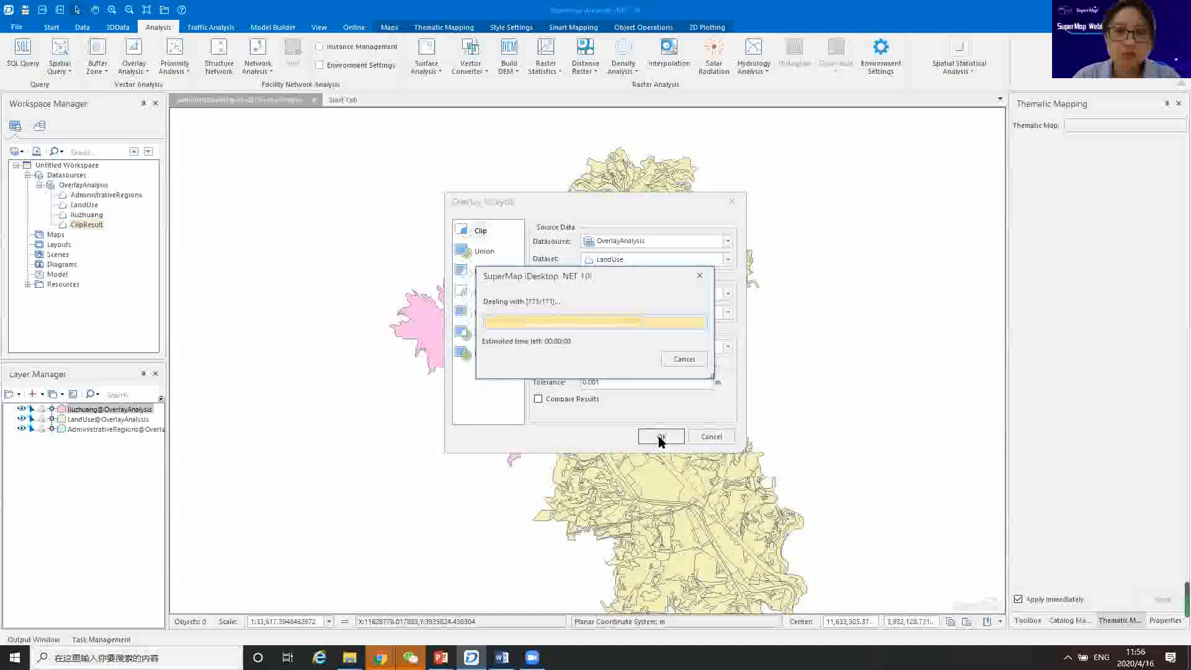
# Add the ClipResult dataset to the current map and hide the LandUse and AdministrativeRegions layers.
pyautogui.rightClick(86, 226)
pyautogui.click(139, 266)
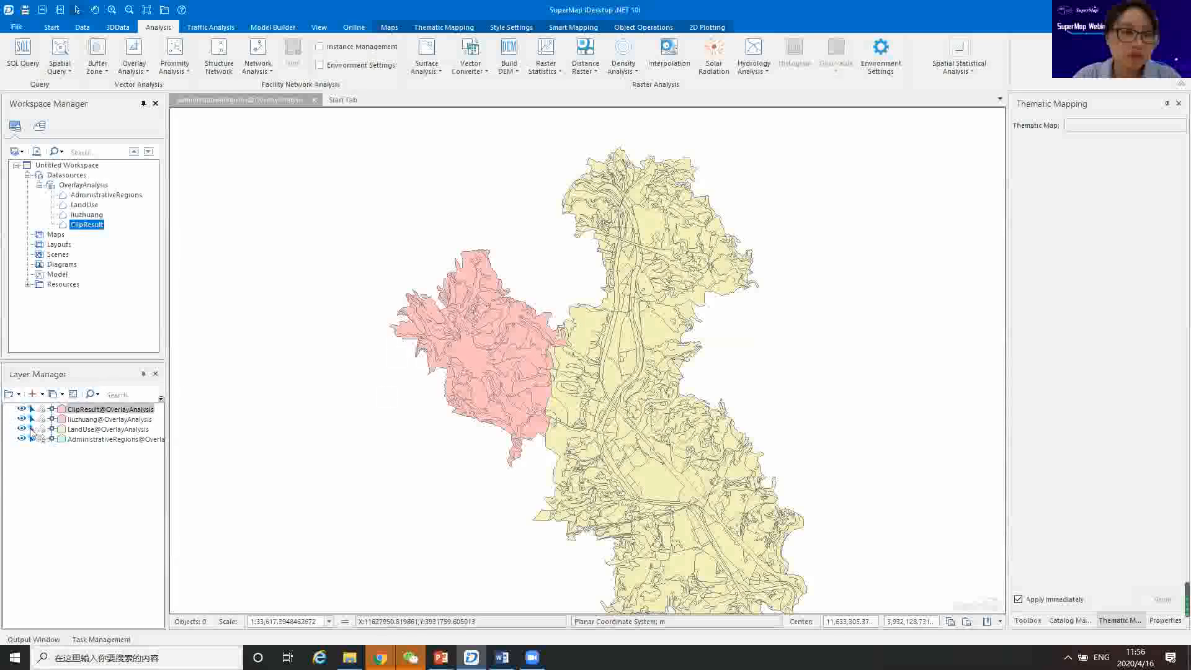
pyautogui.click(21, 429)
pyautogui.click(21, 438)
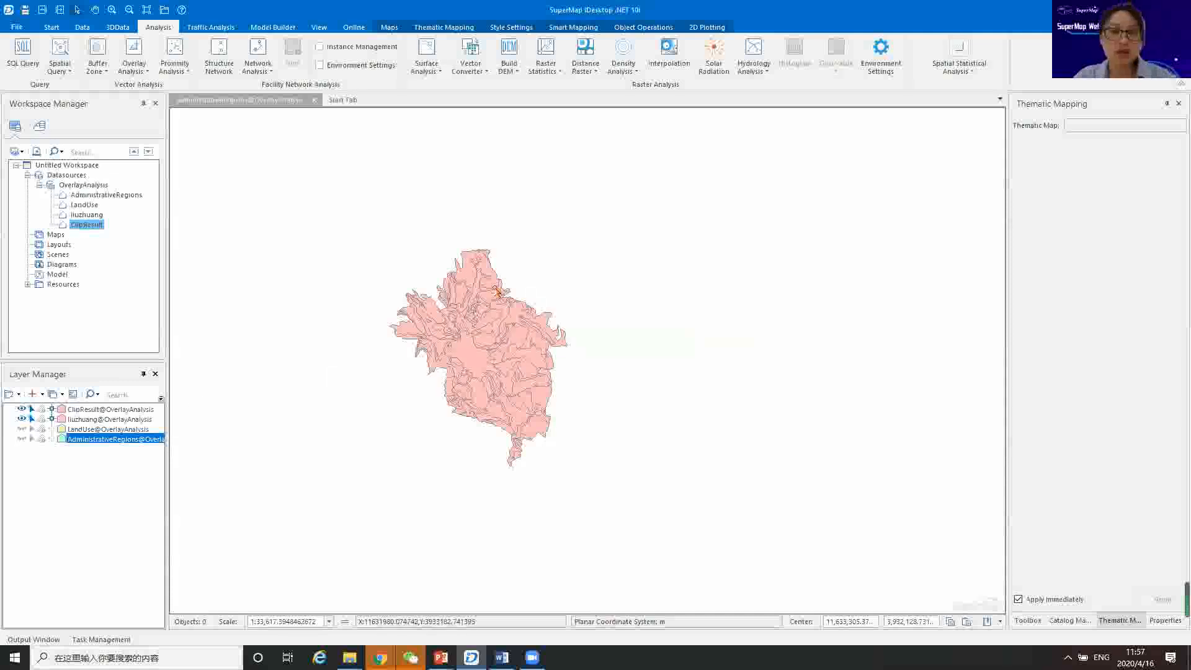
# Browse the attribute tables of the ClipResult and LandUse datasets to compare their fields.
pyautogui.rightClick(85, 231)
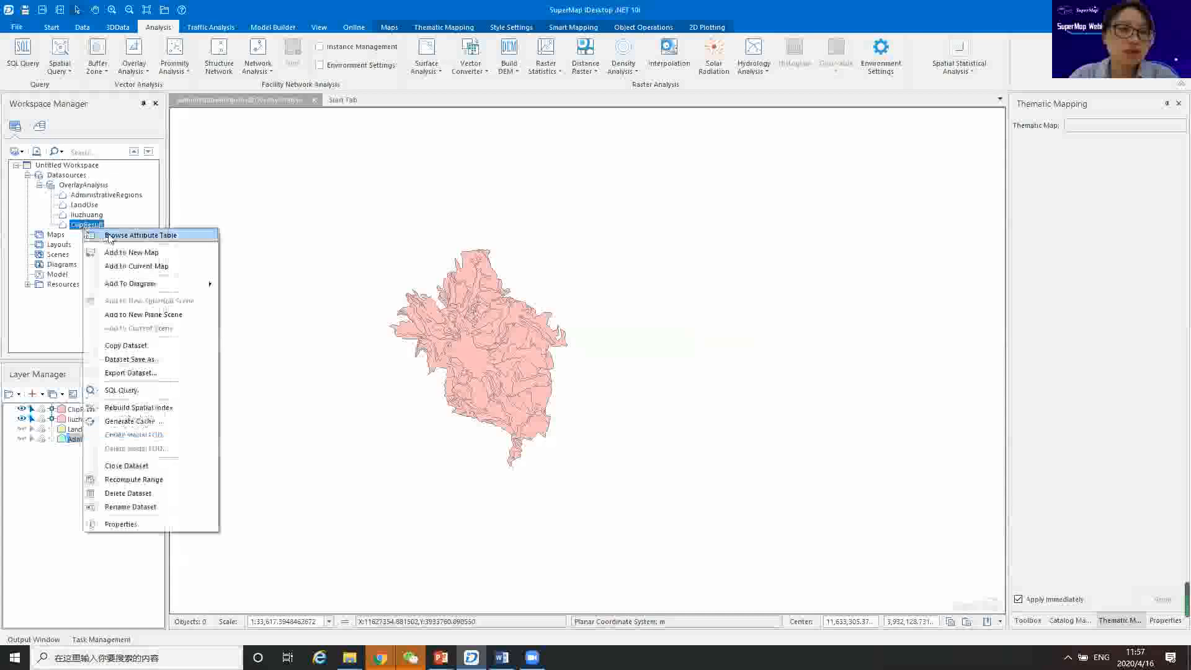
pyautogui.click(156, 234)
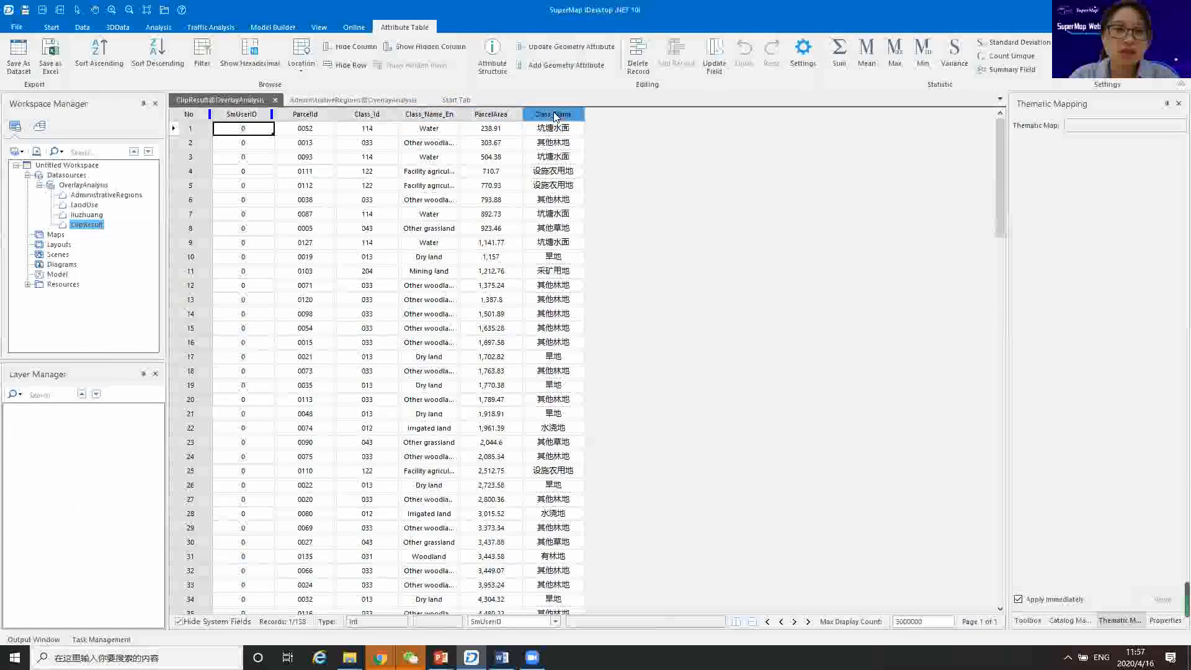
pyautogui.rightClick(86, 205)
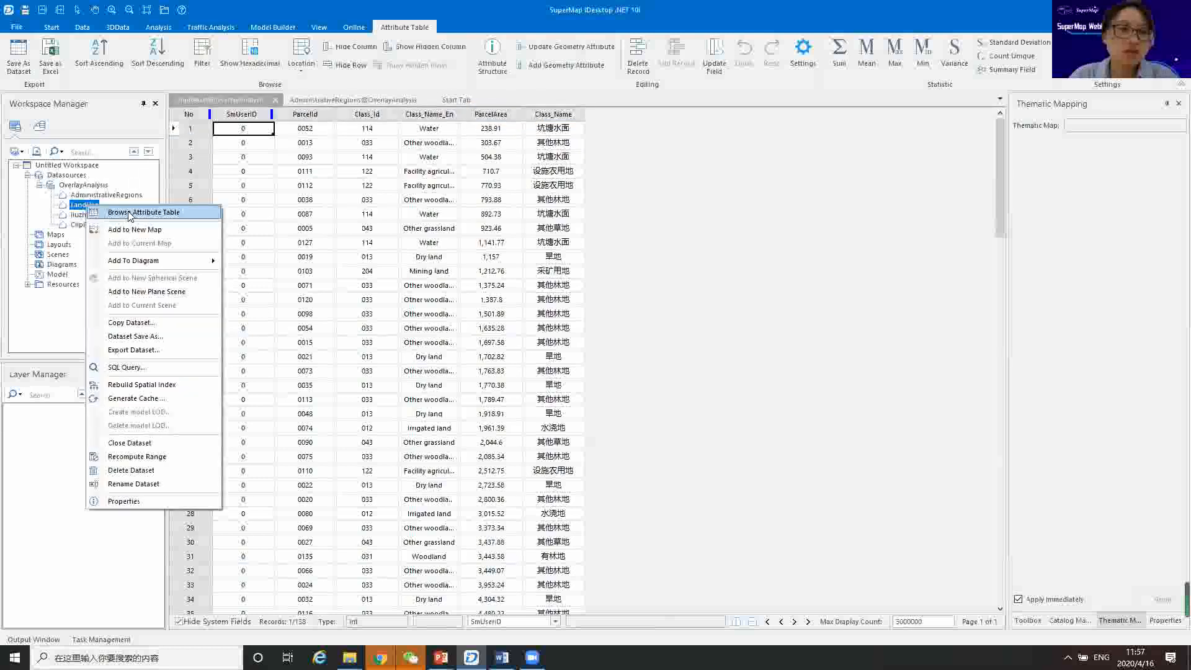
pyautogui.click(130, 214)
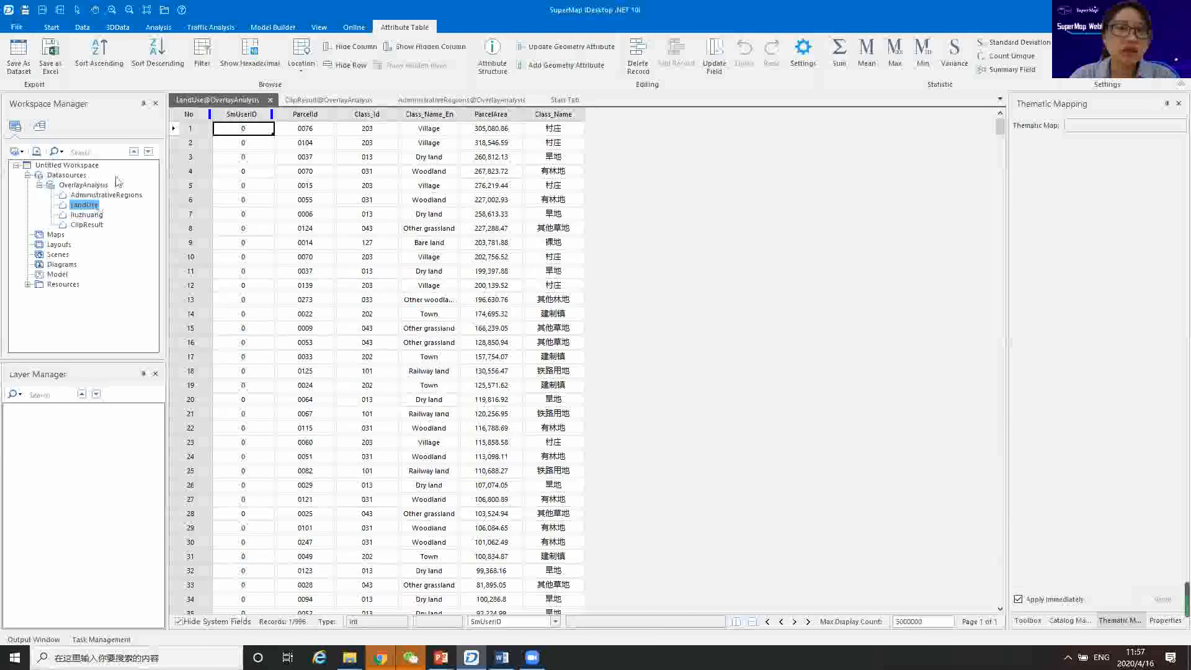
# Return to the map, hide the ClipResult layer and show the LandUse layer again, keeping liuzhuang visible.
pyautogui.click(442, 101)
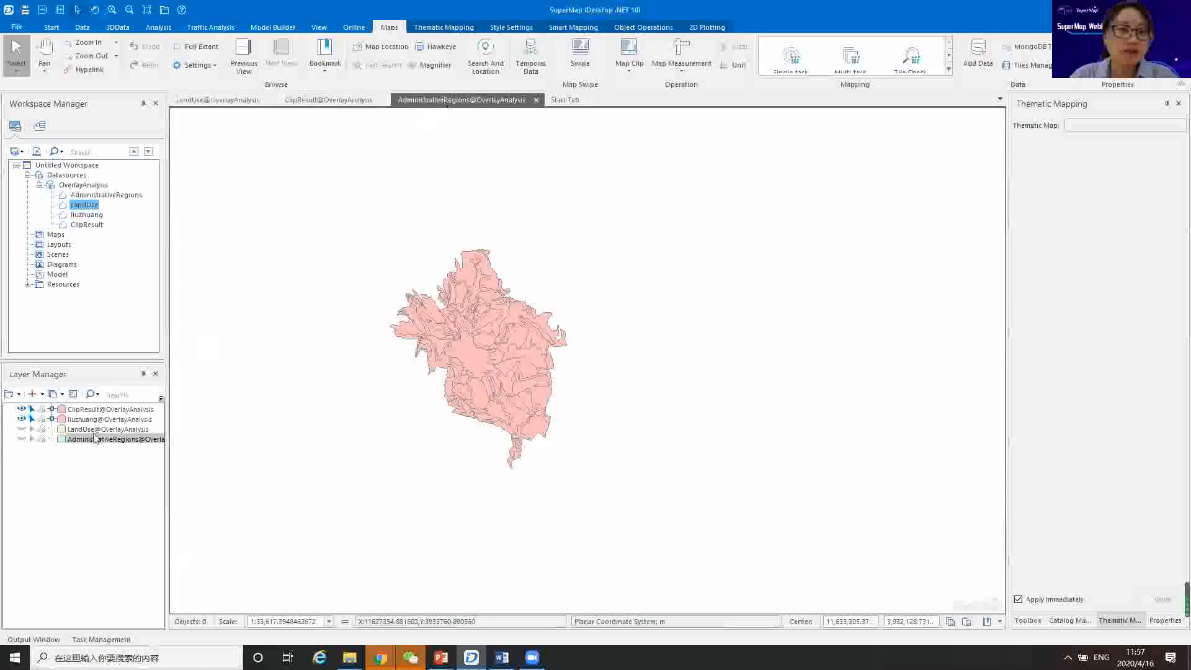
pyautogui.click(21, 409)
pyautogui.click(22, 420)
pyautogui.click(22, 420)
pyautogui.click(22, 429)
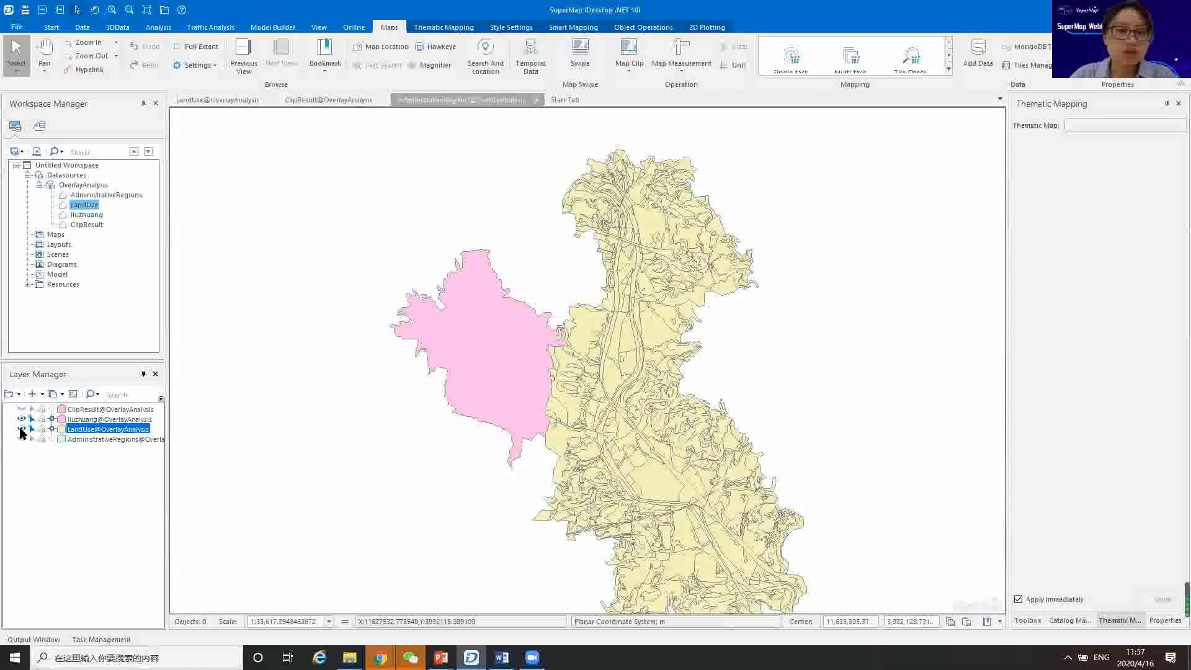
pyautogui.click(156, 26)
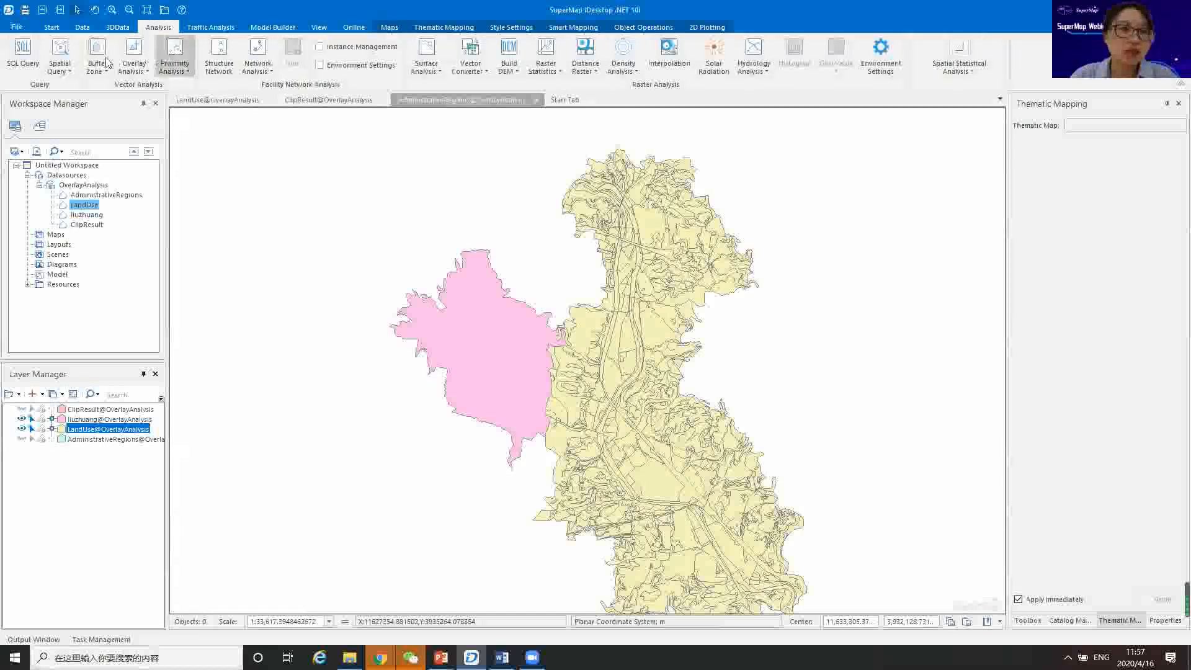
pyautogui.click(135, 48)
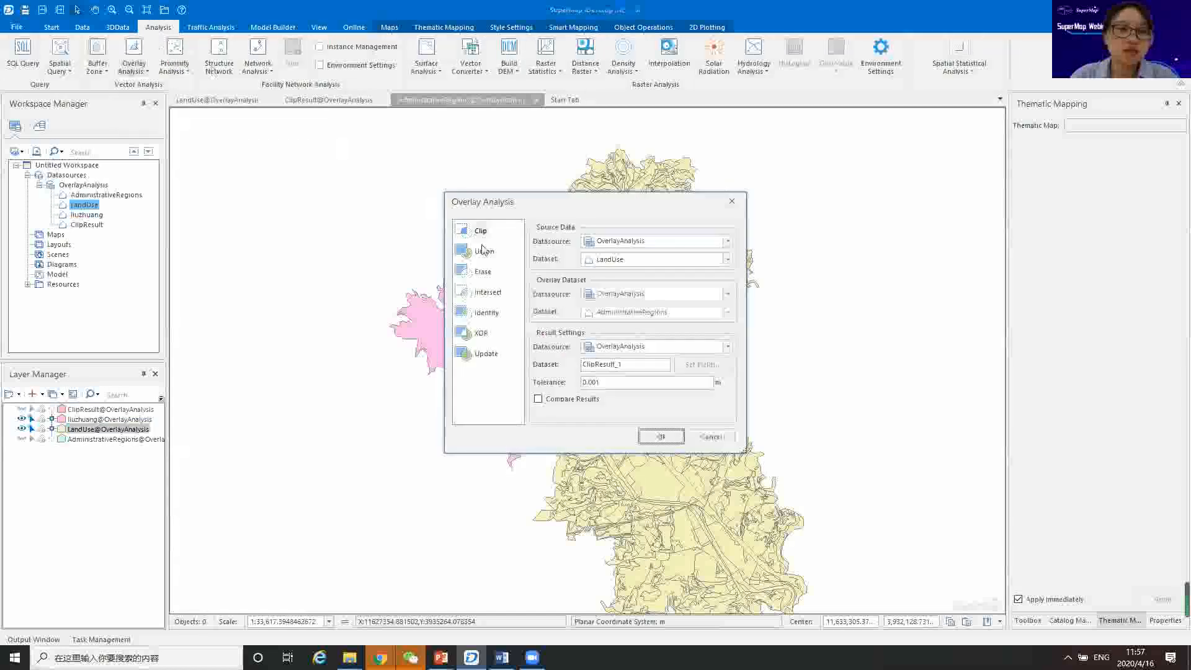
pyautogui.click(487, 292)
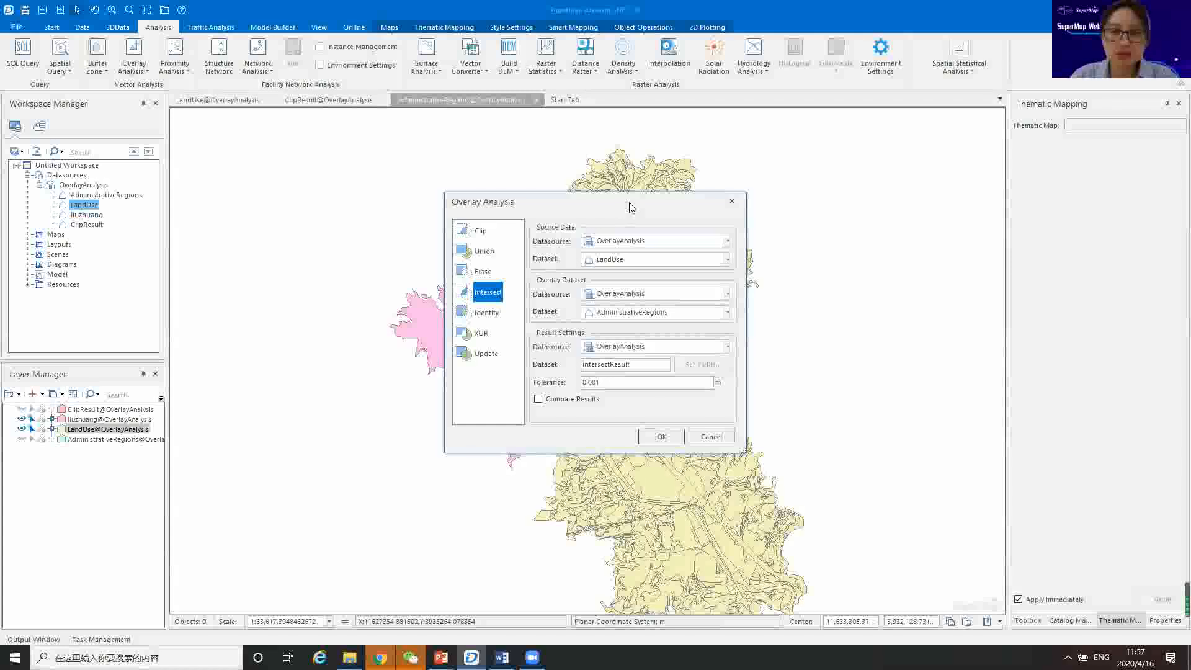
pyautogui.click(727, 260)
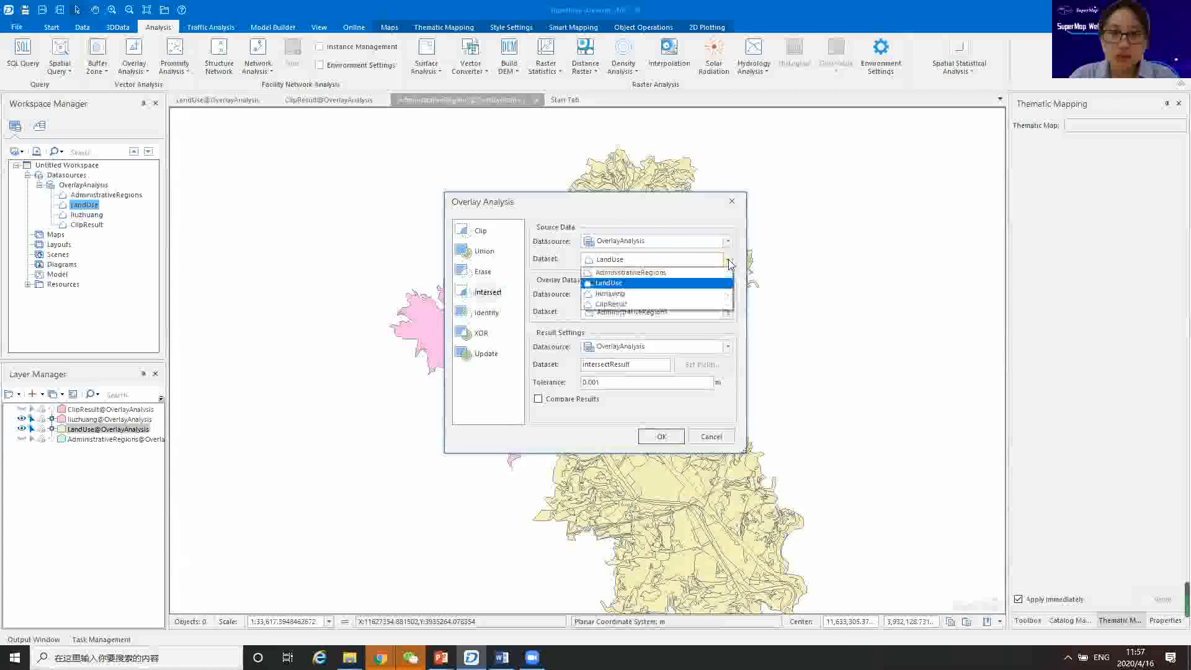
pyautogui.click(612, 286)
pyautogui.click(727, 312)
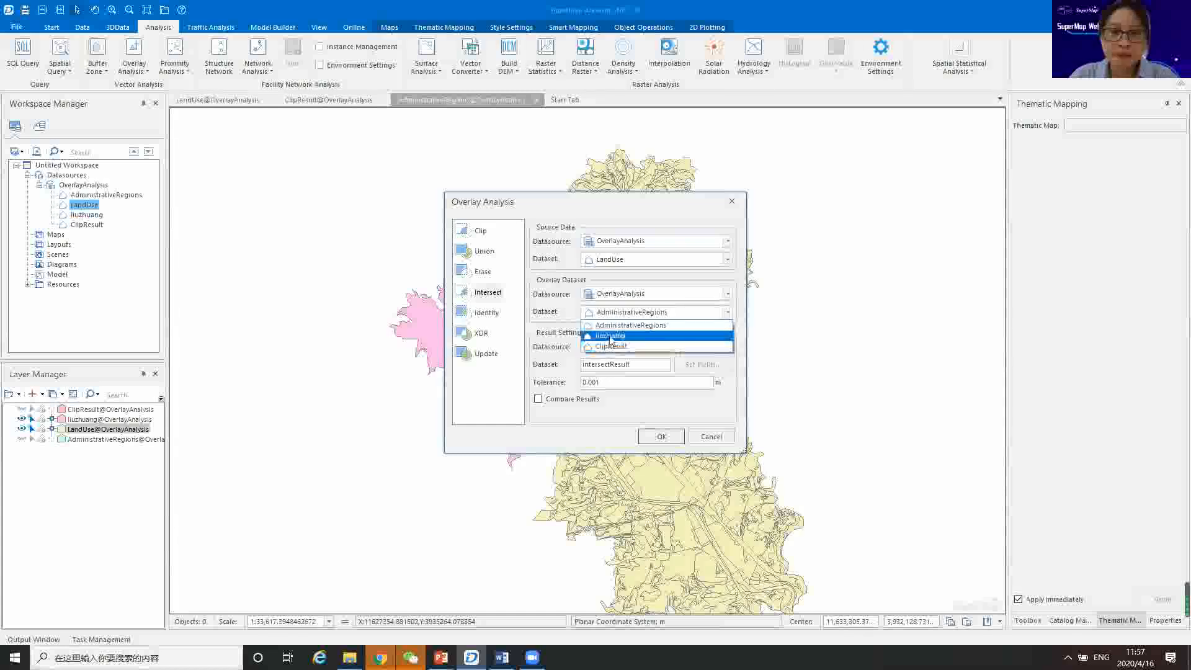
pyautogui.click(610, 336)
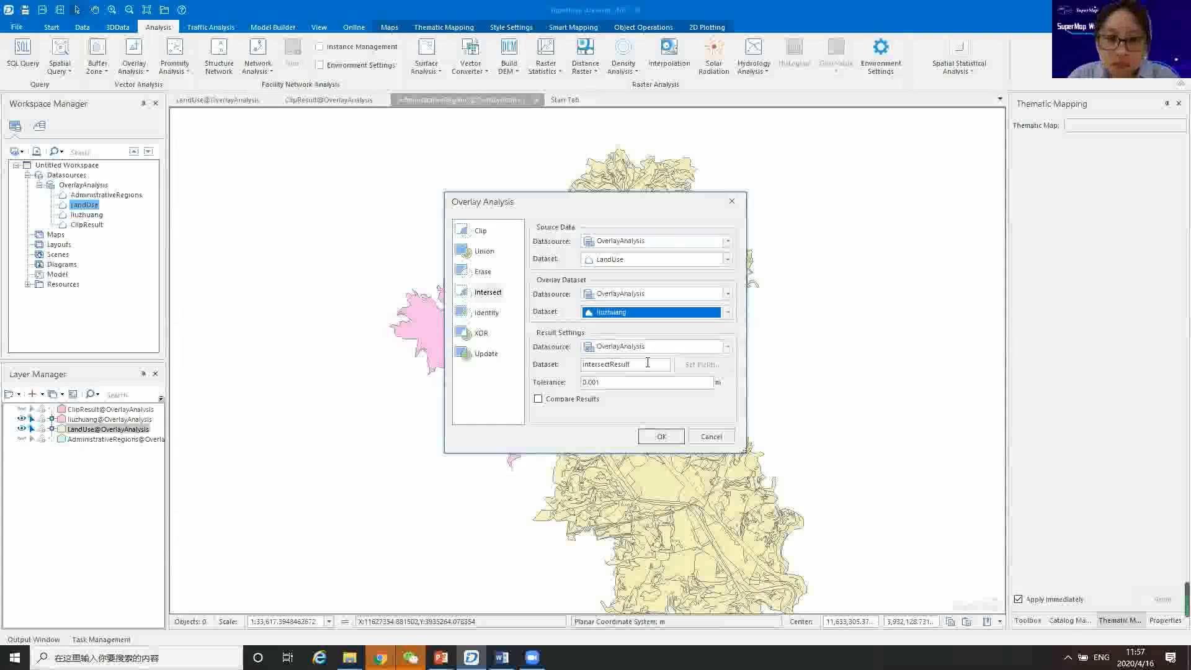
pyautogui.click(490, 299)
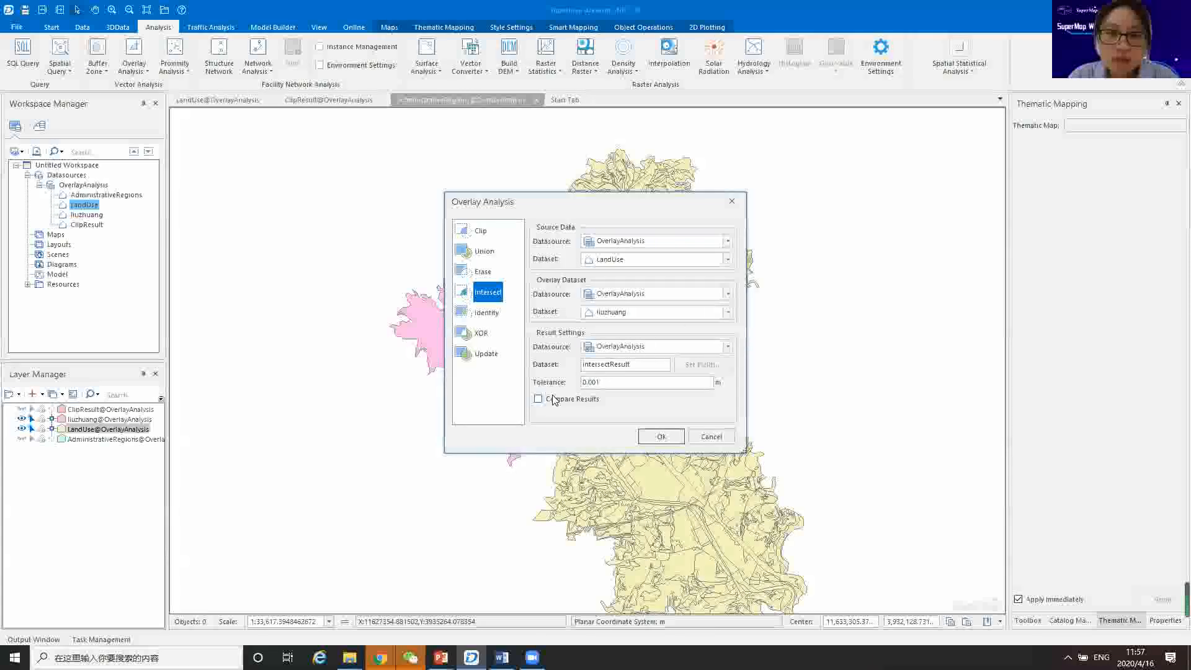
pyautogui.click(725, 346)
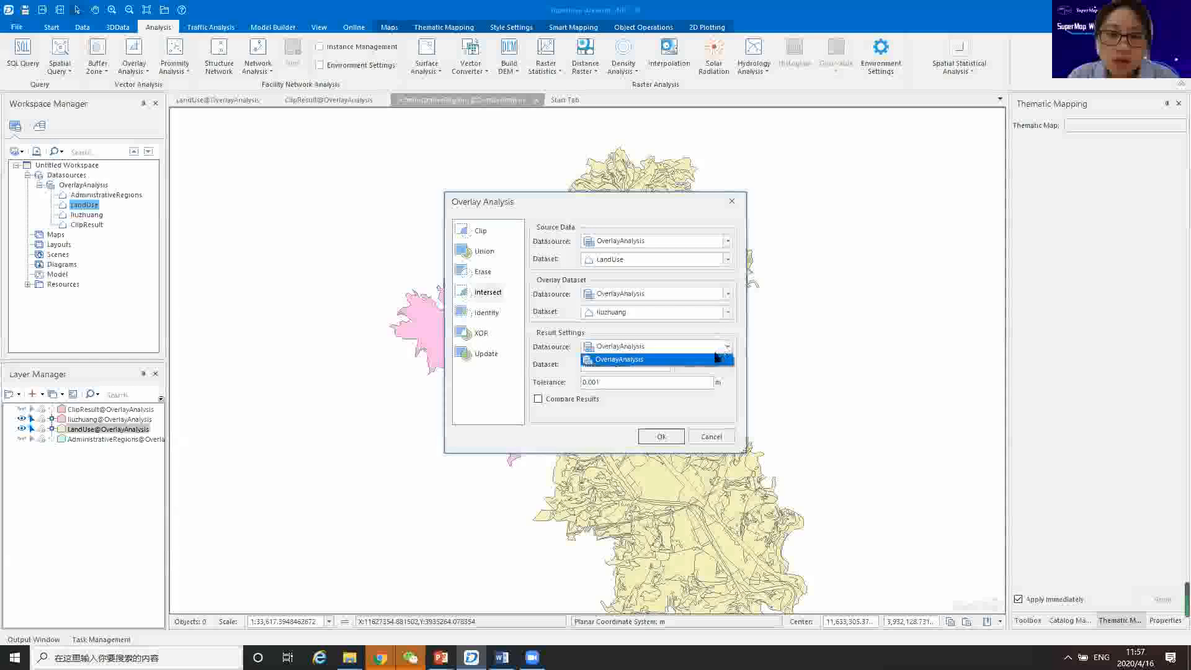
pyautogui.click(710, 360)
pyautogui.click(654, 364)
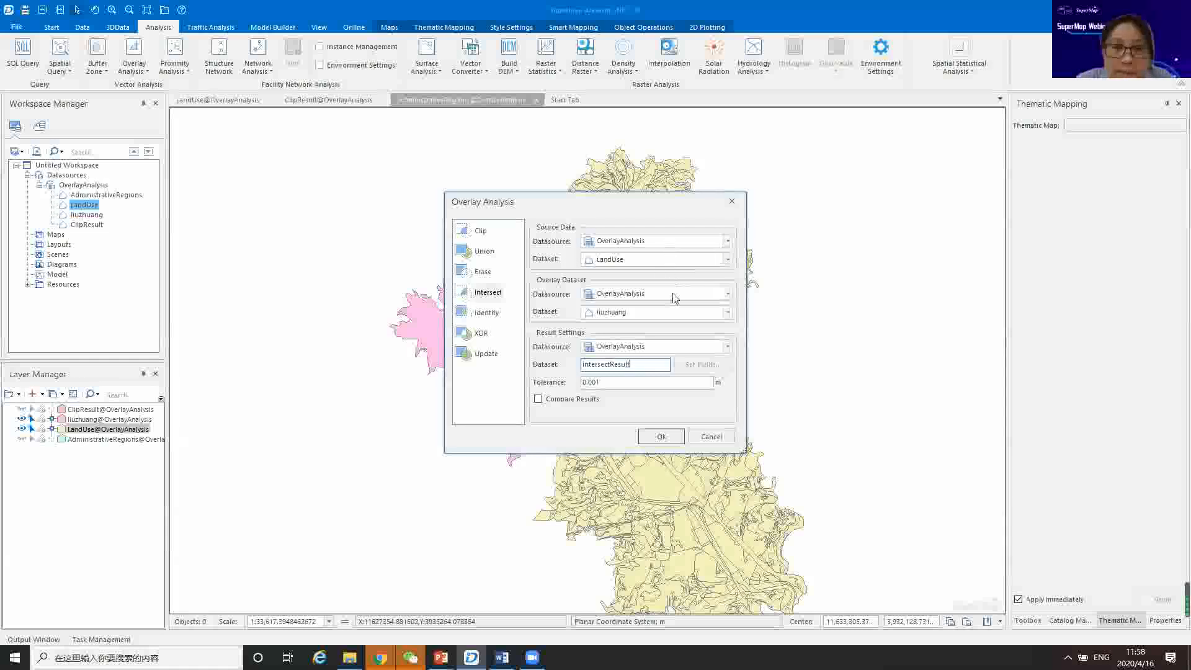
pyautogui.click(730, 261)
pyautogui.click(681, 297)
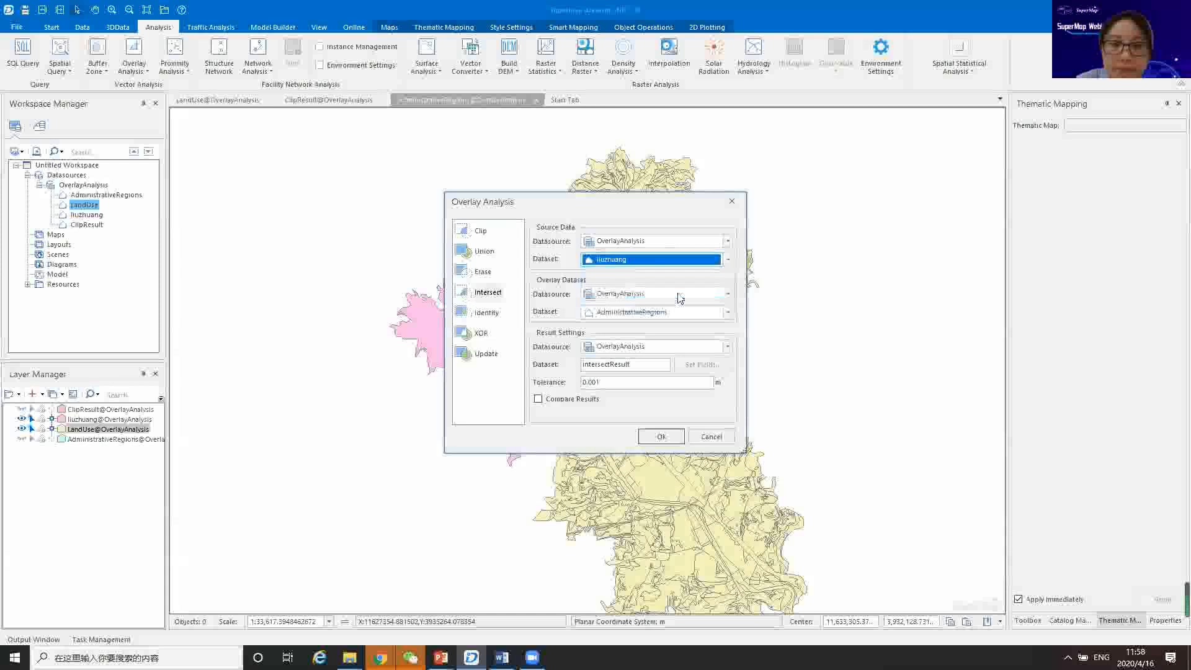
pyautogui.click(725, 312)
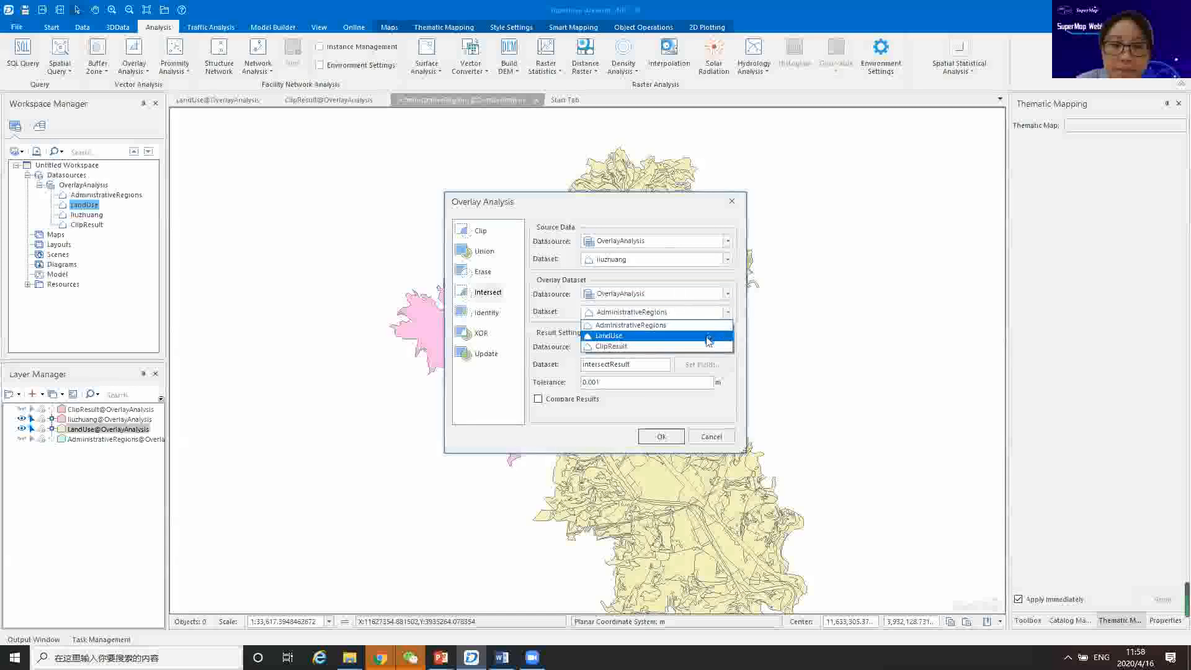
pyautogui.click(710, 339)
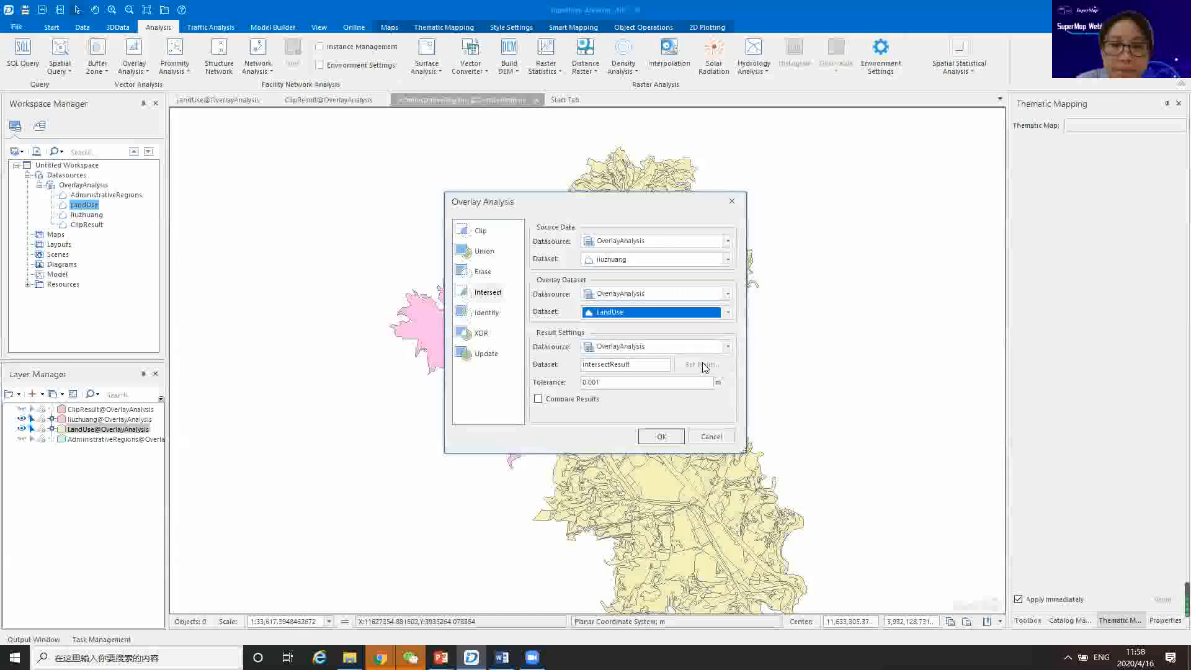
pyautogui.click(715, 435)
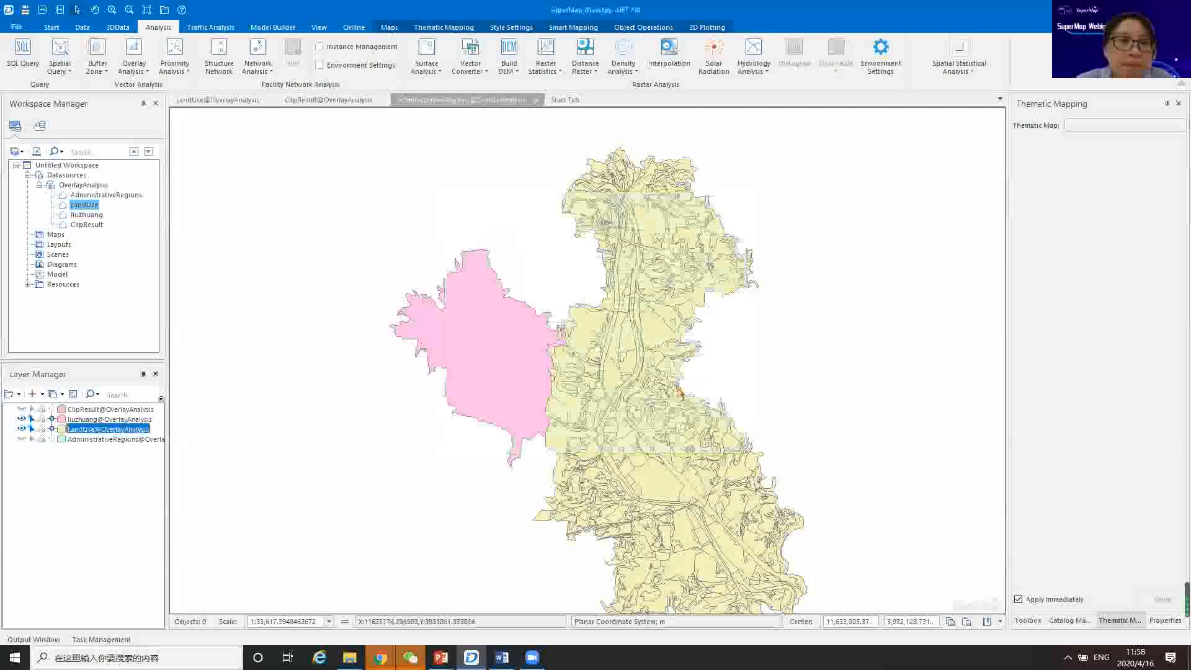
pyautogui.click(133, 67)
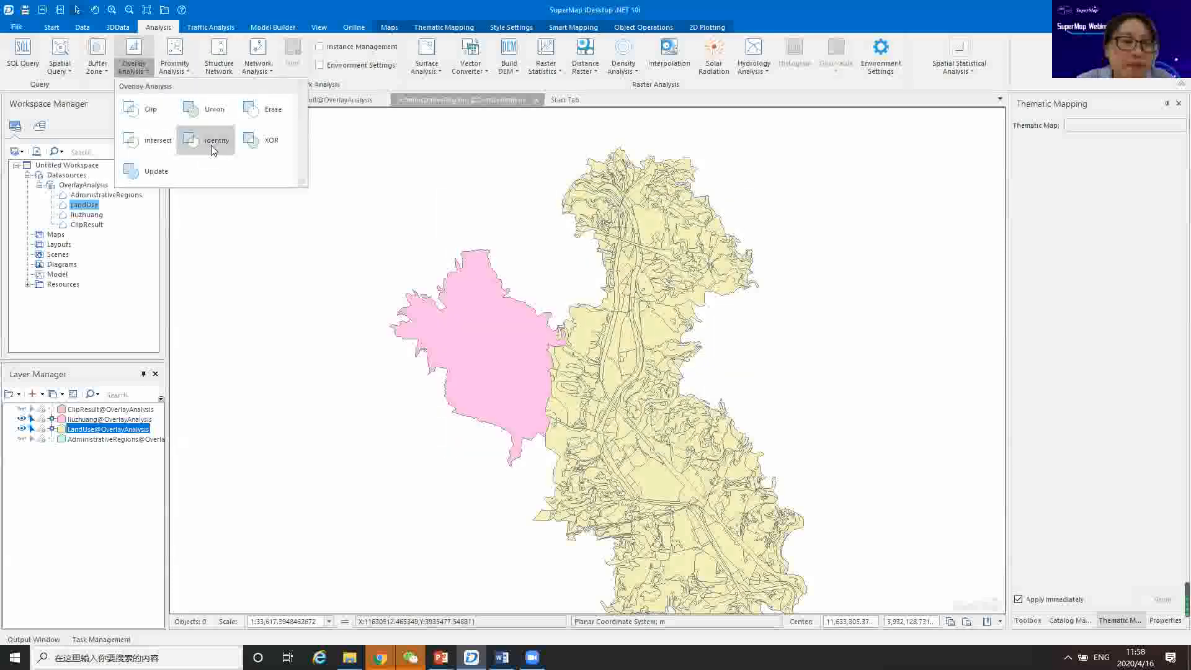
pyautogui.click(154, 143)
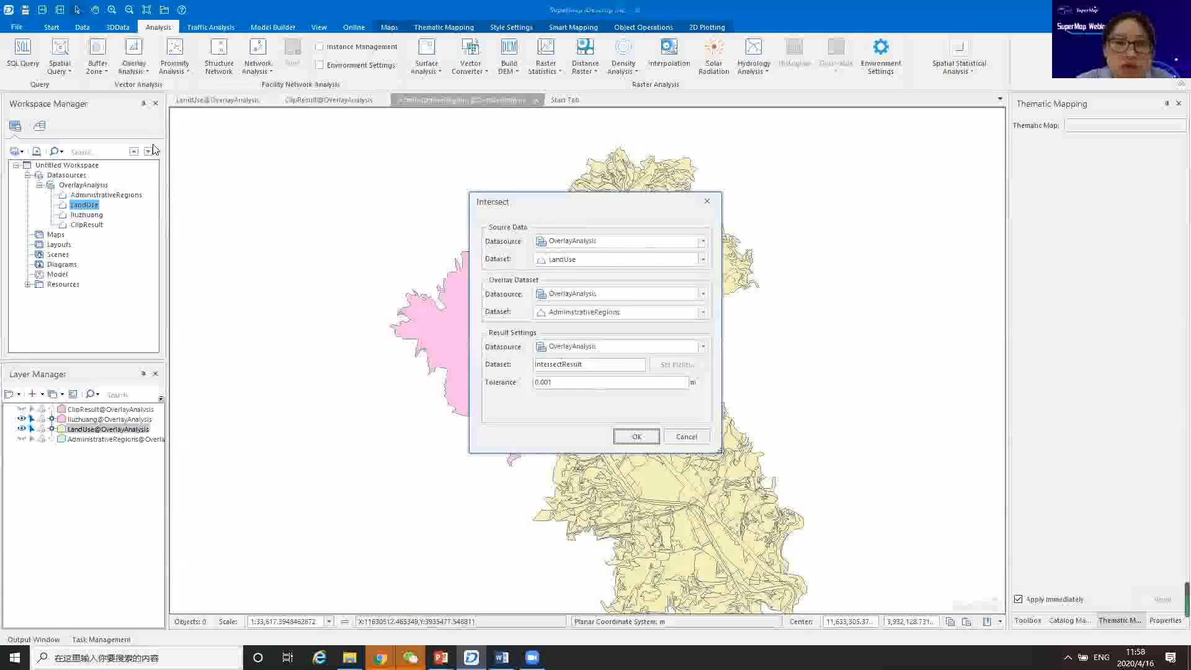
pyautogui.click(704, 261)
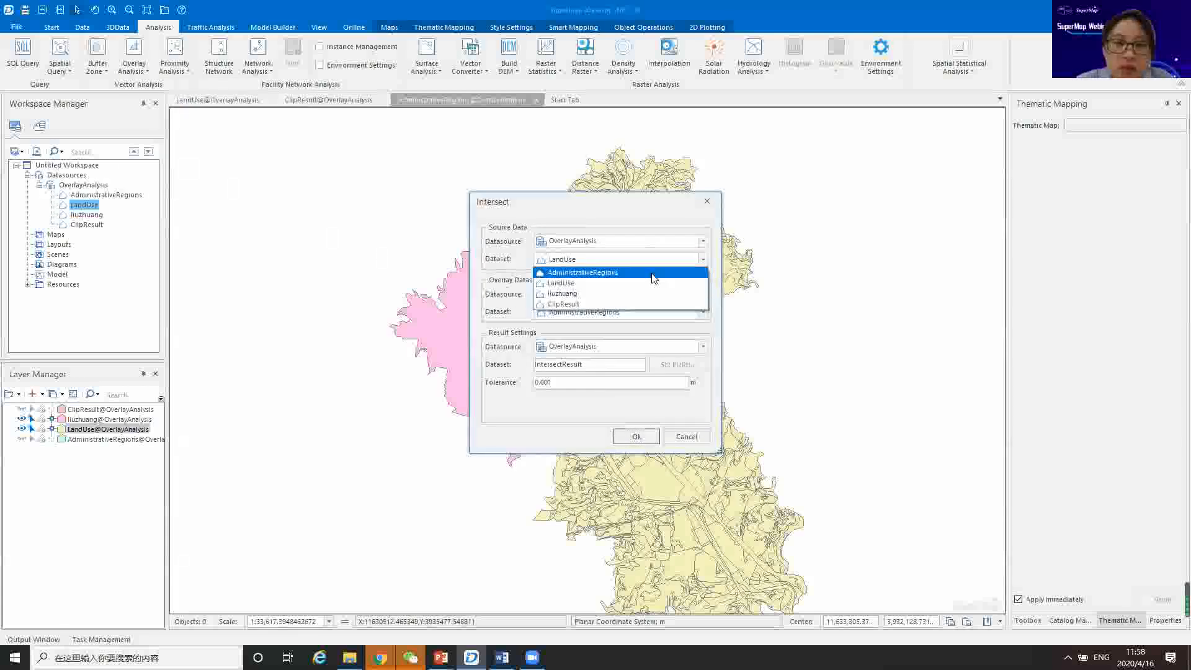
pyautogui.click(585, 283)
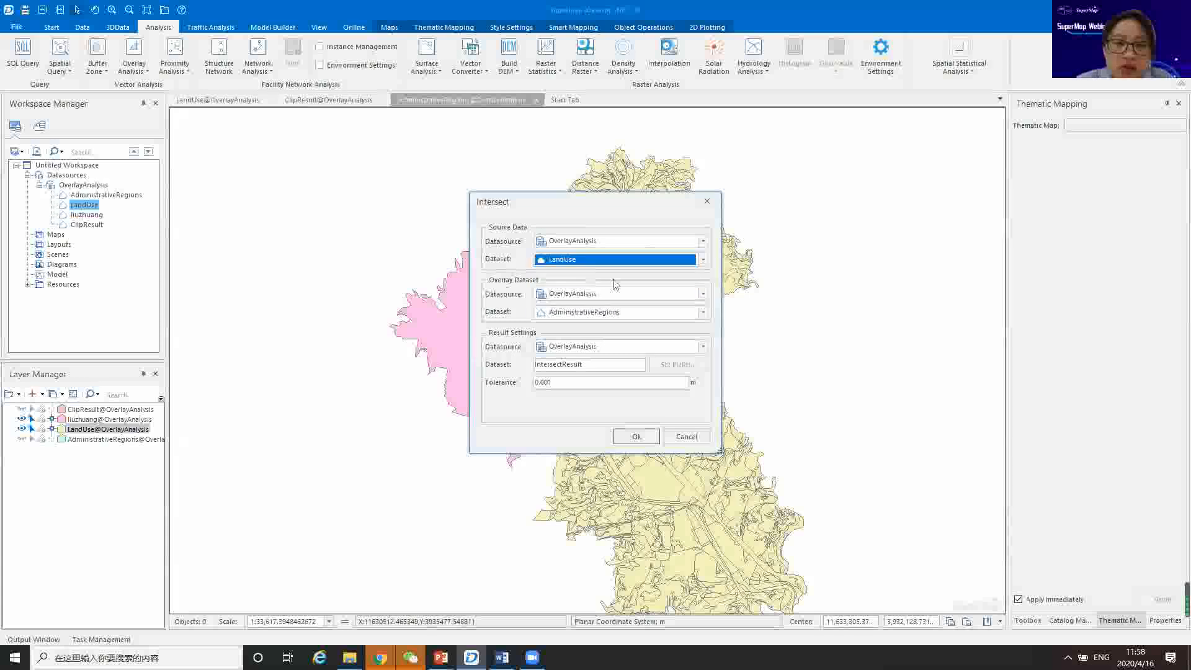
pyautogui.click(703, 313)
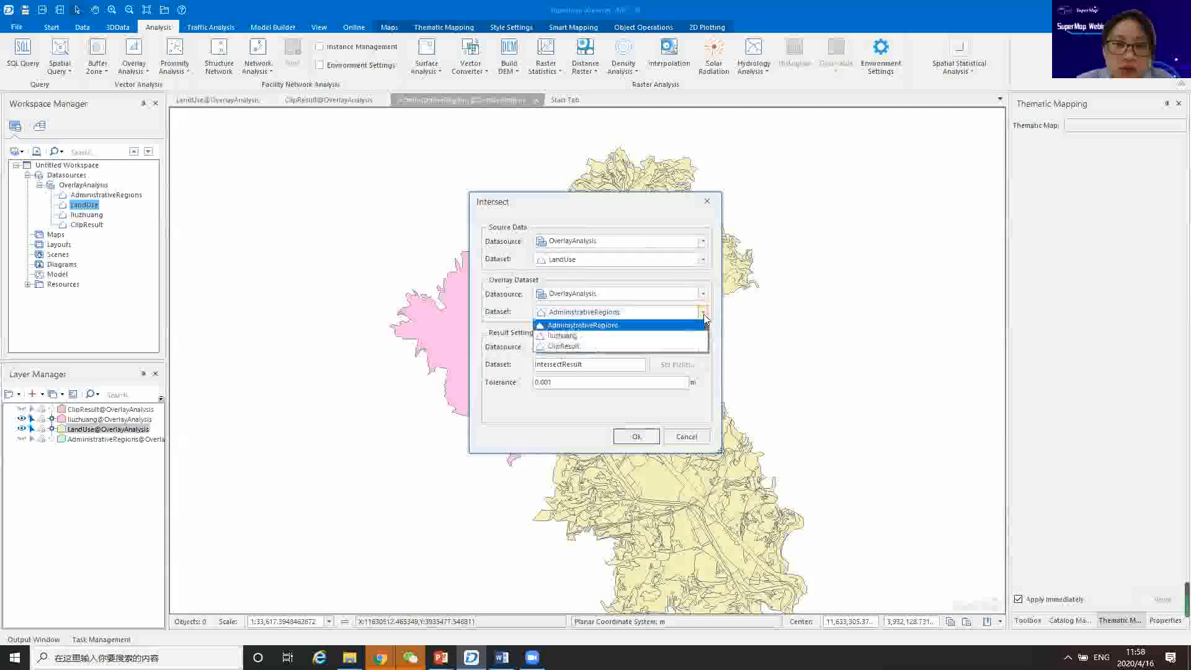
pyautogui.click(572, 337)
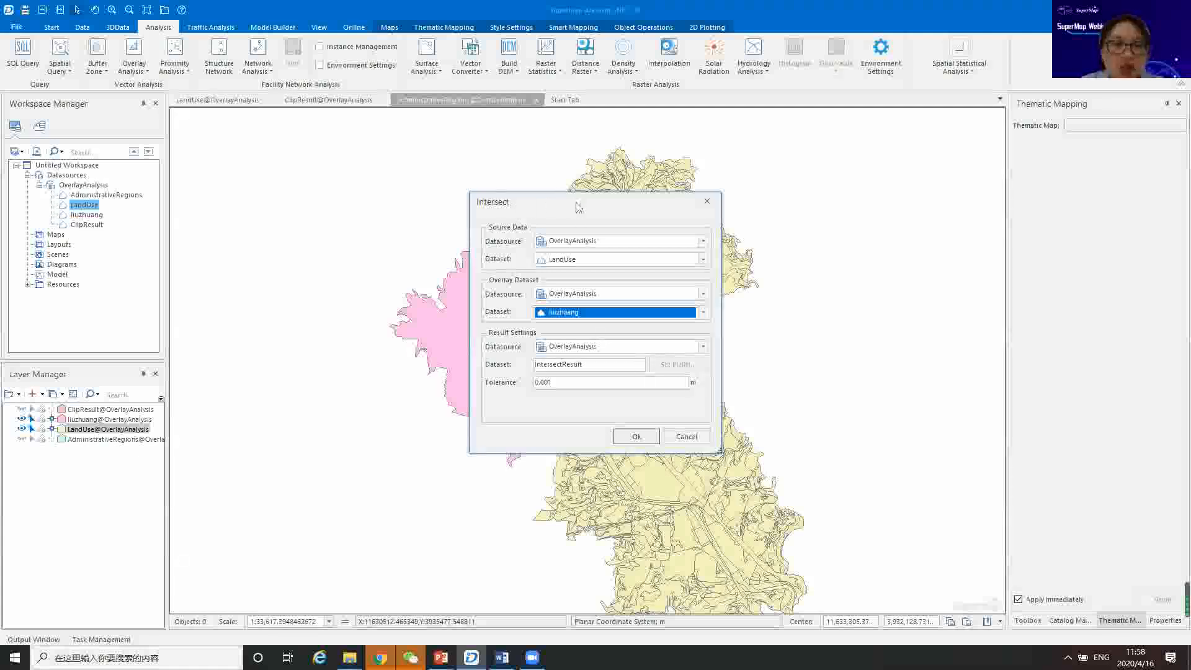
pyautogui.moveTo(573, 212); pyautogui.dragTo(544, 235)
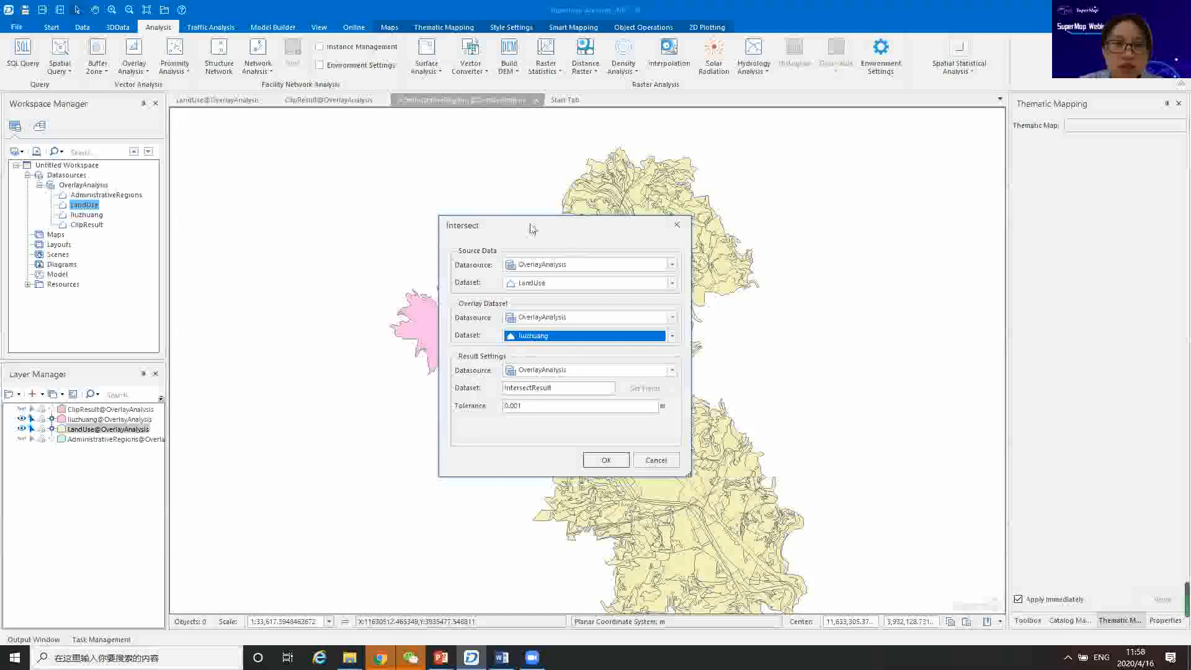
pyautogui.click(675, 226)
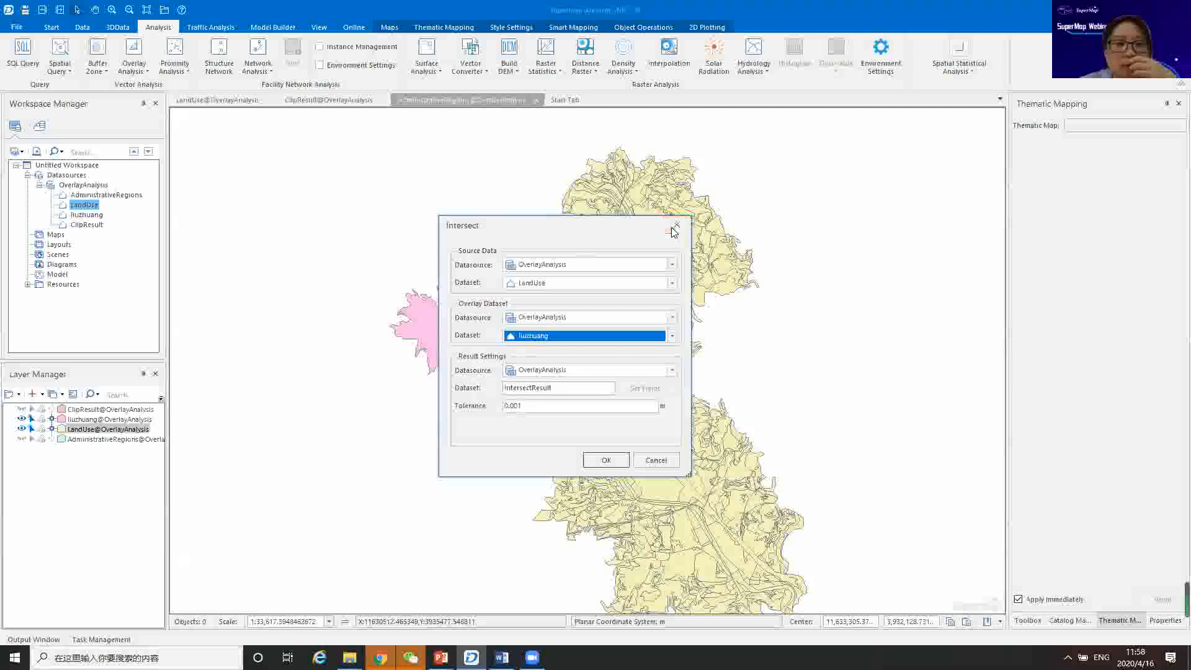
# Look through the Clip, Union, Erase, Intersect, Identity and XOR options for LandUse in the Overlay Analysis dialog, then close it.
pyautogui.click(132, 50)
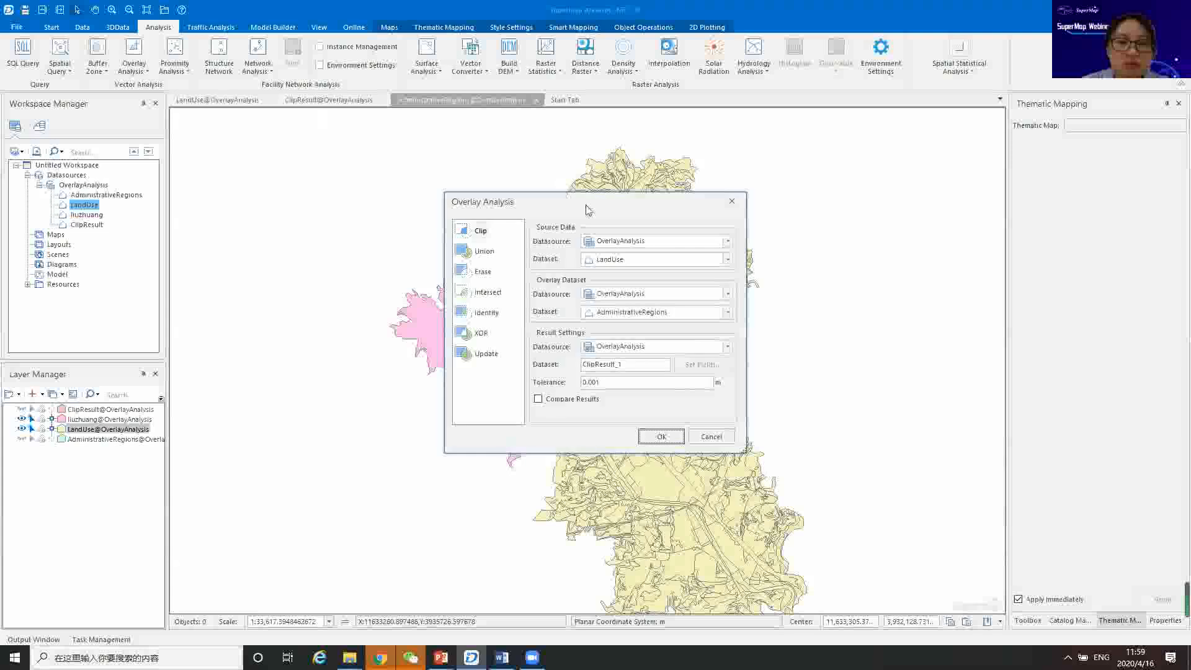
pyautogui.click(488, 312)
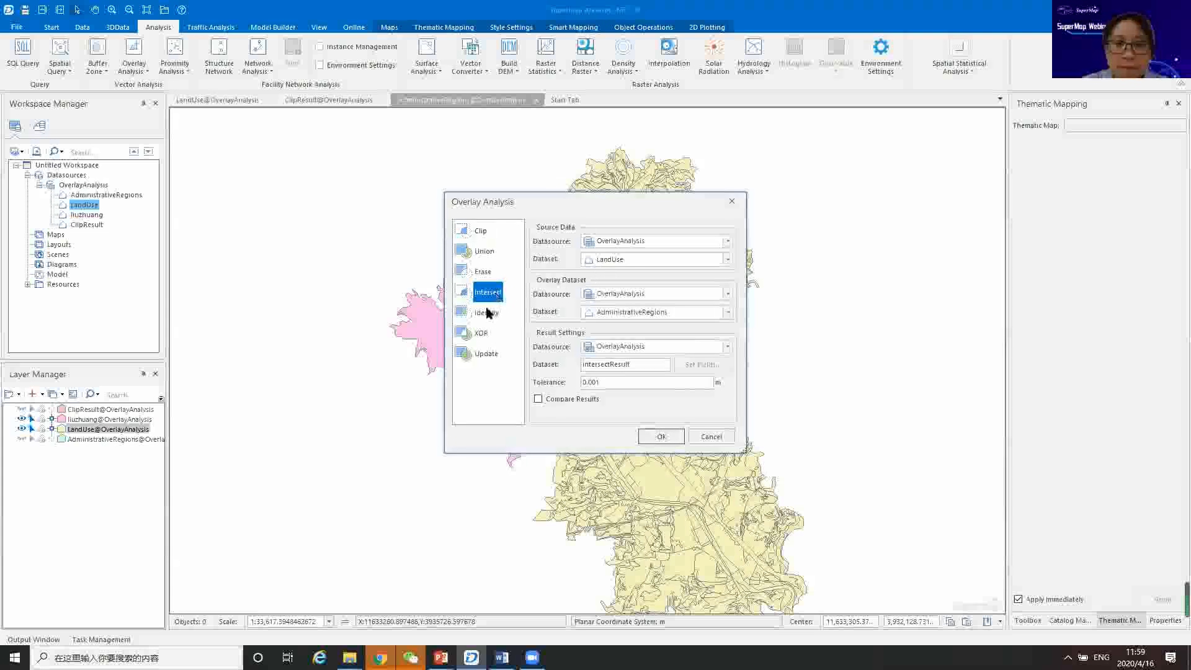
pyautogui.click(483, 334)
pyautogui.click(483, 272)
pyautogui.click(484, 252)
pyautogui.click(486, 292)
pyautogui.click(485, 272)
pyautogui.click(485, 252)
pyautogui.click(482, 232)
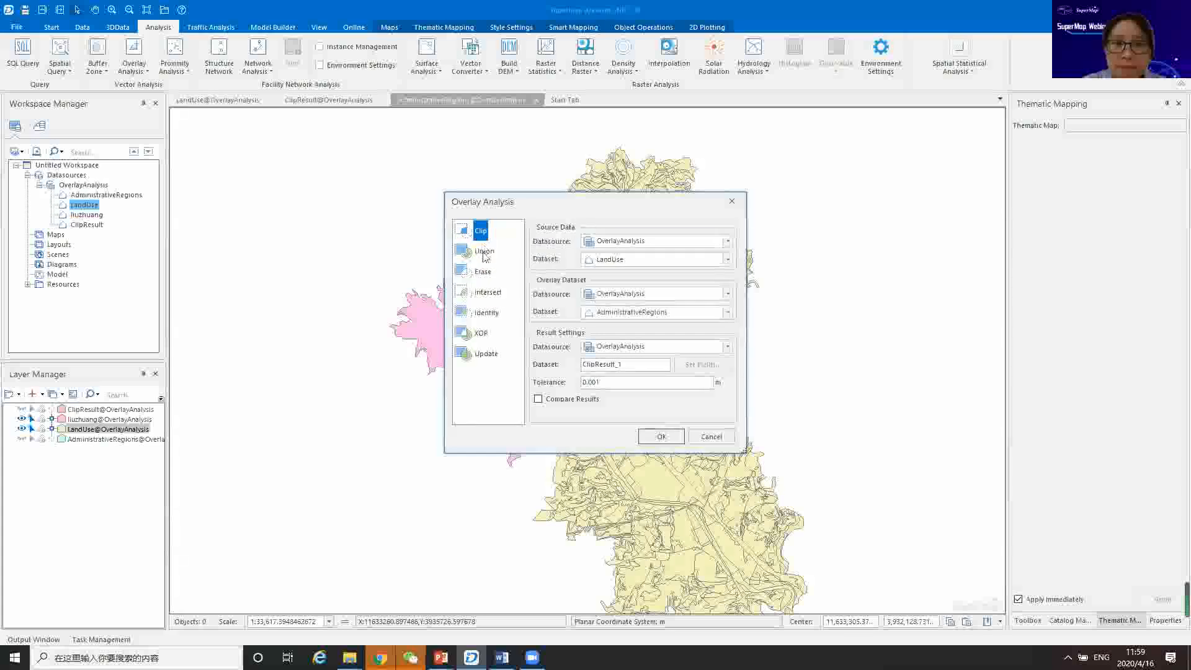
pyautogui.click(487, 296)
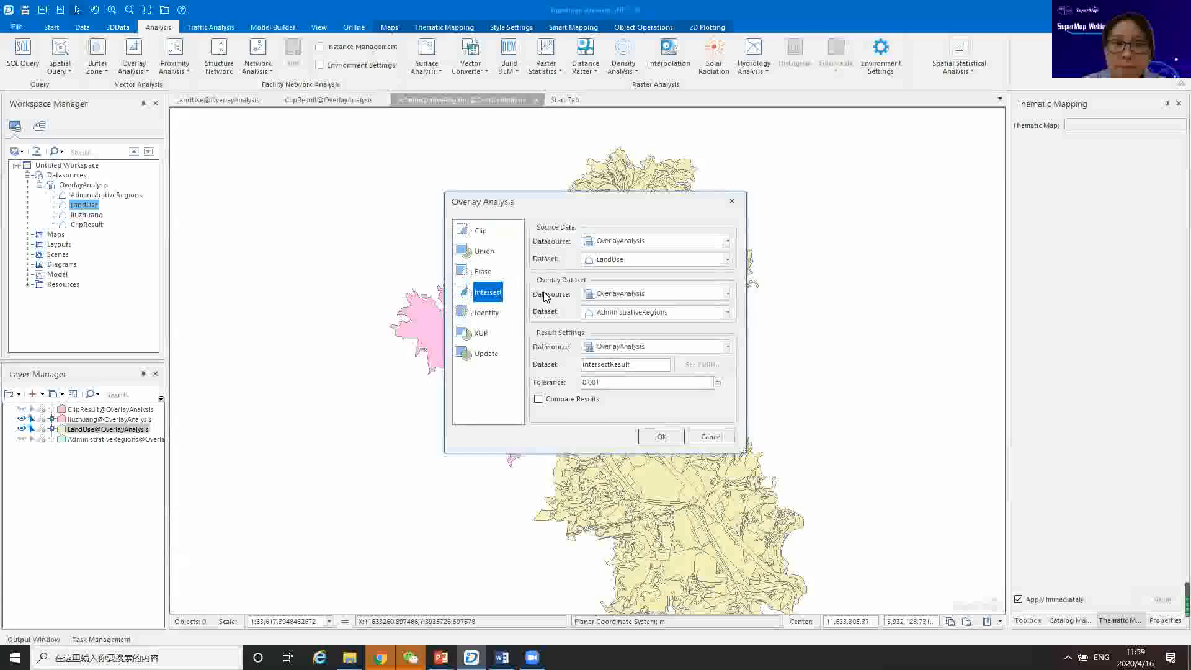
pyautogui.click(737, 201)
pyautogui.click(360, 649)
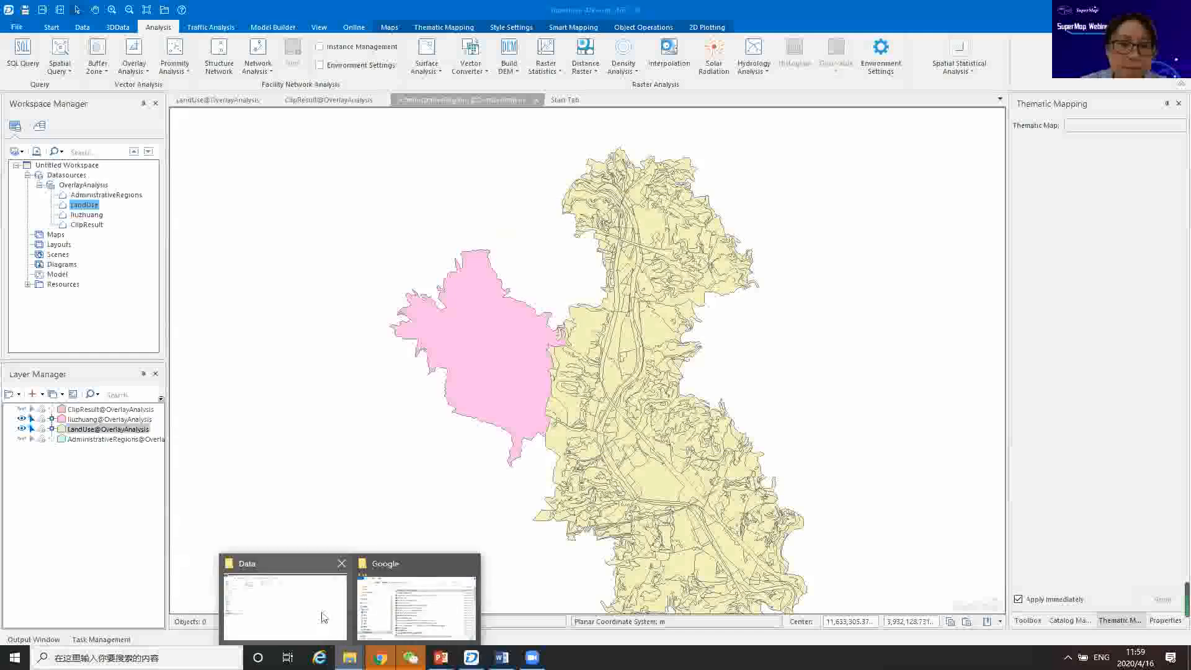
pyautogui.click(416, 605)
pyautogui.click(496, 306)
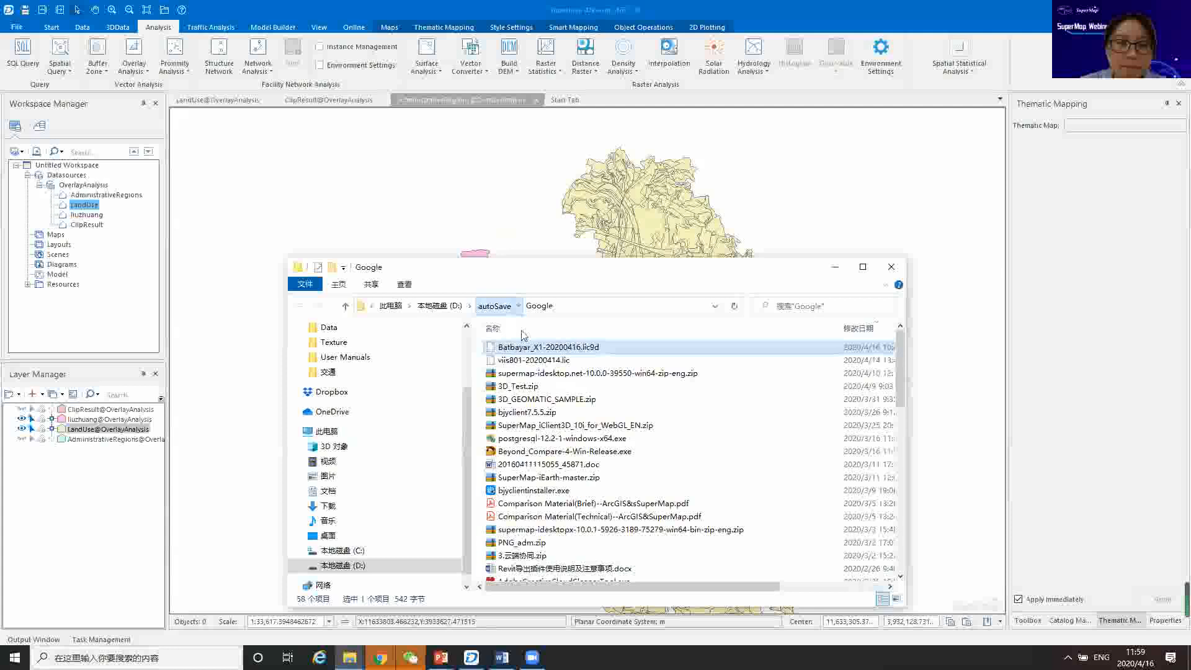
pyautogui.doubleClick(534, 361)
pyautogui.scroll(-12, 580, 439)
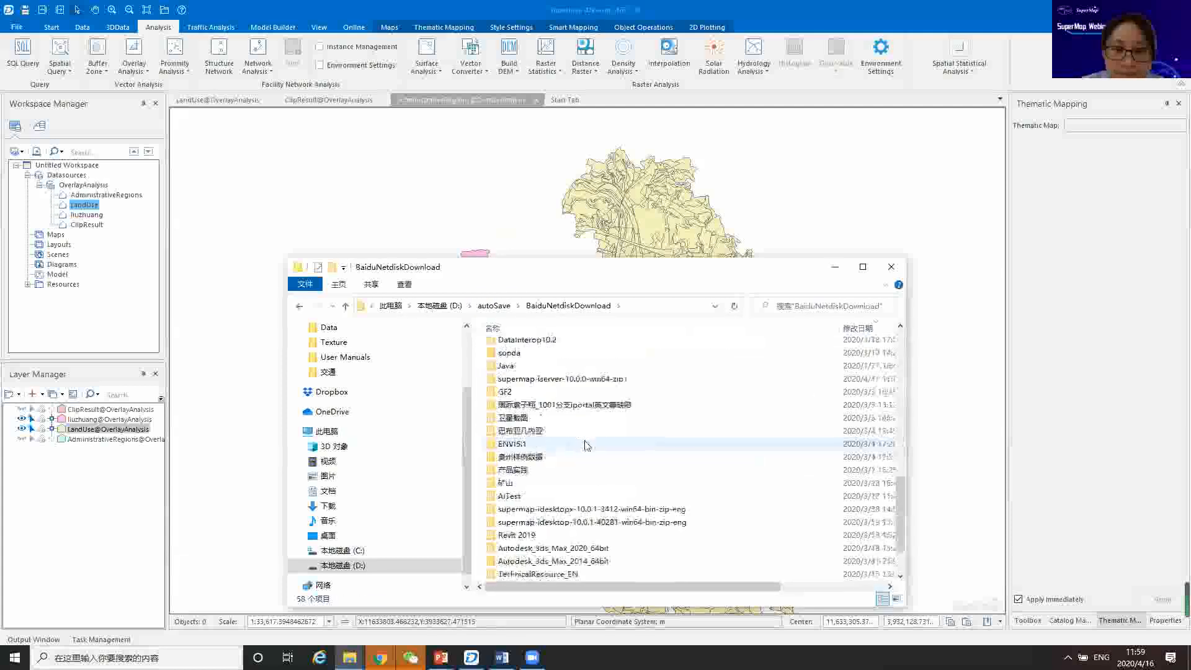
pyautogui.click(599, 548)
pyautogui.press('Return')
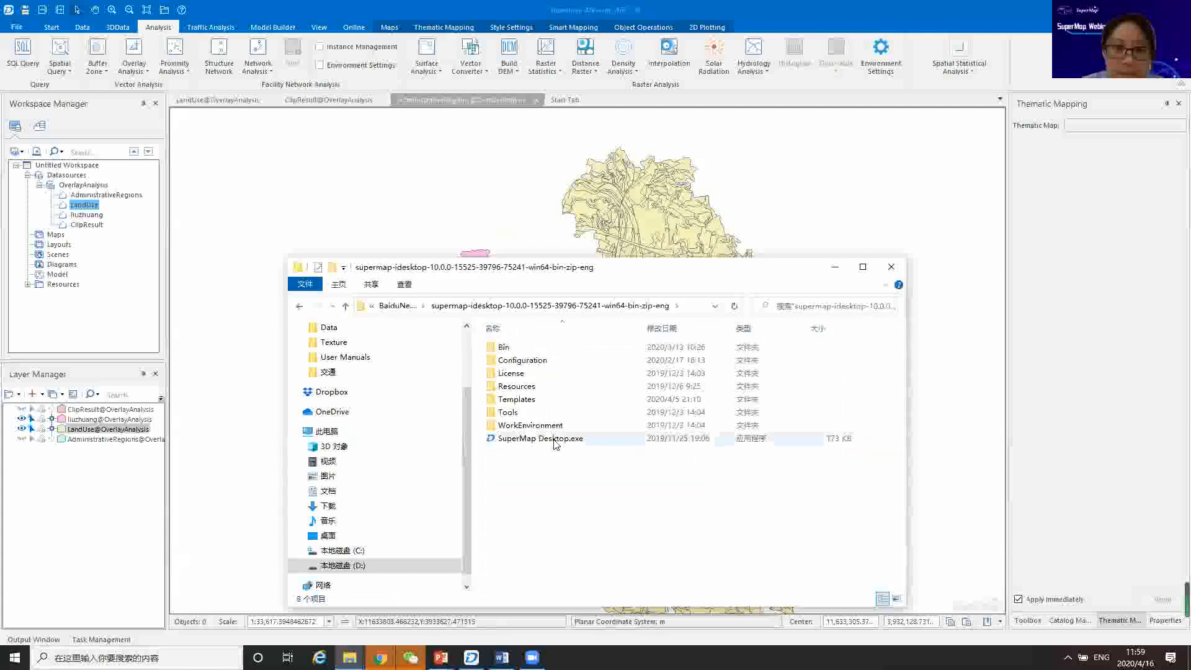
pyautogui.click(554, 439)
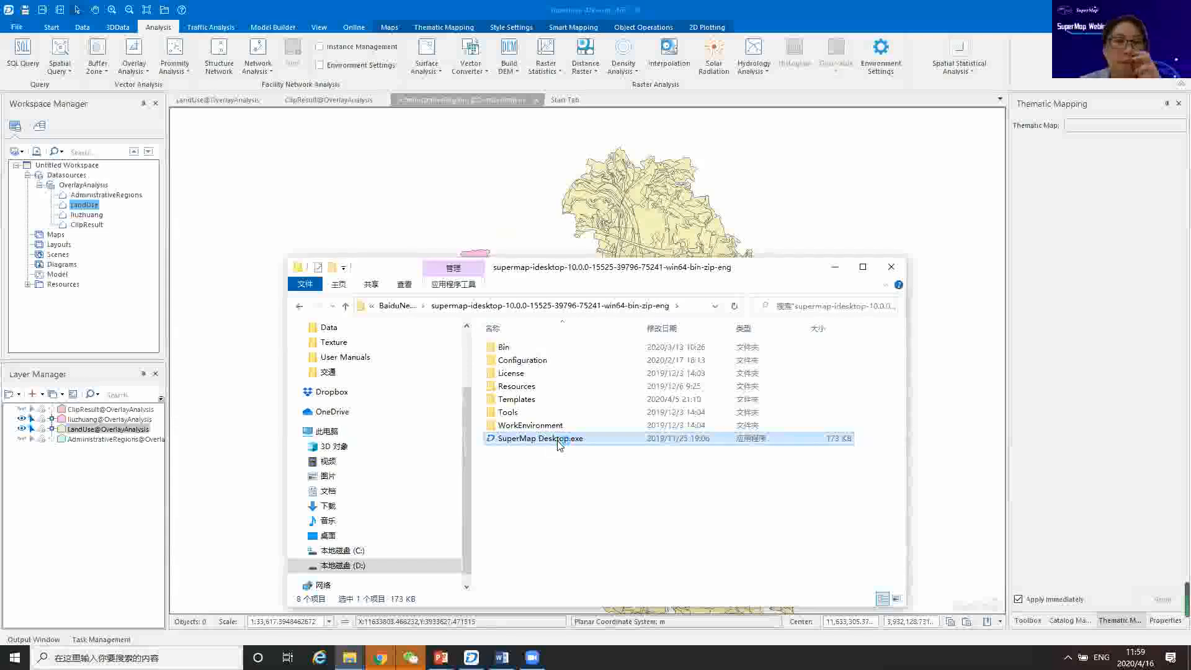
pyautogui.click(344, 28)
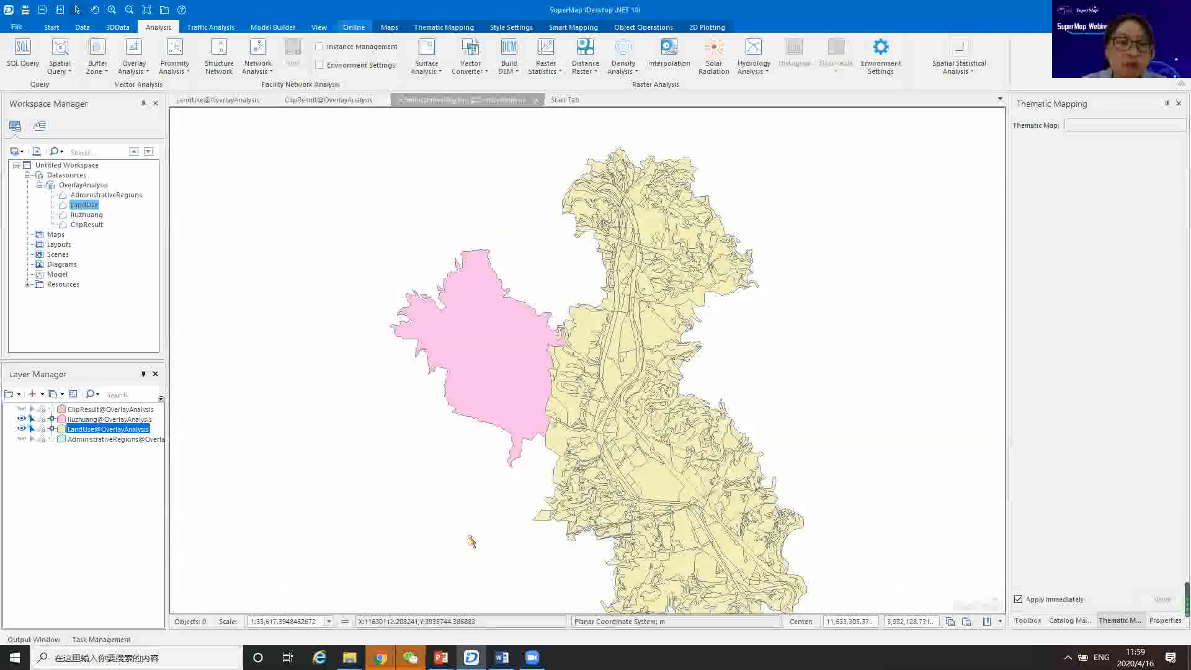
pyautogui.click(441, 658)
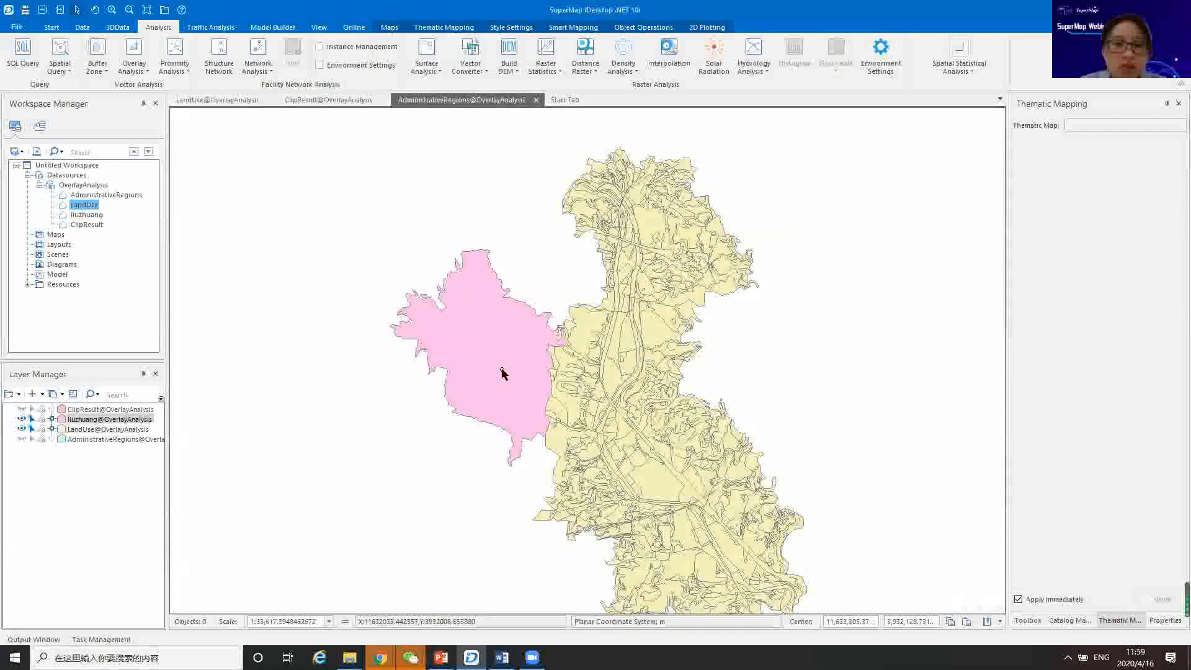
pyautogui.click(503, 372)
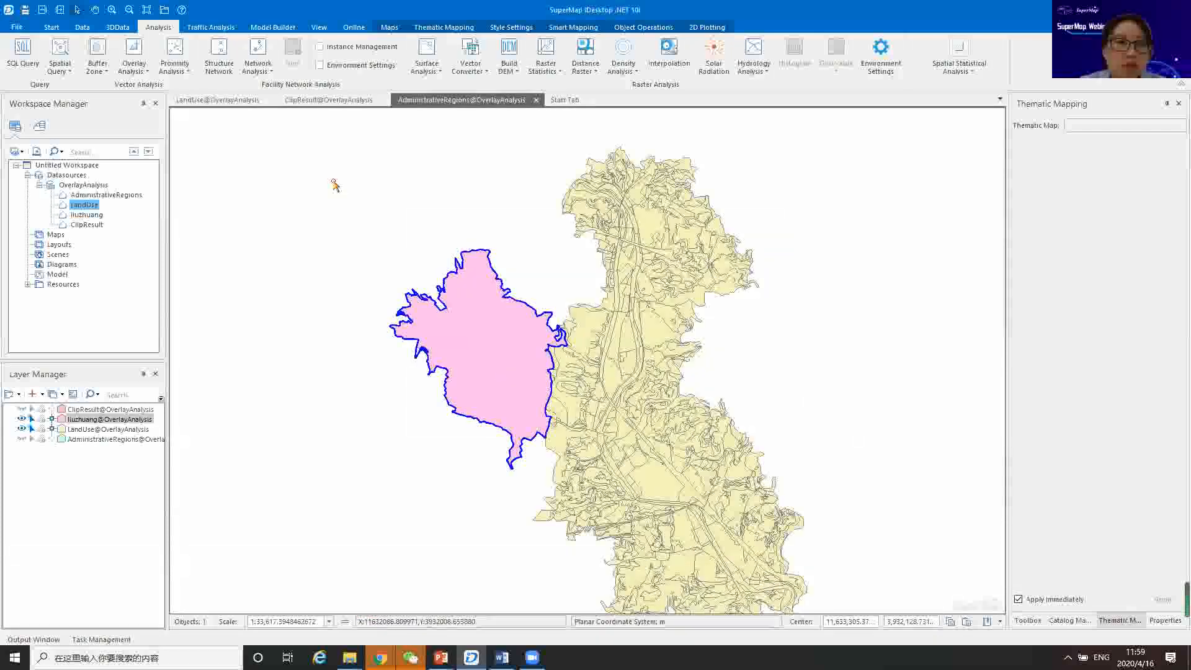
pyautogui.click(133, 52)
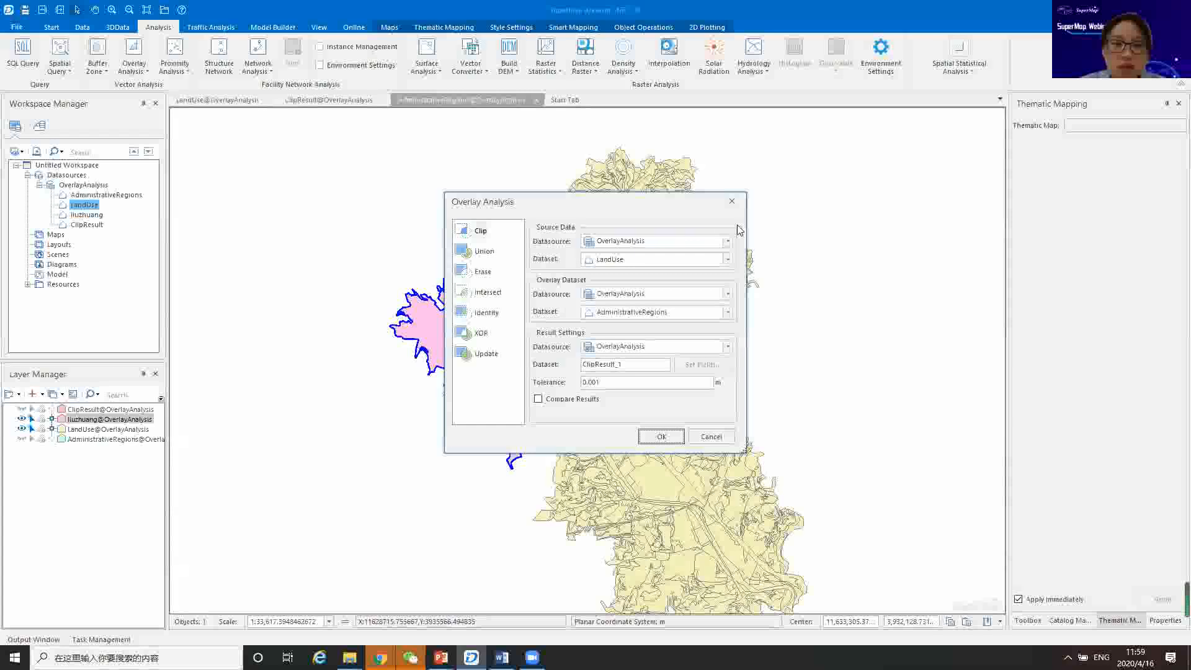
pyautogui.click(732, 201)
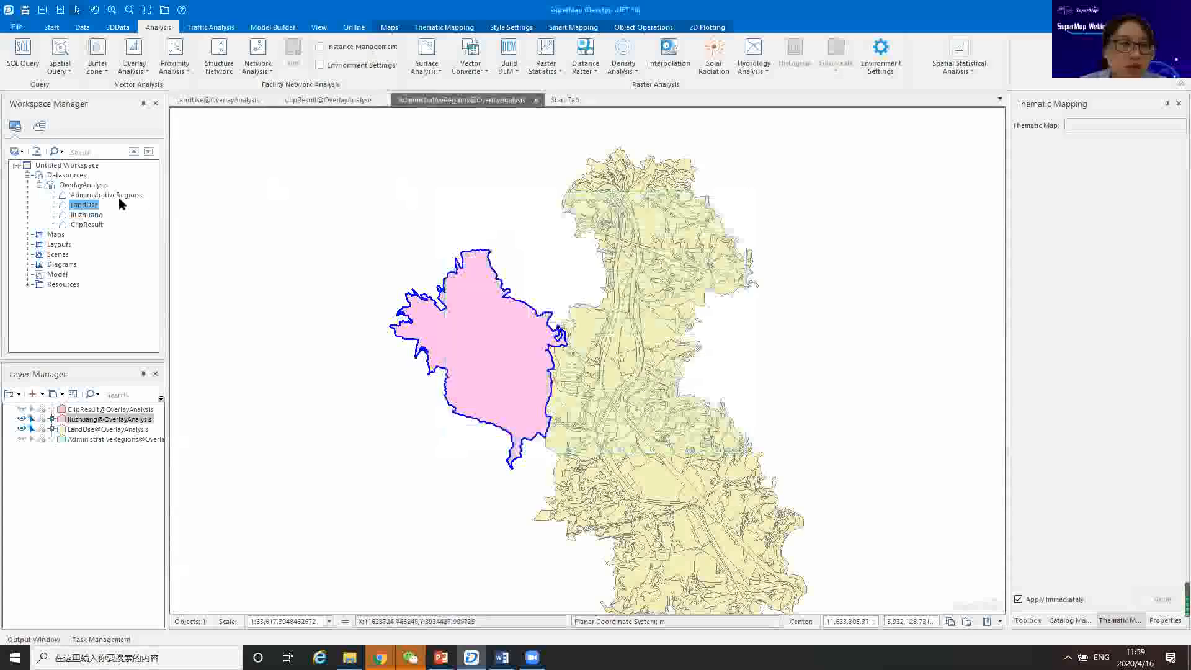
pyautogui.click(88, 215)
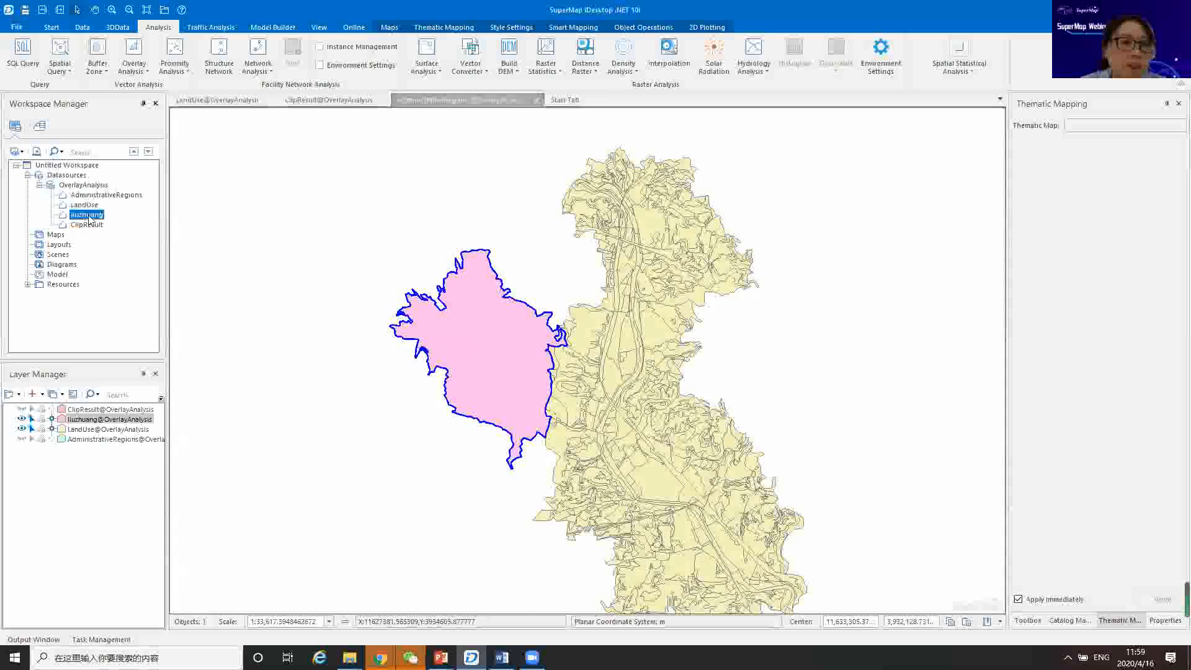
pyautogui.click(137, 55)
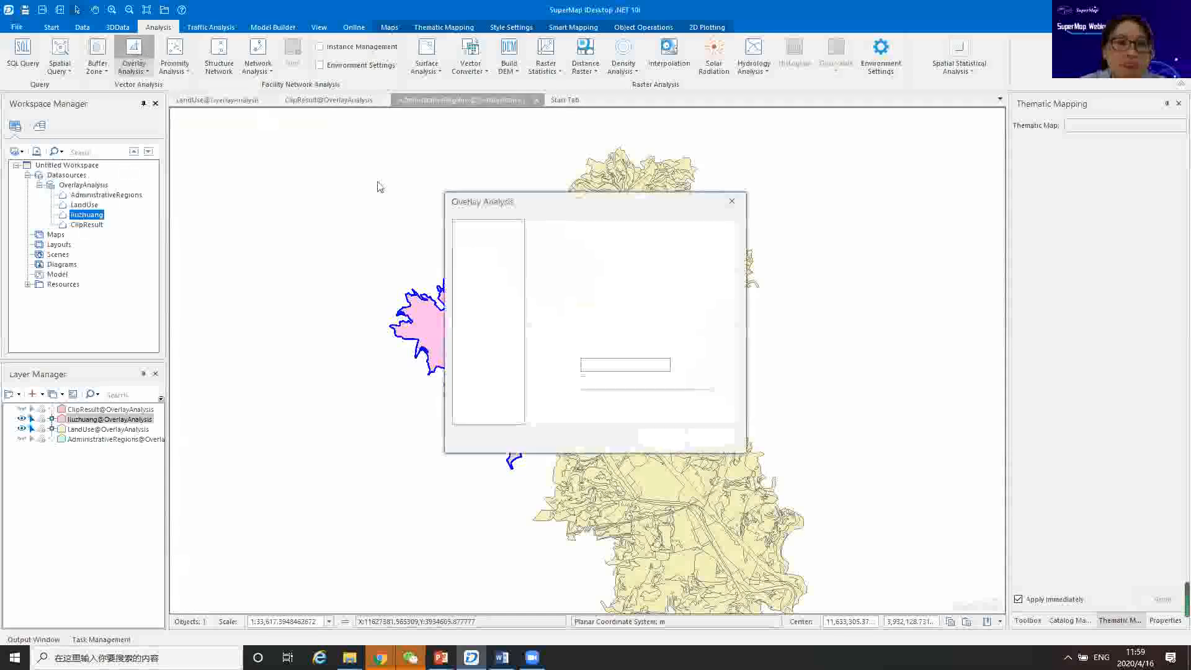
pyautogui.click(728, 259)
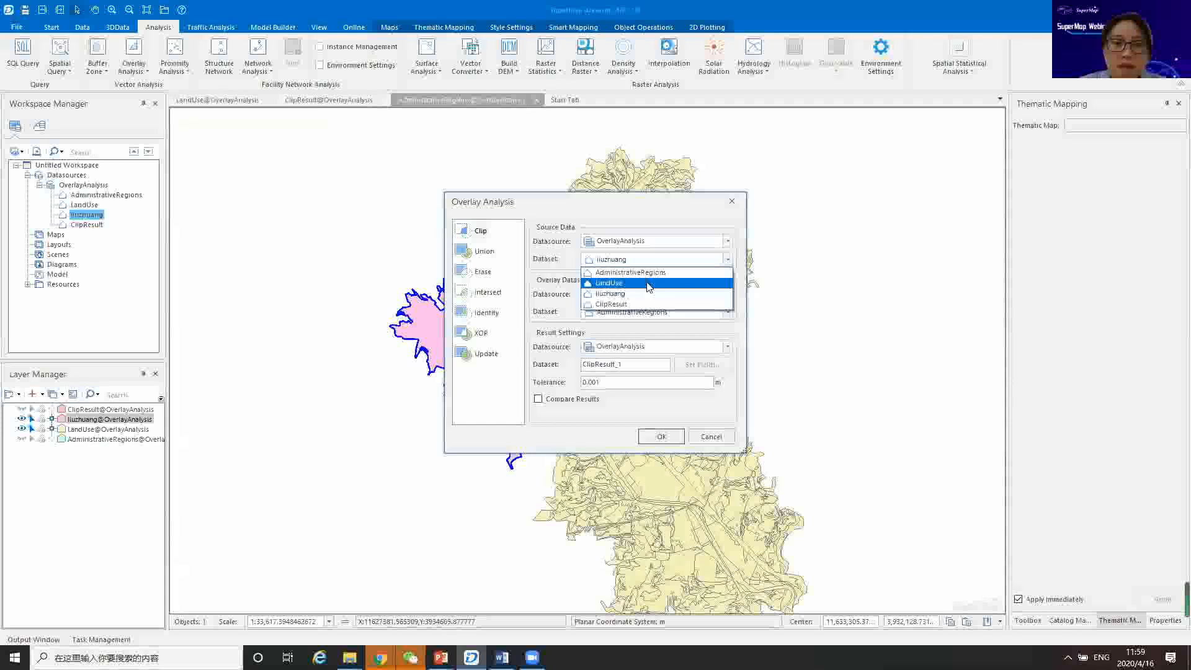
pyautogui.click(661, 286)
pyautogui.click(692, 312)
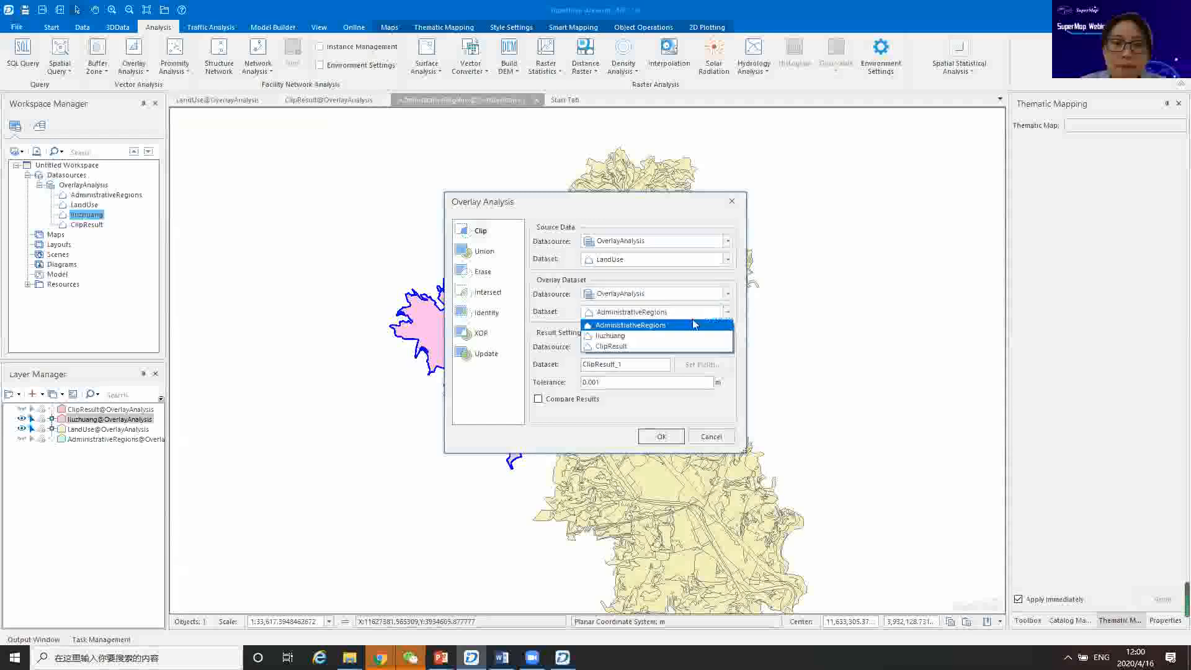
pyautogui.click(642, 336)
pyautogui.click(732, 202)
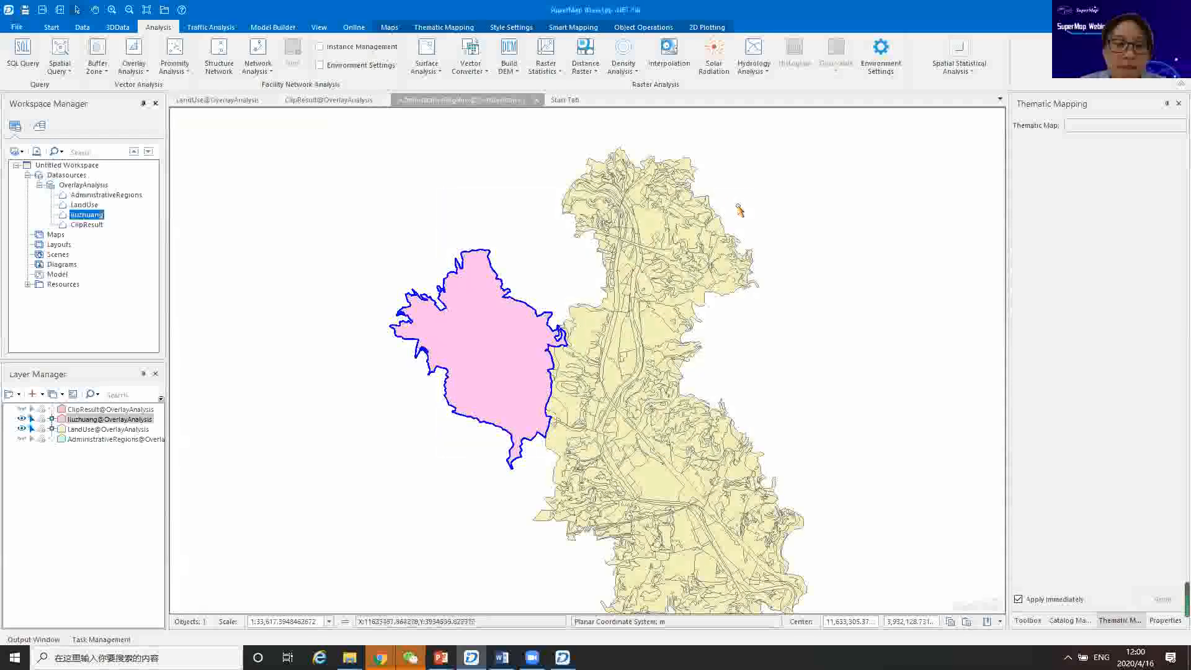
# Close the current workspace without saving its changes.
pyautogui.rightClick(55, 166)
pyautogui.click(93, 234)
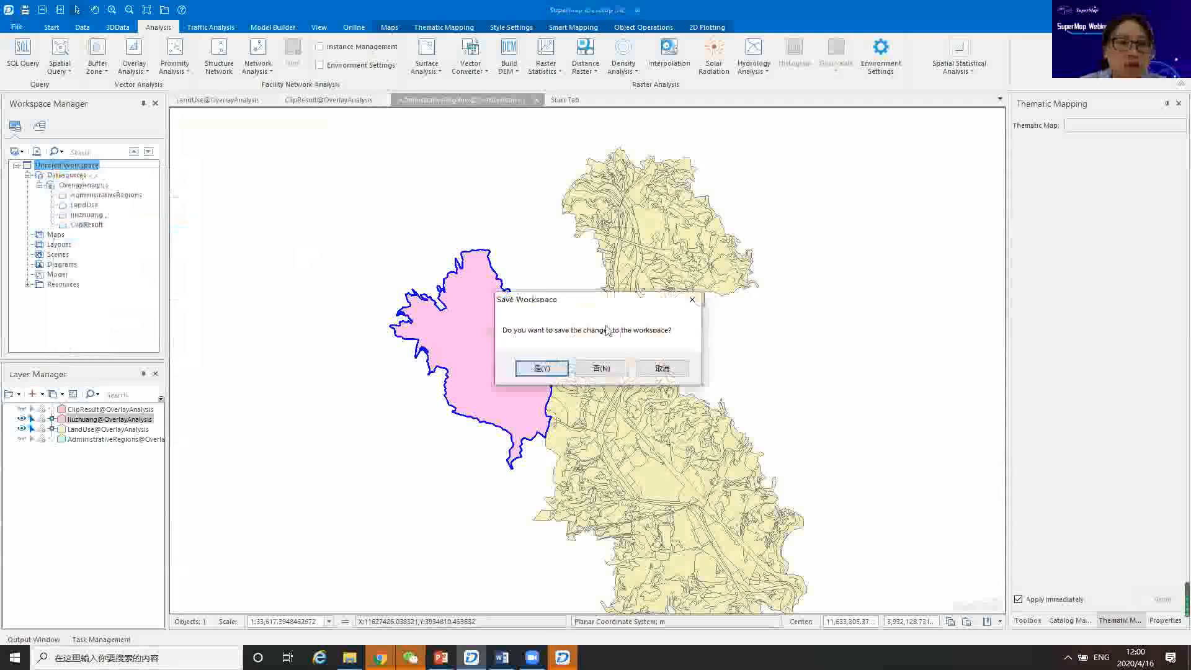
pyautogui.click(599, 371)
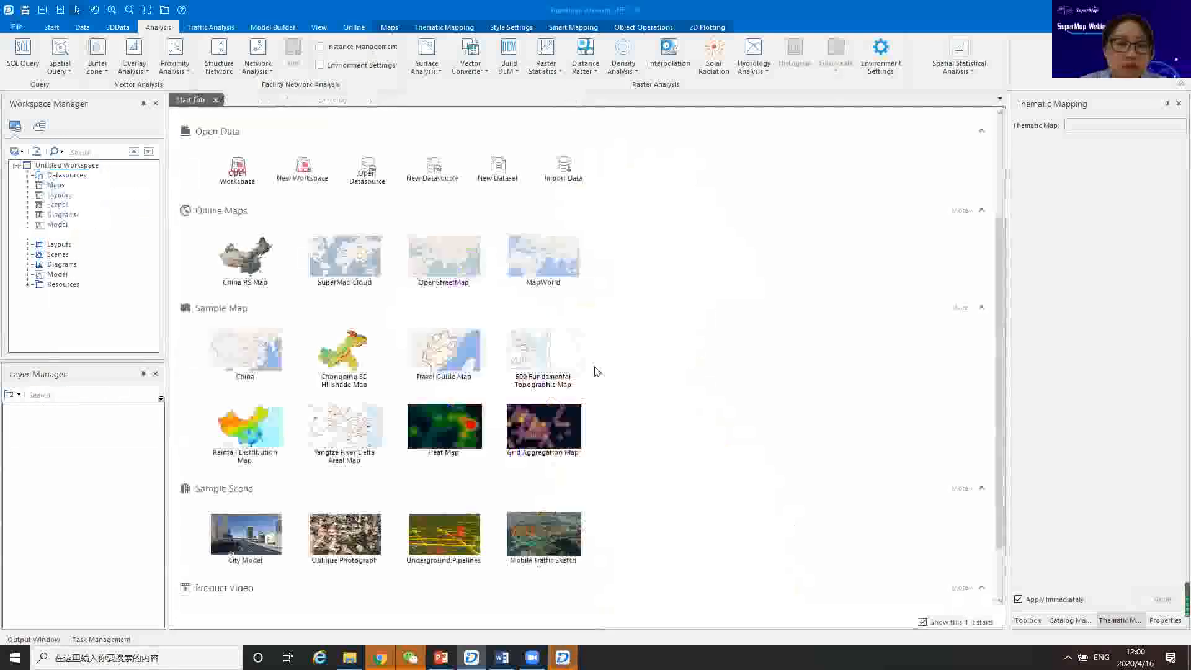
# Switch to the other SuperMap iDesktop window and start opening a file datasource, browsing to drive D.
pyautogui.click(562, 658)
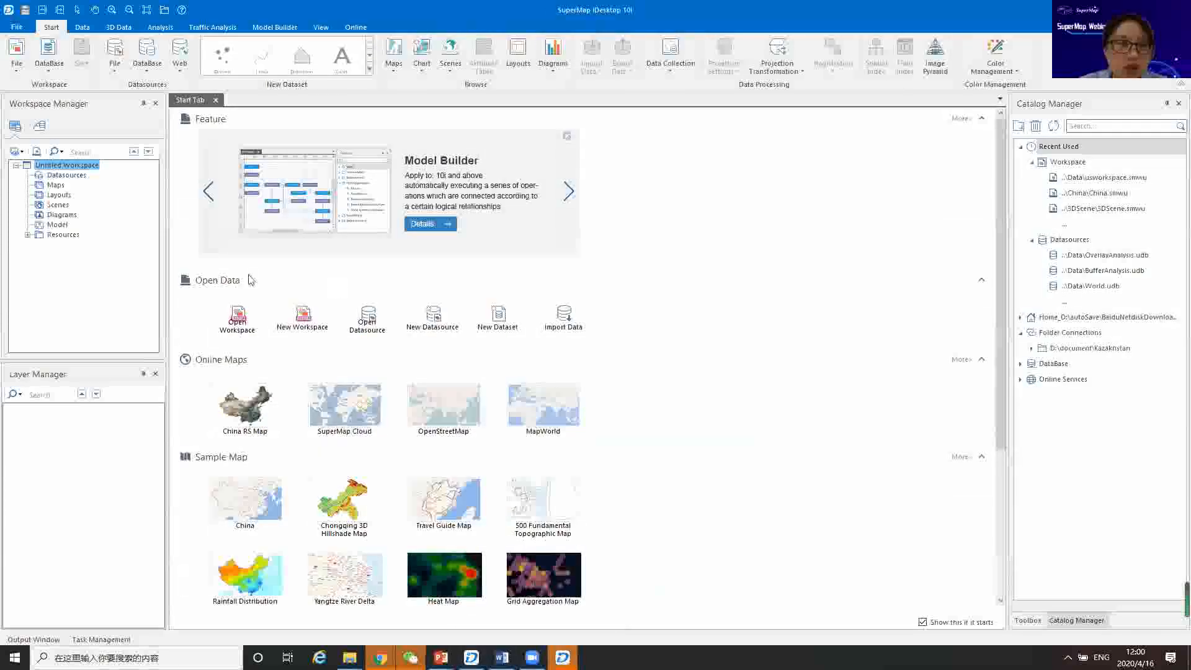
pyautogui.rightClick(70, 177)
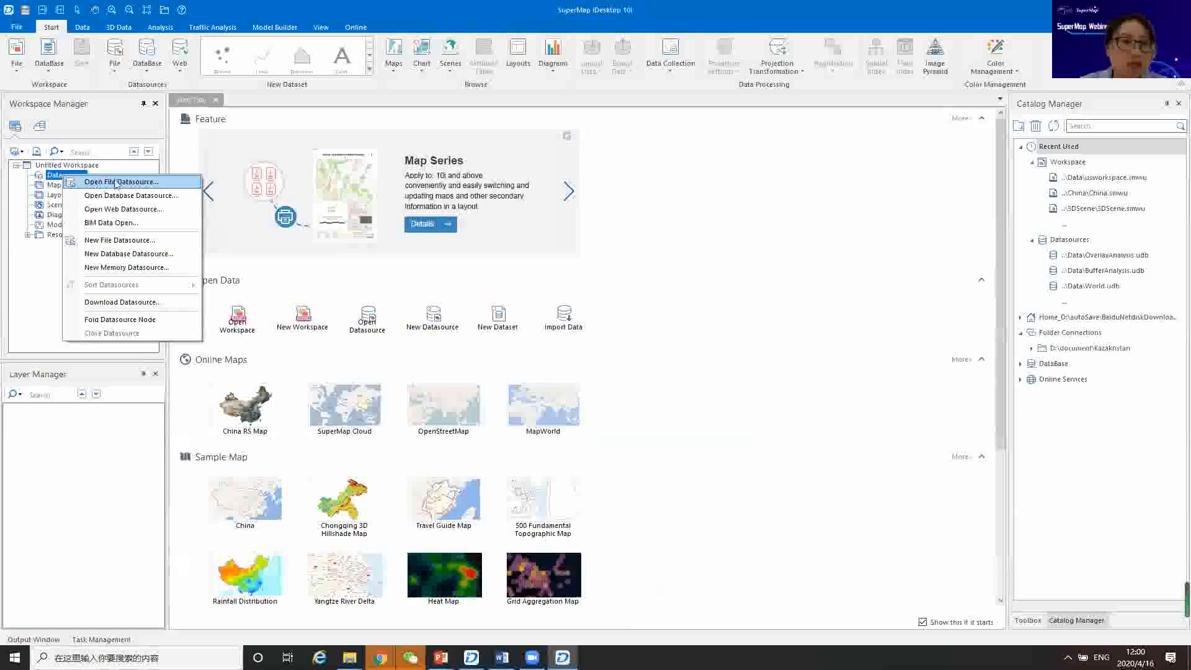
pyautogui.click(139, 182)
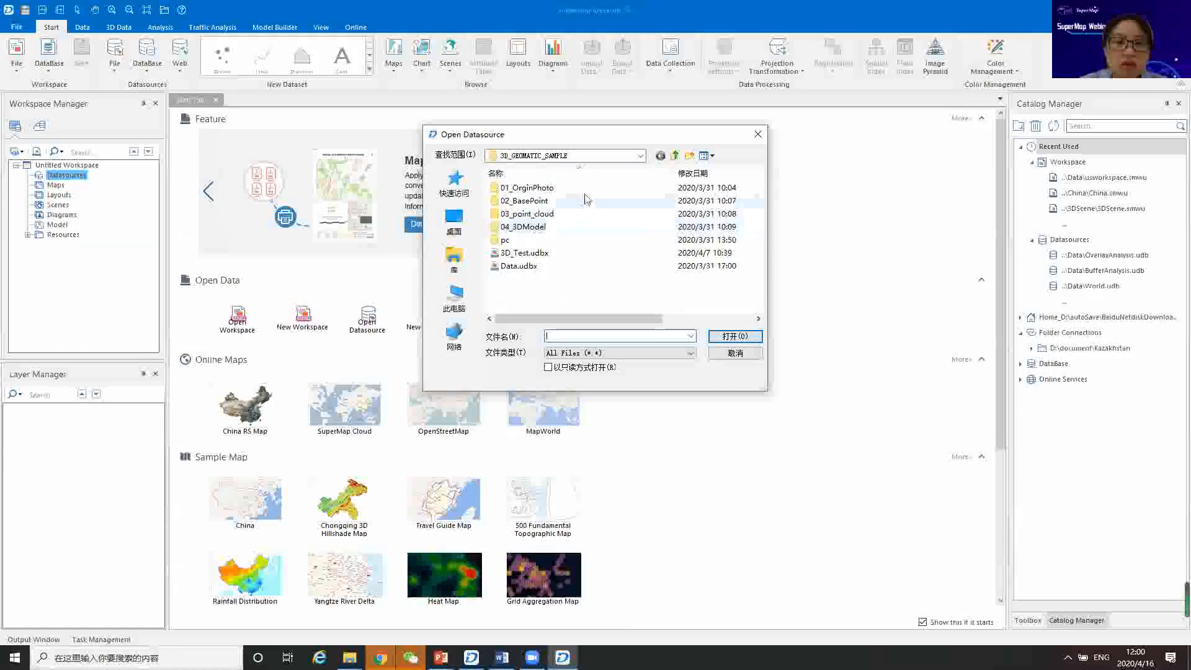
pyautogui.click(676, 157)
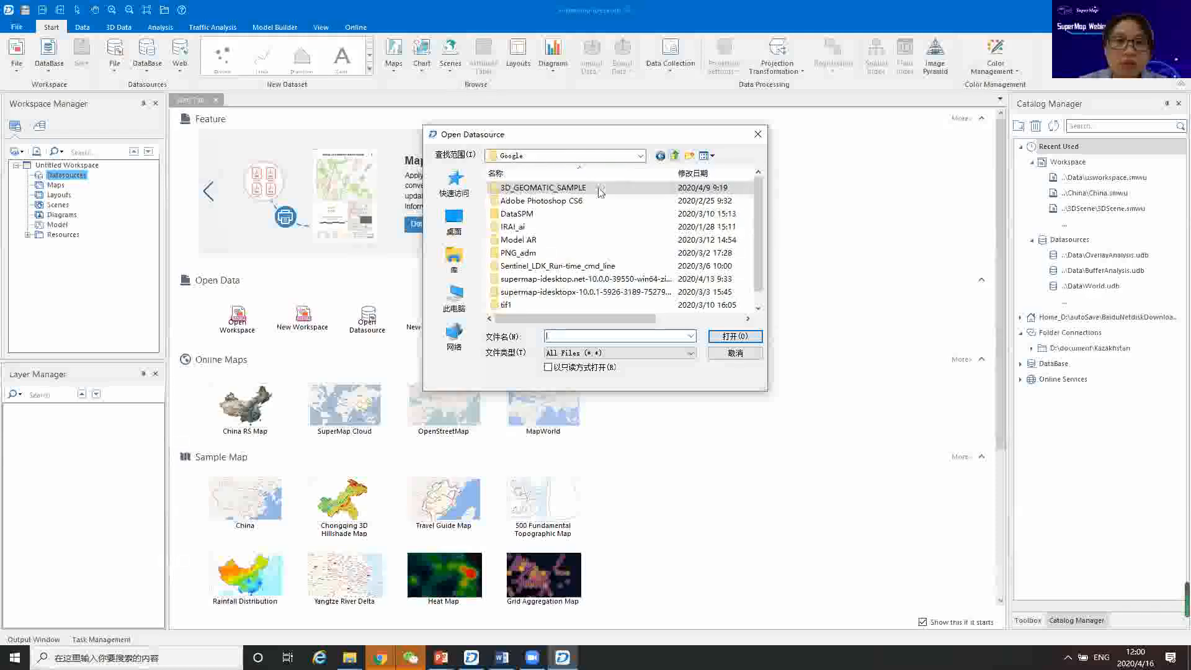
pyautogui.click(639, 157)
pyautogui.click(537, 327)
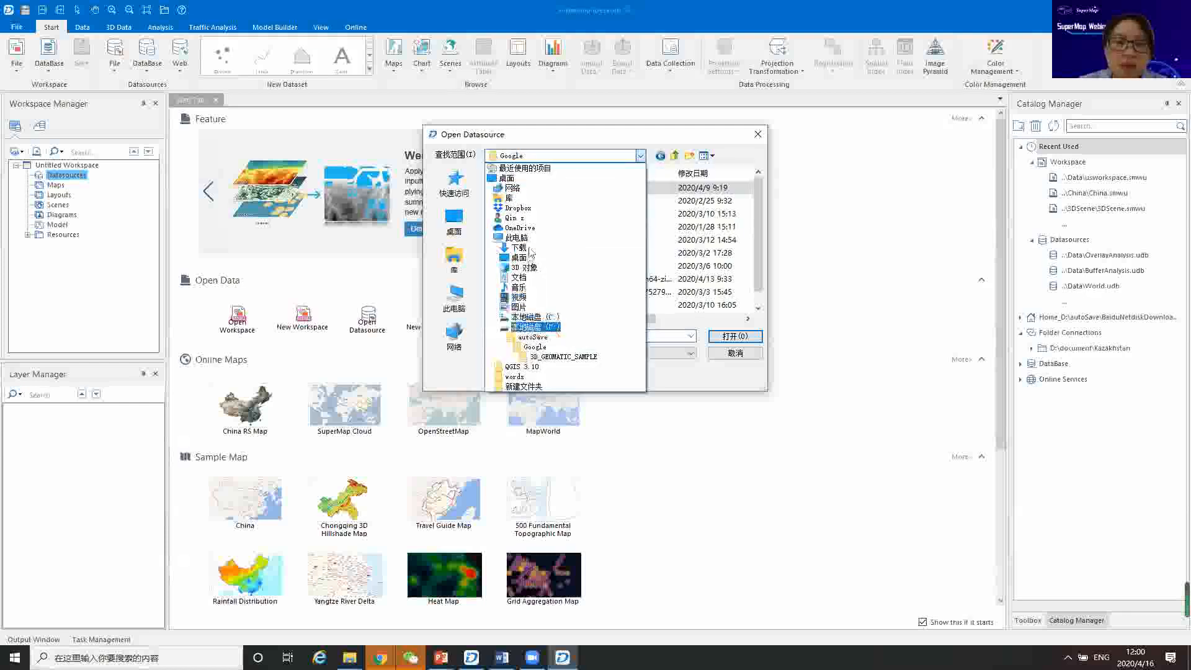
# Open the OverlayAnalysis datasource from document\Training\0-Half day(2D & 3D)\1-4 Buffer and Overlay Analysis\Data.
pyautogui.doubleClick(519, 240)
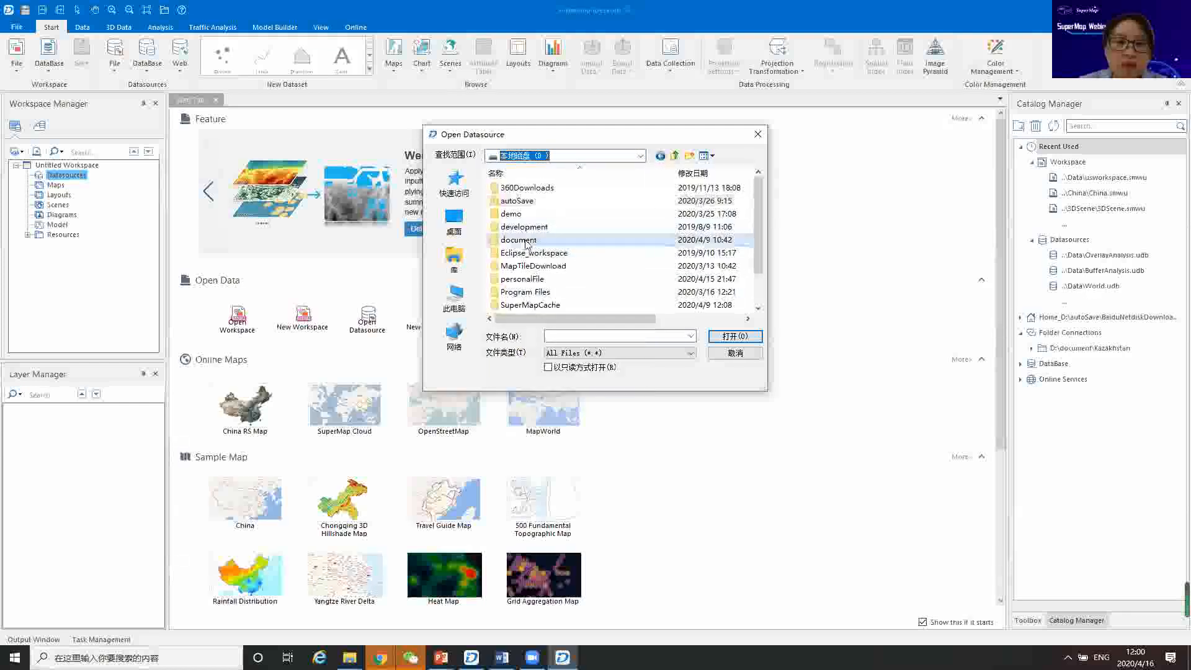
pyautogui.scroll(-3, 525, 279)
pyautogui.doubleClick(525, 281)
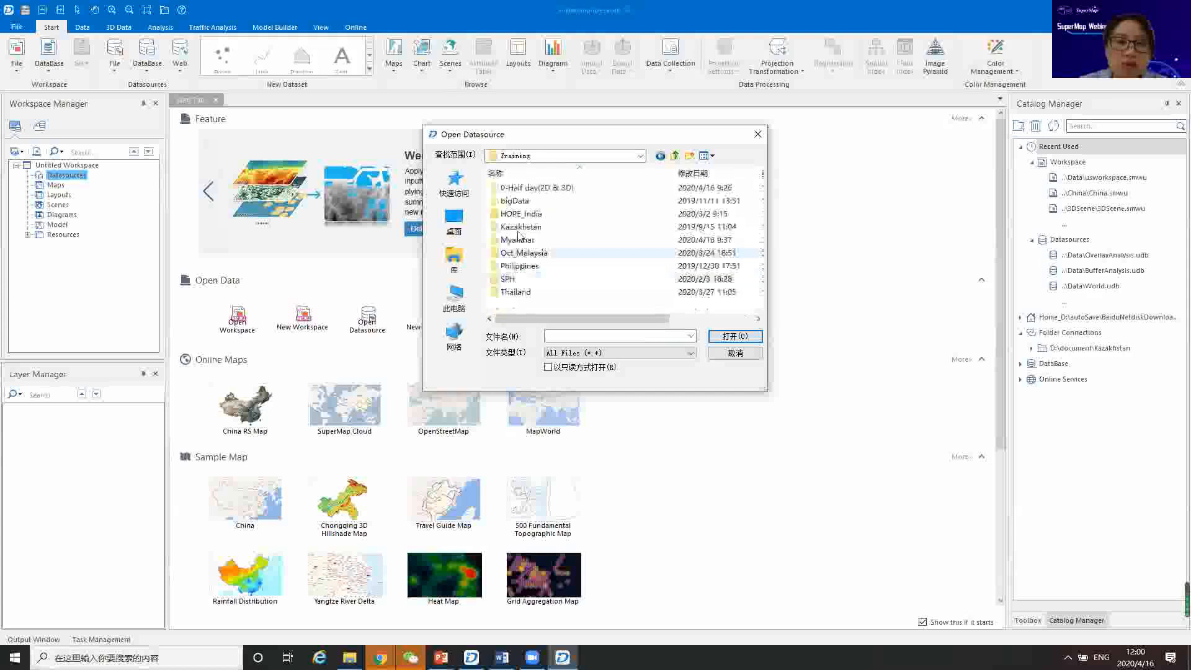
pyautogui.doubleClick(514, 189)
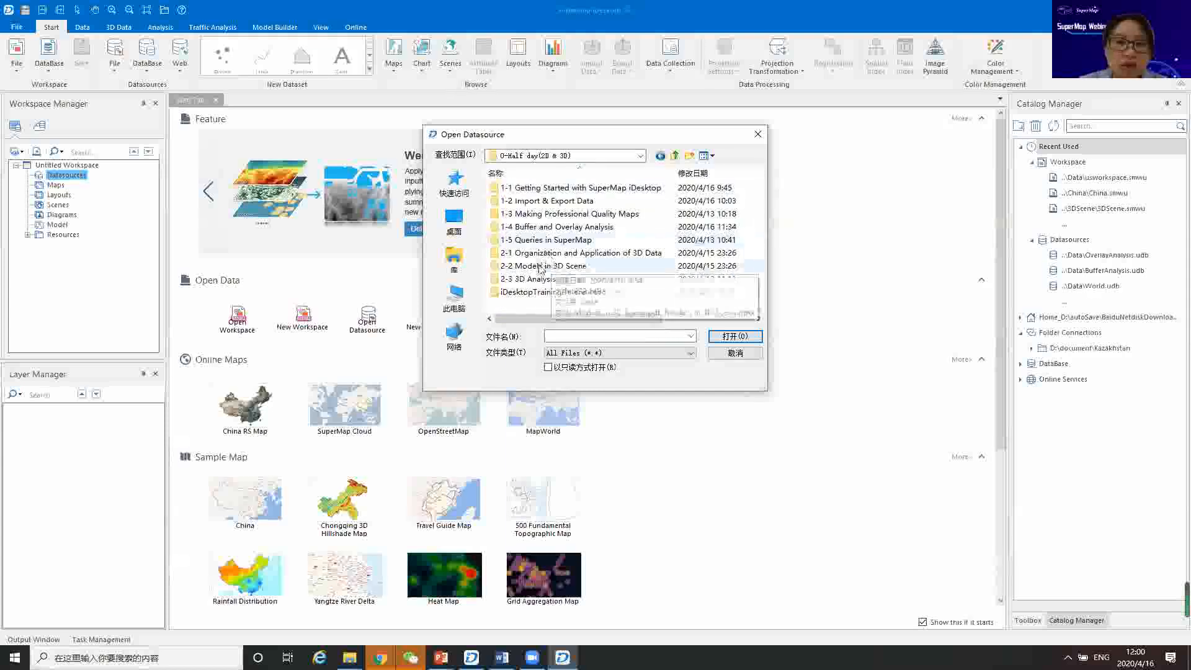
pyautogui.doubleClick(542, 229)
pyautogui.doubleClick(524, 188)
pyautogui.doubleClick(525, 200)
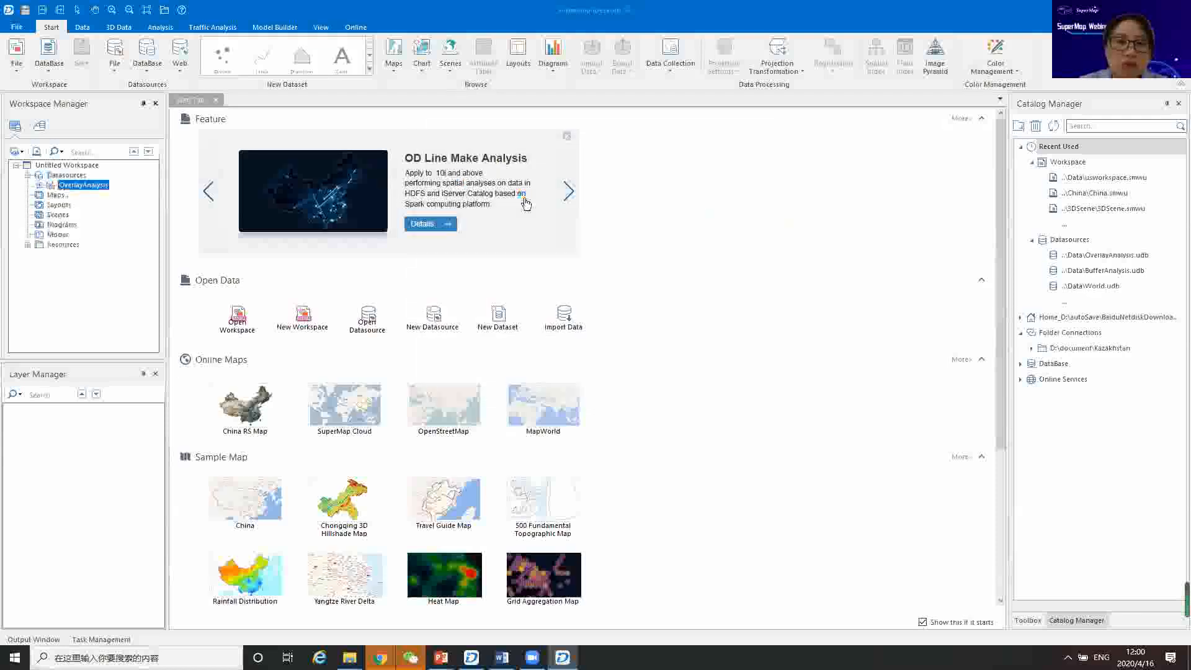
# Add the LandUse and liuzhuang datasets from the OverlayAnalysis datasource together to a new map.
pyautogui.click(39, 185)
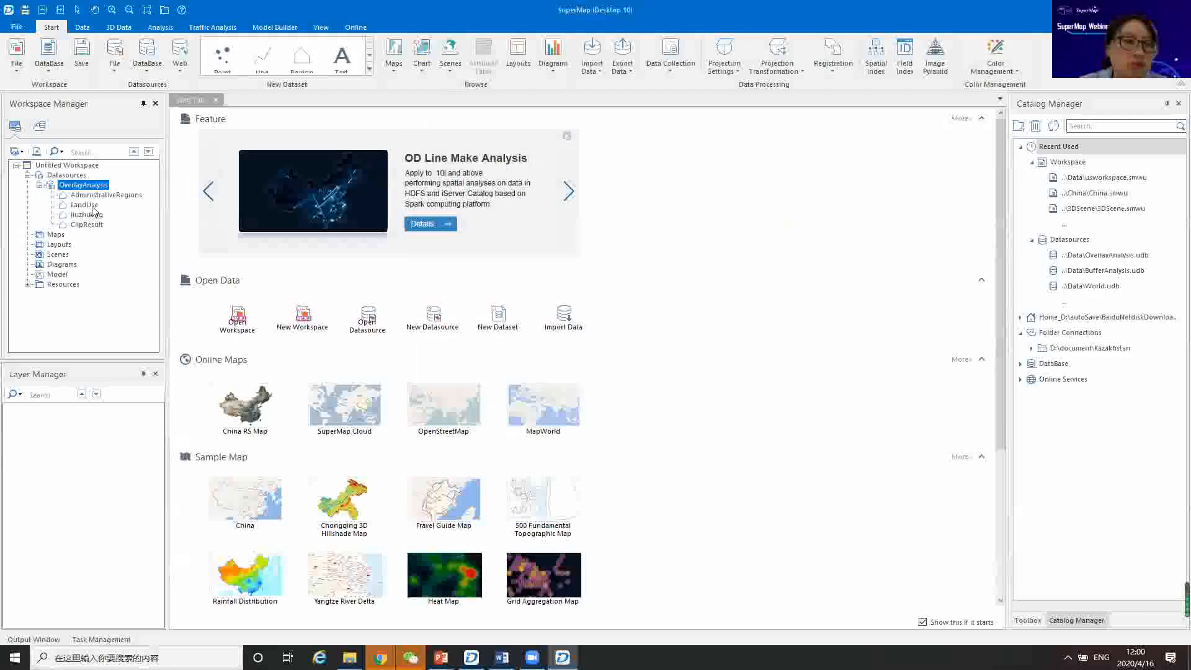
pyautogui.click(87, 206)
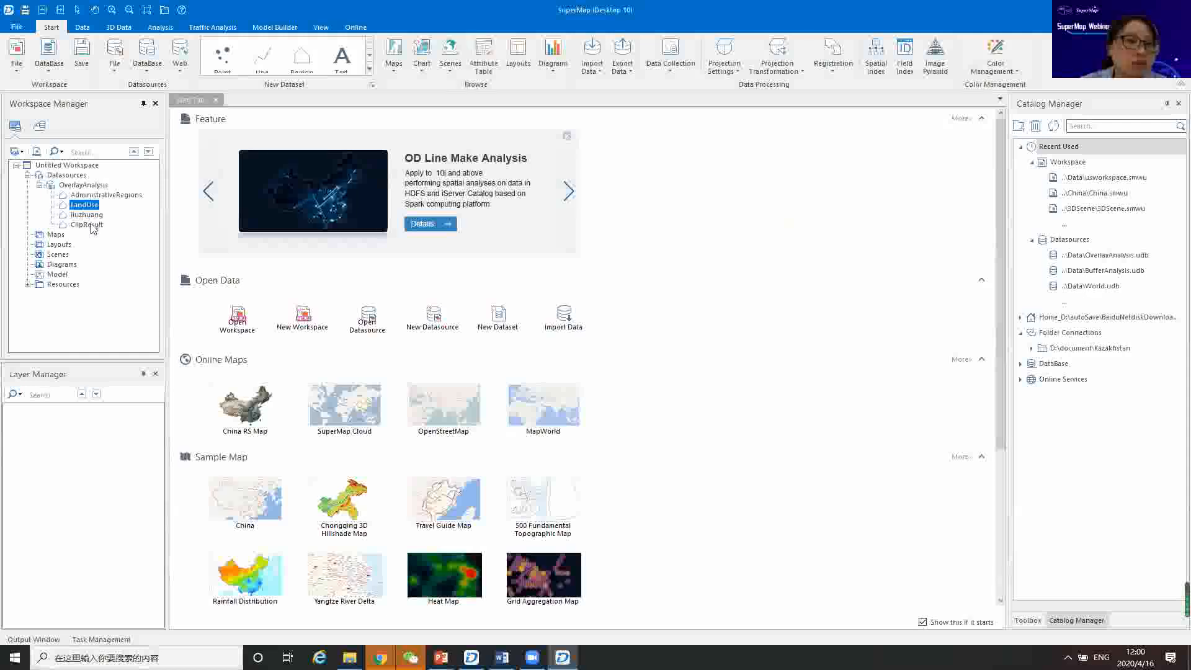
pyautogui.keyDown('shift'); pyautogui.click(90, 215); pyautogui.keyUp('shift')
pyautogui.rightClick(89, 217)
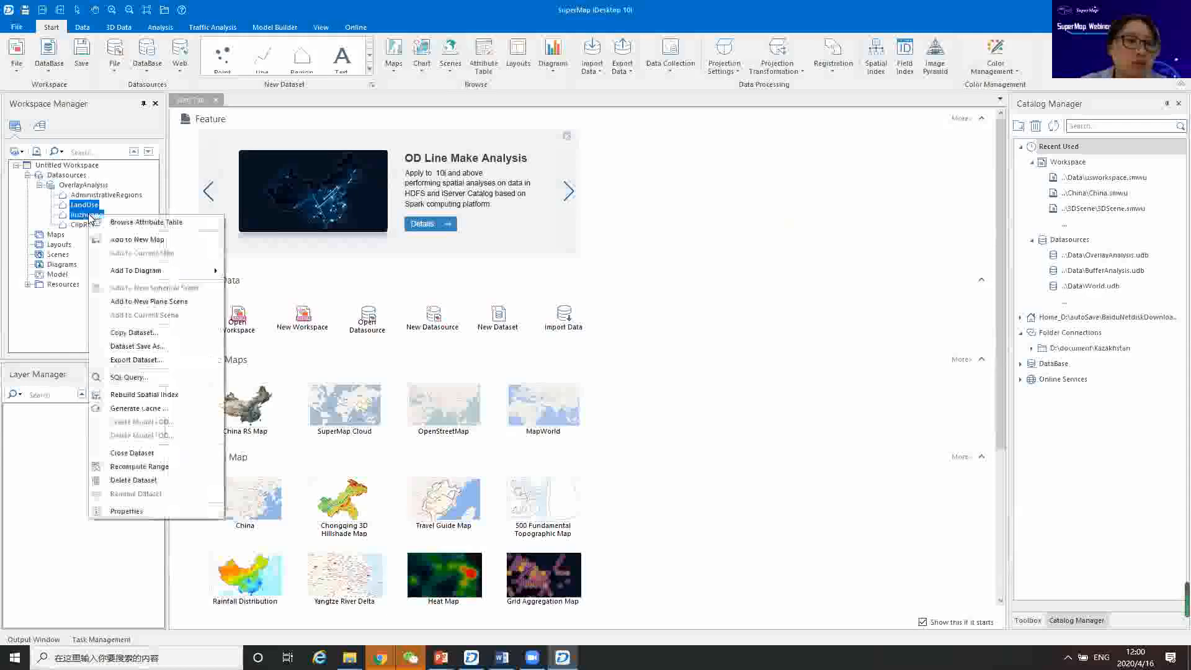
pyautogui.click(138, 241)
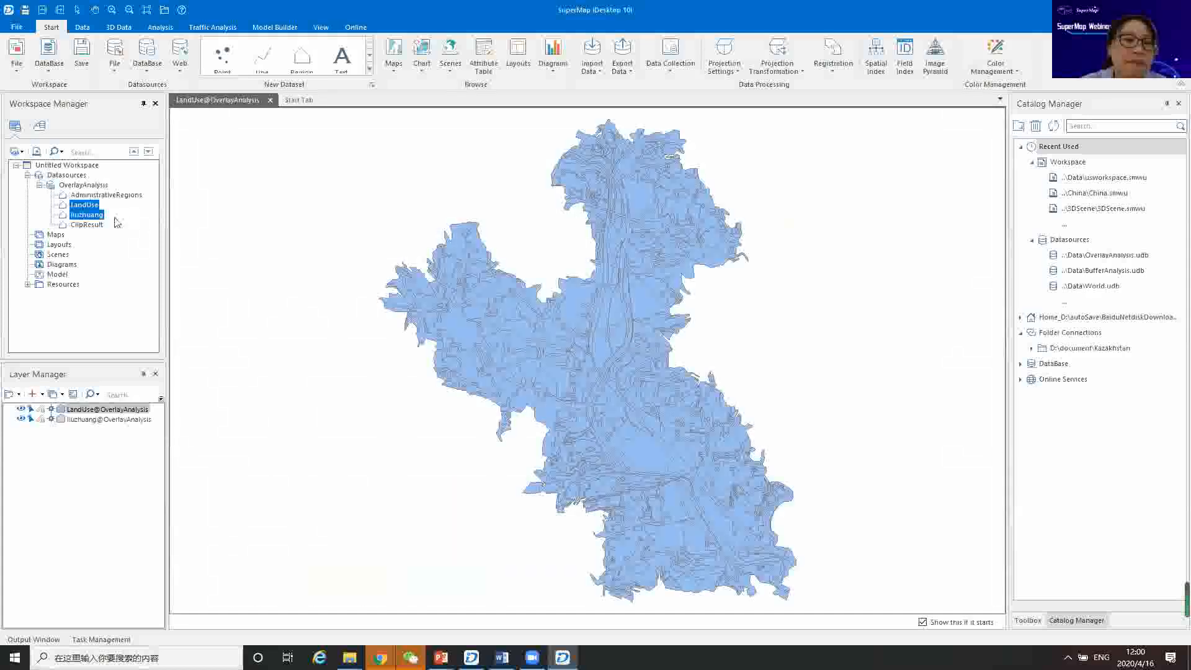
pyautogui.click(231, 232)
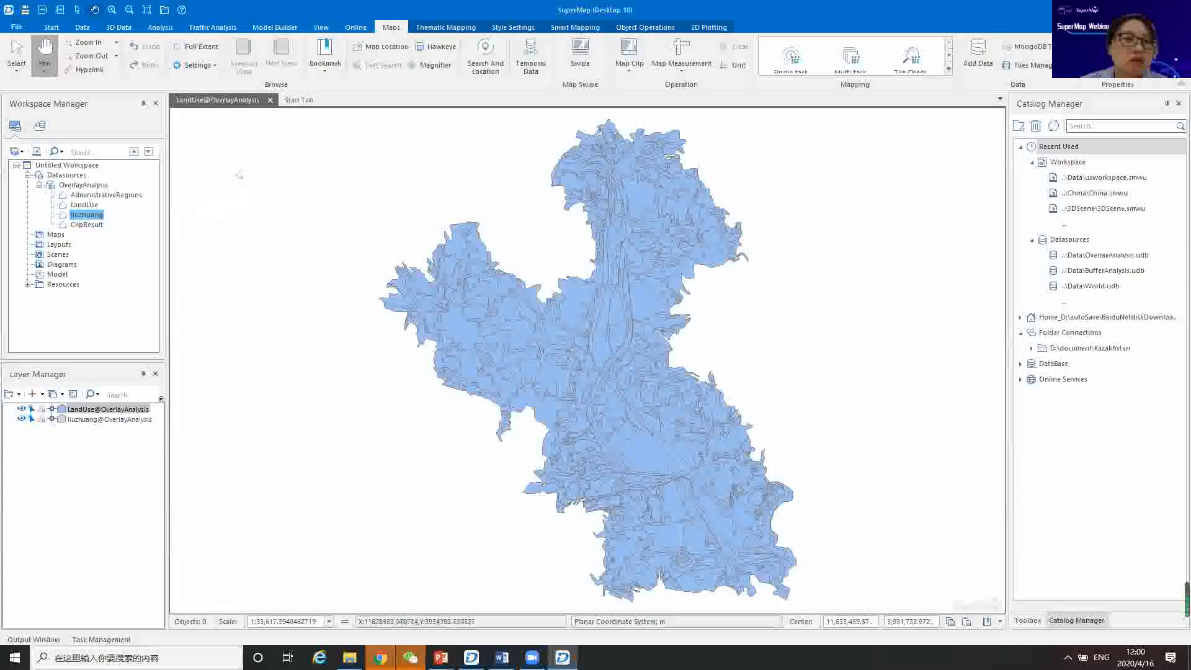
# Set up an Intersect overlay analysis with LandUse as the source dataset and liuzhuang as the overlay dataset.
pyautogui.click(159, 28)
pyautogui.click(134, 52)
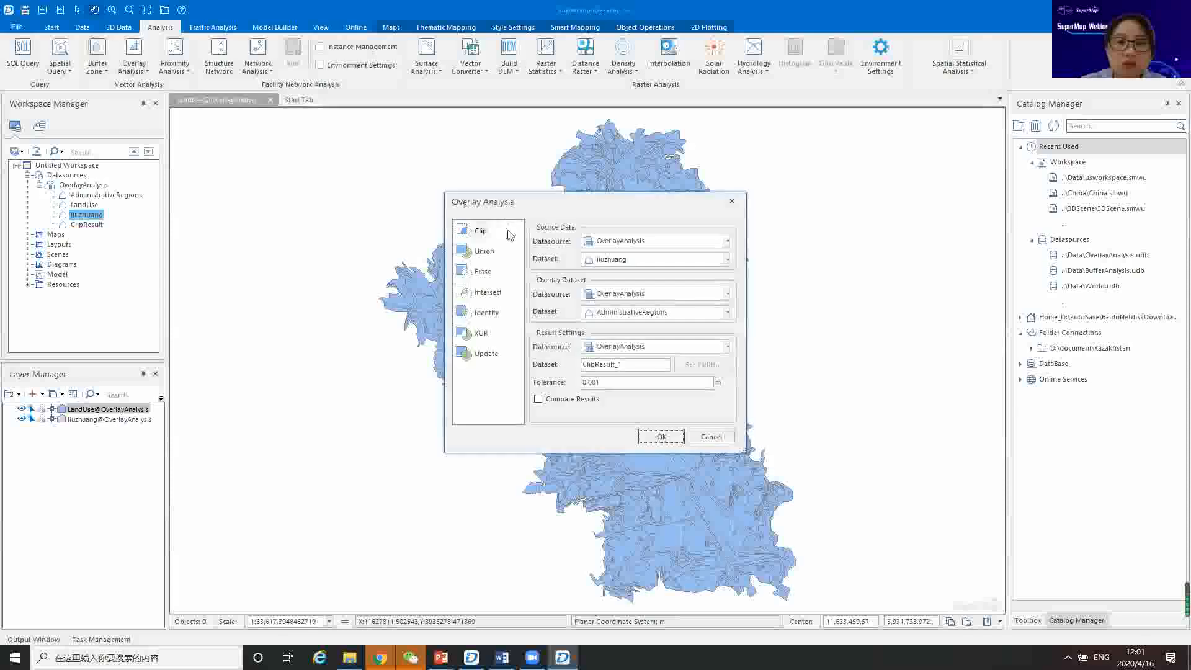
pyautogui.click(490, 293)
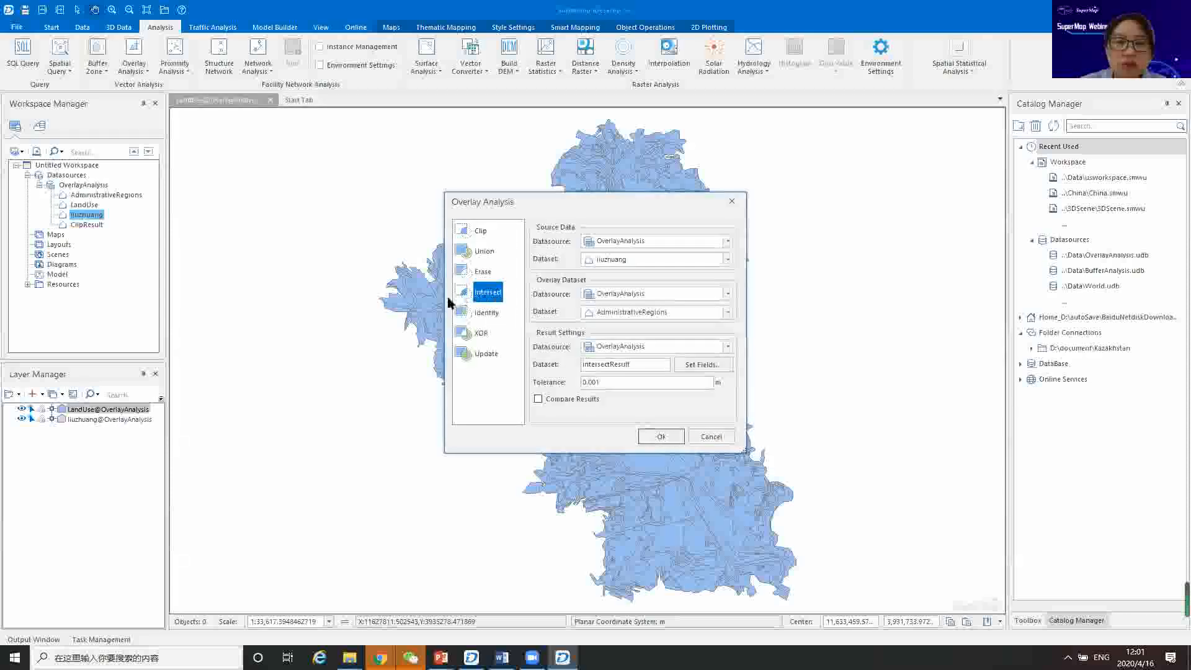
pyautogui.click(729, 261)
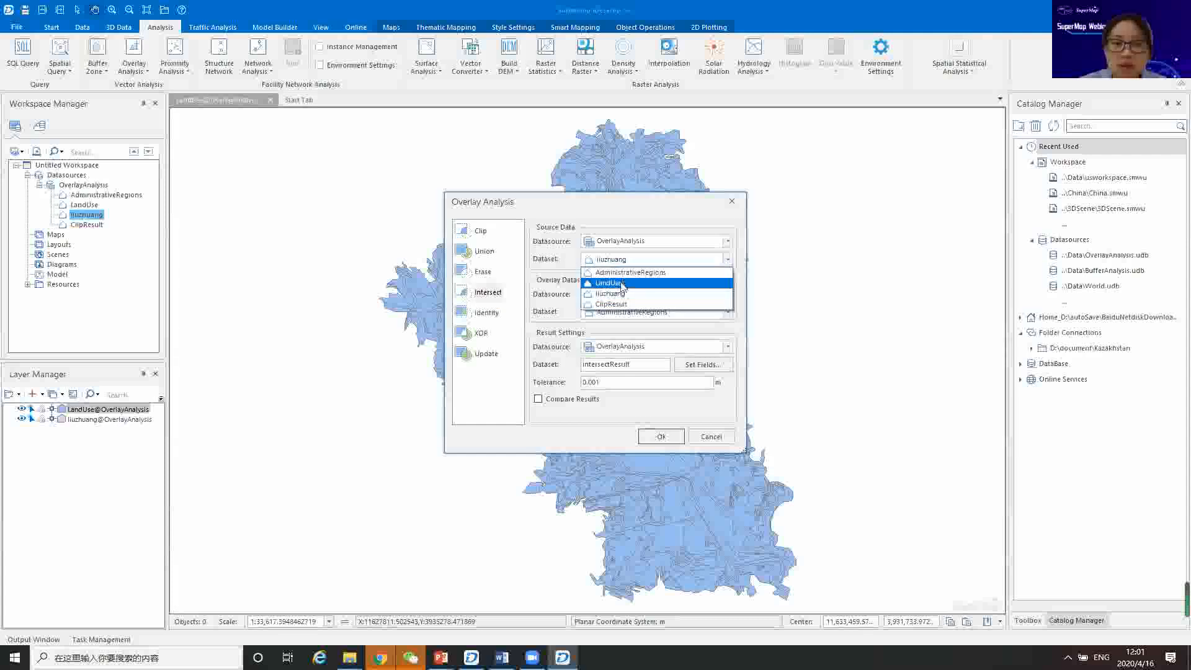
pyautogui.click(619, 284)
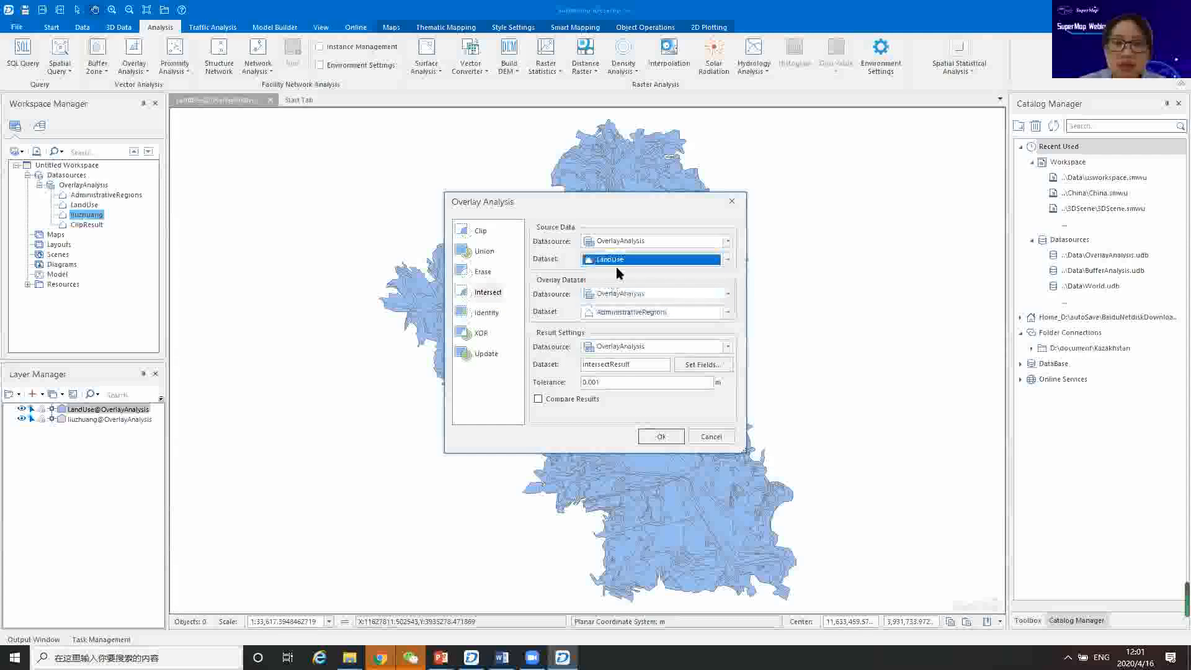
pyautogui.click(724, 314)
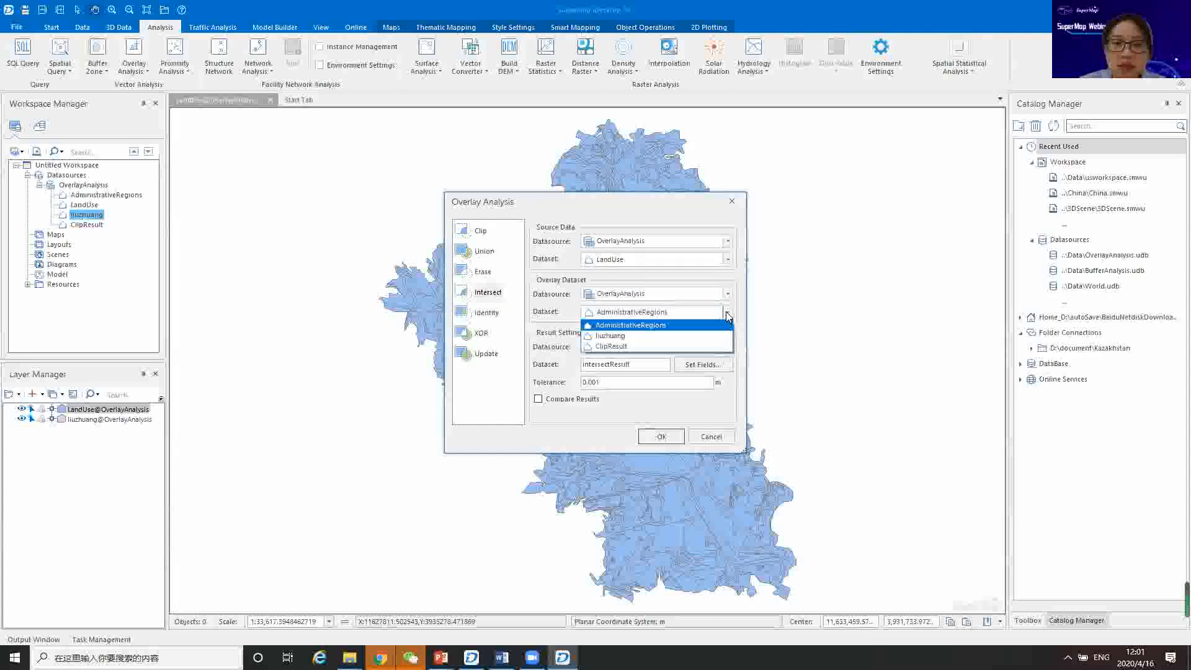
pyautogui.click(601, 335)
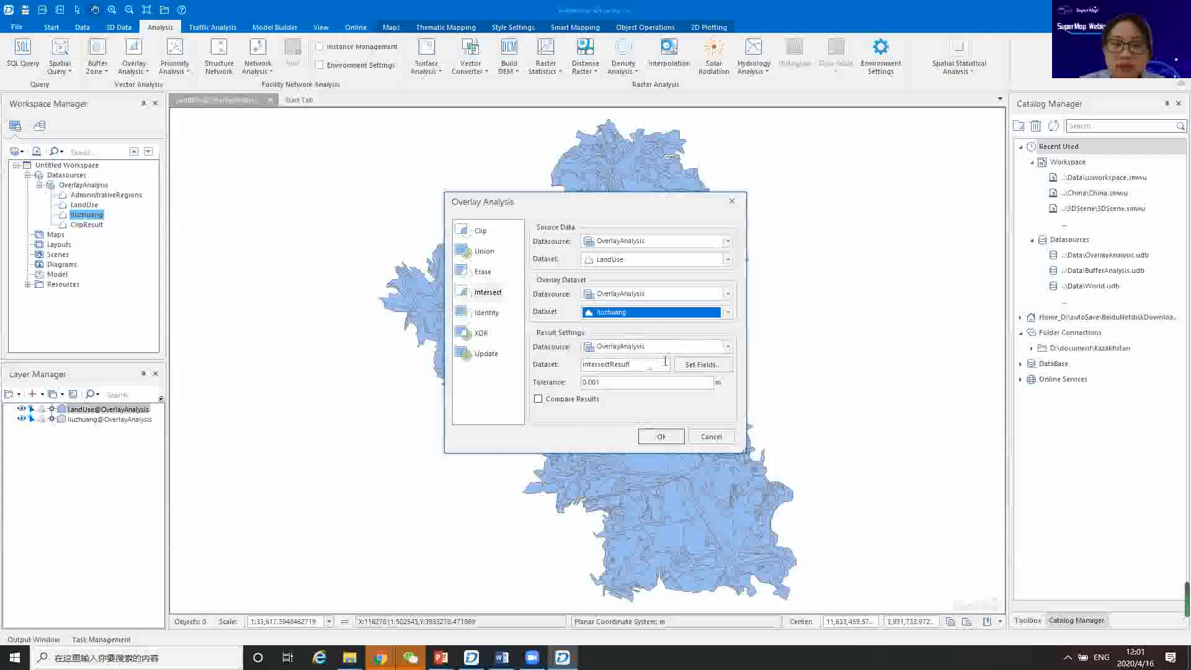
# Keep source fields TBBH, DLBM, DLMC_EN, TBMJ and DLMC and overlay fields XZQDM and XZQMC in the intersect result.
pyautogui.click(696, 370)
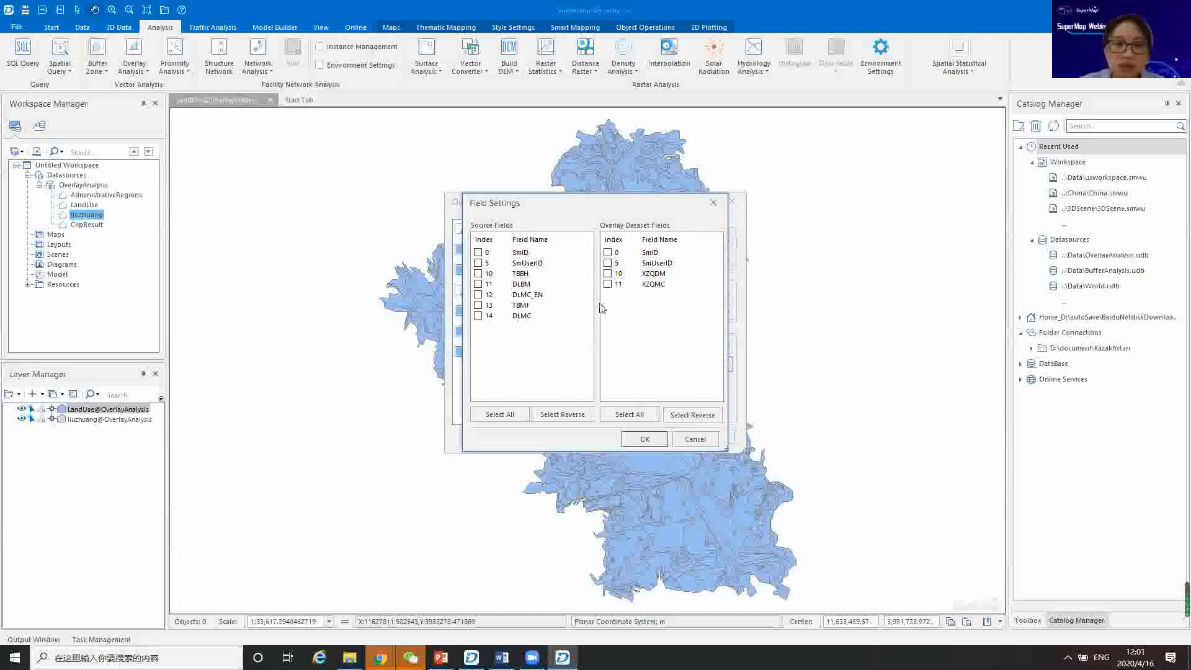
pyautogui.click(478, 294)
pyautogui.click(478, 284)
pyautogui.click(477, 273)
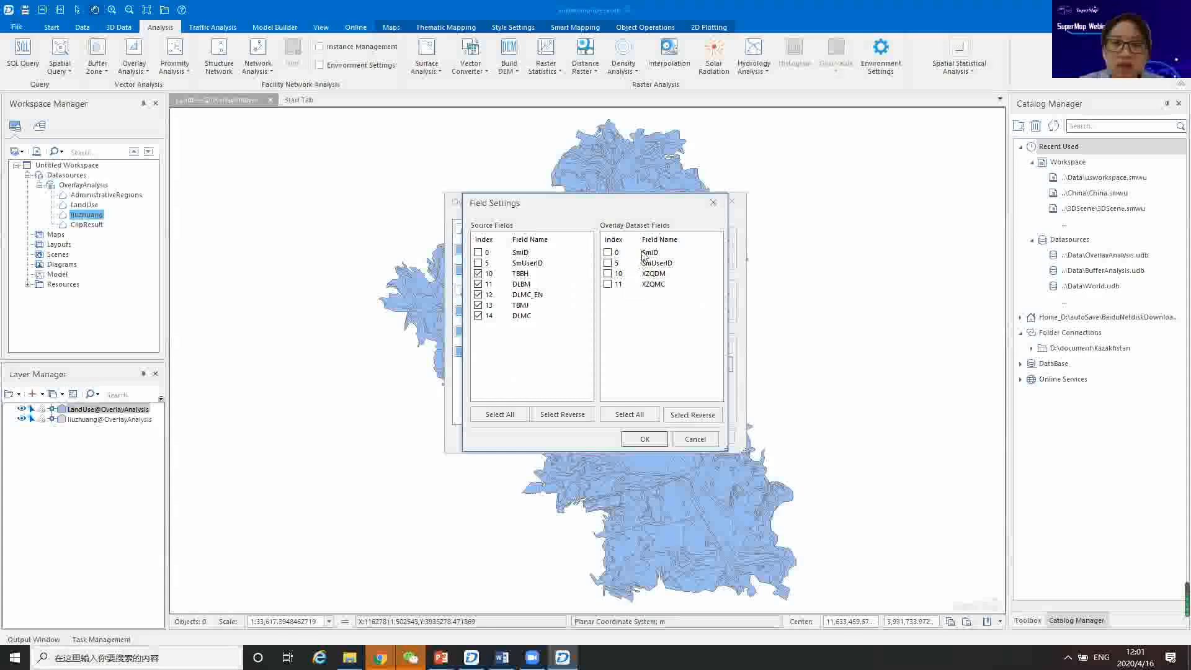
pyautogui.click(605, 284)
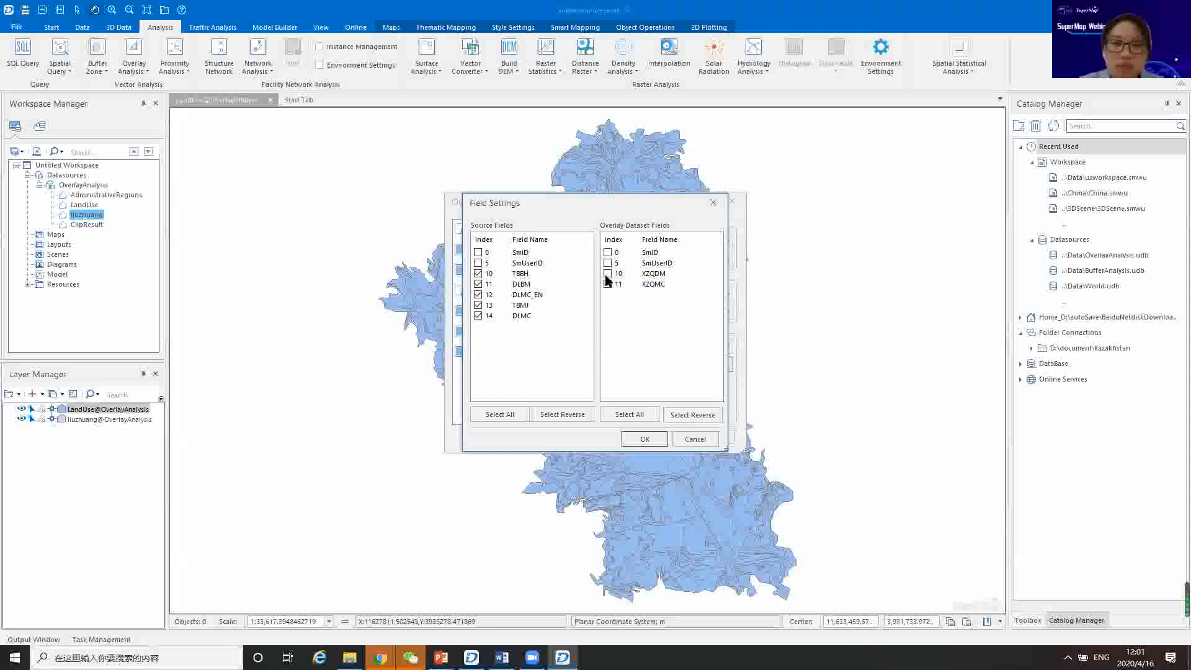
pyautogui.click(643, 441)
# Run the intersection with Compare Results enabled and show the IntersectResult comparison map.
pyautogui.click(538, 399)
pyautogui.click(668, 438)
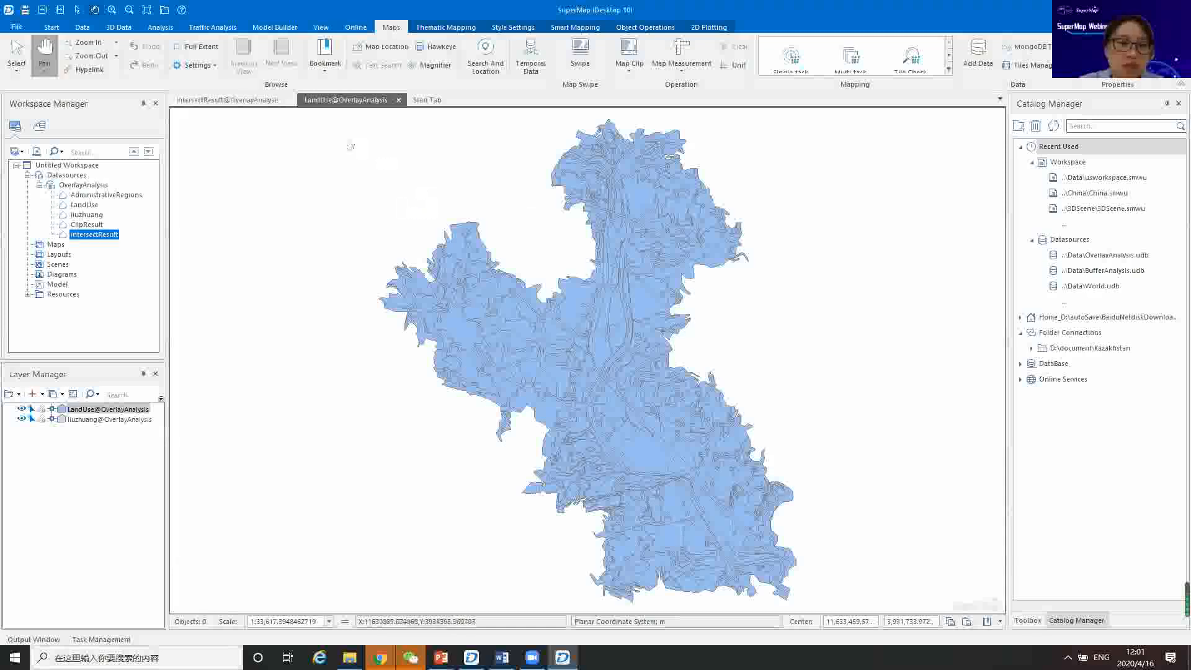
pyautogui.click(227, 101)
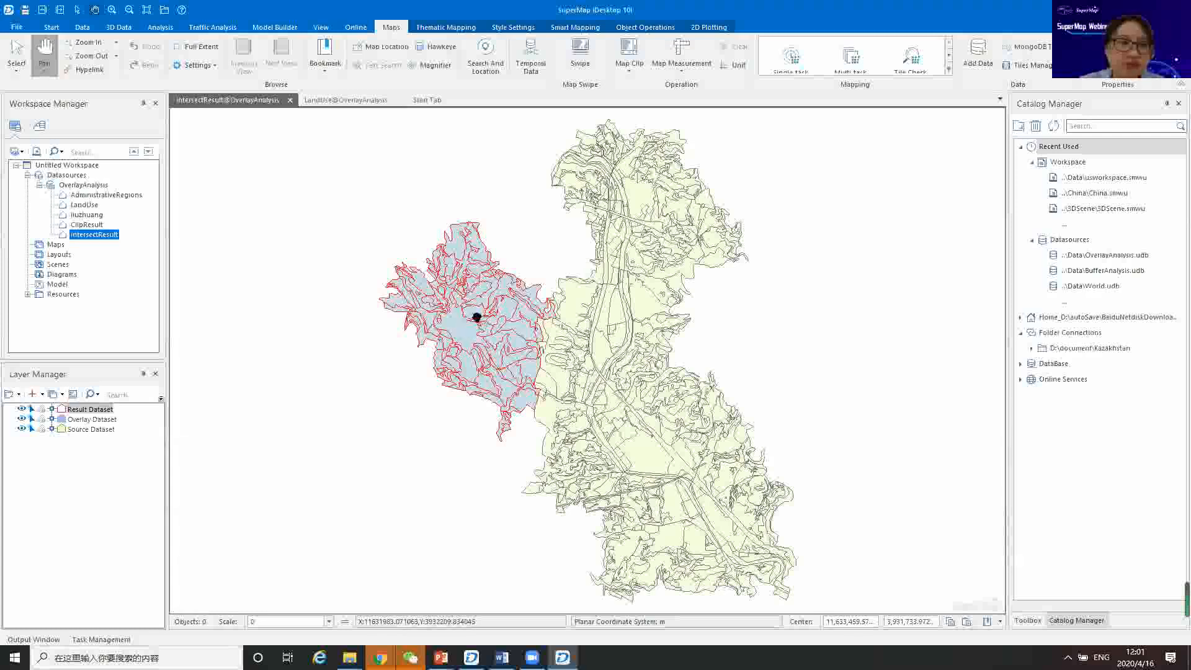
# Browse the attribute tables of IntersectResult and ClipResult to compare their fields.
pyautogui.rightClick(80, 241)
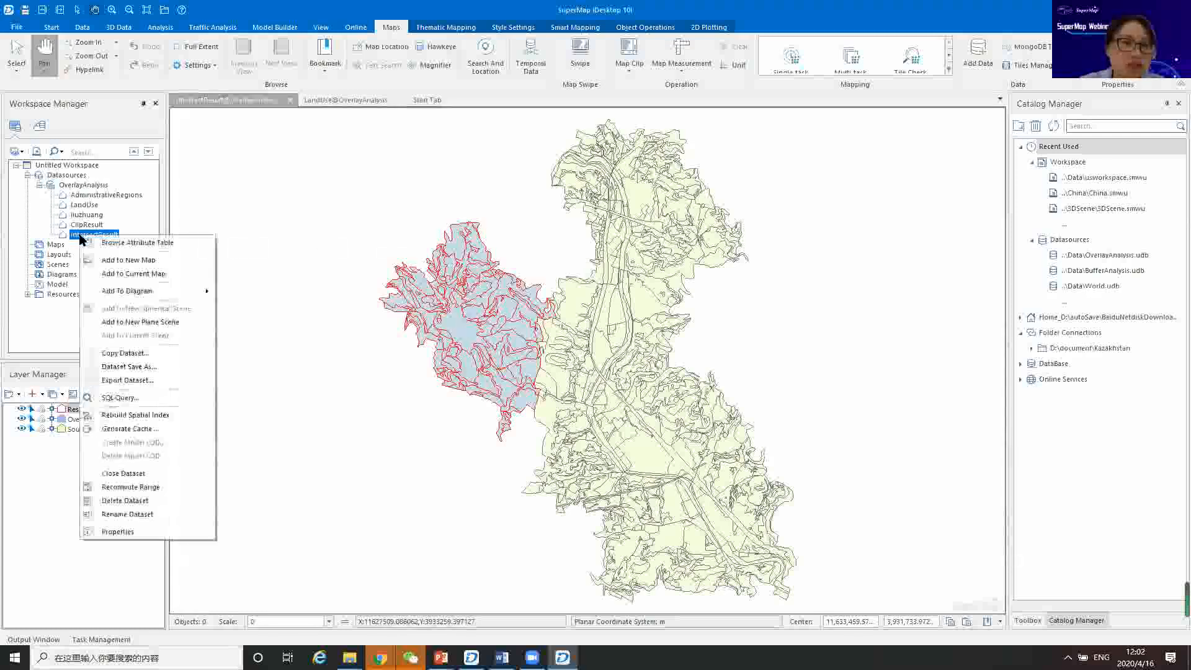
pyautogui.click(133, 244)
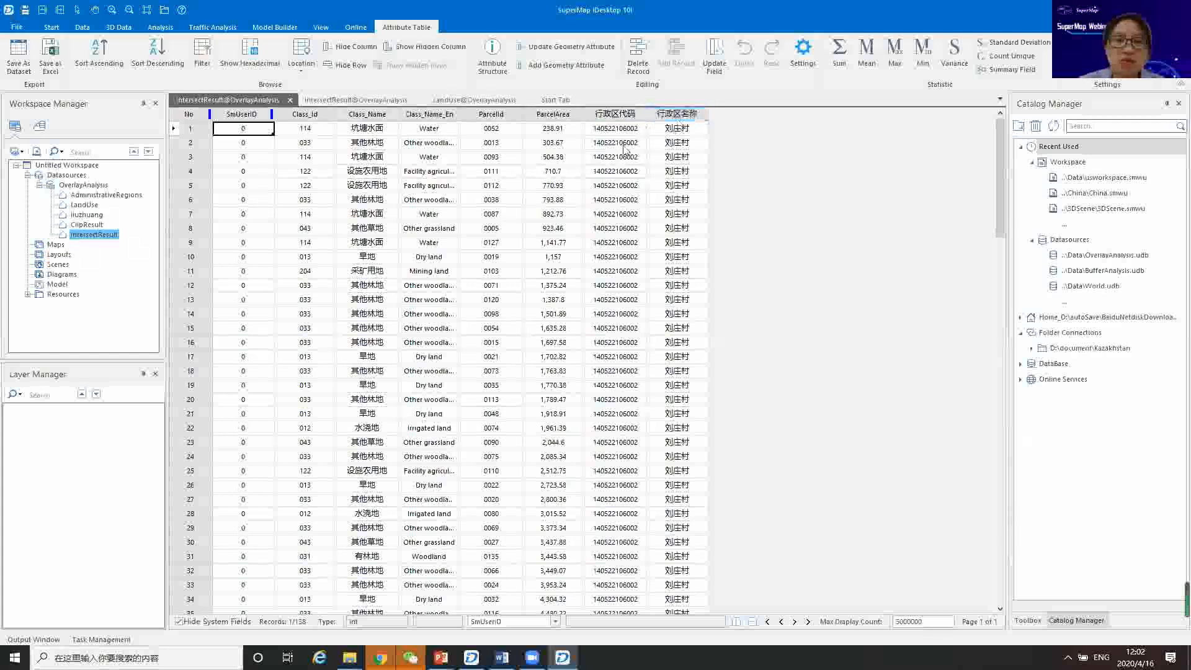
pyautogui.click(87, 224)
pyautogui.rightClick(88, 224)
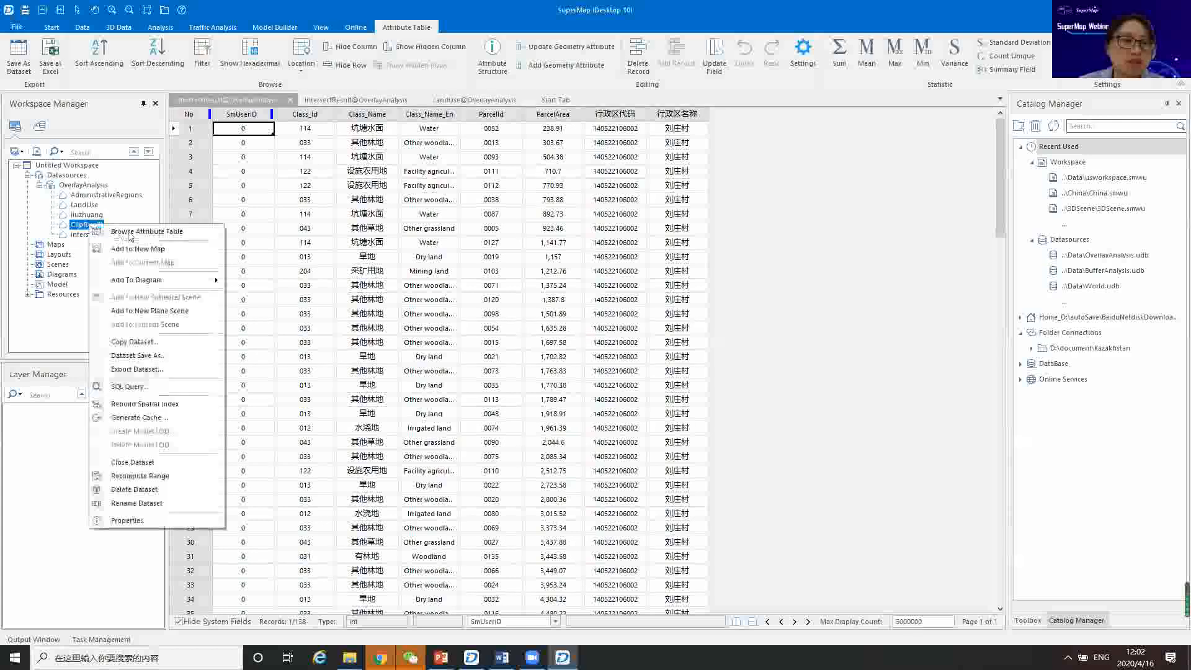
pyautogui.click(133, 231)
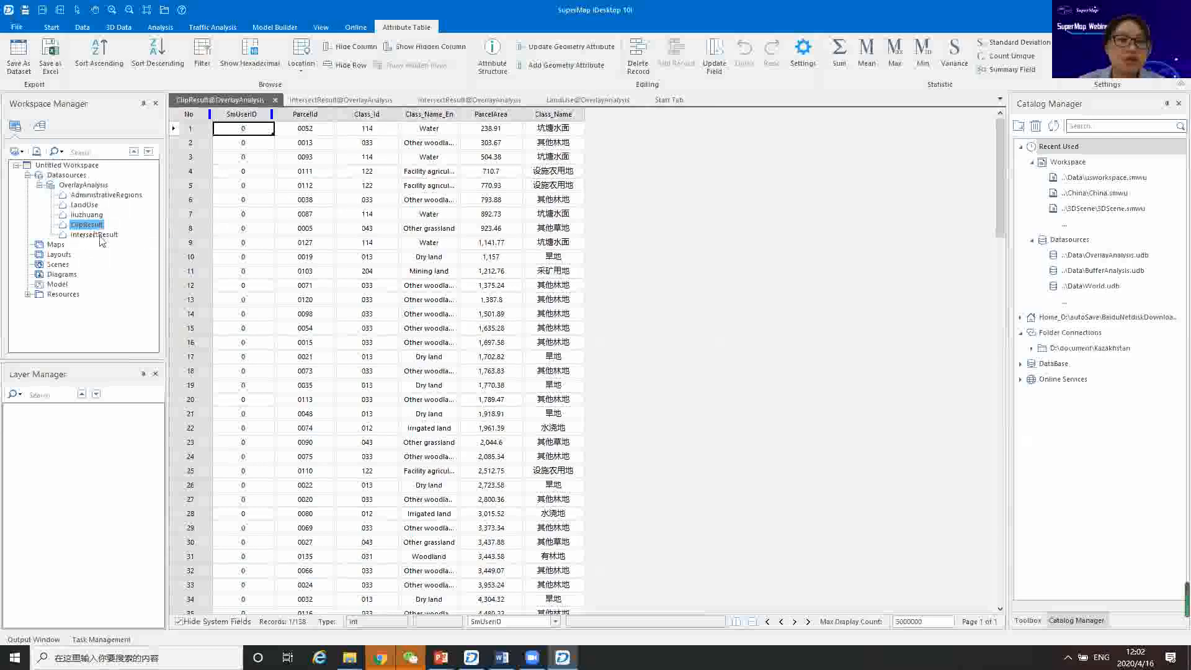
# Review the available overlay operations in the Overlay Analysis dialog, then close it without running anything.
pyautogui.click(160, 26)
pyautogui.click(133, 53)
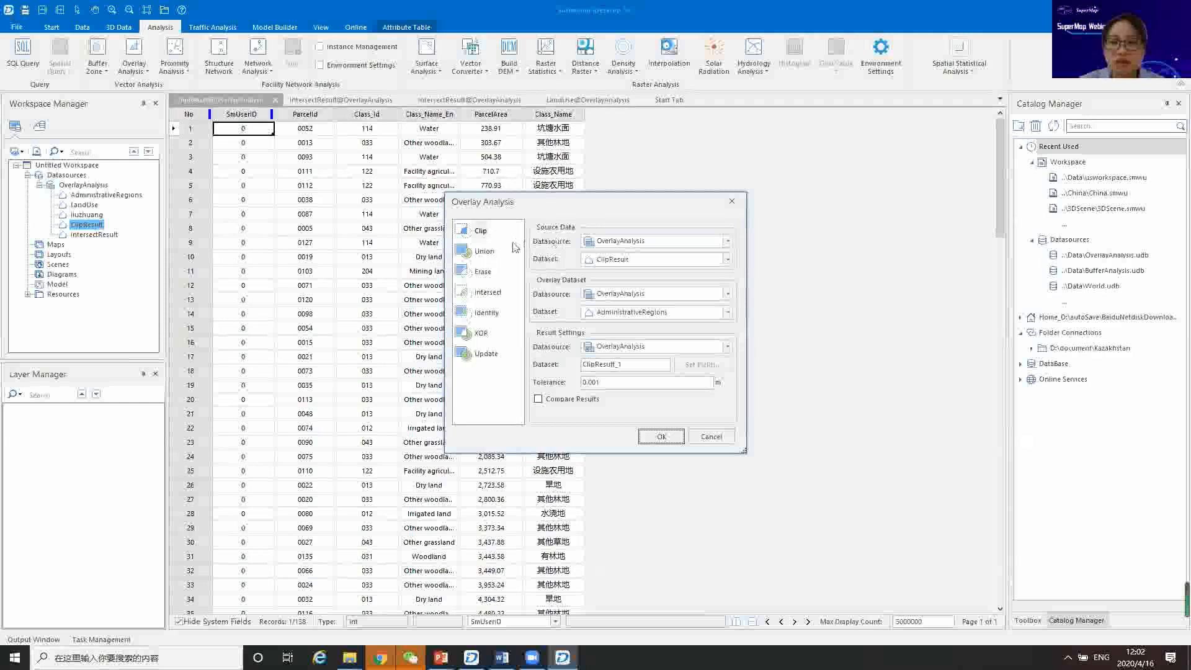
pyautogui.click(732, 201)
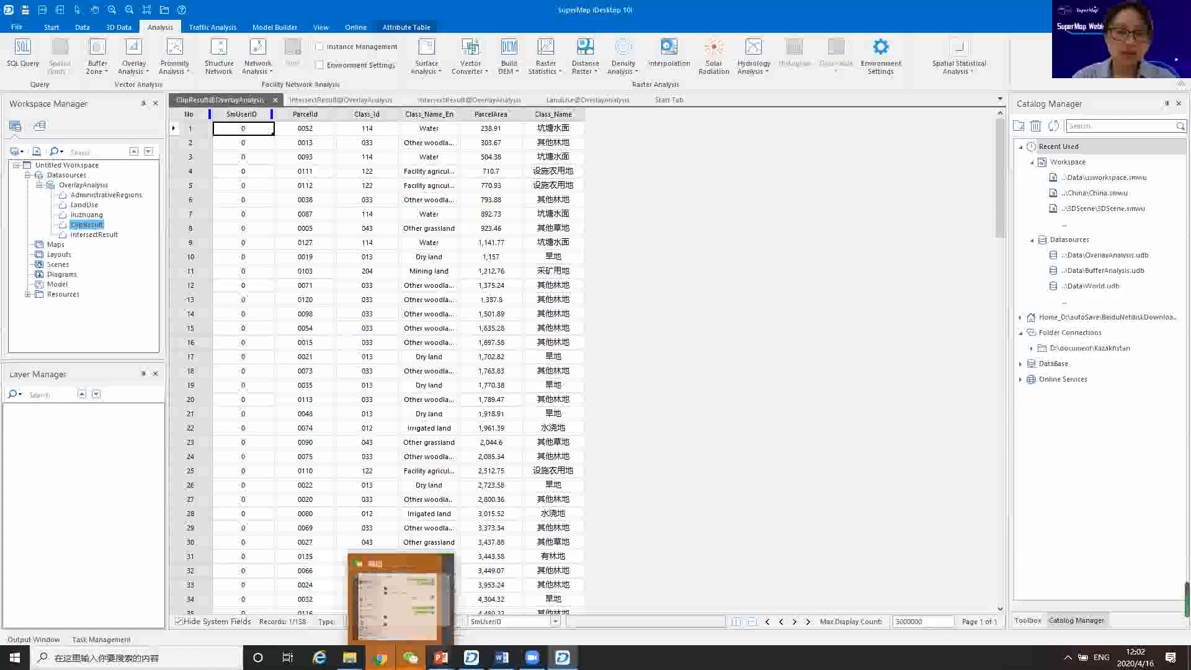
# Switch to the Data folder window in File Explorer and go up to the 0-Half day(2D & 3D) folder.
pyautogui.moveTo(439, 658)
pyautogui.click(350, 658)
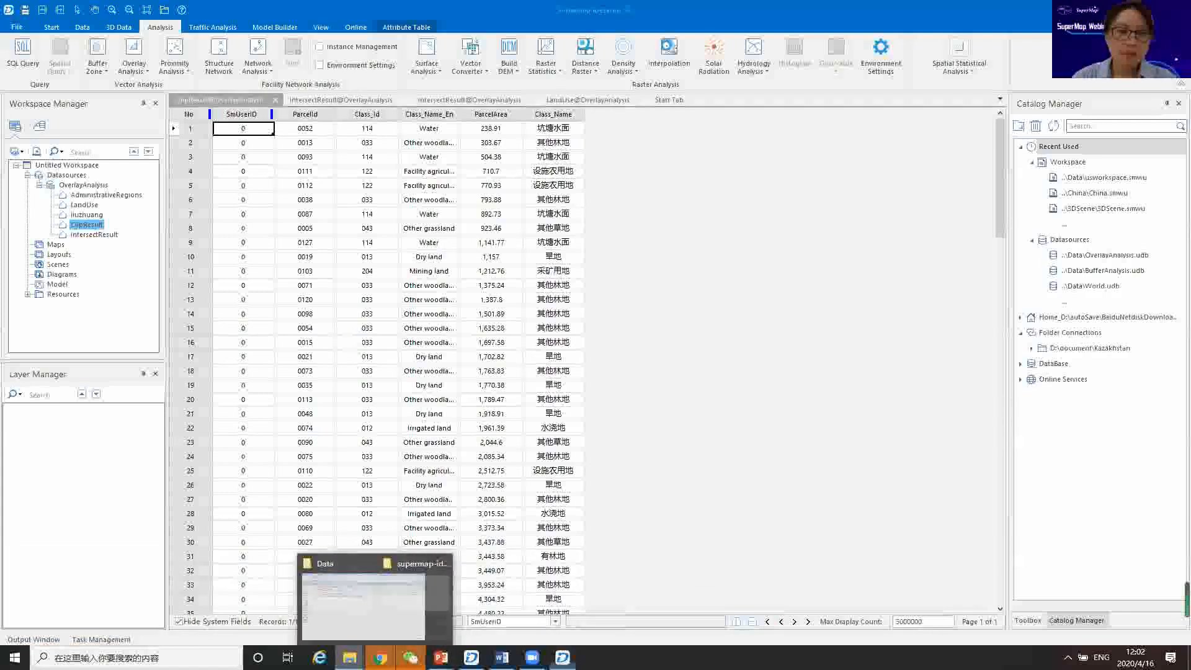
pyautogui.click(410, 614)
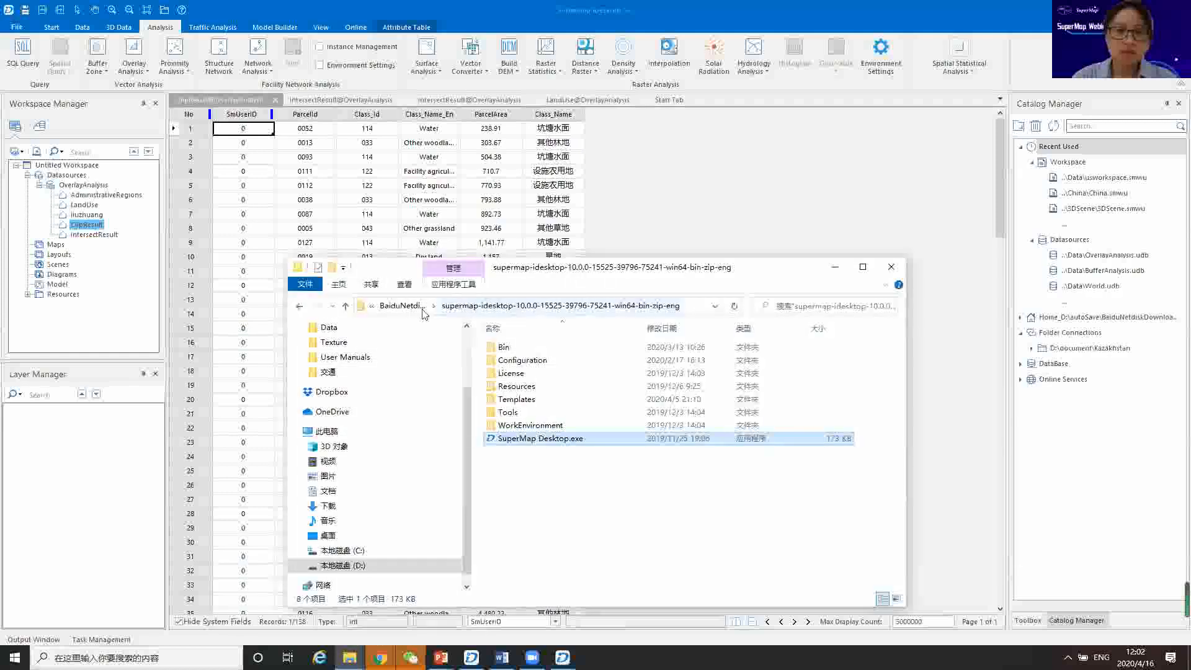
pyautogui.moveTo(350, 657)
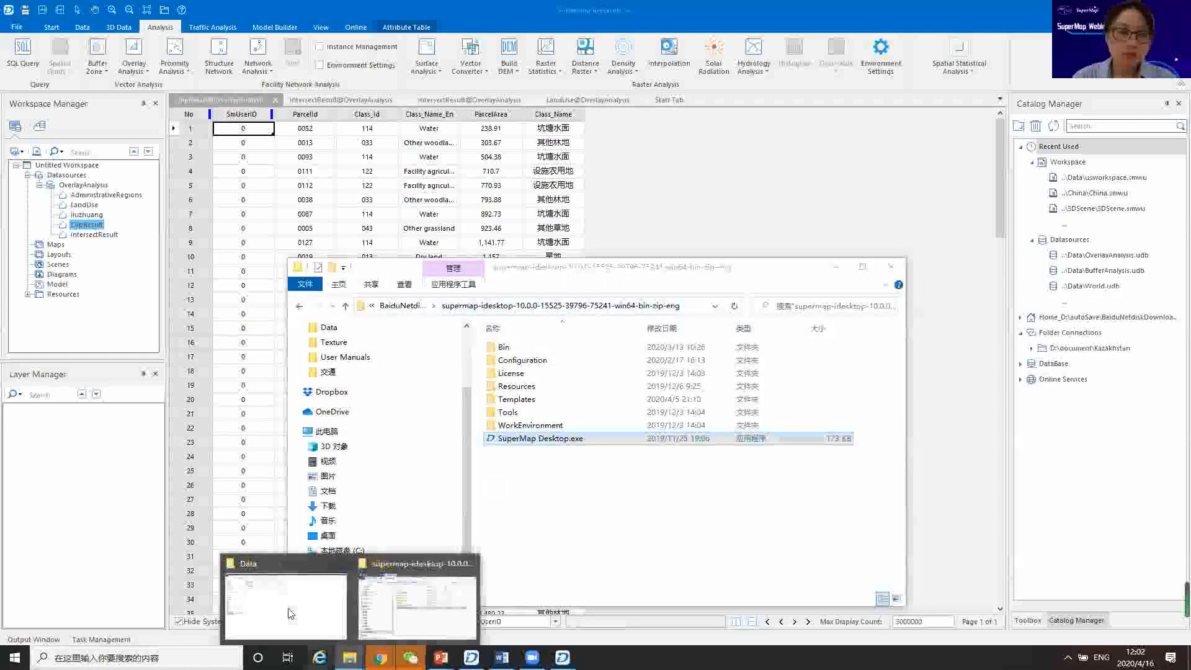
pyautogui.click(273, 611)
pyautogui.click(292, 43)
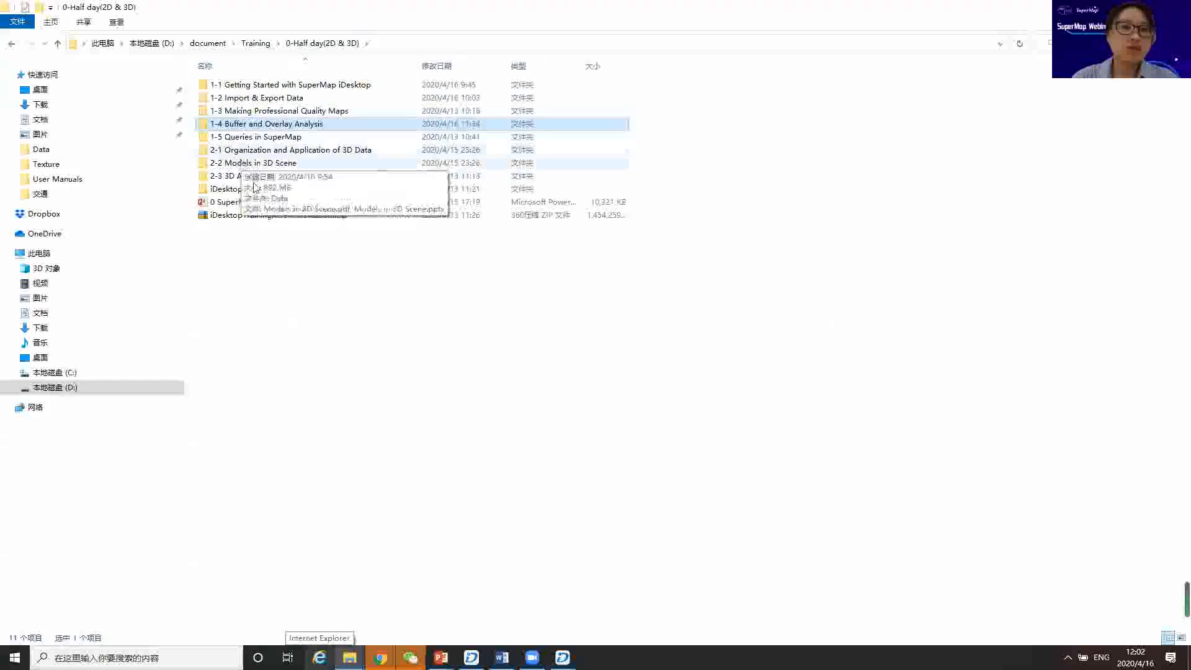
# Open the PowerPoint presentation in the 2-1 Organization and Application of 3D Data folder.
pyautogui.doubleClick(255, 151)
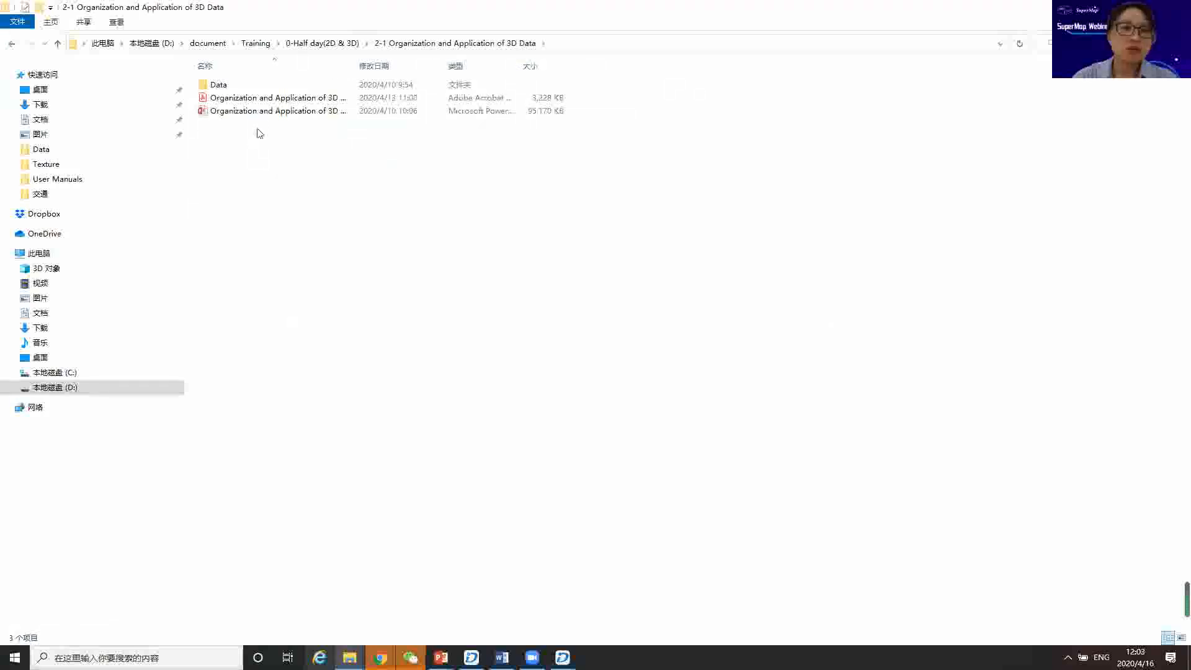
pyautogui.click(265, 113)
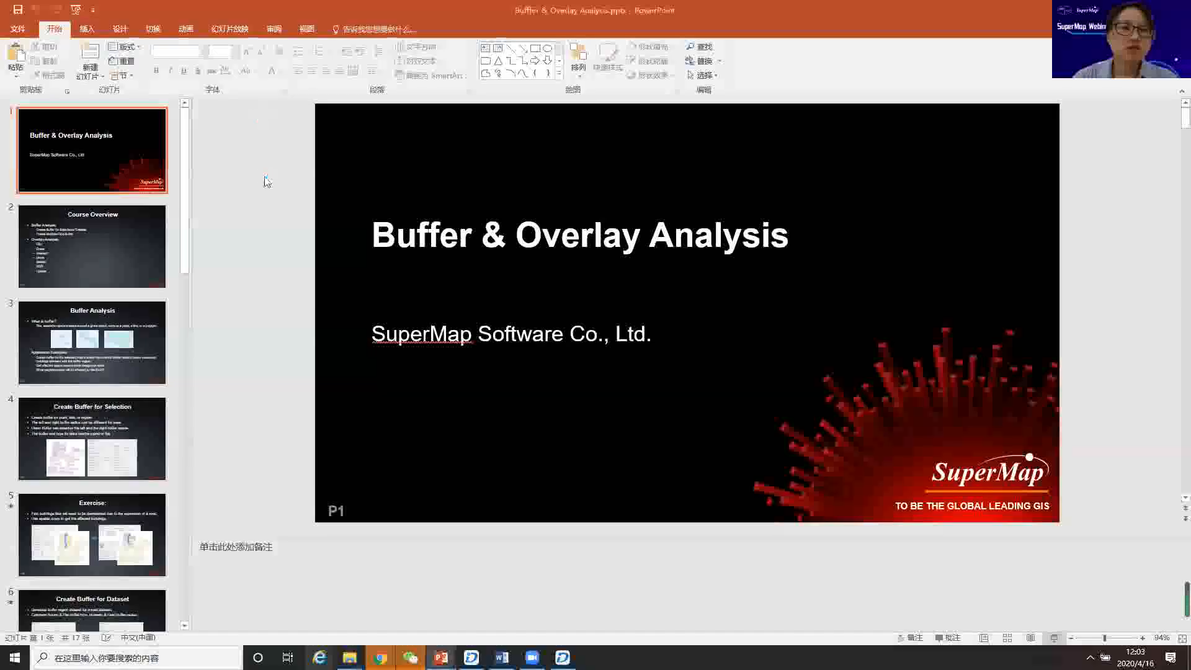
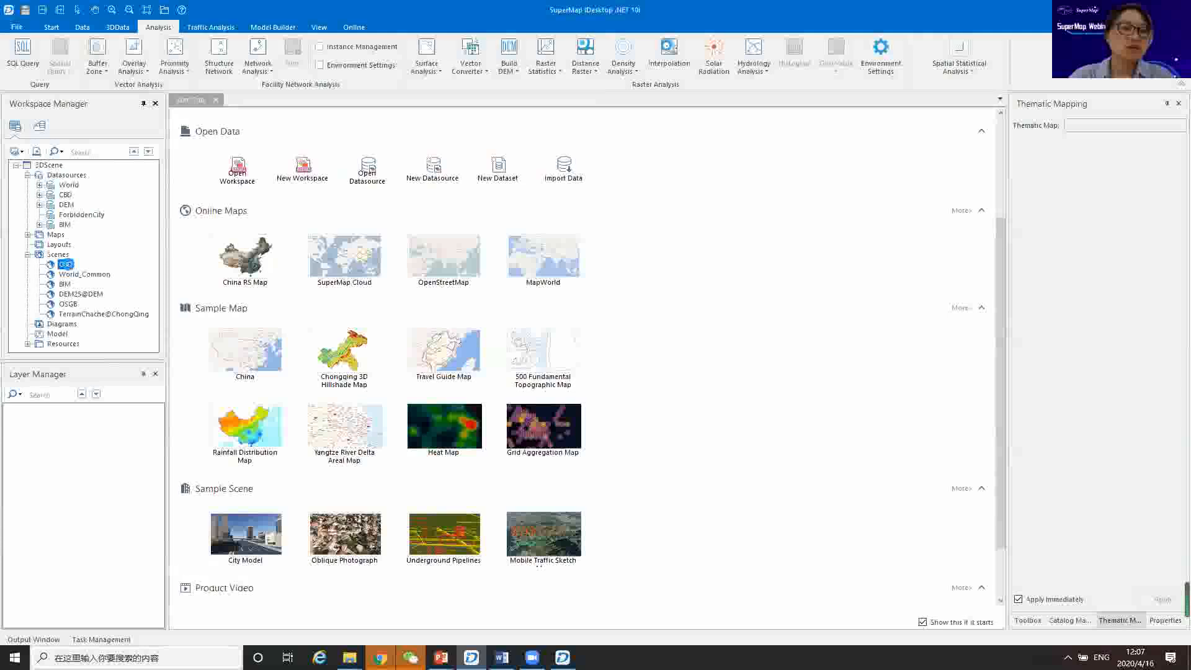
# Open the CBD scene from the 3DScene workspace and look around its park and buildings.
pyautogui.doubleClick(67, 265)
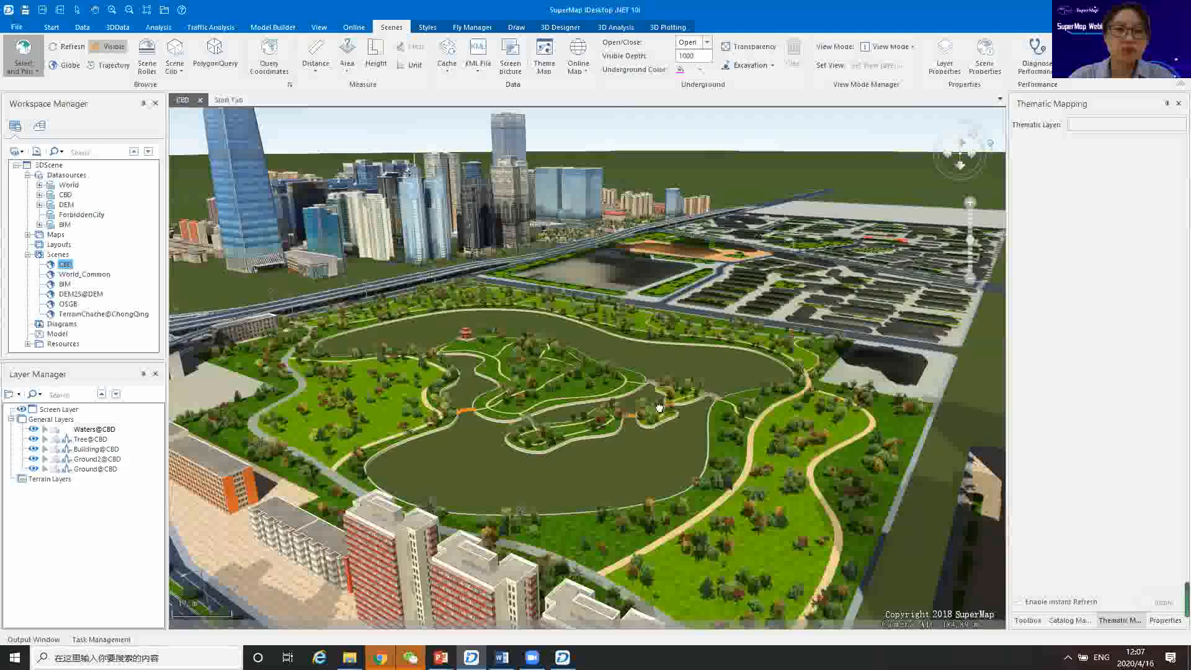
pyautogui.moveTo(607, 396); pyautogui.dragTo(737, 387)
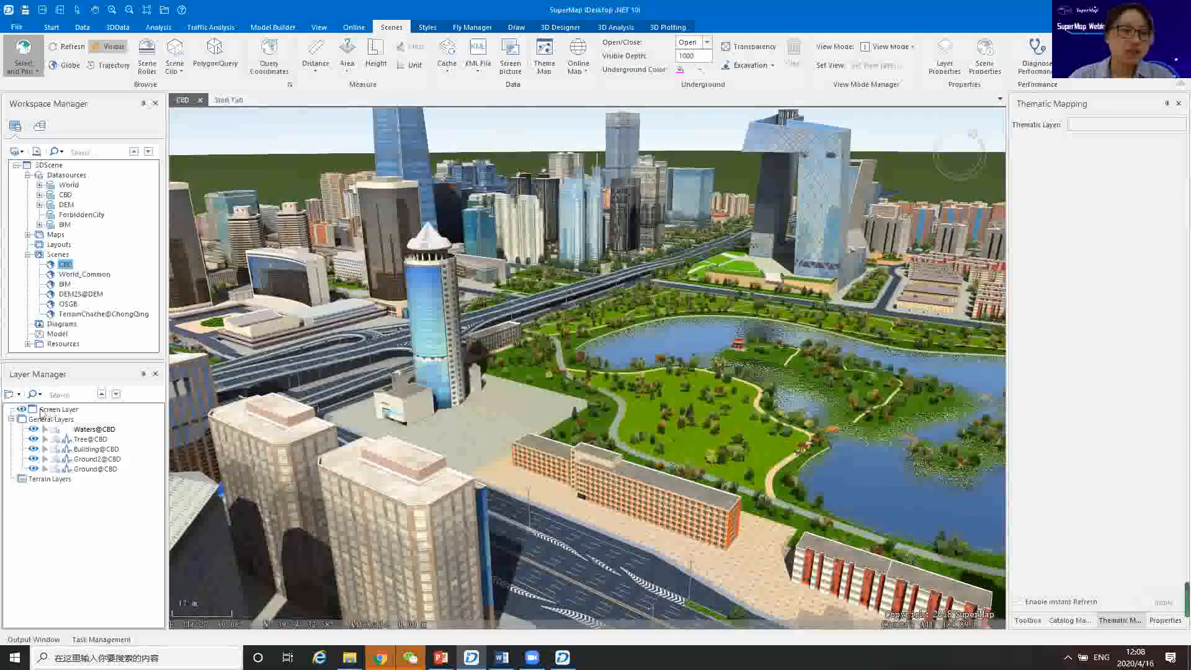
# Add logo.png from the 2-1 lesson's Data folder to the CBD scene as a screen layer picture.
pyautogui.click(130, 430)
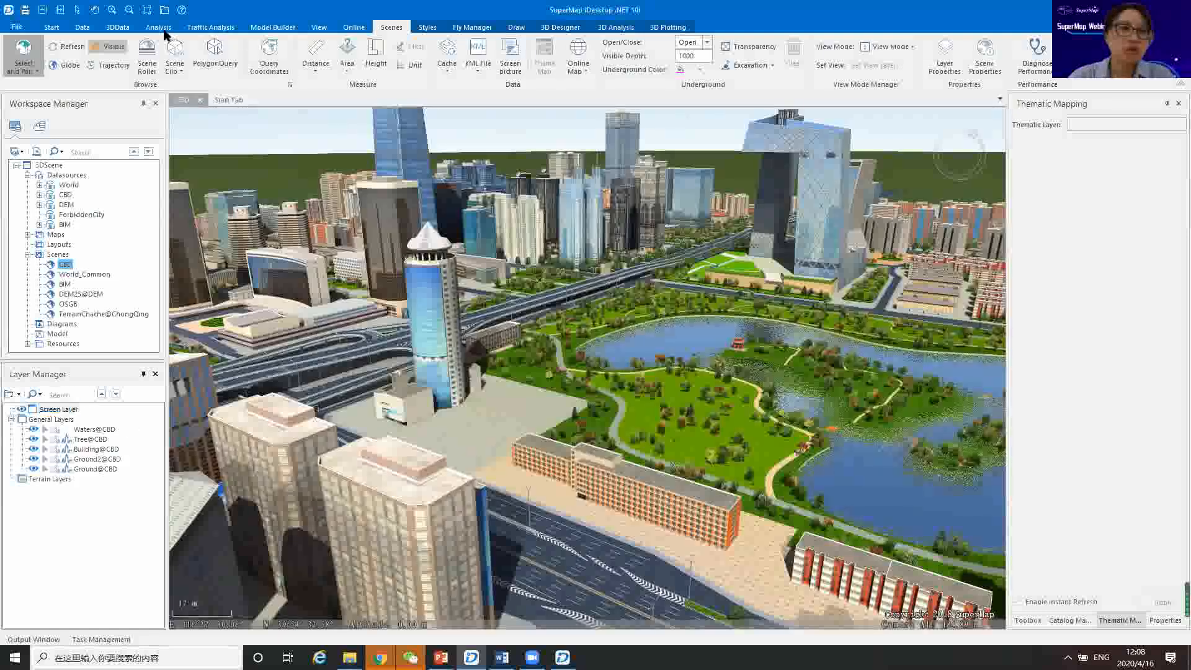
pyautogui.click(151, 37)
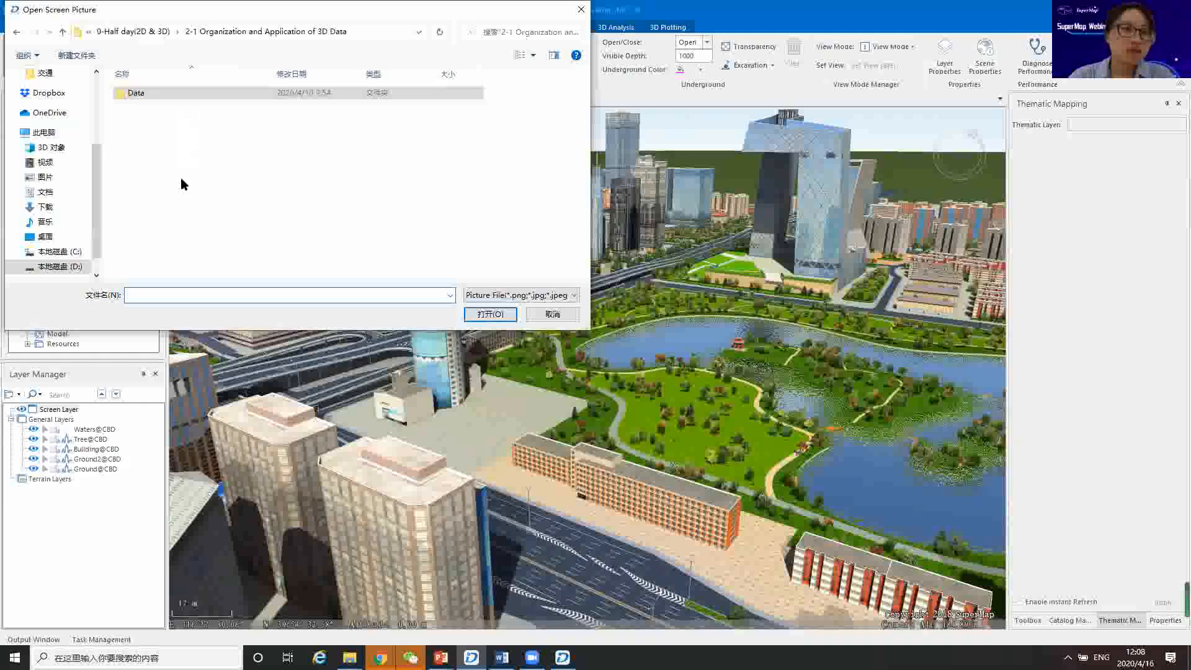
pyautogui.hotkey('alt', 'Up')
pyautogui.click(174, 160)
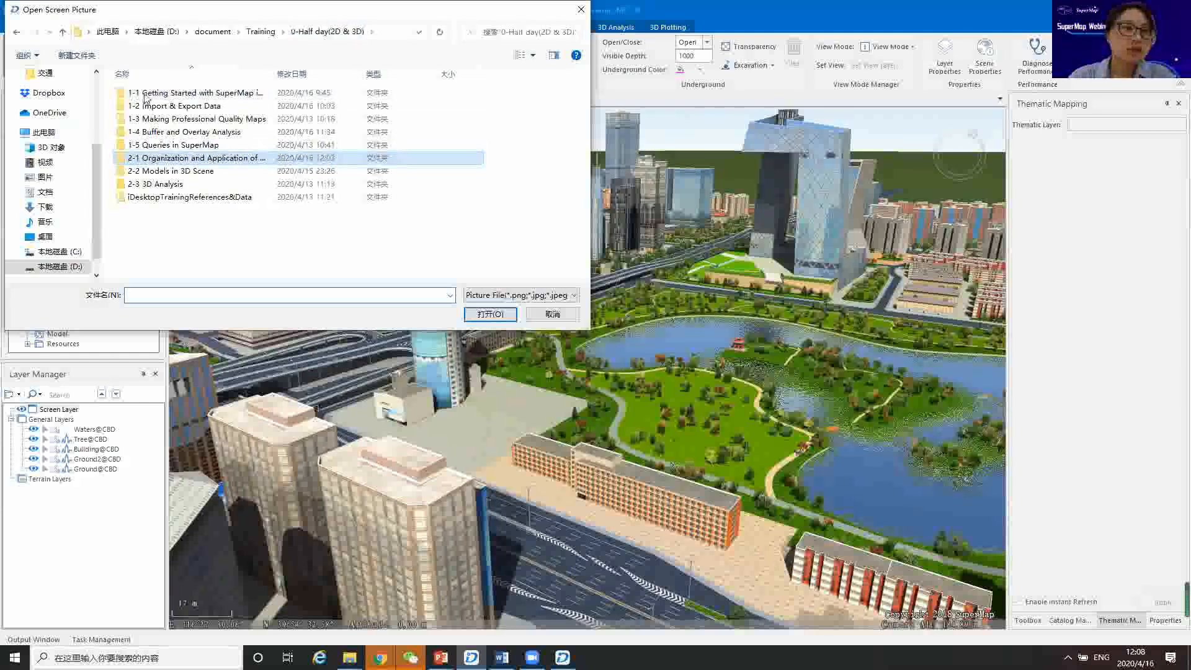
pyautogui.hotkey('alt', 'Right')
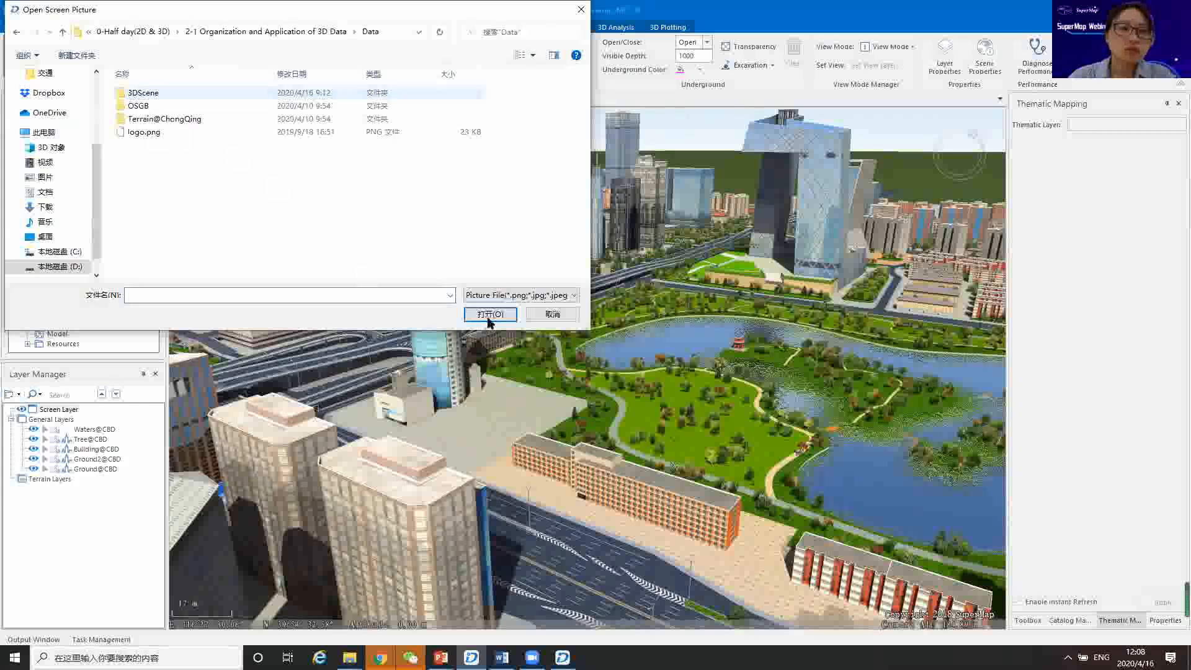
pyautogui.click(149, 132)
pyautogui.click(487, 316)
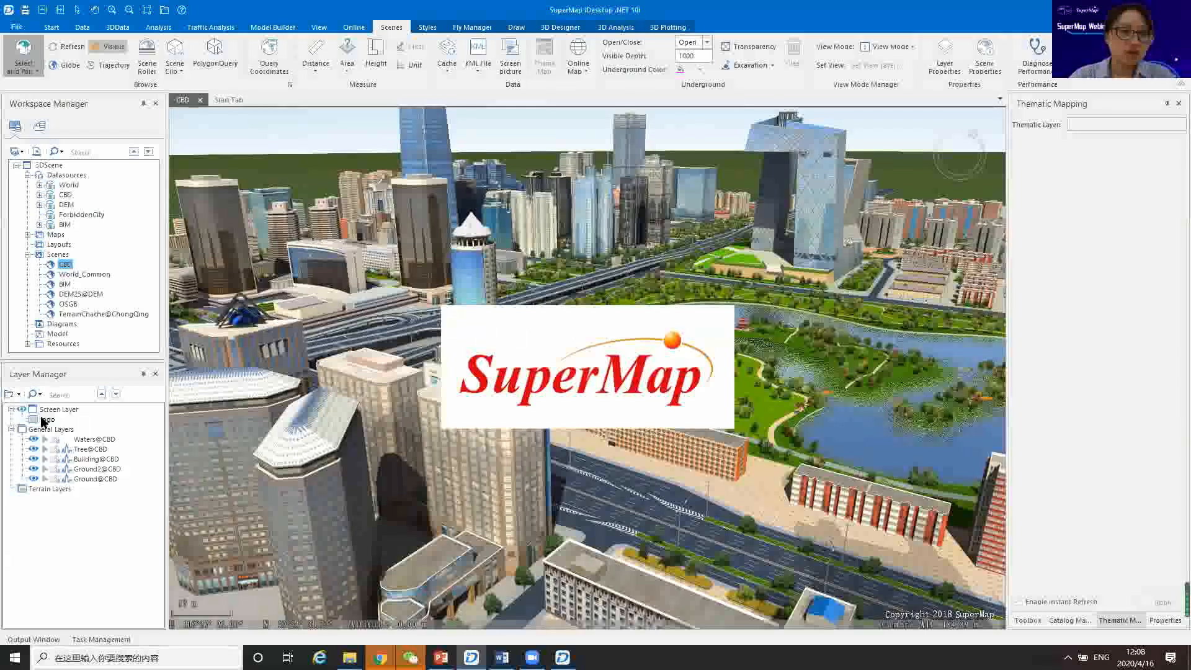
# Edit the logo screen layer, shrinking it and moving it to the scene's upper-left corner, and check it while navigating.
pyautogui.rightClick(46, 420)
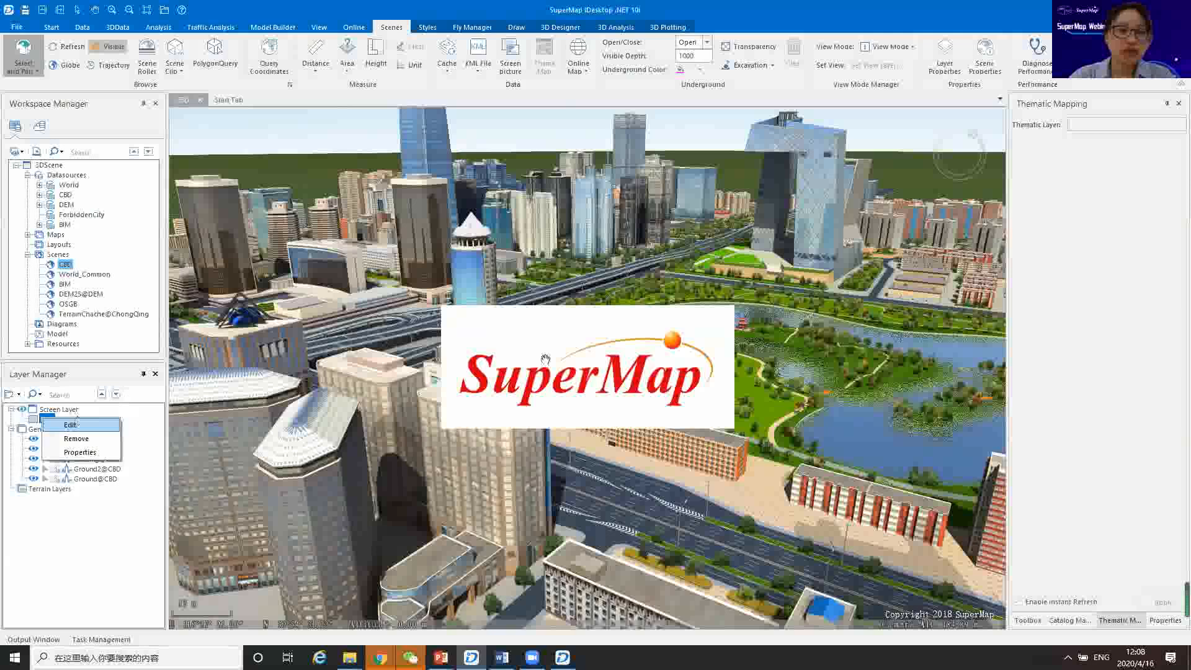
pyautogui.press('Return')
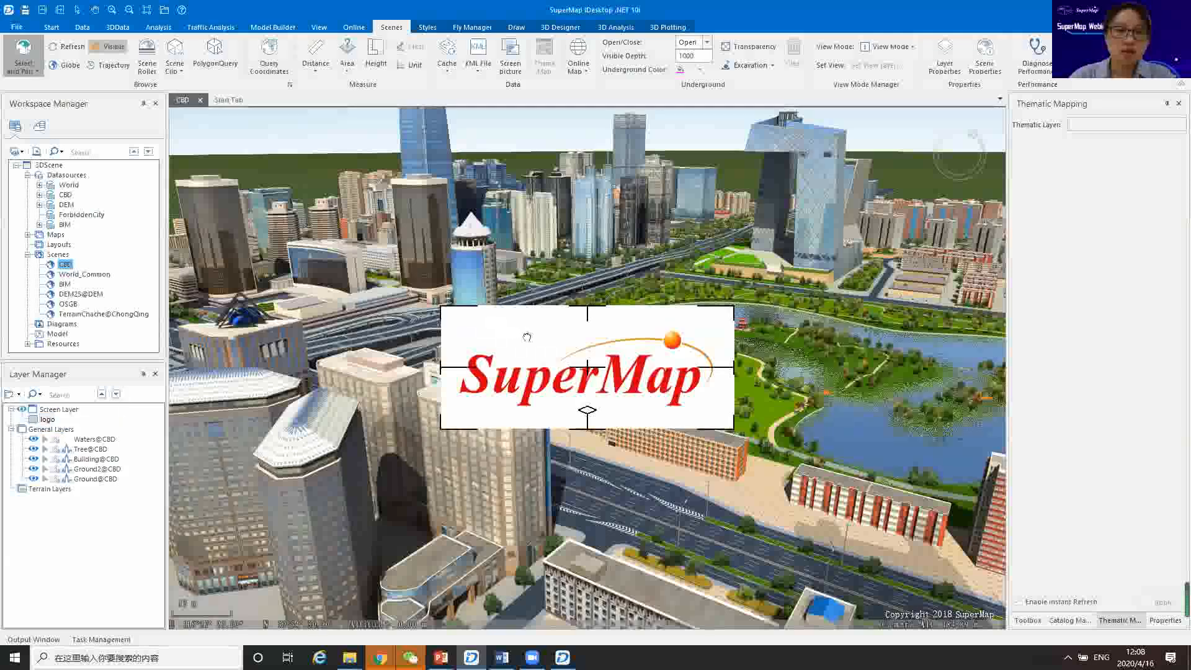
pyautogui.click(589, 368)
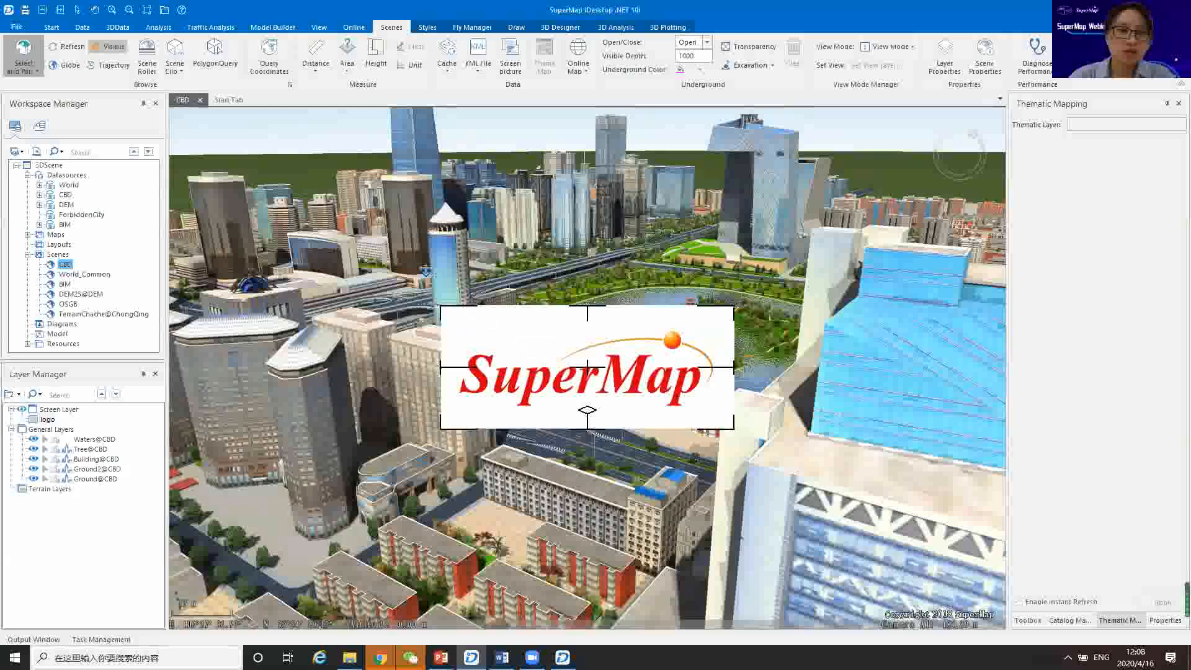
pyautogui.click(338, 198)
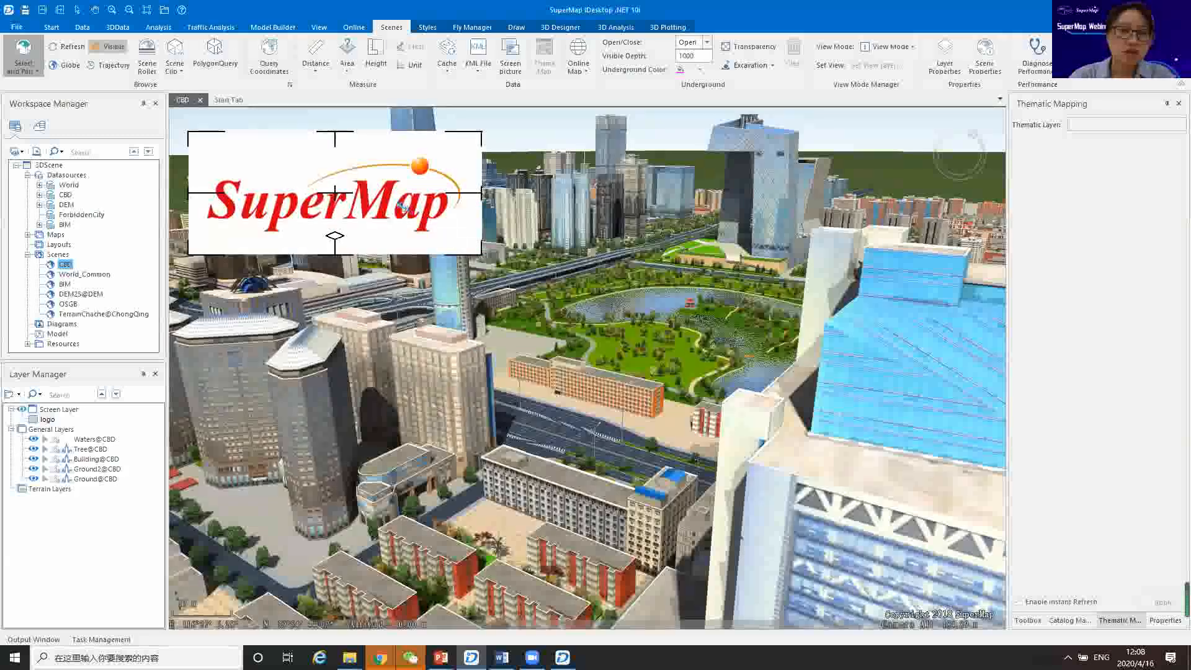
pyautogui.moveTo(335, 194); pyautogui.dragTo(248, 150)
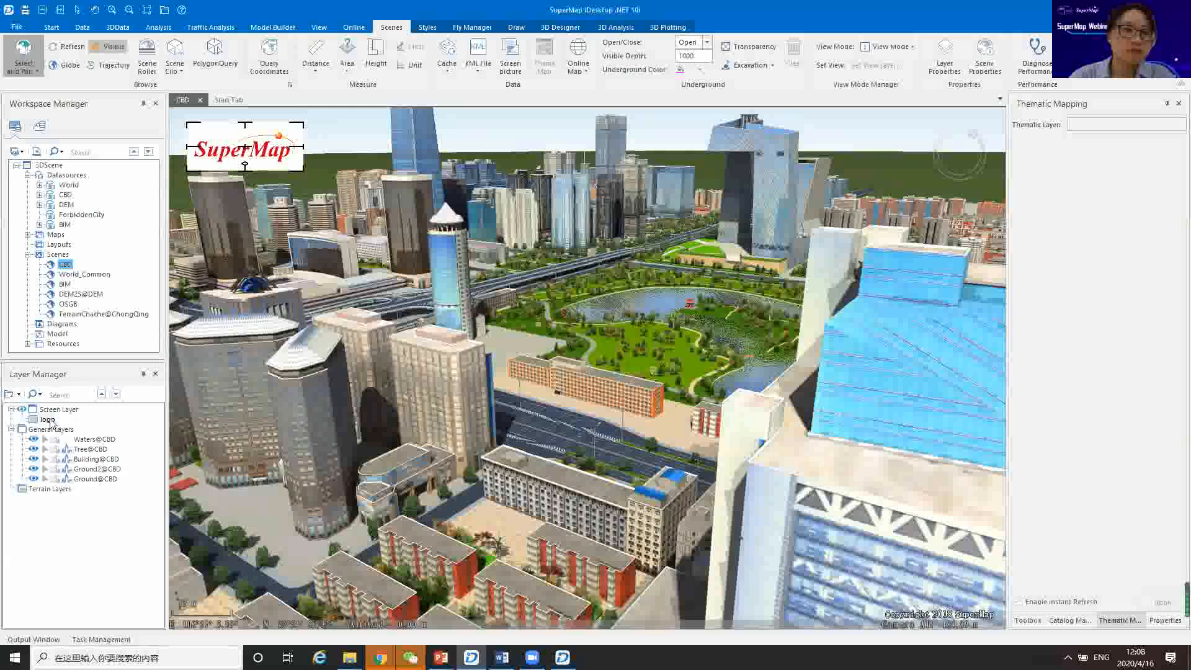
pyautogui.rightClick(50, 420)
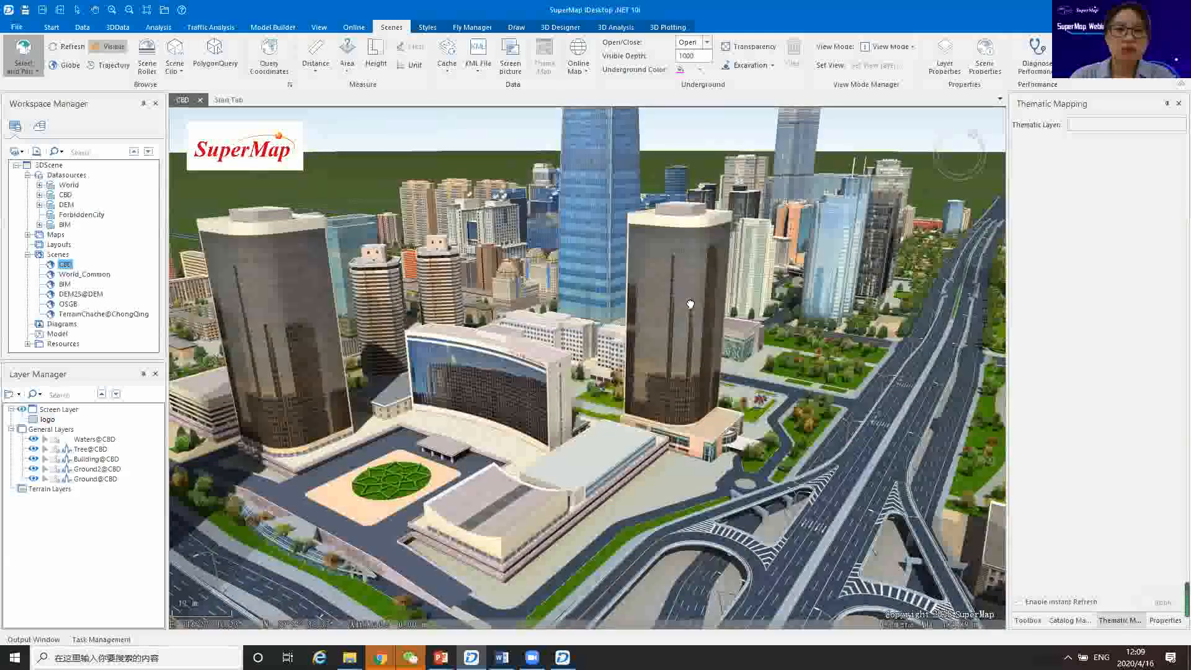
pyautogui.scroll(2, 691, 304)
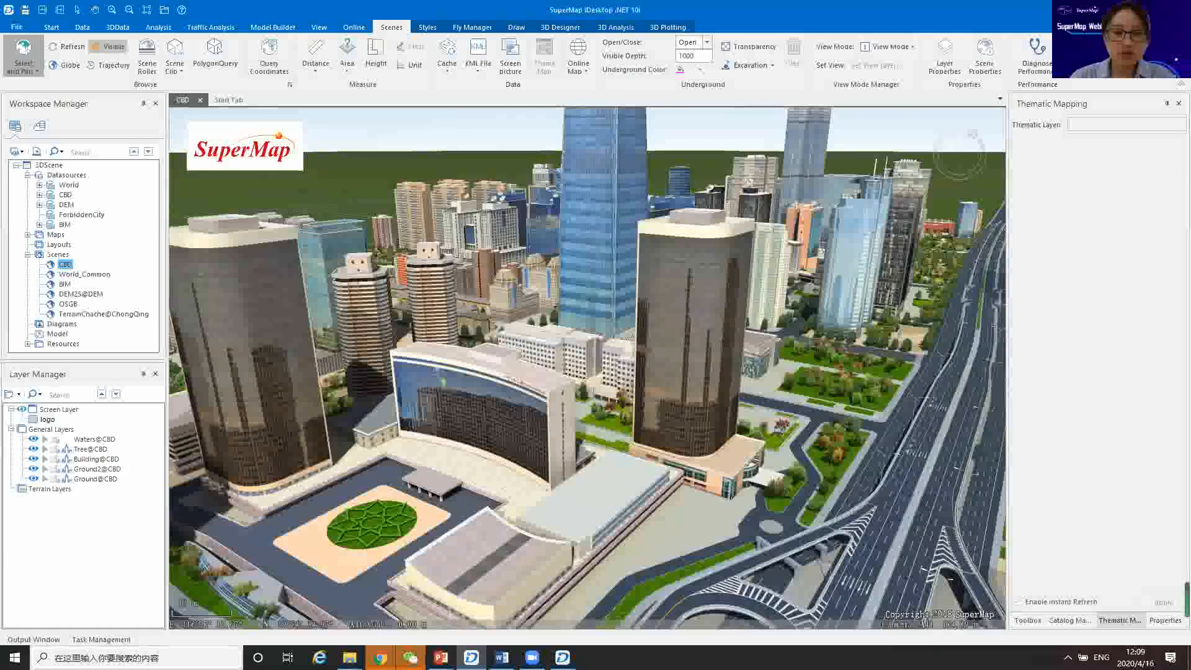
pyautogui.scroll(-1, 734, 588)
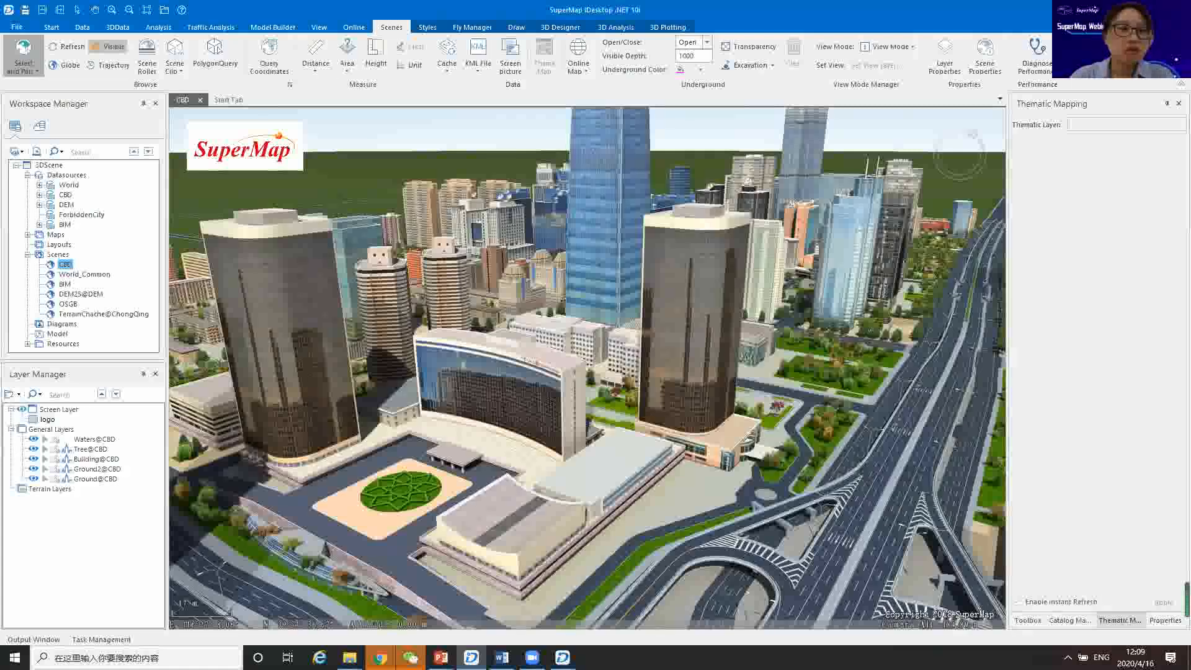
# Switch to the PowerPoint slide show and review the slides on adding screen, general and terrain layers and on 3D flying.
pyautogui.click(442, 657)
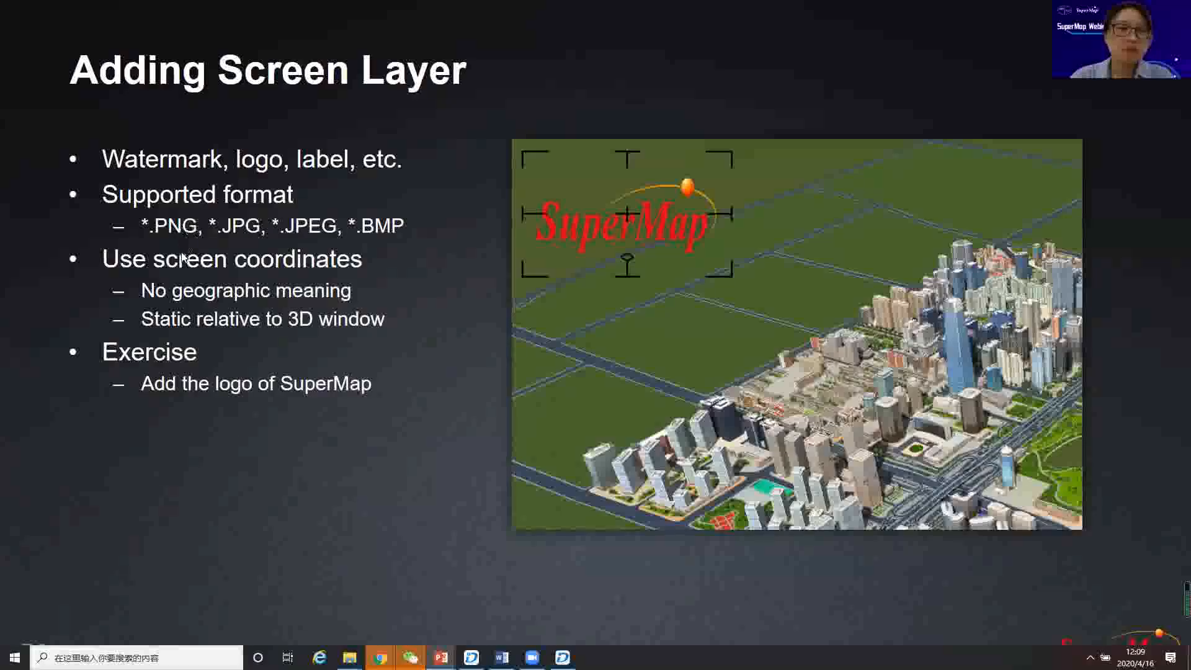
pyautogui.click(182, 256)
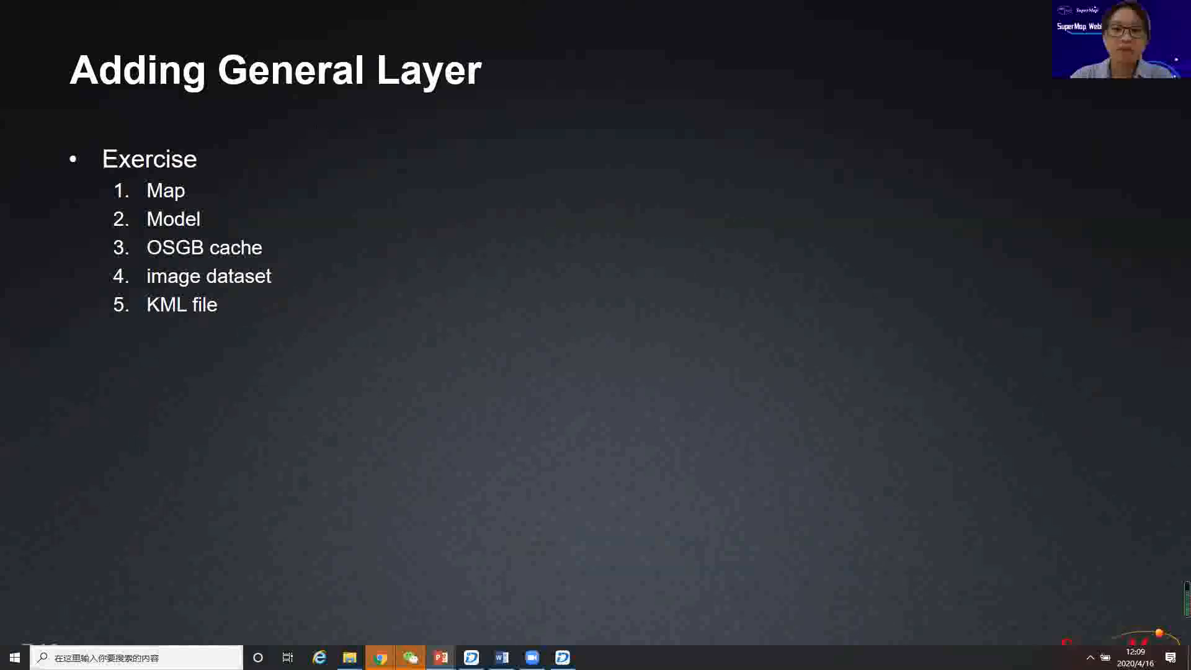
pyautogui.press('Right')
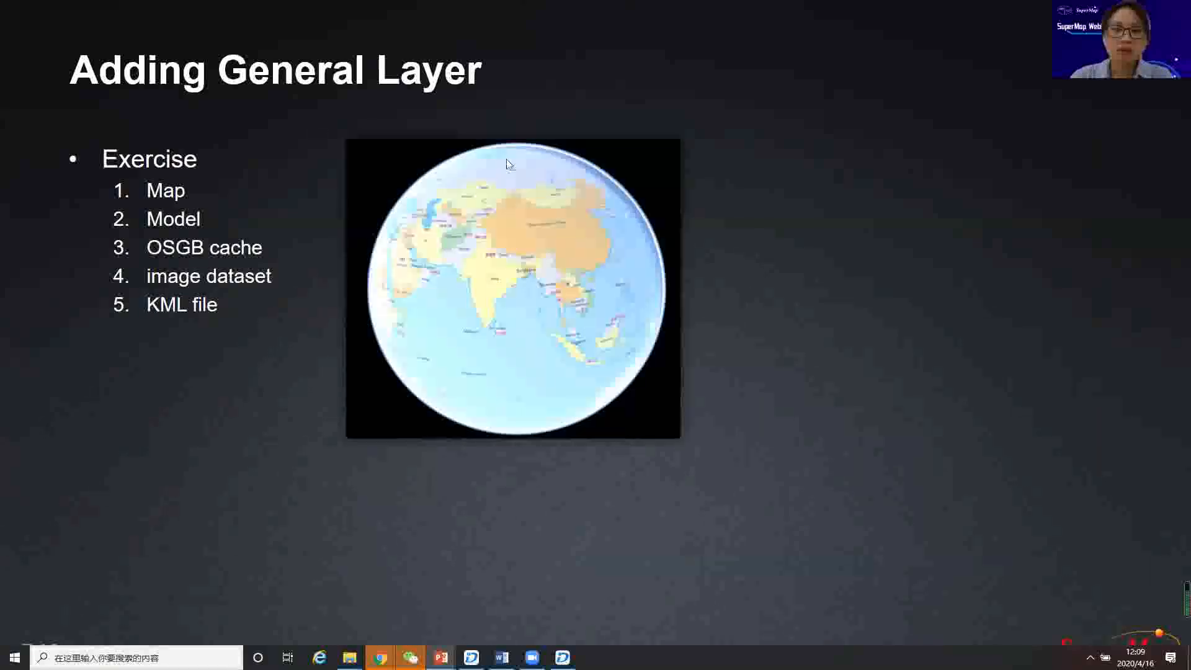
pyautogui.press('Right')
pyautogui.press('Right')
pyautogui.press('Right')
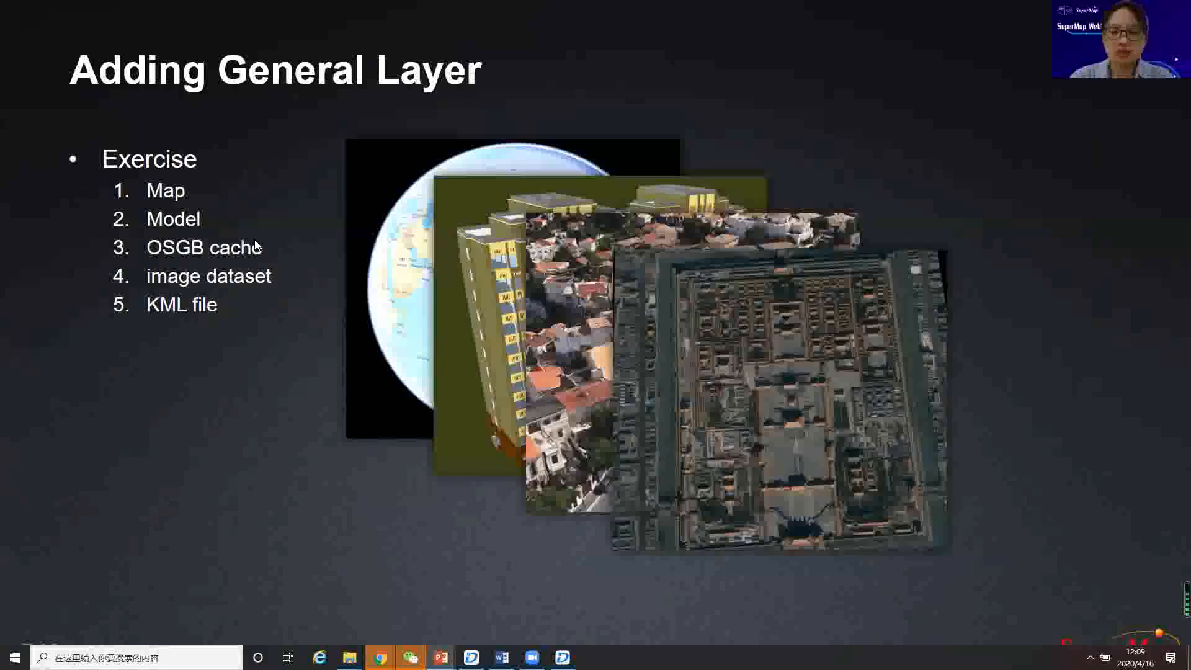
pyautogui.press('Right')
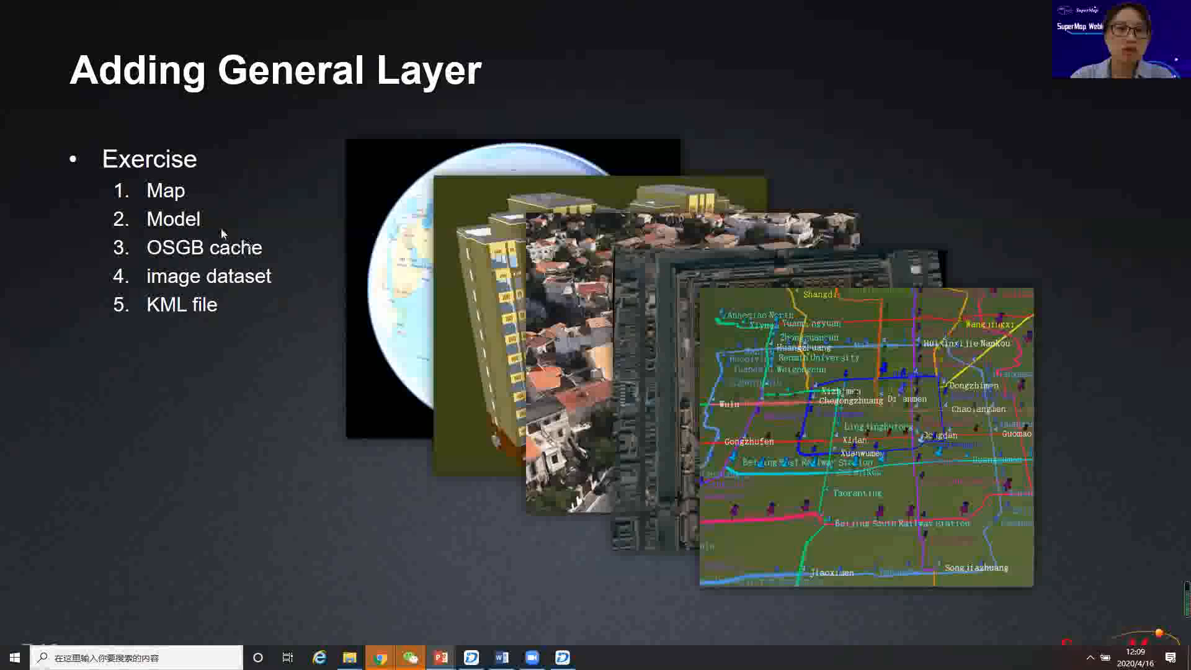
pyautogui.press('Right')
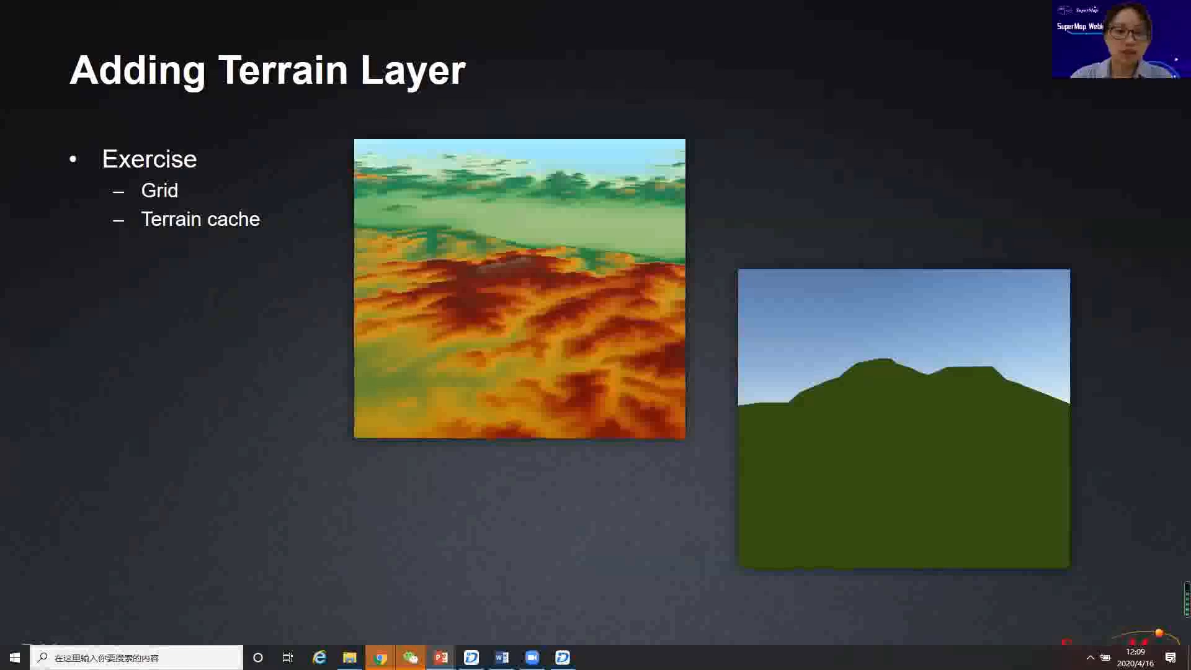
pyautogui.press('Right')
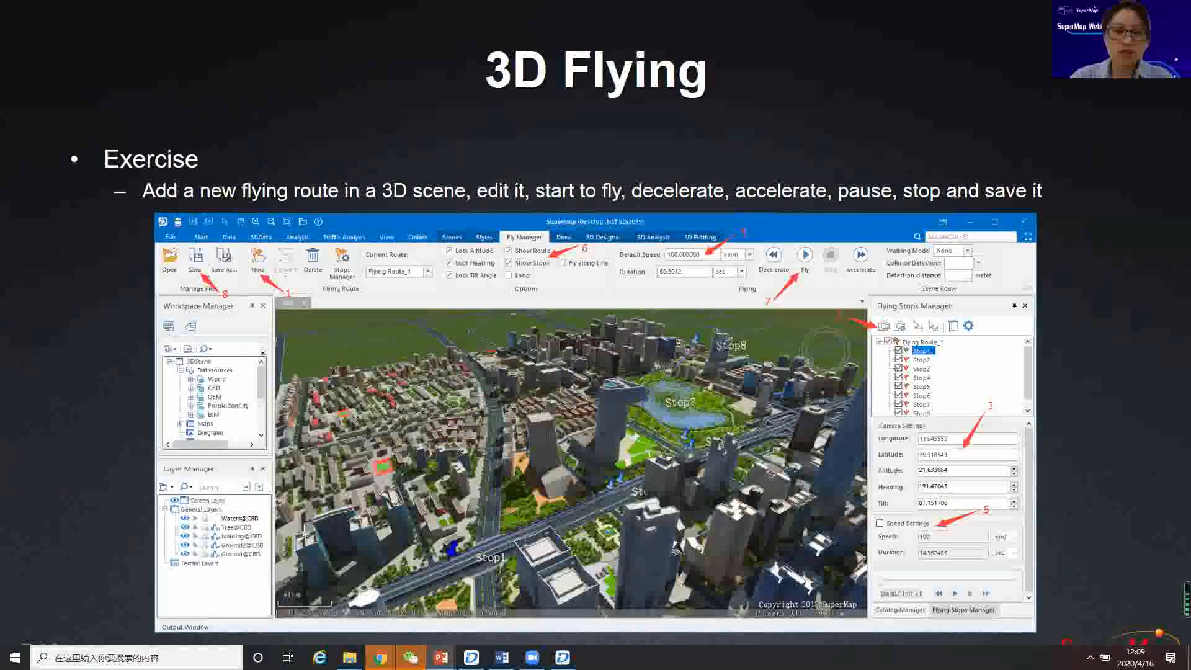
pyautogui.press('Left')
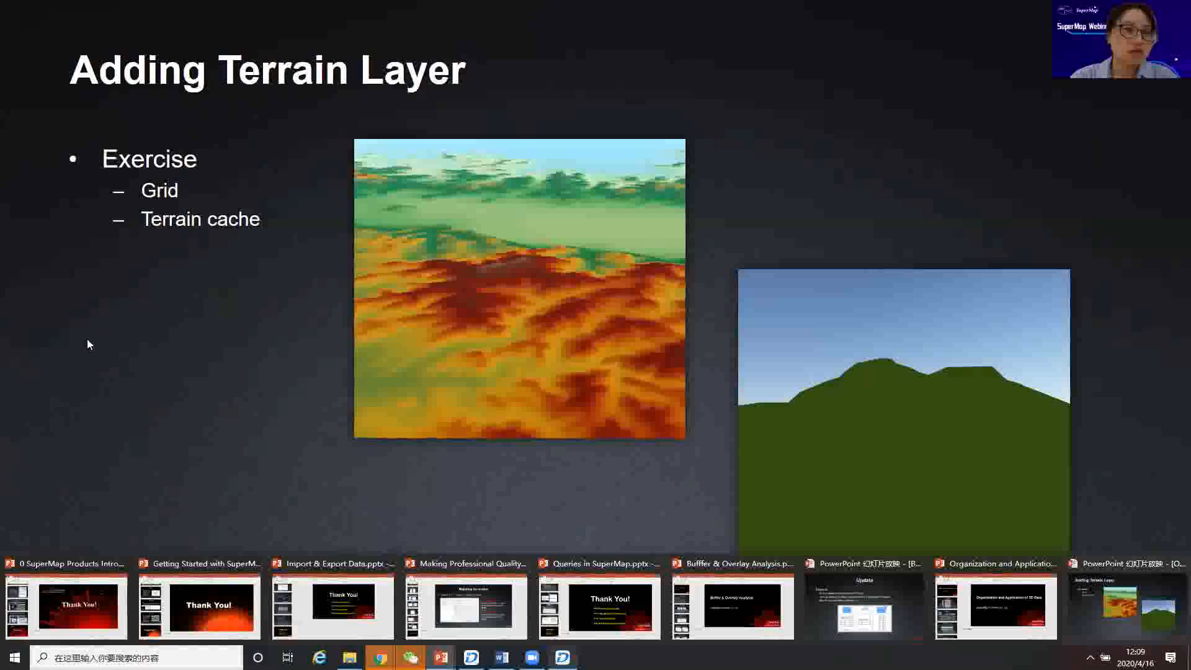
# Return to the CBD scene in SuperMap iDesktop and add the compressed OSGB cache from the OSGB folder to the general layers.
pyautogui.click(563, 650)
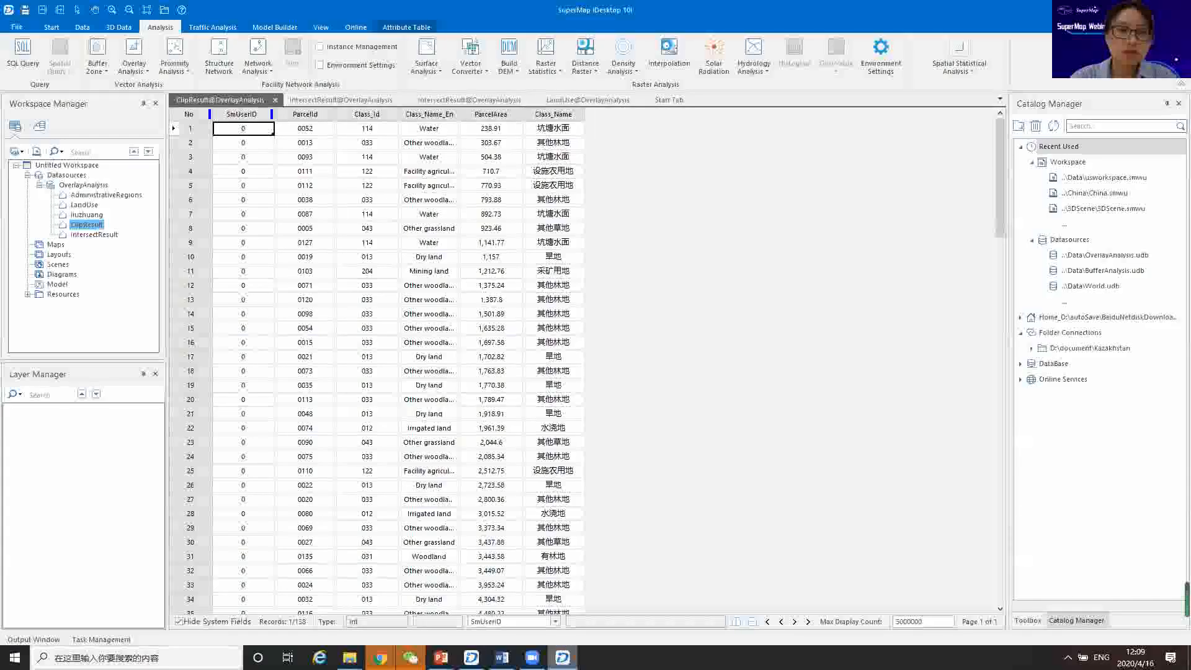
pyautogui.hotkey('alt', 'Tab')
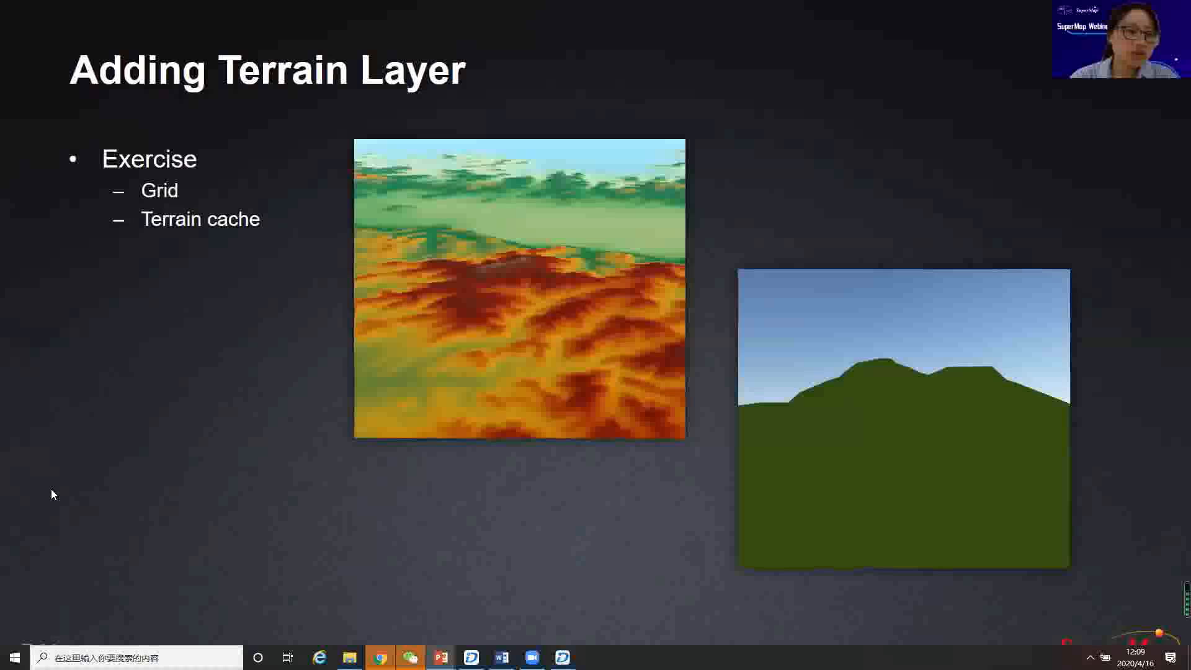
pyautogui.hotkey('alt', 'Tab')
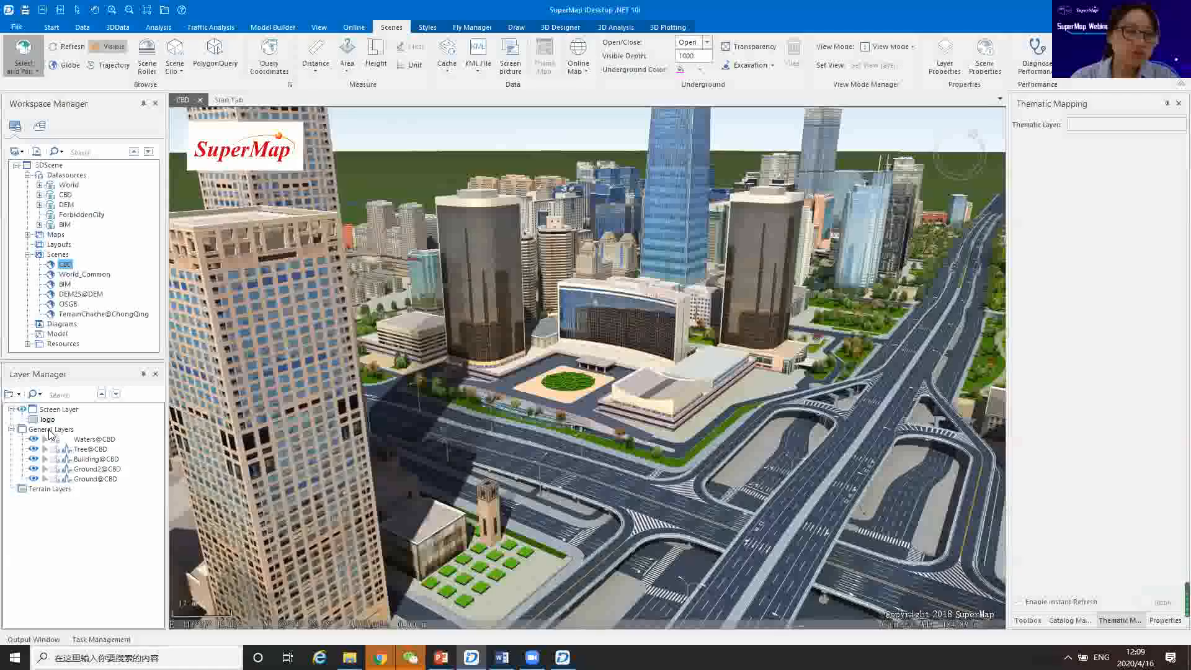
pyautogui.click(51, 430)
pyautogui.rightClick(49, 432)
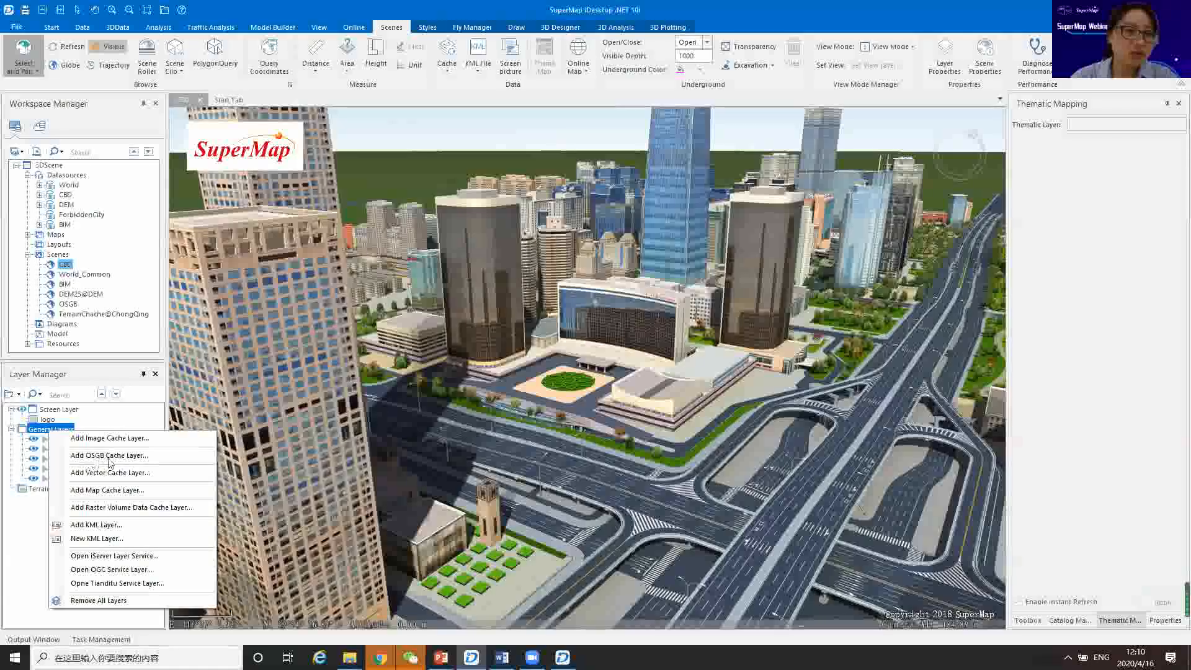
pyautogui.click(115, 456)
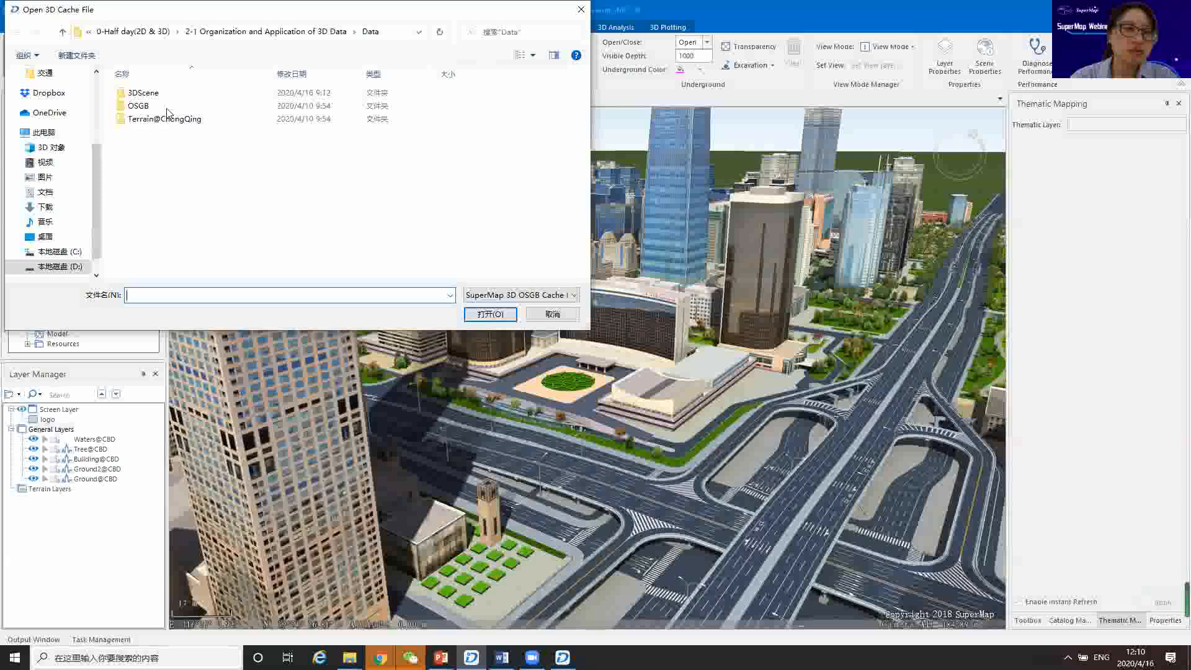
pyautogui.doubleClick(168, 108)
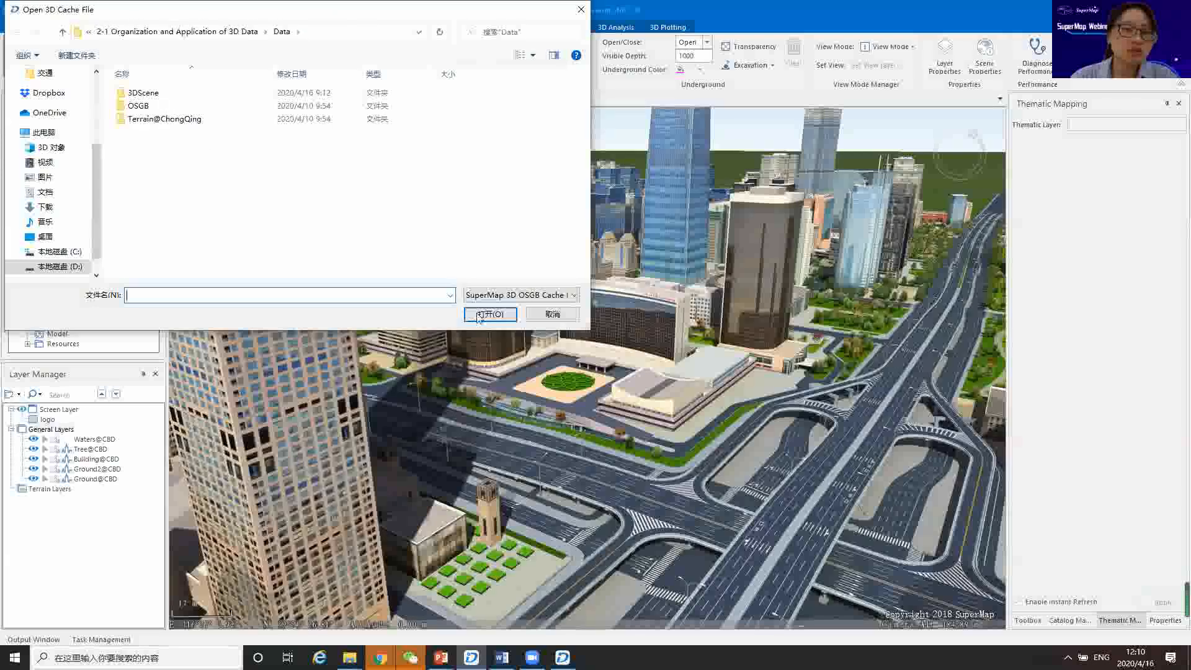
# Zoom the scene to the compressed layer and tilt the view to inspect the oblique photography model.
pyautogui.click(81, 440)
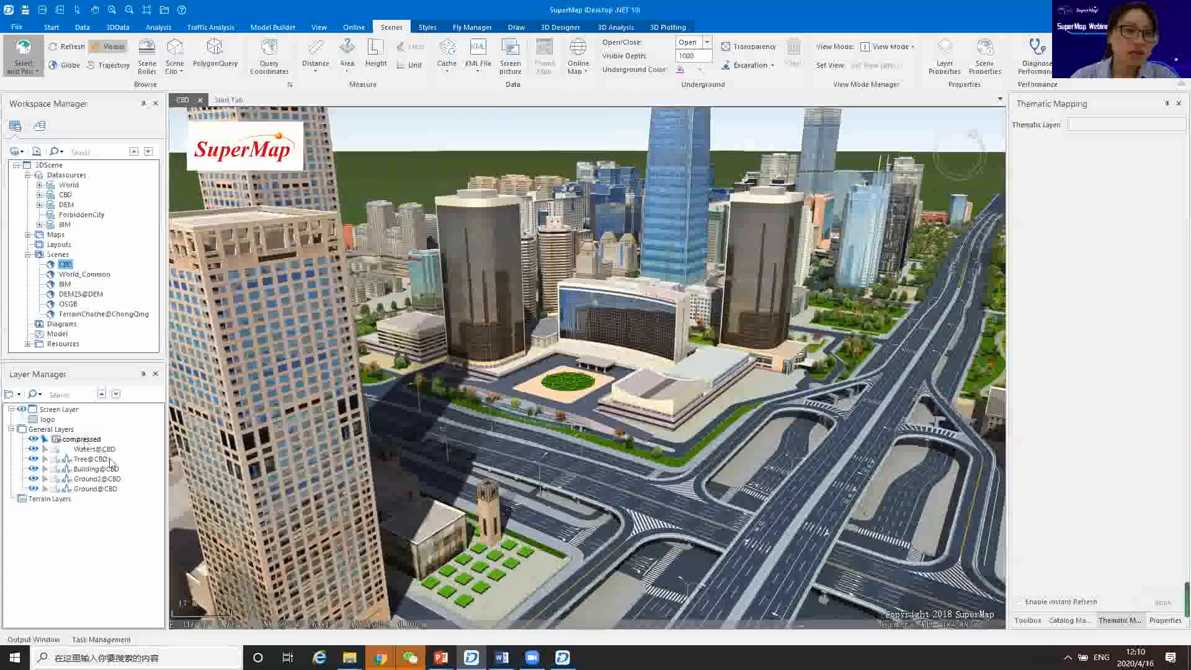
pyautogui.rightClick(79, 439)
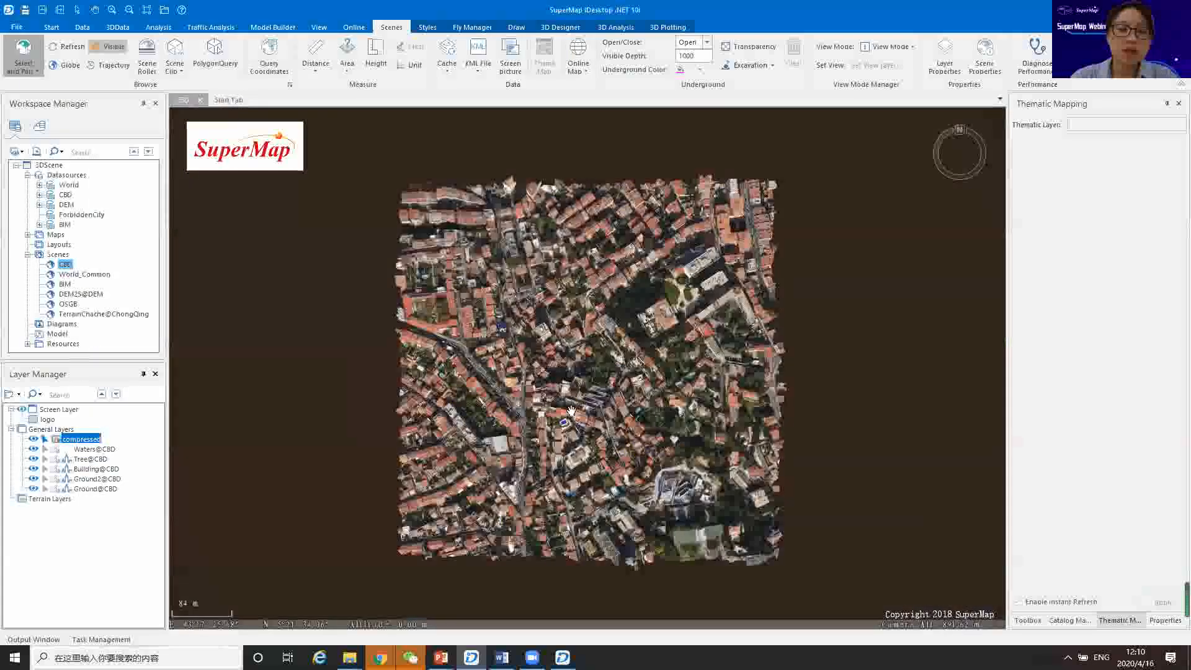
pyautogui.moveTo(574, 399); pyautogui.dragTo(726, 350)
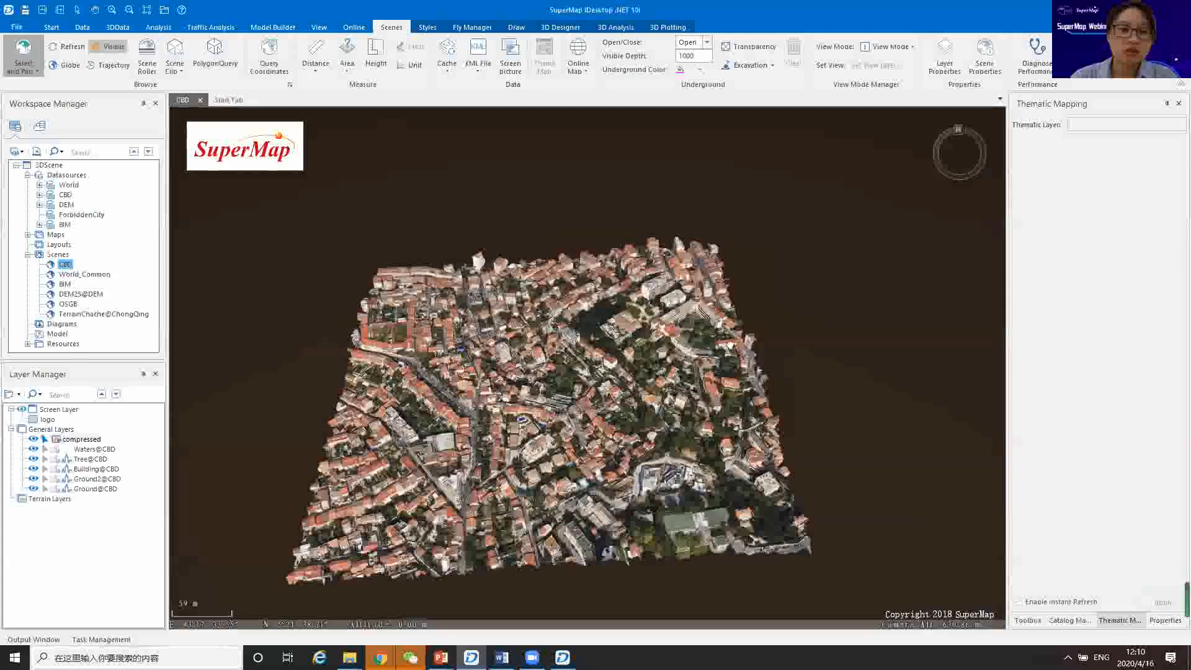
pyautogui.scroll(5, 572, 403)
pyautogui.moveTo(572, 403); pyautogui.dragTo(577, 347)
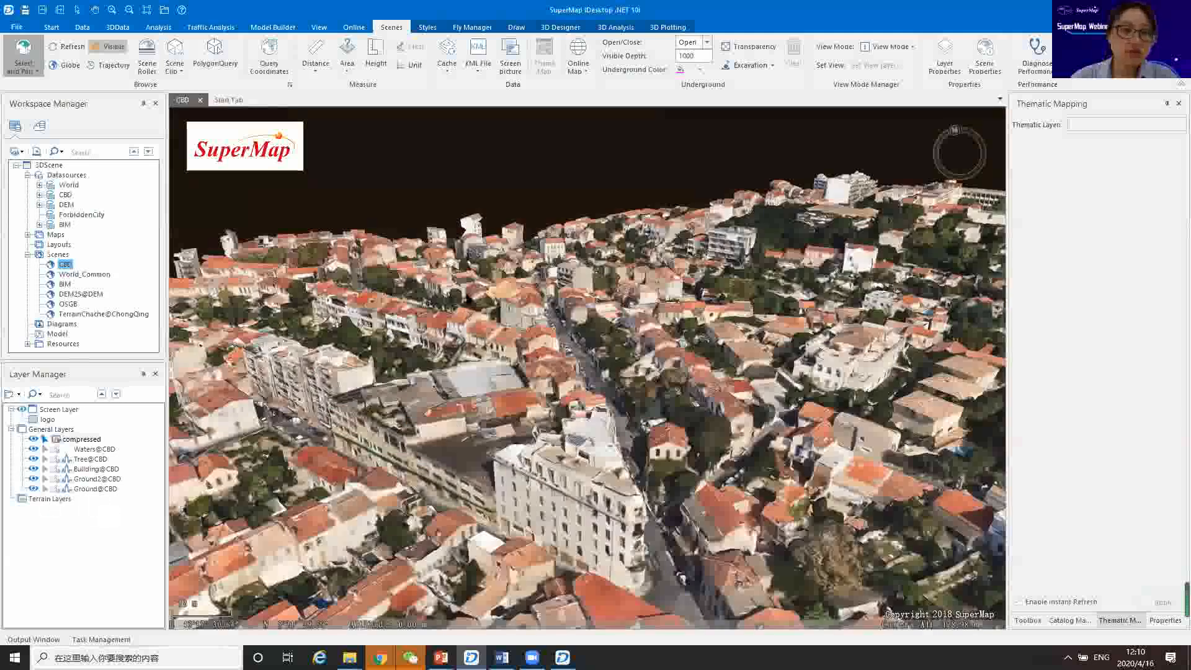
pyautogui.rightClick(50, 499)
pyautogui.click(93, 508)
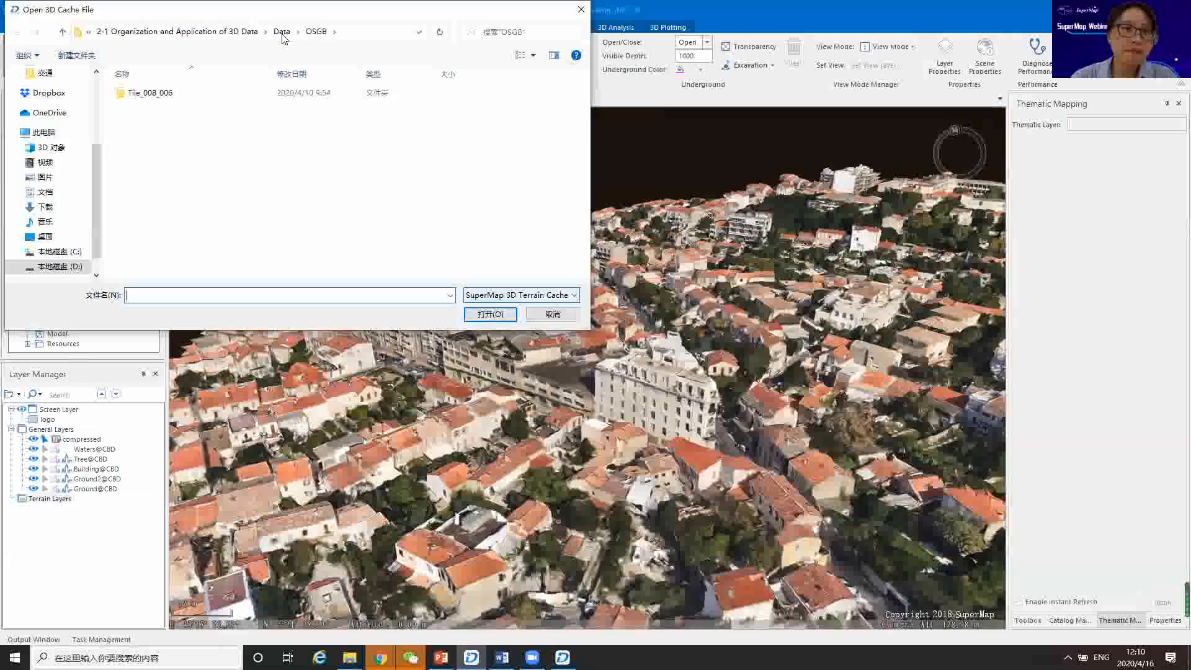
pyautogui.click(282, 32)
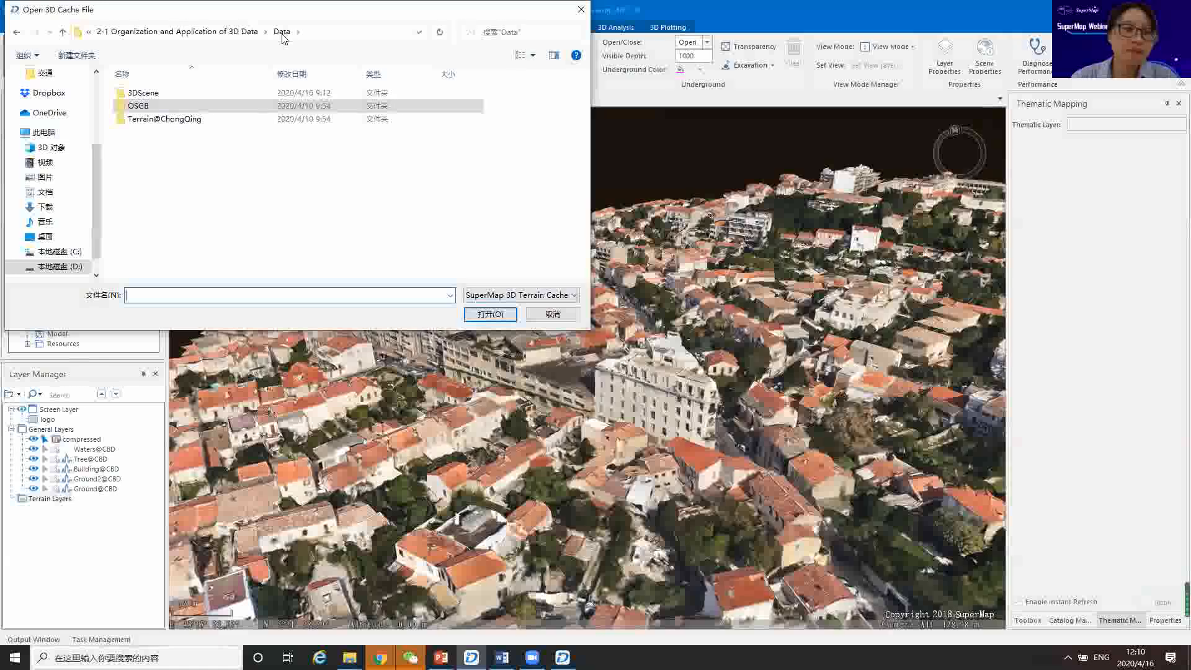
pyautogui.doubleClick(177, 119)
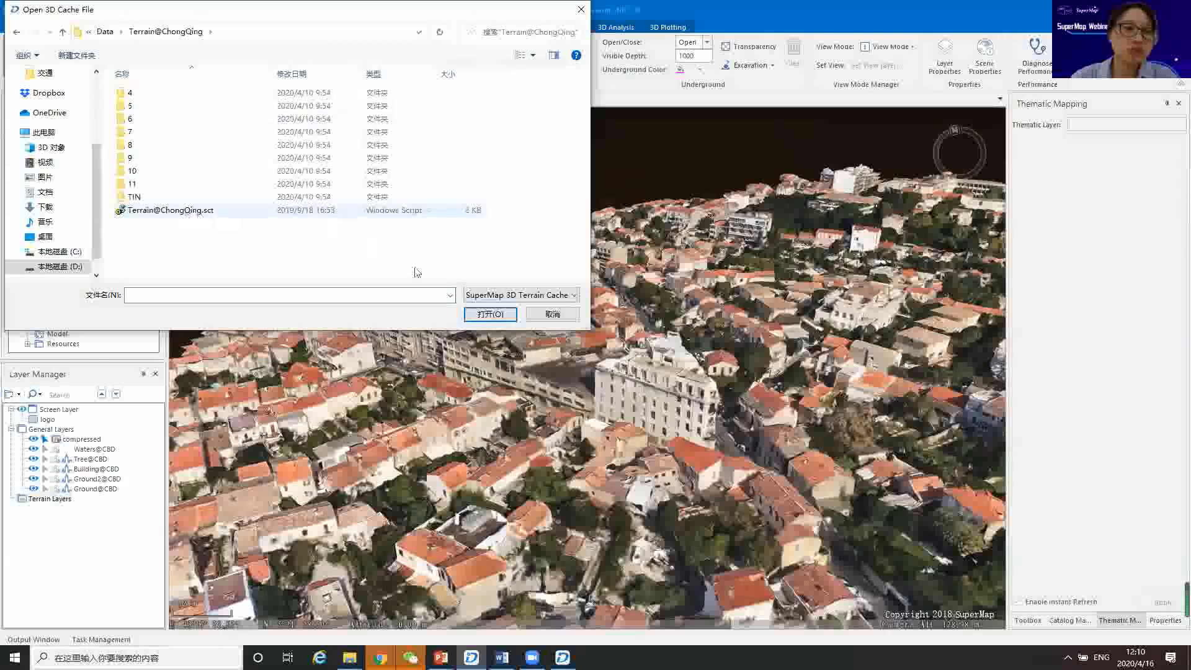
pyautogui.click(489, 315)
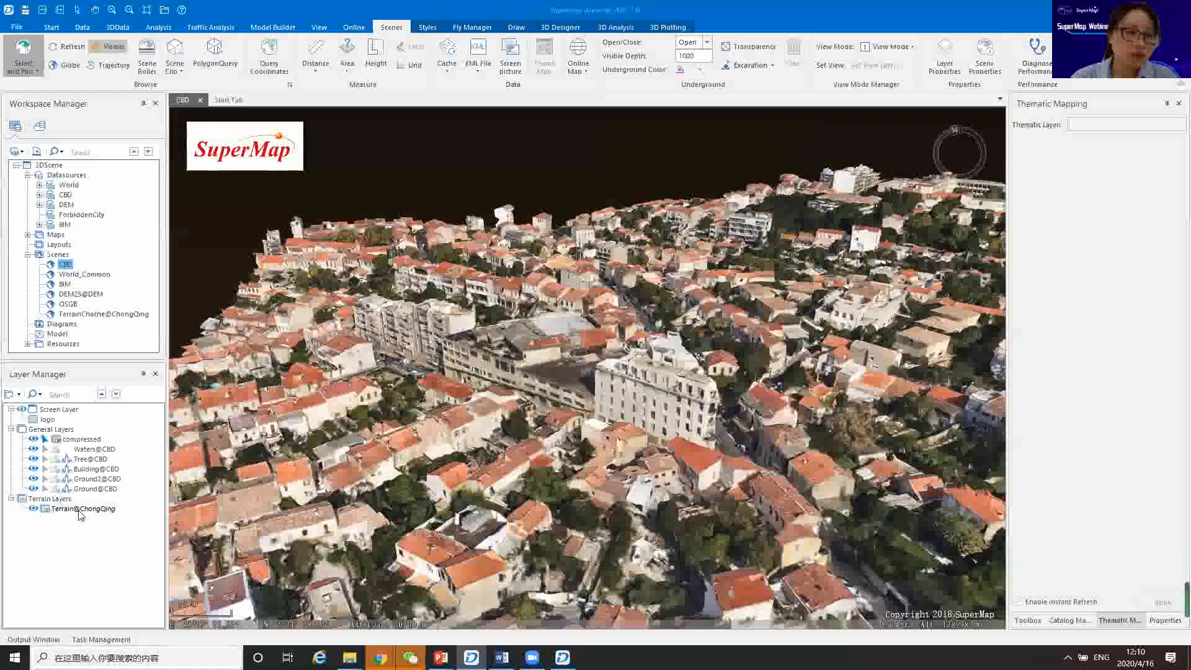
# Jump to the Terrain@ChongQing layer and tilt and zoom the view to inspect its terrain relief.
pyautogui.click(80, 513)
pyautogui.rightClick(80, 509)
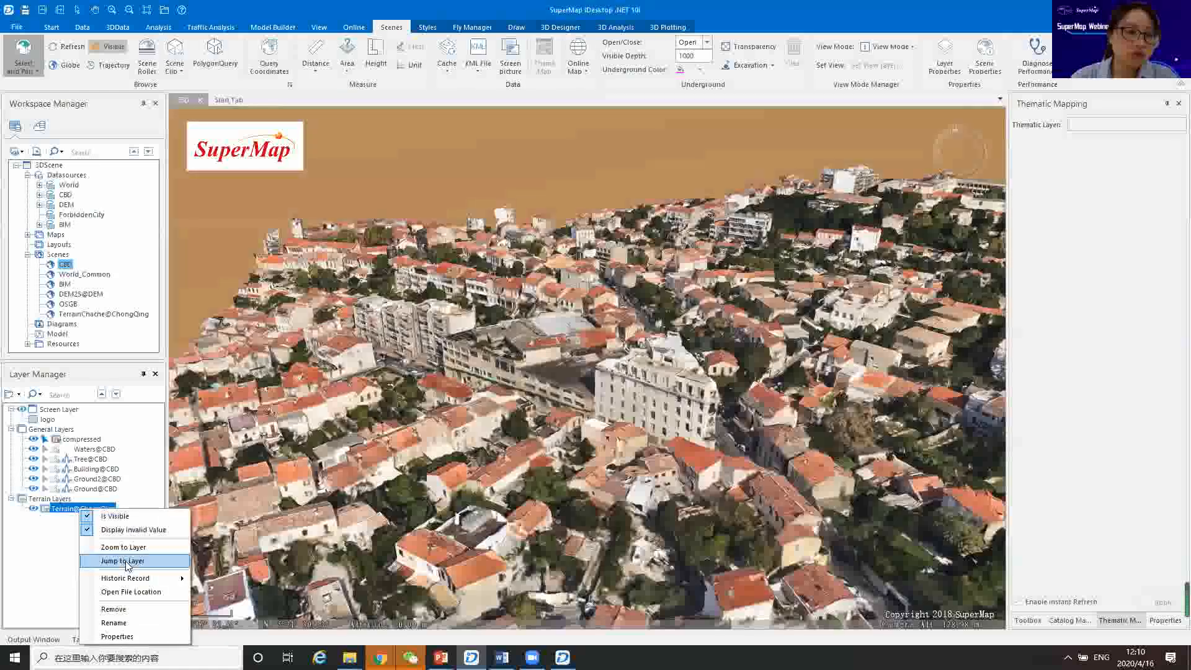
pyautogui.click(126, 562)
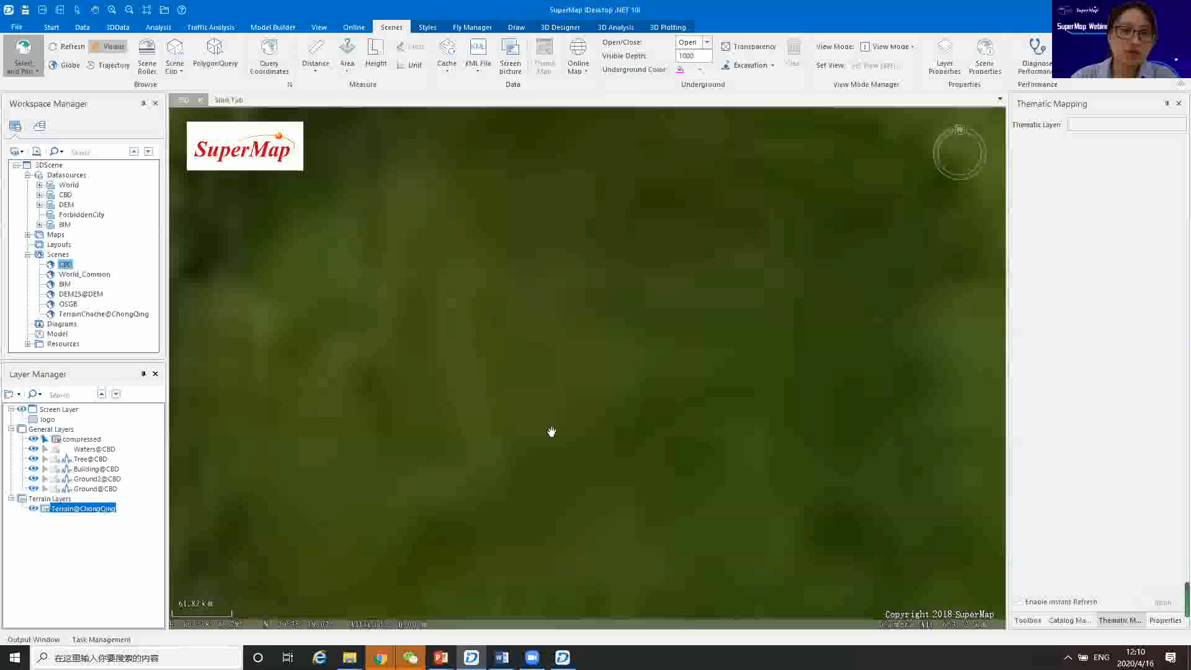
pyautogui.moveTo(645, 326); pyautogui.dragTo(640, 519)
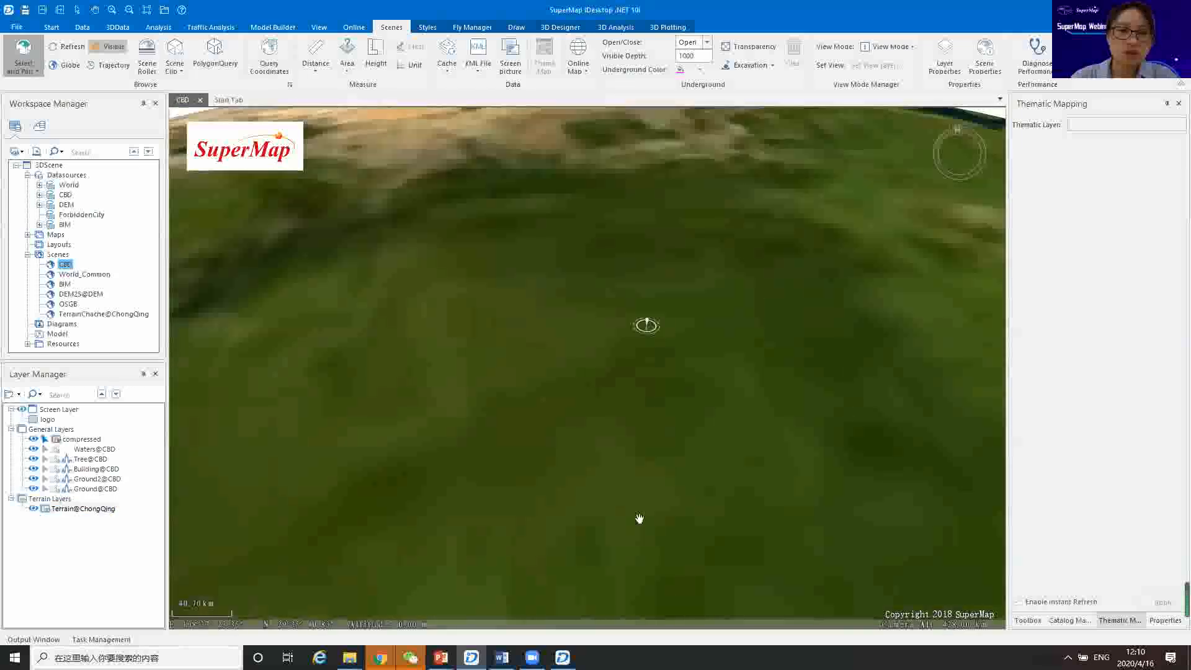
pyautogui.scroll(5, 559, 383)
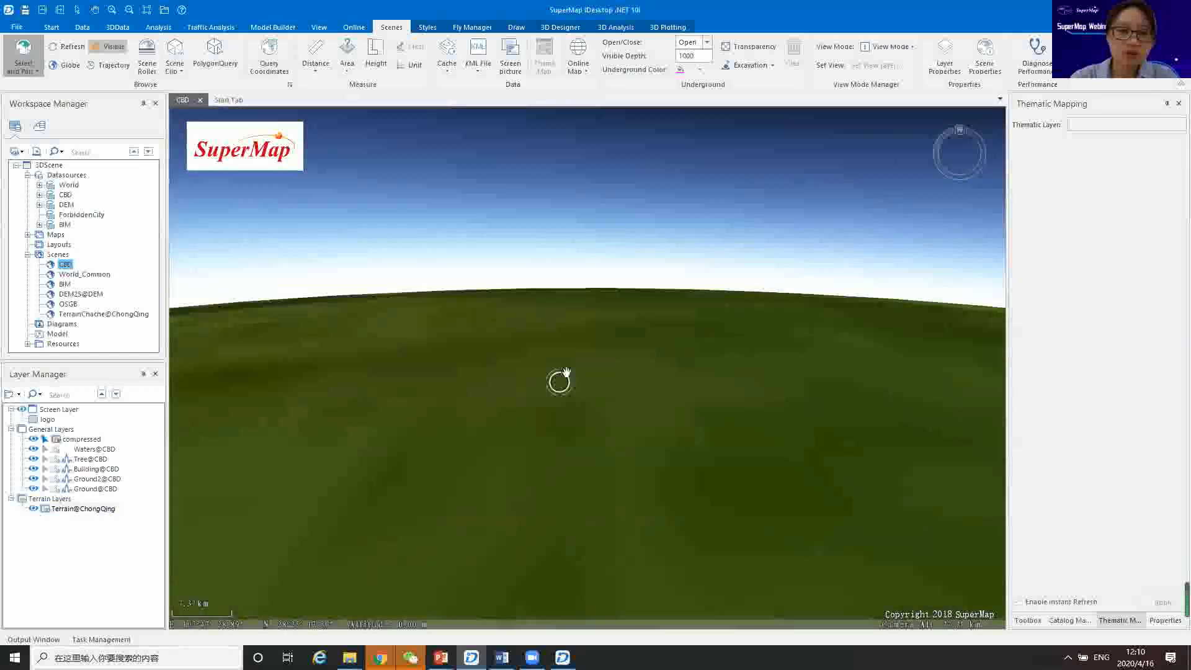
pyautogui.moveTo(628, 309); pyautogui.dragTo(627, 255)
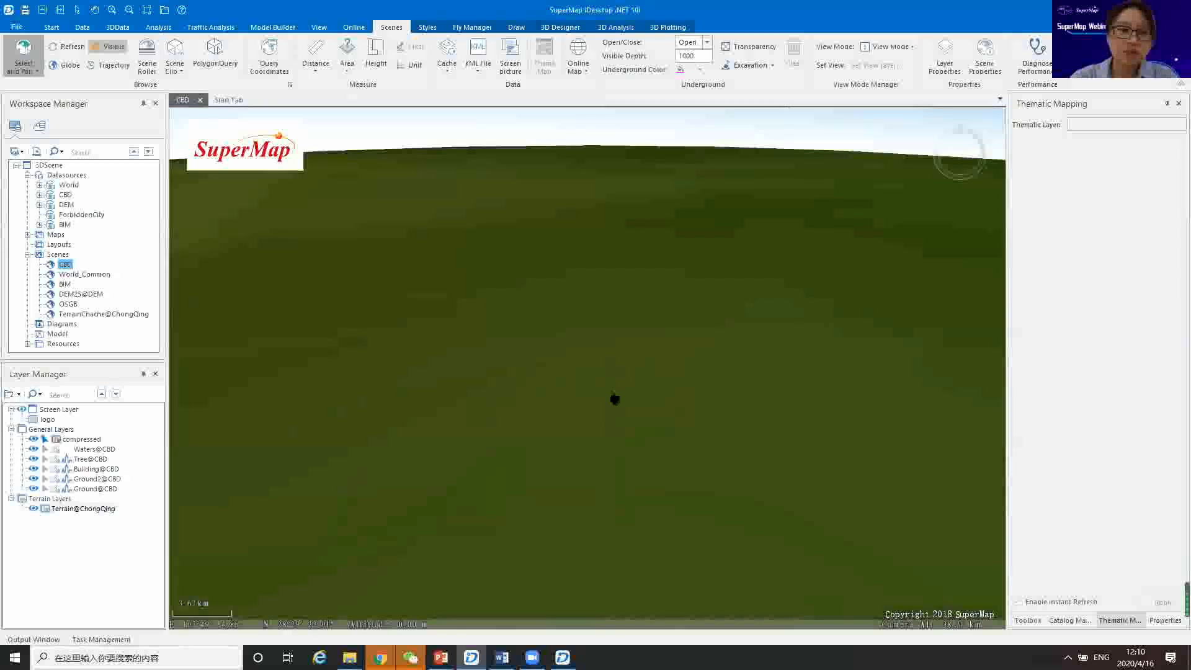
pyautogui.moveTo(613, 397); pyautogui.dragTo(595, 388)
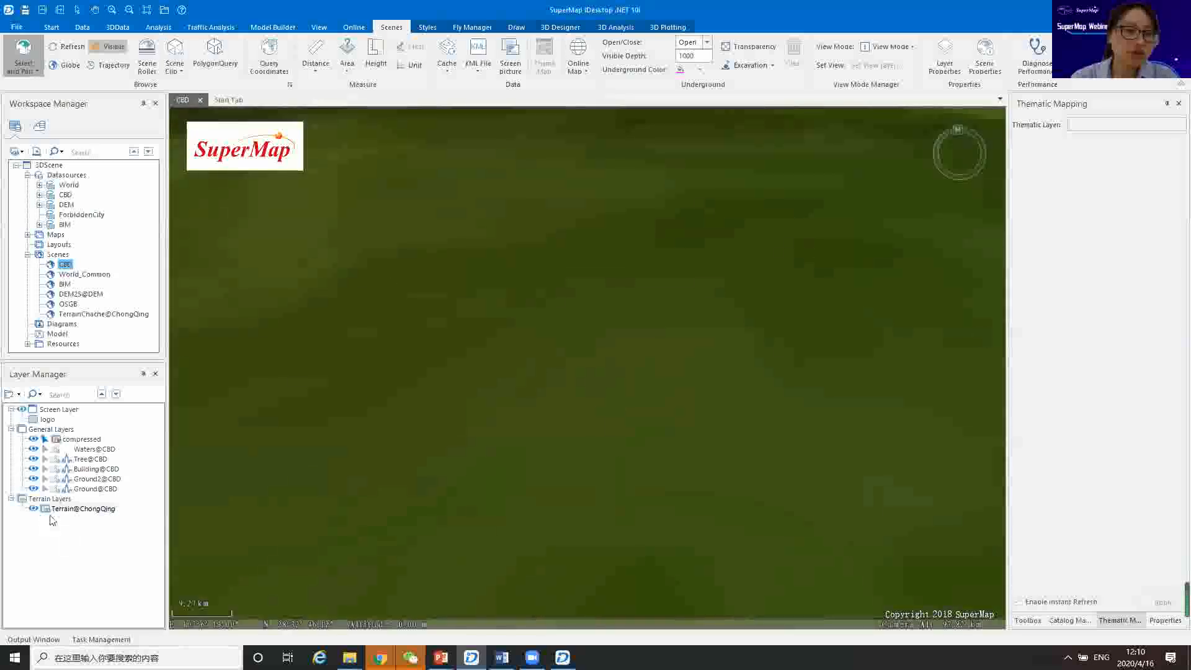
# Add the Chongqing dataset from the DEM datasource to the current scene as terrain and image, and hide the Terrain@ChongQing layer.
pyautogui.click(39, 205)
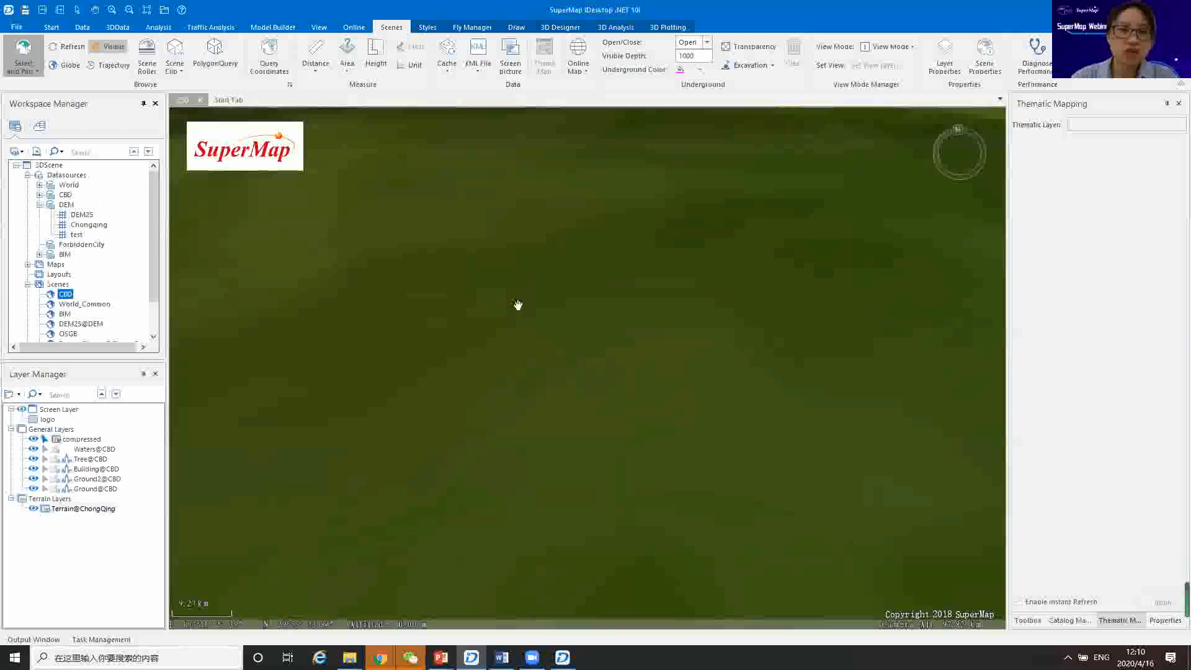
pyautogui.click(88, 225)
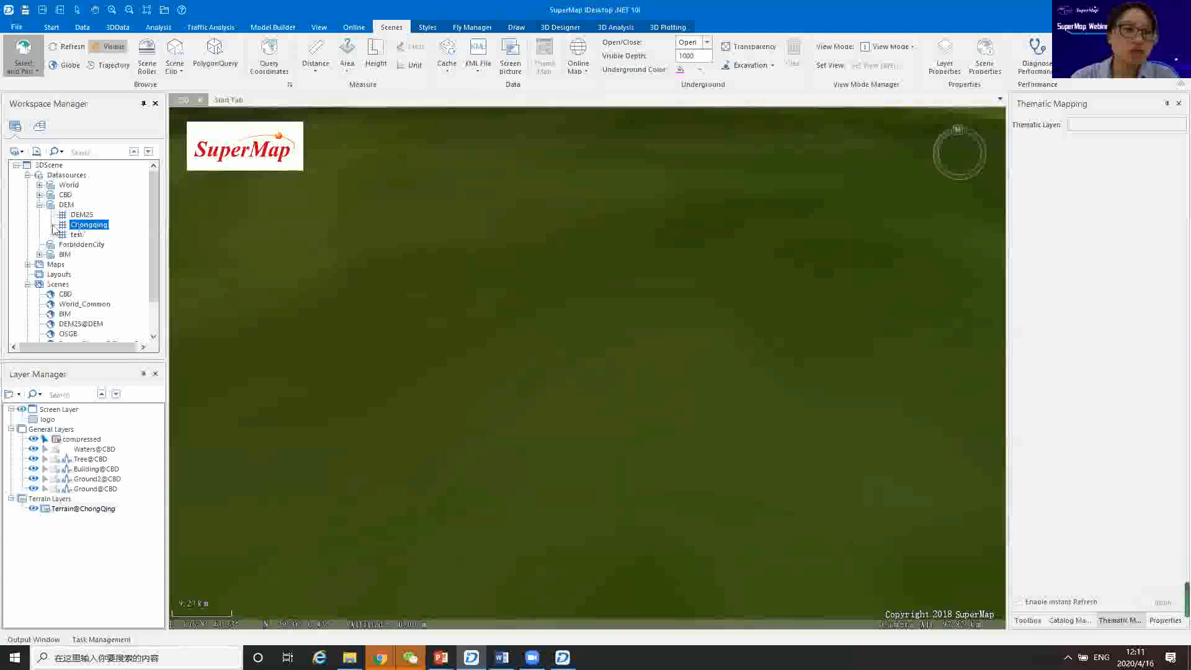
pyautogui.rightClick(87, 227)
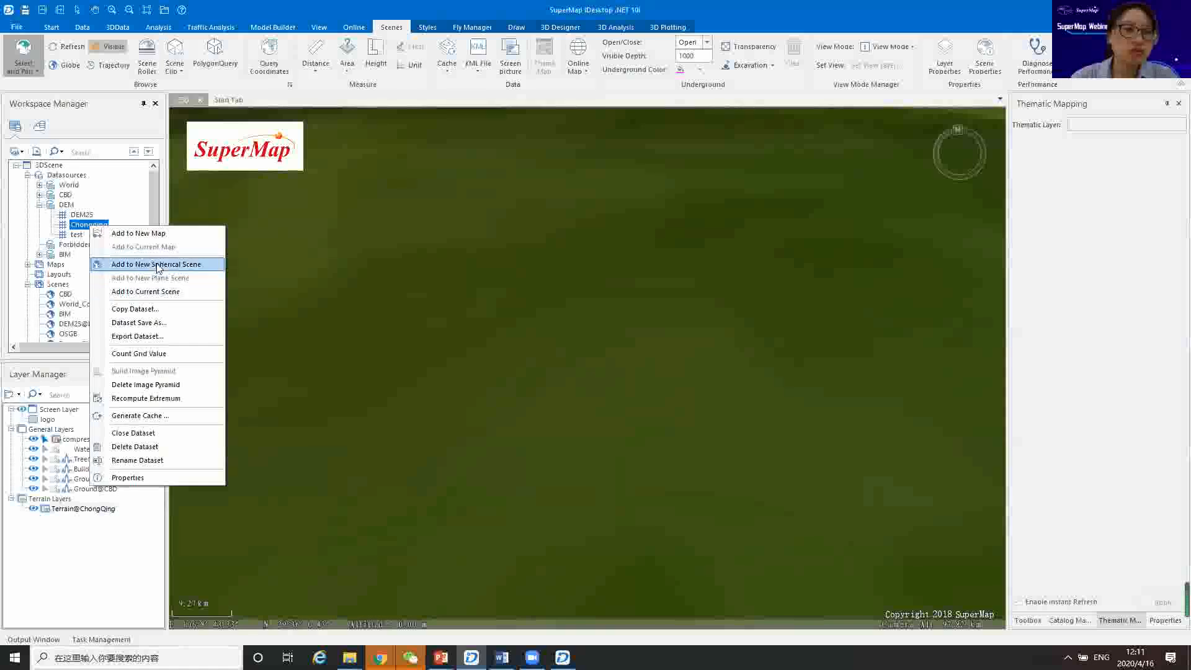
pyautogui.click(146, 292)
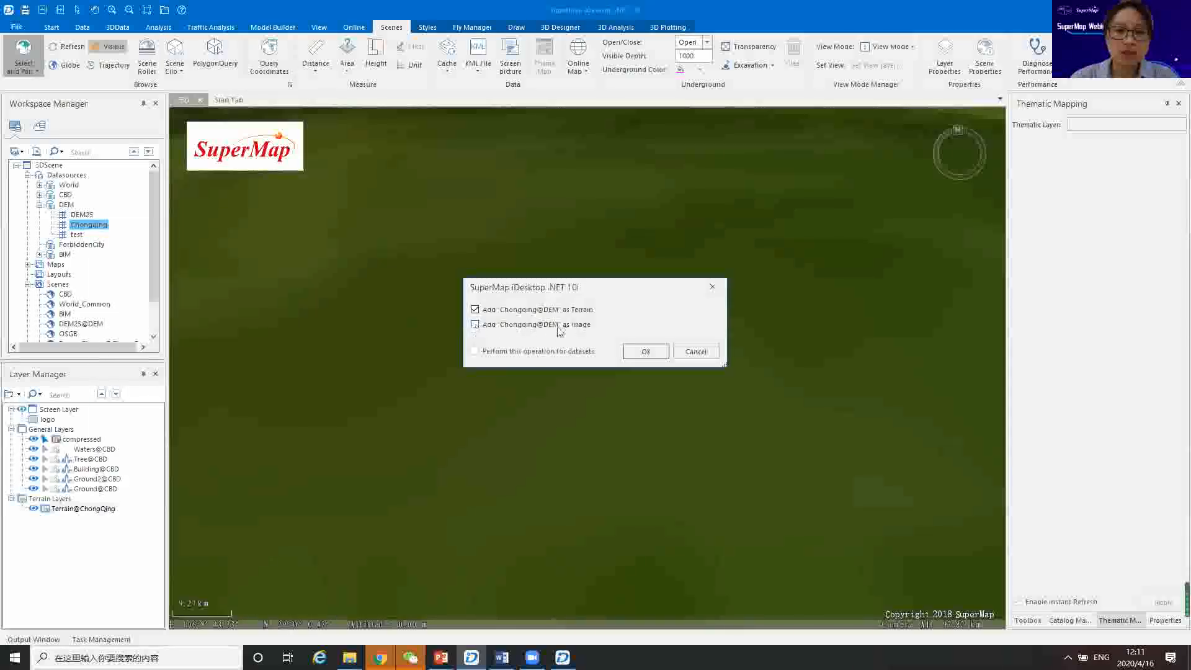
pyautogui.click(645, 351)
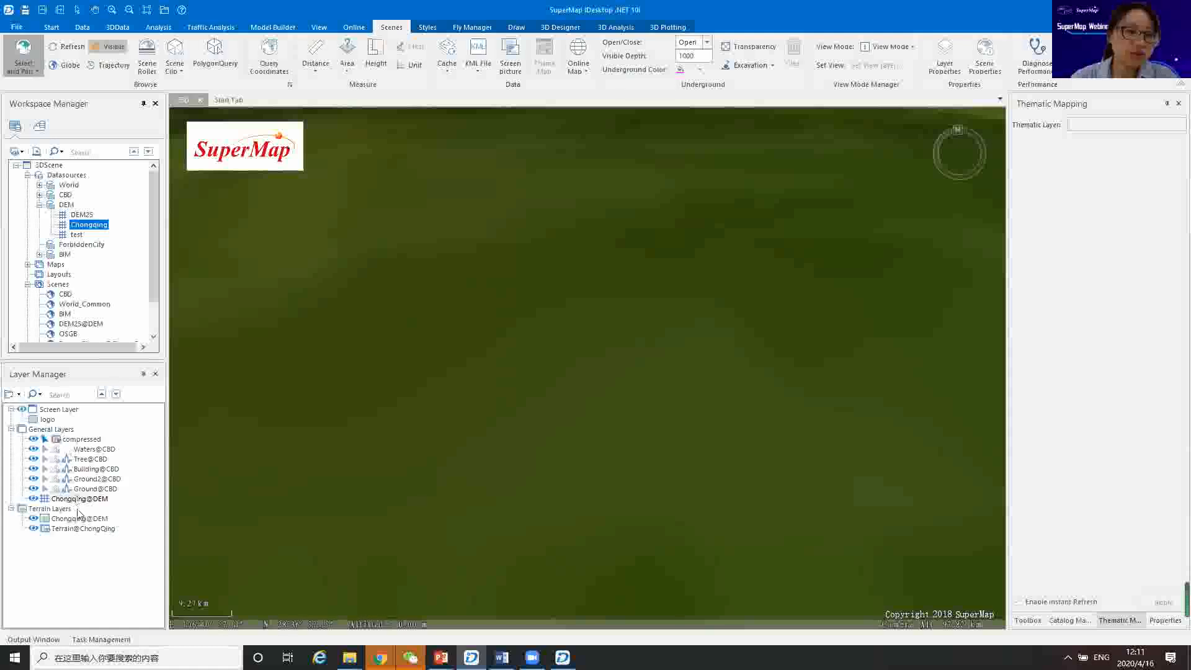
pyautogui.click(33, 529)
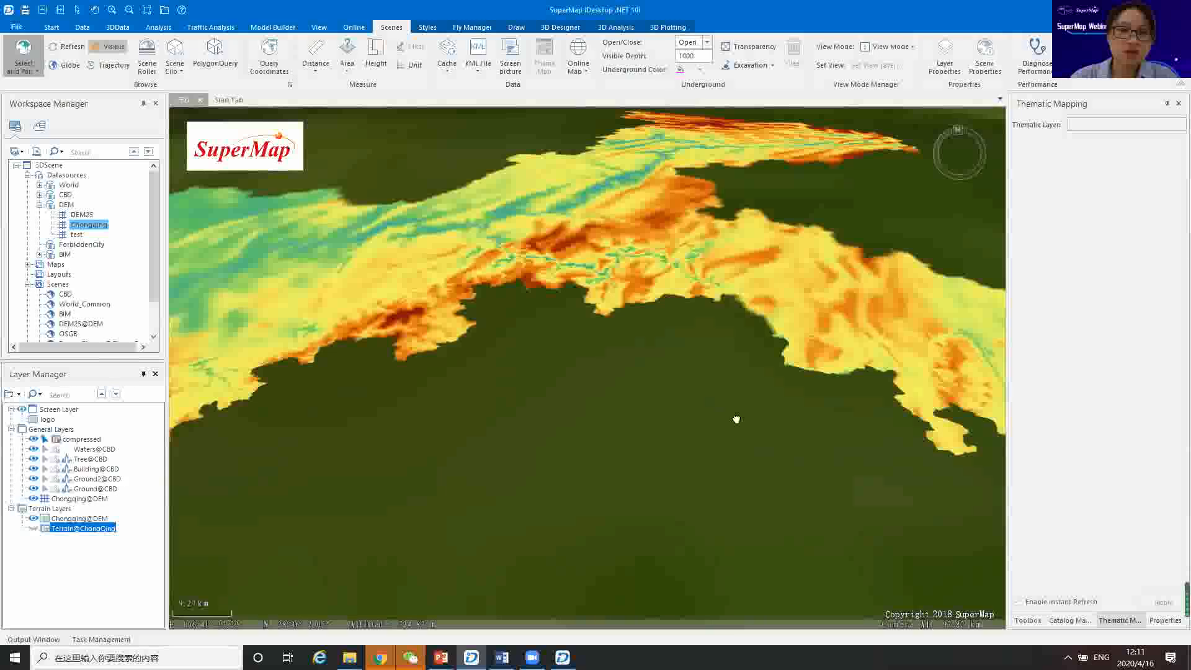
# Inspect the color-shaded Chongqing elevation data in the CBD scene from low and overhead angles at different zoom levels.
pyautogui.moveTo(635, 453); pyautogui.dragTo(368, 442)
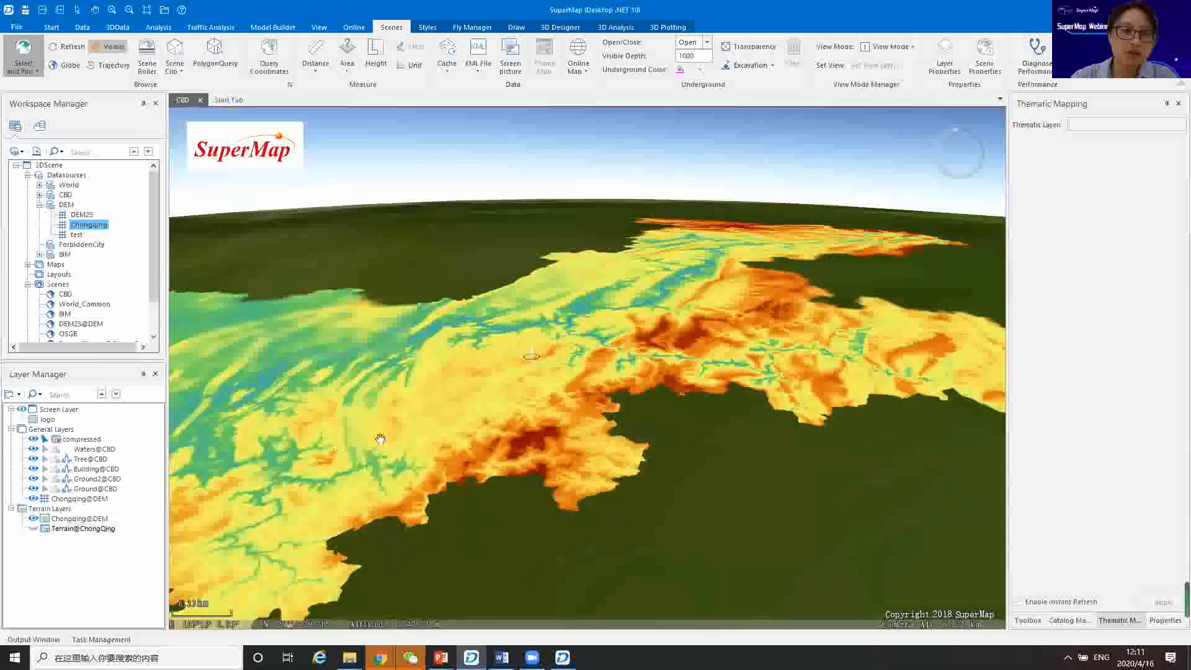
pyautogui.scroll(6, 508, 417)
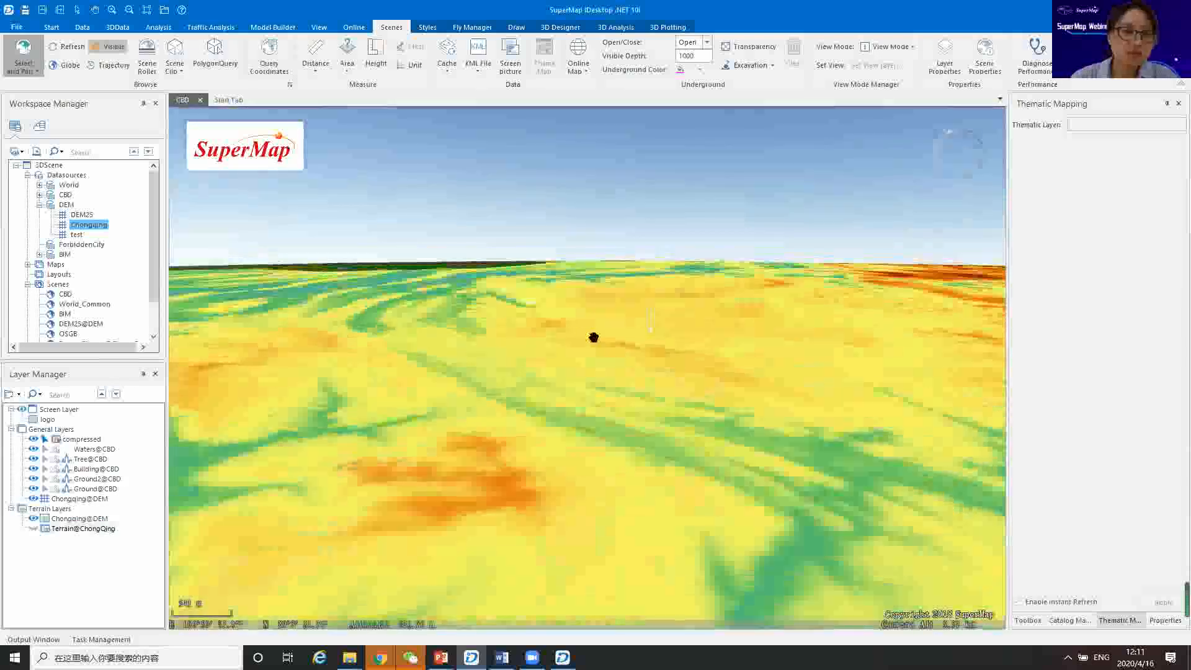
pyautogui.moveTo(602, 370); pyautogui.dragTo(683, 379)
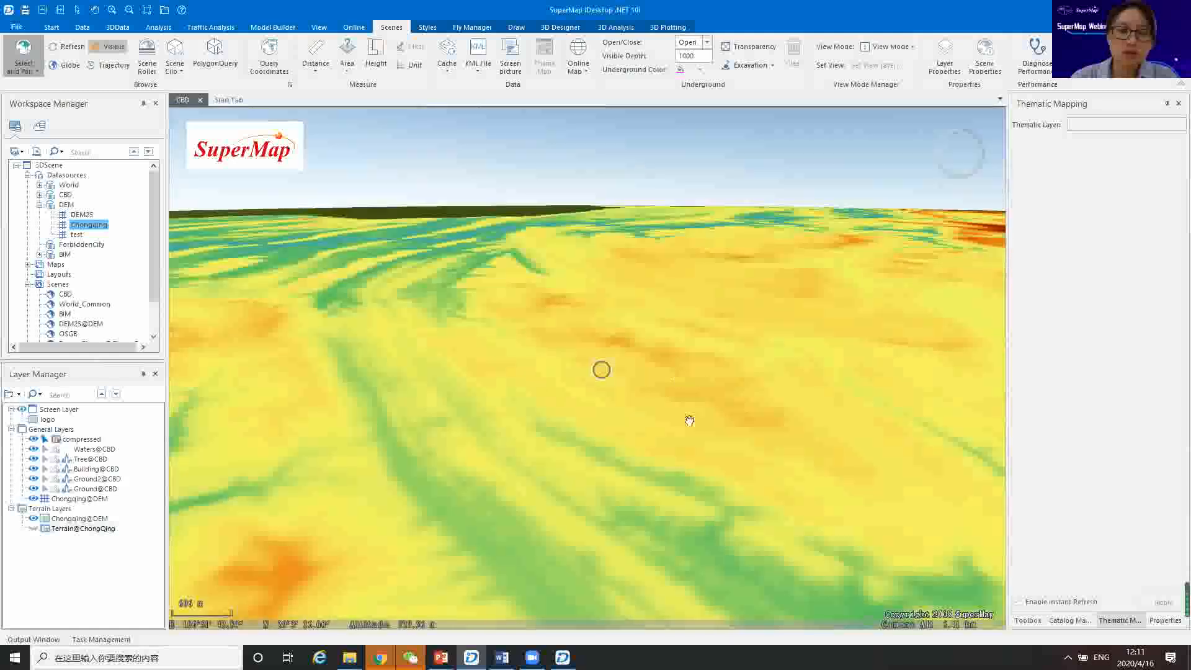
pyautogui.moveTo(670, 275); pyautogui.dragTo(654, 277)
pyautogui.scroll(-3, 630, 300)
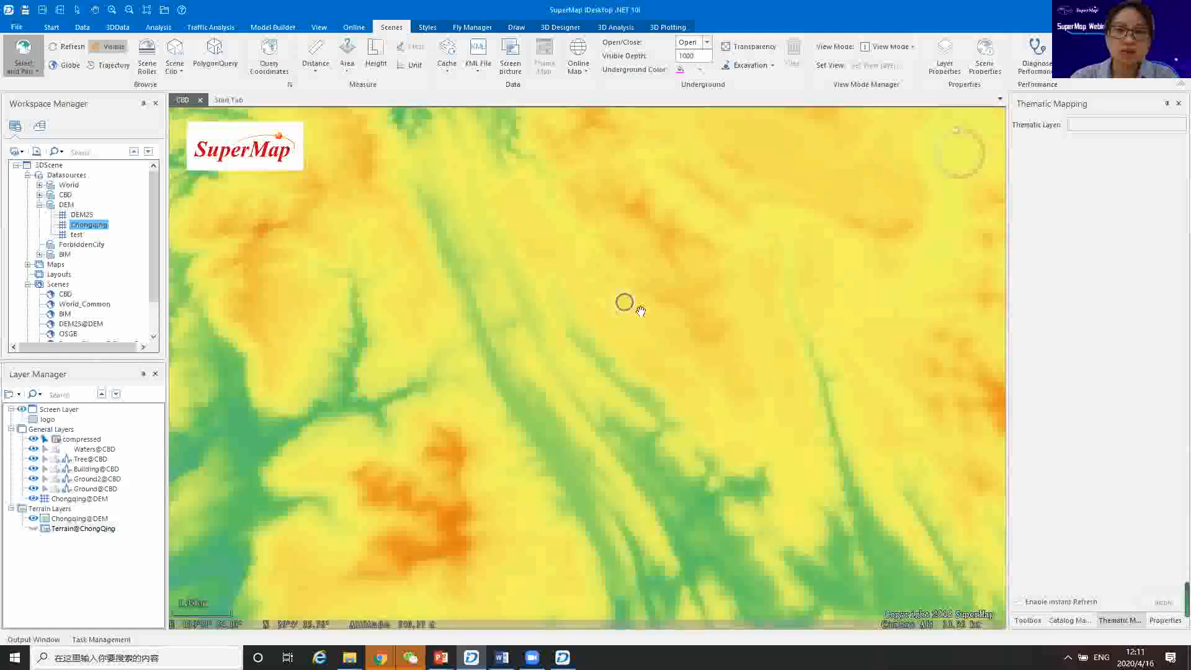
pyautogui.scroll(-3, 583, 468)
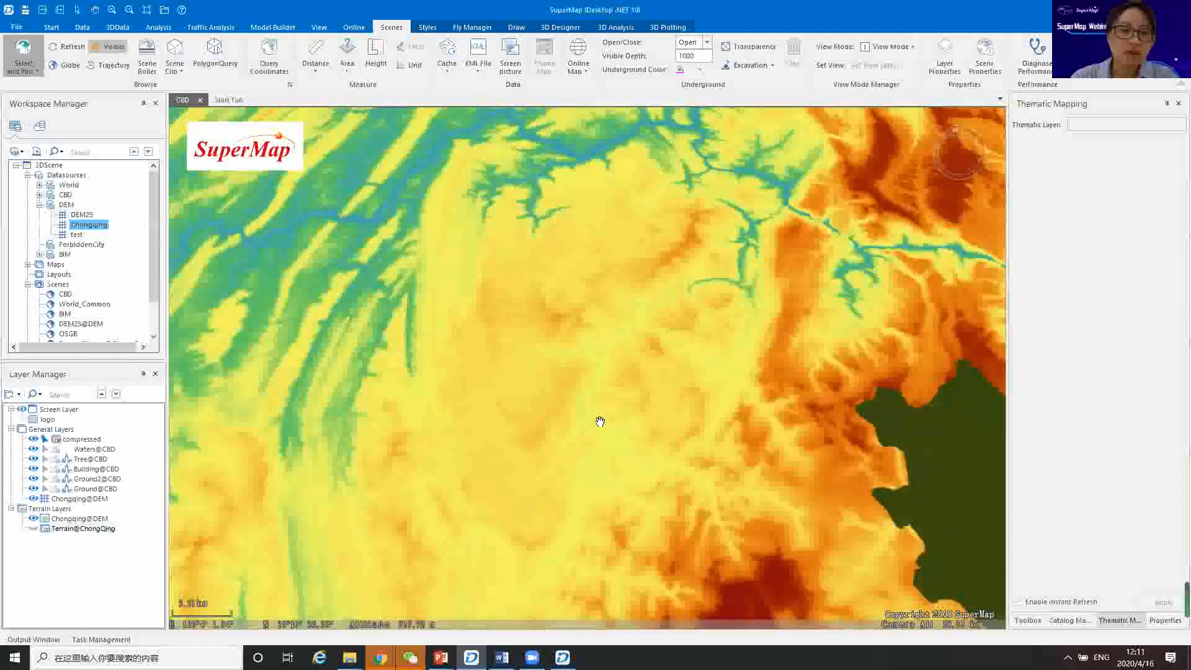
pyautogui.moveTo(779, 294)
pyautogui.mouseDown()
pyautogui.moveTo(611, 420)
pyautogui.moveTo(542, 455)
pyautogui.mouseUp()
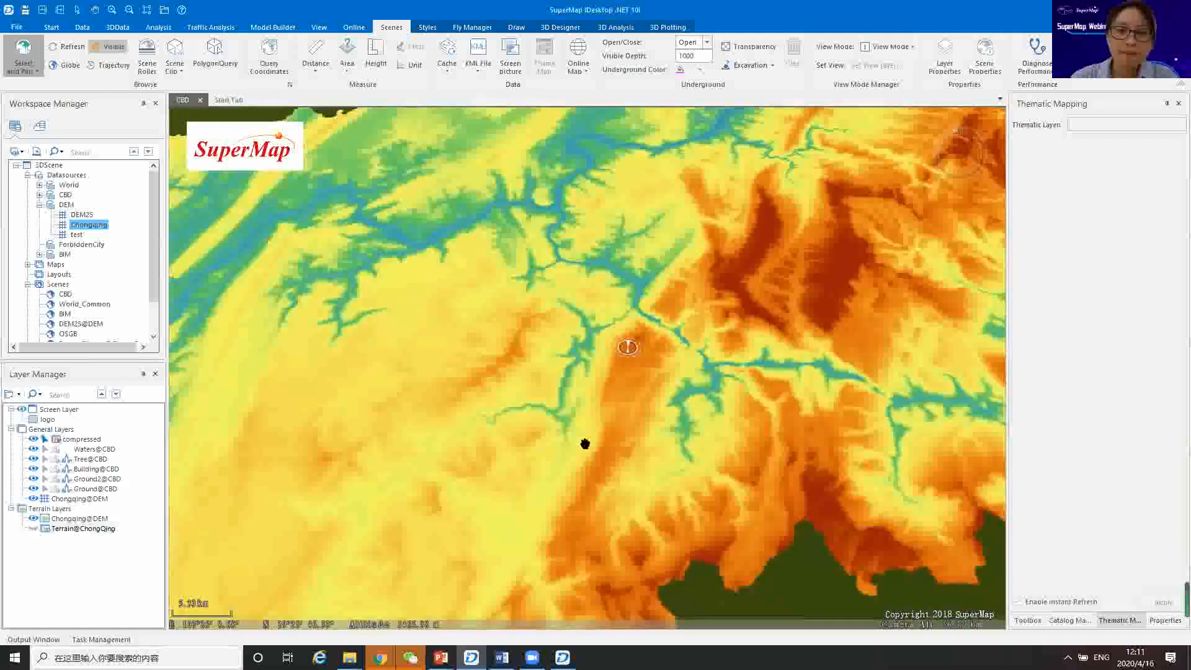
pyautogui.moveTo(643, 474); pyautogui.dragTo(678, 438)
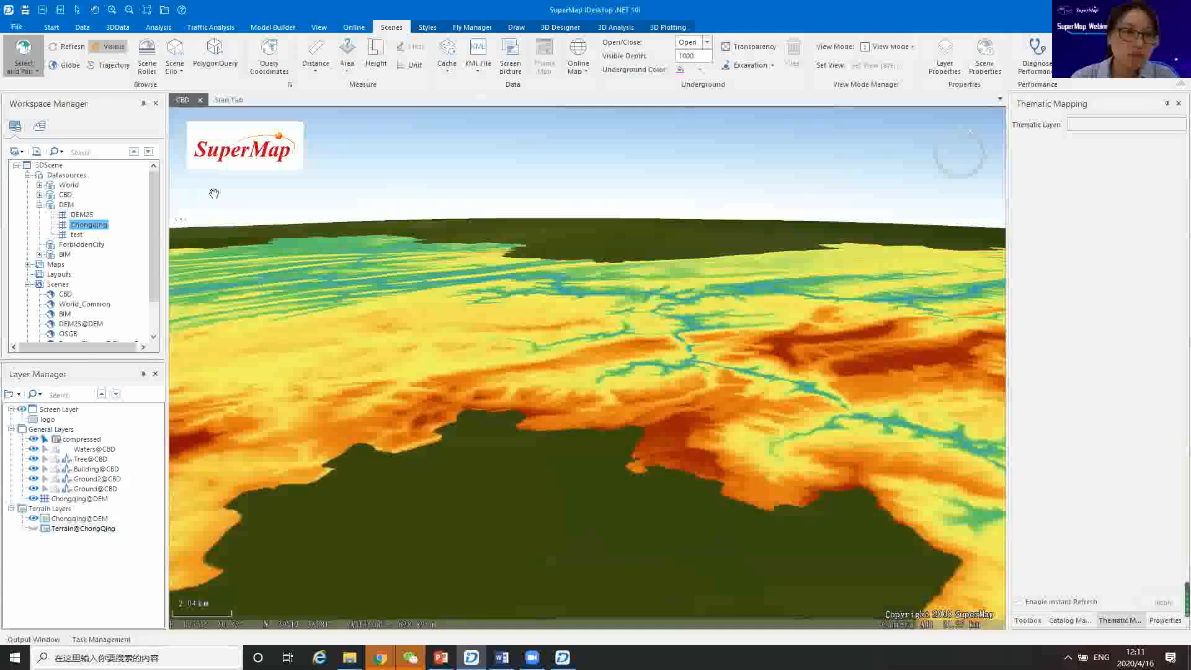
pyautogui.moveTo(428, 292); pyautogui.dragTo(413, 332)
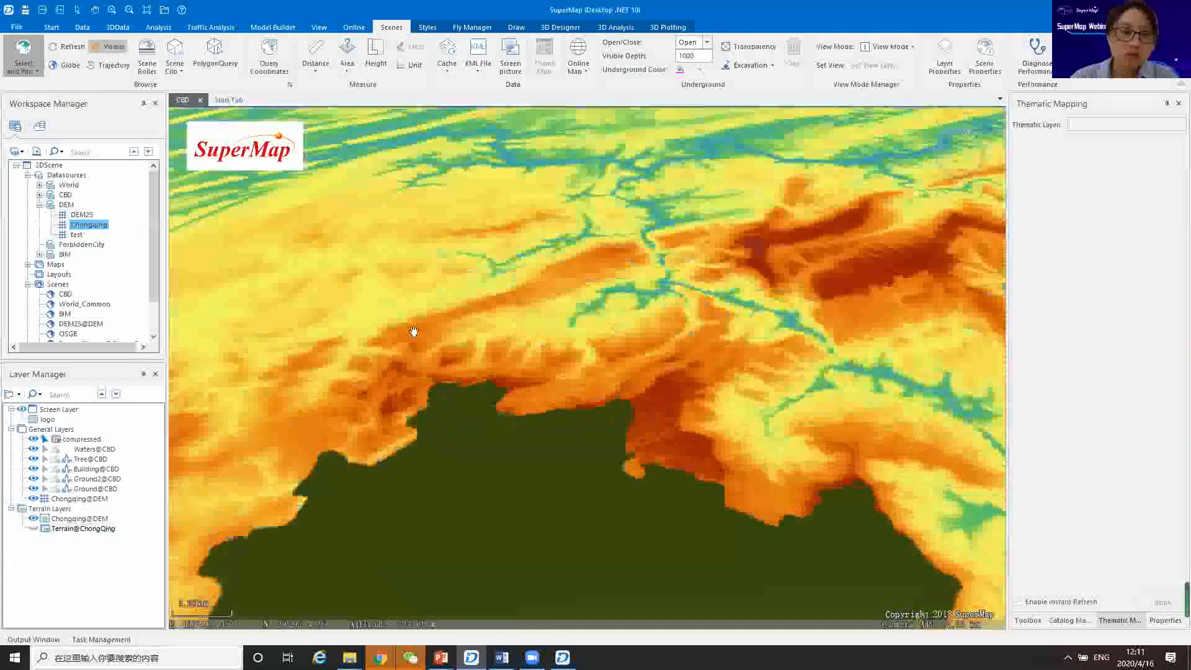
# Close the CBD scene and add the Chongqing dataset to a new spherical scene as both terrain and image.
pyautogui.click(201, 100)
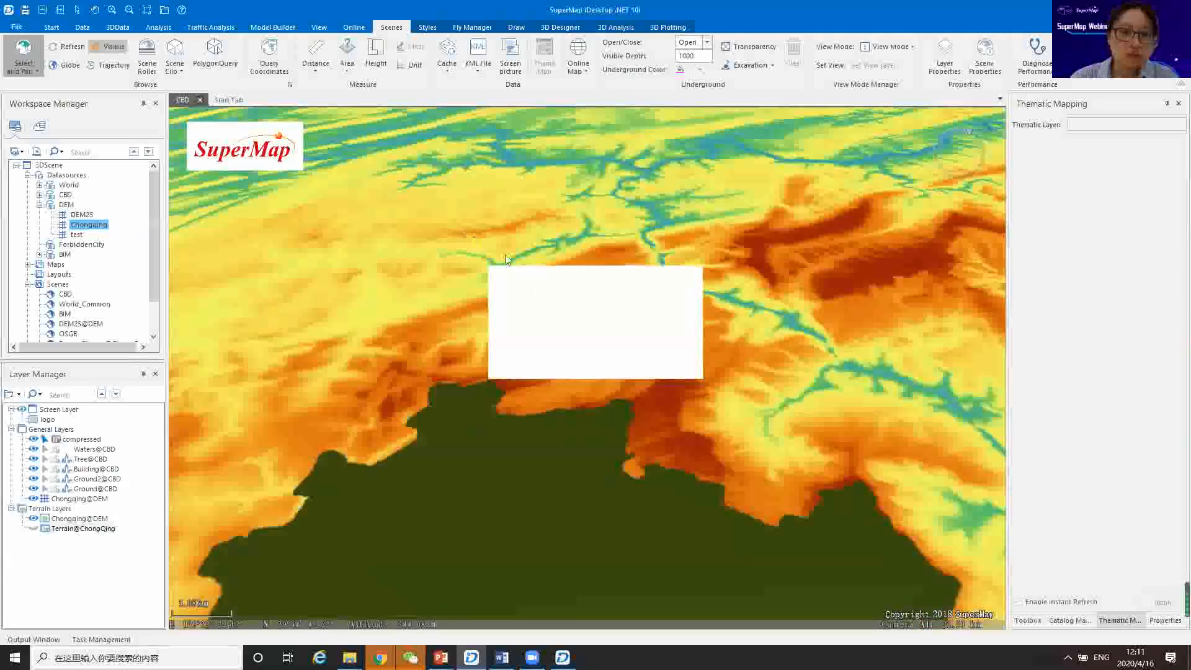
pyautogui.click(586, 364)
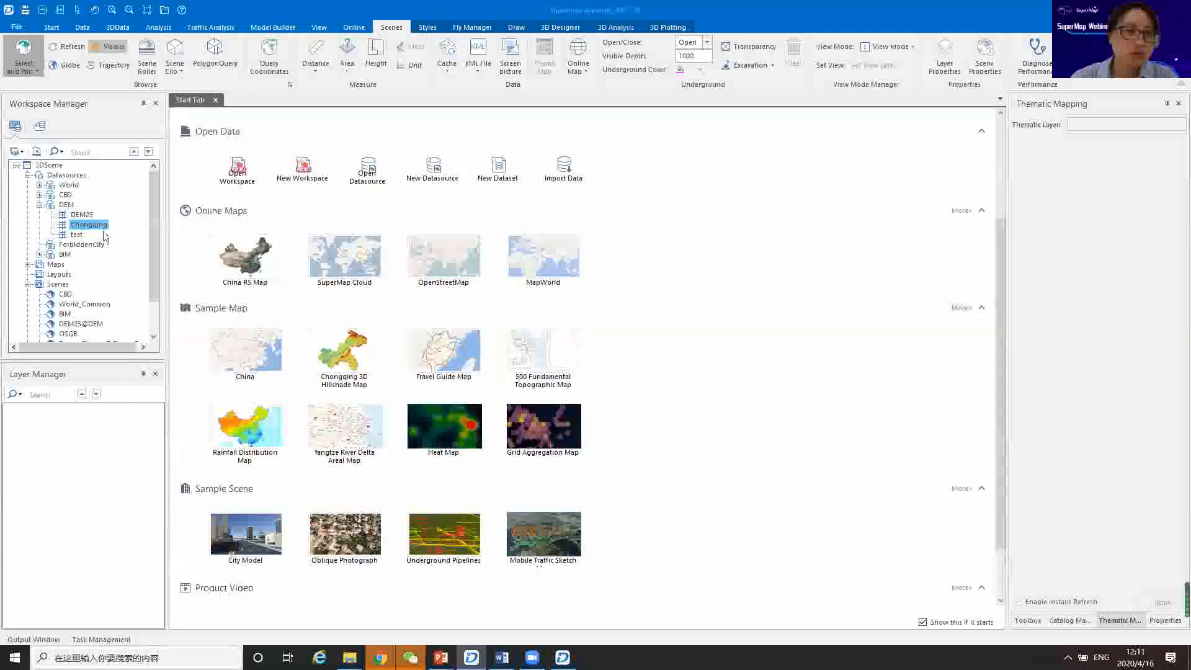
pyautogui.rightClick(110, 227)
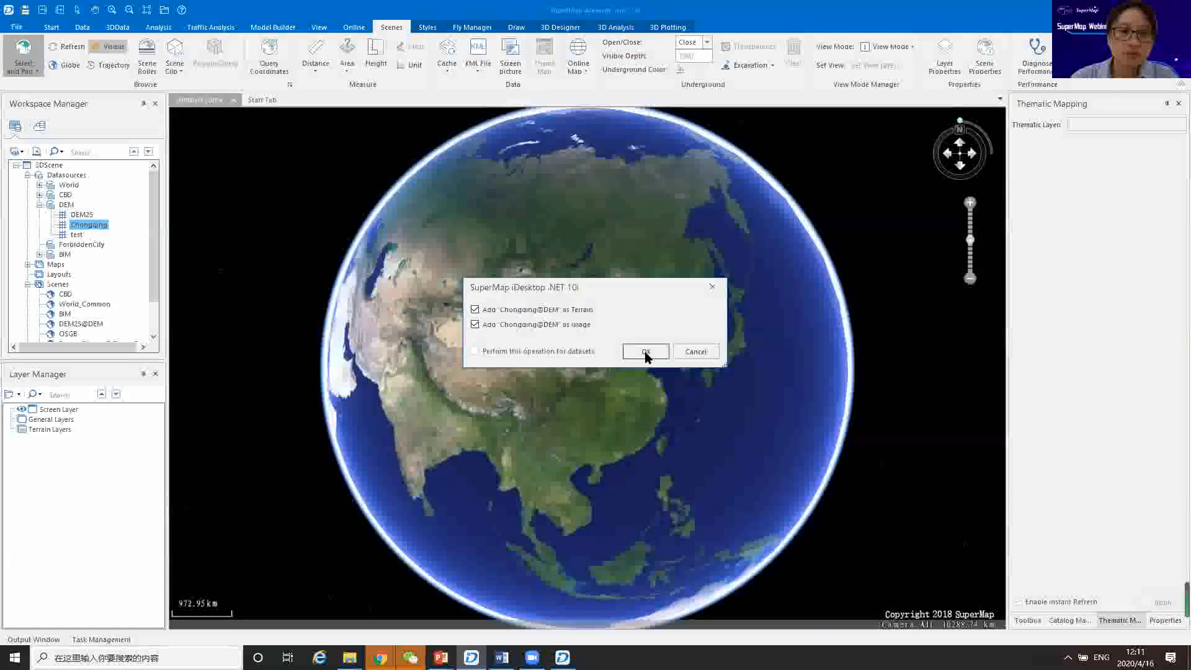
pyautogui.click(642, 351)
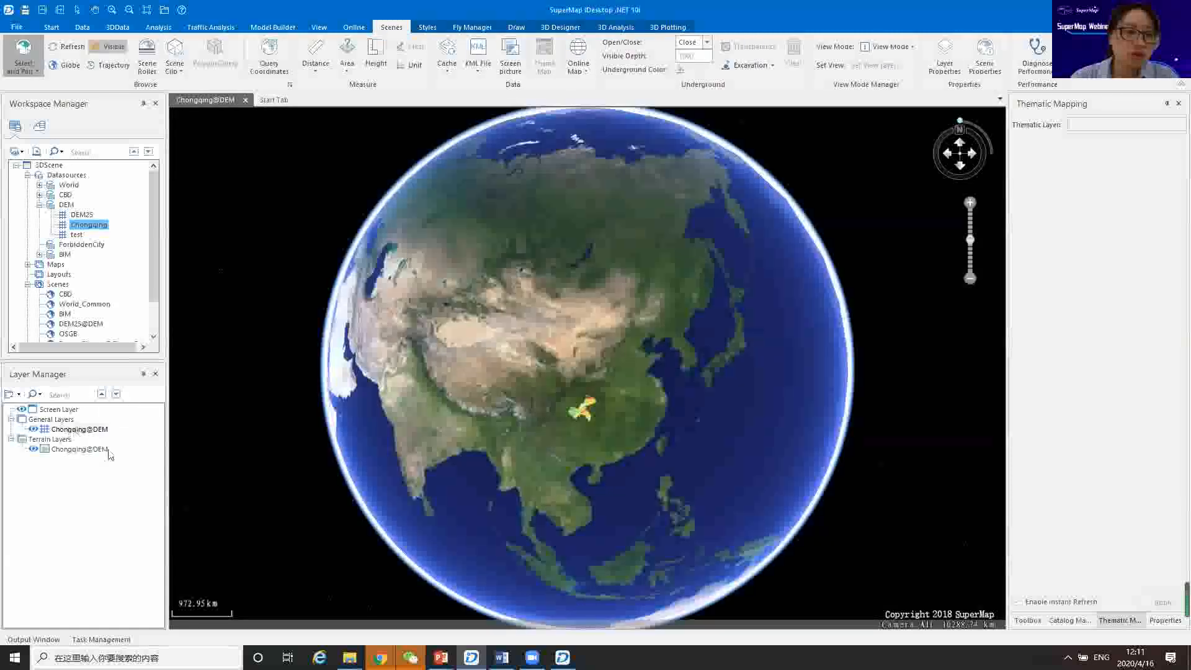
# Bring the Chongqing@DEM layer into view and examine the mountain and river relief at a low, close viewing angle.
pyautogui.rightClick(117, 485)
pyautogui.click(118, 469)
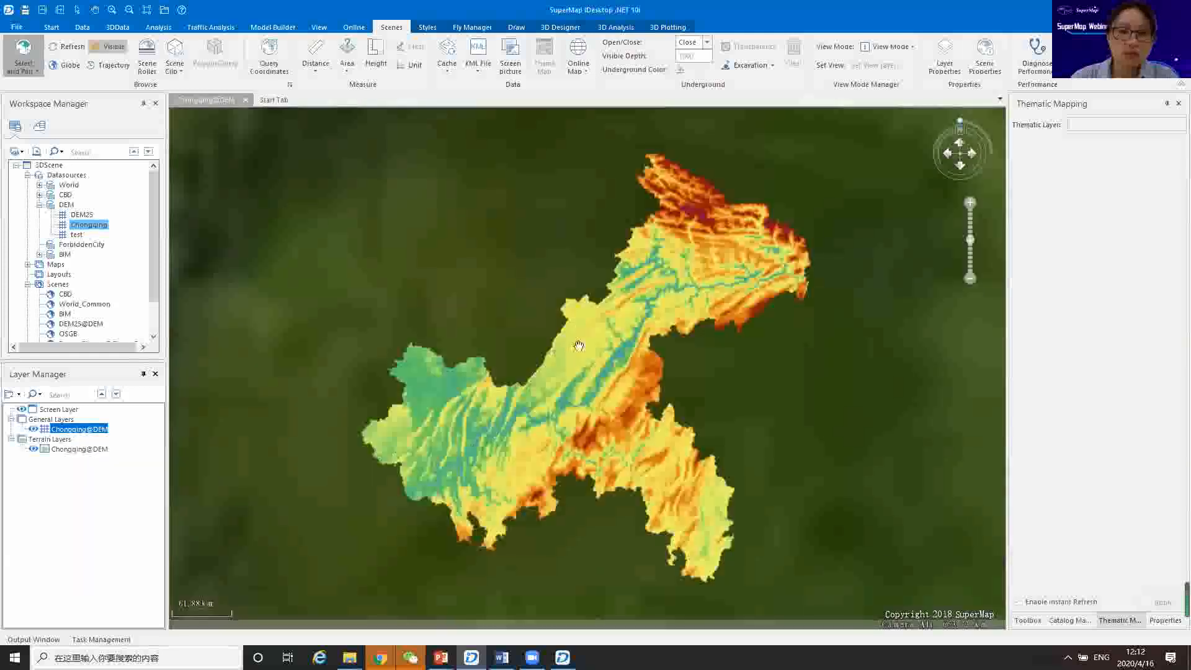
pyautogui.moveTo(592, 371); pyautogui.dragTo(619, 393)
pyautogui.scroll(2, 614, 376)
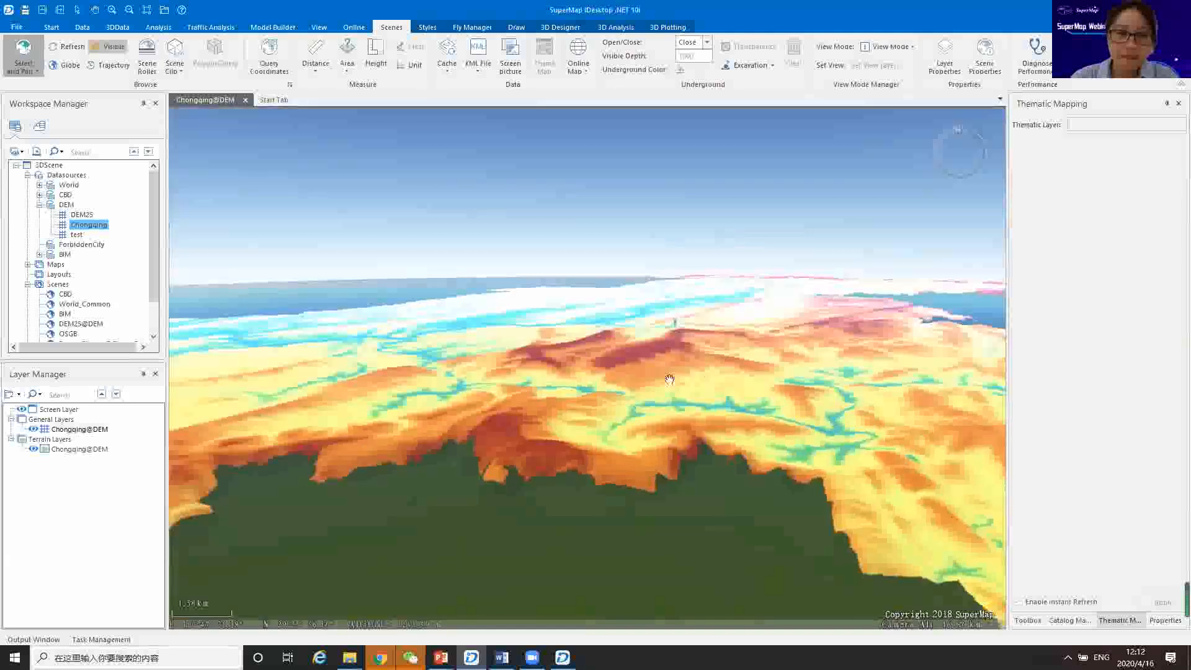
pyautogui.scroll(2, 651, 371)
pyautogui.scroll(2, 497, 367)
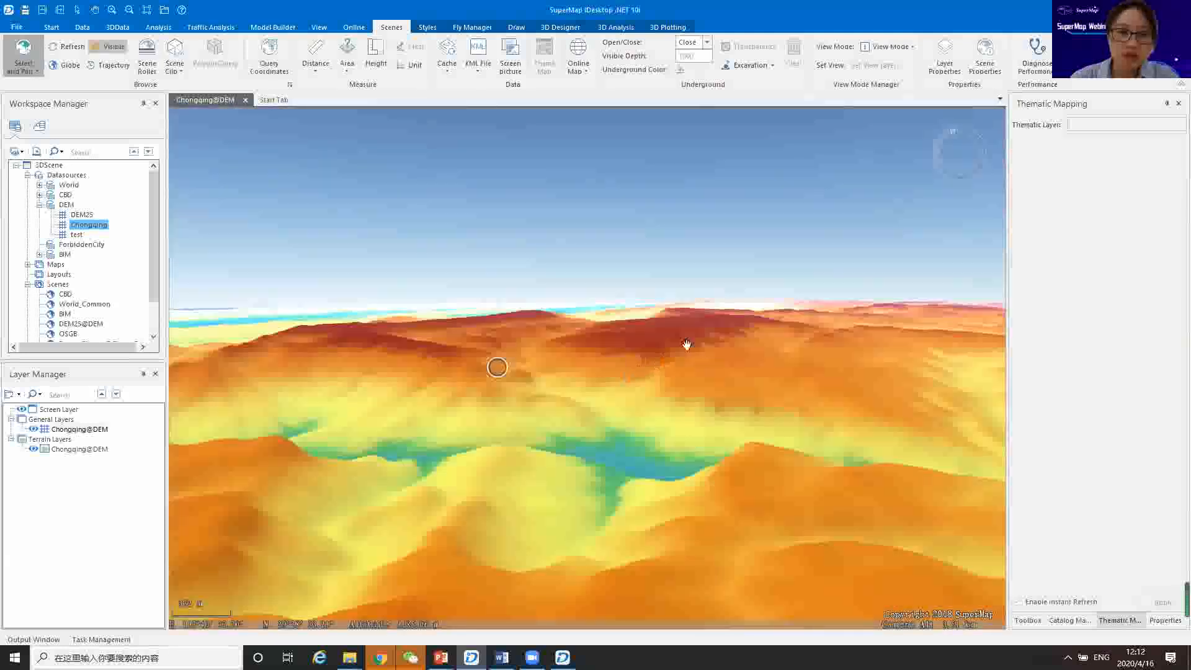
pyautogui.scroll(2, 627, 372)
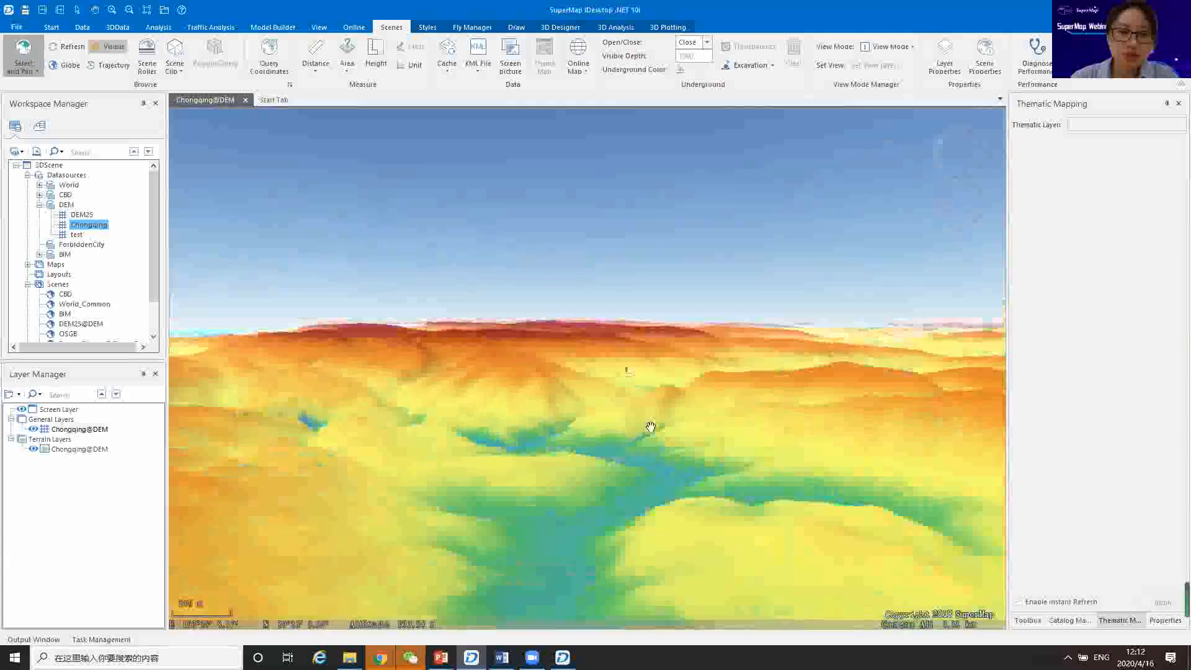
pyautogui.moveTo(670, 375)
pyautogui.mouseDown()
pyautogui.moveTo(721, 317)
pyautogui.moveTo(806, 338)
pyautogui.moveTo(832, 415)
pyautogui.moveTo(866, 365)
pyautogui.moveTo(631, 420)
pyautogui.moveTo(659, 407)
pyautogui.moveTo(539, 514)
pyautogui.moveTo(378, 397)
pyautogui.moveTo(403, 409)
pyautogui.moveTo(558, 310)
pyautogui.moveTo(682, 347)
pyautogui.moveTo(890, 619)
pyautogui.mouseUp()
pyautogui.moveTo(782, 586); pyautogui.dragTo(782, 455)
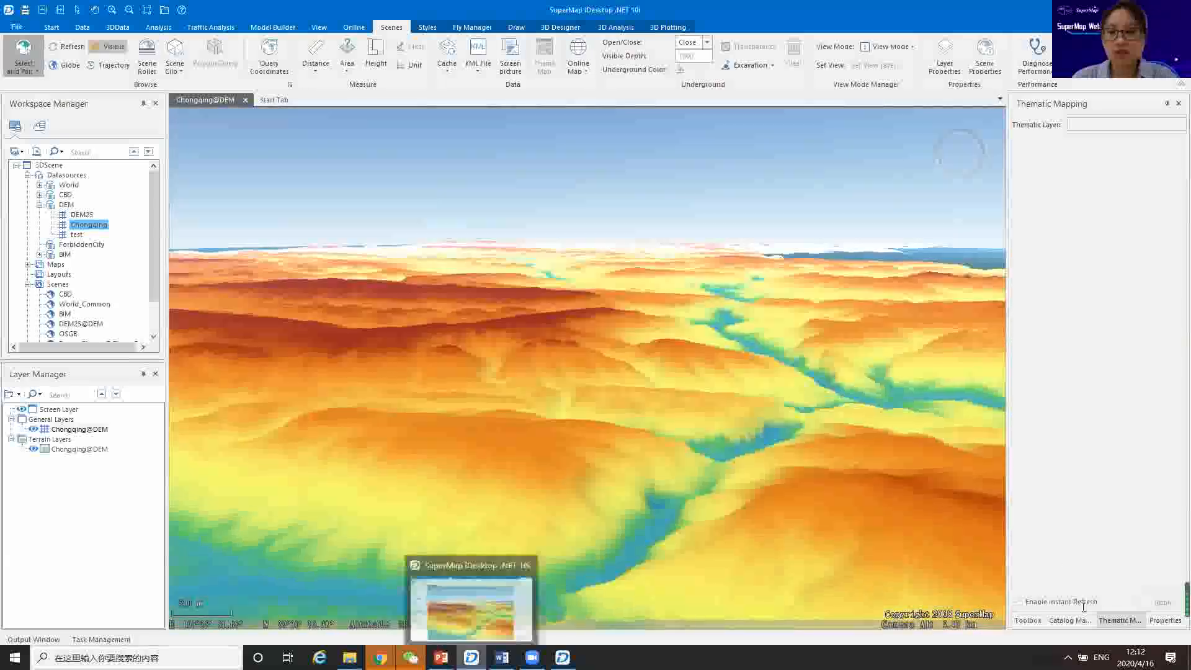
# Switch to the PowerPoint presentation to view the Adding Terrain Layer slide.
pyautogui.moveTo(441, 658)
pyautogui.click(993, 607)
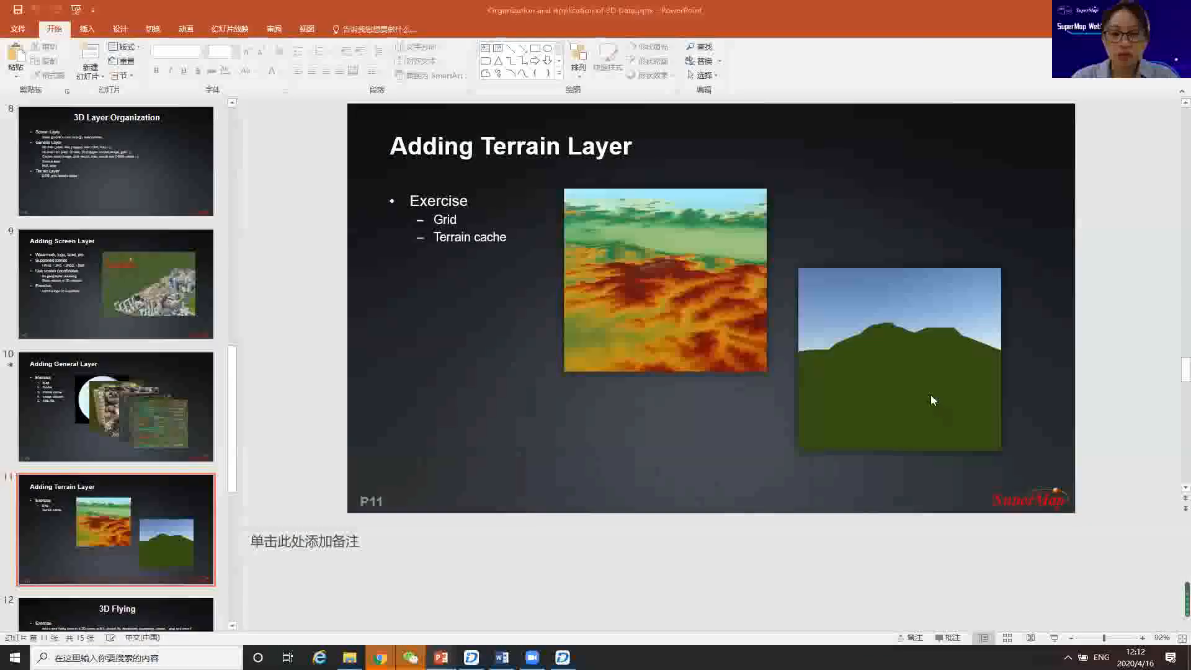
# Present the slideshow from the Adding Terrain Layer slide, advance to the 3D Flying slide, and return to the editing view.
pyautogui.hotkey('shift', 'F5')
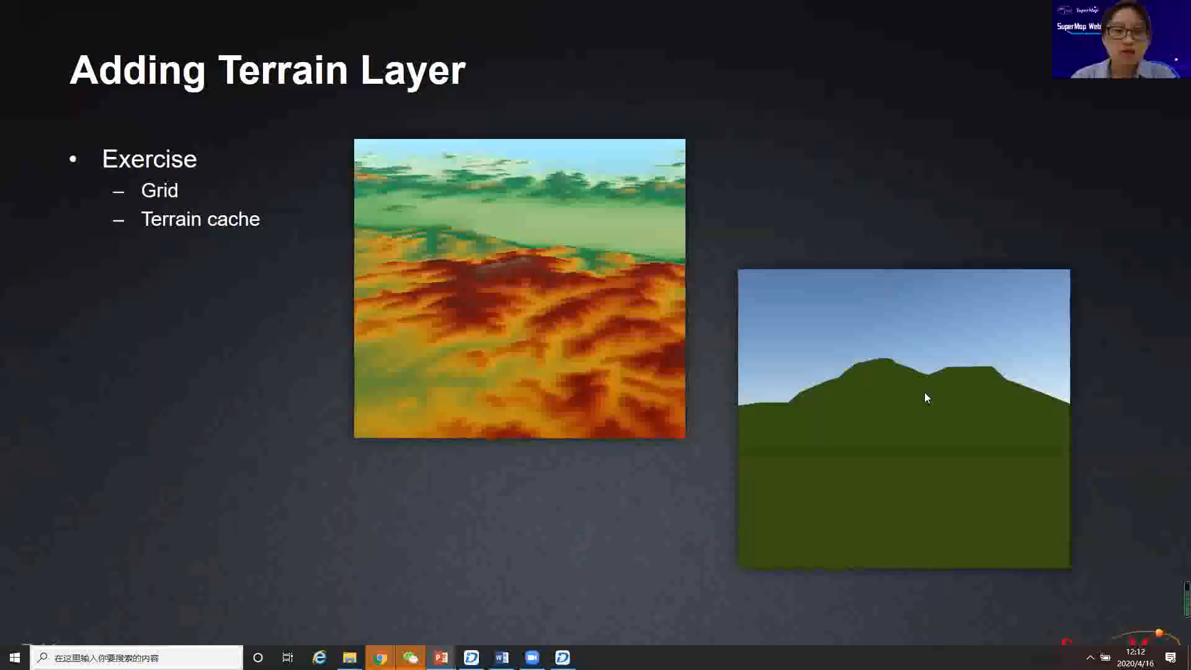
pyautogui.press('Right')
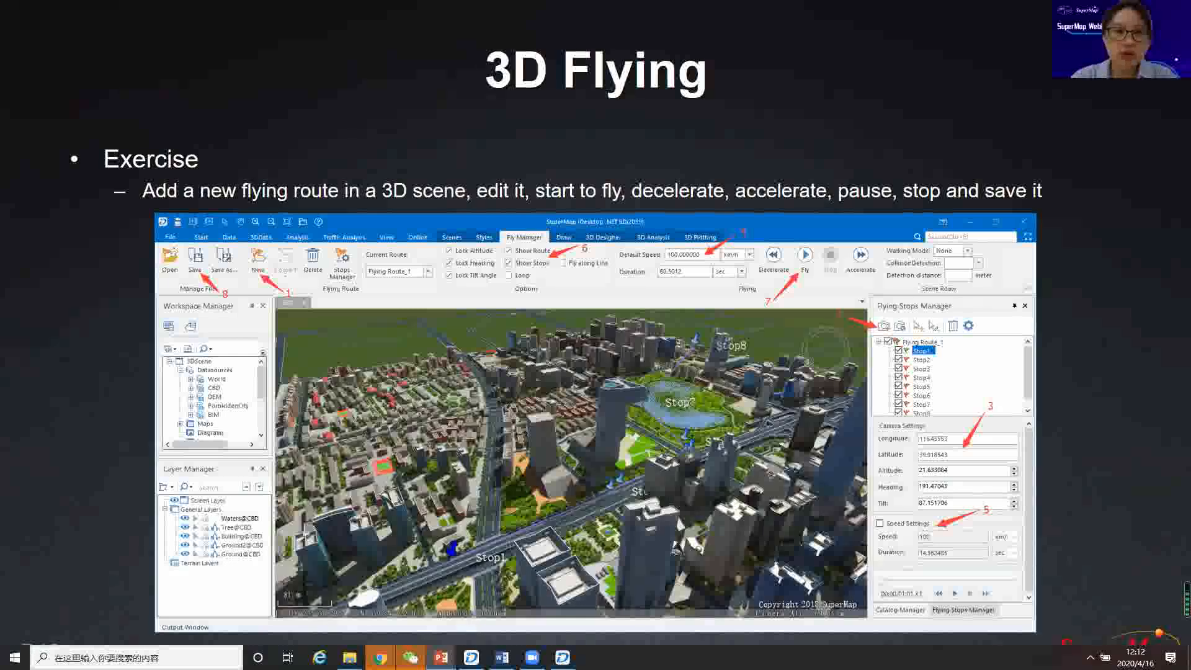
pyautogui.click(562, 656)
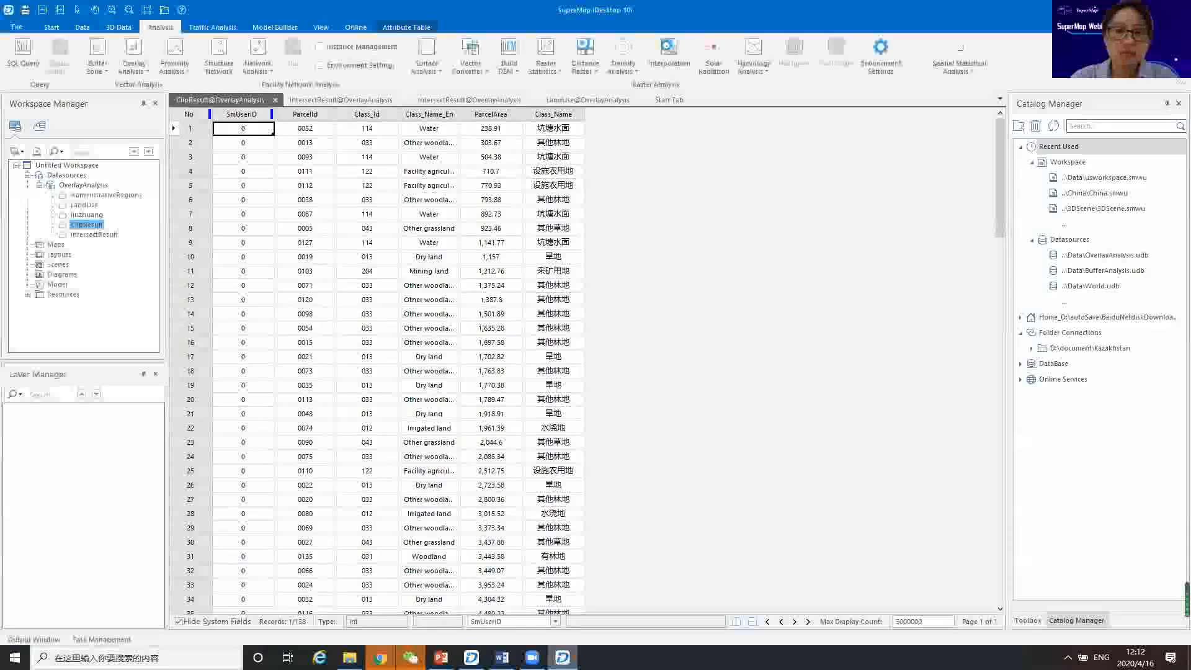
pyautogui.click(563, 657)
pyautogui.press('Escape')
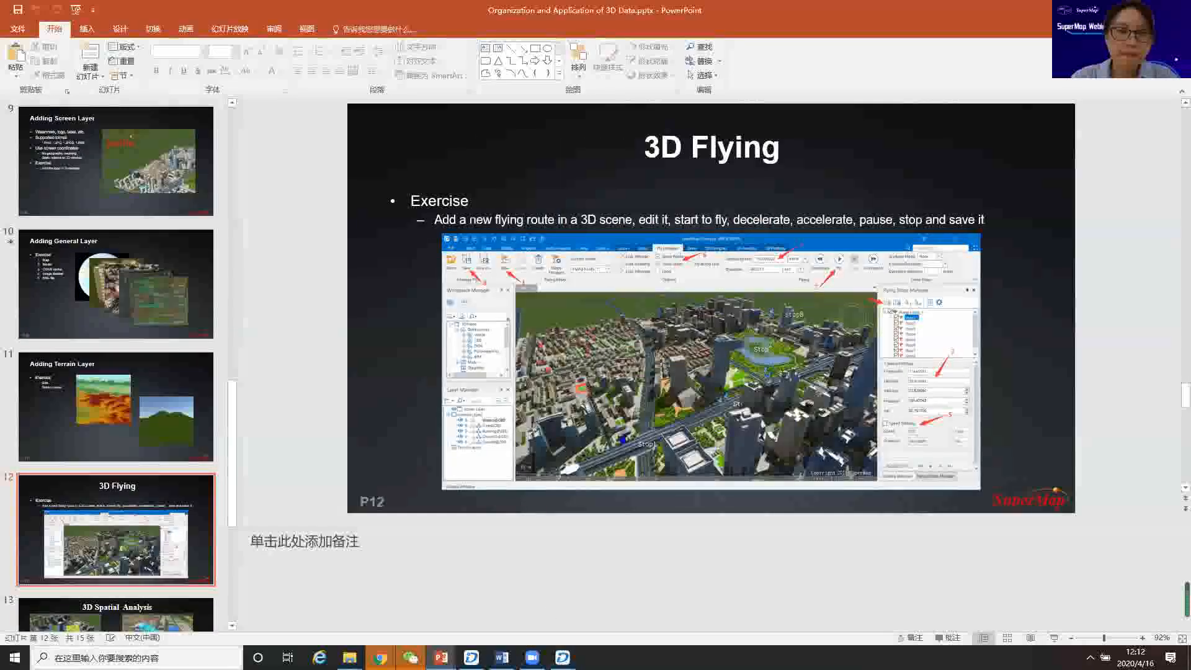
# Close the extra SuperMap iDesktop 10i window that holds the OverlayAnalysis datasource.
pyautogui.click(562, 657)
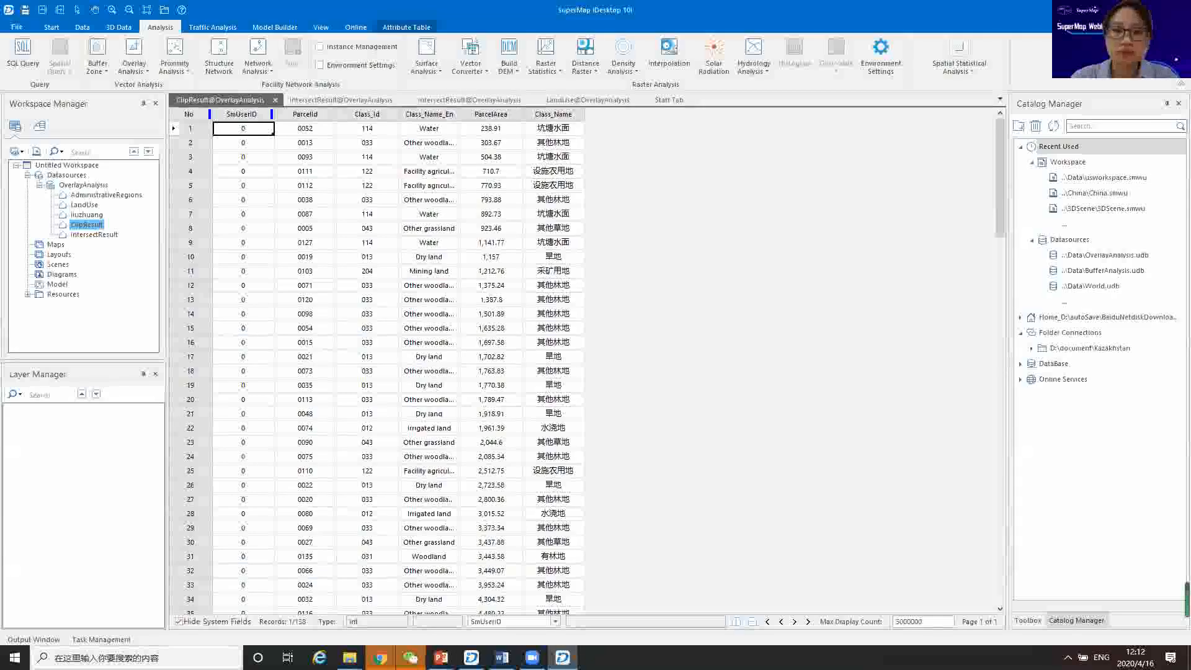
pyautogui.click(610, 369)
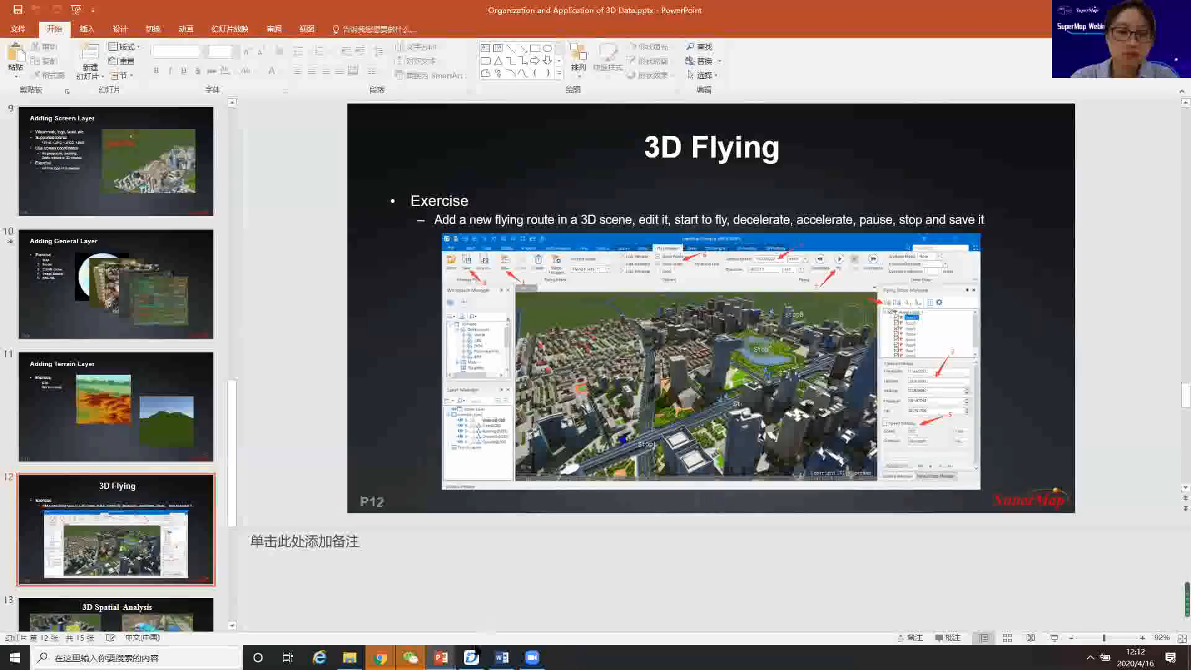
# Switch to SuperMap iDesktop .NET 10i and open the CBD scene from the 3DScene workspace.
pyautogui.click(472, 657)
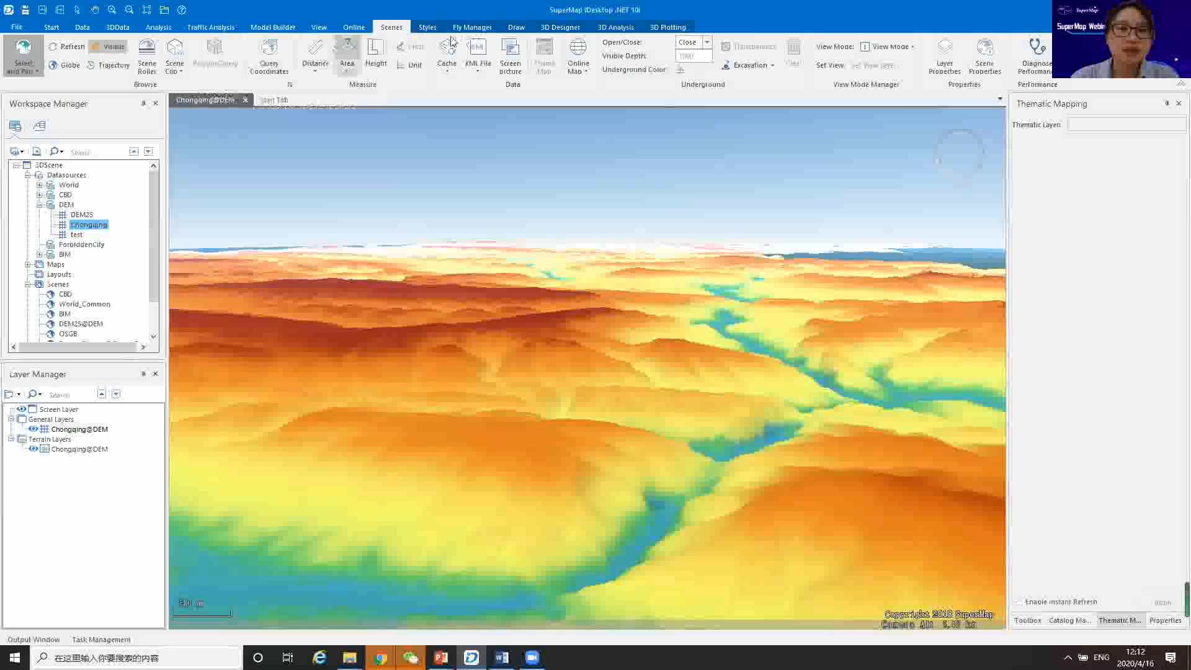
pyautogui.click(473, 27)
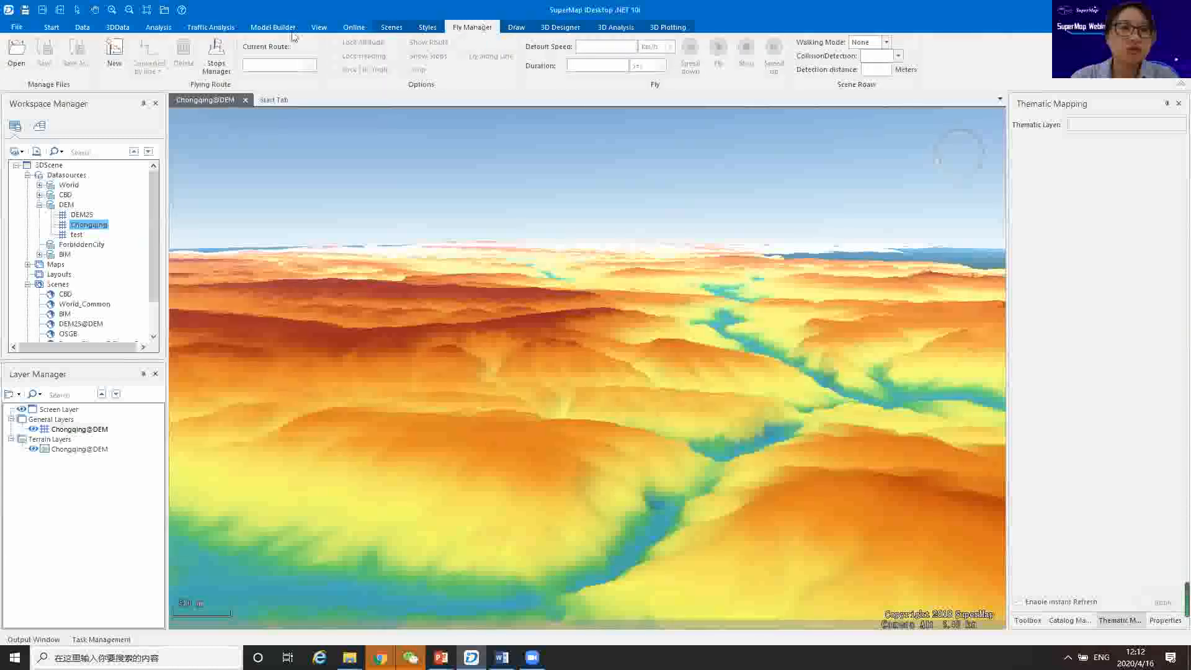
pyautogui.doubleClick(65, 295)
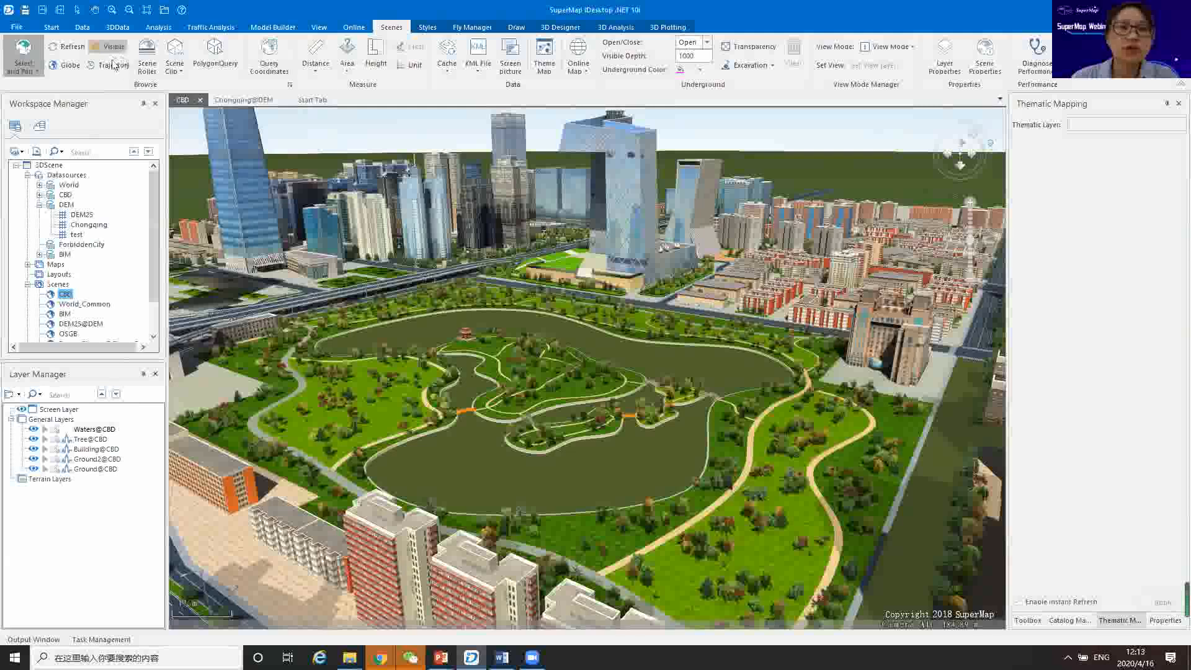
# Load the flying route file FlyRoutes.fpf into the CBD scene.
pyautogui.click(472, 28)
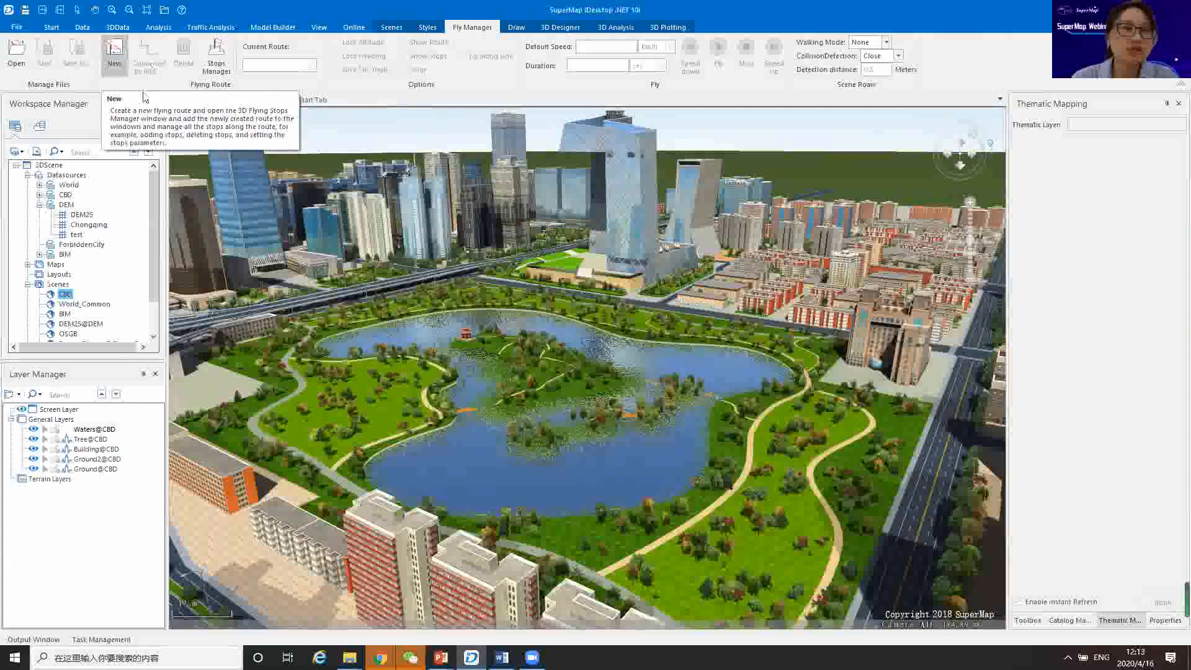
pyautogui.click(16, 51)
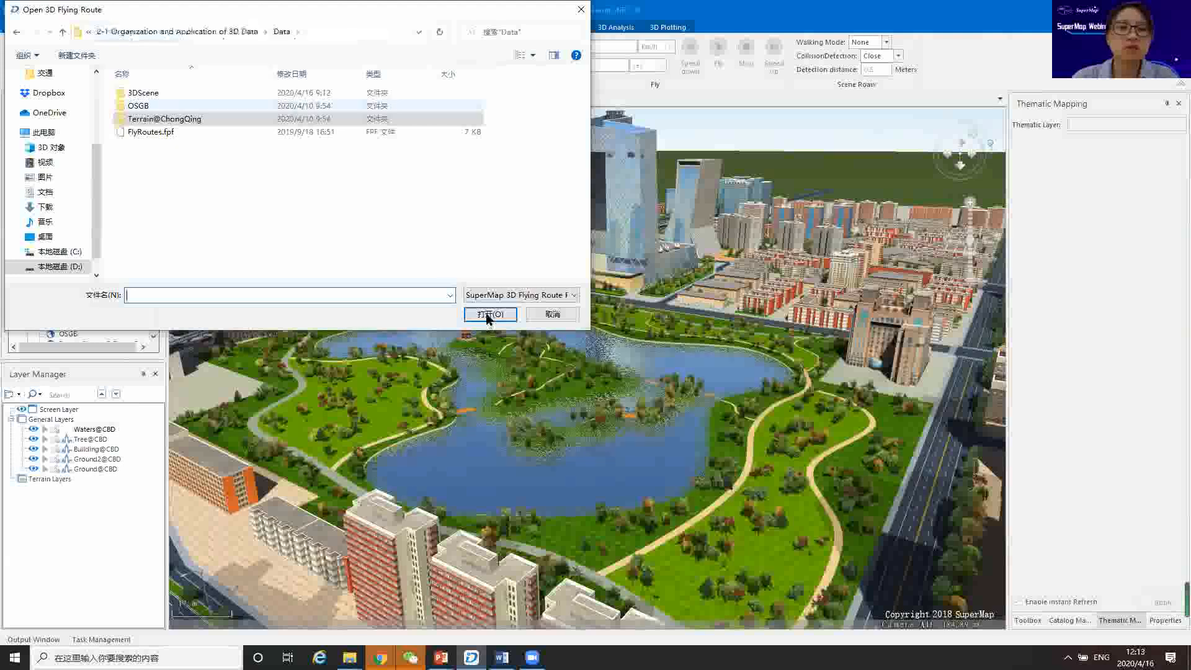
pyautogui.click(151, 131)
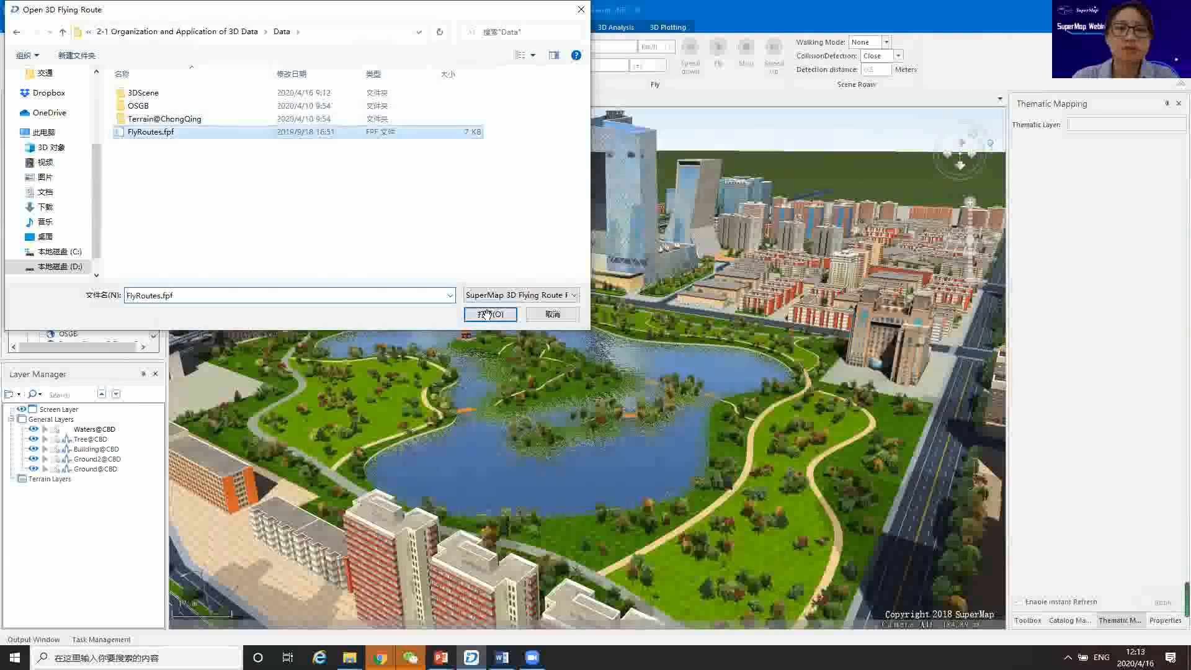
pyautogui.click(490, 315)
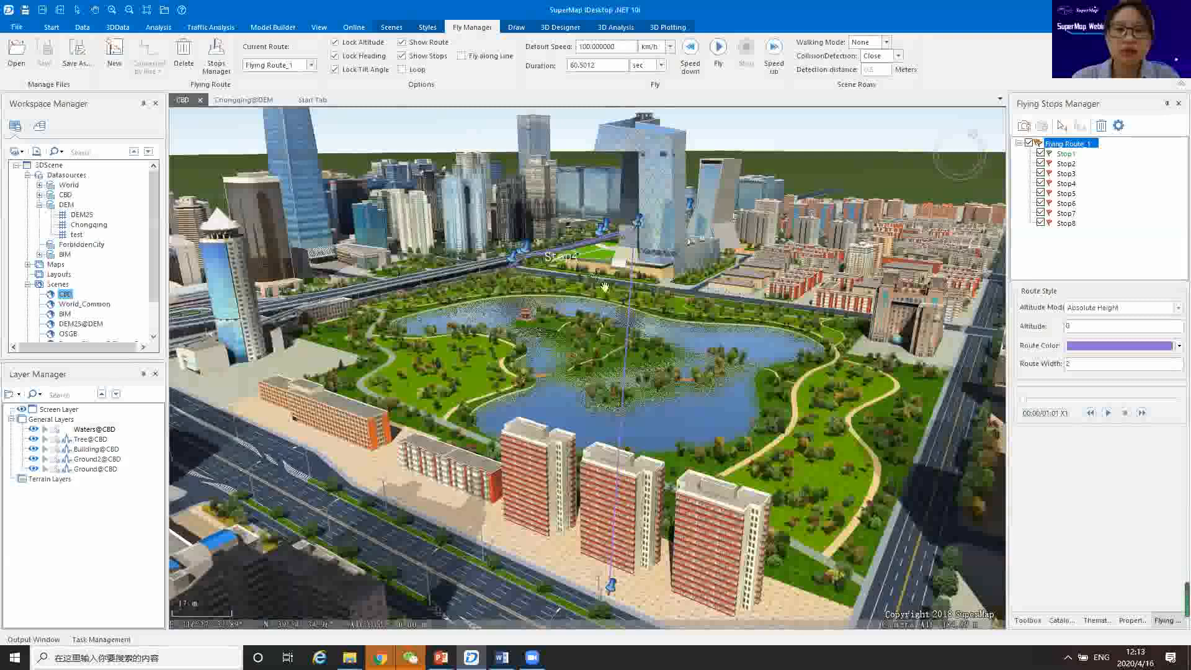
# Examine the loaded route's stops along the main road and beside the park from several angles and a closer distance.
pyautogui.moveTo(592, 278); pyautogui.dragTo(599, 308)
pyautogui.moveTo(486, 241); pyautogui.dragTo(749, 393)
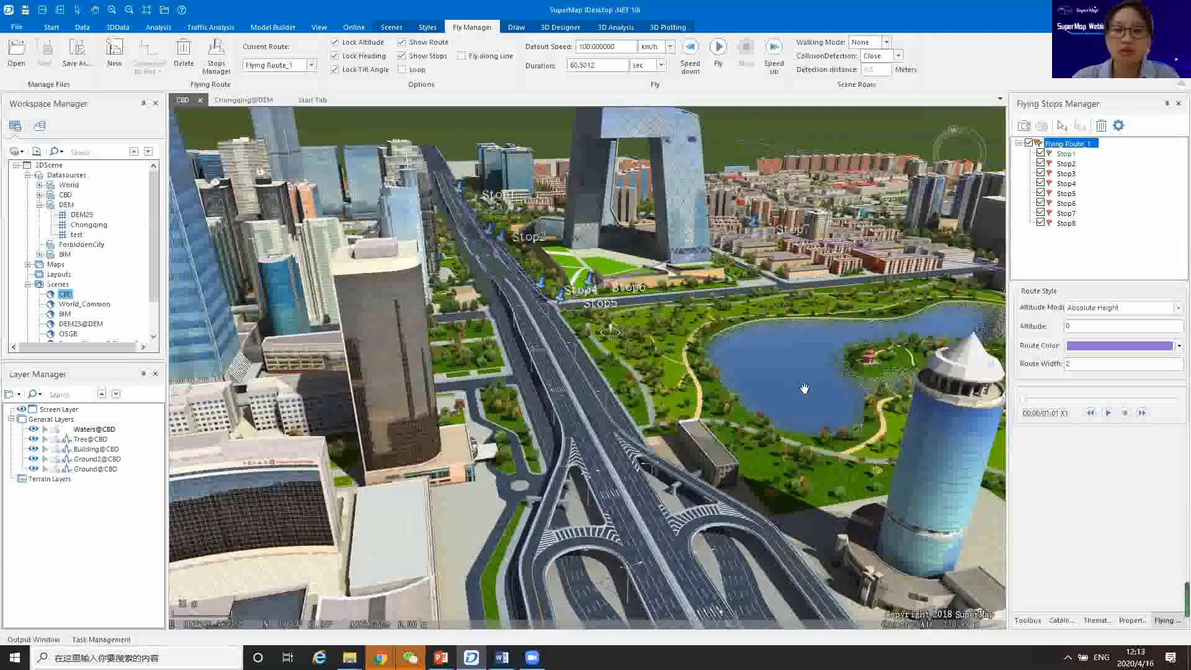
pyautogui.scroll(4, 851, 391)
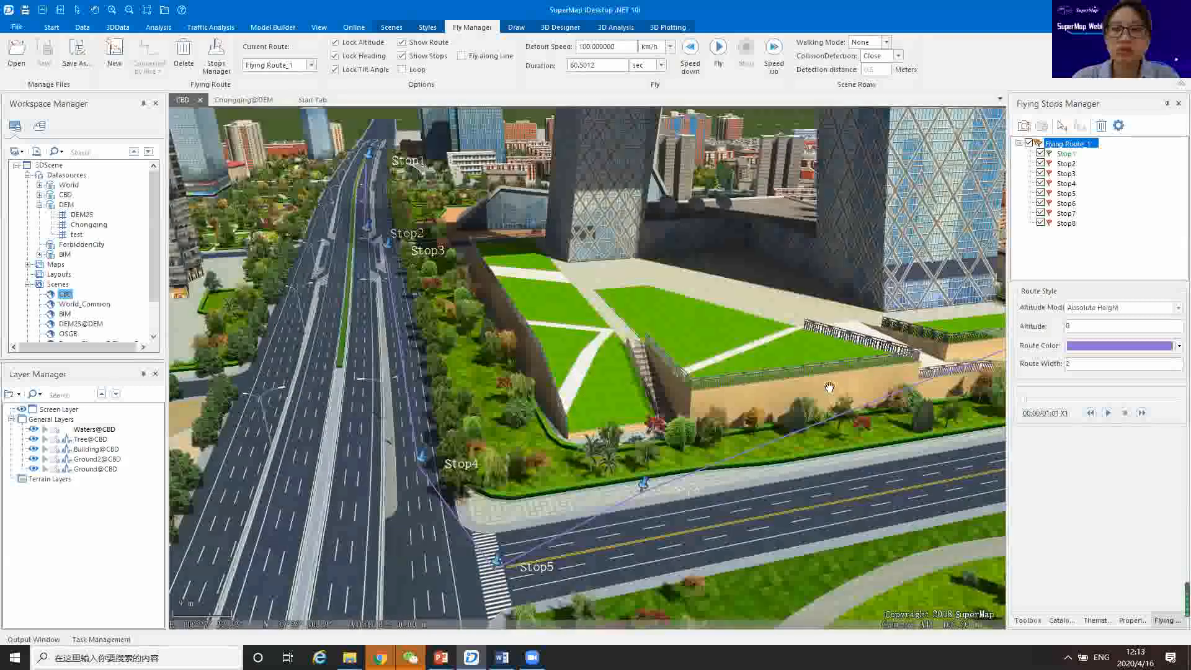
pyautogui.moveTo(830, 390); pyautogui.dragTo(680, 251)
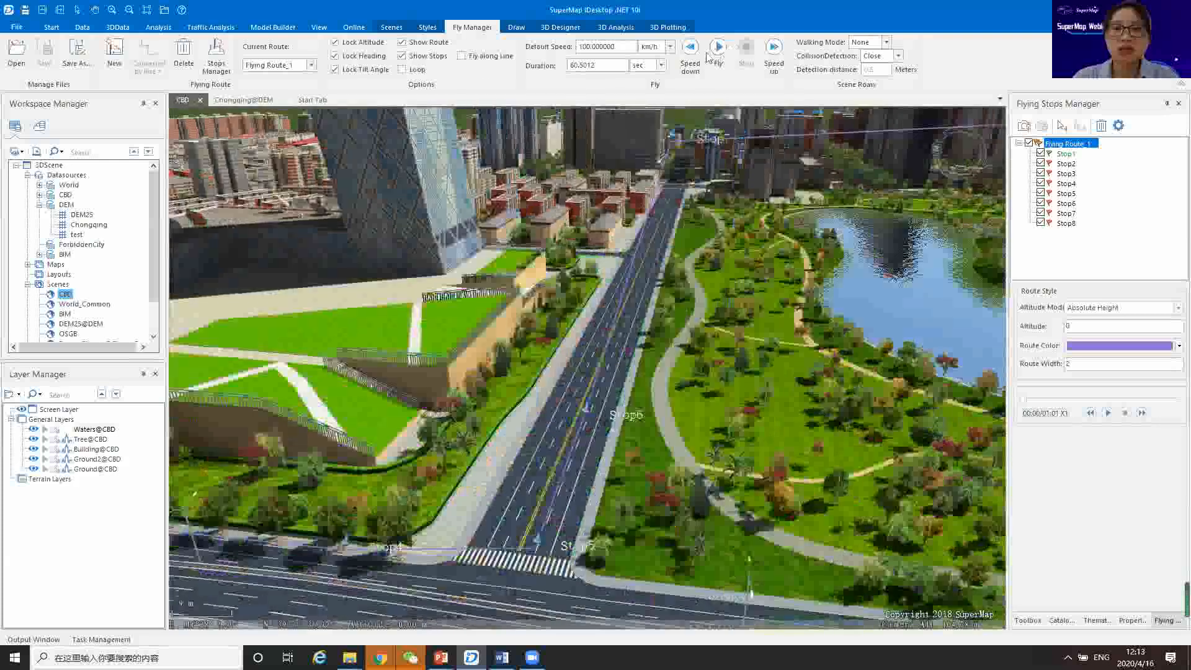
# Try to fly Flying Route_1 and inspect its path around Stop4, Stop5 and Stop6 at the road junction.
pyautogui.click(718, 50)
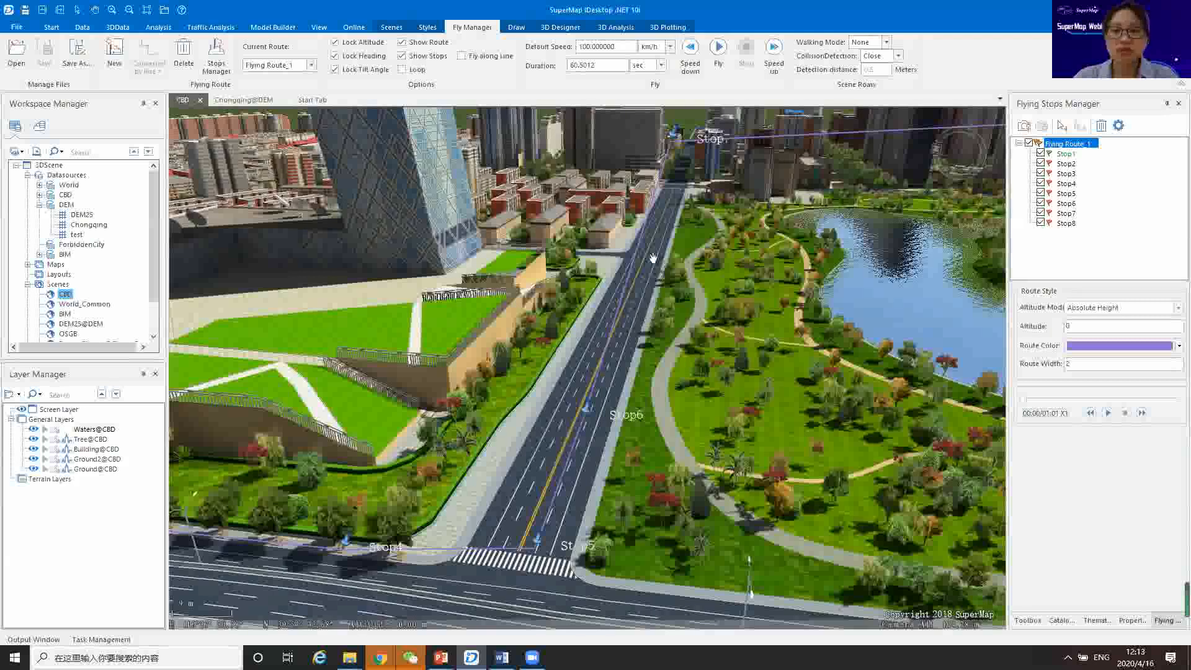
pyautogui.moveTo(620, 283); pyautogui.dragTo(651, 258)
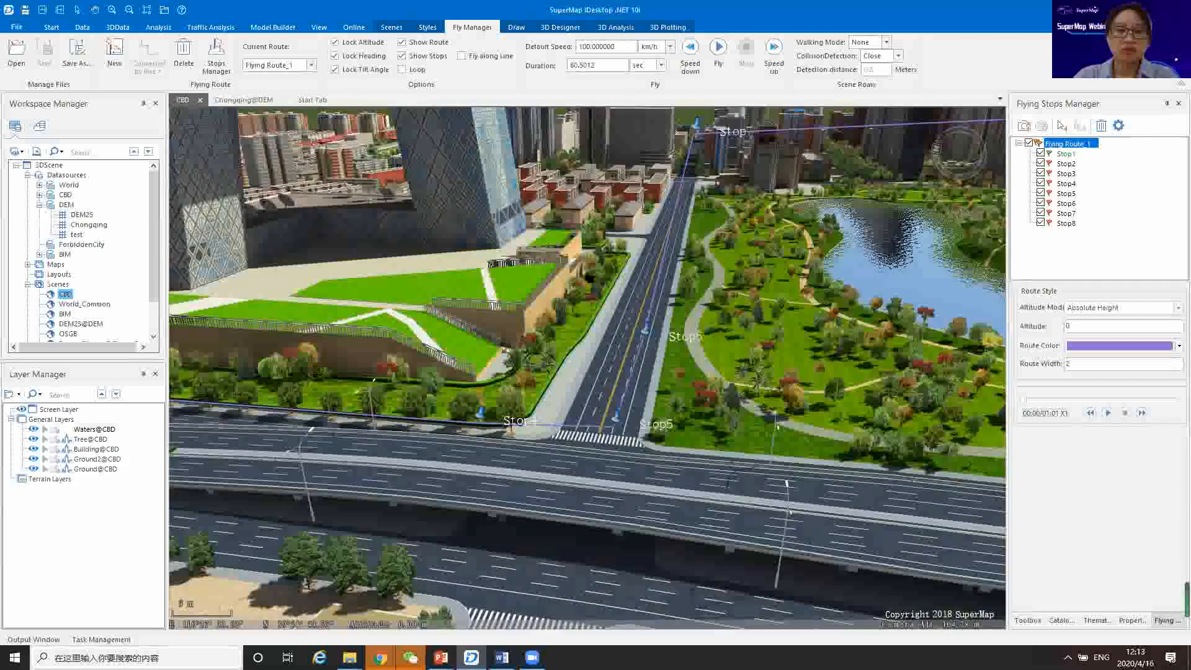
pyautogui.moveTo(723, 258); pyautogui.dragTo(713, 296)
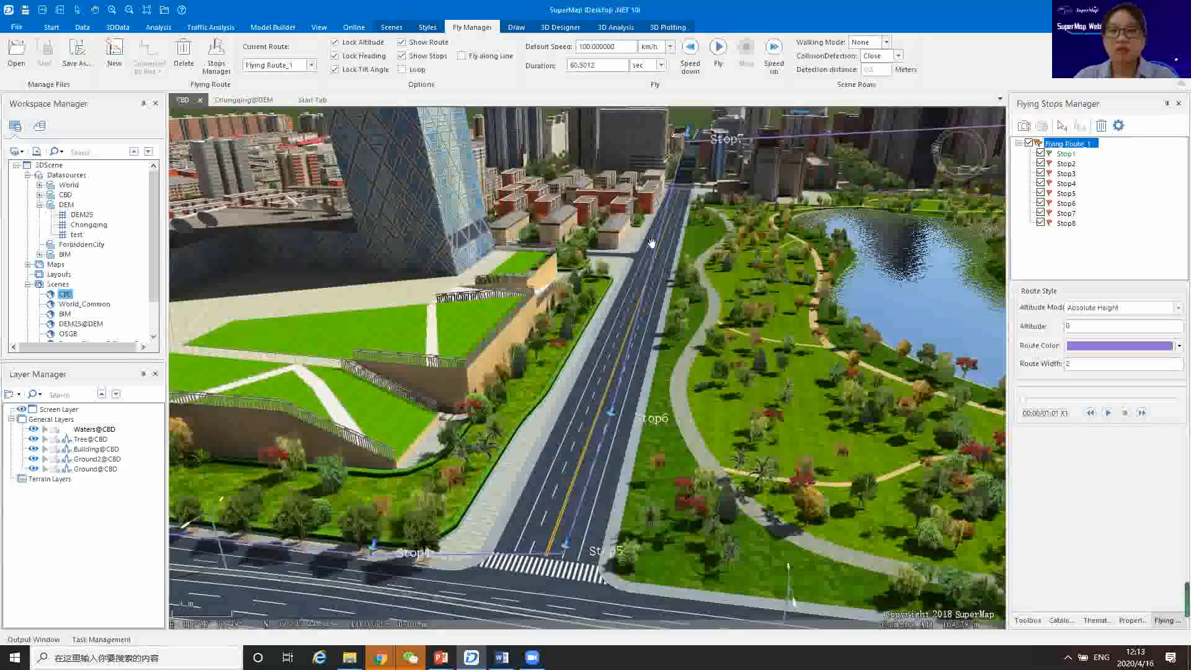
pyautogui.moveTo(751, 172); pyautogui.dragTo(738, 168)
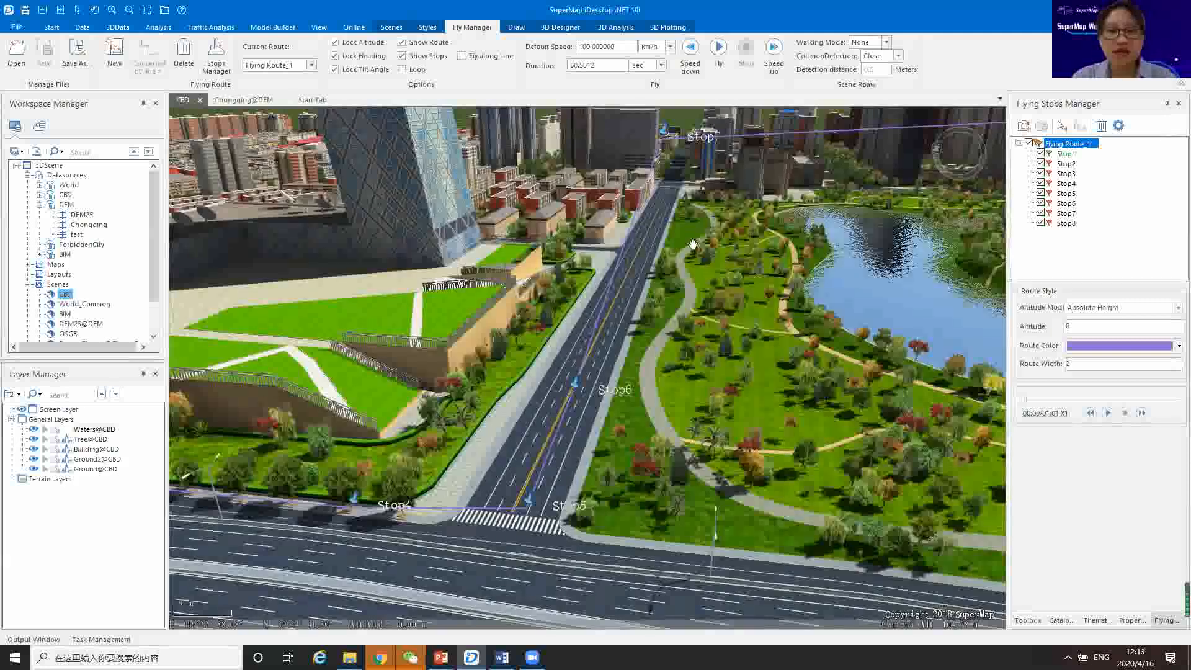
pyautogui.moveTo(416, 341); pyautogui.dragTo(473, 315)
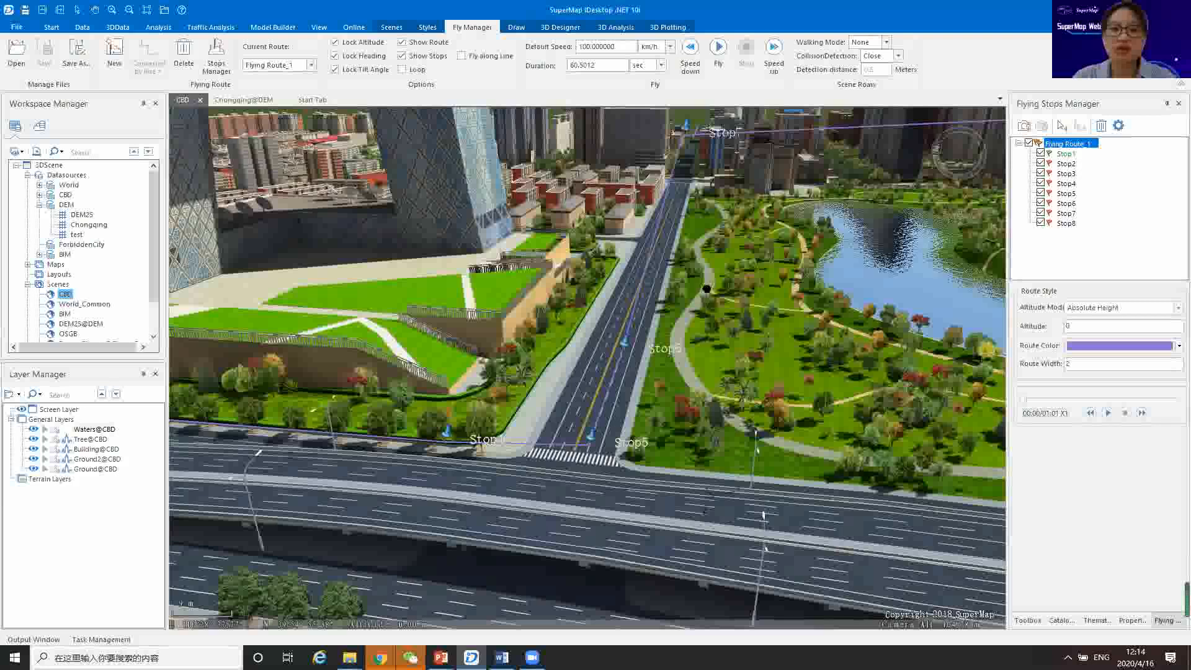
pyautogui.moveTo(679, 289); pyautogui.dragTo(684, 268)
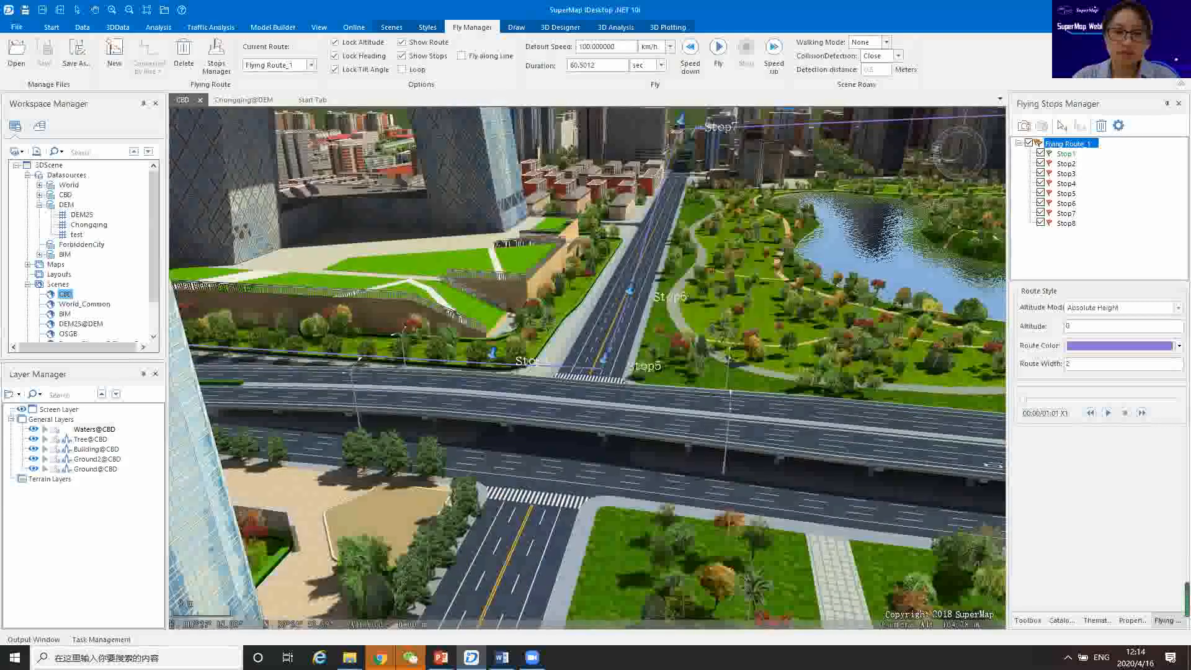
# Switch to the PowerPoint presentation and go from the 3D Flying slide to the Multi-terminal Application slide.
pyautogui.moveTo(471, 657)
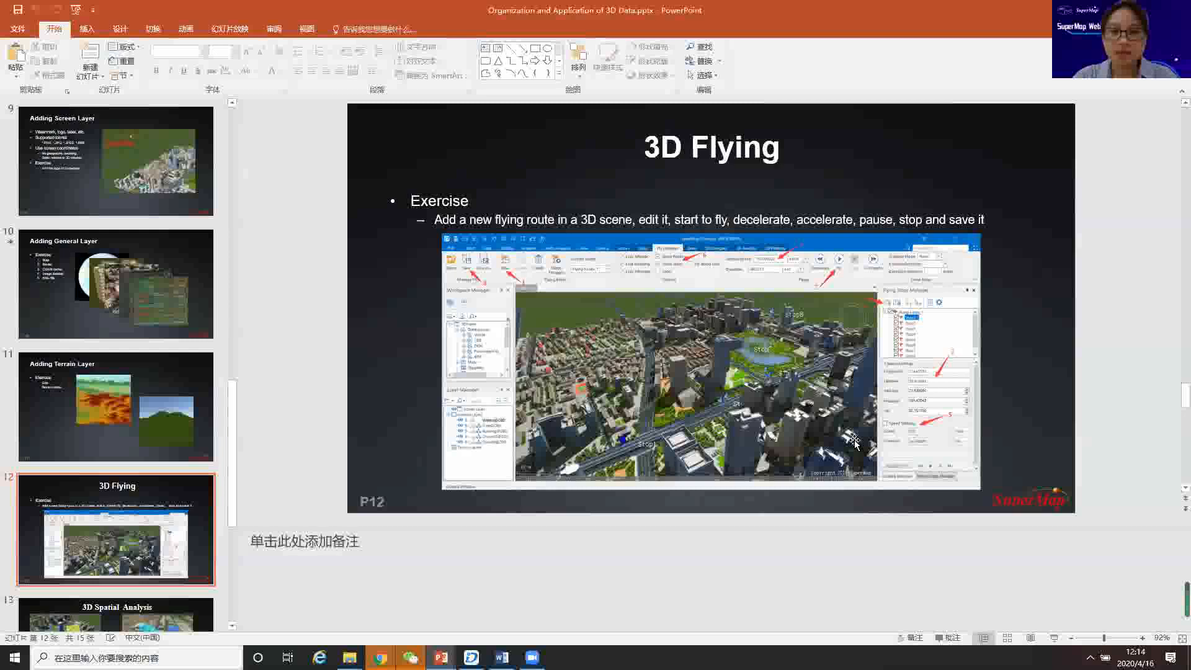
pyautogui.scroll(-2, 855, 442)
pyautogui.scroll(2, 971, 495)
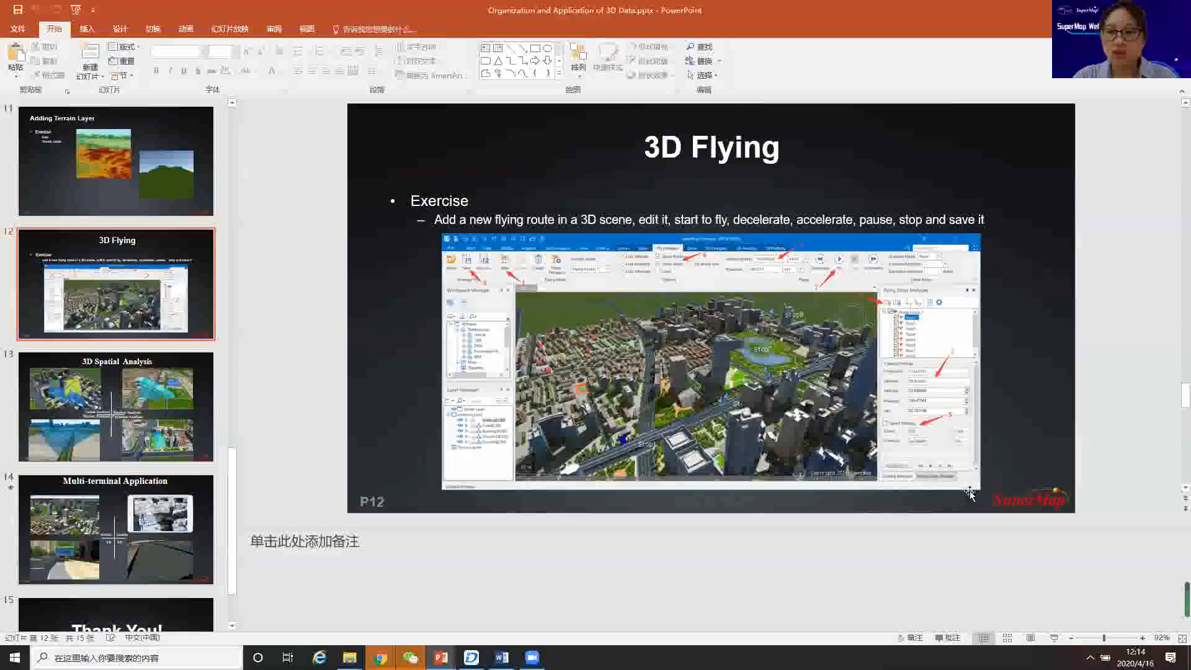
pyautogui.scroll(-2, 996, 512)
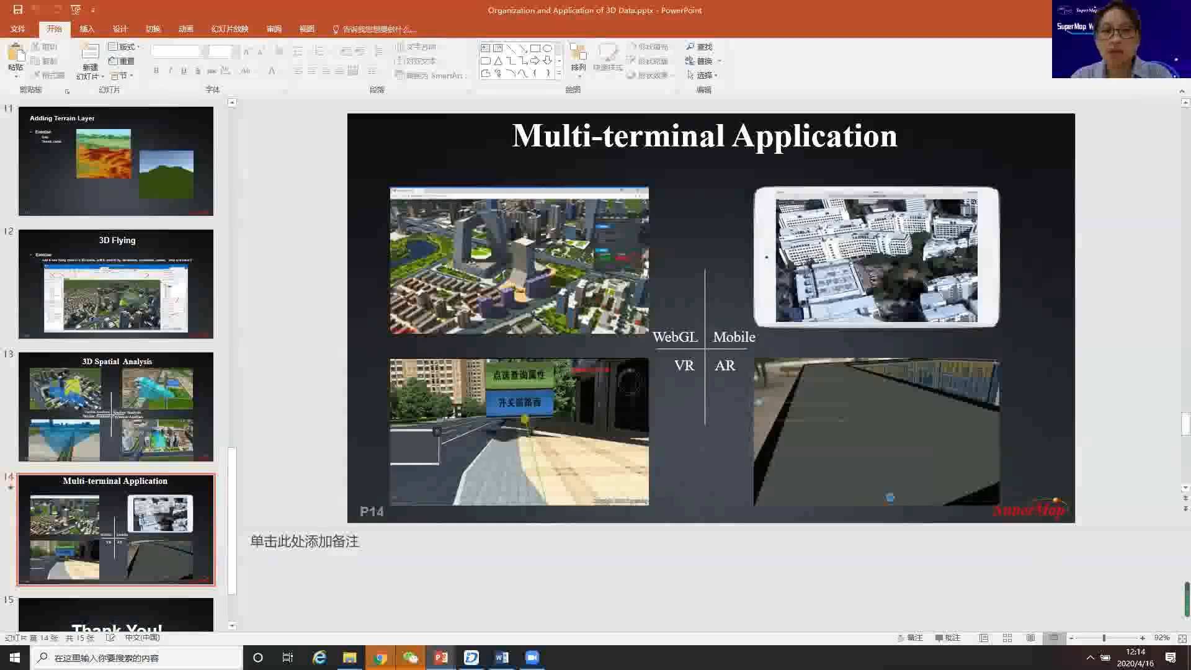
# Present the Multi-terminal Application slide full screen, step back to the 3D Spatial Analysis slide, and return to Multi-terminal Application.
pyautogui.hotkey('shift', 'F5')
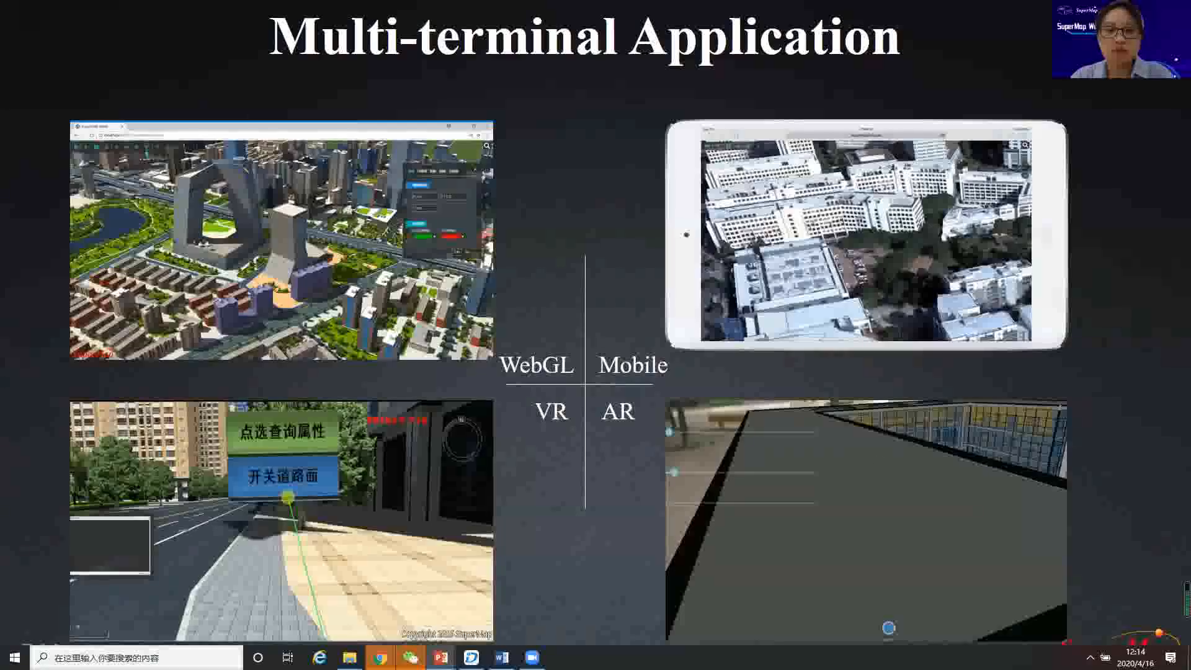
pyautogui.click(501, 237)
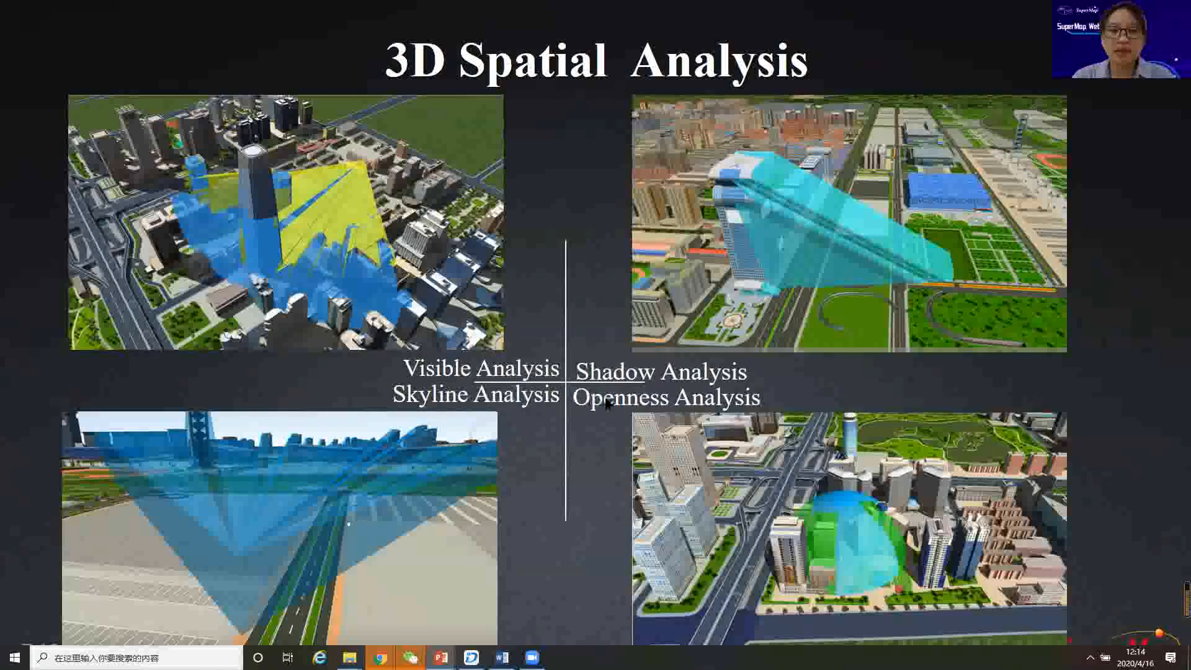
pyautogui.click(655, 413)
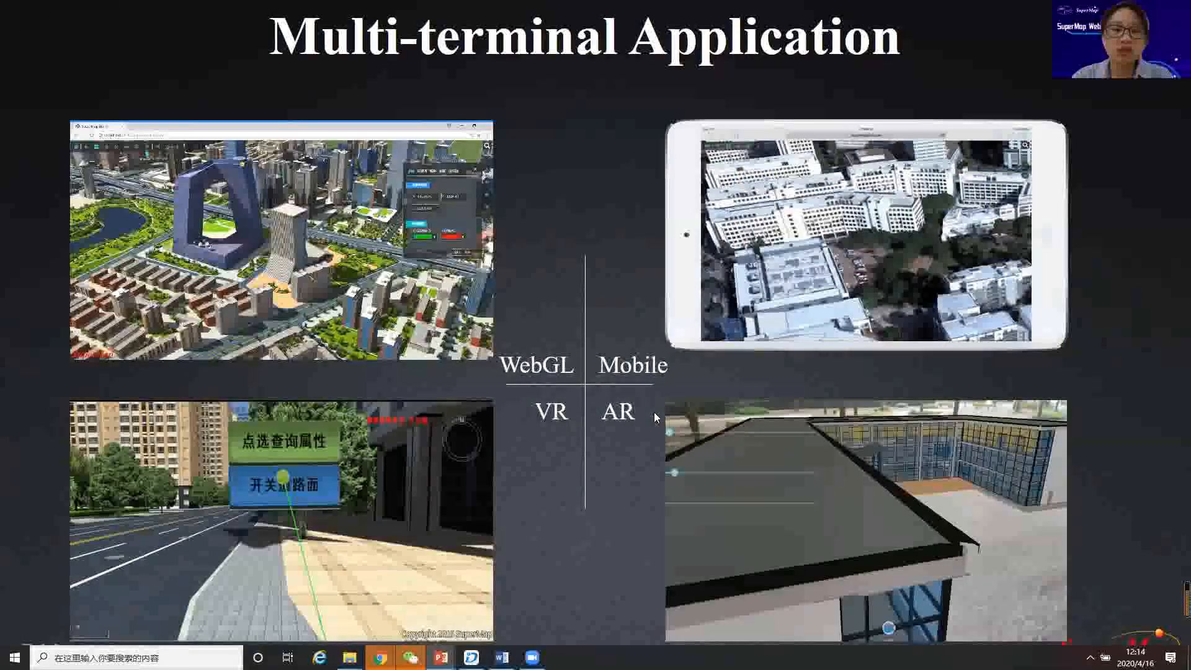